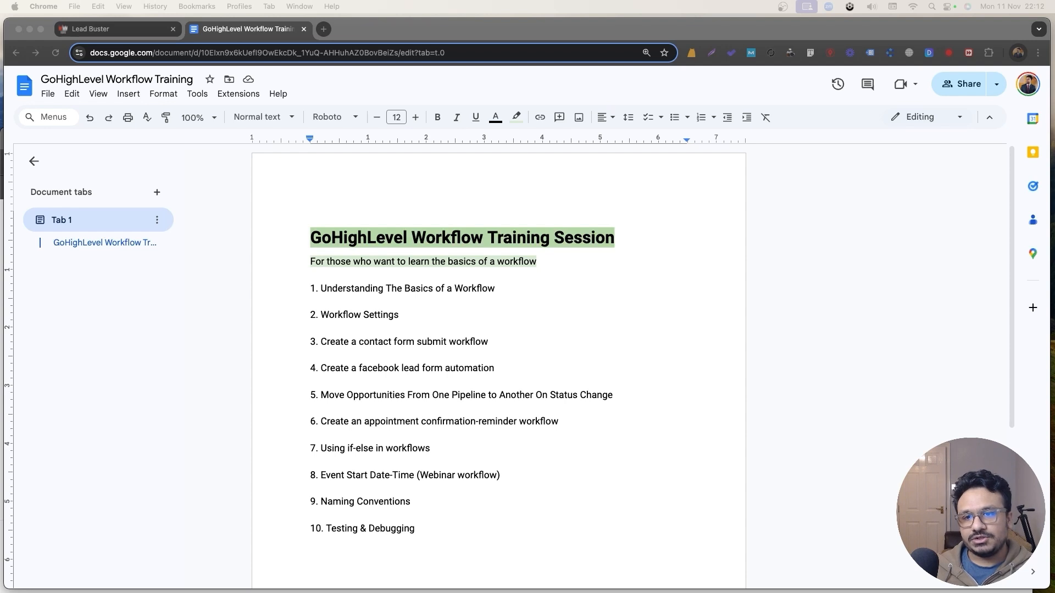
Switch to the Lead Buster Automation > Workflows list with the 'GoHighLevel Workflow Training' folder.
click(91, 33)
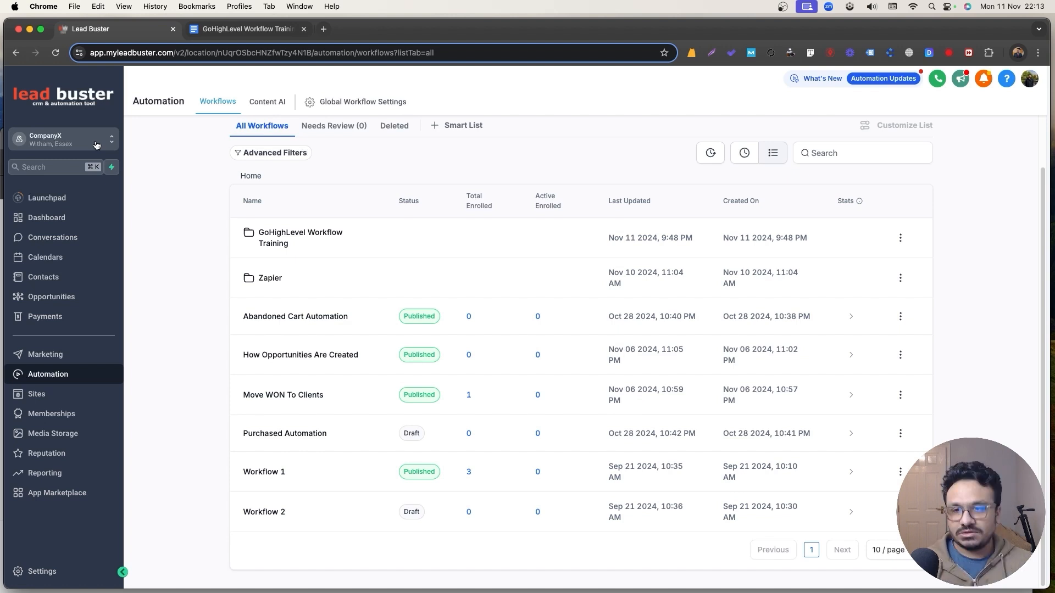
Create a blank workflow from scratch in Automation, then return to the training document.
scroll(181, 217, up, 2)
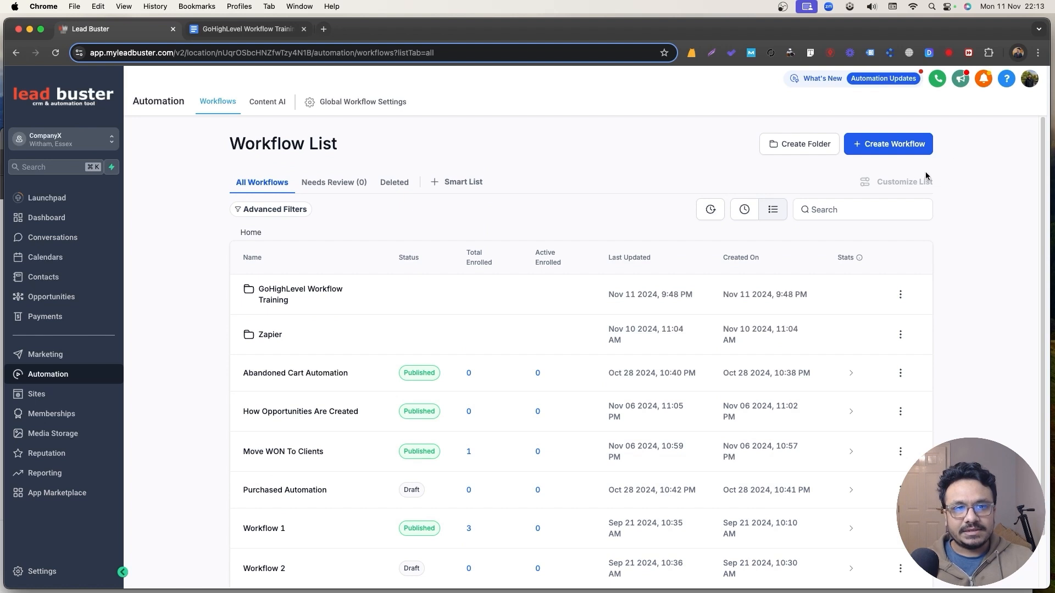
click(45, 222)
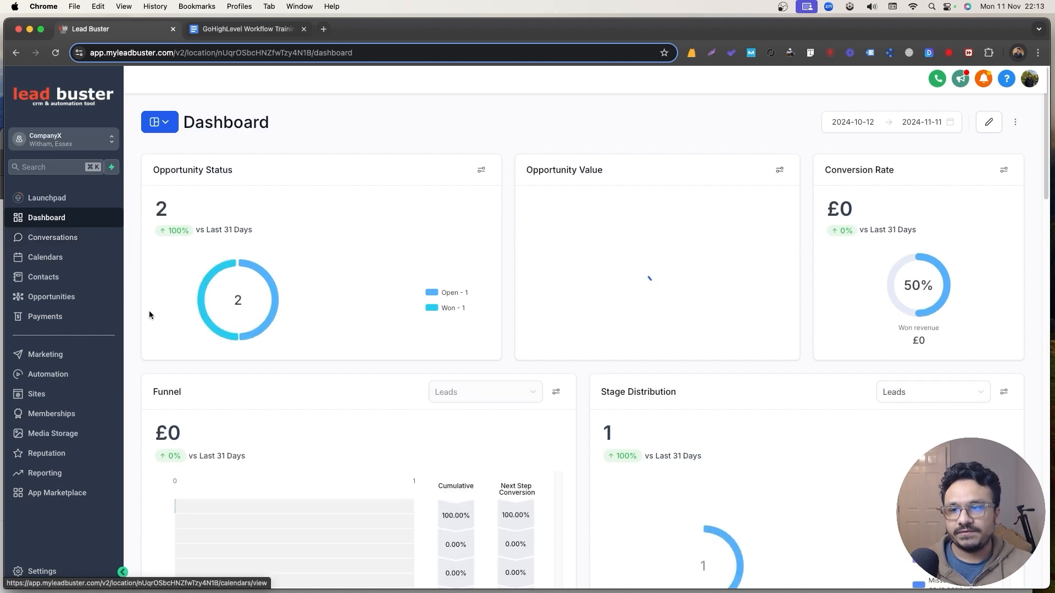
click(76, 375)
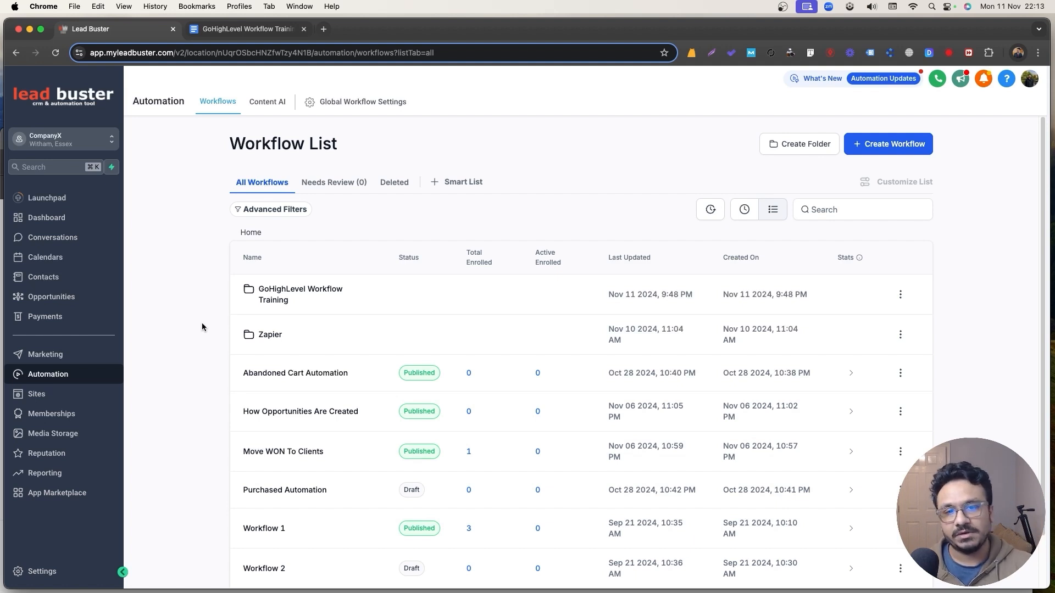
click(875, 142)
click(888, 193)
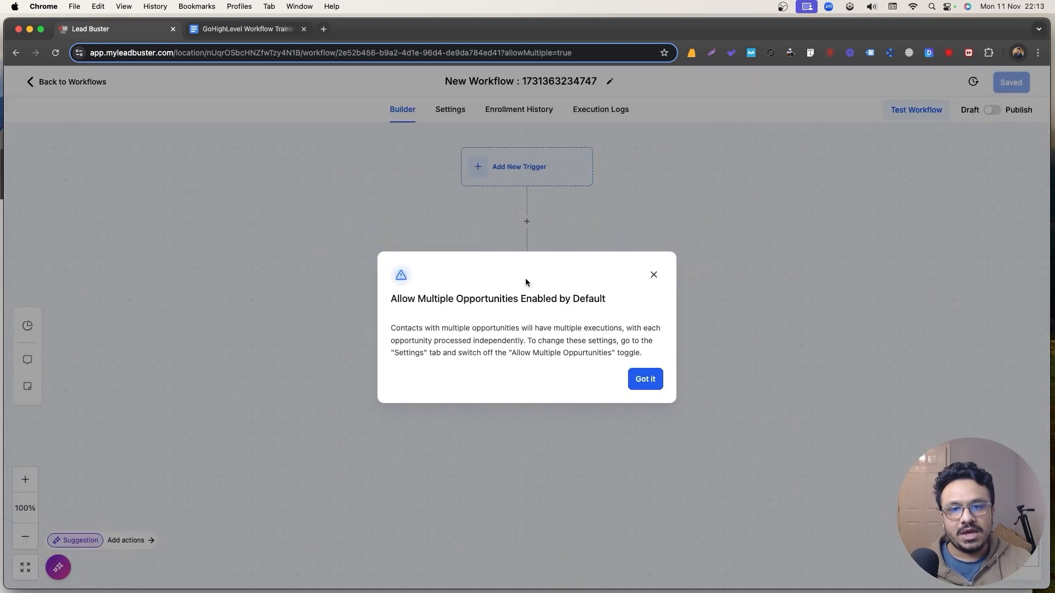
click(652, 275)
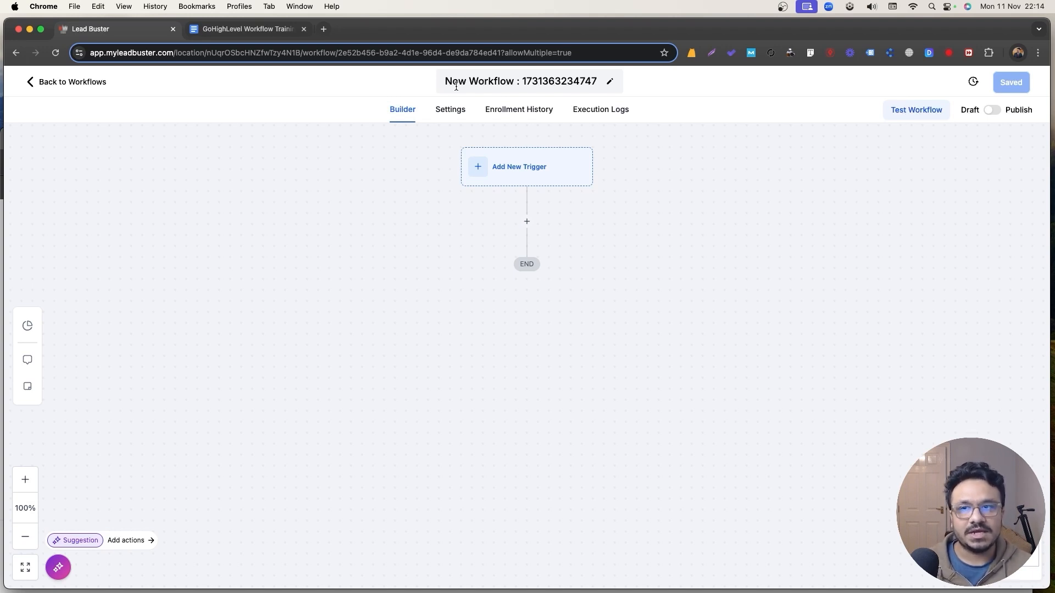
click(248, 28)
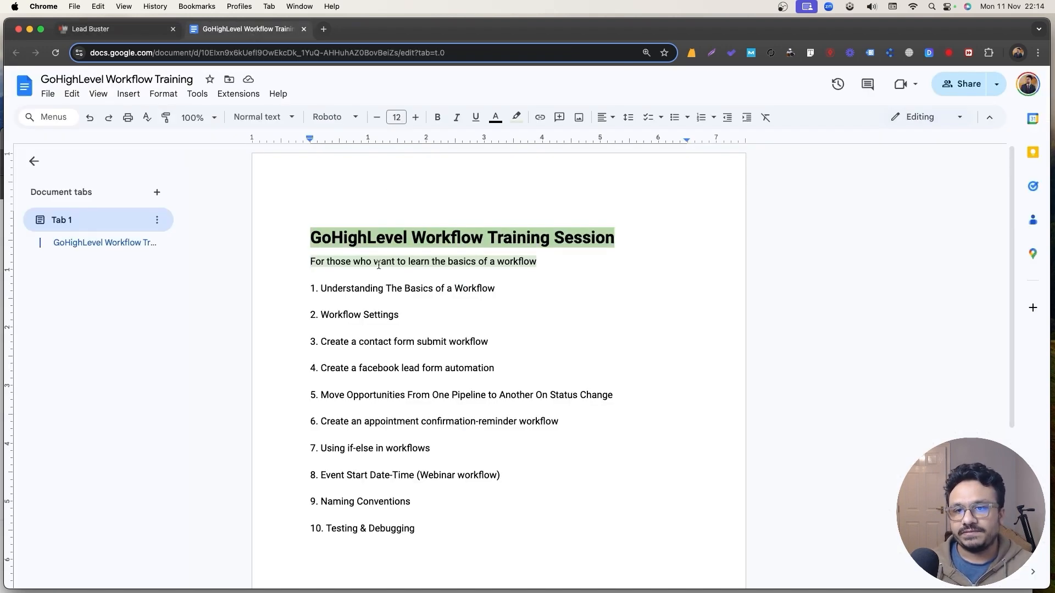
click(95, 31)
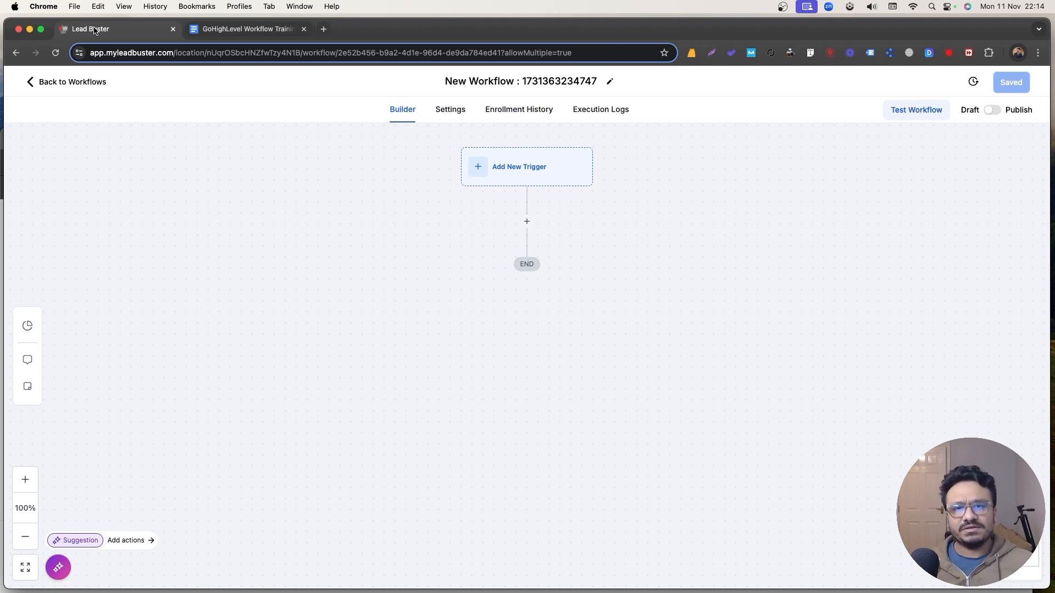
click(544, 172)
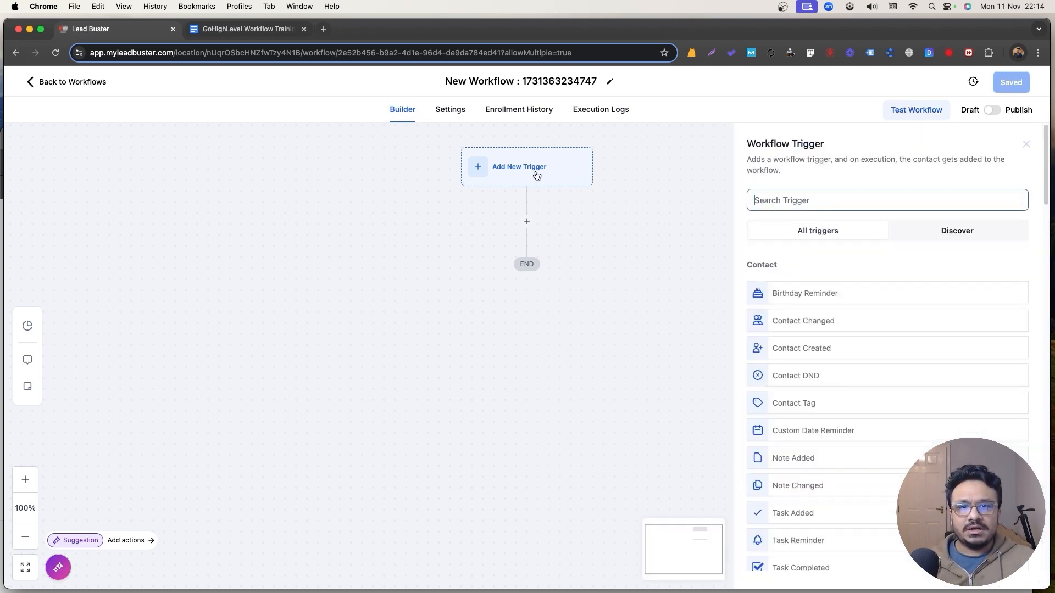
scroll(864, 291, down, 2)
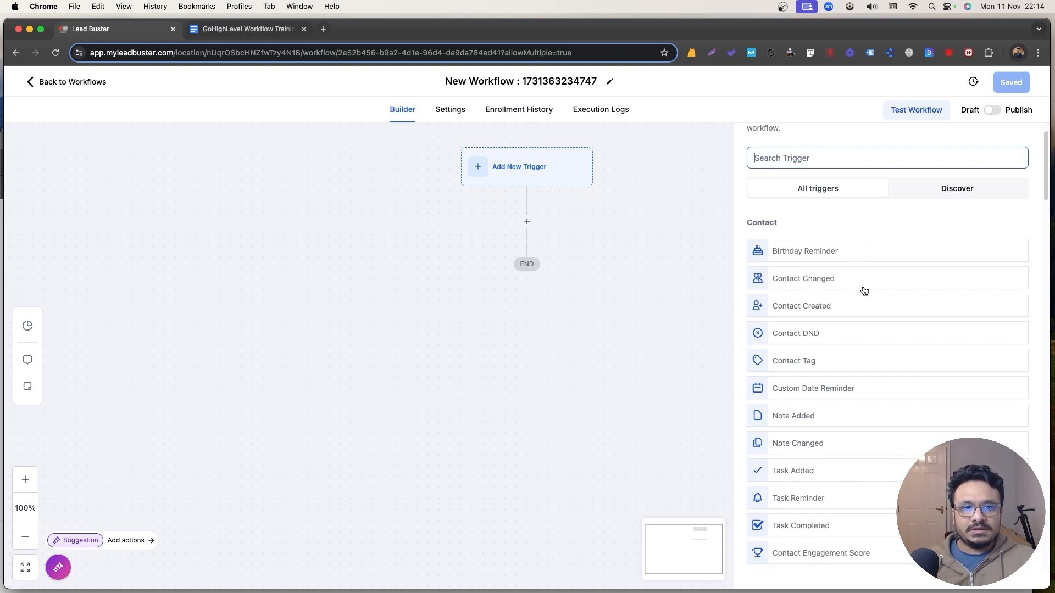
scroll(864, 291, down, 20)
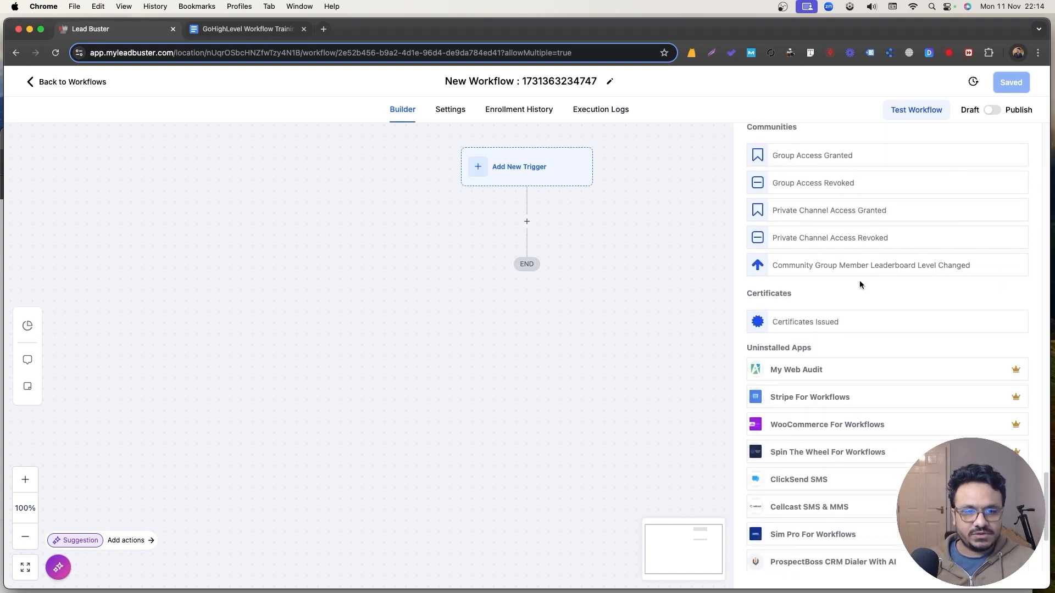
scroll(859, 284, up, 20)
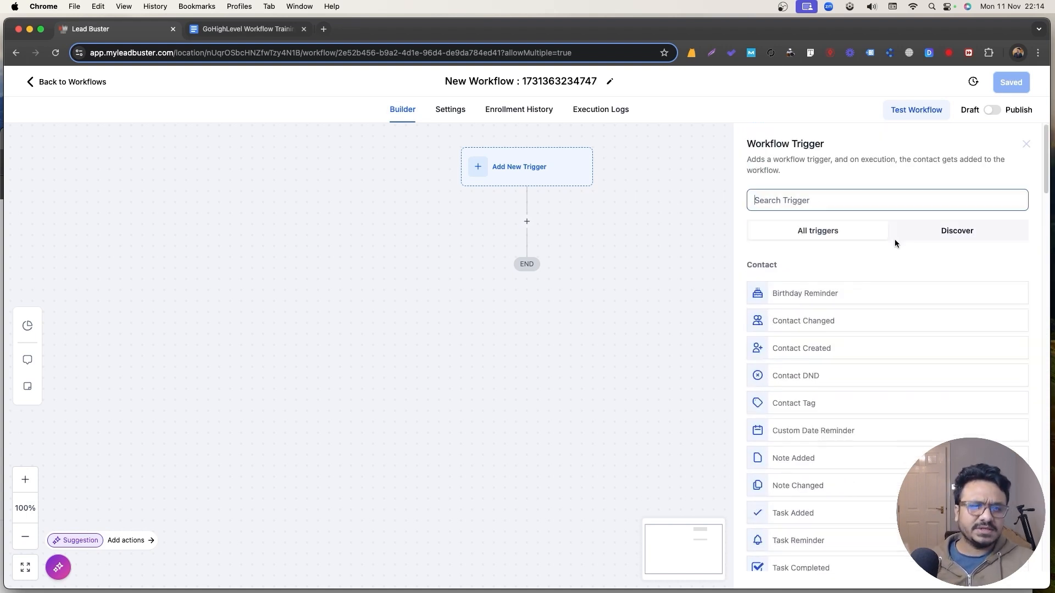
click(1026, 144)
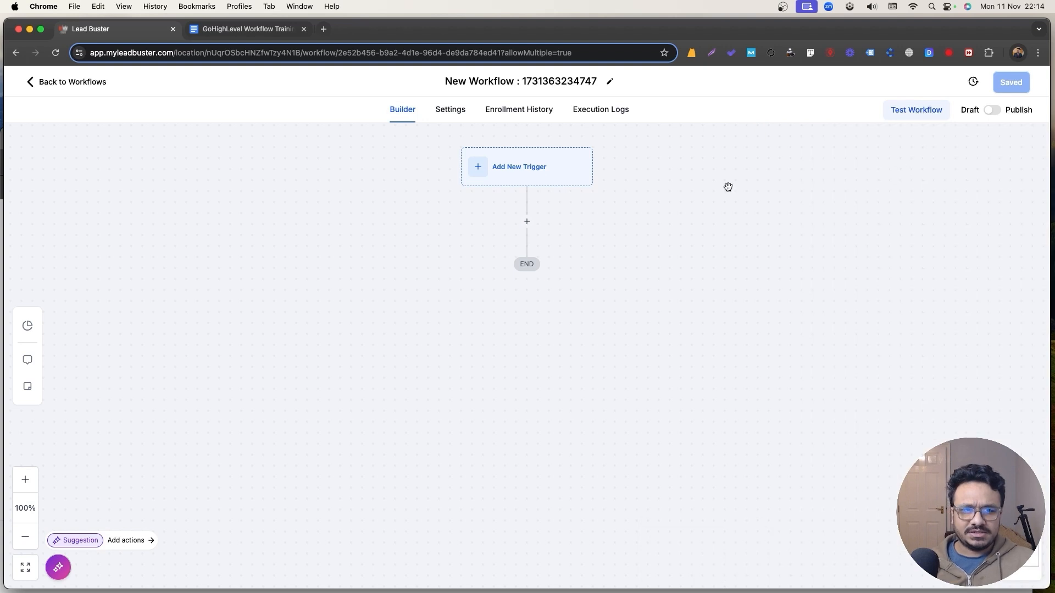
click(483, 168)
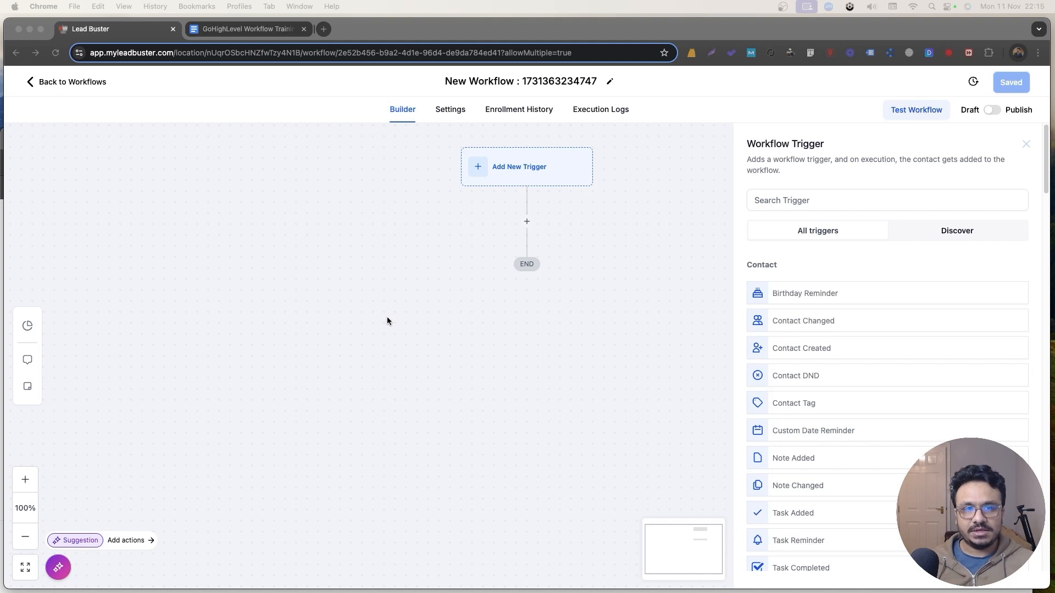
click(860, 199)
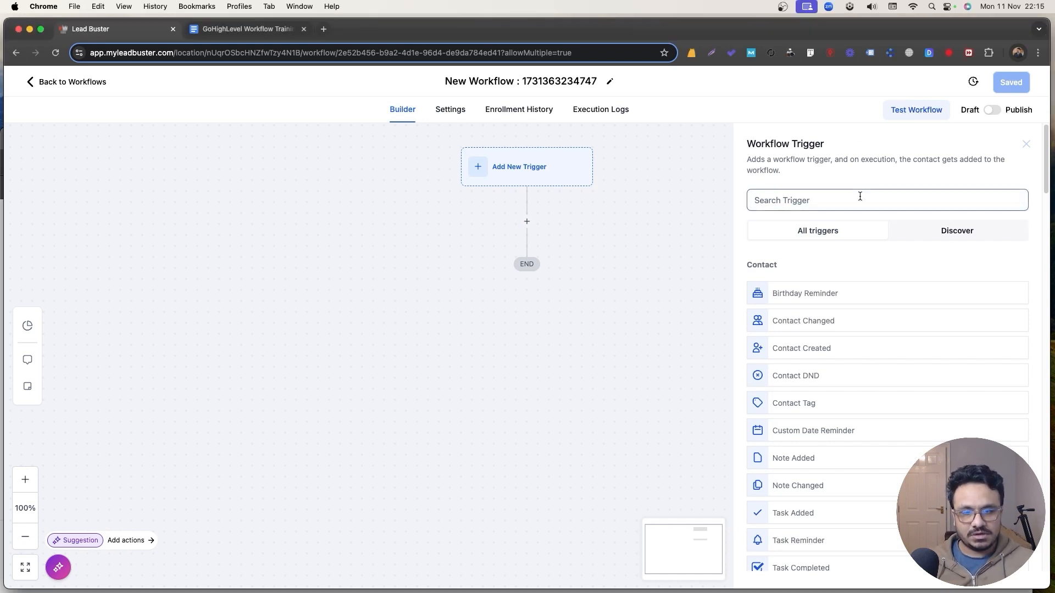
text(form)
click(832, 283)
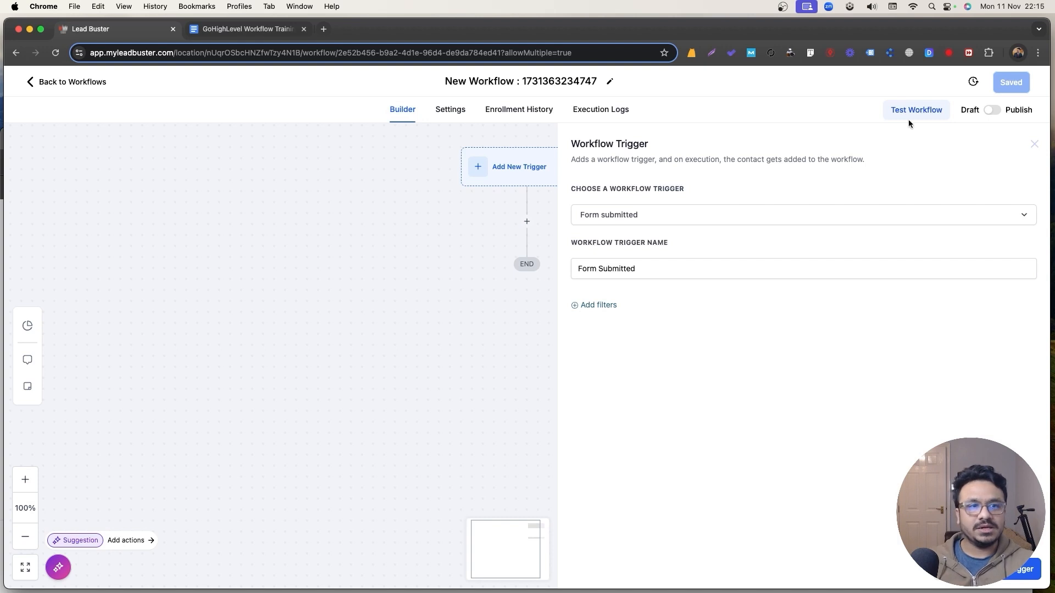
click(1034, 143)
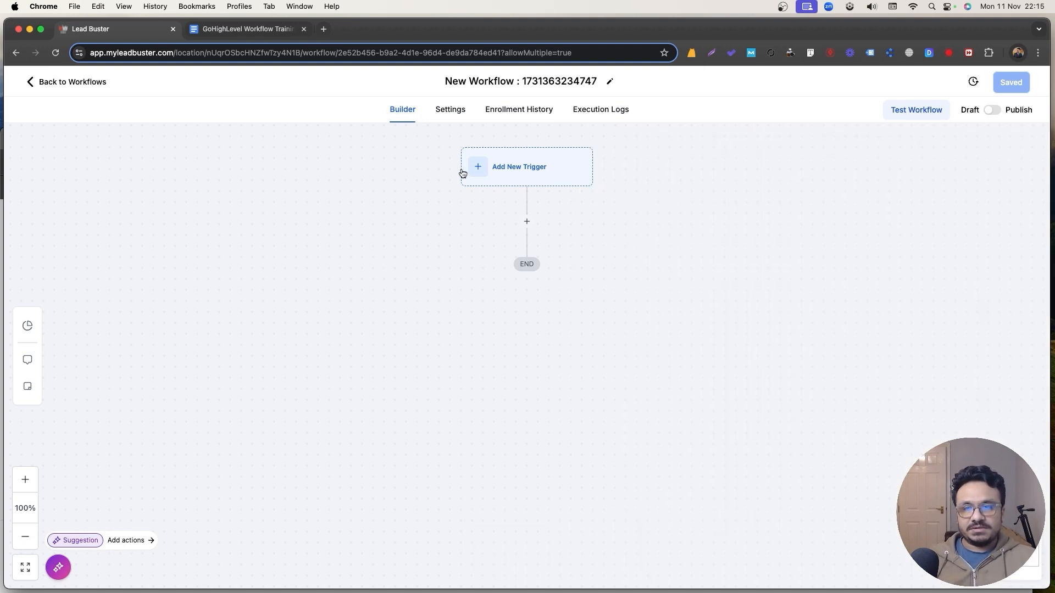
click(530, 219)
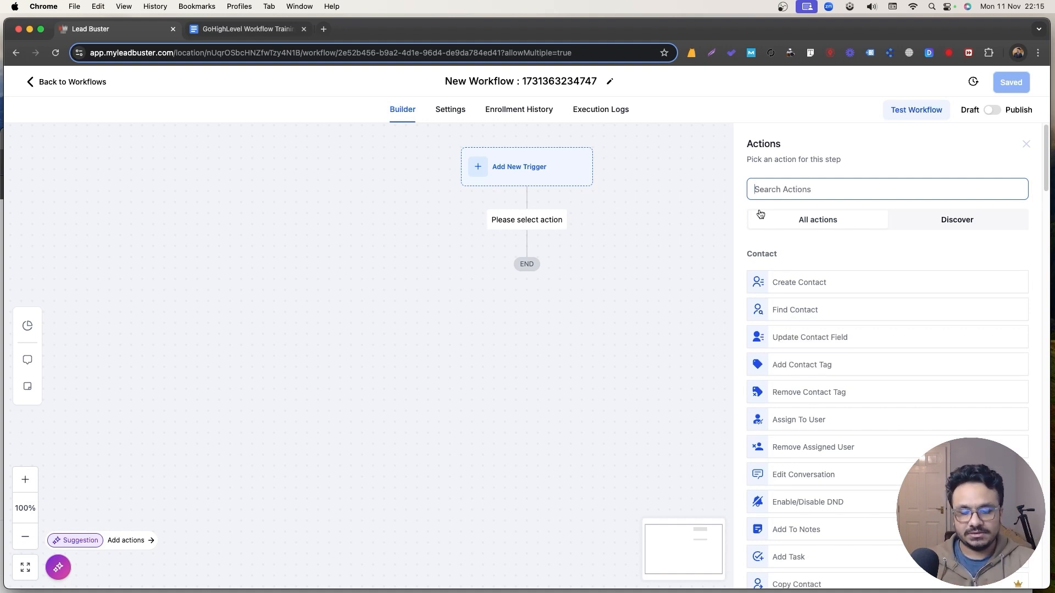
text(email)
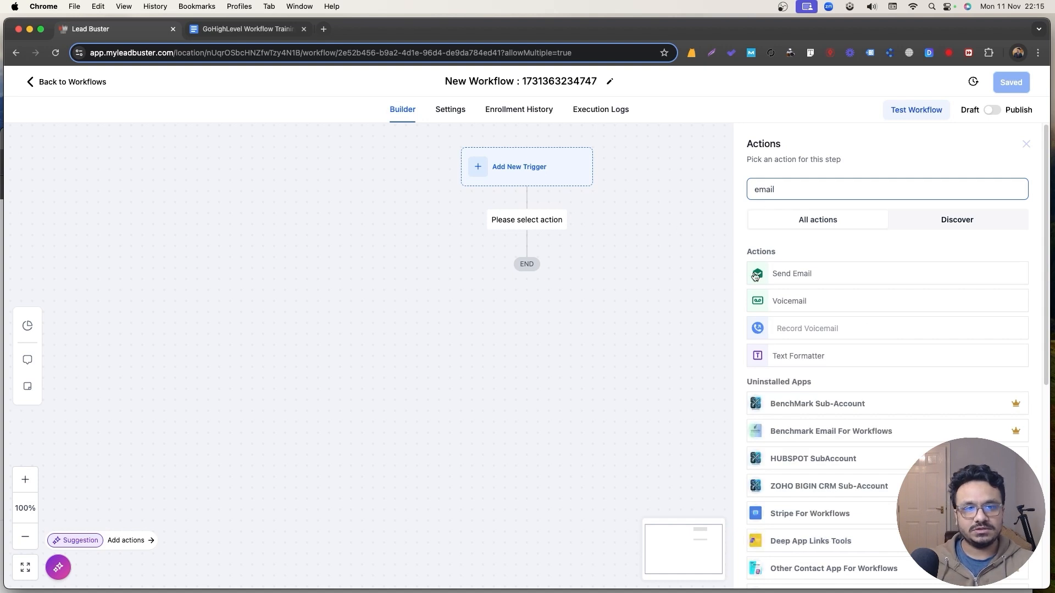
click(755, 276)
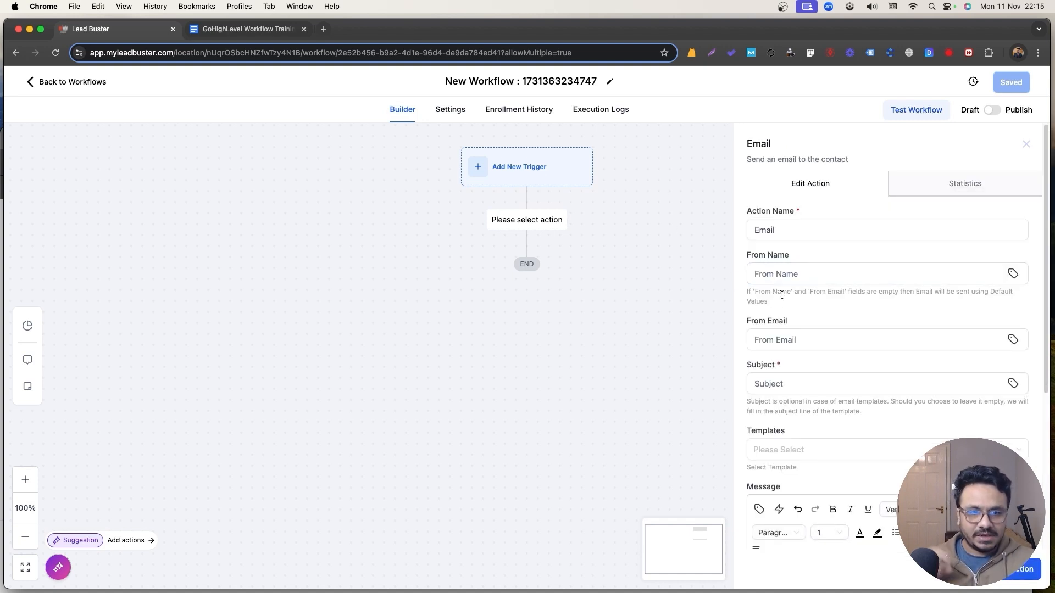
scroll(782, 295, down, 5)
scroll(864, 238, up, 5)
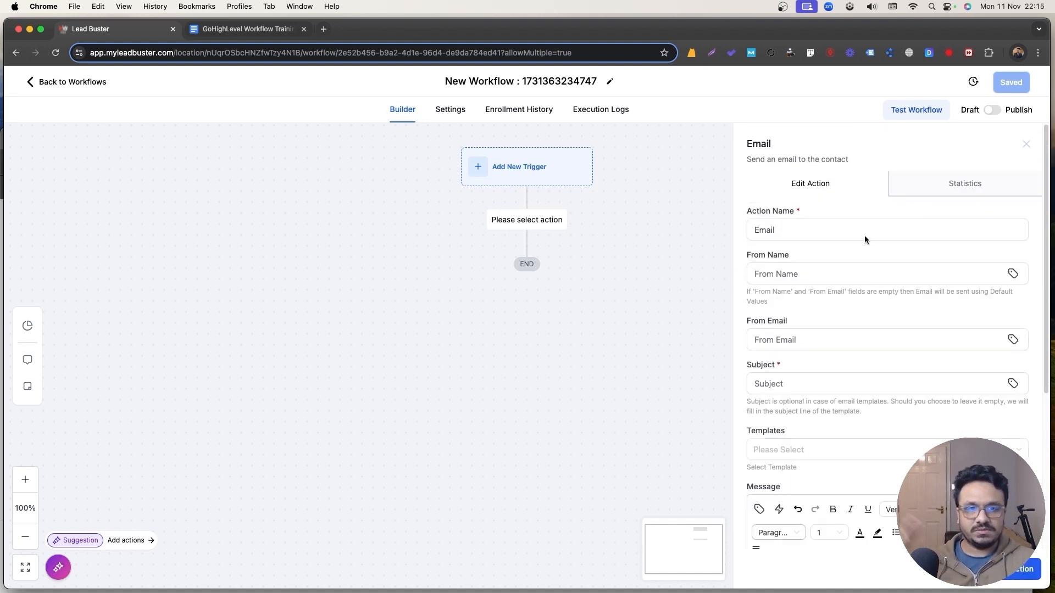
click(1024, 145)
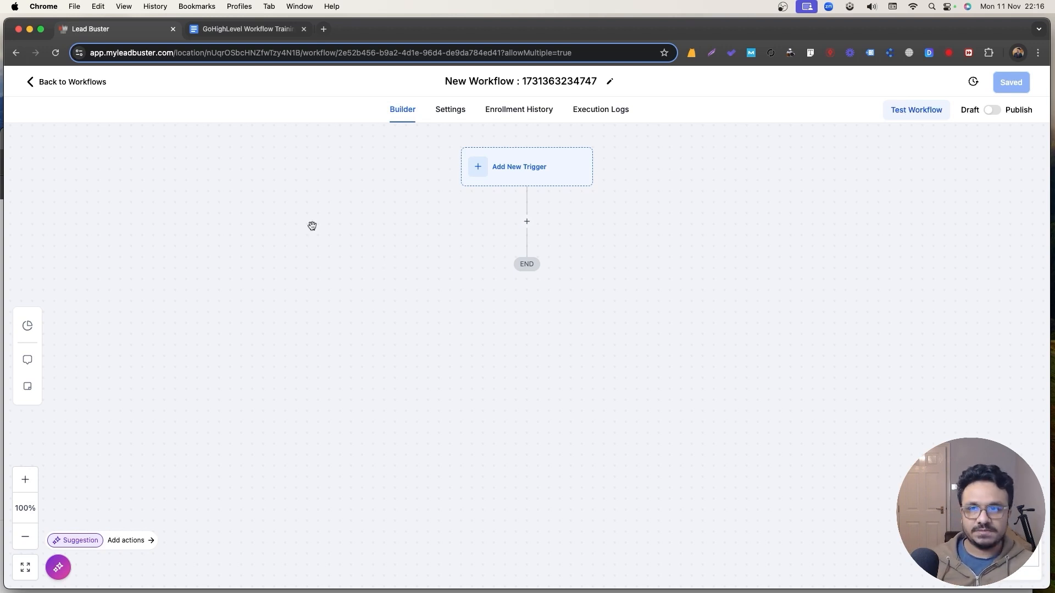
Highlight '1. Understanding The Basics of a Workflow' in light green in the training outline.
key(ctrl+Tab)
drag(496, 288, 320, 290)
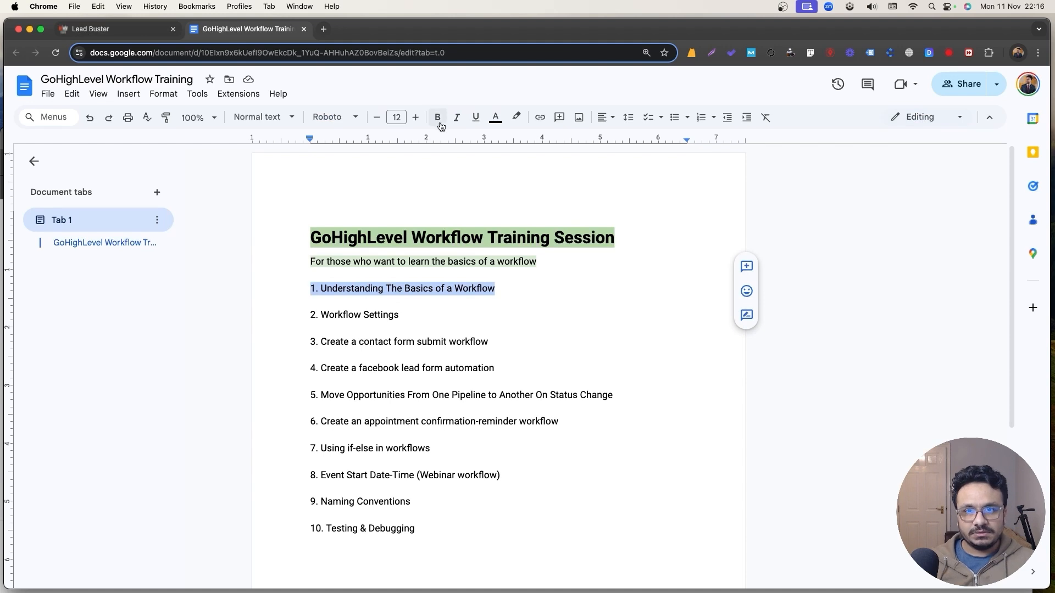
click(516, 117)
click(574, 189)
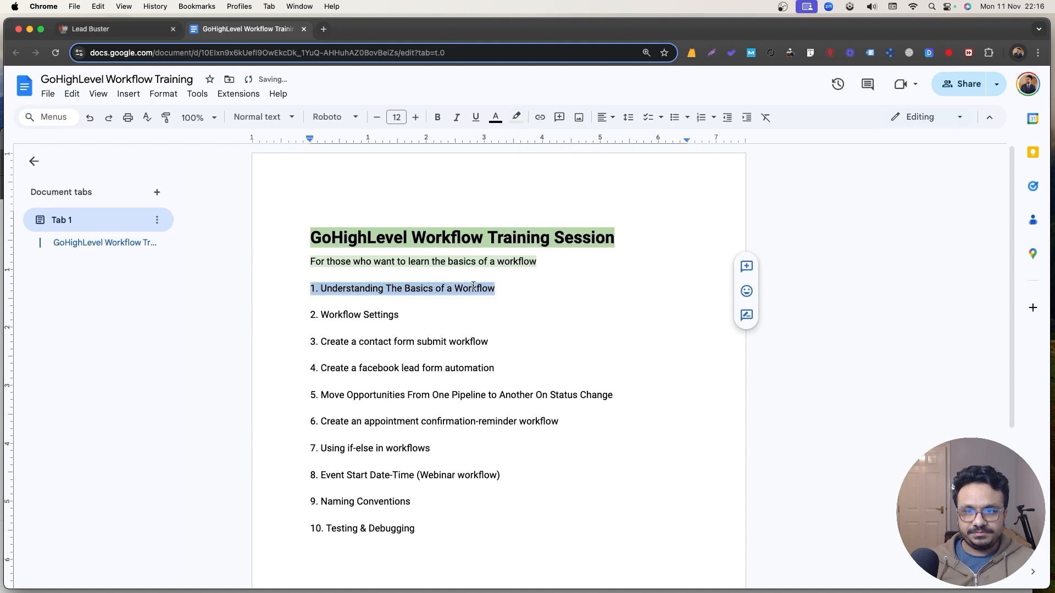
drag(399, 315, 310, 315)
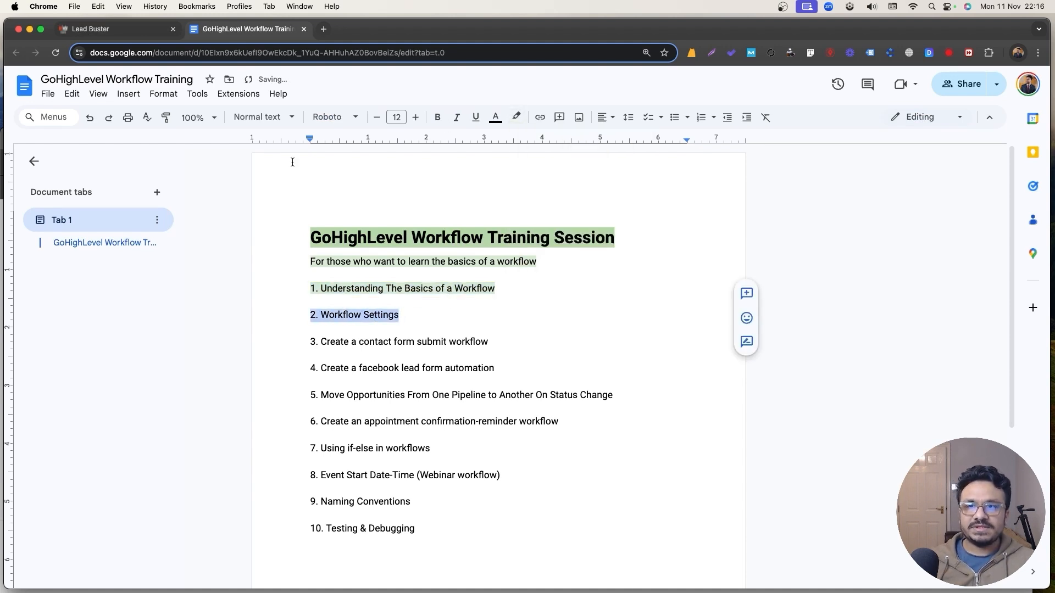
click(99, 29)
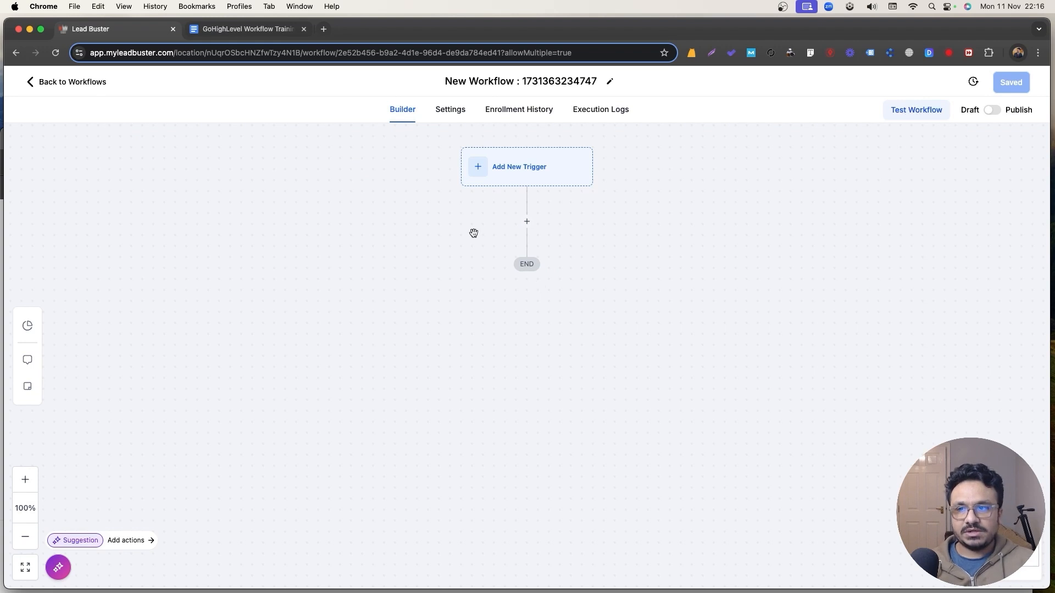
Add a workflow note on form submissions sending emails, notifications and contact tags, then save.
click(32, 336)
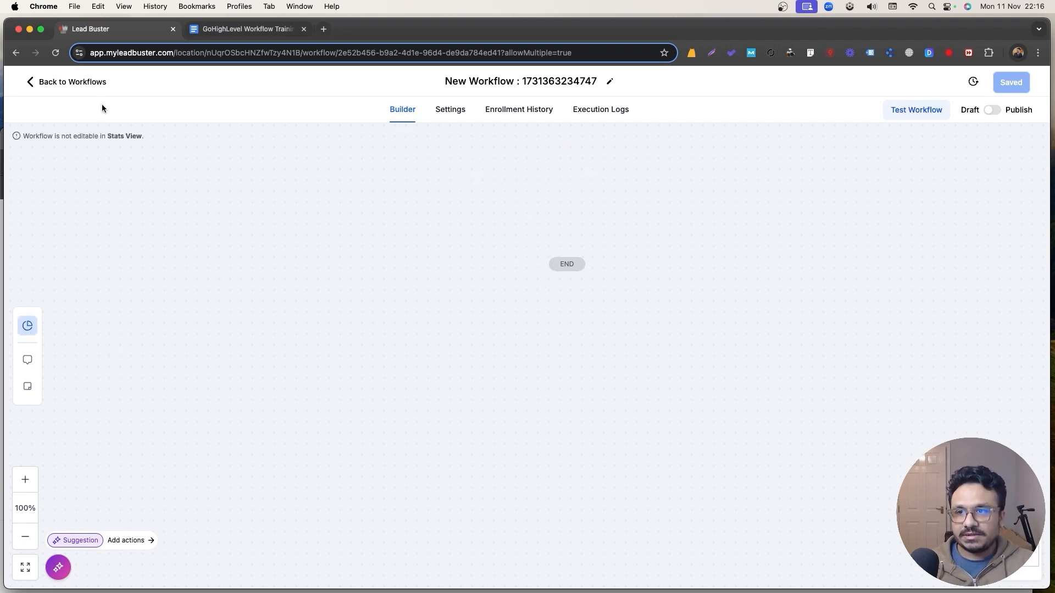
click(31, 325)
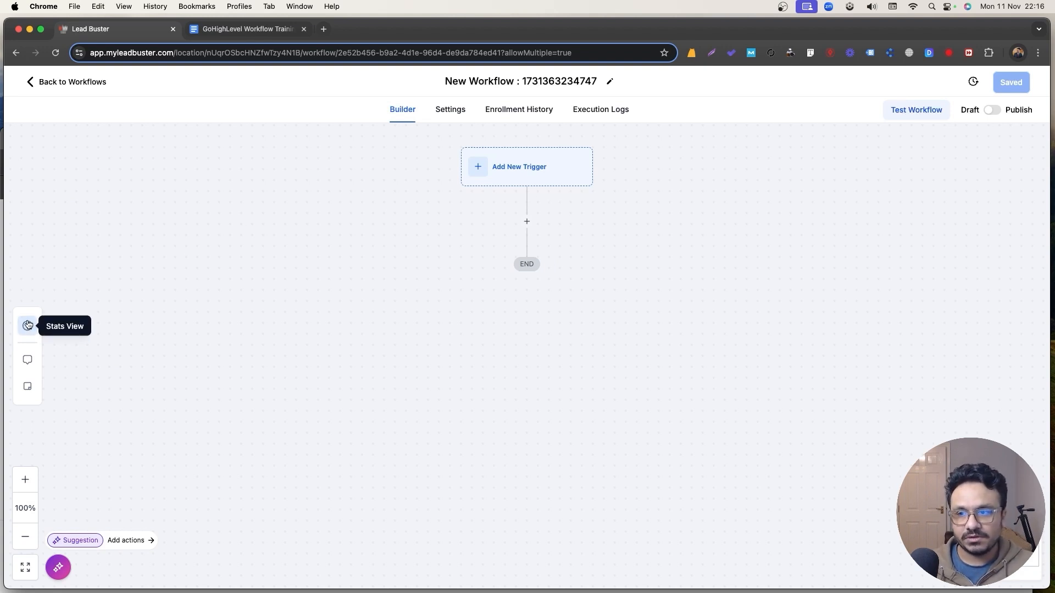
click(28, 360)
click(112, 229)
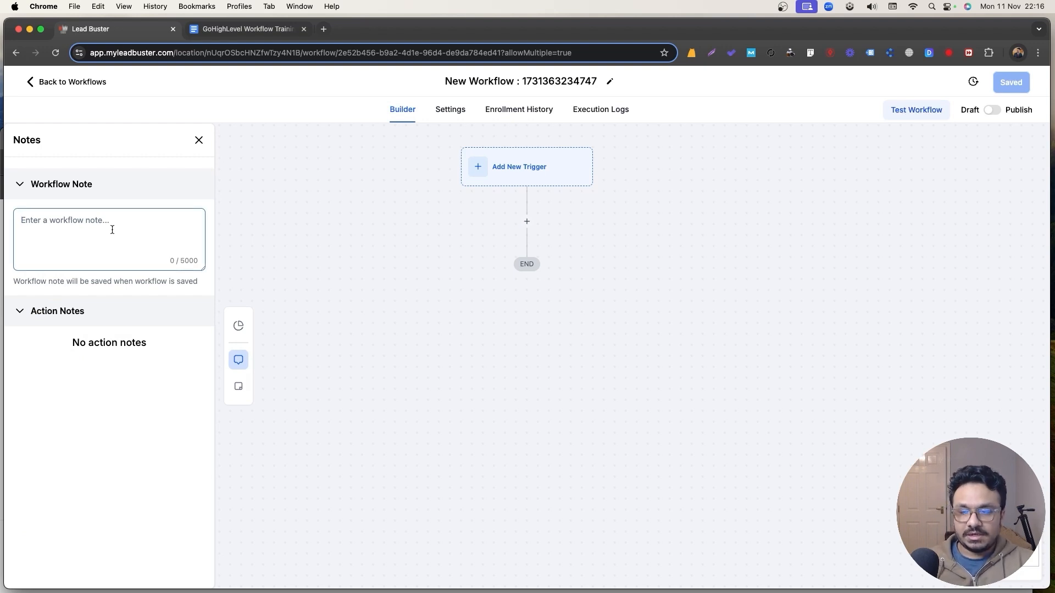
text(This workflow )
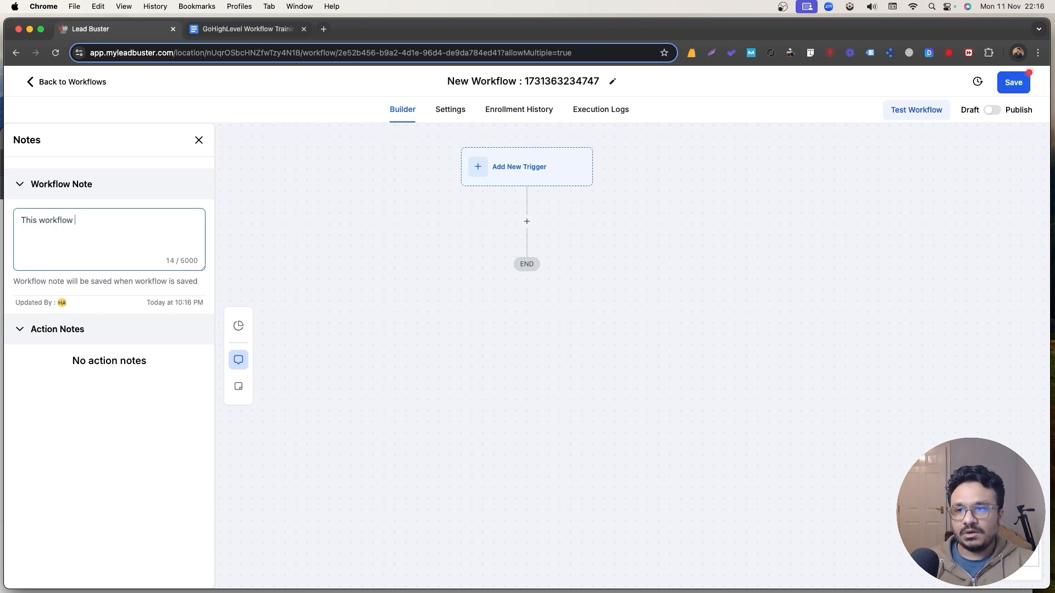
text(works for )
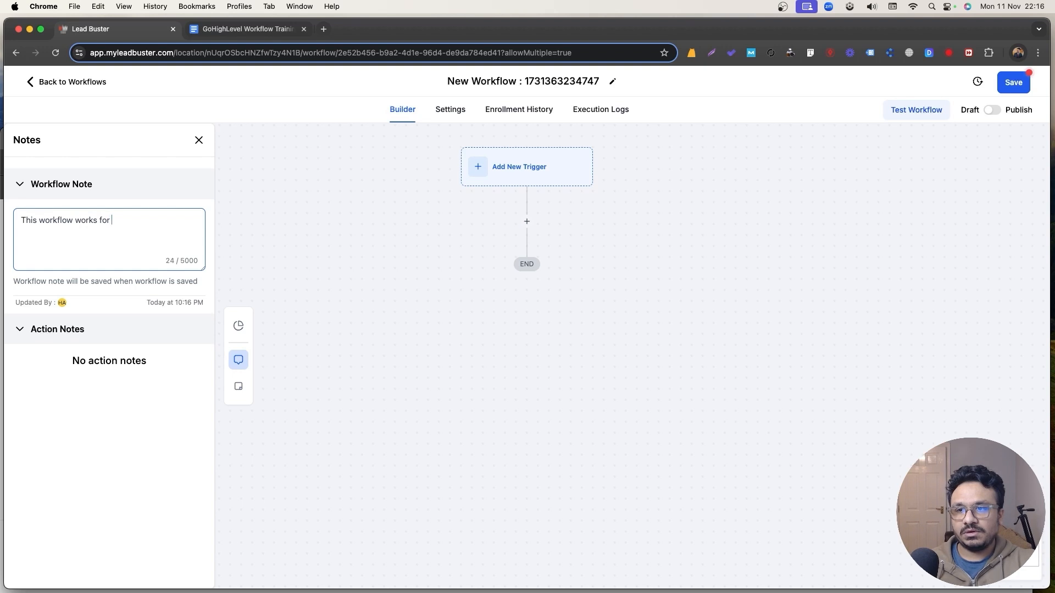
text(form submissions to)
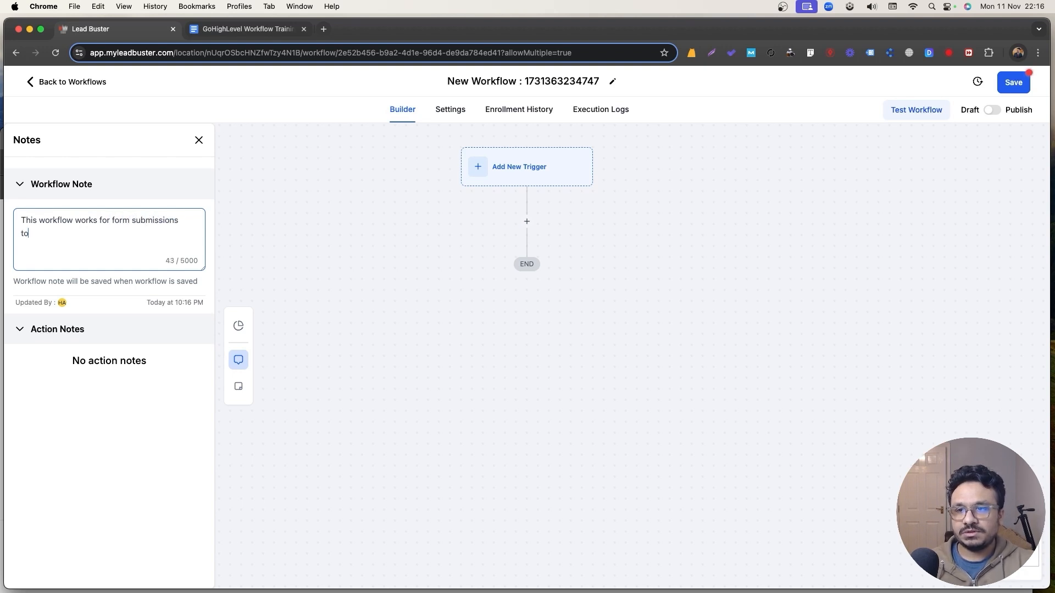
text( send out email)
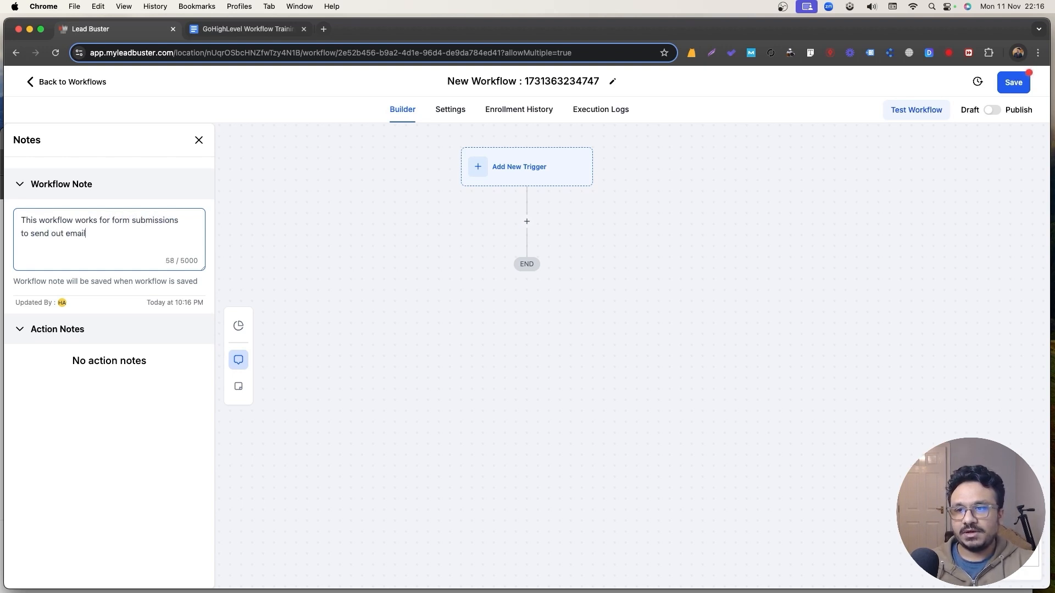
text(s, notificatio)
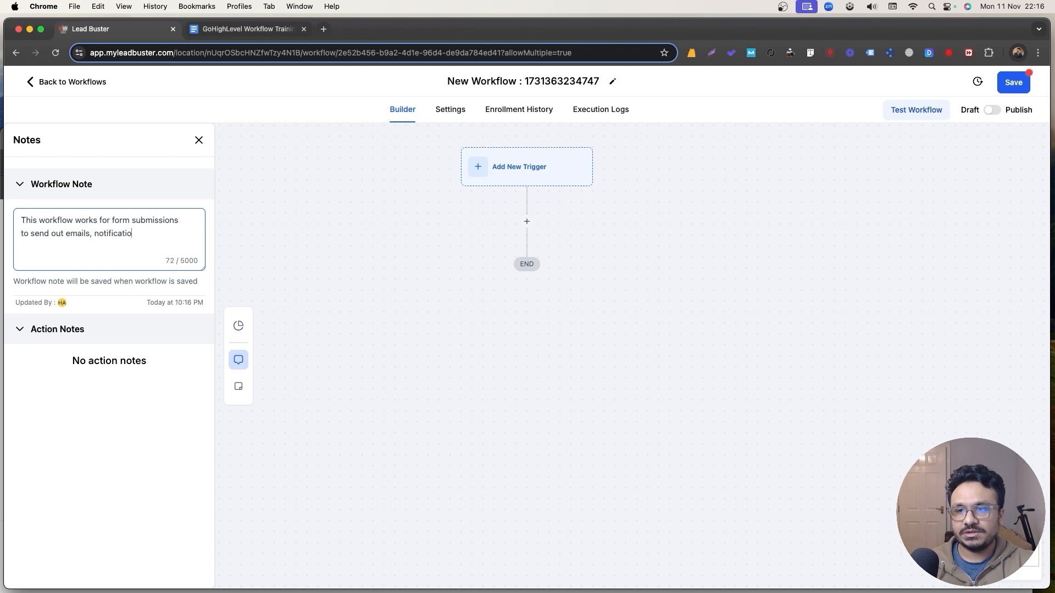
text(n, contact tag )
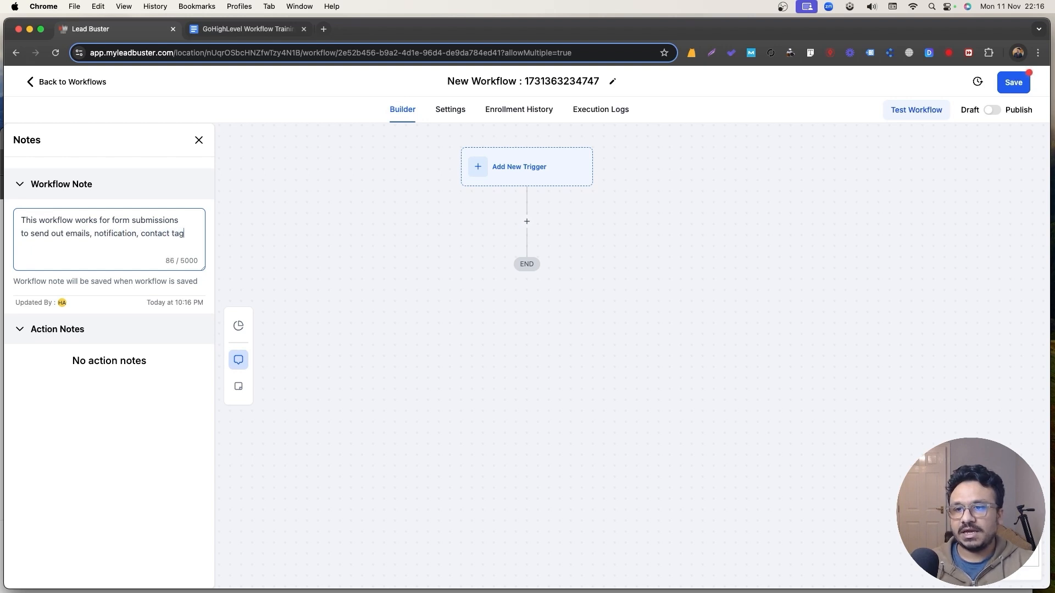
text(addings, etc,.)
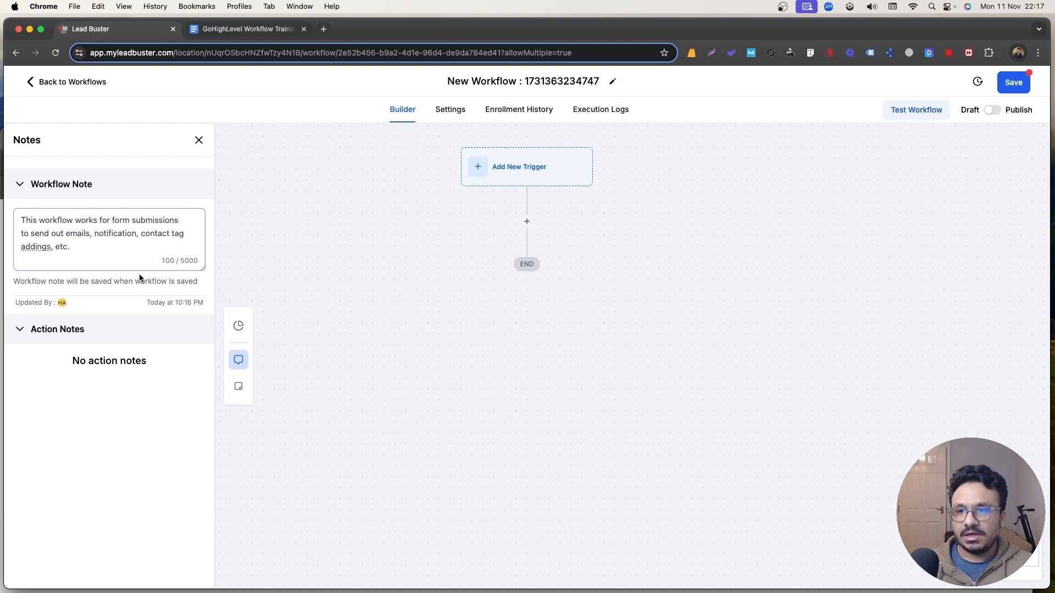
click(1013, 83)
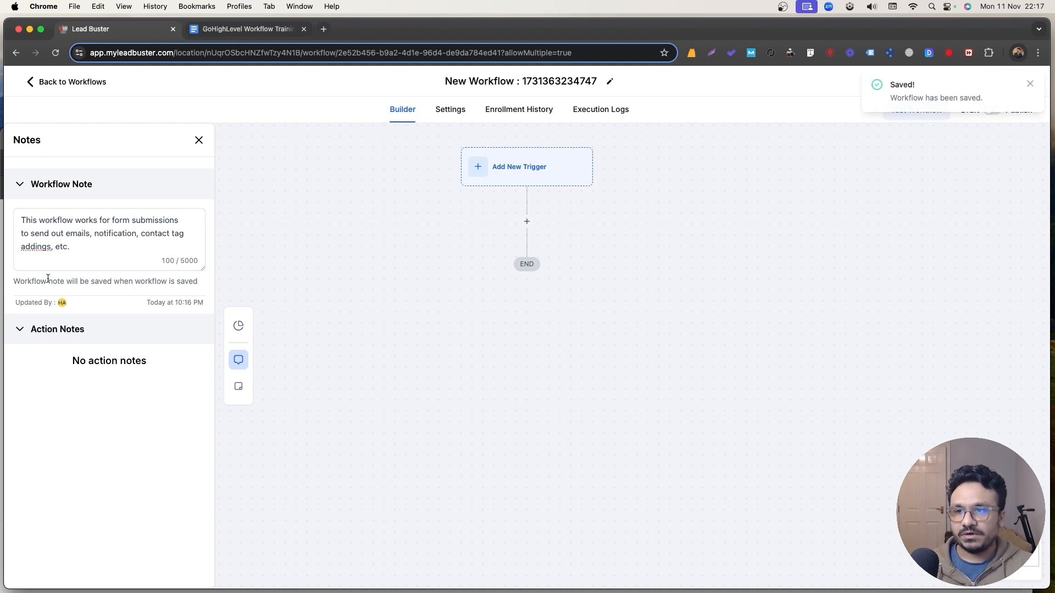
click(198, 140)
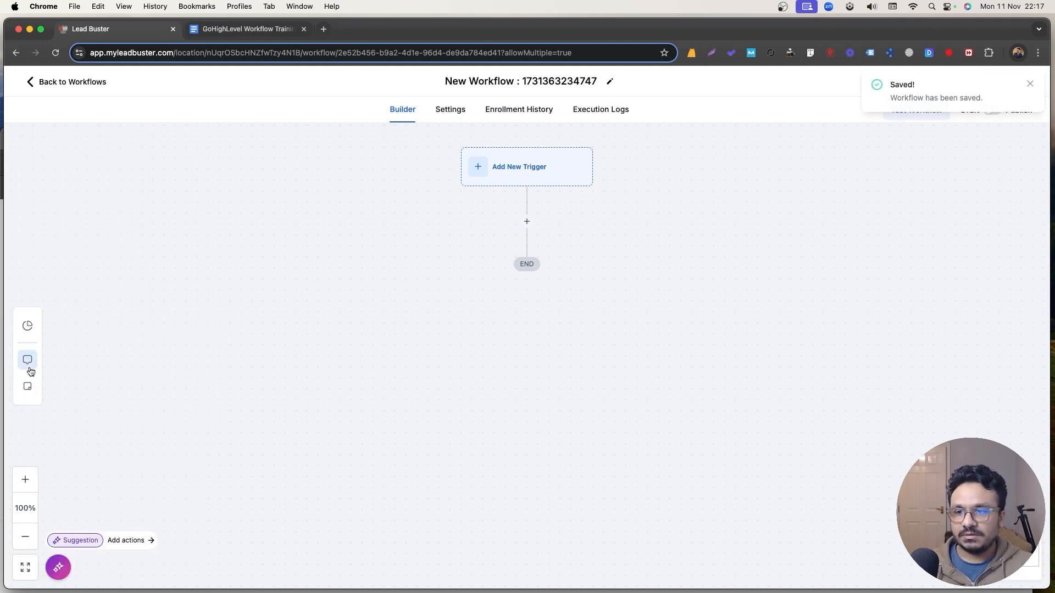
click(29, 387)
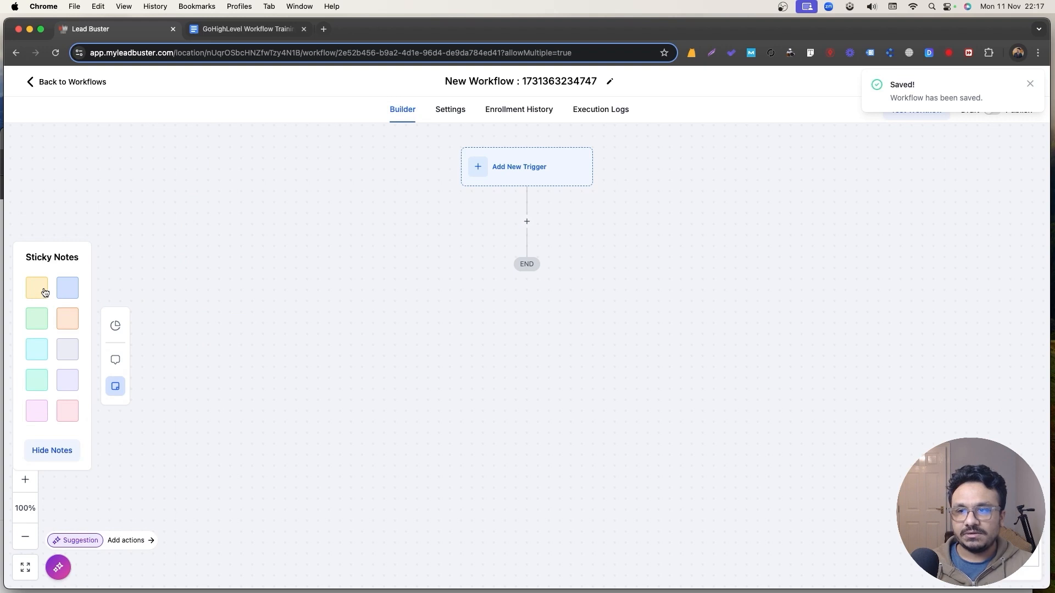
click(73, 293)
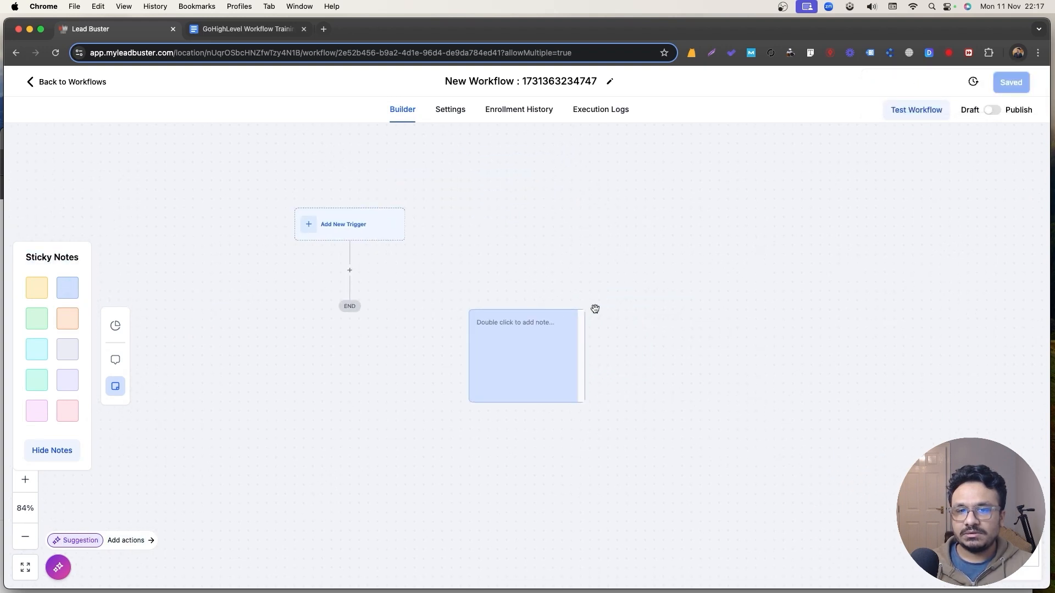
drag(533, 348, 478, 252)
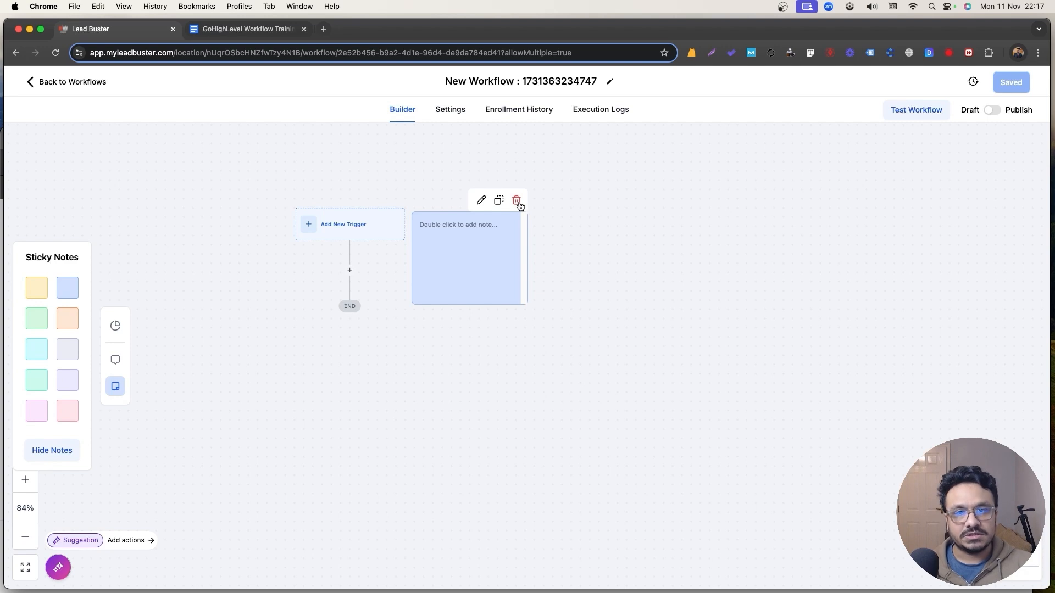
click(517, 202)
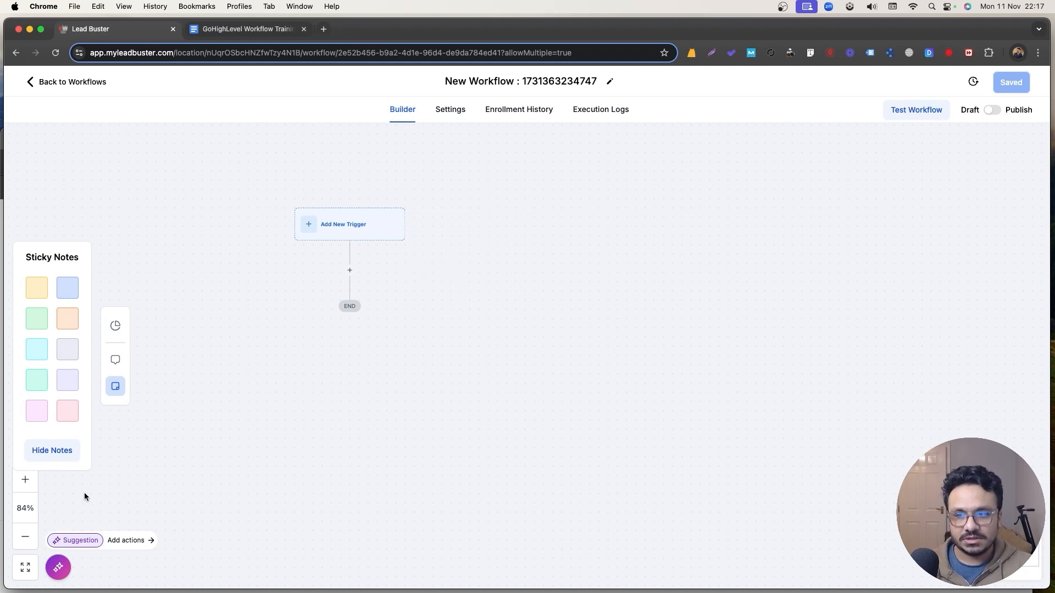
click(114, 386)
click(452, 113)
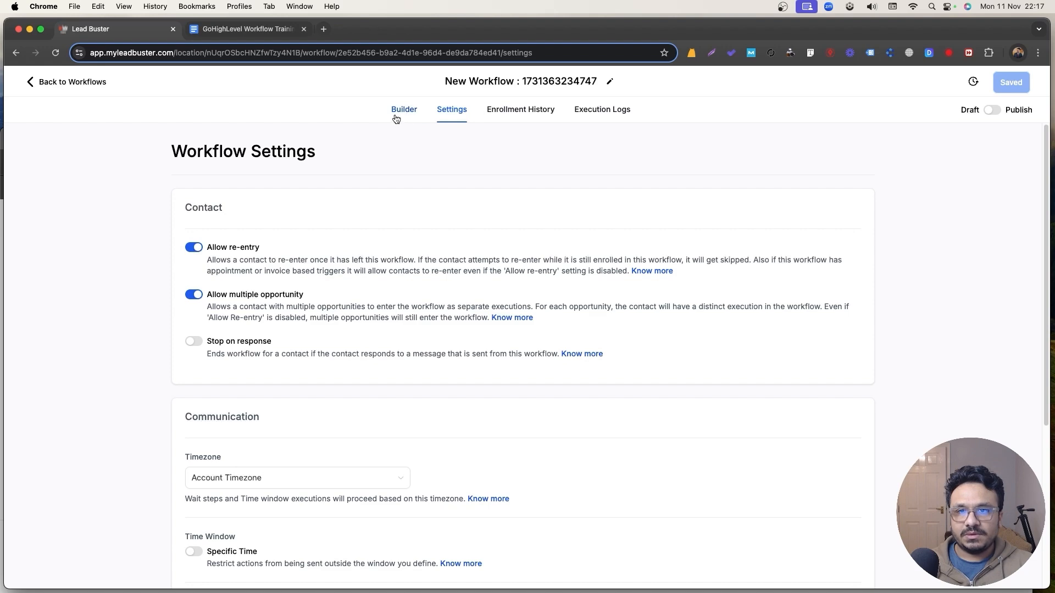
scroll(323, 304, down, 5)
scroll(316, 329, up, 5)
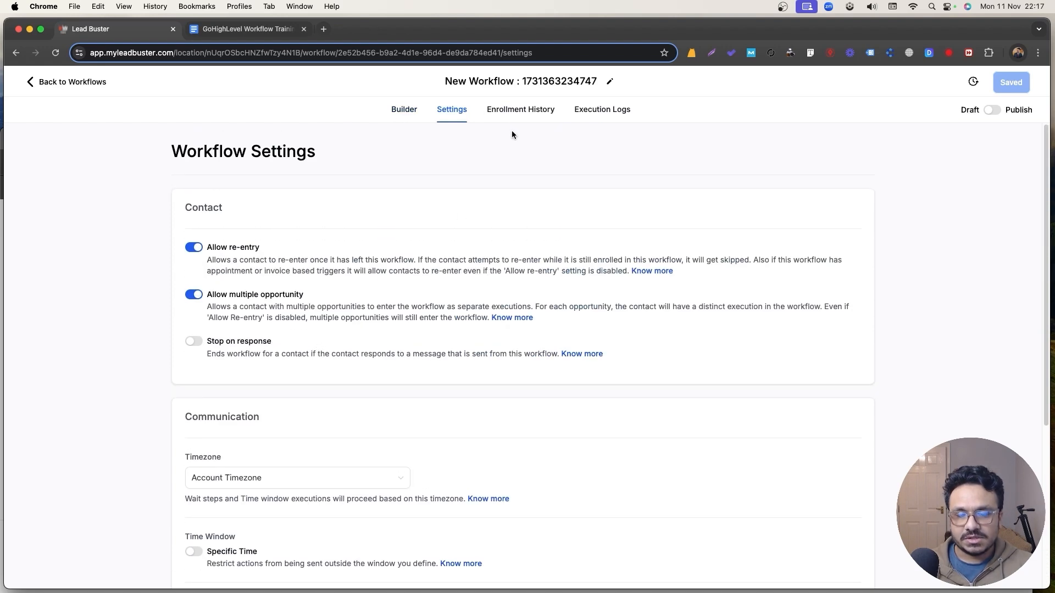
click(519, 112)
click(451, 109)
scroll(337, 302, down, 4)
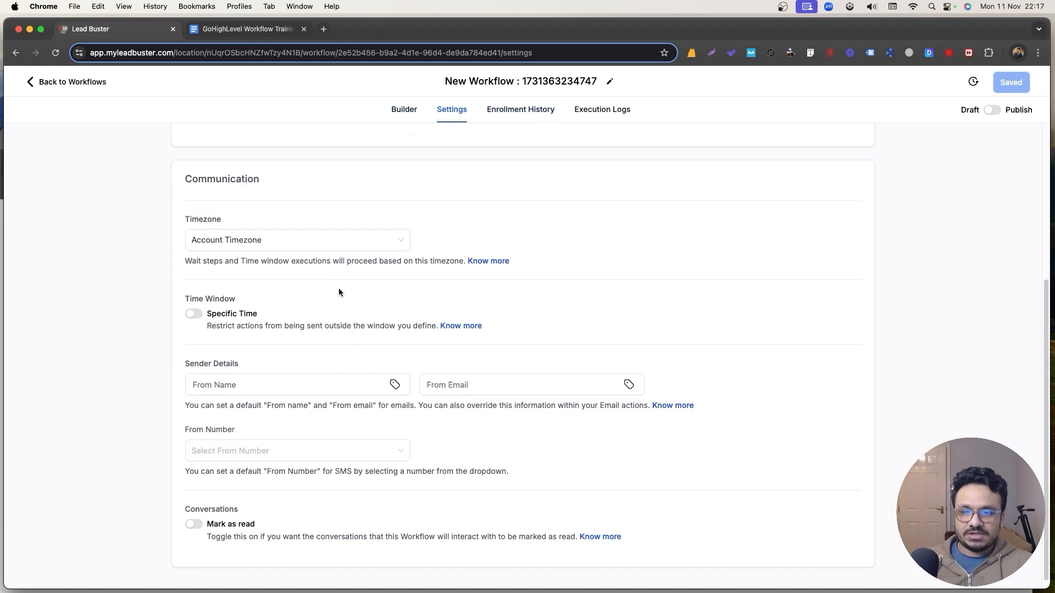
scroll(339, 292, up, 5)
click(535, 112)
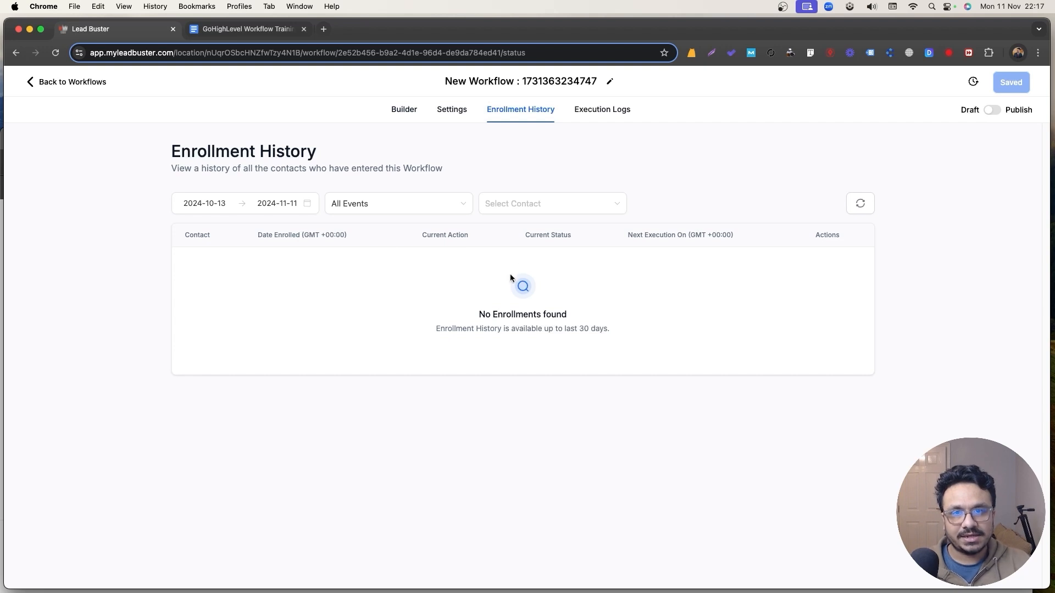
click(596, 112)
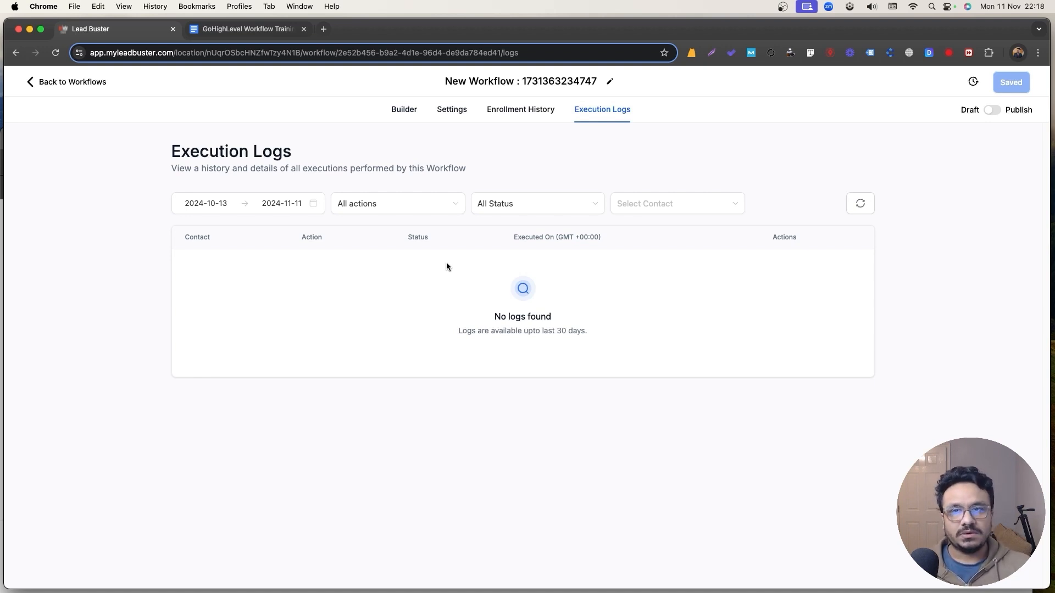
click(408, 110)
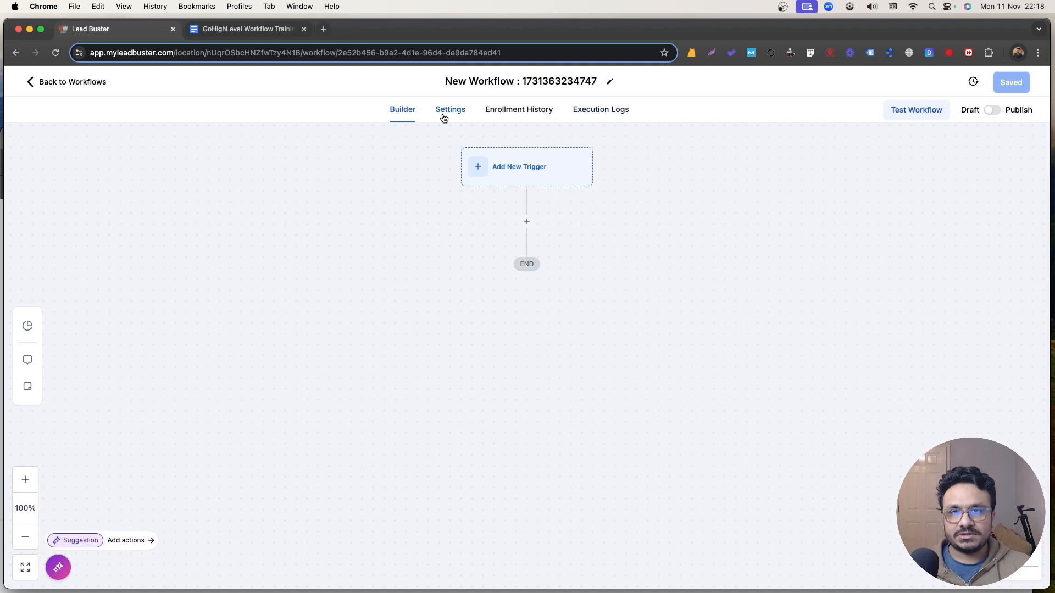
Highlight '2. Workflow Settings' in light green in the training outline.
click(242, 28)
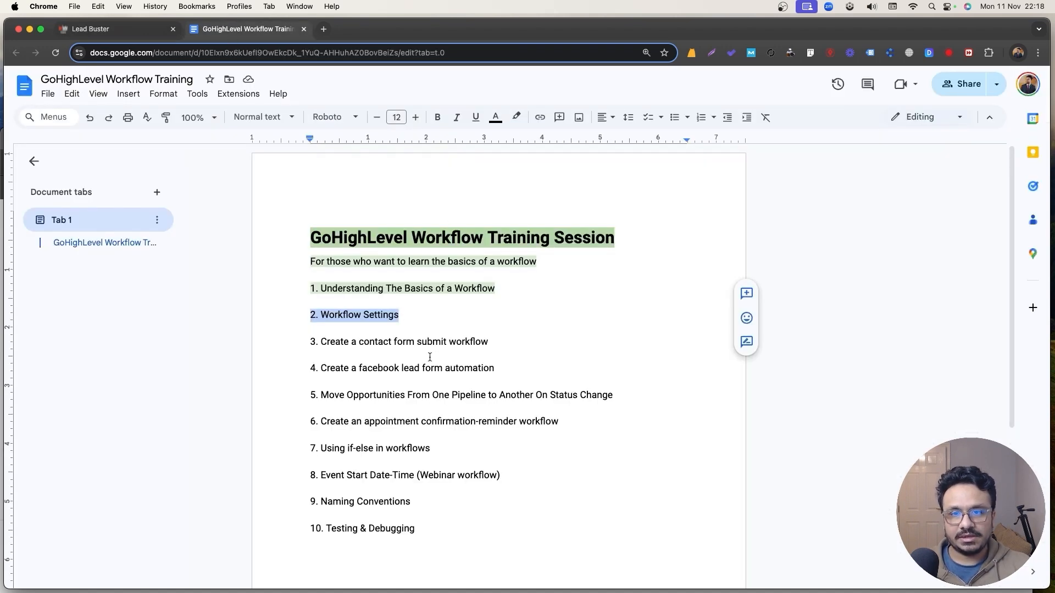
drag(401, 315, 278, 321)
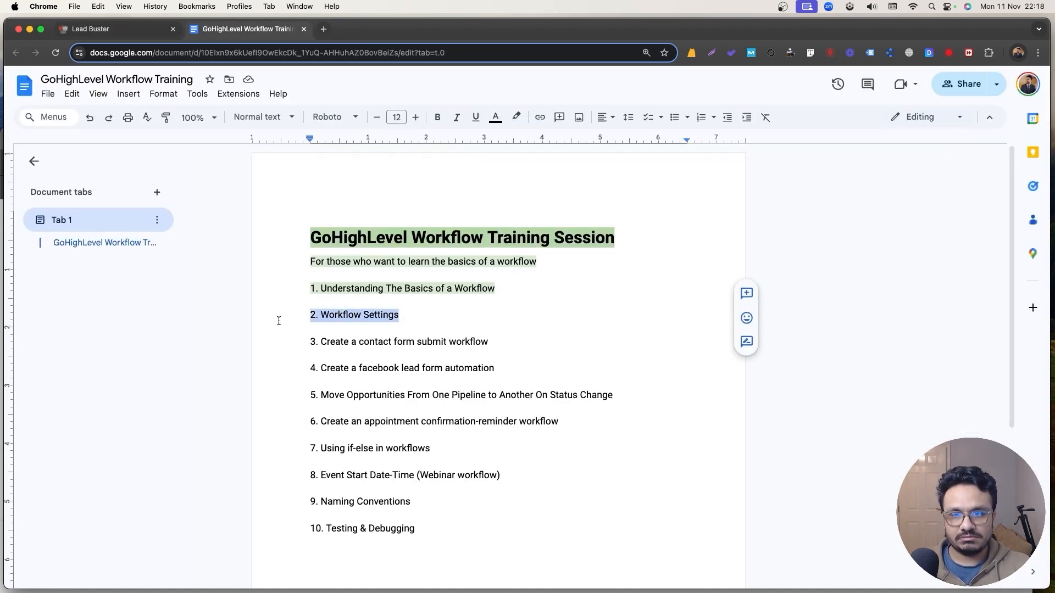
click(516, 117)
click(553, 213)
click(427, 301)
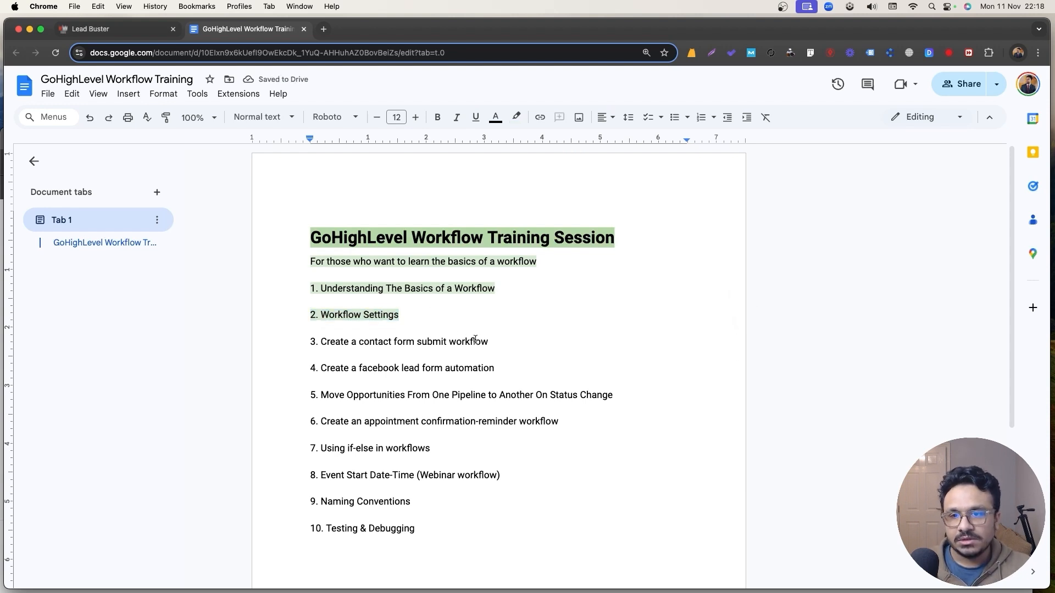
Select outline line 3 about the contact form workflow.
drag(490, 341, 297, 341)
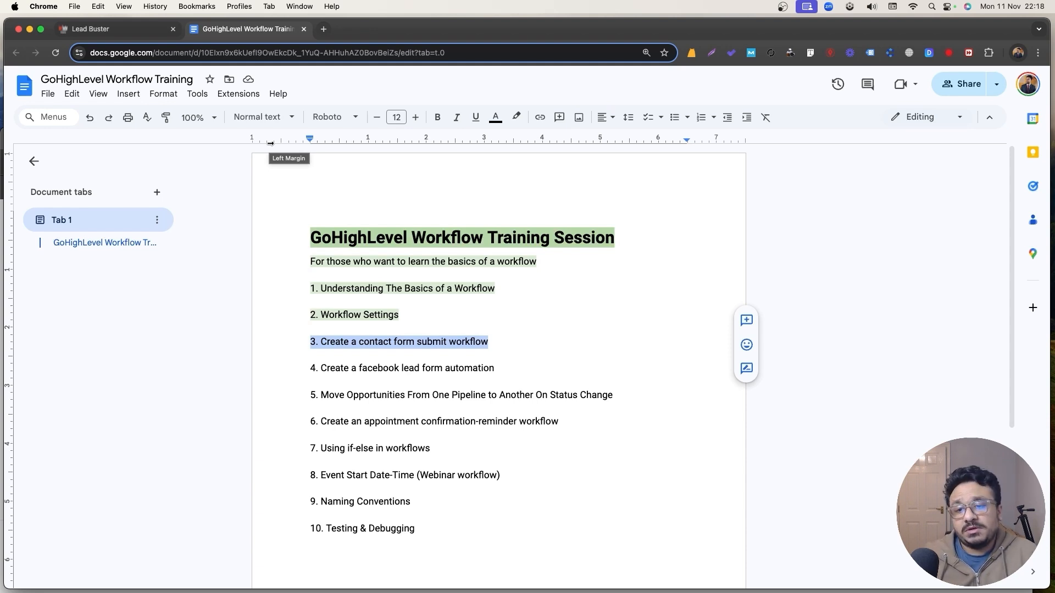
click(454, 342)
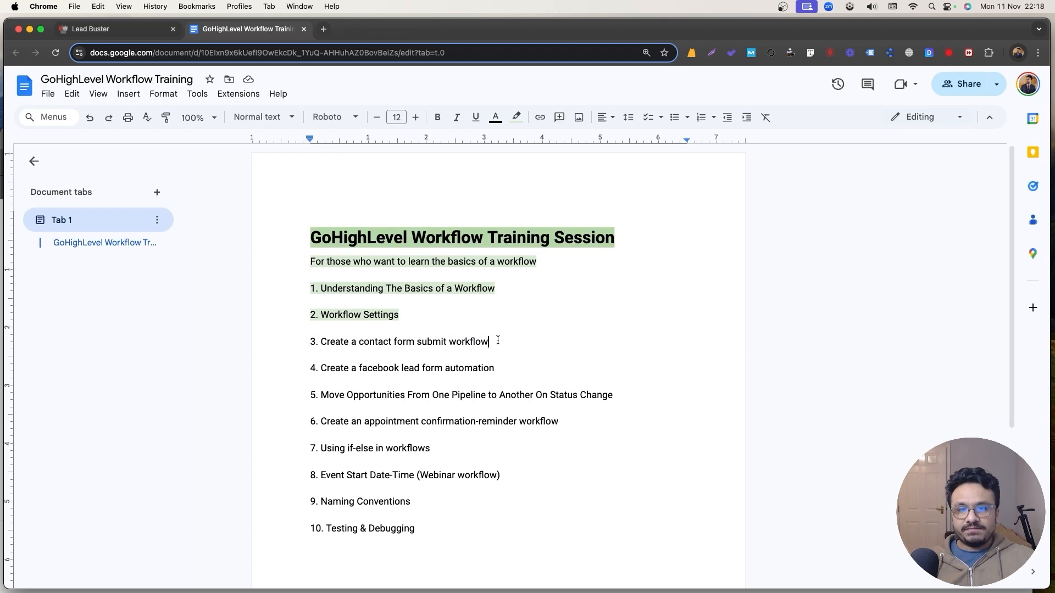
drag(498, 340, 206, 343)
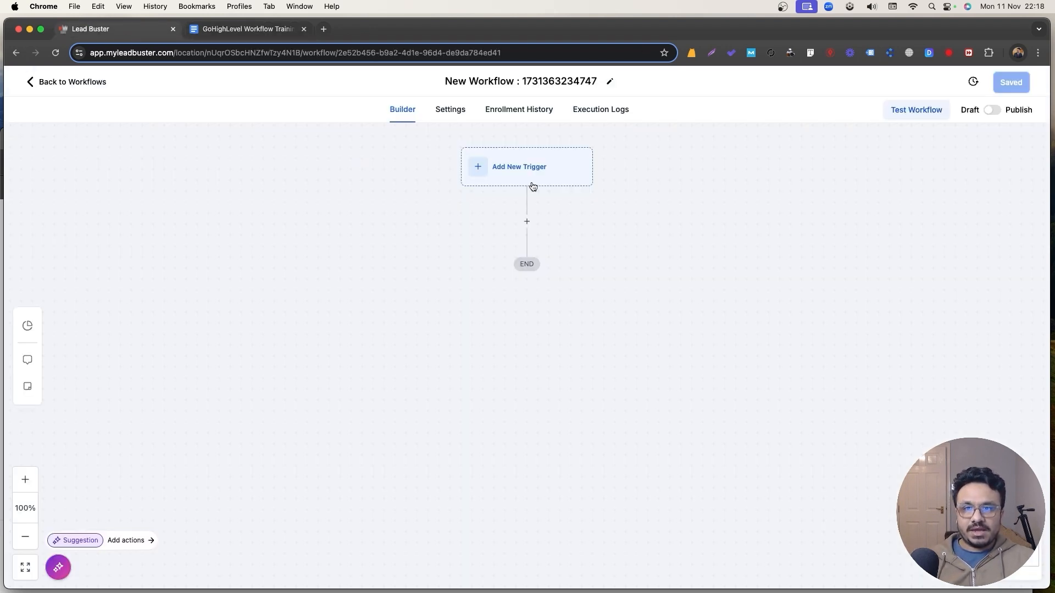
Leave the workflow and start a blank form from scratch under Sites > Forms.
click(110, 29)
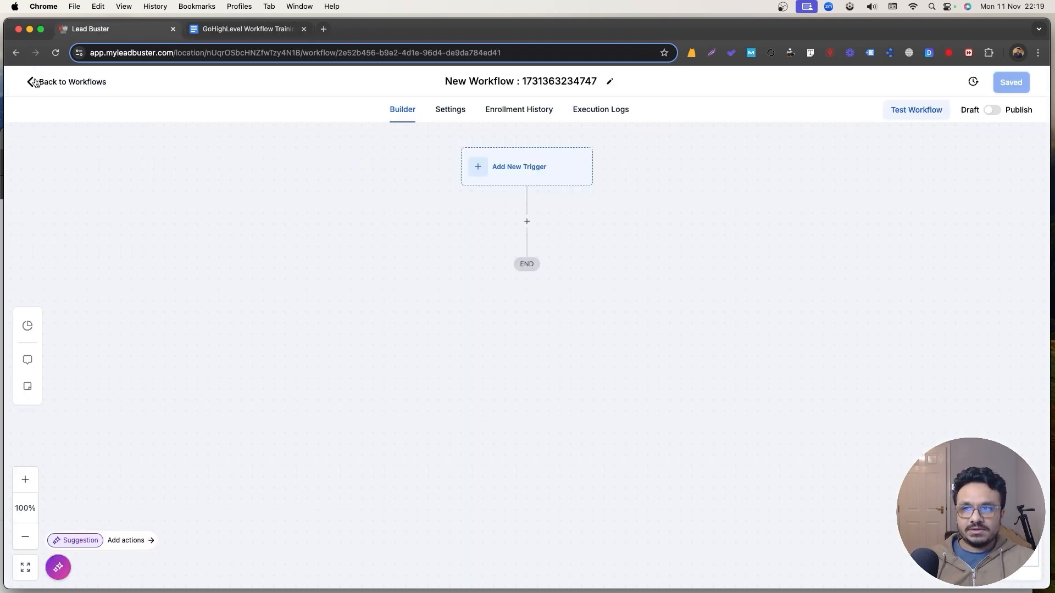
click(35, 83)
click(82, 394)
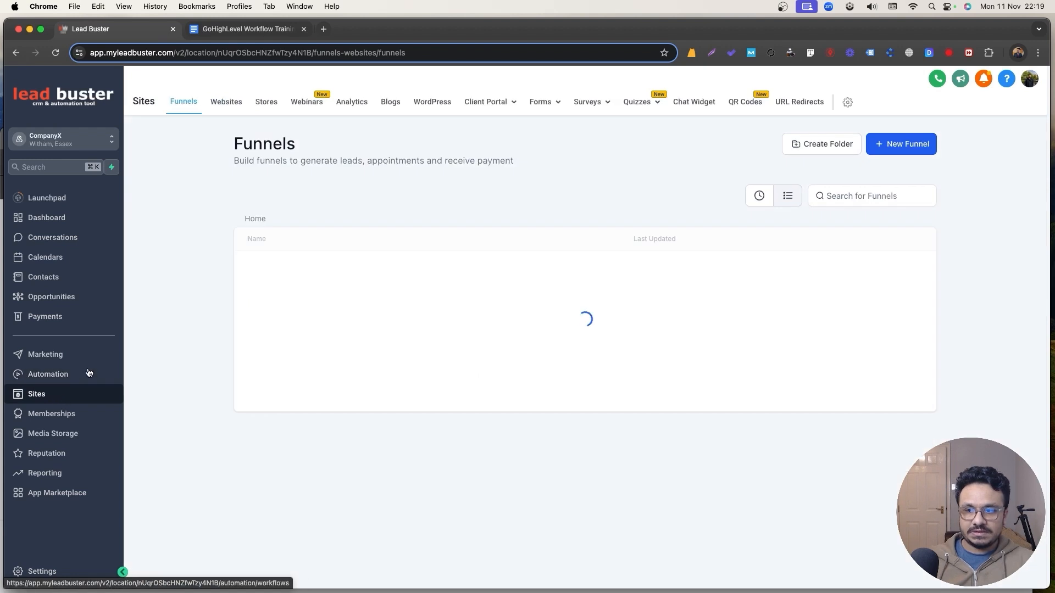
click(556, 101)
click(529, 128)
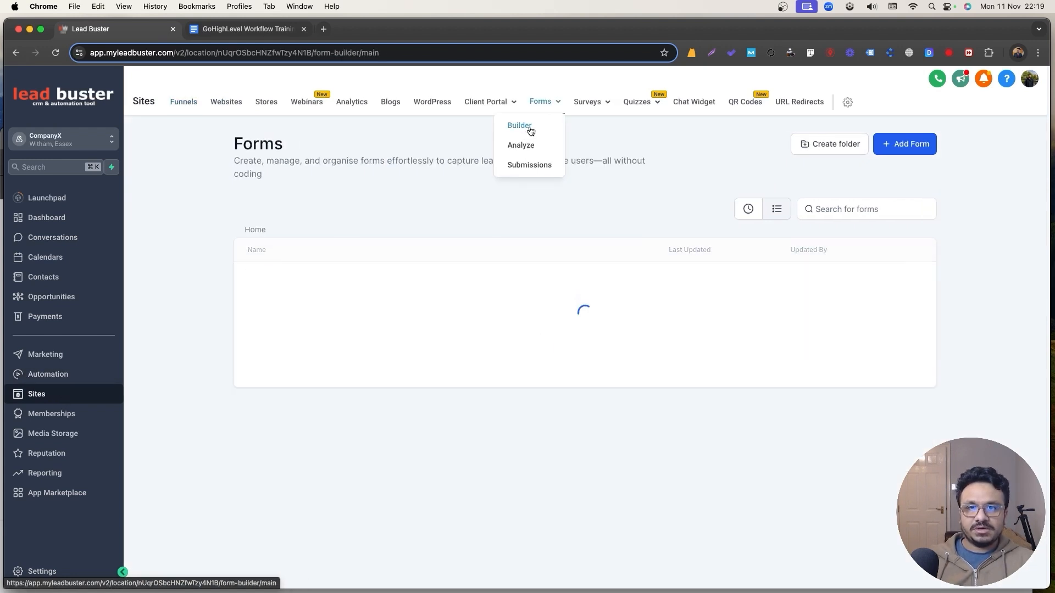
click(904, 144)
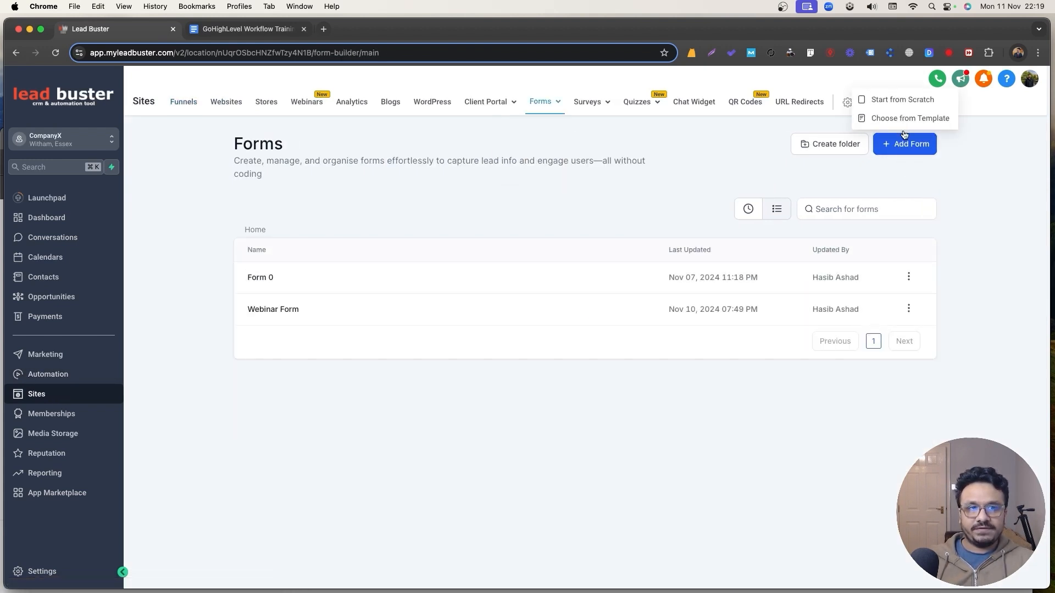
click(897, 102)
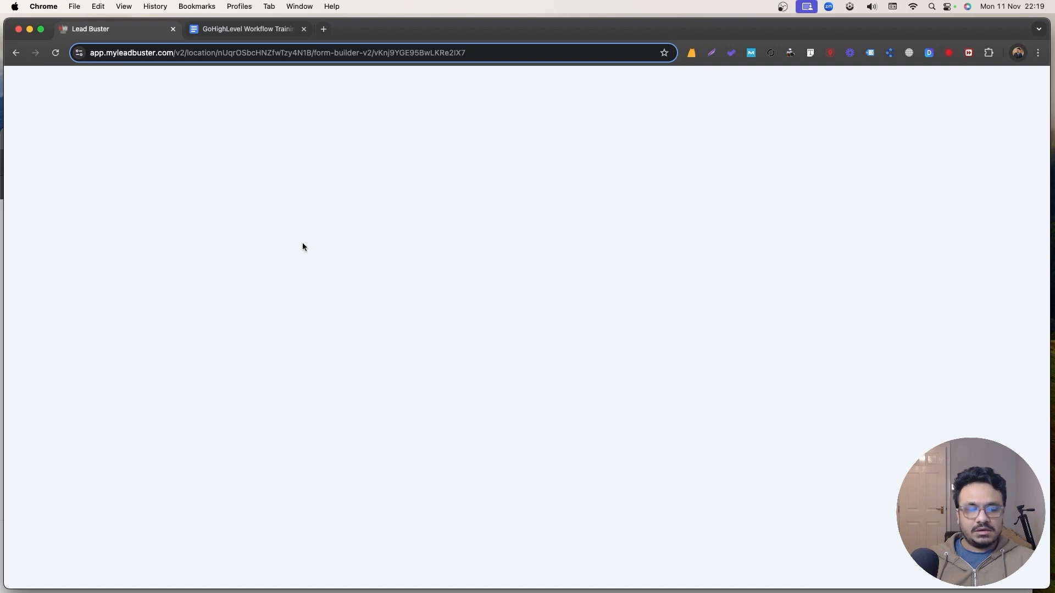
Title the new form 'Contact Form'.
click(505, 80)
text(Contac)
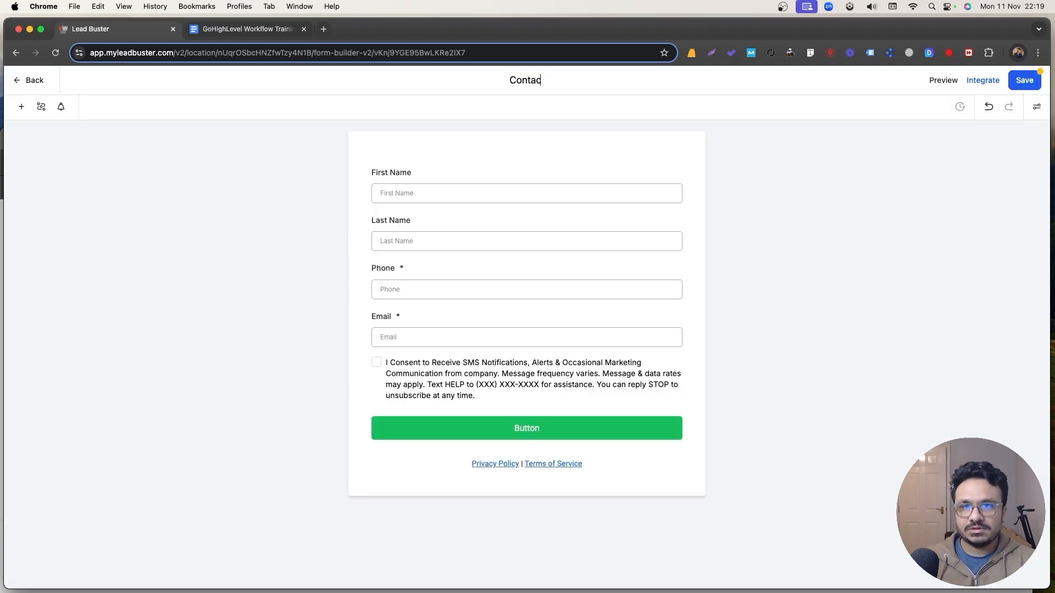
text(t Form)
key(Return)
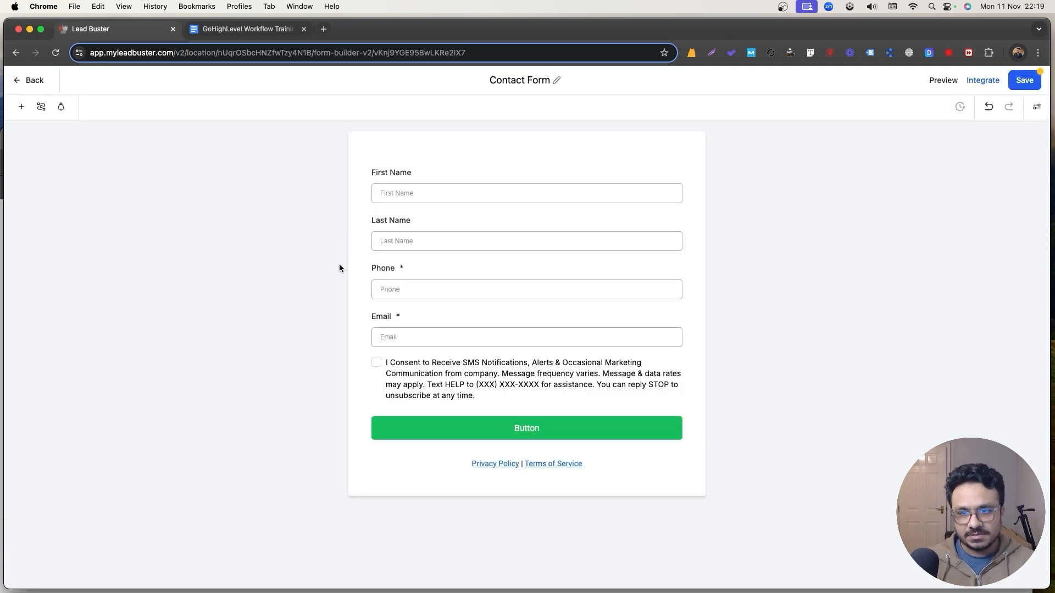
Save the Contact Form and open its public hosted link in a new tab.
click(1024, 80)
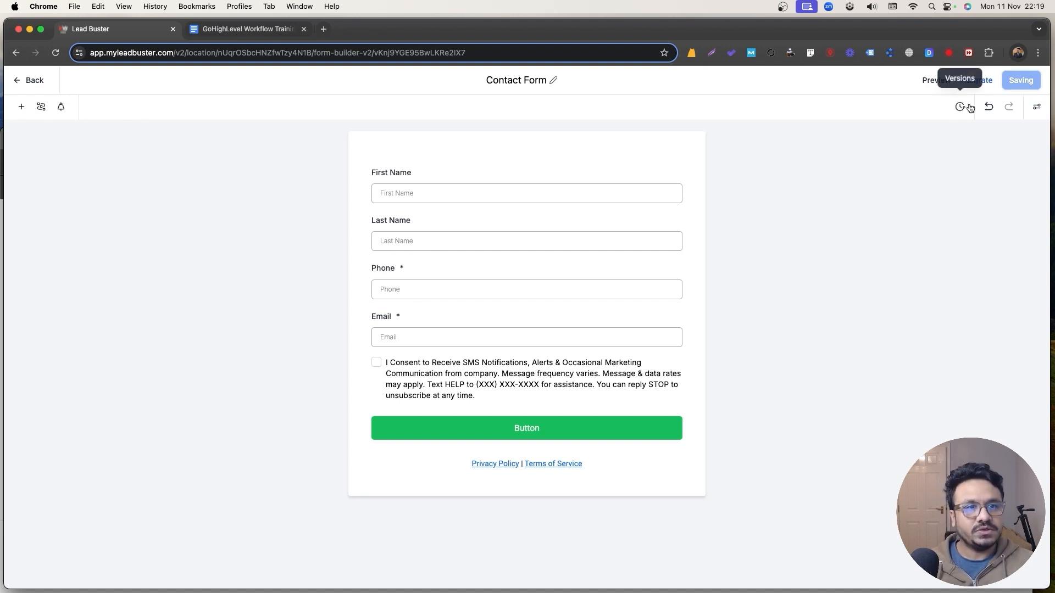
click(992, 88)
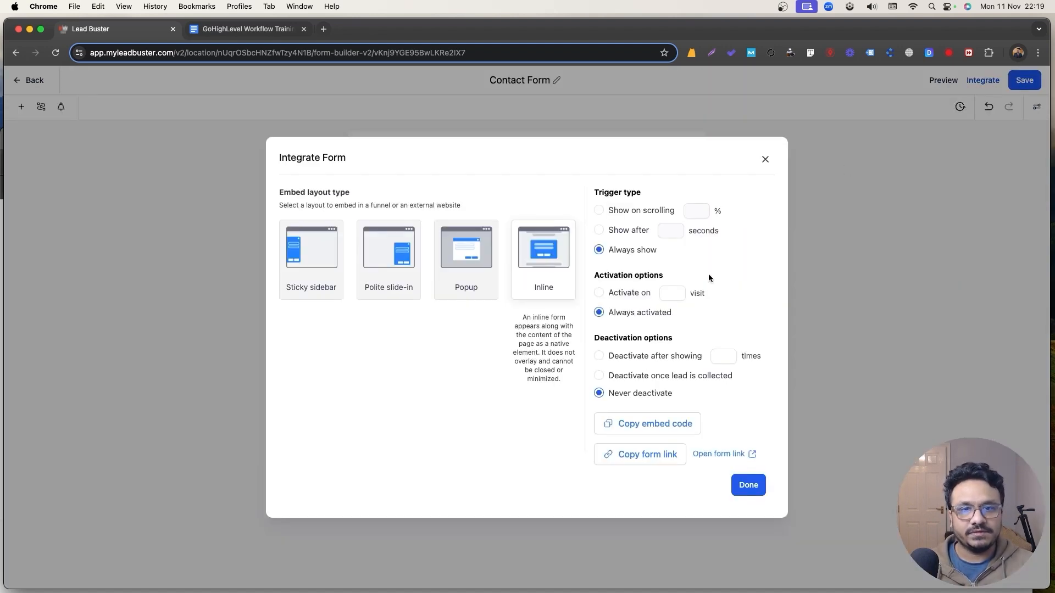
click(701, 454)
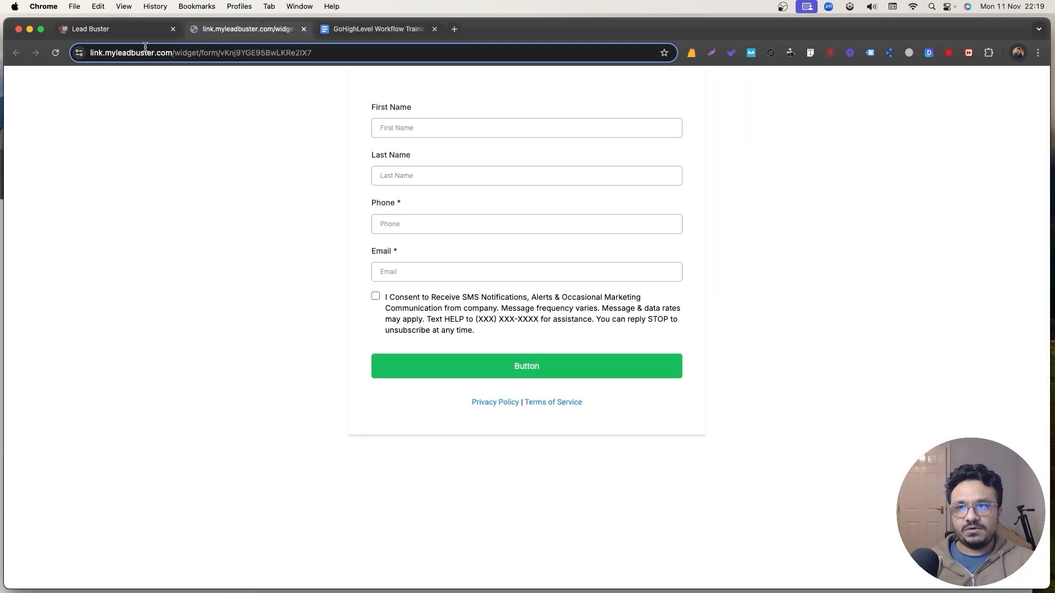
click(144, 30)
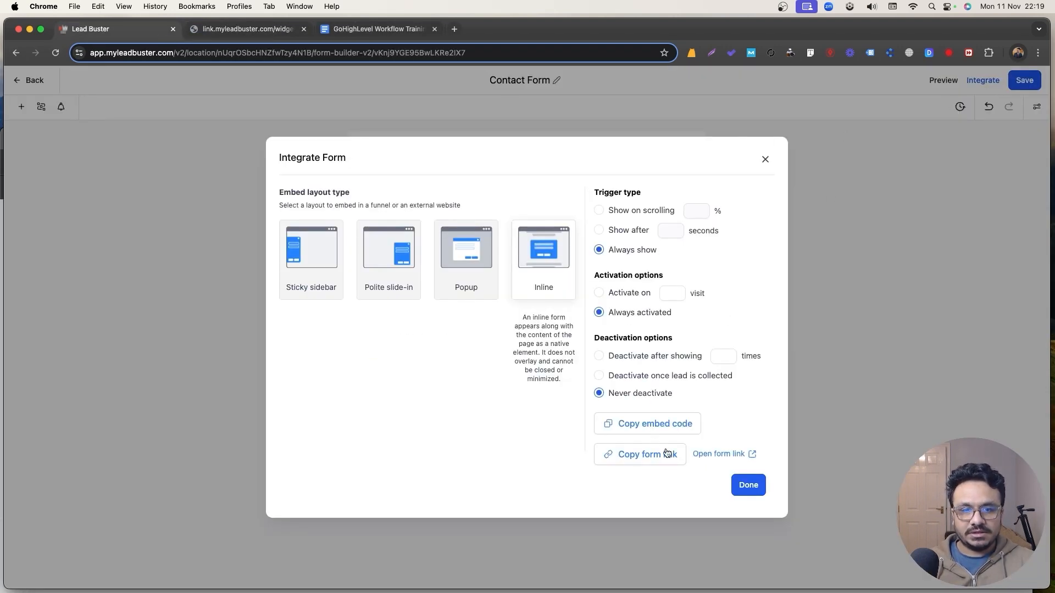
click(706, 455)
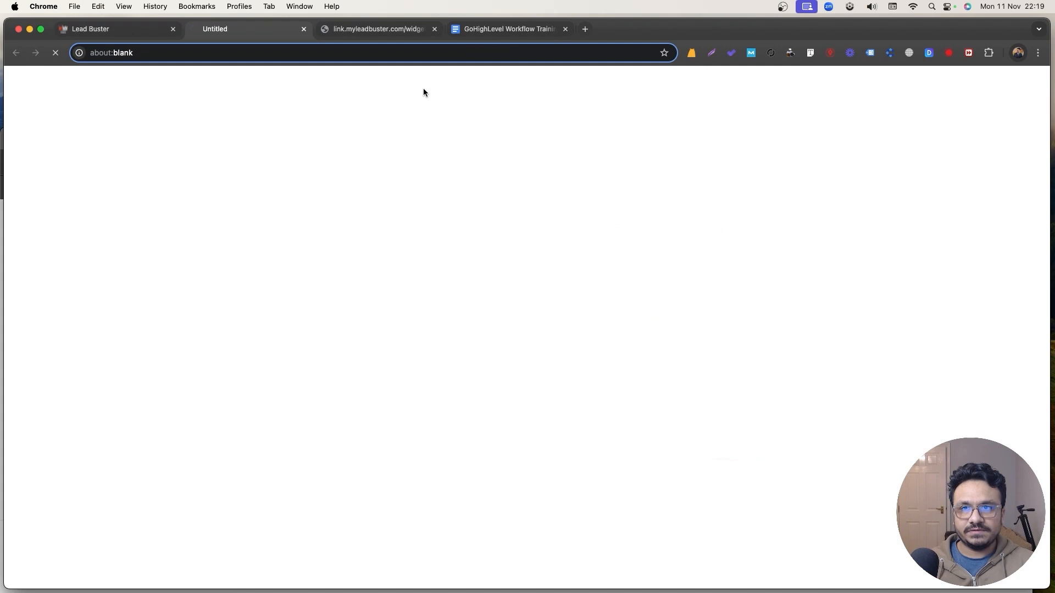
Close the live form preview tabs and the Integrate Form dialog.
key(cmd+w)
click(250, 34)
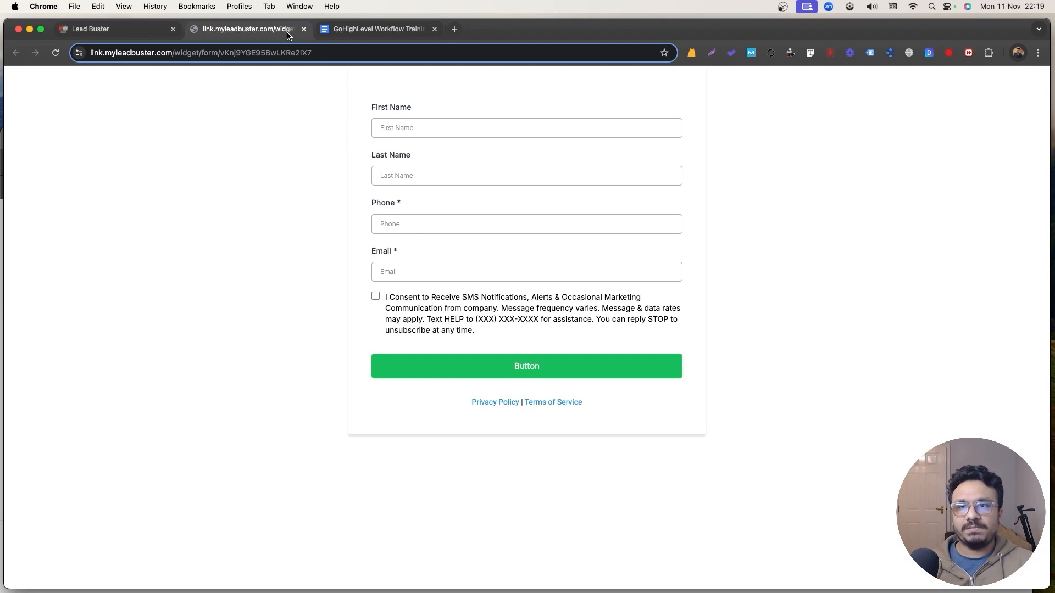
click(304, 28)
click(94, 29)
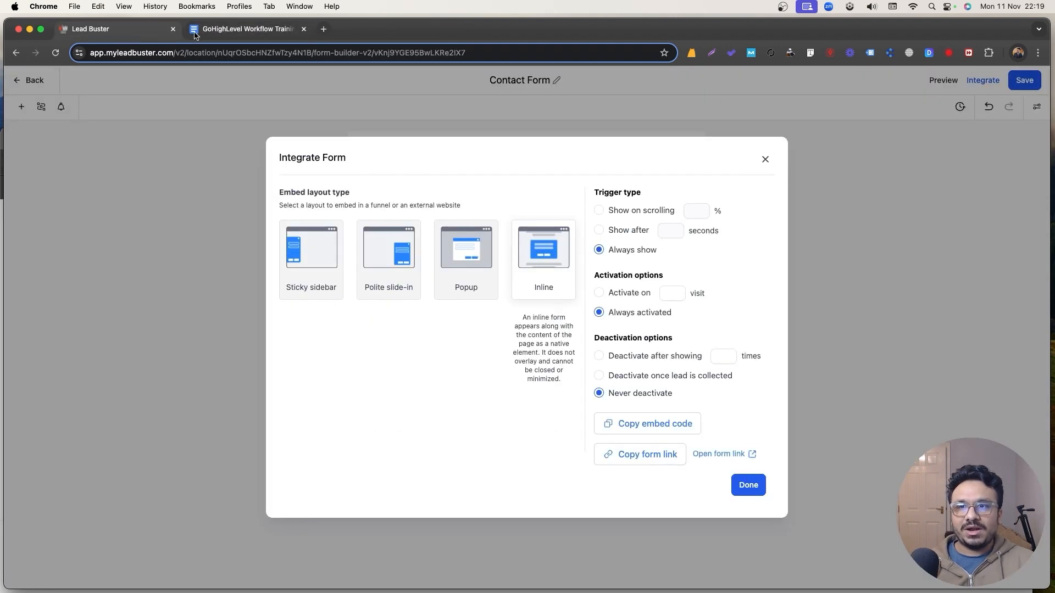
click(764, 160)
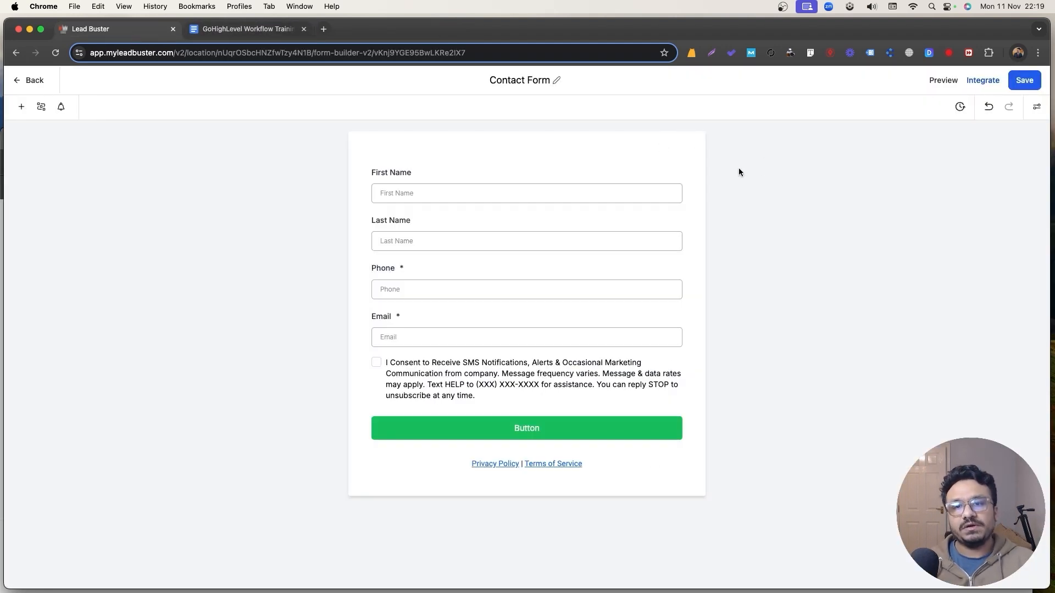
Open the GoHighLevel Workflow Training folder in Automation > Workflows.
click(33, 82)
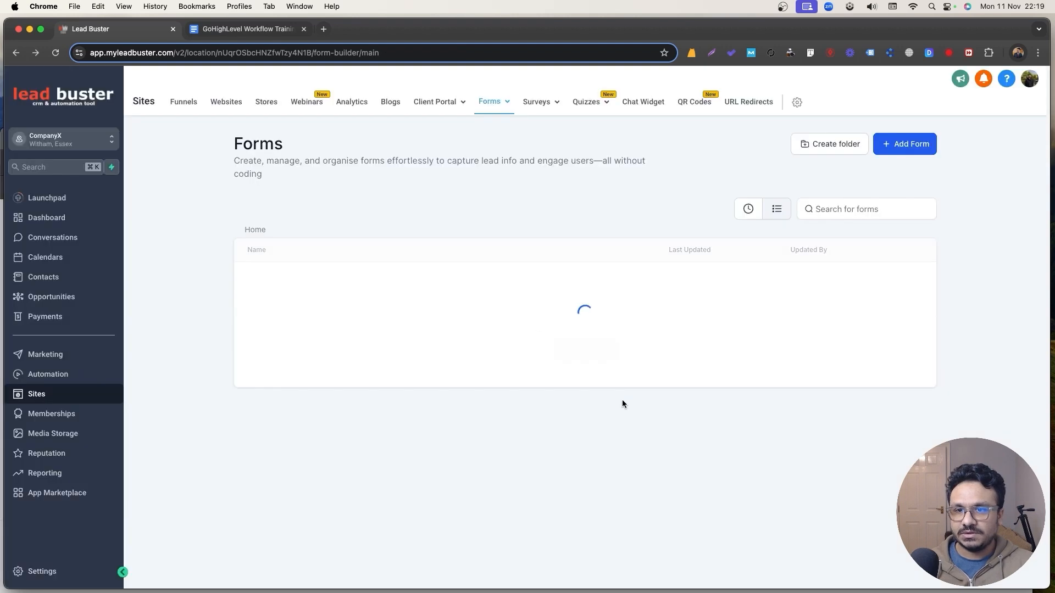
click(44, 375)
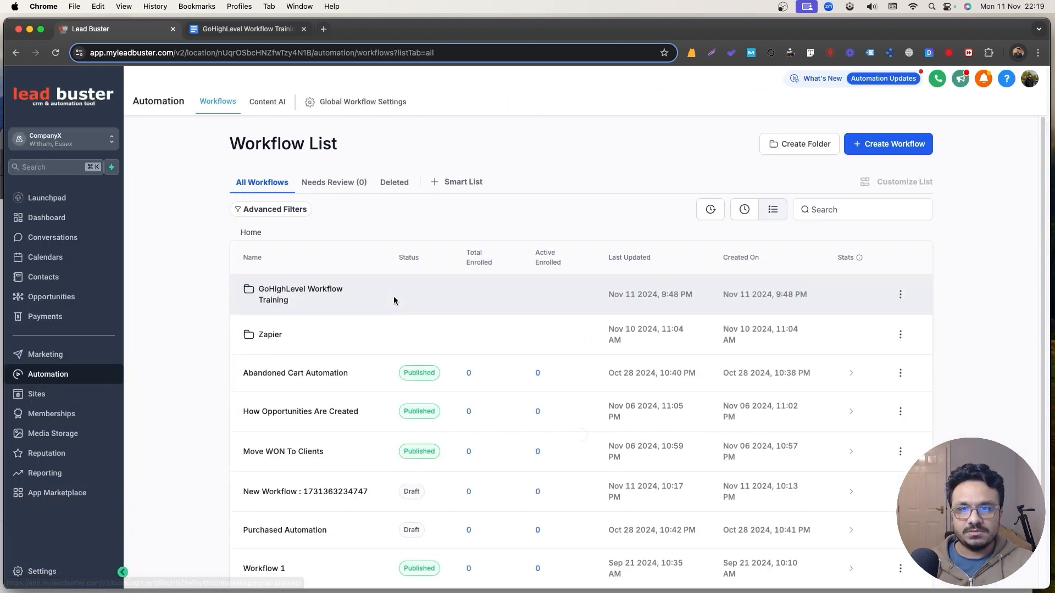
click(803, 151)
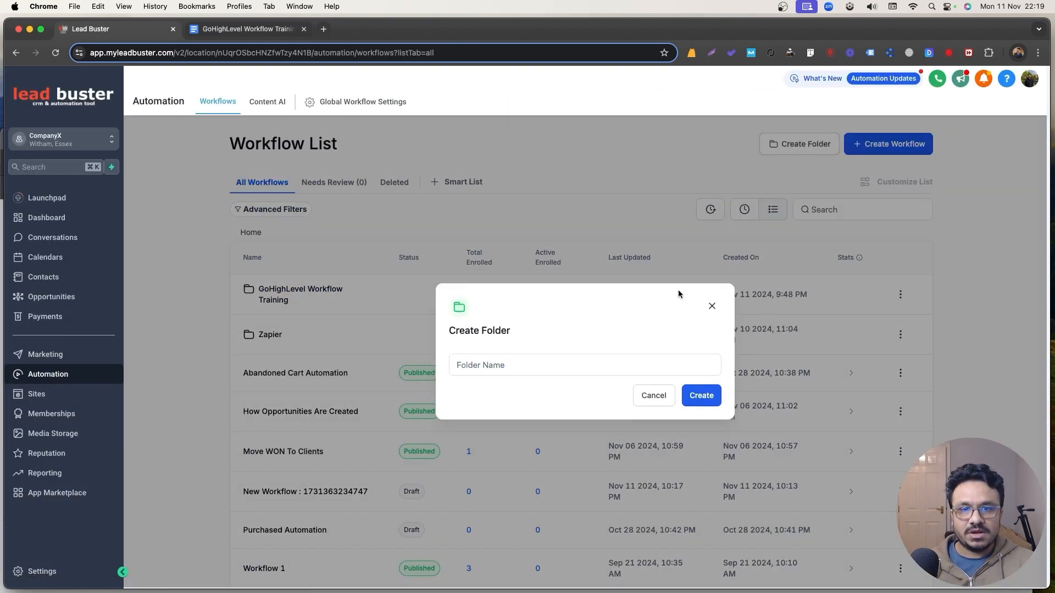
click(712, 306)
click(272, 300)
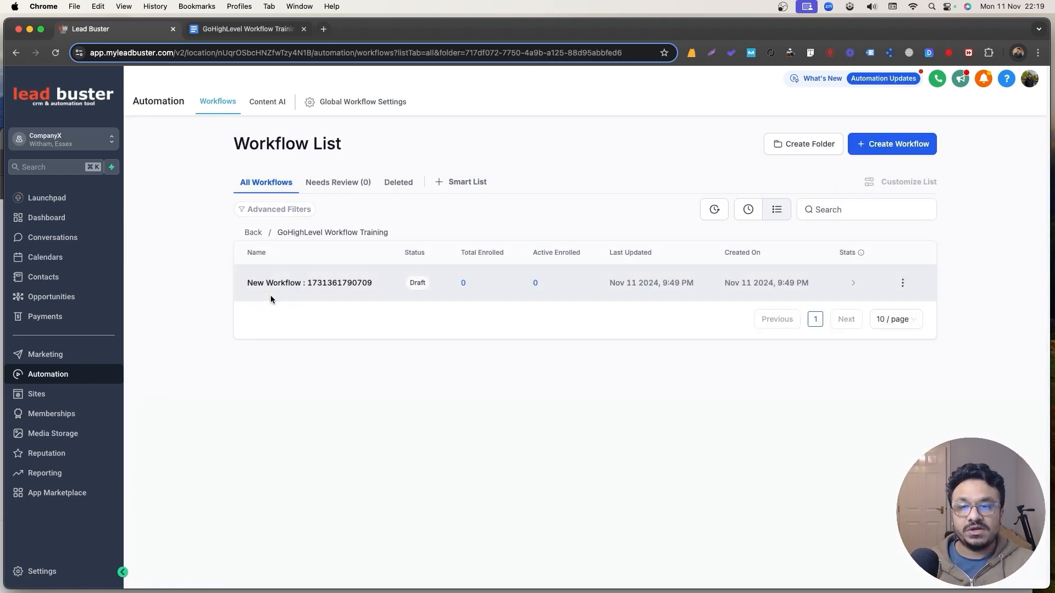
Delete the old draft workflow with CONFIRM and create a new one from scratch.
click(902, 282)
click(898, 265)
click(535, 397)
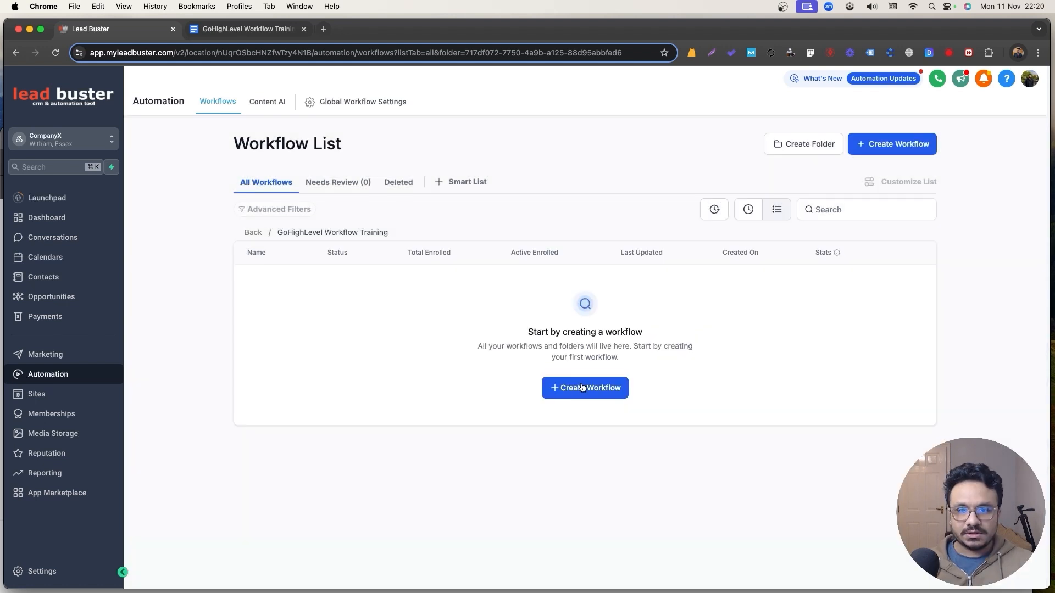
click(582, 383)
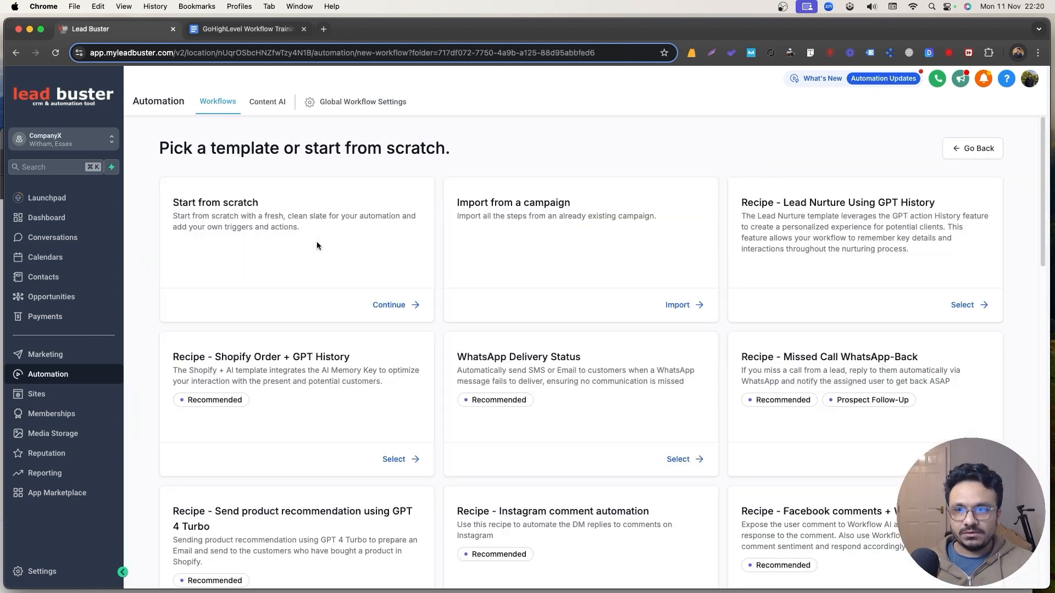
click(400, 303)
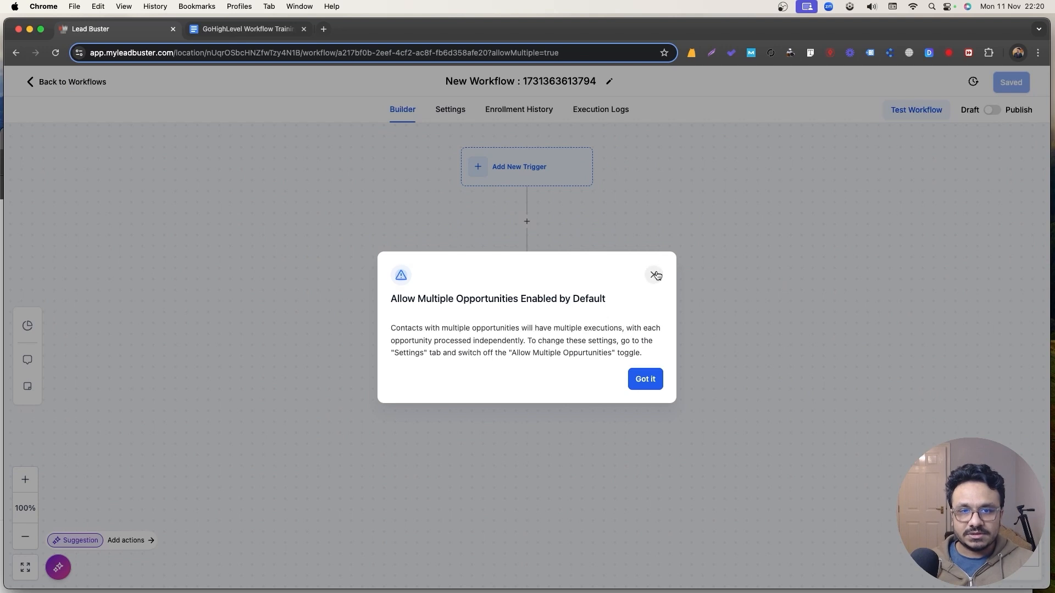
Rename the draft to '1. Contact Form Submit Automation' and show the available triggers.
click(654, 273)
triple_click(531, 88)
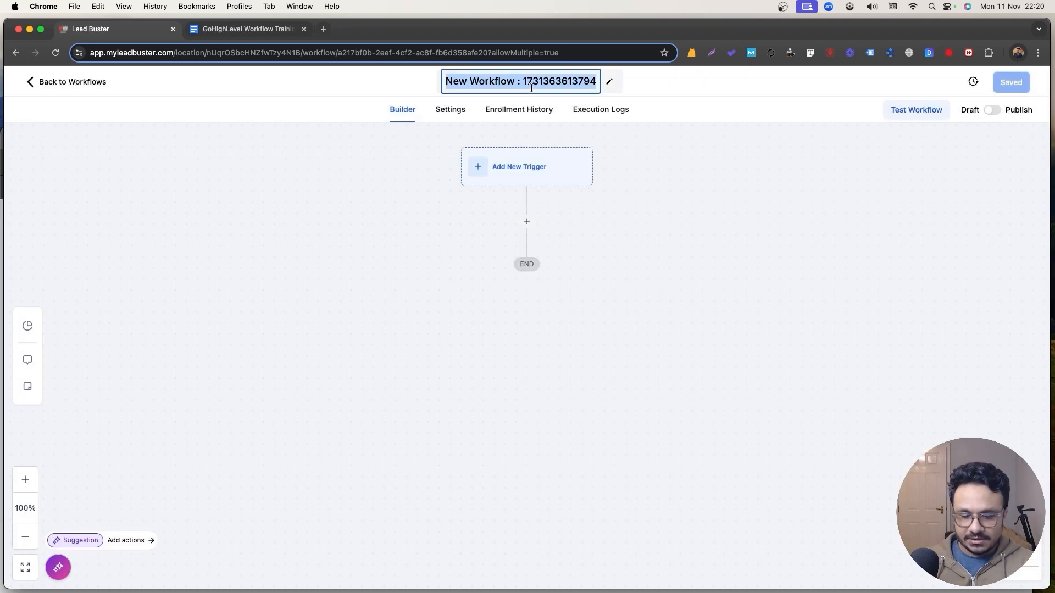
text(1. Conta)
text(ct )
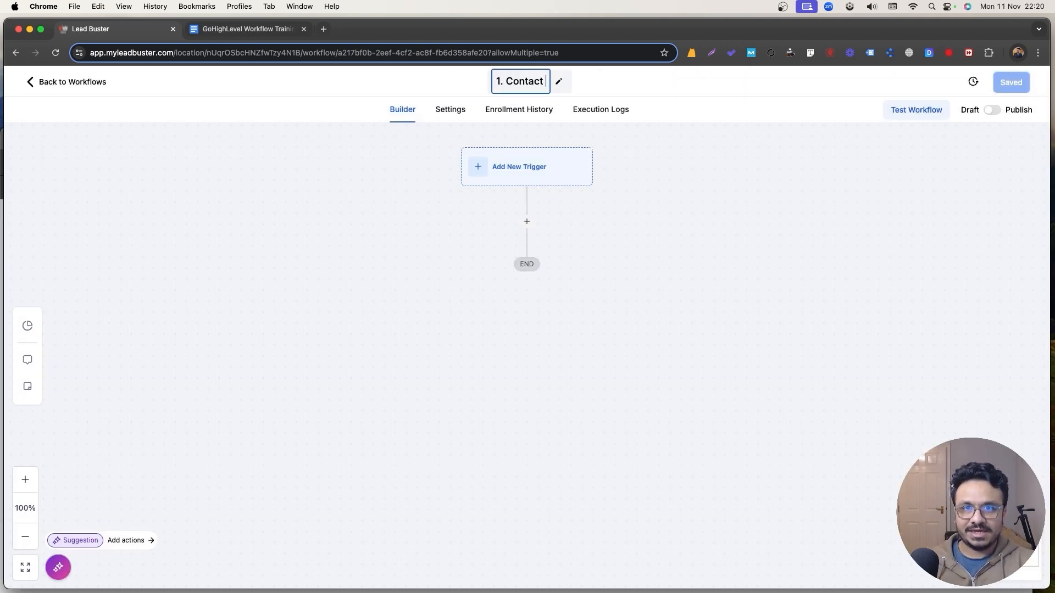
text(Form Submit Automation)
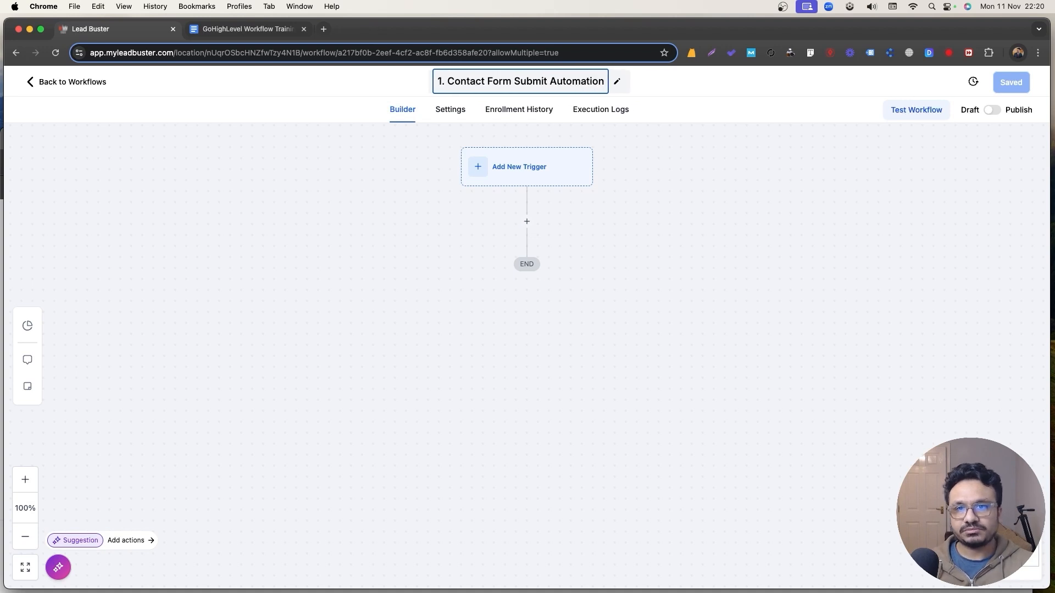
click(532, 182)
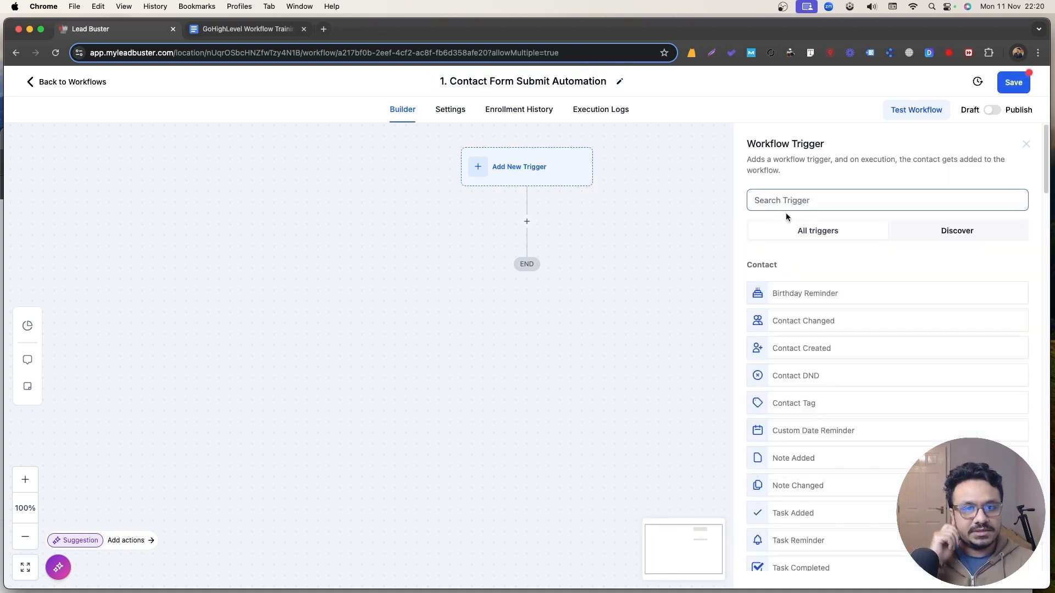
Search the triggers for 'form' and choose the Form Submitted trigger.
click(783, 203)
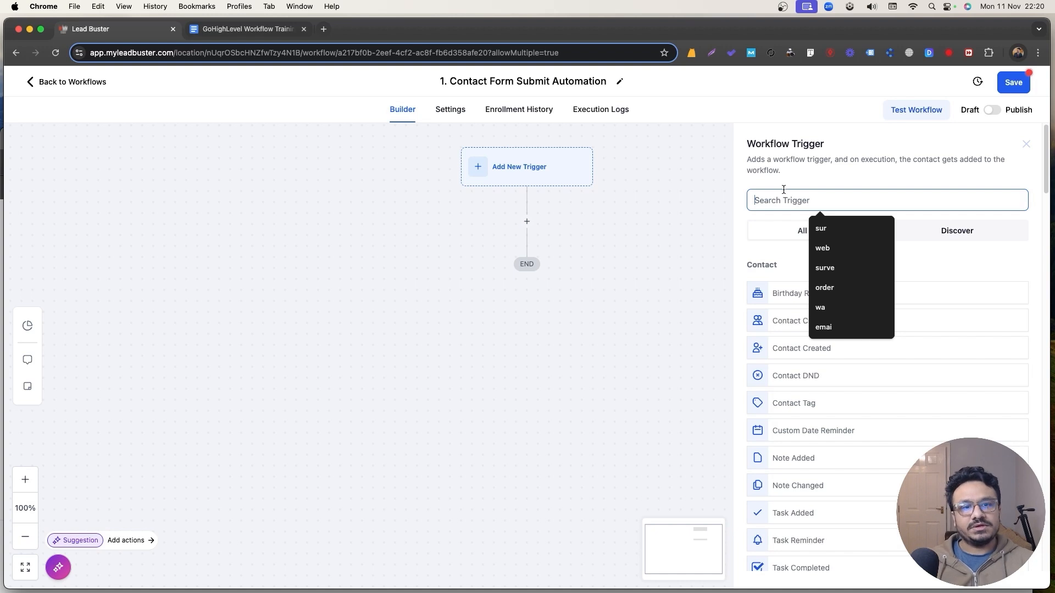
click(785, 187)
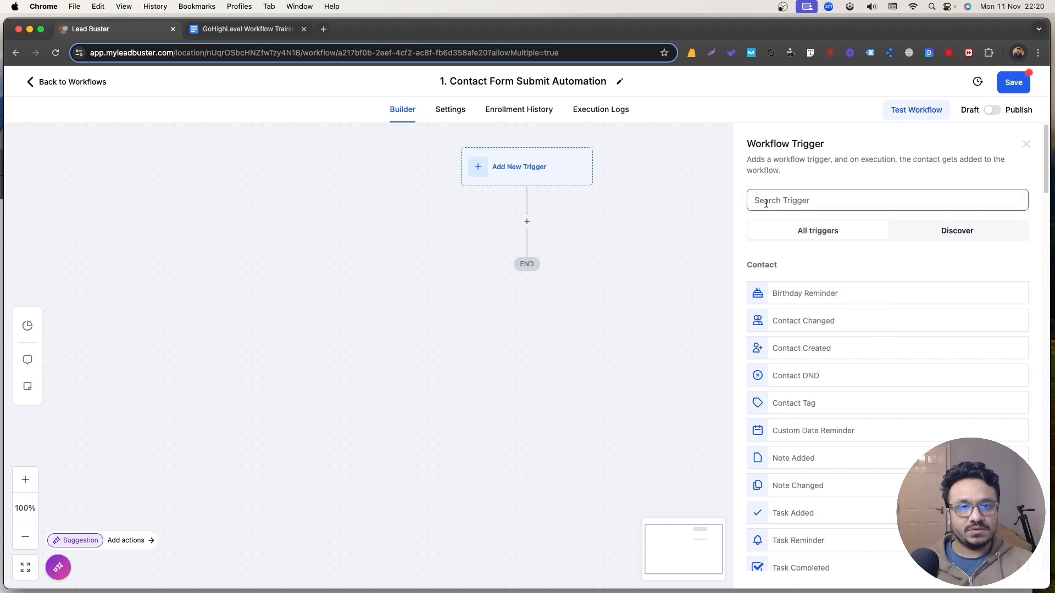
click(766, 203)
text(form)
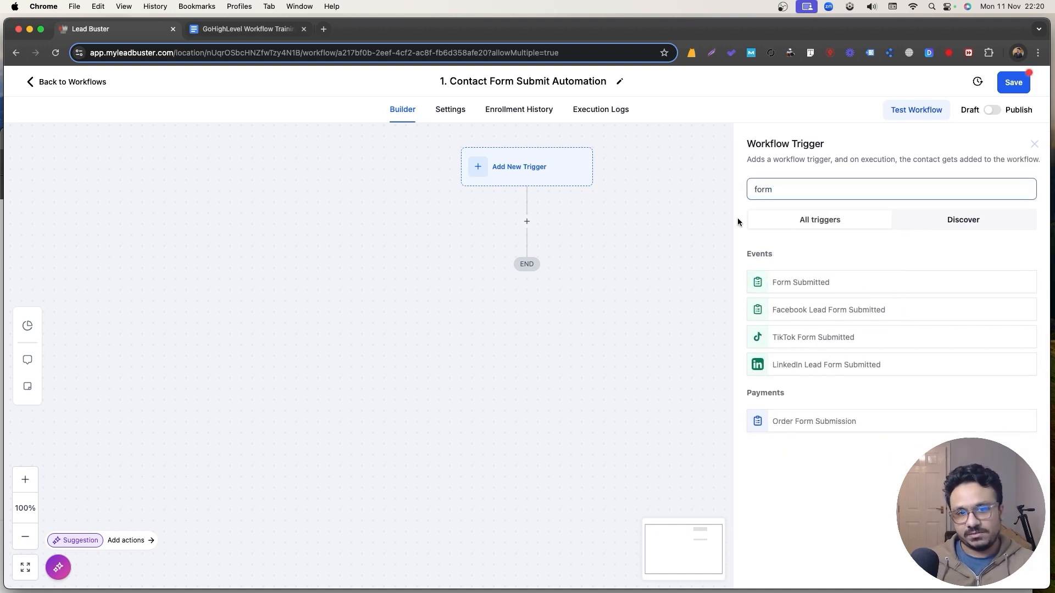
click(833, 275)
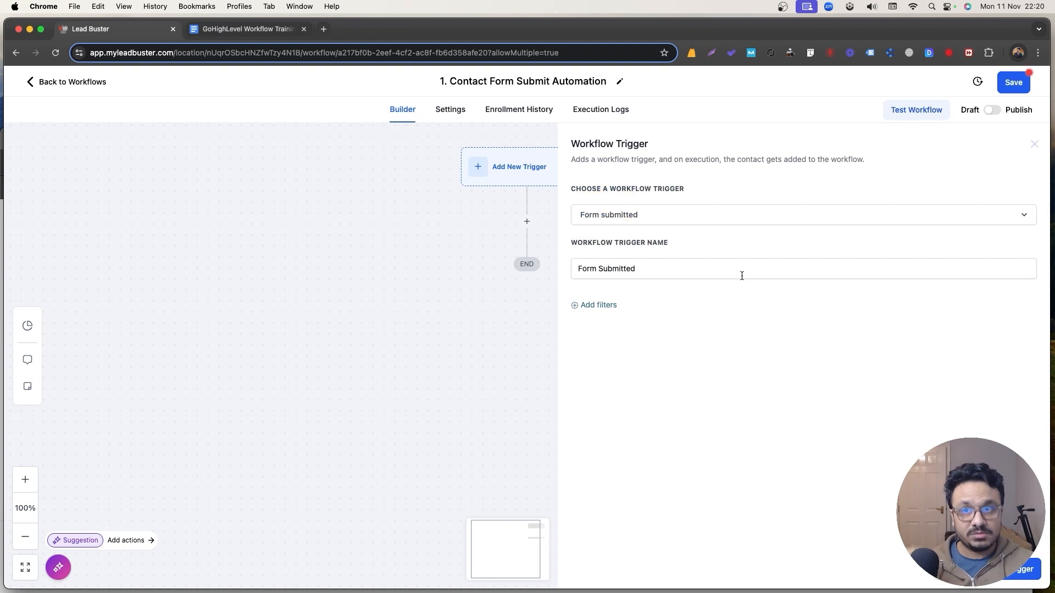
Add a trigger filter so Form is Contact Form.
click(607, 306)
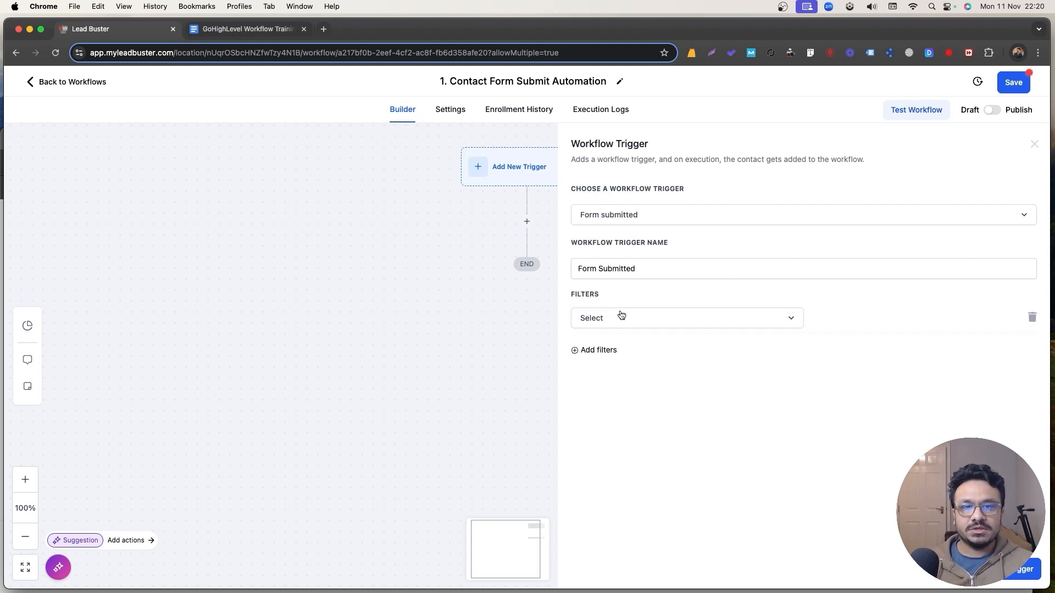
click(611, 323)
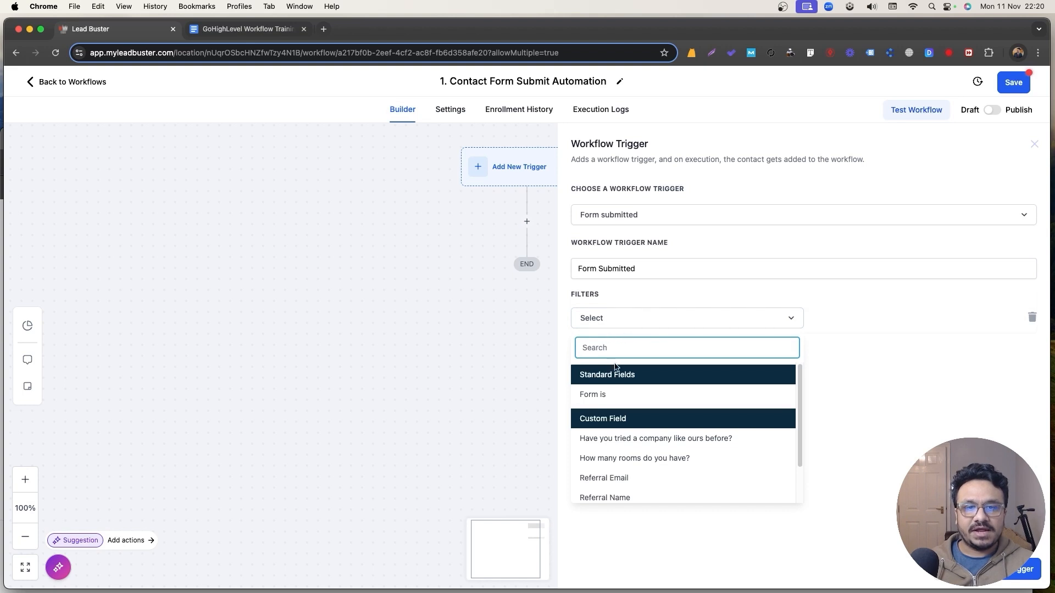
click(611, 393)
click(873, 322)
click(857, 344)
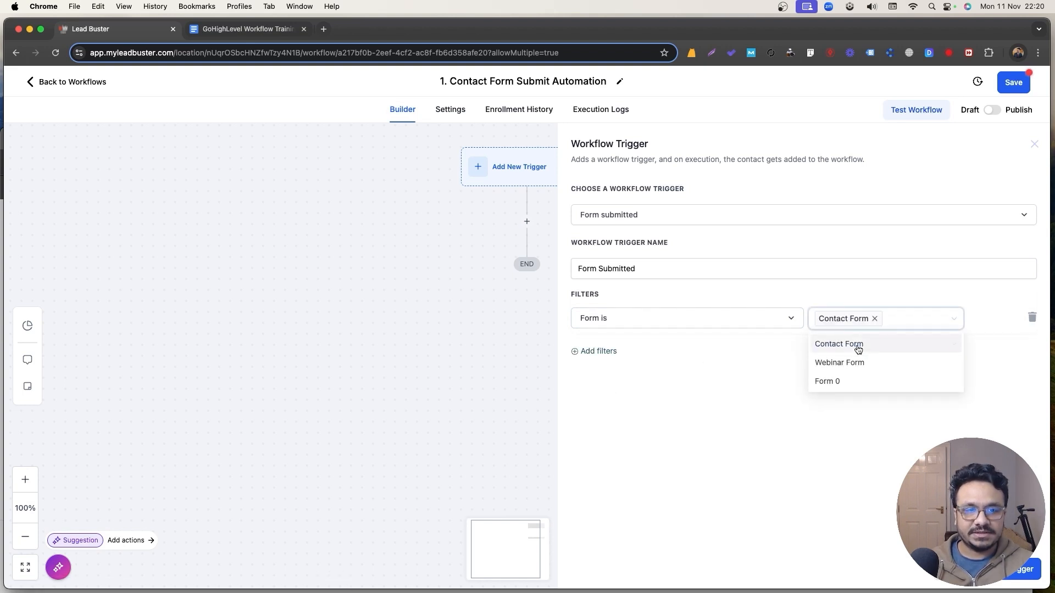
click(942, 298)
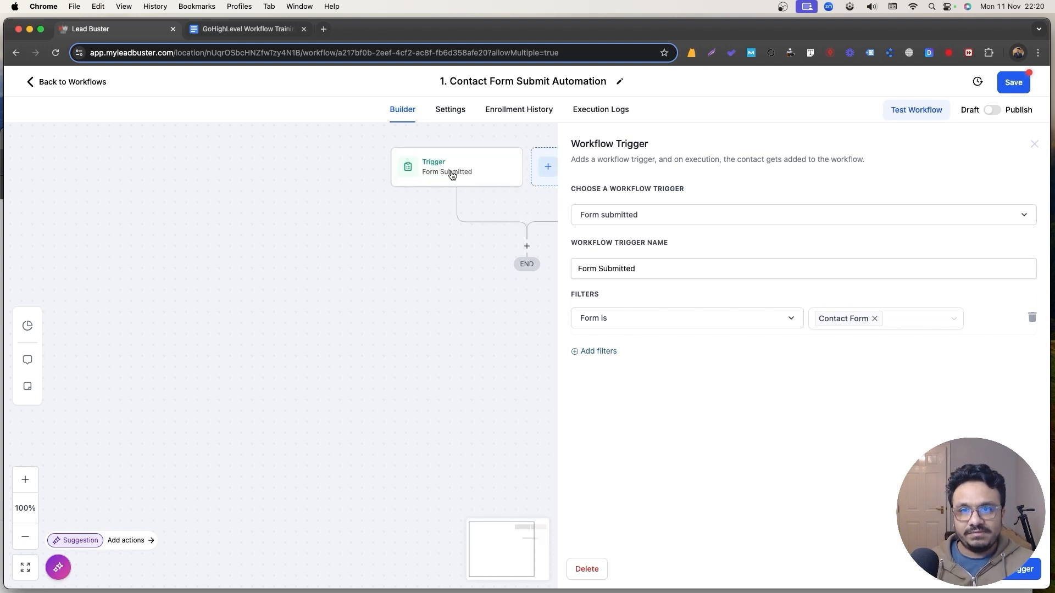
Rename the trigger to 'Contact Form Is Submitted By Someone' and save it.
click(665, 270)
key(super+a)
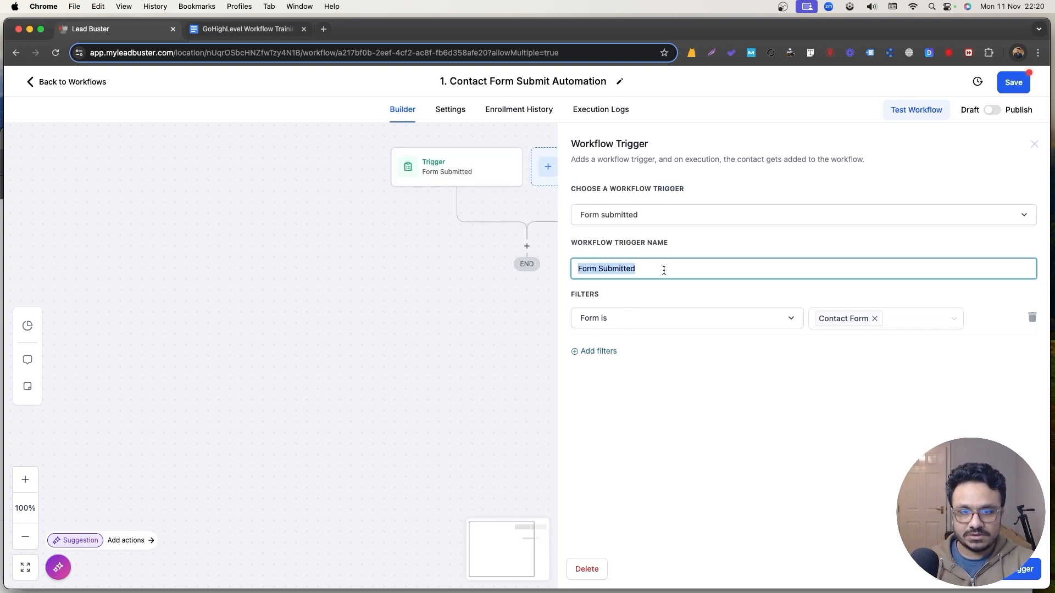
text(Contact Form S)
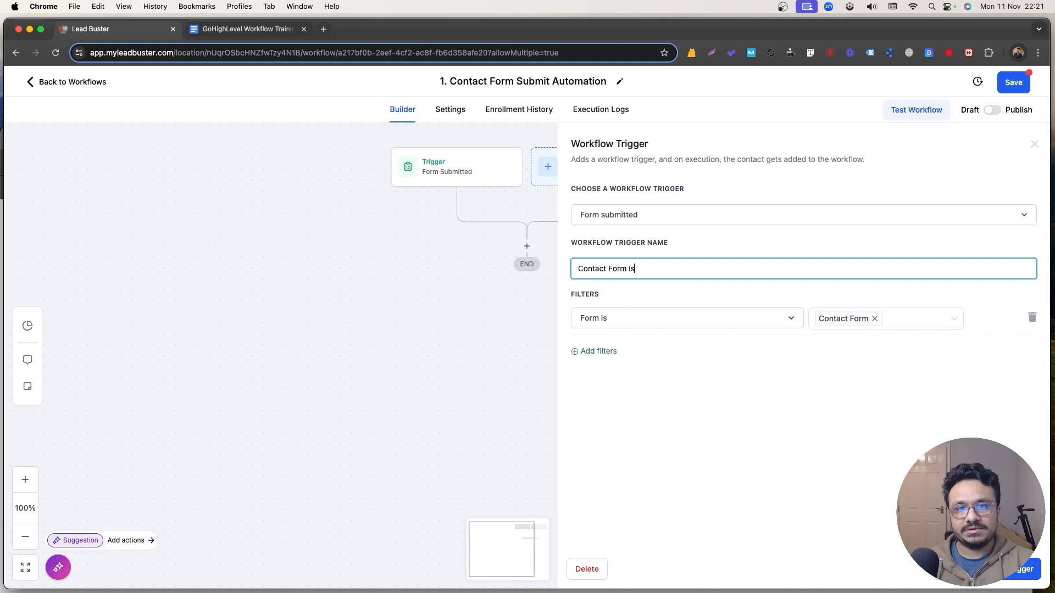
text( Submitted By Someone)
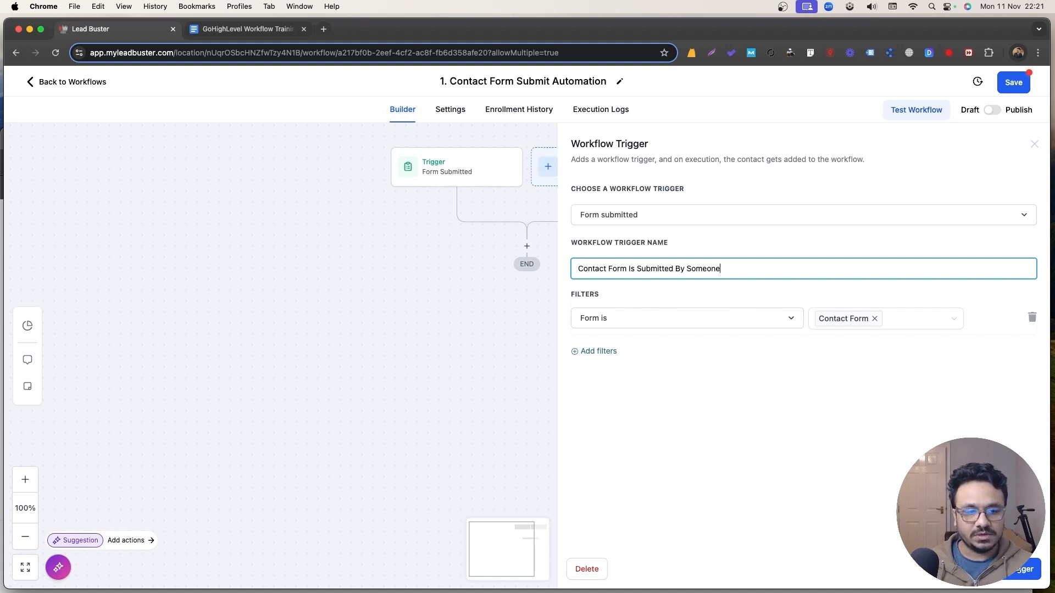
click(1019, 571)
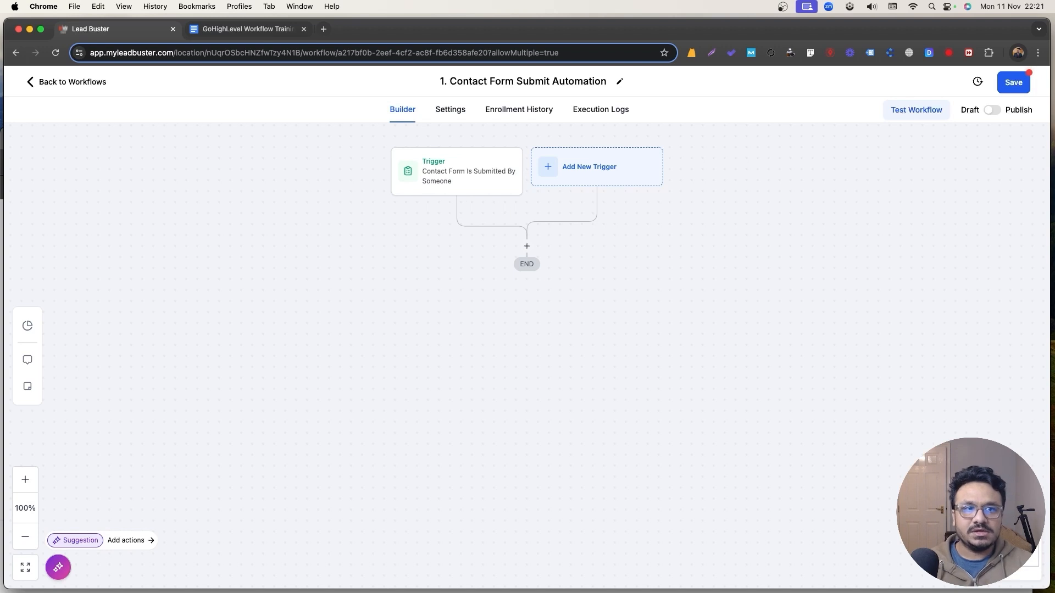
Save the workflow, then reopen the Contact Form trigger settings to review them.
click(1024, 84)
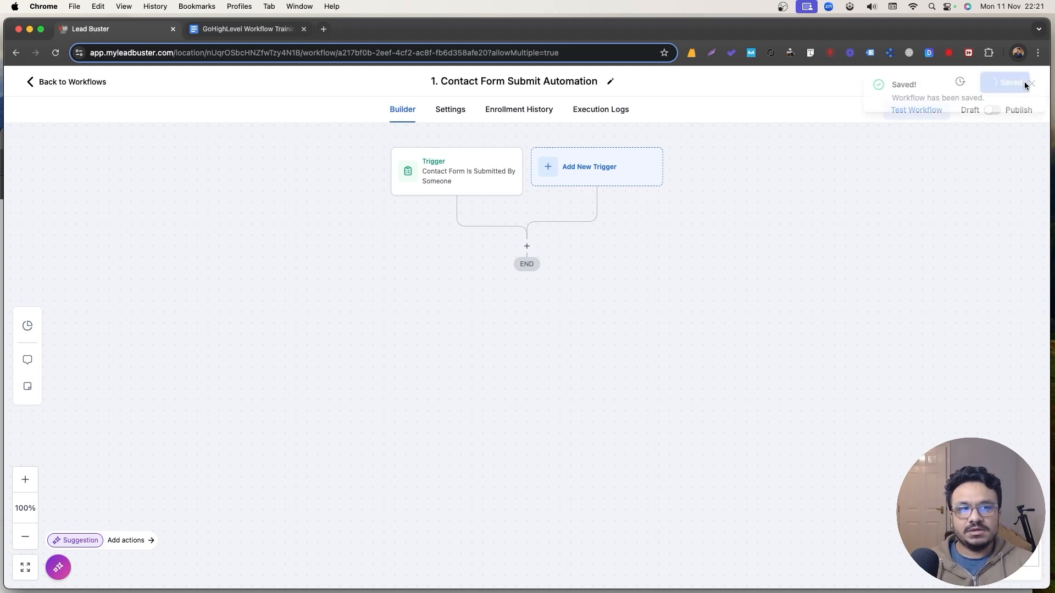
click(1028, 84)
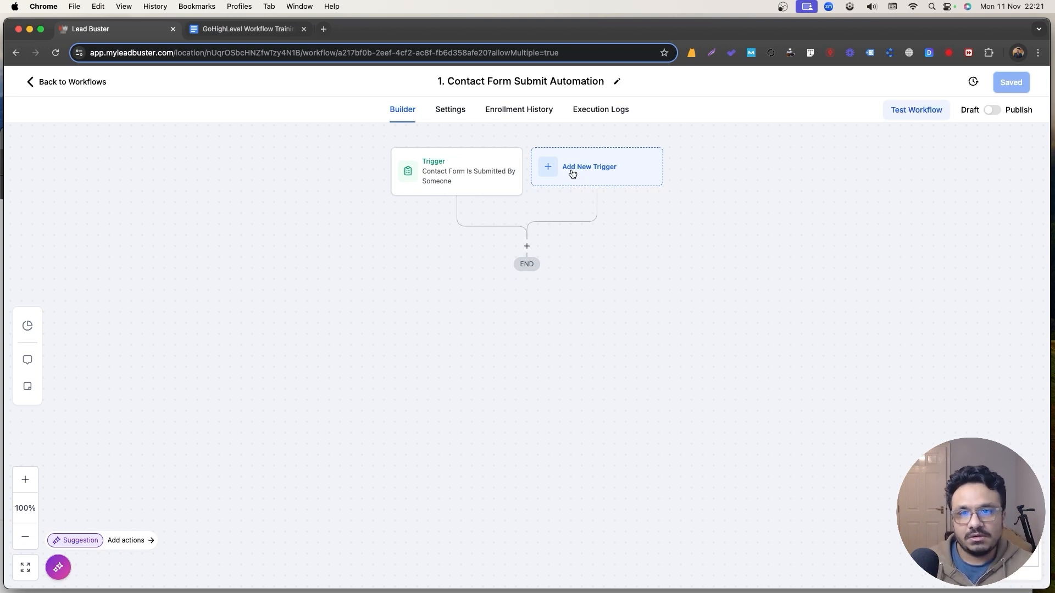
click(462, 182)
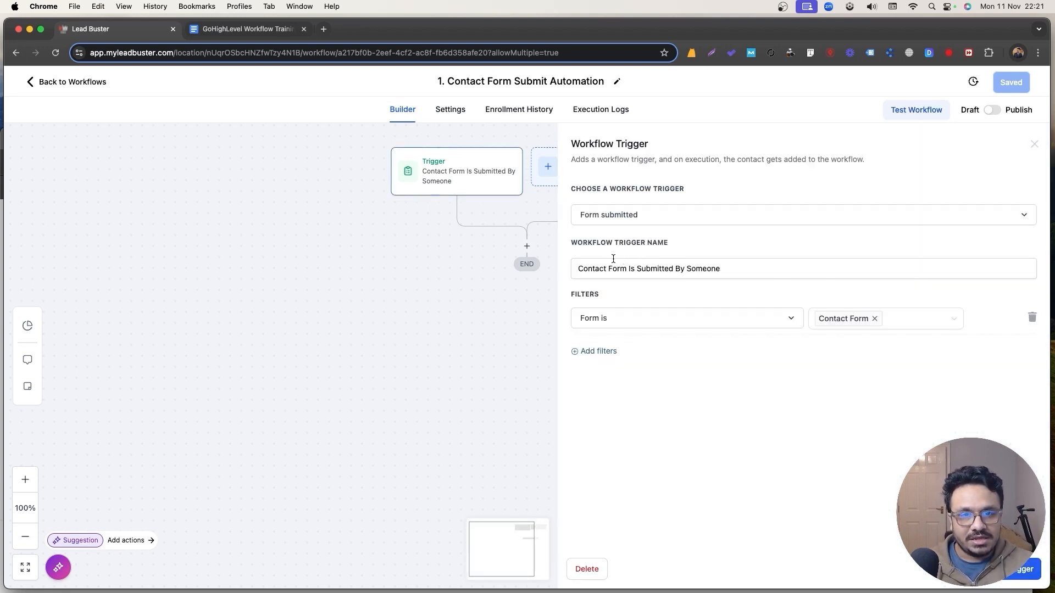
click(1034, 144)
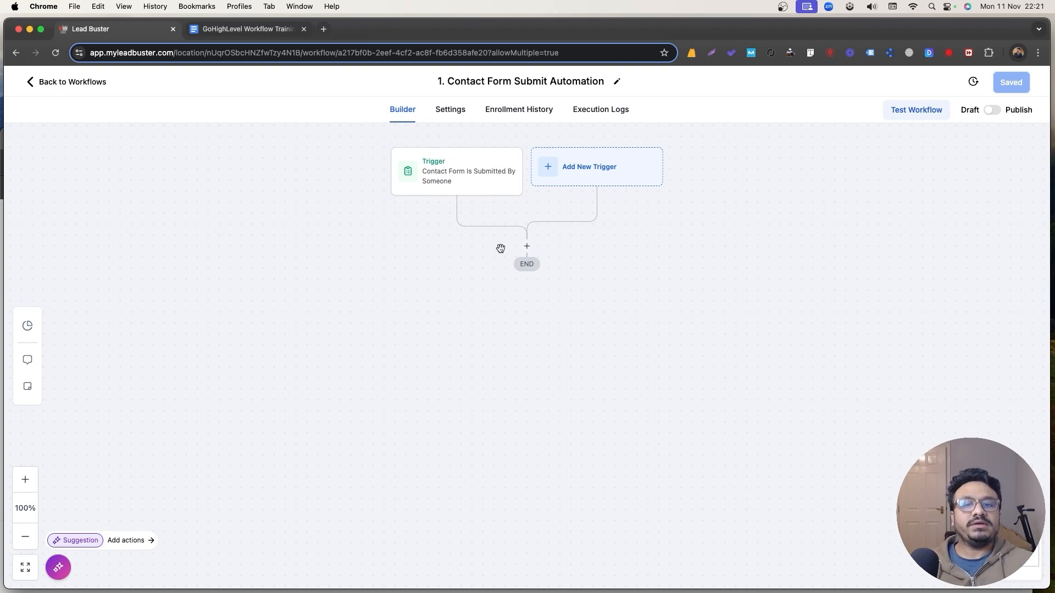
Add a Send Email action below the contact-form trigger.
click(527, 246)
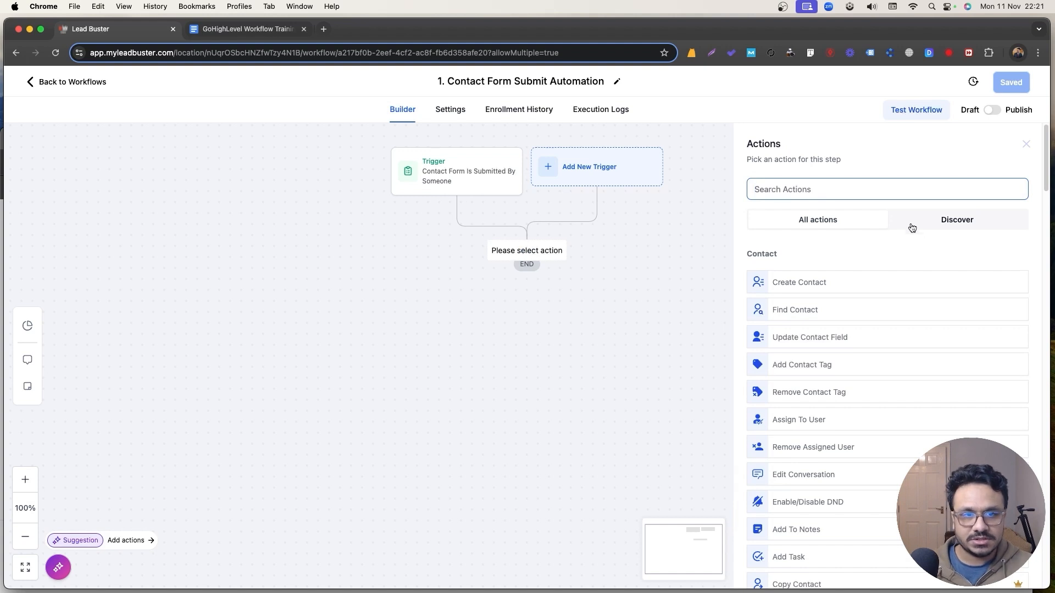
text(email)
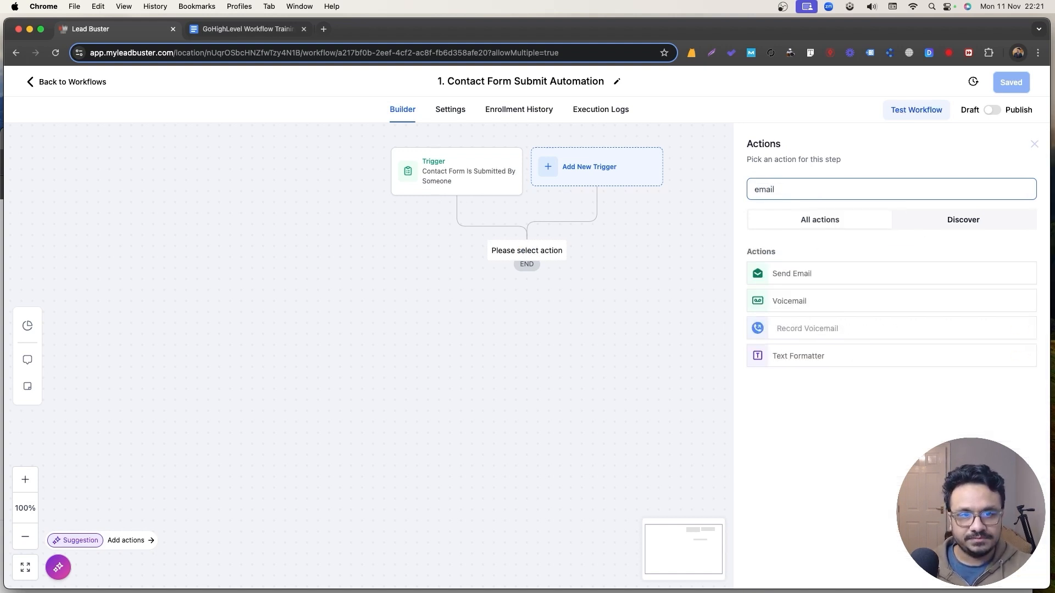
click(820, 277)
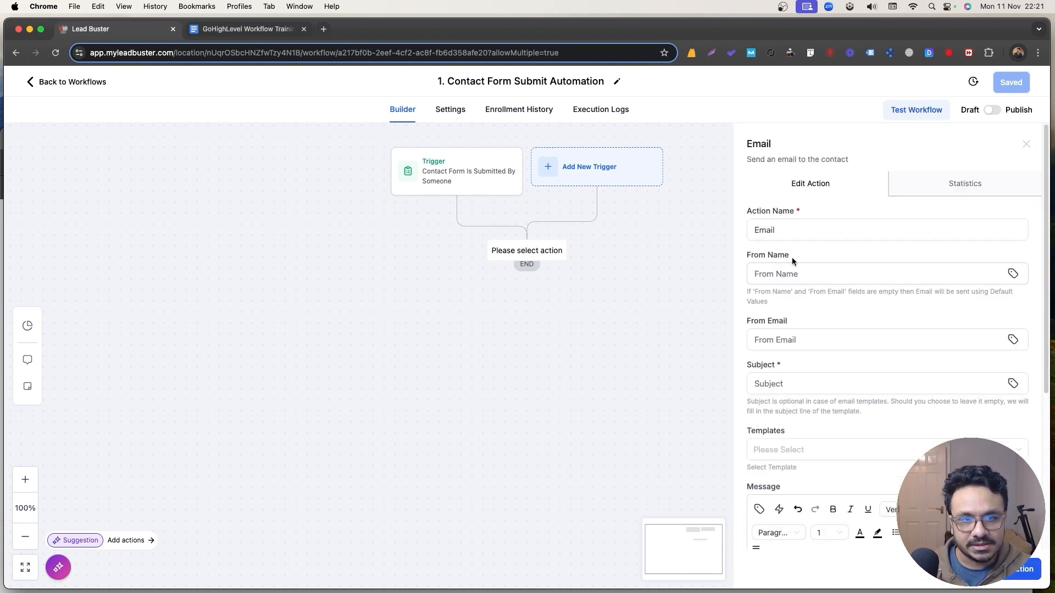
Set the email subject to the suggested 'Thank You for Your Inquiry'.
click(806, 384)
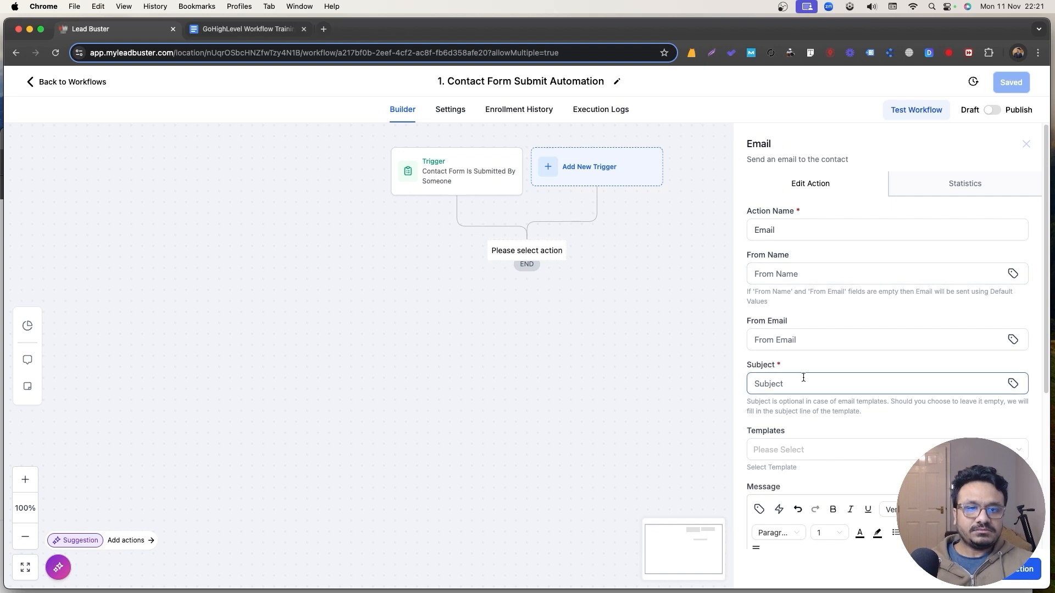
click(819, 367)
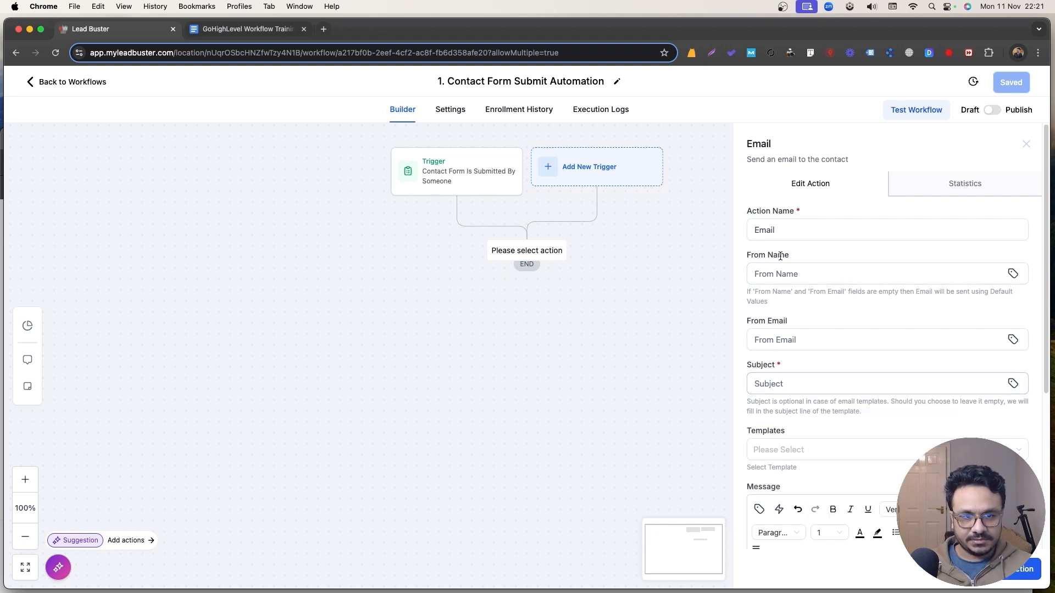
click(830, 380)
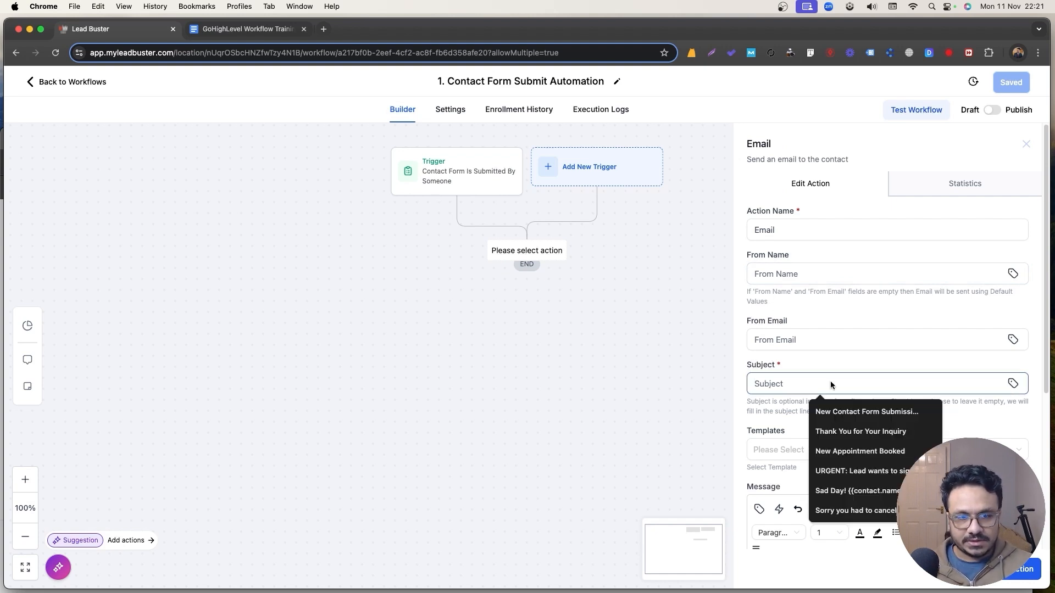
text(Thank you)
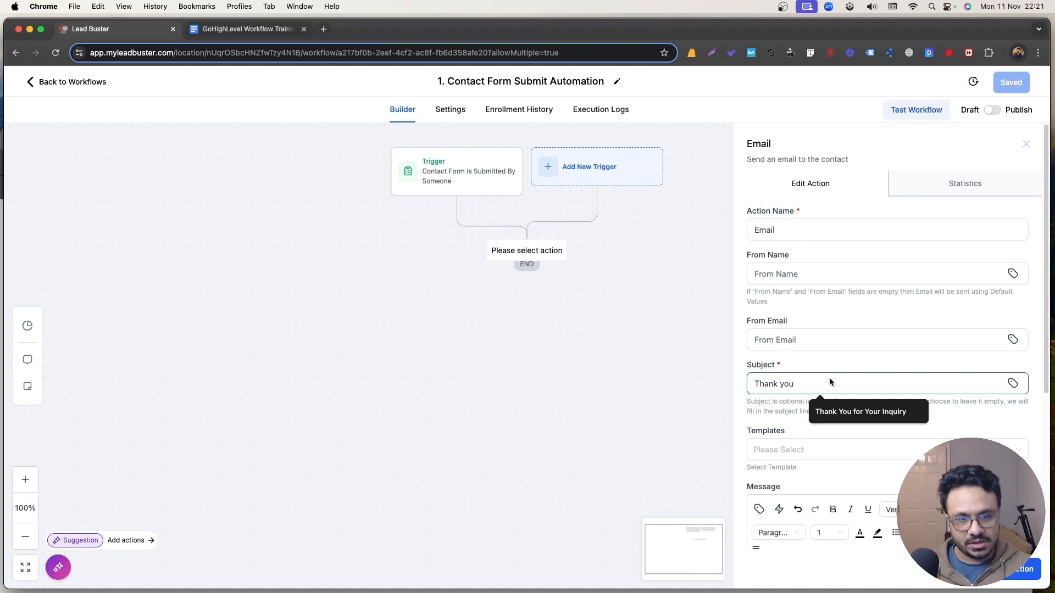
click(856, 410)
Start the message with 'Hi' followed by the Contact First Name placeholder.
scroll(835, 363, down, 5)
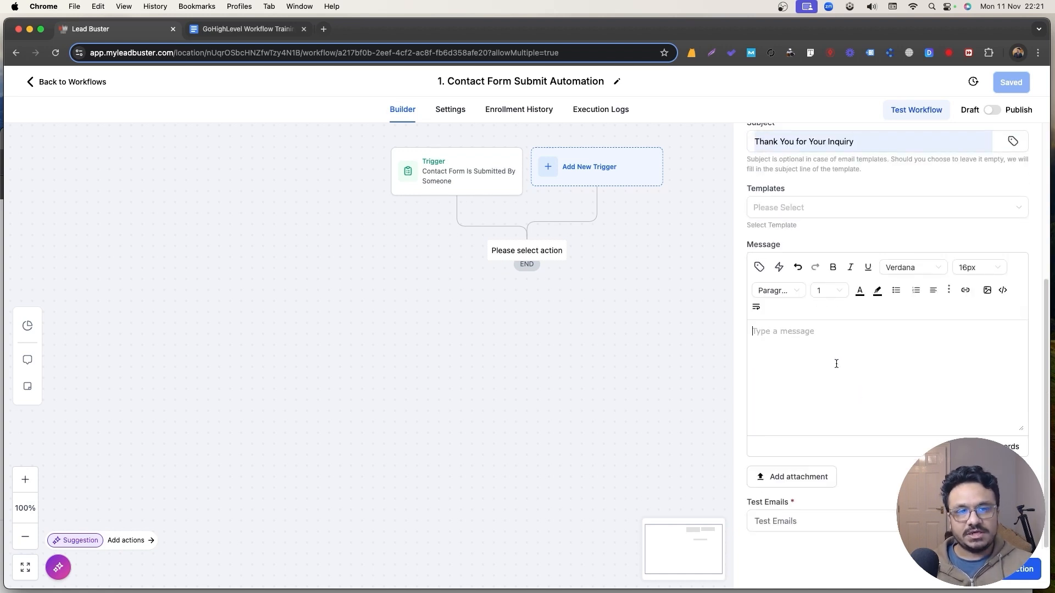
text(Hi)
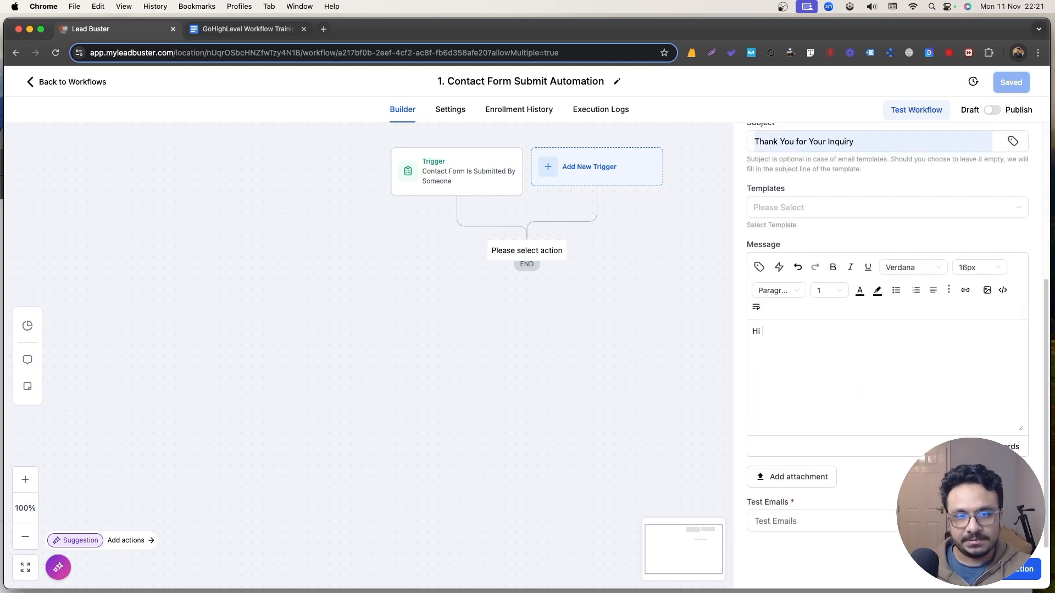
click(759, 267)
click(711, 318)
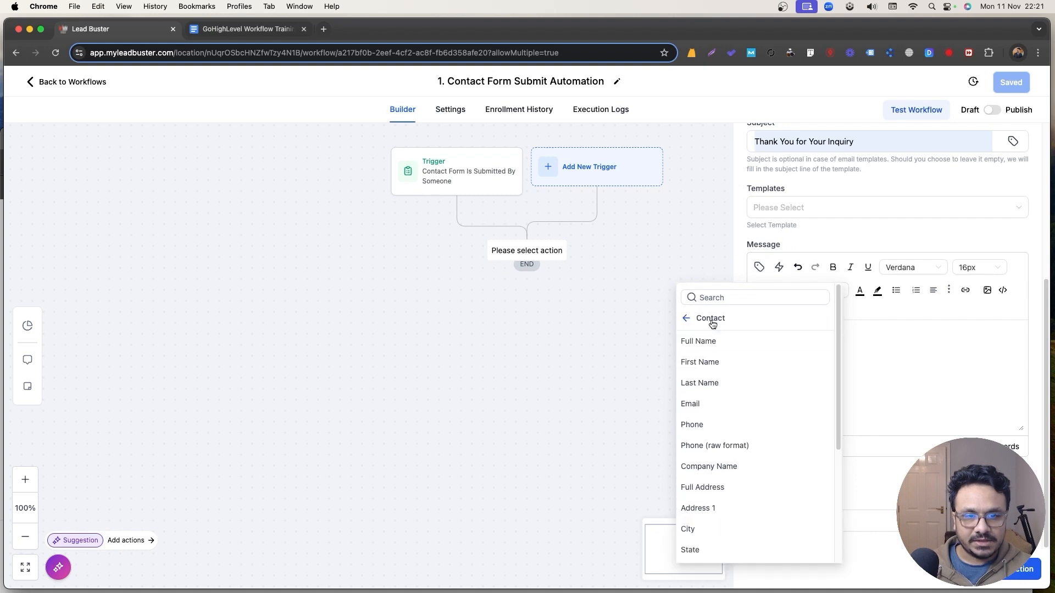
click(704, 363)
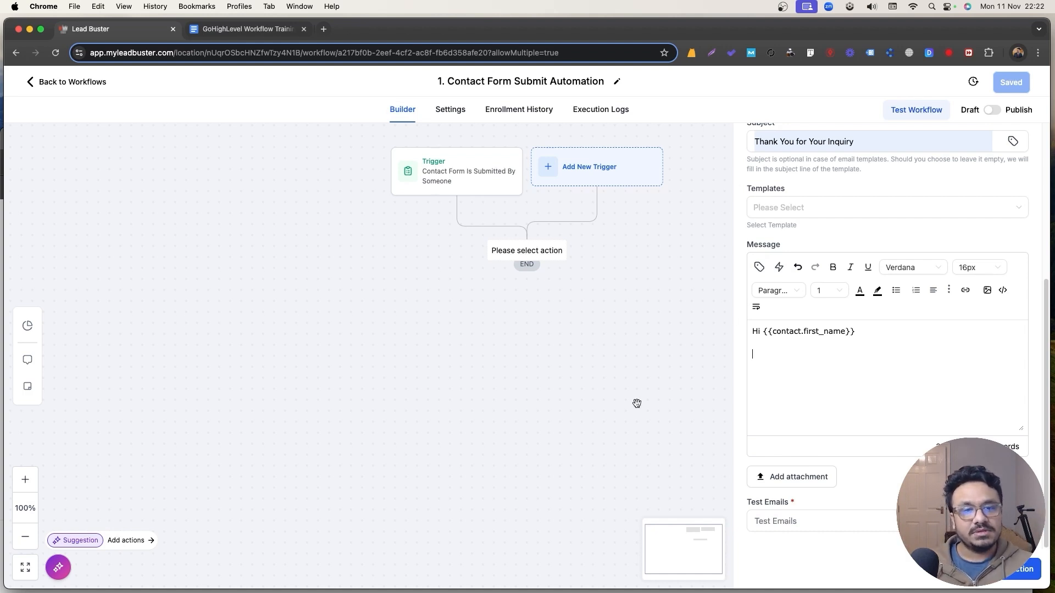
drag(763, 334, 856, 330)
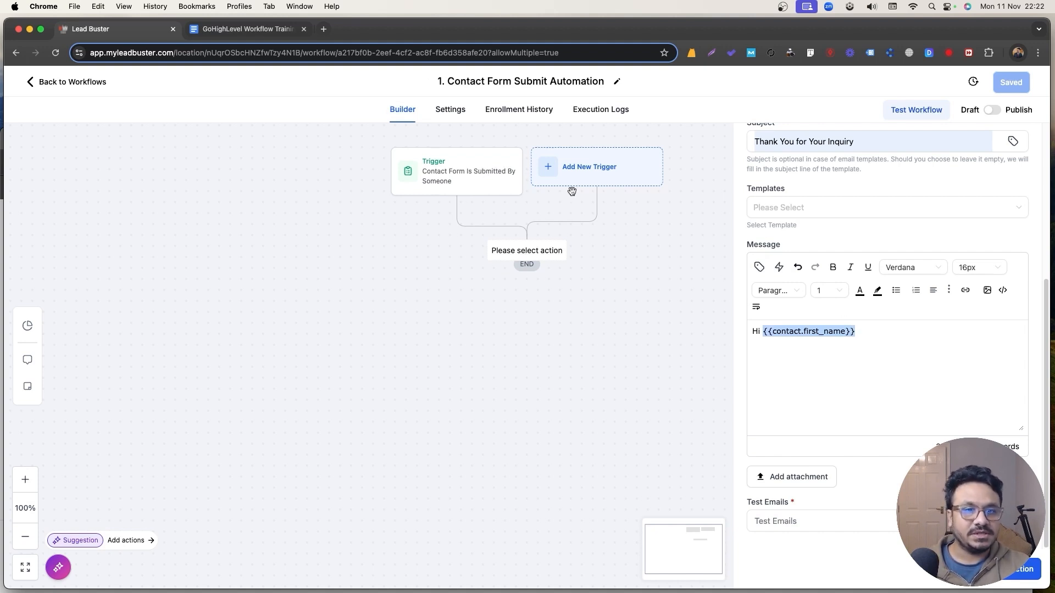
click(846, 330)
drag(761, 334, 863, 337)
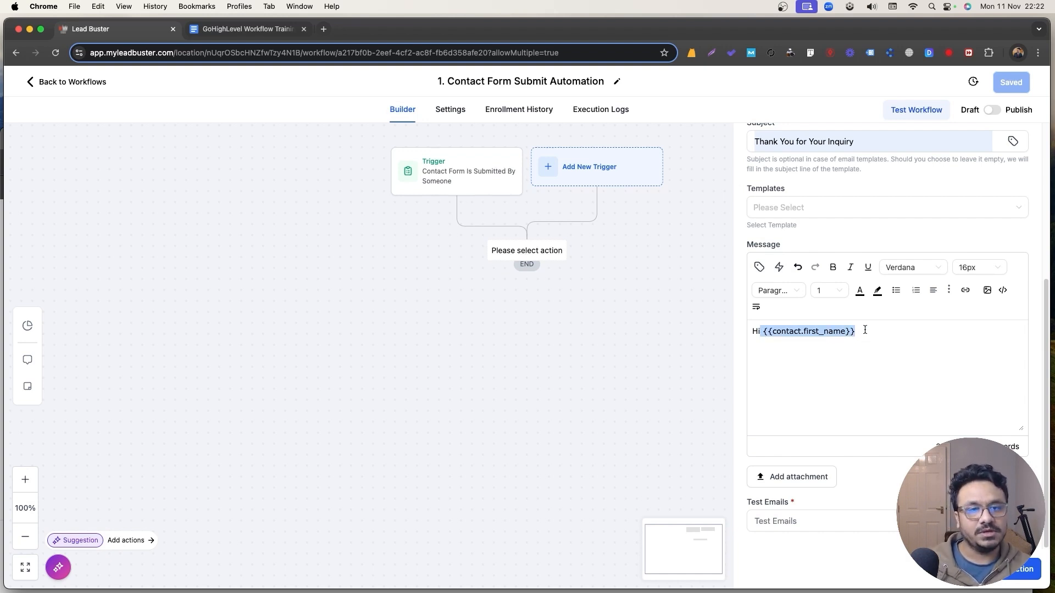
click(864, 329)
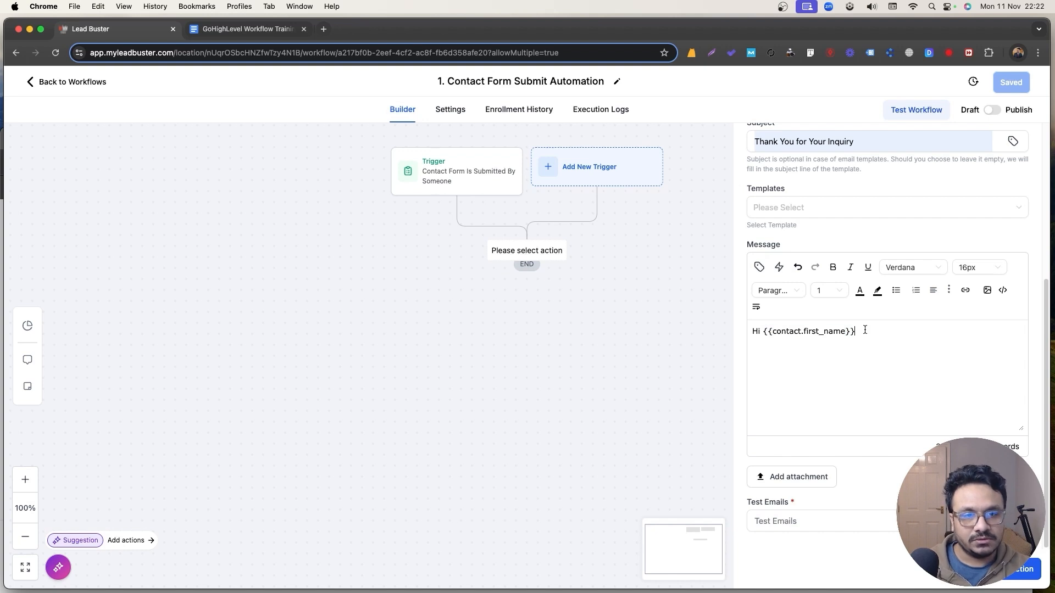
click(758, 267)
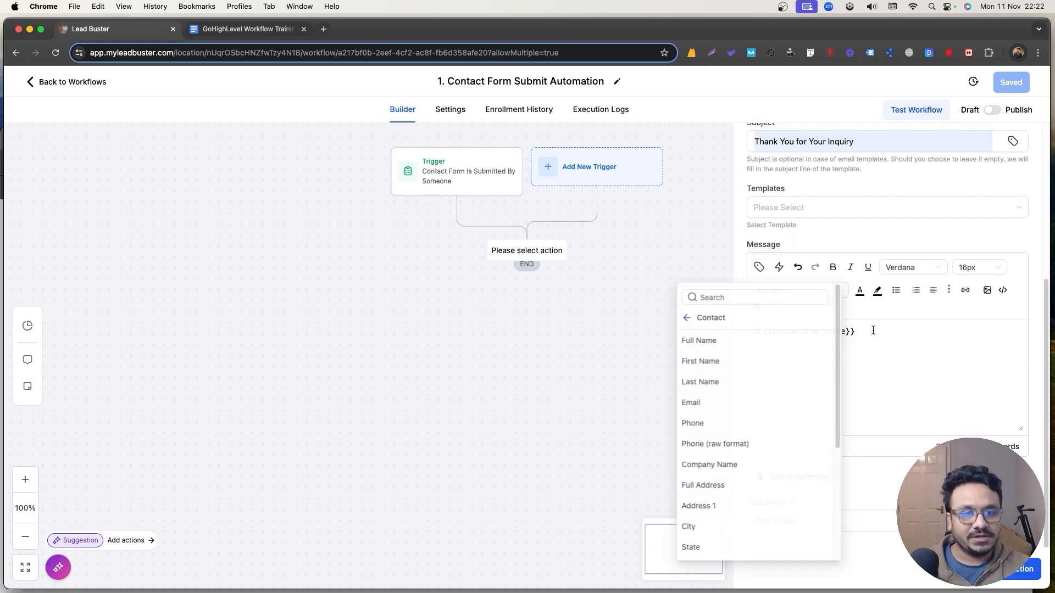
click(873, 331)
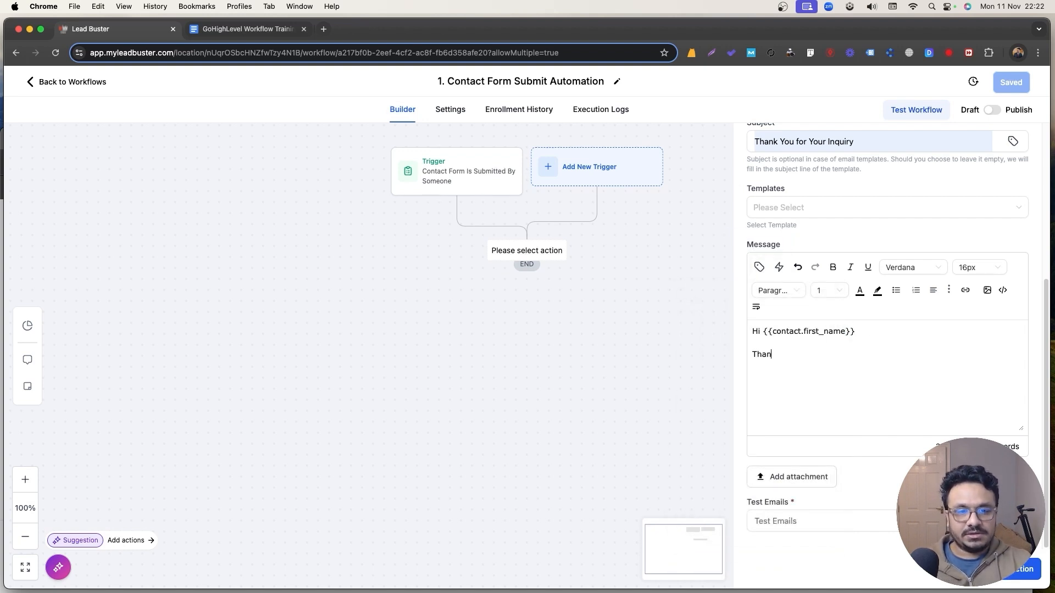
Add the thank-you paragraph, the call-us line with a phone number, and a 'Best Regards' sign-off.
text(Thank you for contac)
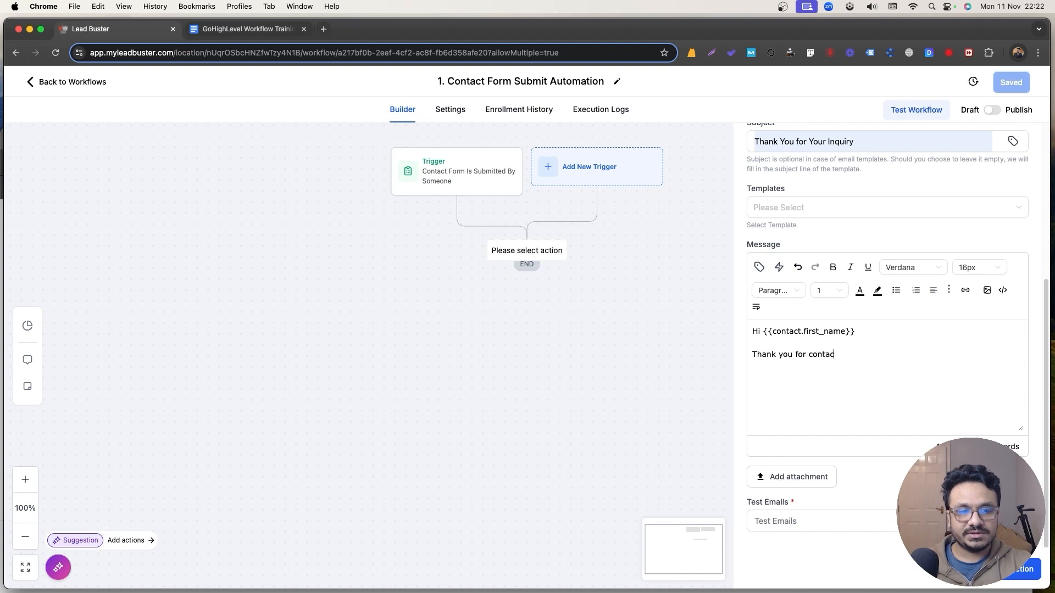
text(ting us. We wi)
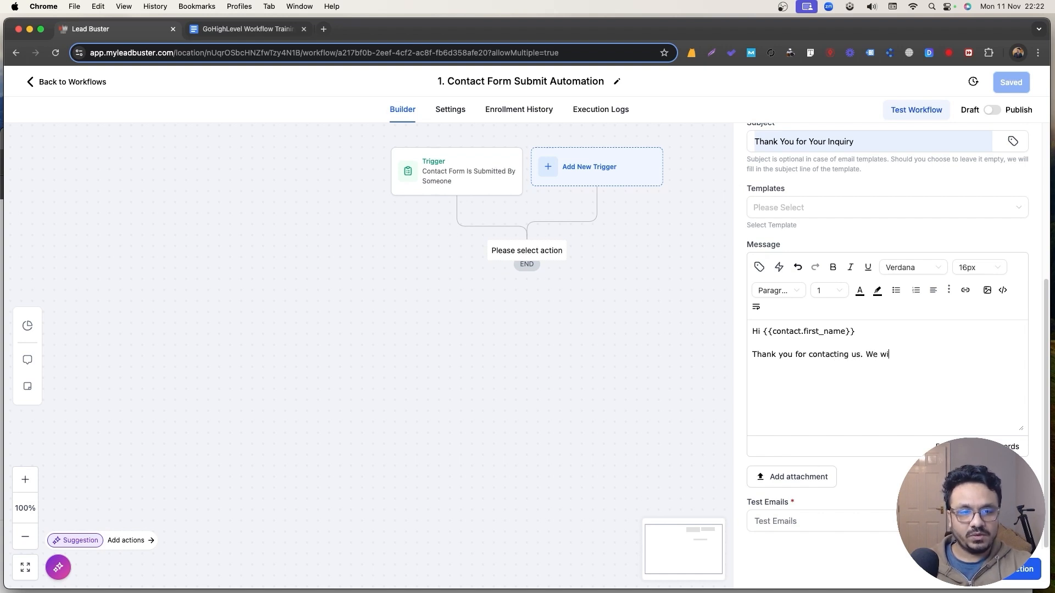
text(ll respond to y)
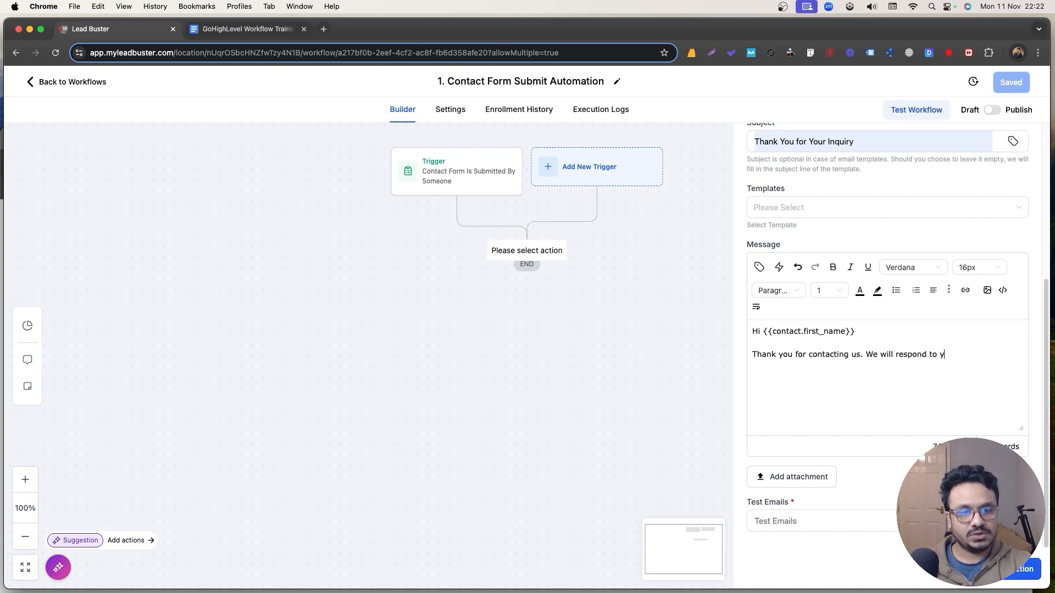
text(our inqui)
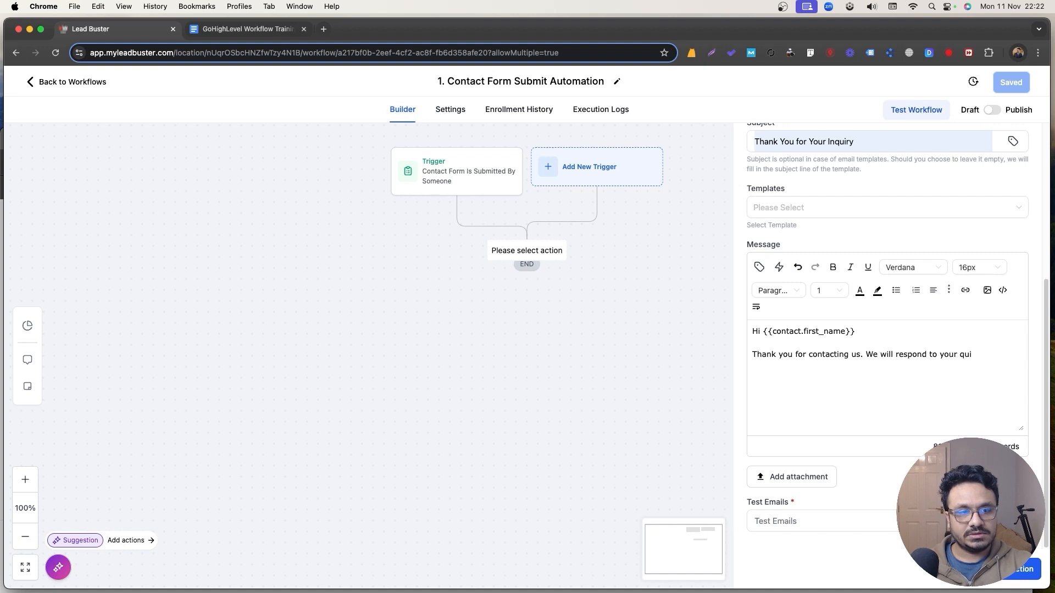
key(BackSpace)
key(BackSpace)
key(BackSpace)
text(inquiry as soon a)
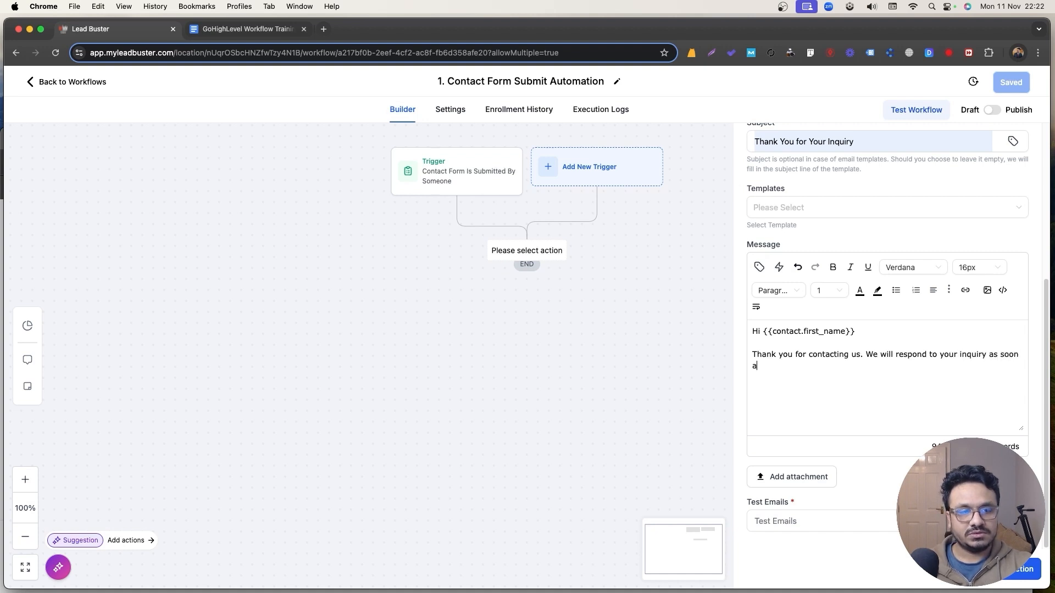
text(s we see it.)
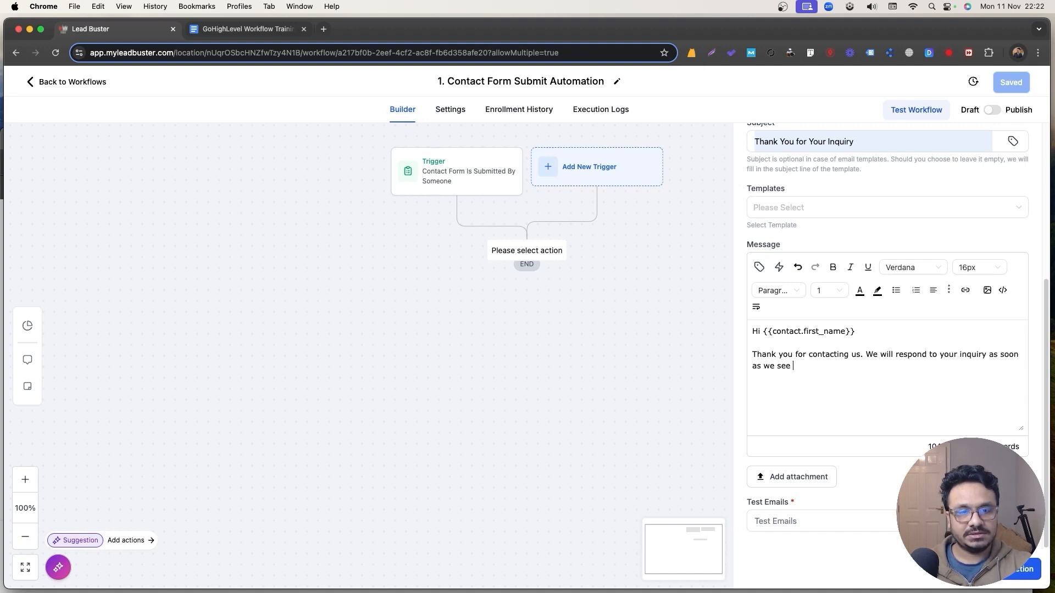
key(Return)
text(But in t)
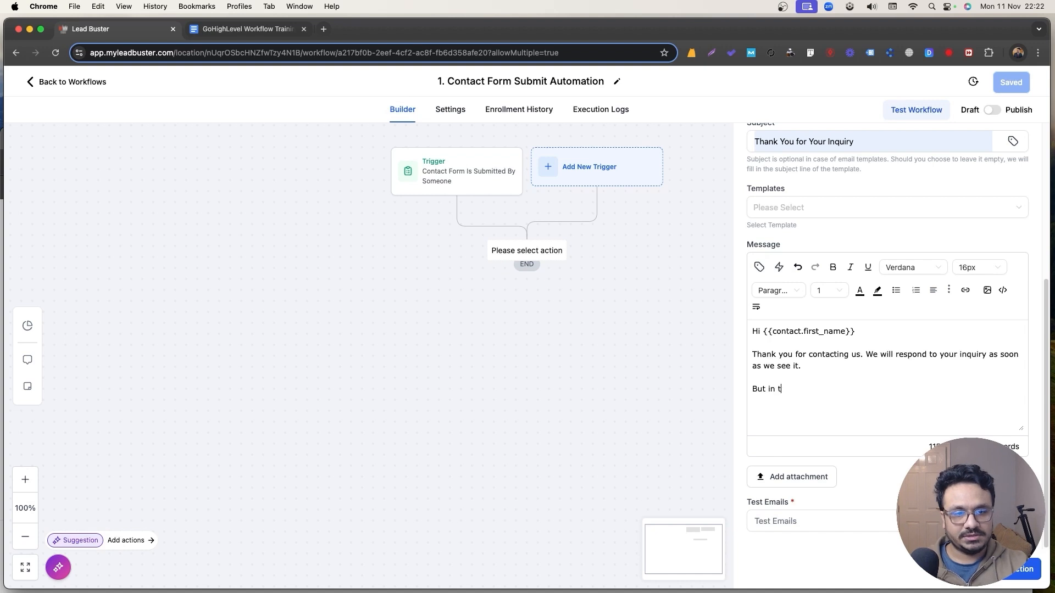
text(he meantime, if you need )
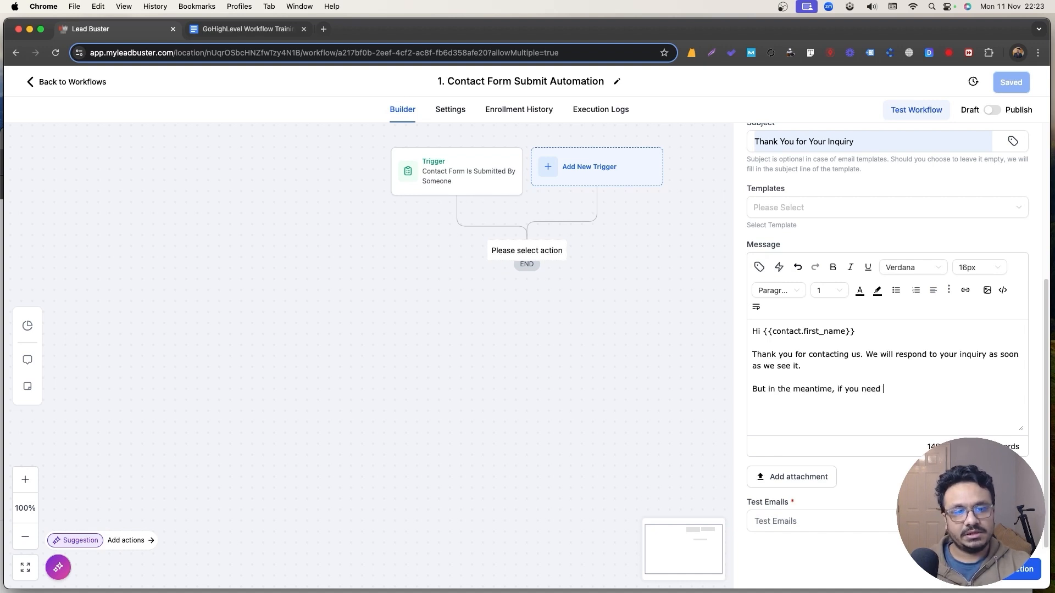
text(anything from us, do not hesit)
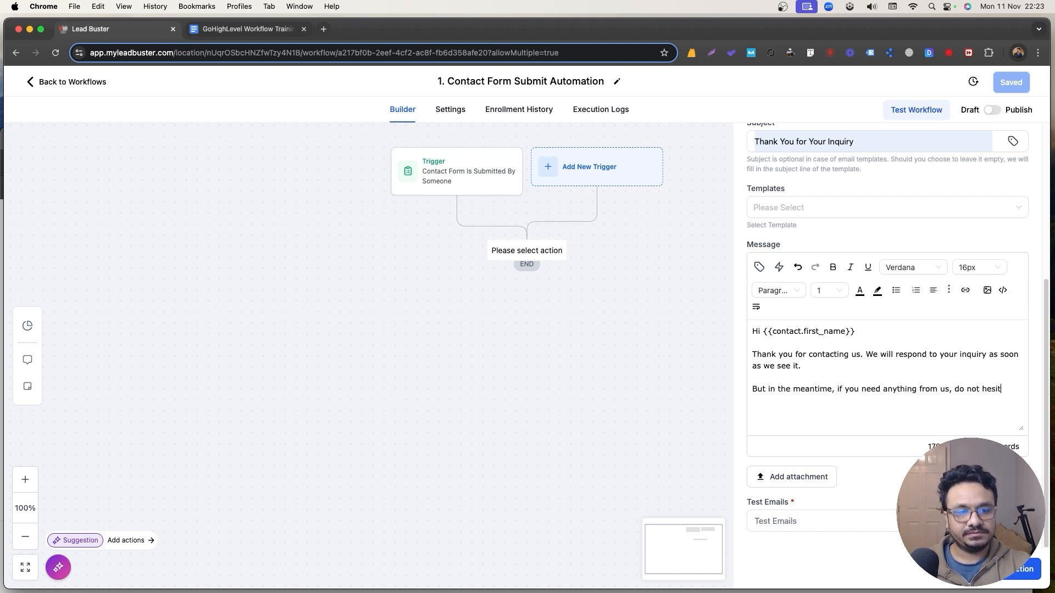
text(ate to call u)
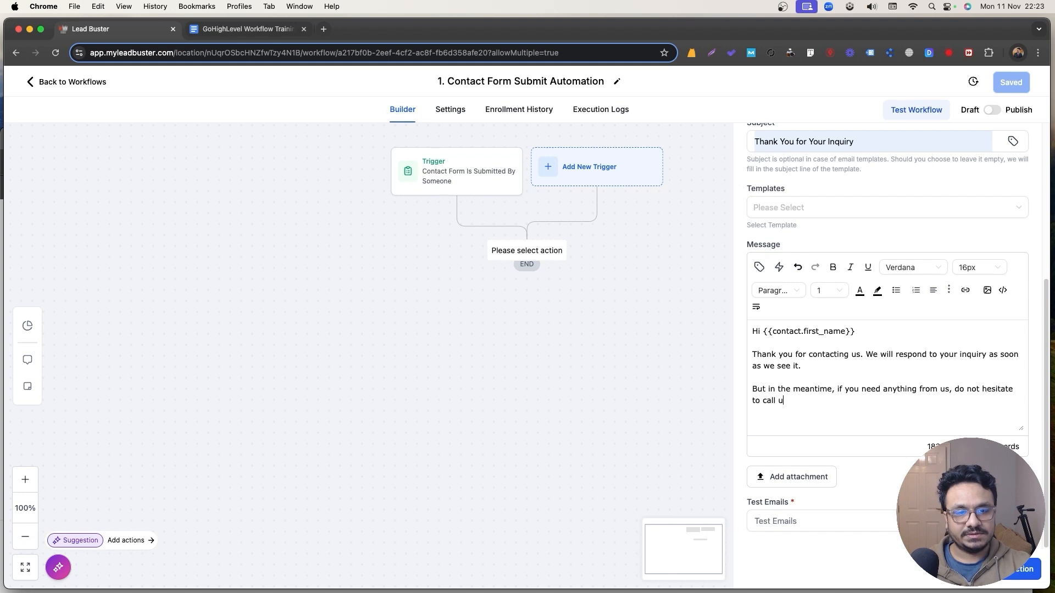
text(sa at 01234 567890)
key(Return)
key(Return)
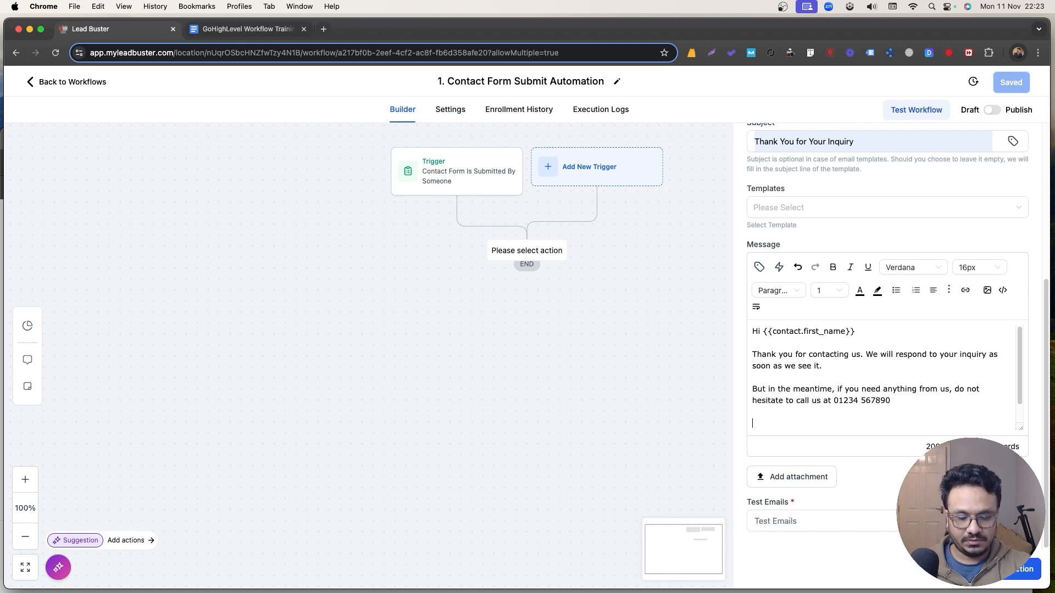
text(Best Regards)
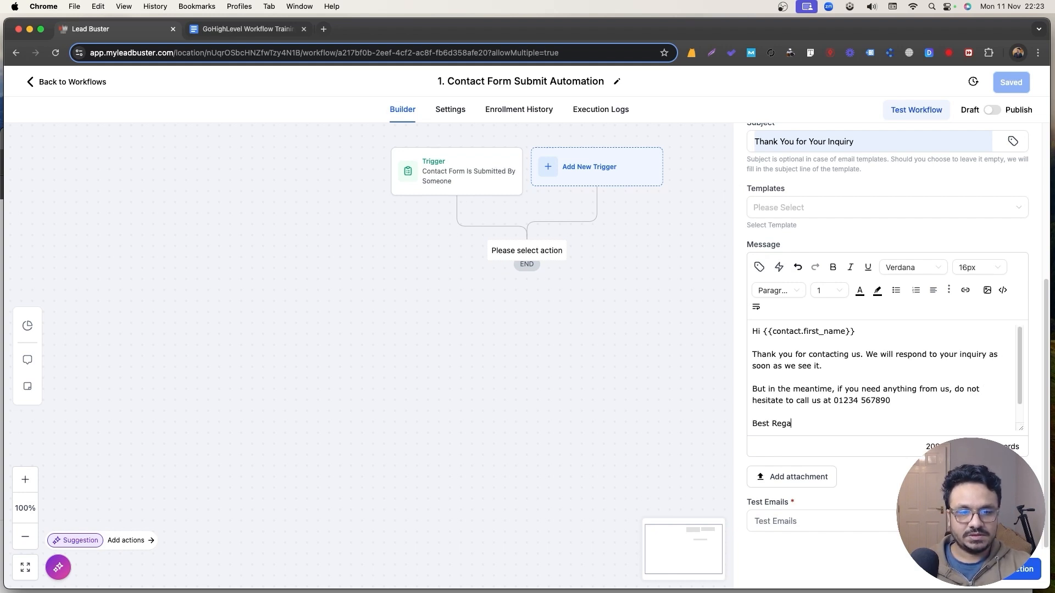
key(Return)
Sign the email with the sender's name and add the finished email step to the workflow.
text(Hasib)
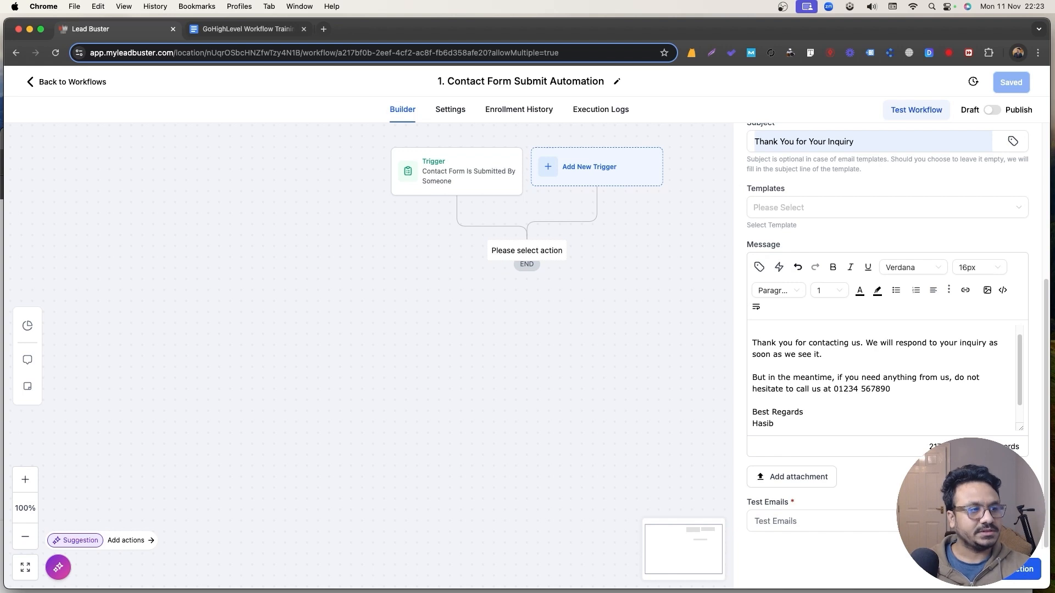
scroll(938, 402, up, 1)
scroll(840, 317, up, 5)
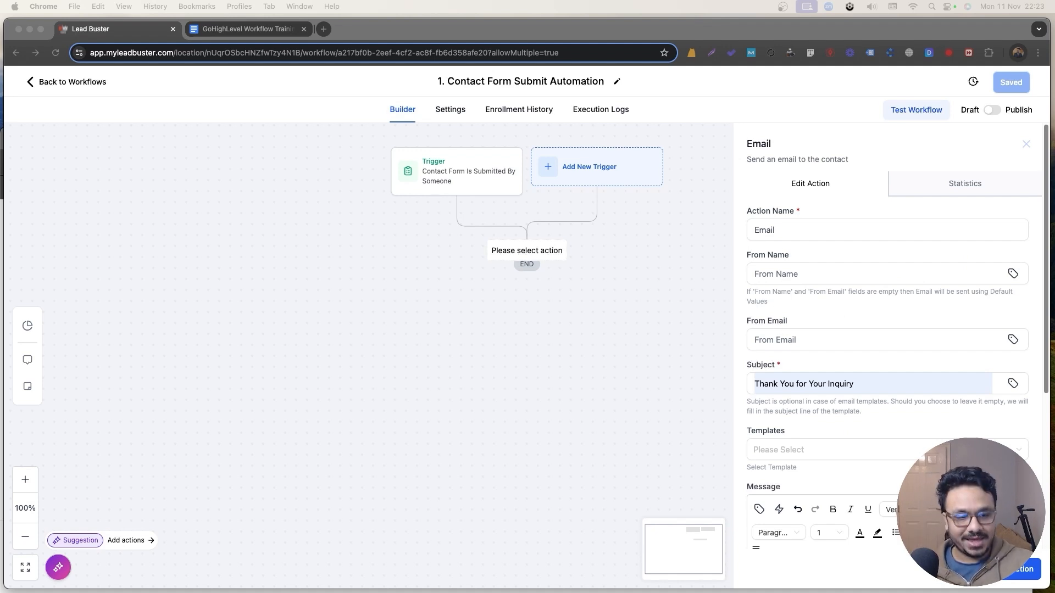
key(super+Tab)
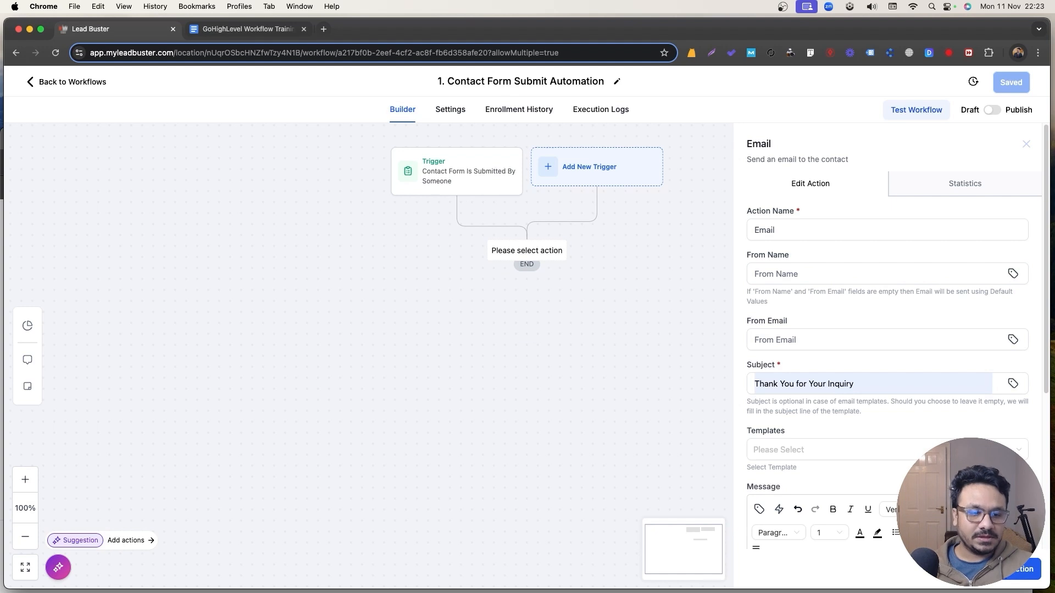
click(1012, 569)
Rename the email step to 'Send Email To Contact' and open the workflow Settings page.
click(516, 287)
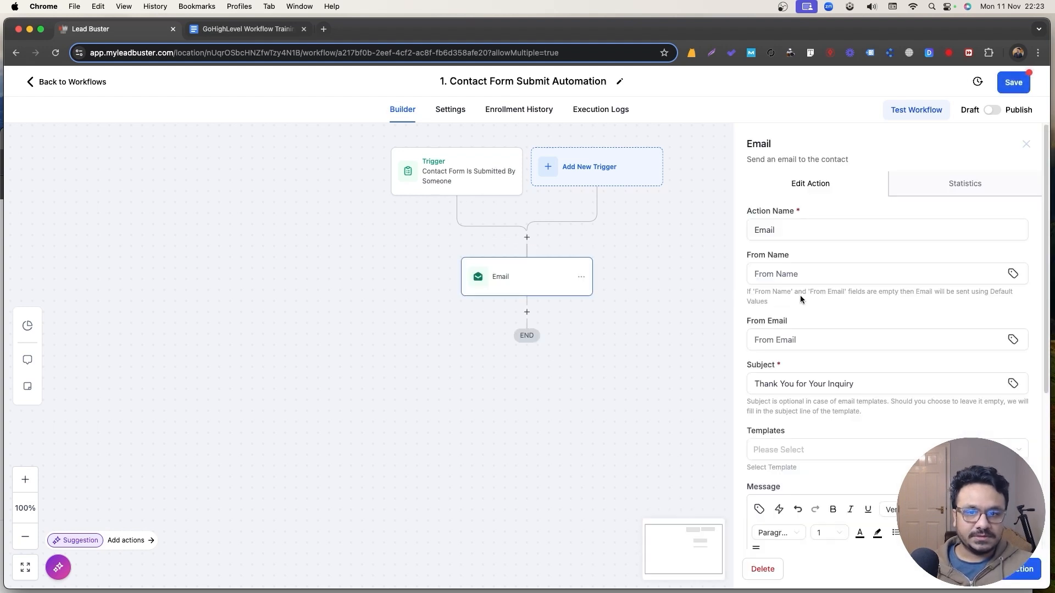
double_click(758, 230)
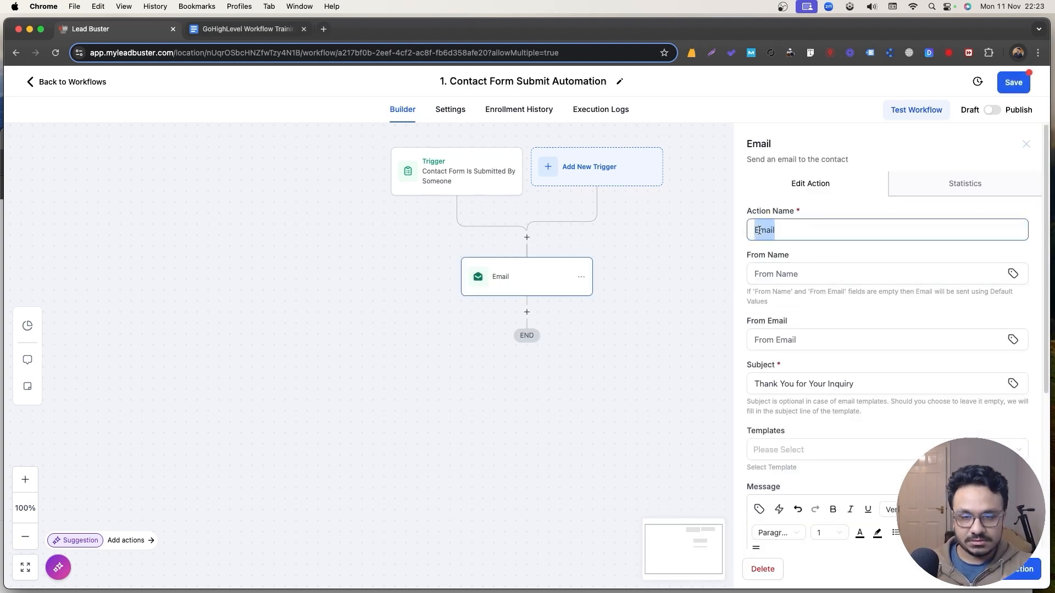
text(Sen)
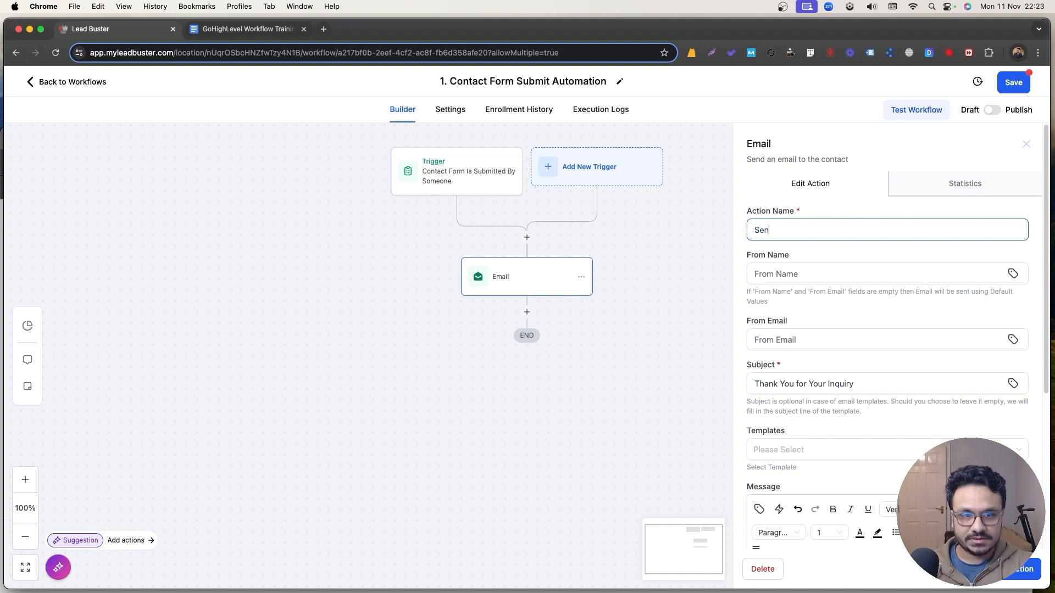
text(d Email To )
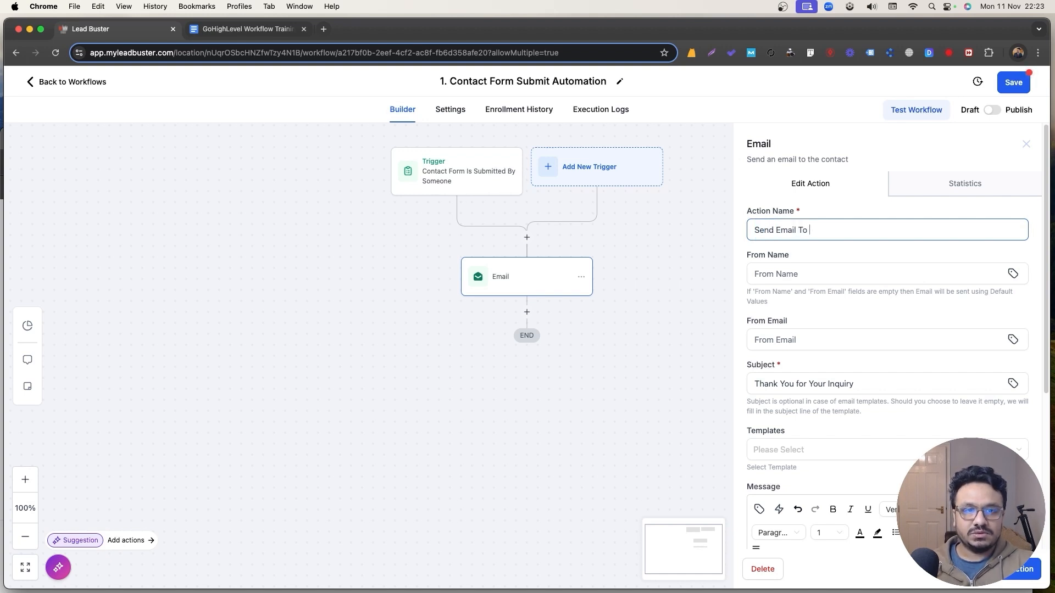
text(Contact)
click(997, 572)
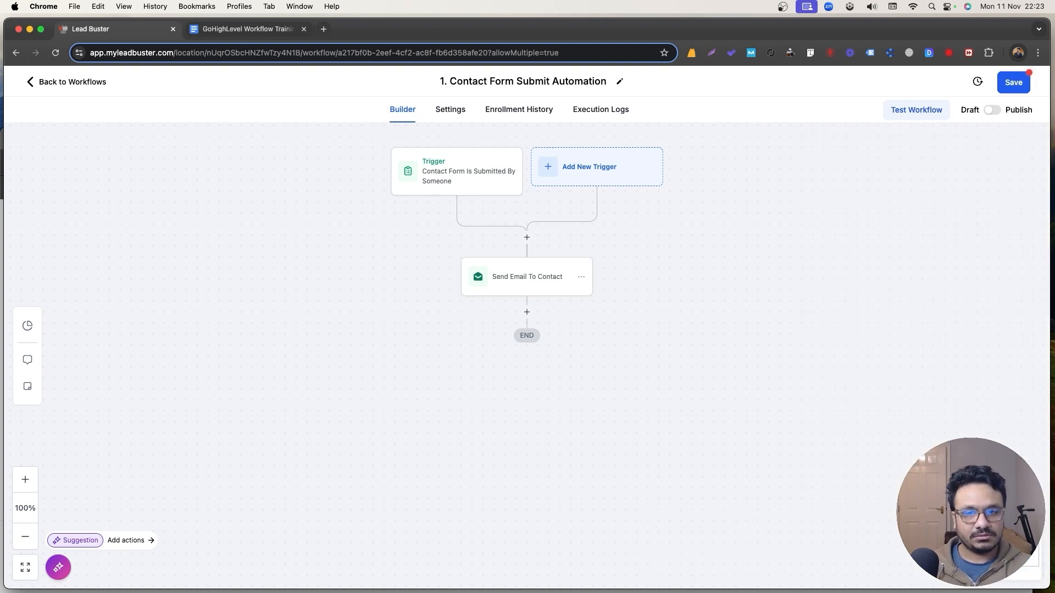
click(451, 110)
Enter the workflow's default sender name and from-email under Sender Details.
scroll(409, 303, down, 5)
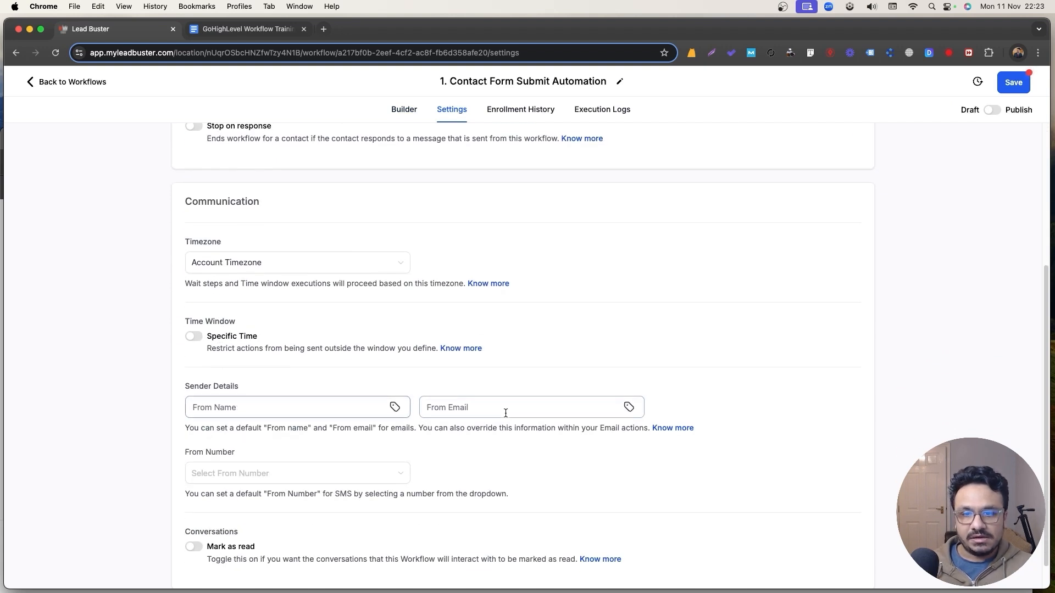
click(250, 407)
text(Hasib)
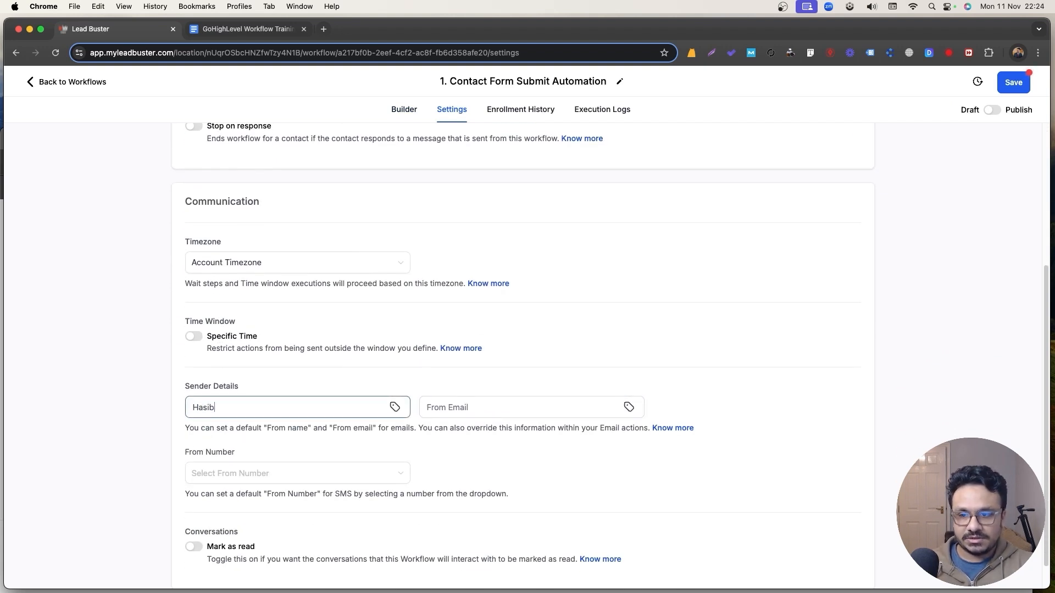
key(Tab)
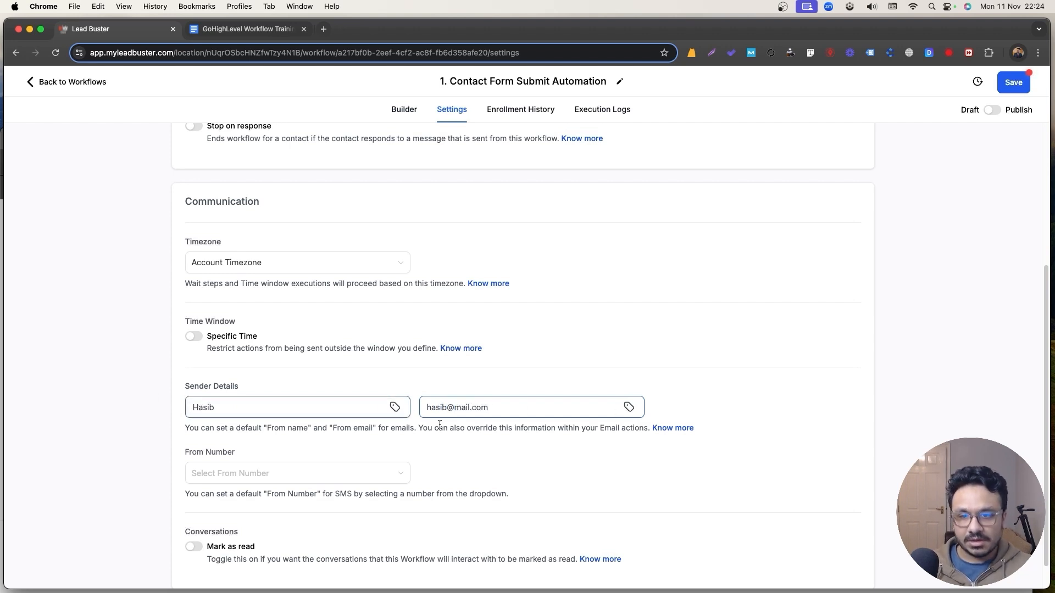
Compare the Send Email To Contact step's sender email field with the workflow's settings.
click(404, 109)
click(505, 286)
click(807, 340)
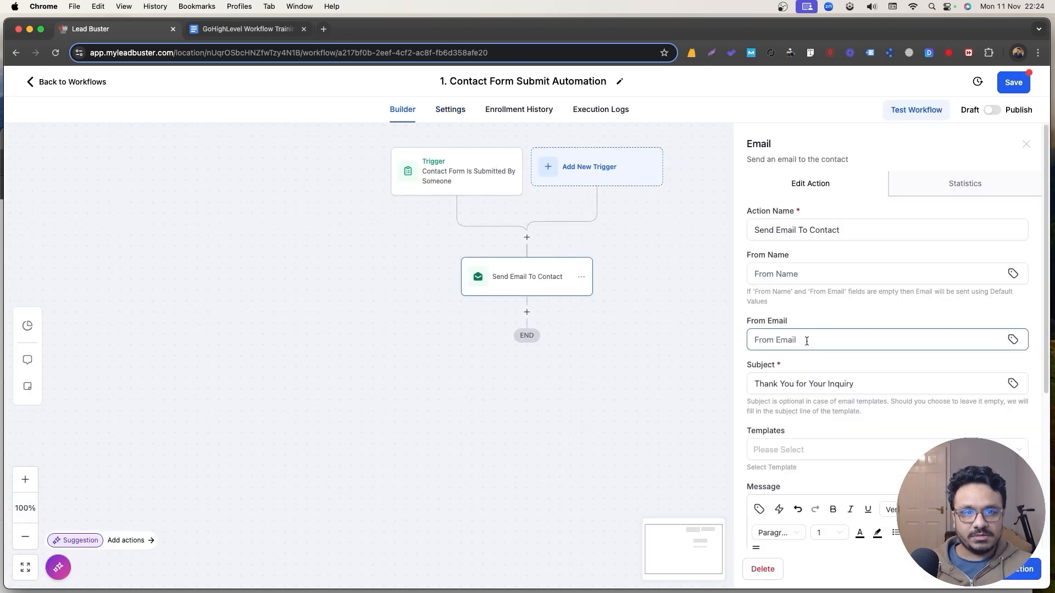
click(450, 109)
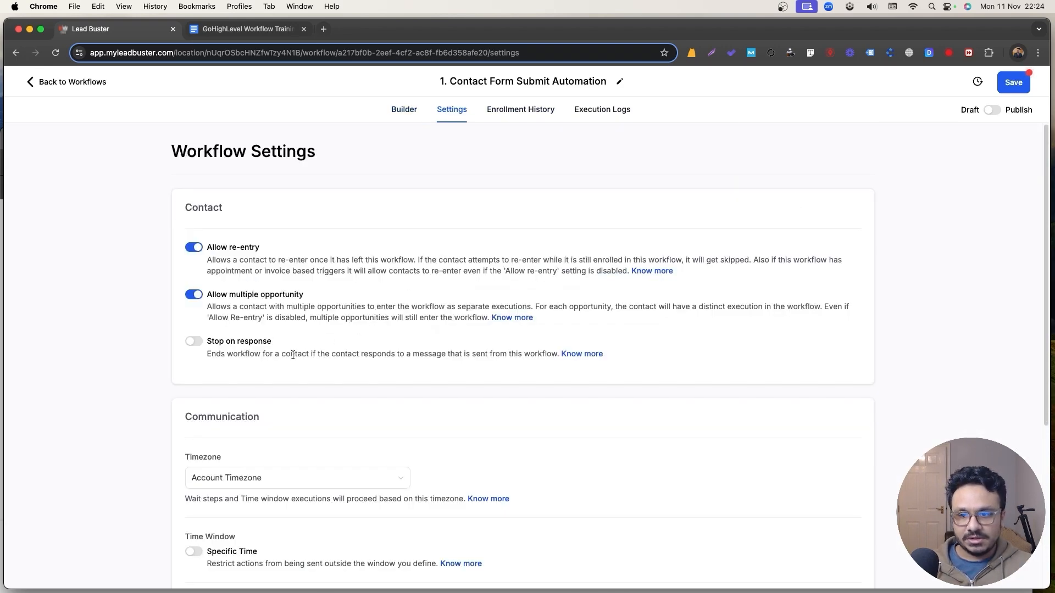
scroll(315, 357, down, 5)
Enter a sender's full name and from-email directly on the Send Email To Contact step.
click(404, 110)
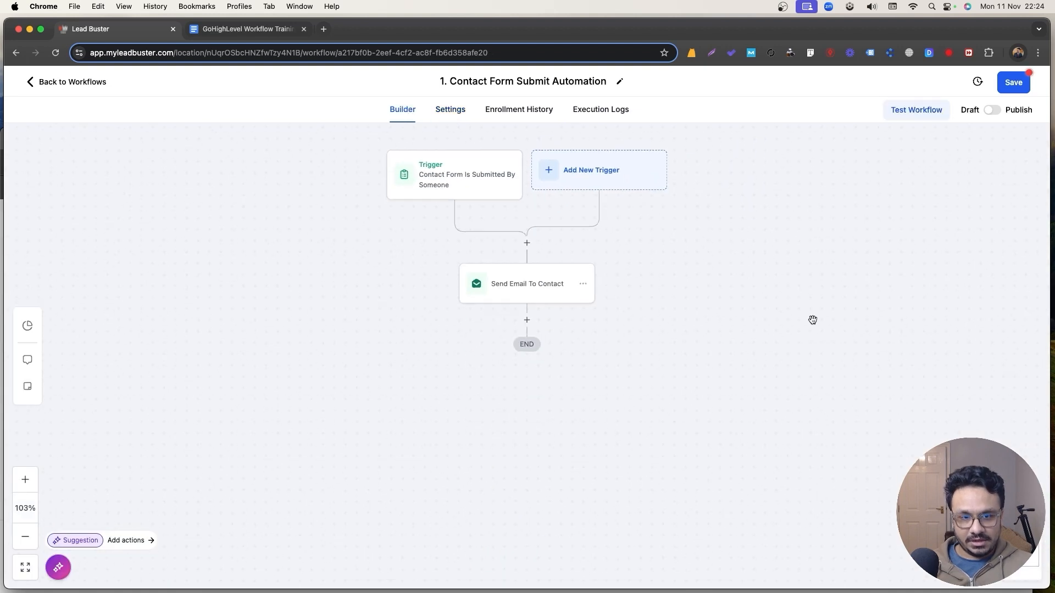
click(560, 286)
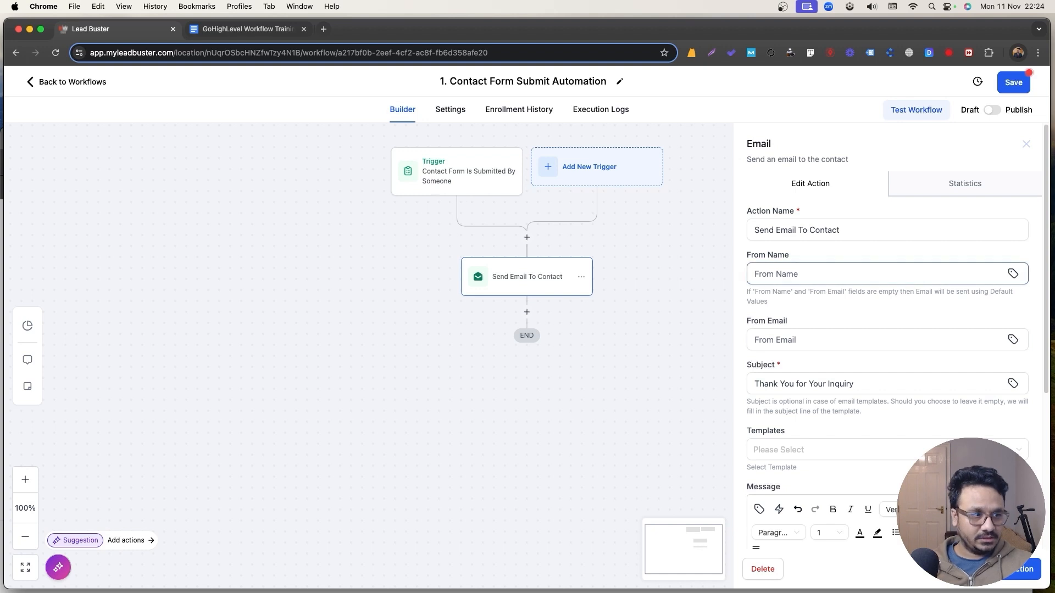
click(787, 274)
text(Hasib Ashad)
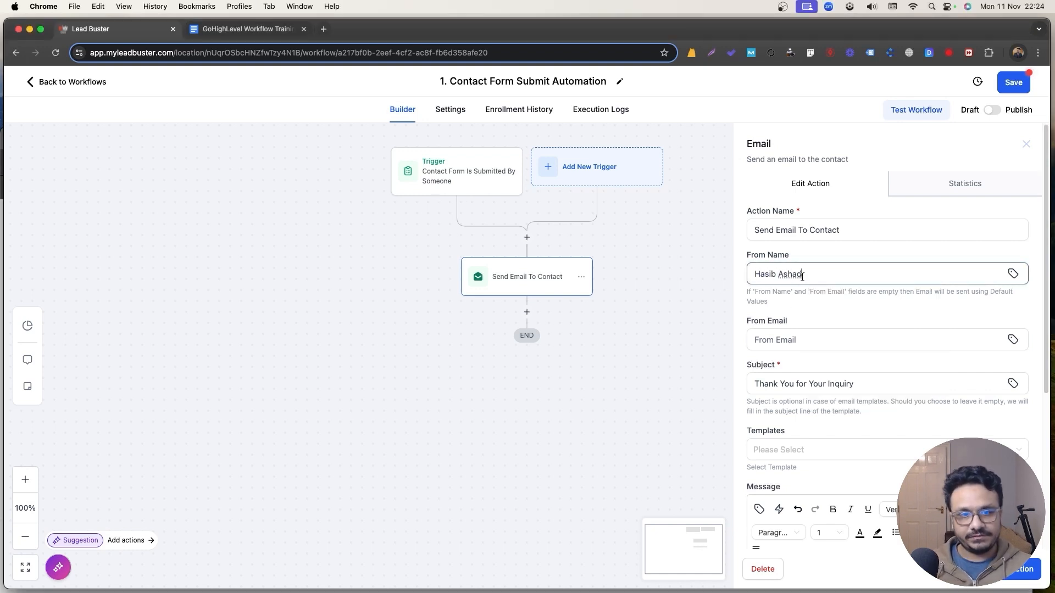
key(Tab)
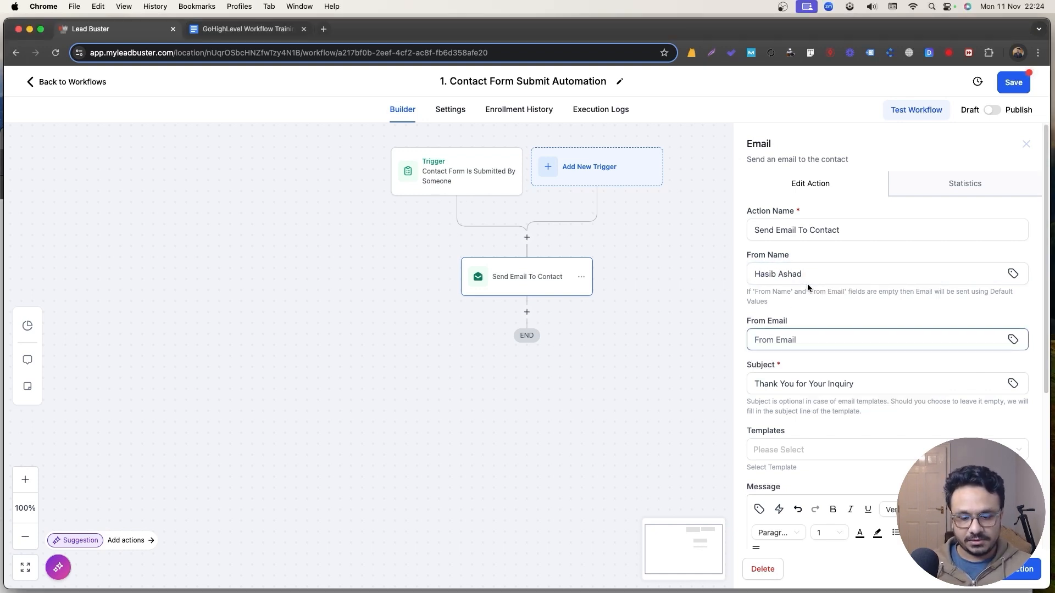
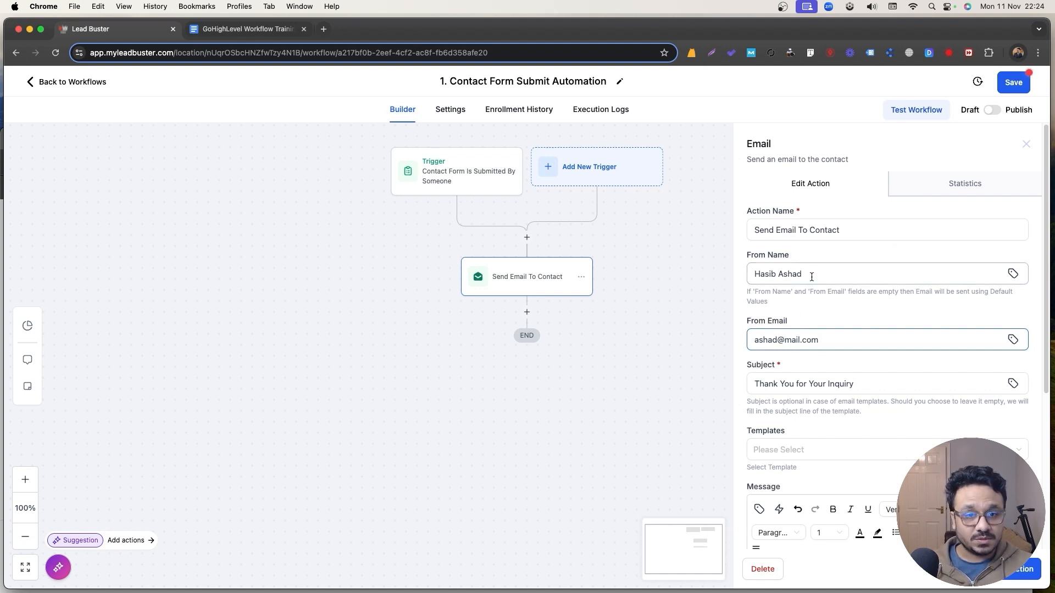
click(1012, 569)
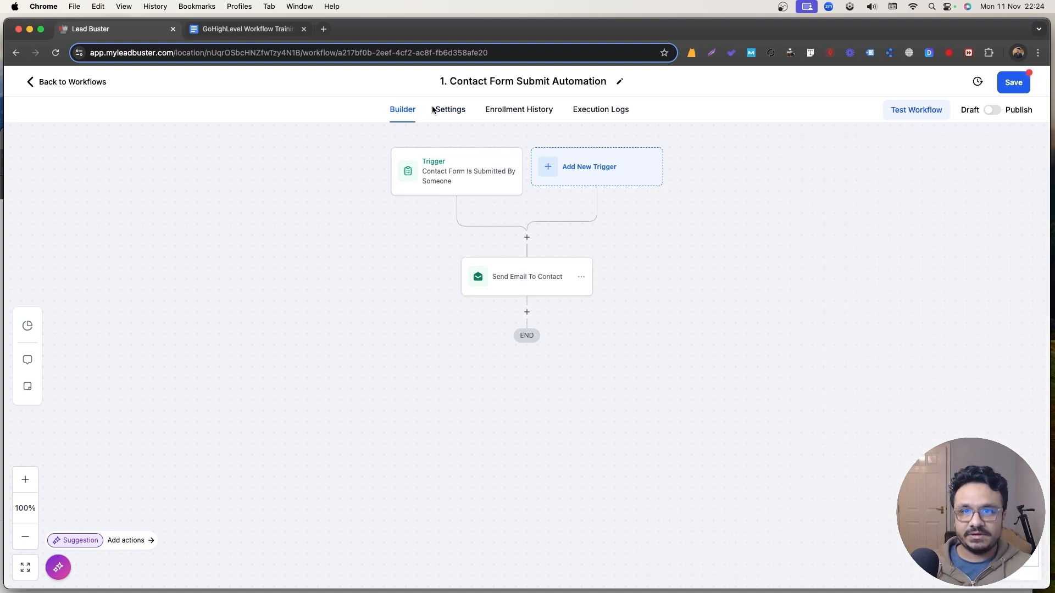
After checking the default sender details, delete the step's own sender name and from-email.
click(461, 115)
scroll(360, 422, down, 5)
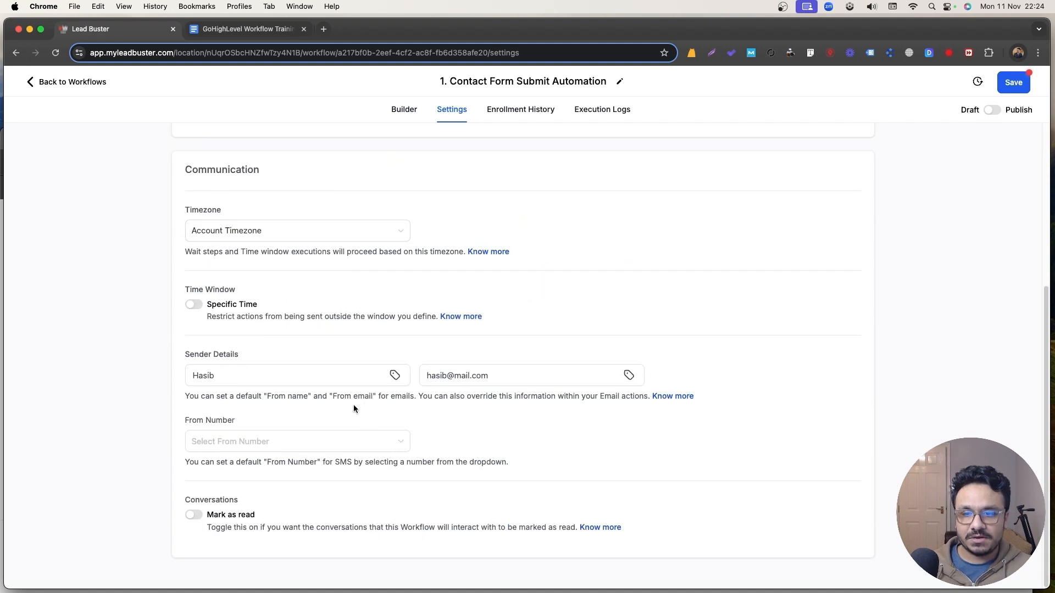
click(410, 112)
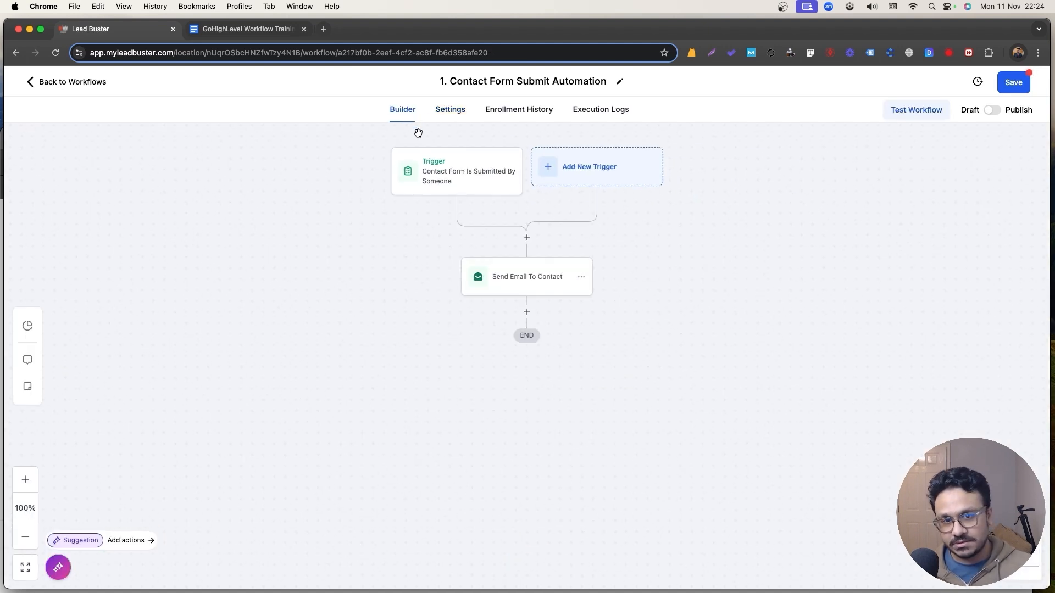
click(522, 271)
drag(803, 274, 683, 271)
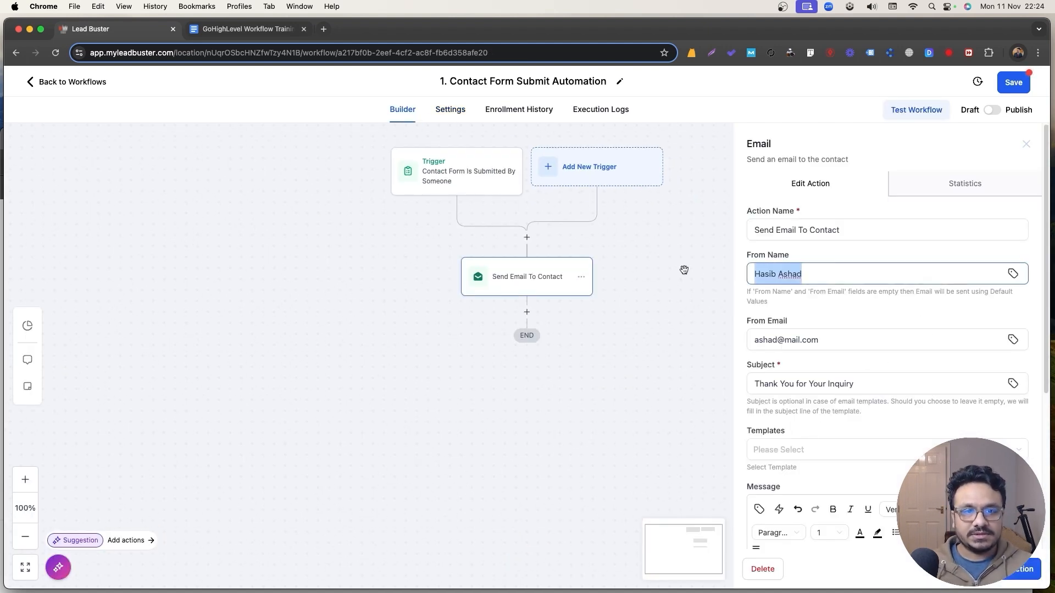
key(BackSpace)
click(817, 341)
key(ctrl+a)
key(BackSpace)
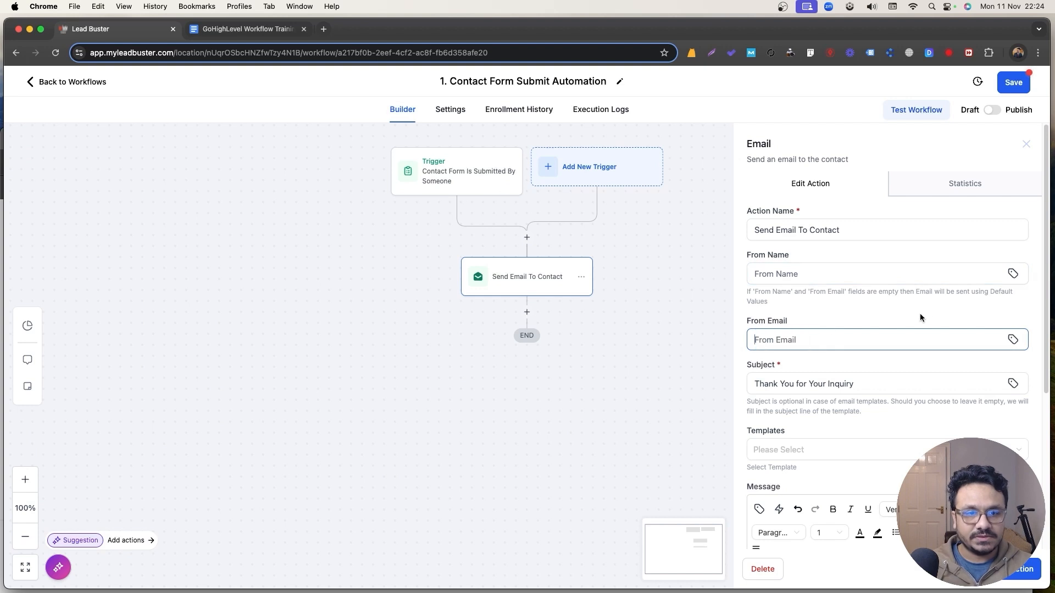
Remove the accidentally inserted custom_values field from the sender name and close the step.
click(1013, 274)
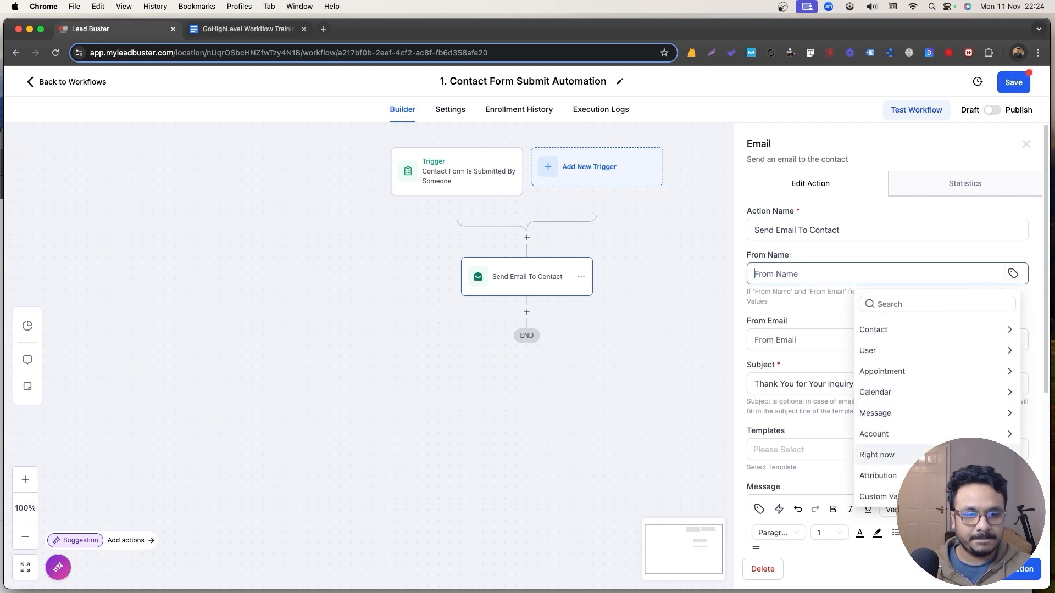
click(885, 496)
key(super+a)
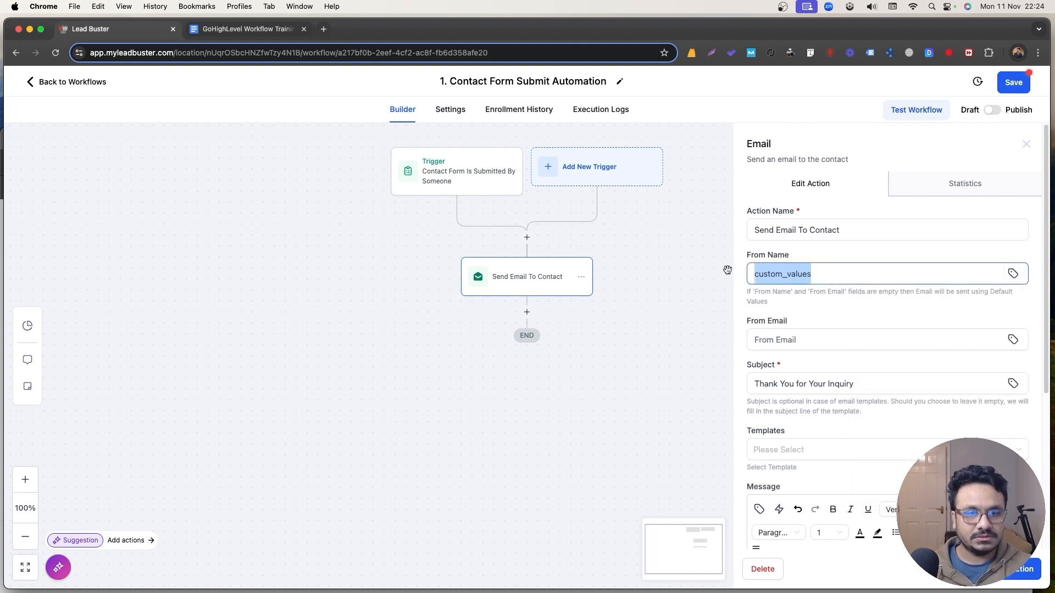
key(BackSpace)
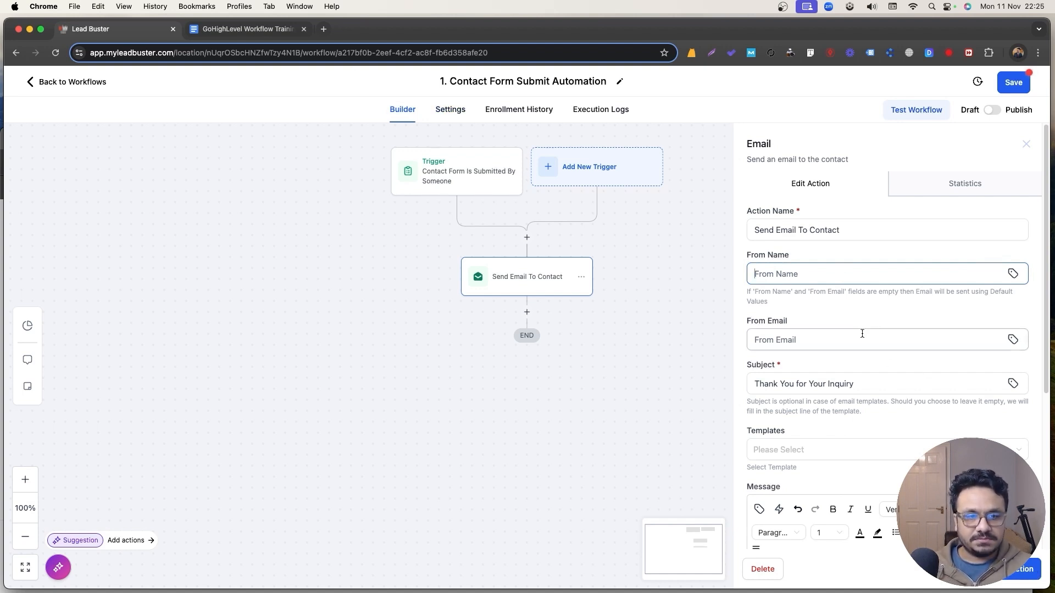
click(1012, 570)
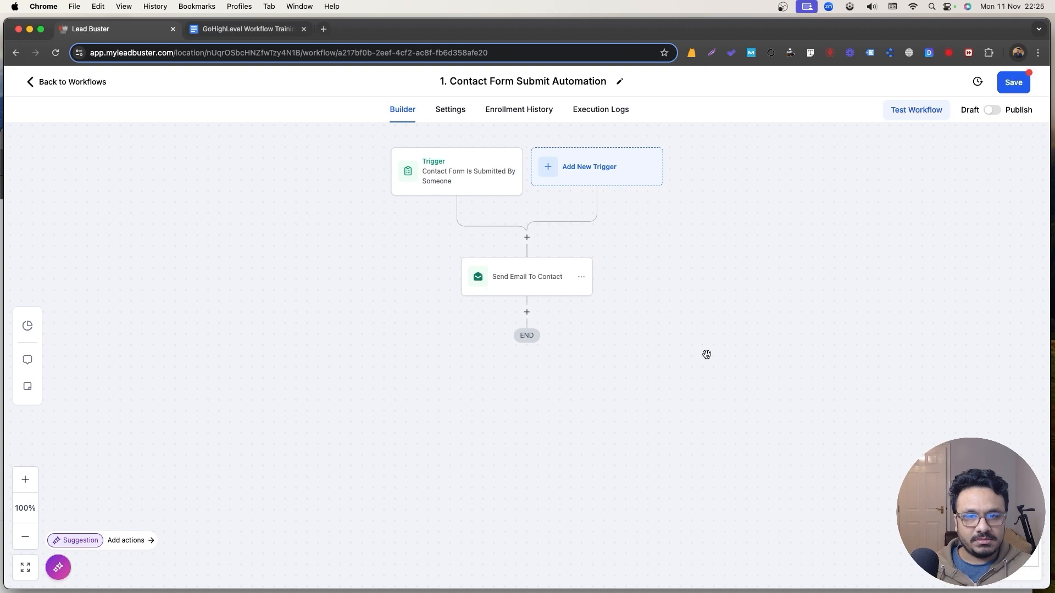
Add a Send Internal Notification action after Send Email To Contact.
click(528, 312)
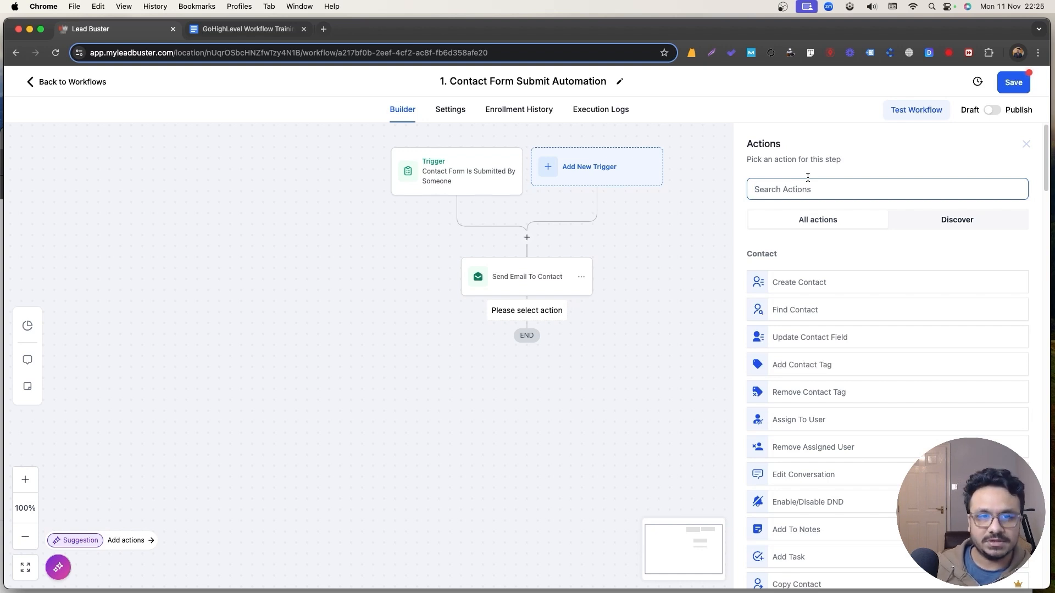
text(no)
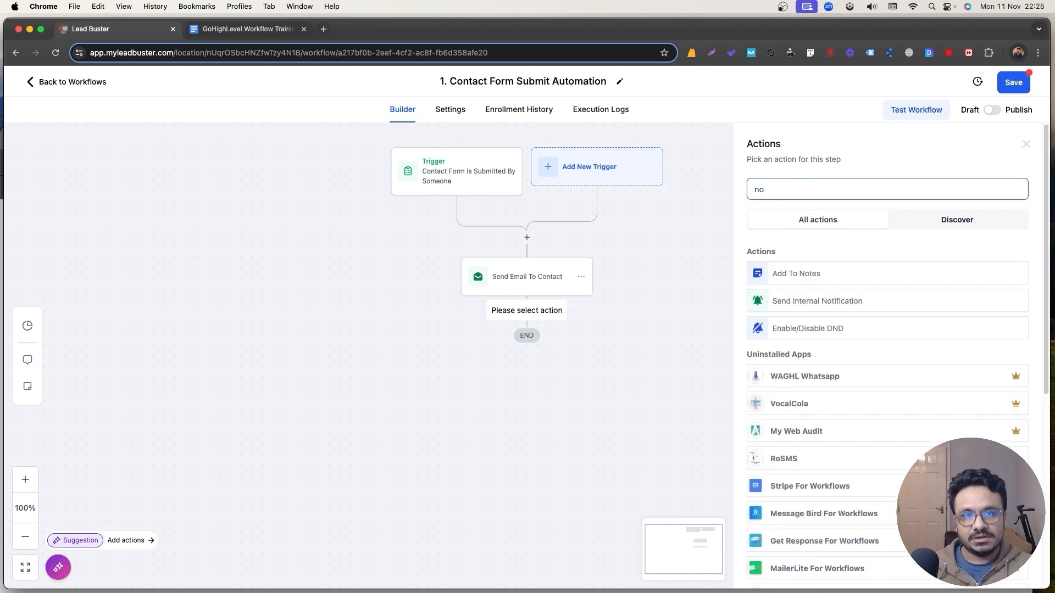
text(tifi)
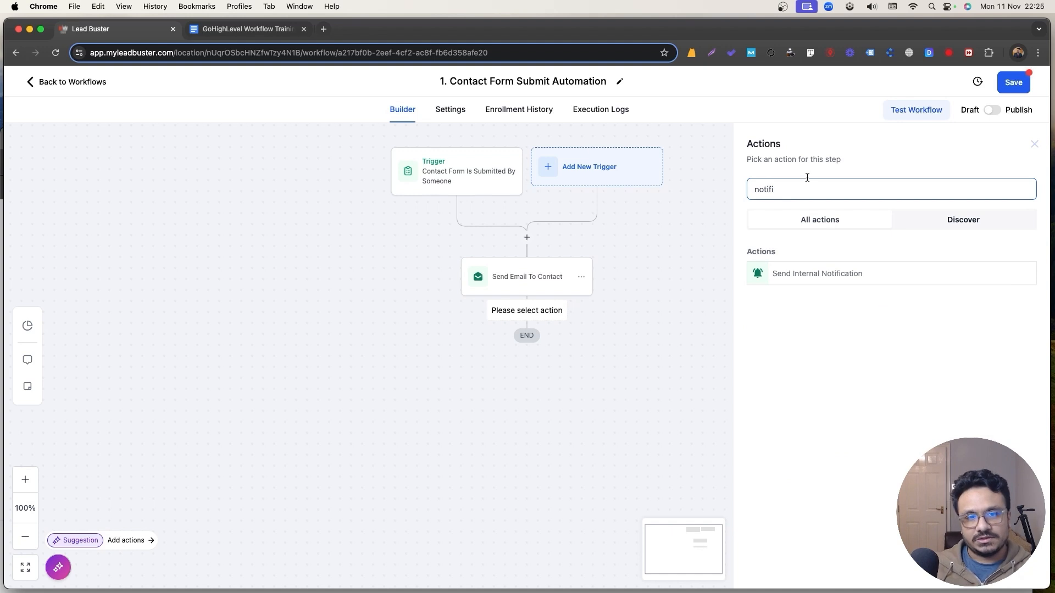
click(804, 275)
Try the SMS and Notification types, finally setting the notification type to Email.
click(777, 257)
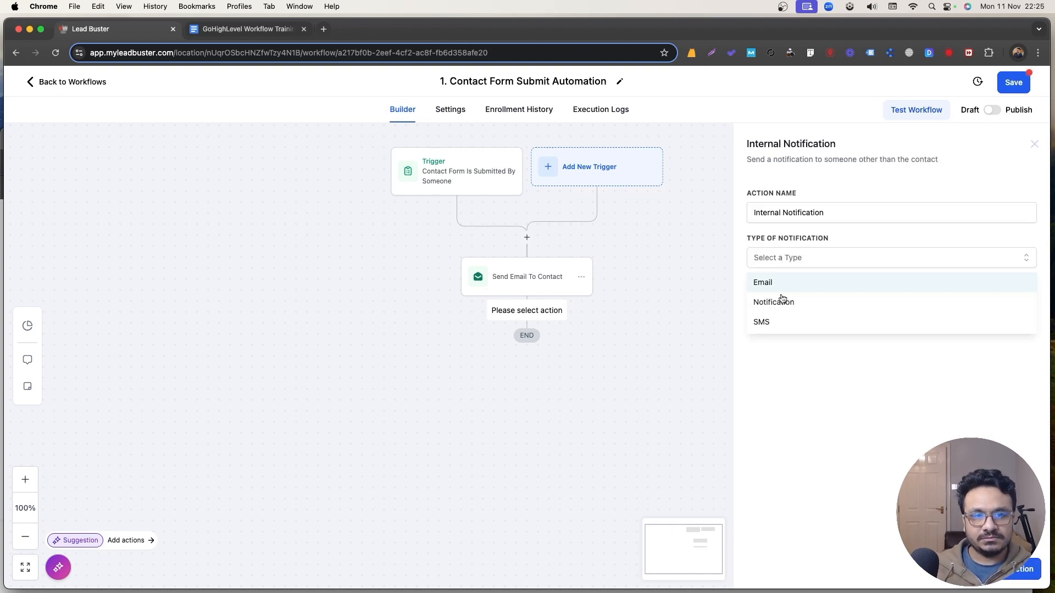
click(817, 263)
click(790, 263)
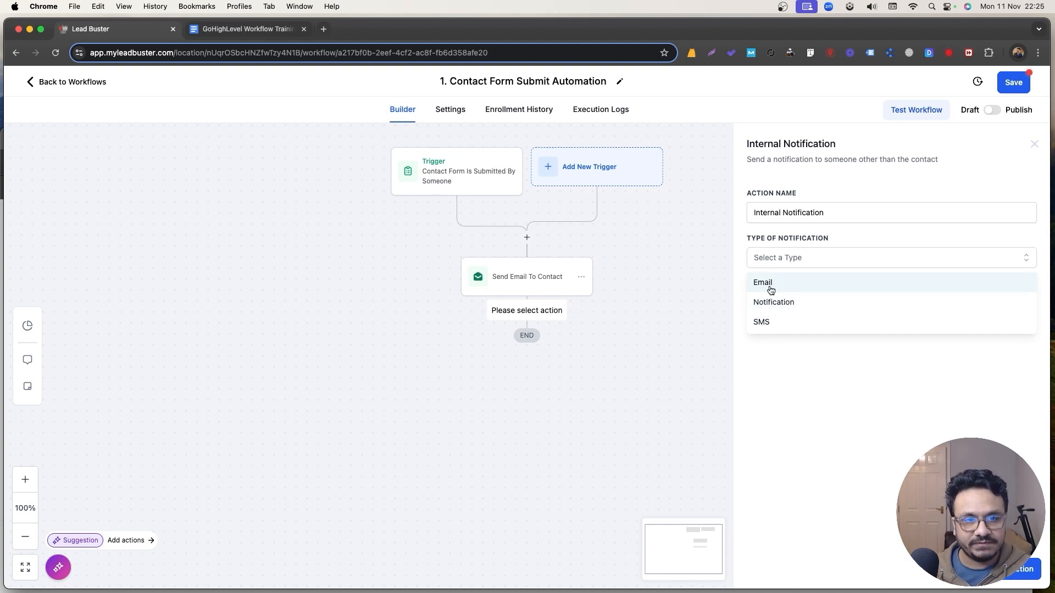
click(773, 322)
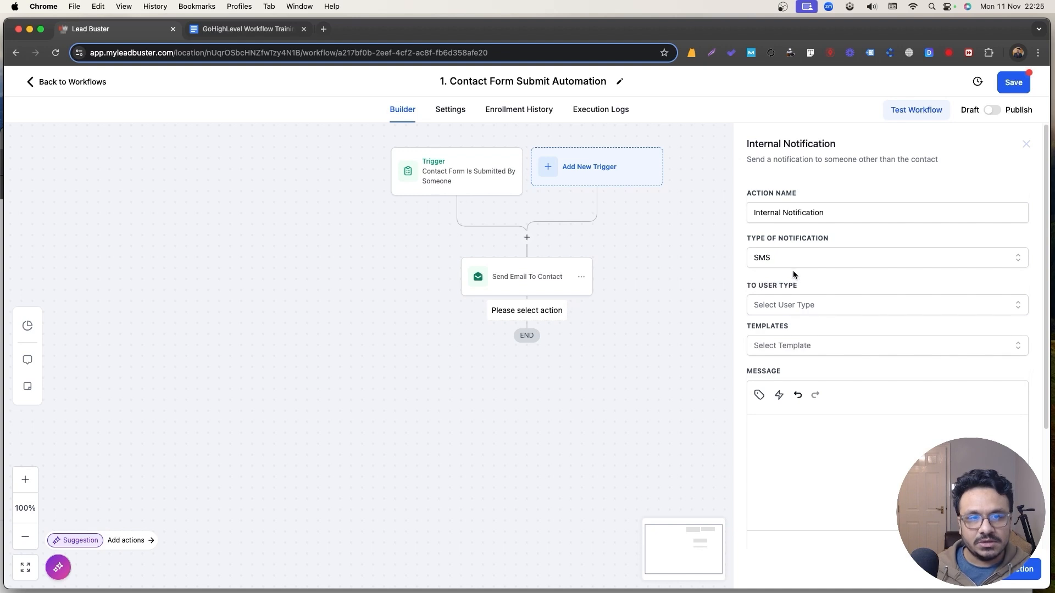
click(793, 264)
click(789, 300)
click(793, 257)
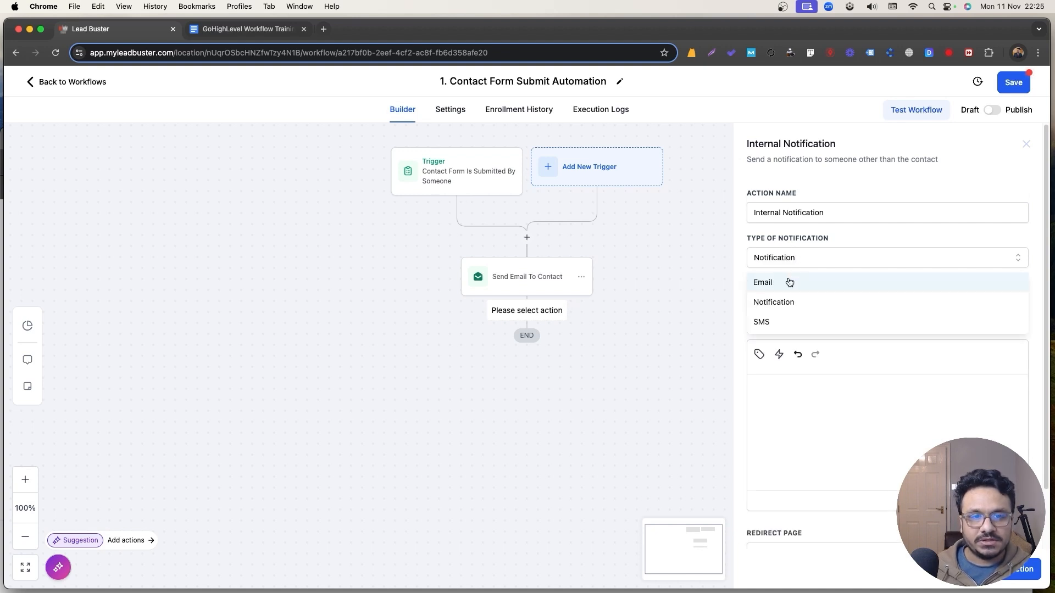
click(789, 282)
Set sender name 'My CRM', a sender email, and subject 'New Contact Form Submission'.
click(925, 321)
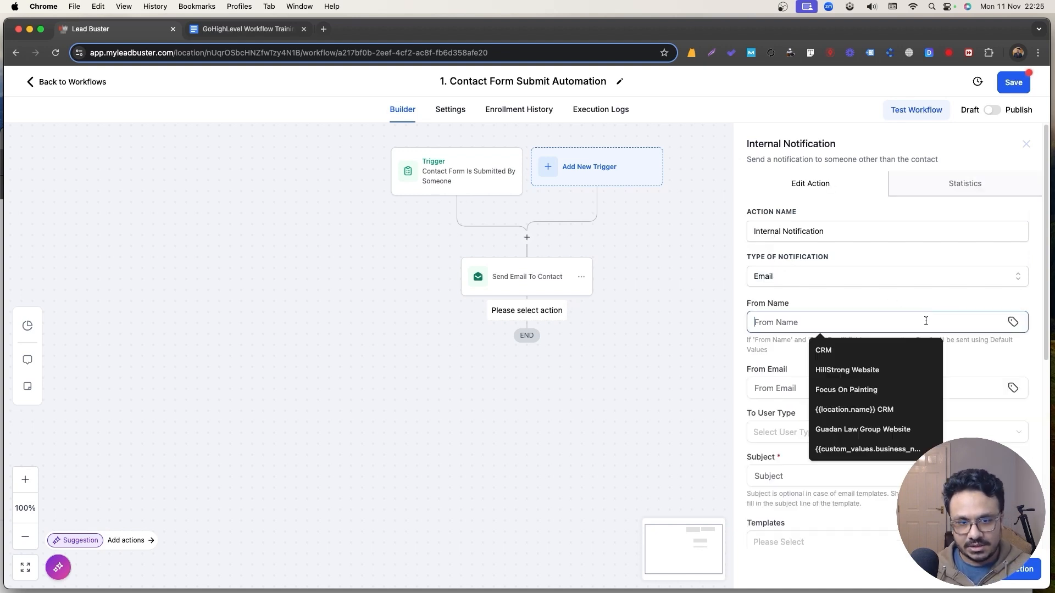
text(My )
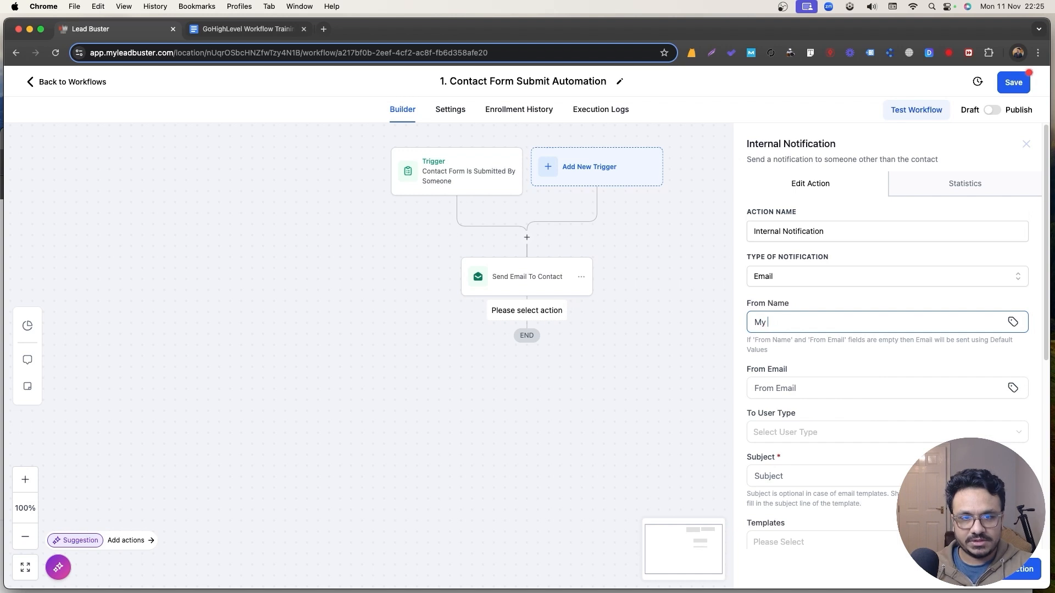
text(CRM)
click(976, 378)
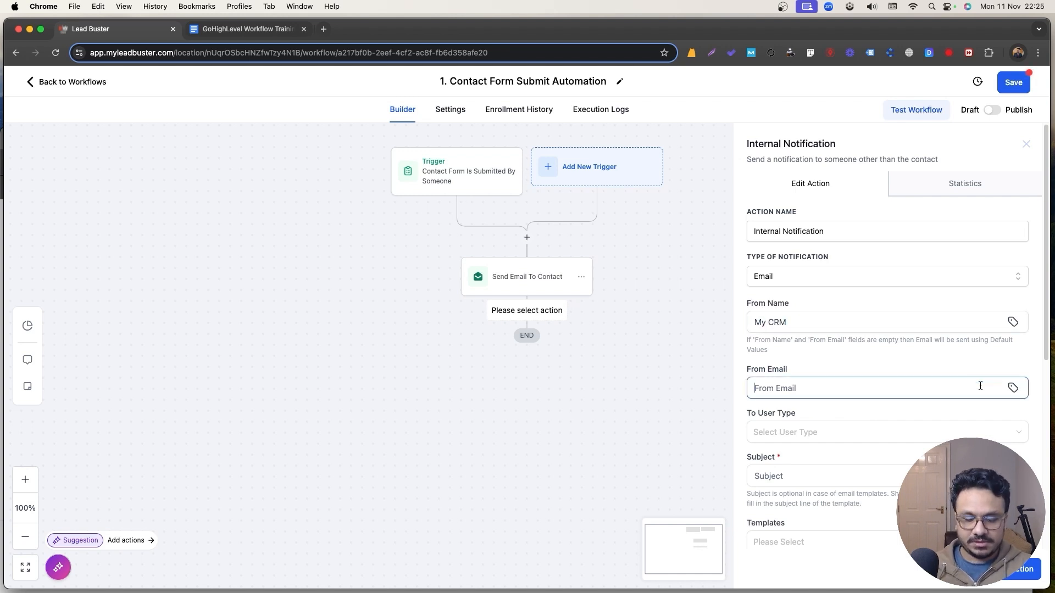
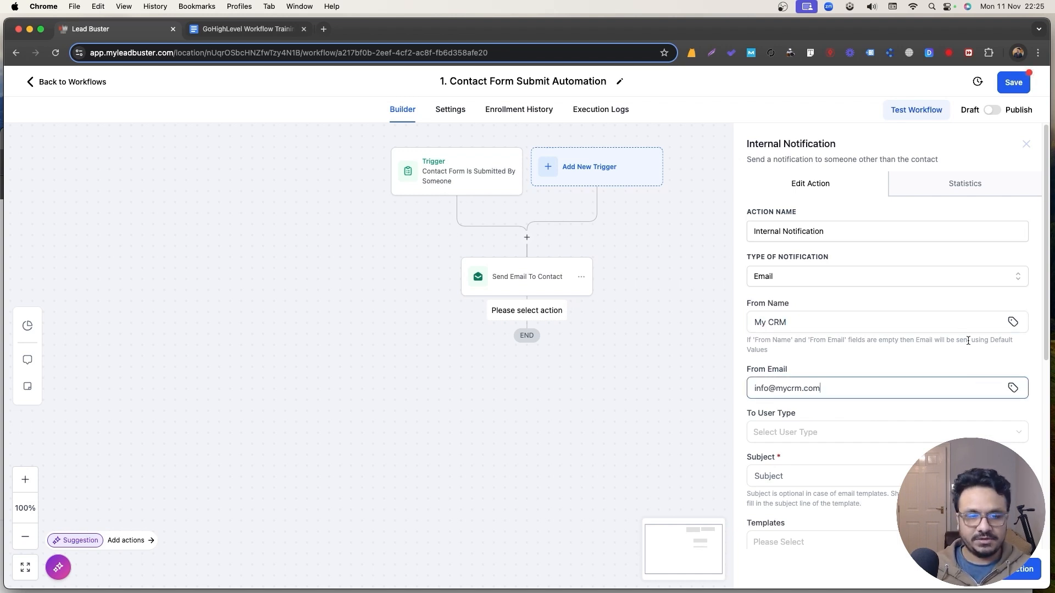
scroll(969, 341, down, 5)
click(821, 335)
text(N)
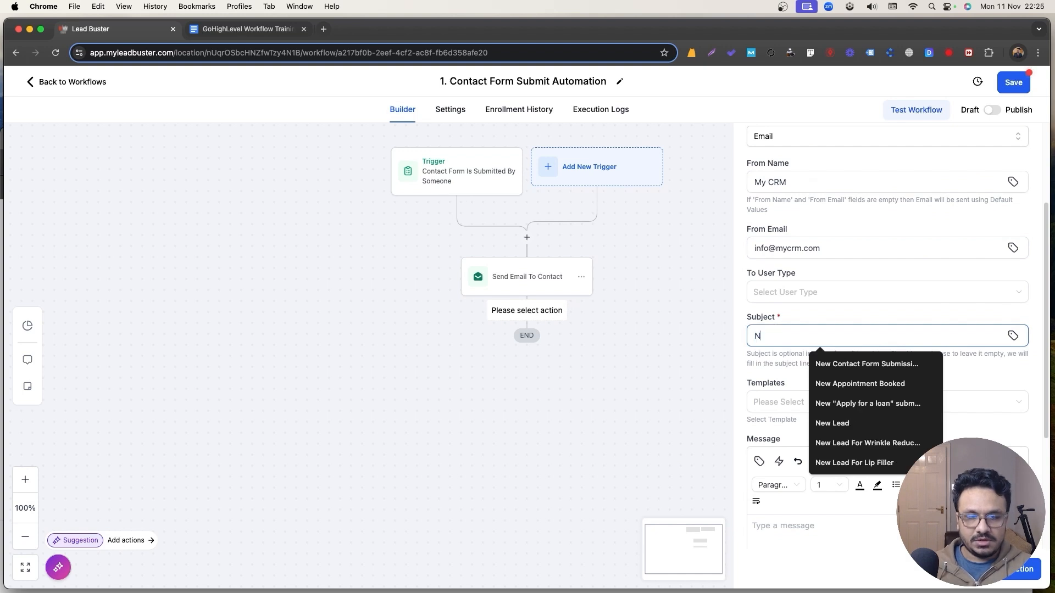
text(ew Contact Form Submission)
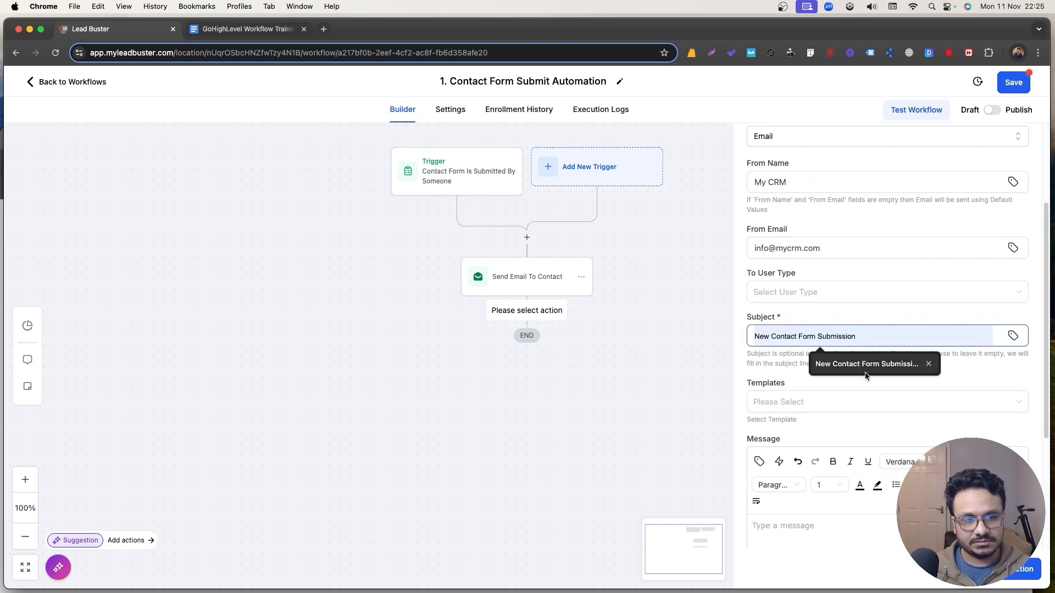
click(867, 370)
Write a message greeting the recipient, announcing 'New Contact Form Submitted By:' with Name, Email, Phone labels.
scroll(859, 390, down, 7)
click(841, 402)
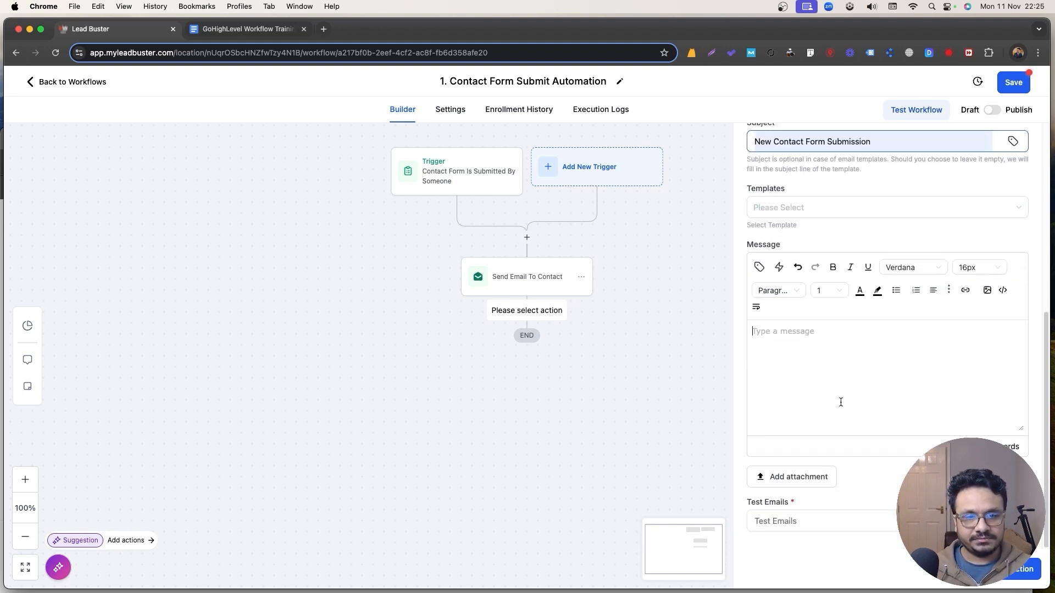
text(Hi Hasib)
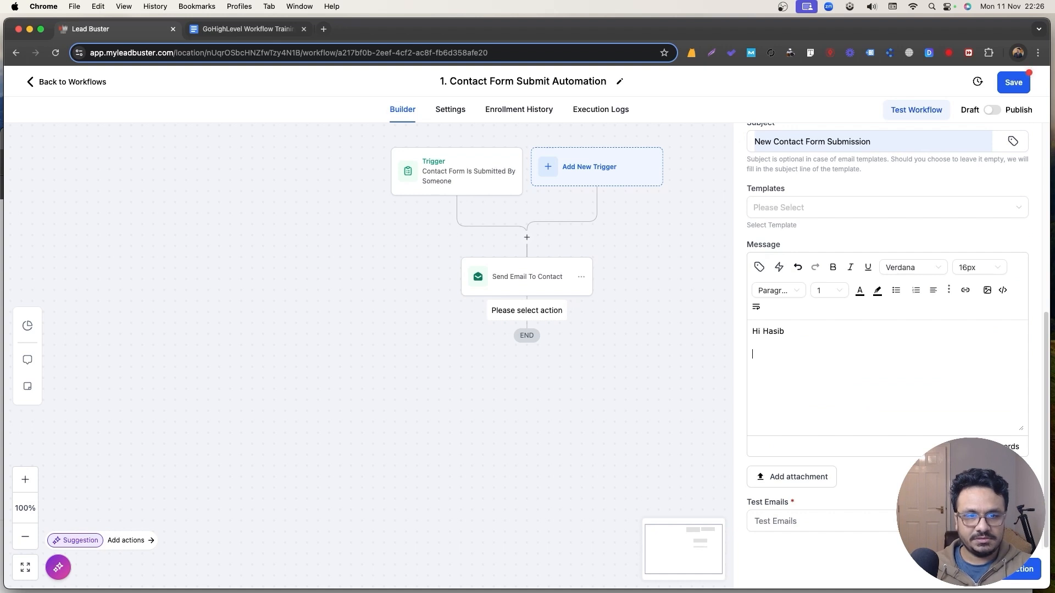
text(New Contact F)
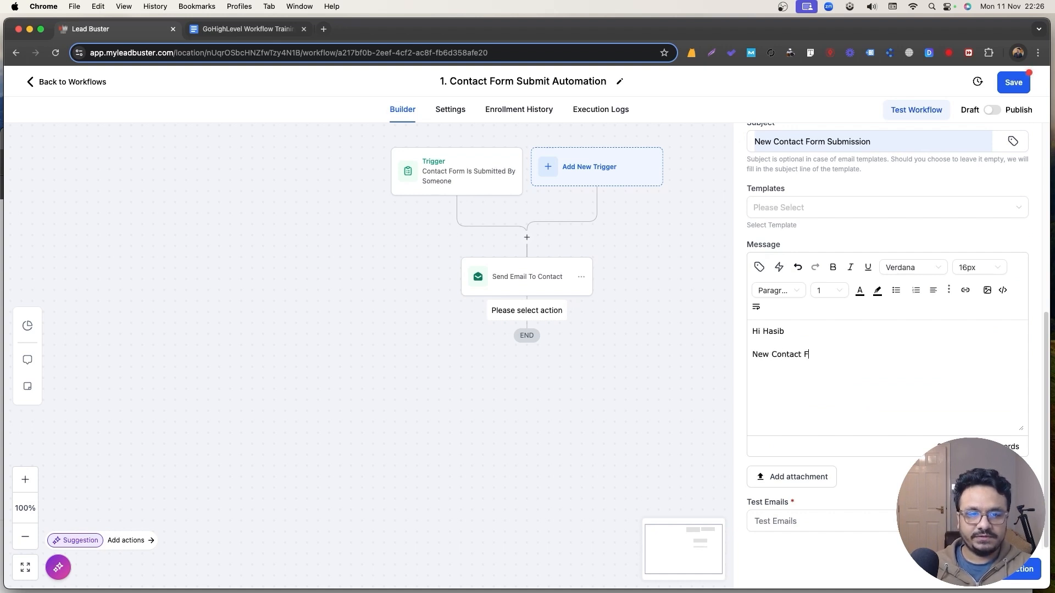
text(orm Submim)
key(BackSpace)
text(tted By:  )
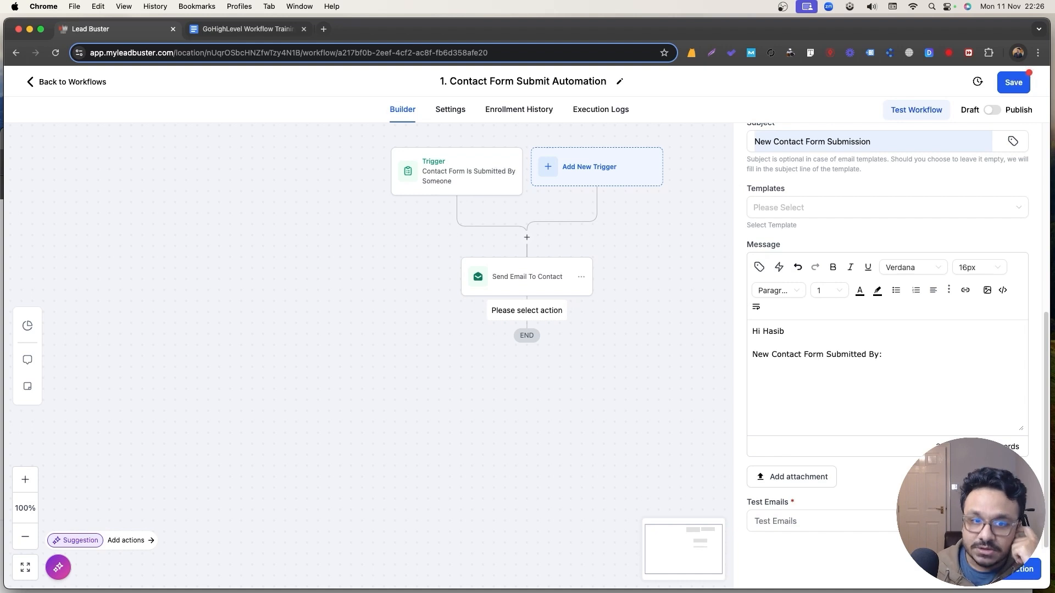
text(Name)
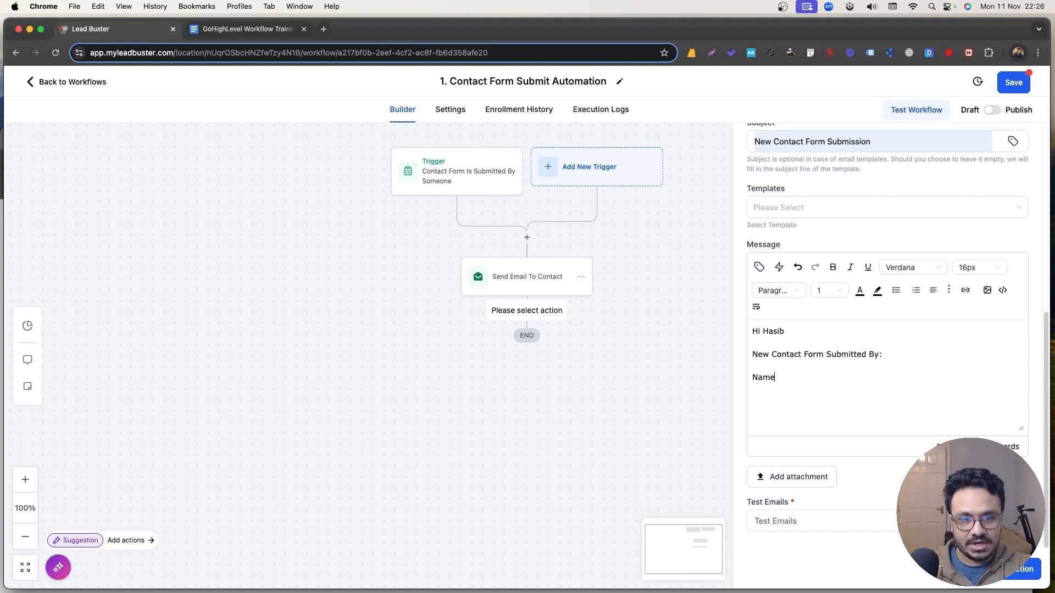
text(: Email: P)
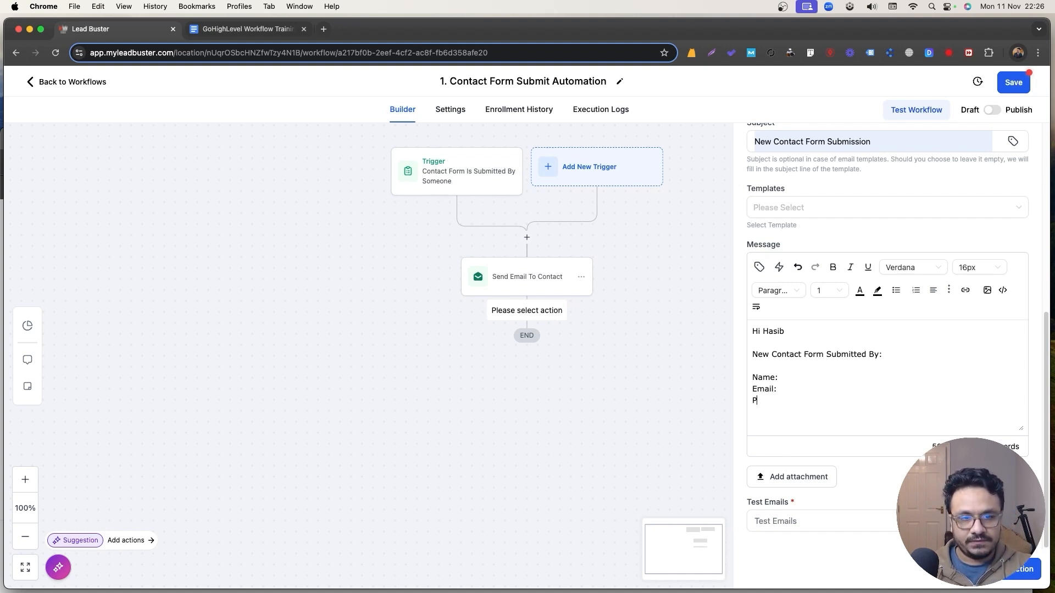
text(hone:)
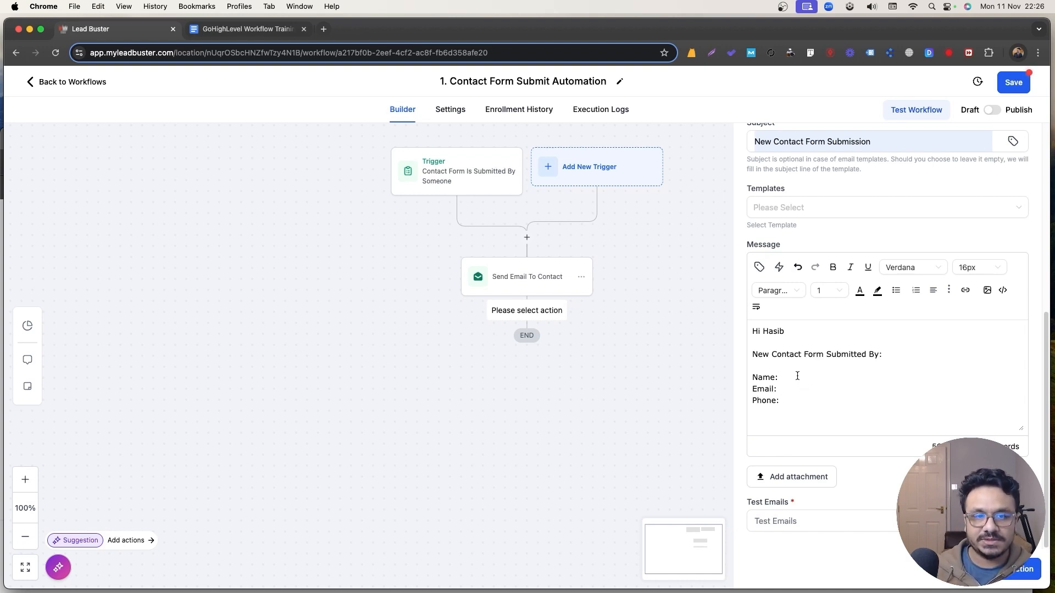
Insert the contact's full name, email and phone merge fields after their labels.
click(759, 267)
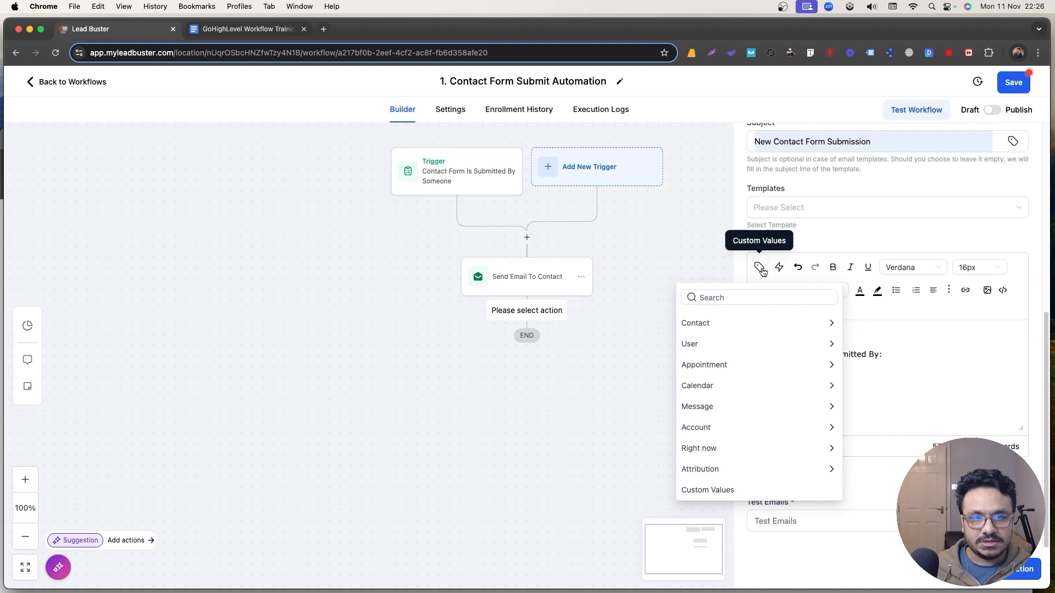
click(748, 327)
click(714, 347)
click(800, 386)
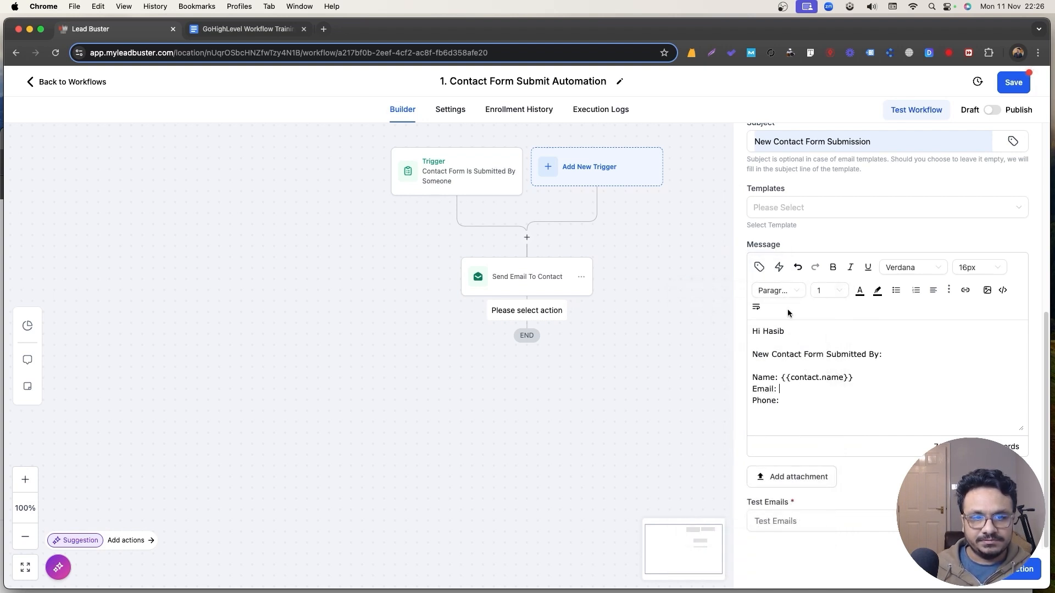
click(758, 267)
click(694, 402)
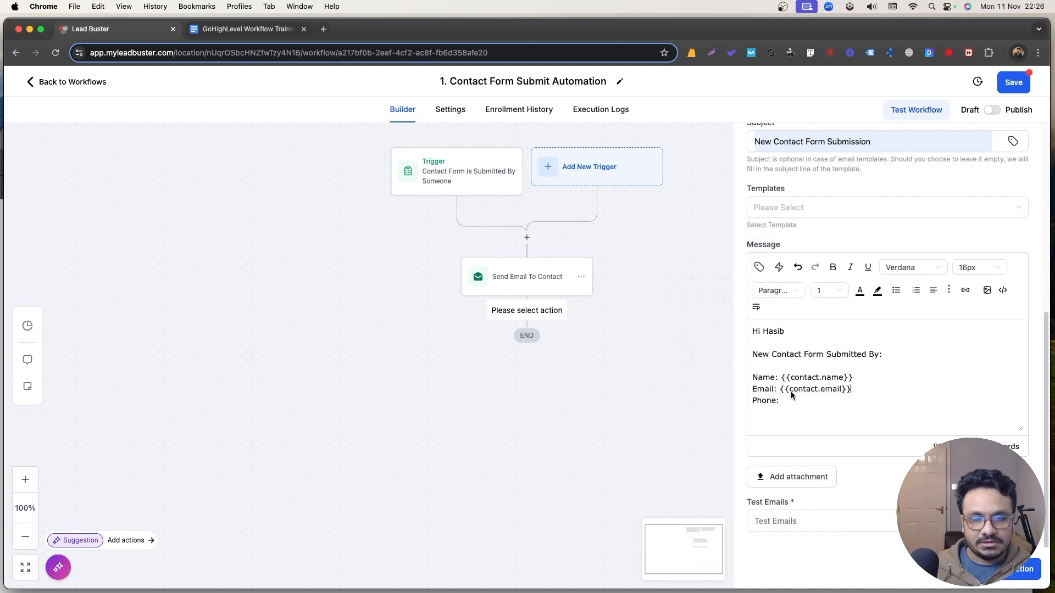
click(759, 267)
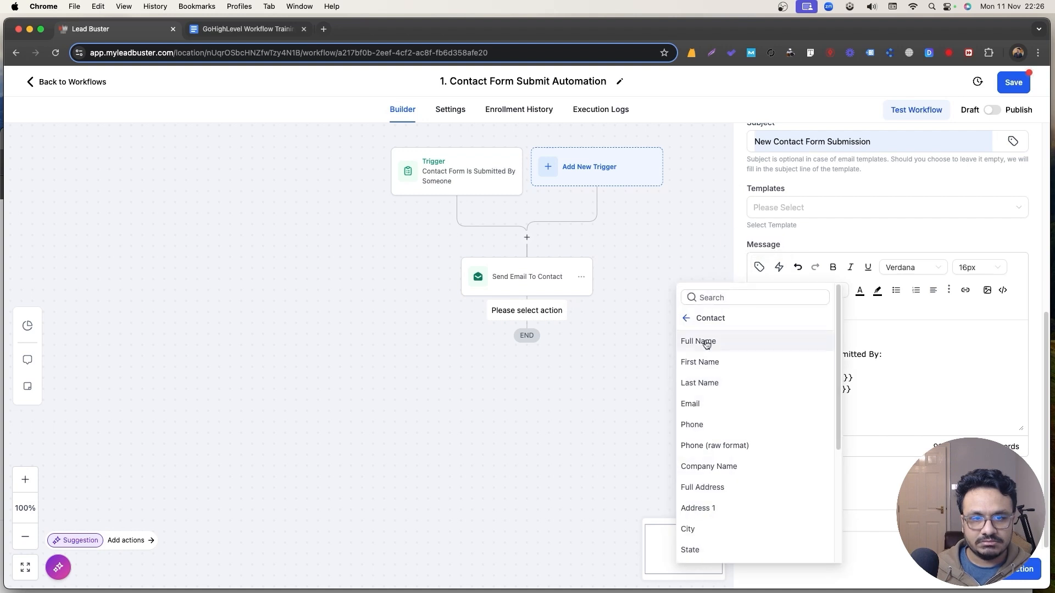
click(694, 424)
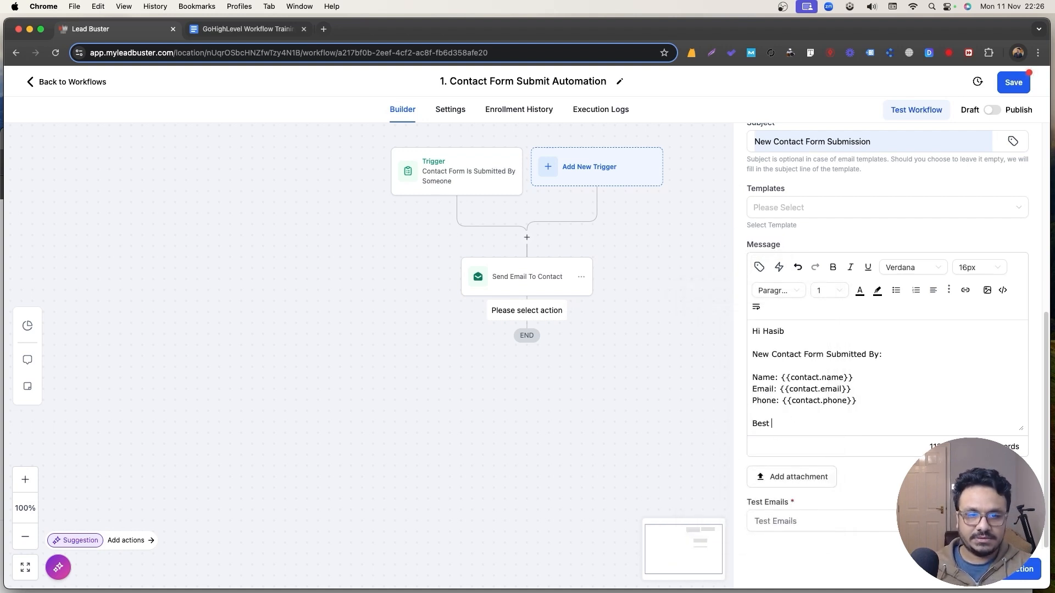
Sign off the notification with 'Regards' and 'My CRM'.
text(Regards)
key(Return)
text(M)
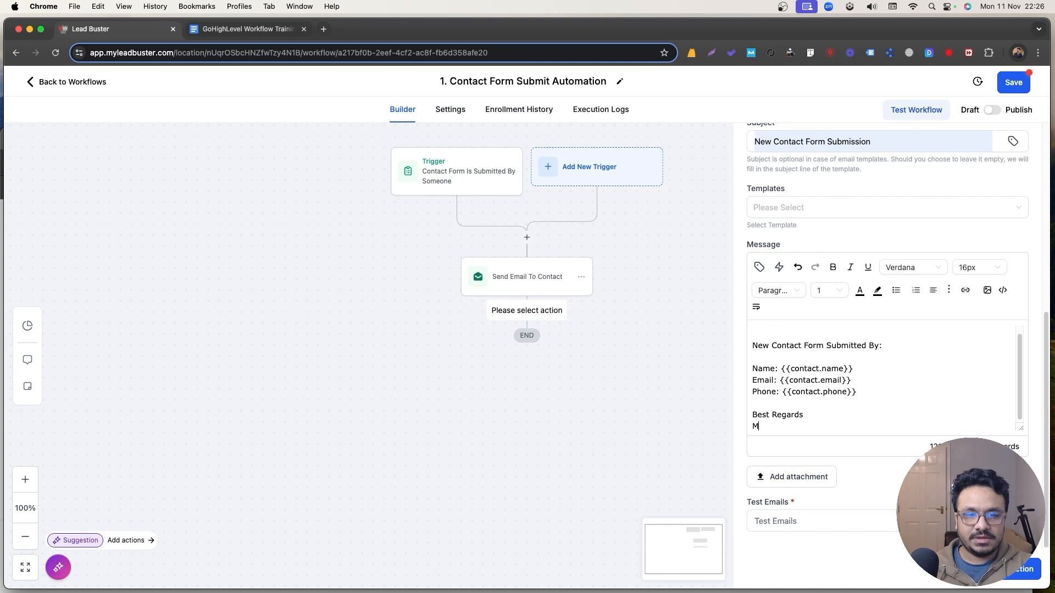
text(y CR)
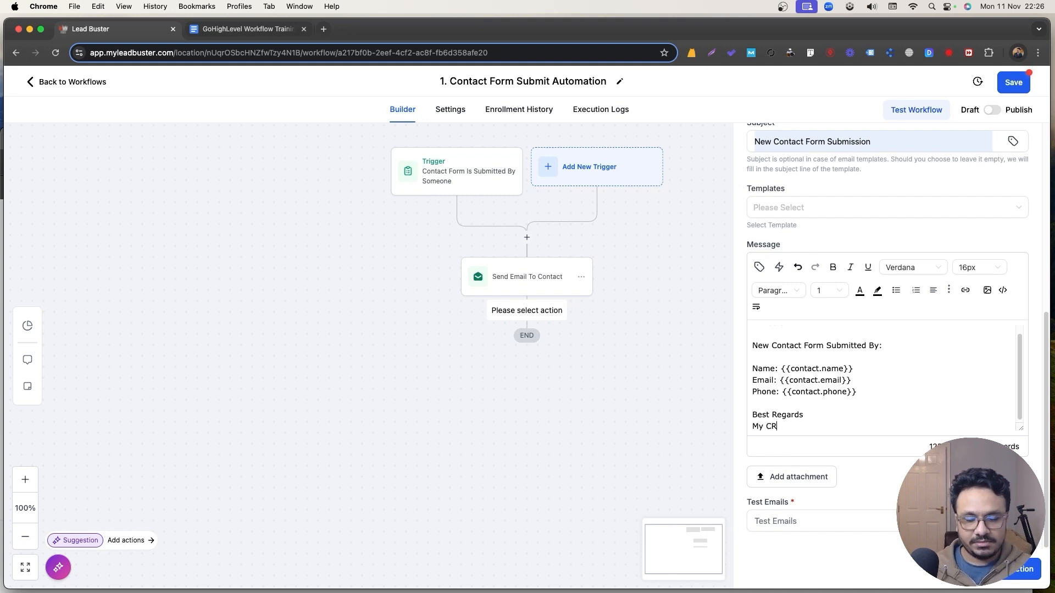
text(mM)
key(Down)
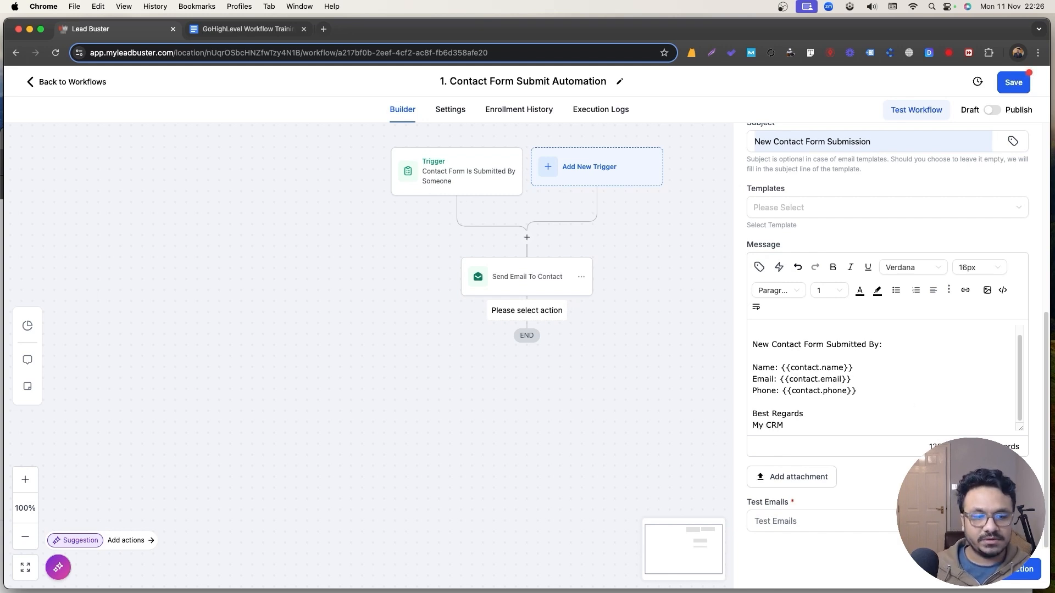
scroll(887, 311, up, 10)
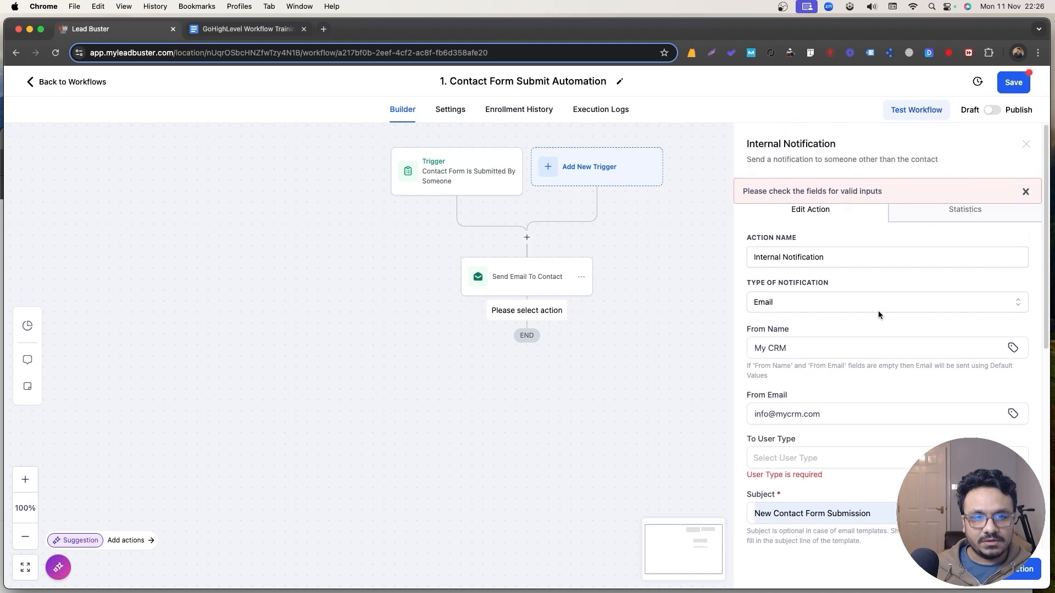
Set the notification's To User Type to Custom Email and enter the recipient address.
scroll(878, 311, down, 5)
click(790, 217)
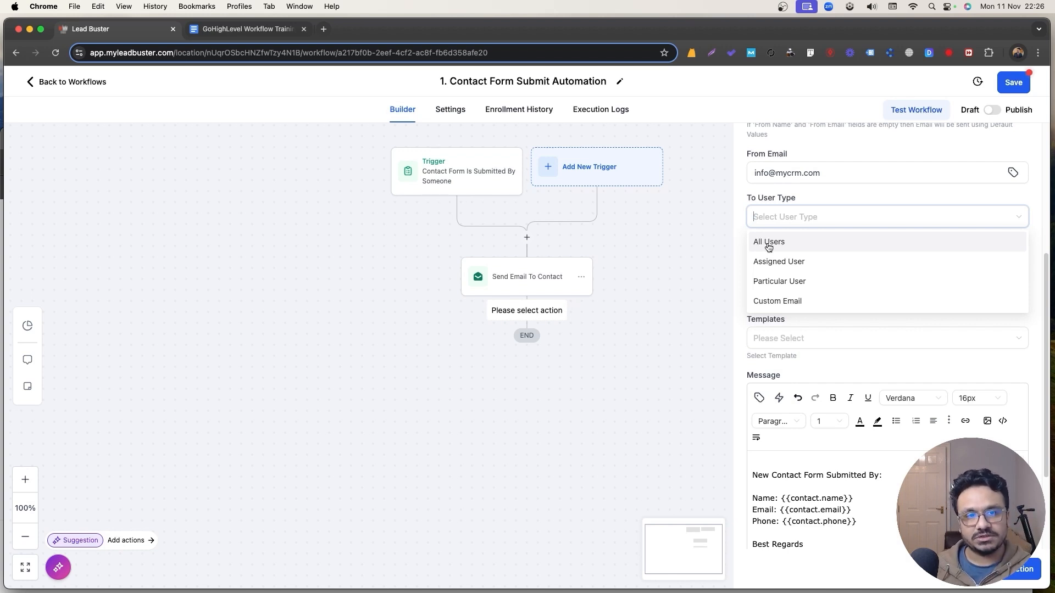
click(786, 282)
click(787, 262)
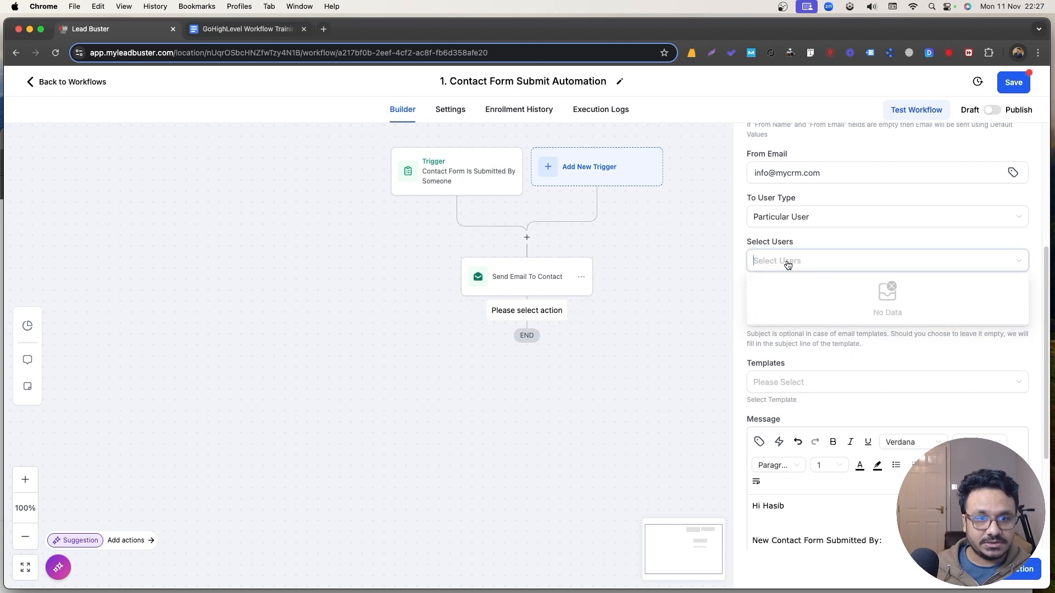
click(806, 240)
click(799, 261)
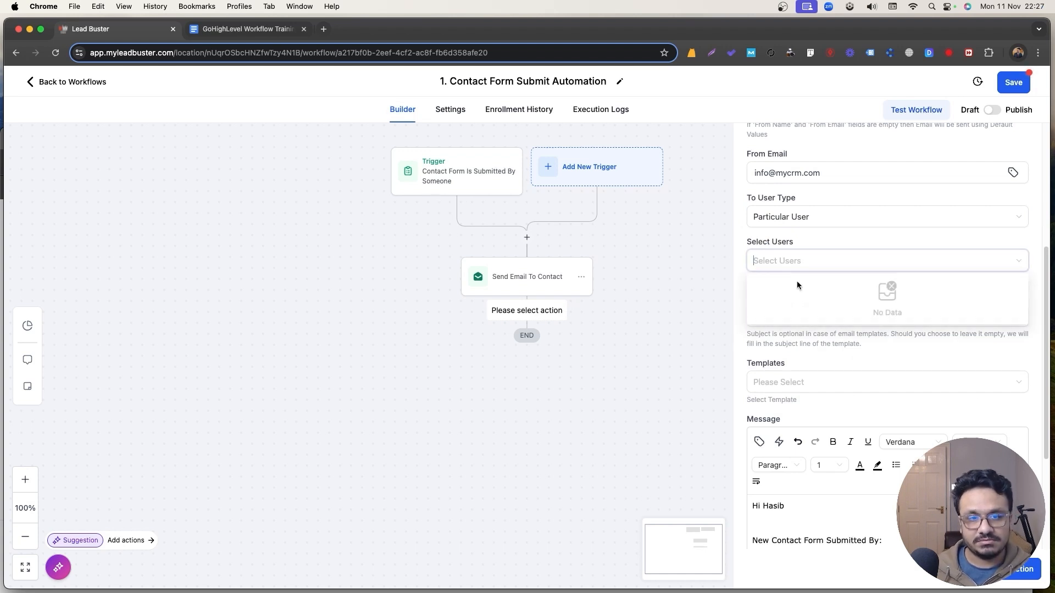
click(799, 225)
click(786, 302)
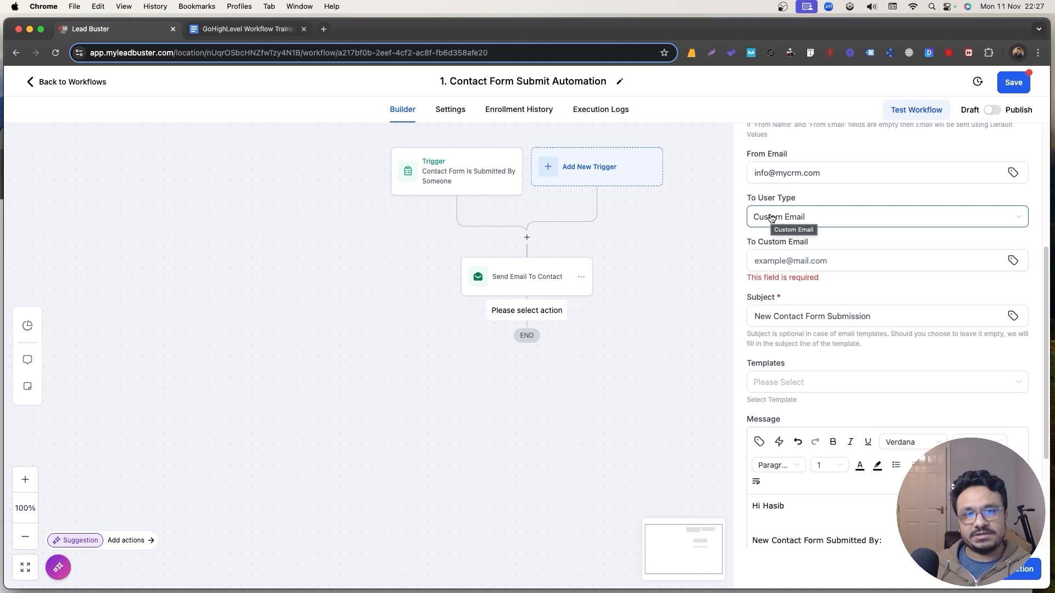
click(782, 266)
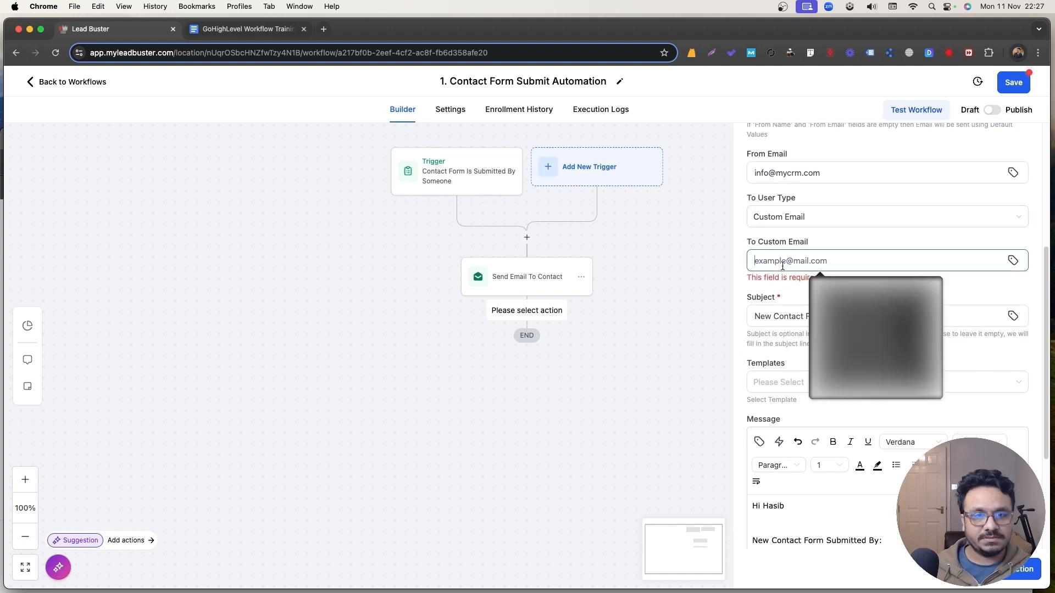
click(857, 216)
click(862, 212)
click(845, 255)
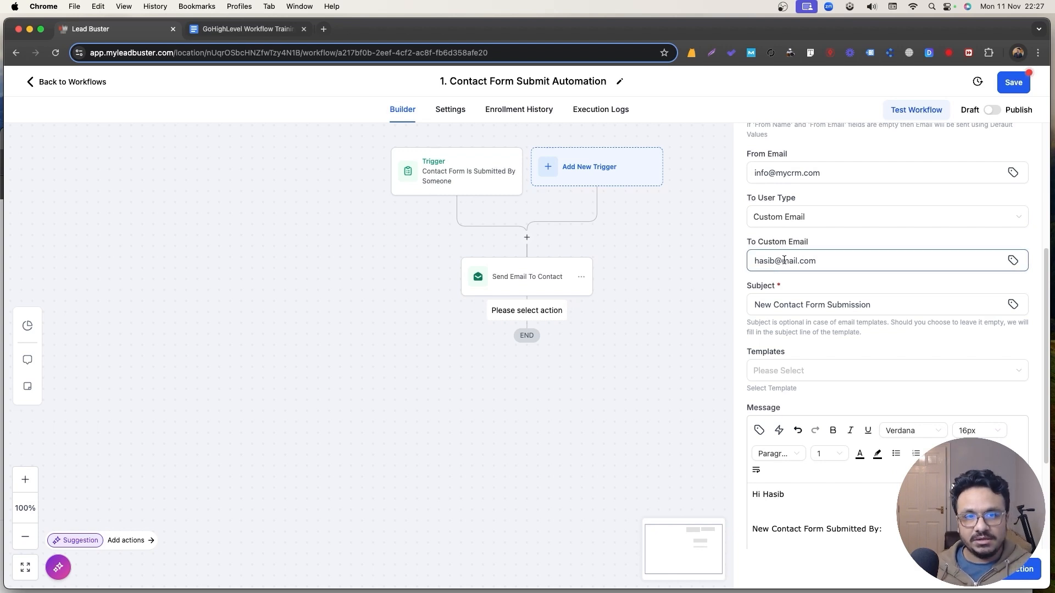
scroll(784, 260, up, 1)
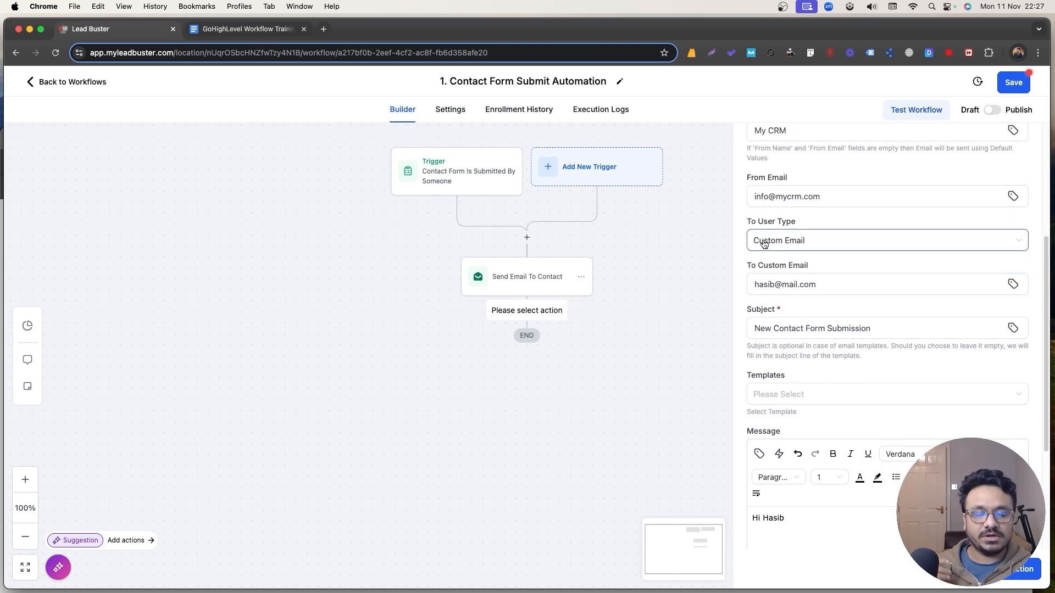
scroll(769, 250, up, 4)
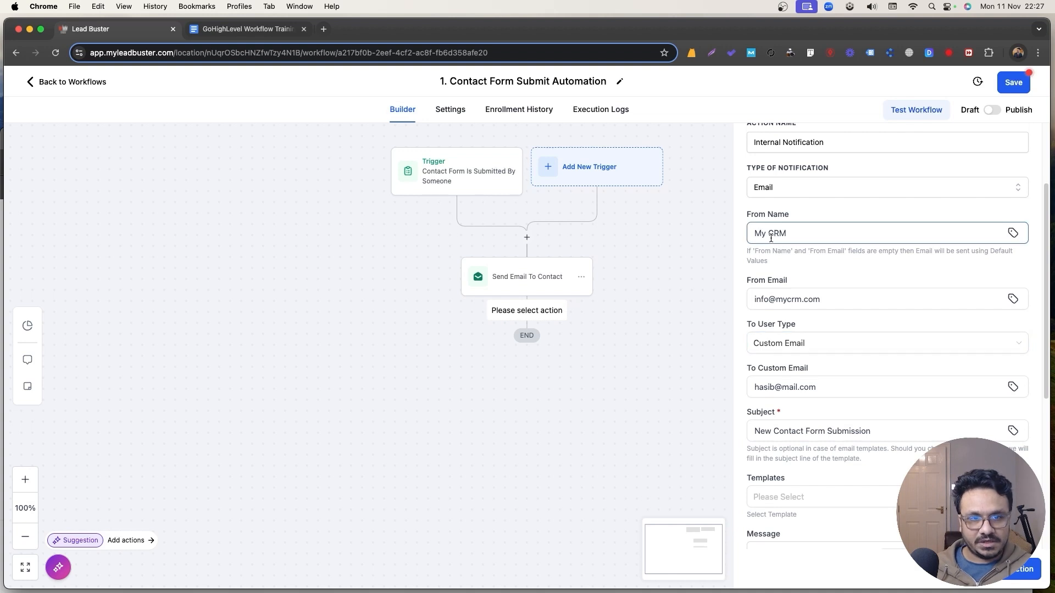
scroll(832, 365, down, 10)
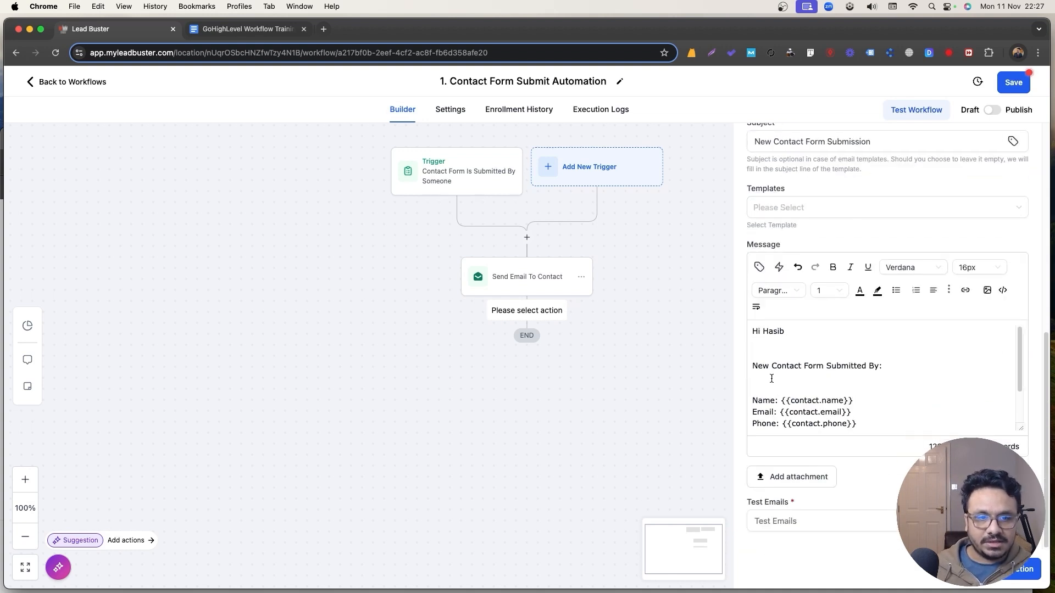
Delete the extra blank lines around 'Submitted By:' in the notification message.
click(789, 351)
key(BackSpace)
key(Down)
key(Down)
key(BackSpace)
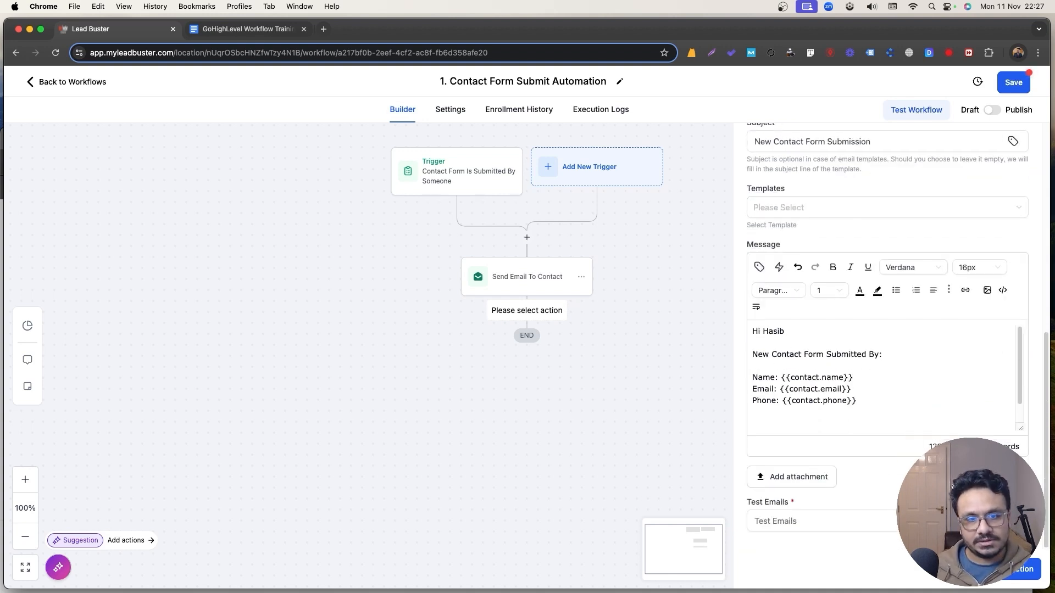
text(Best Regards My CRM)
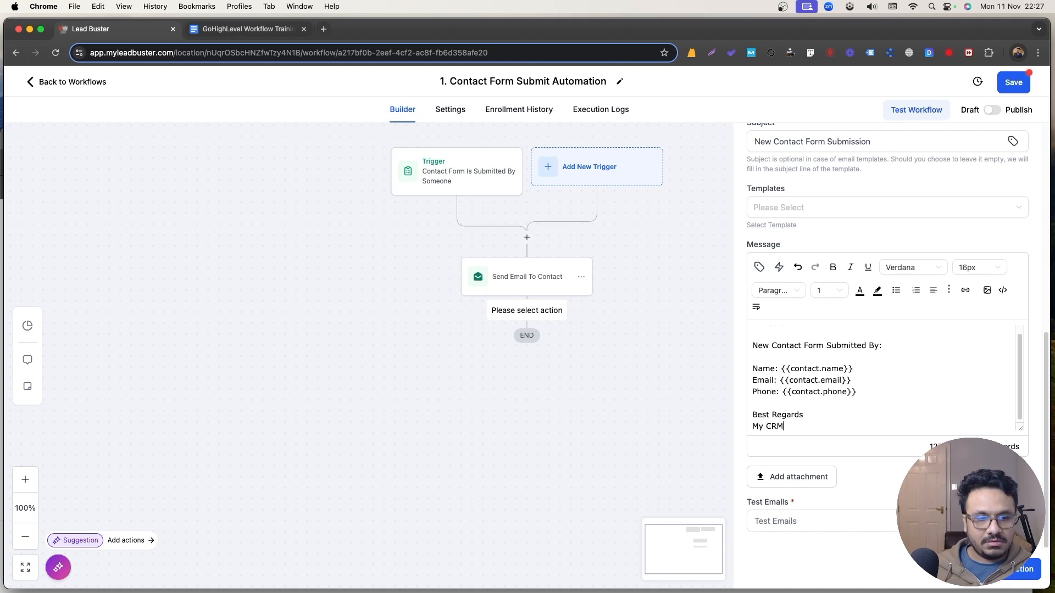
Save the notification step renamed 'Notification To' plus the recipient's name, save the workflow, and return to the list.
click(1021, 570)
click(496, 354)
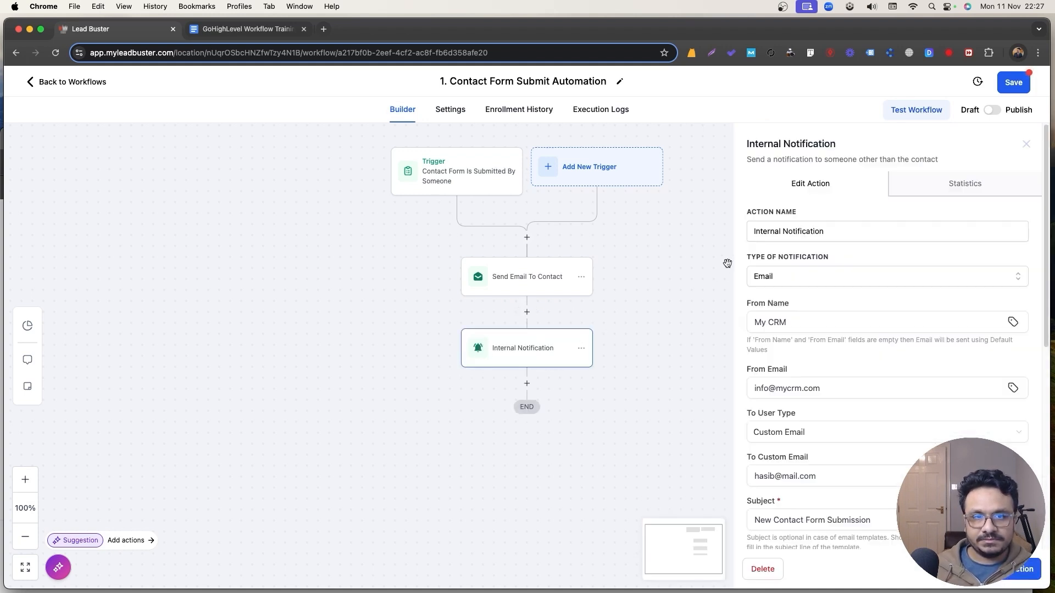
click(755, 231)
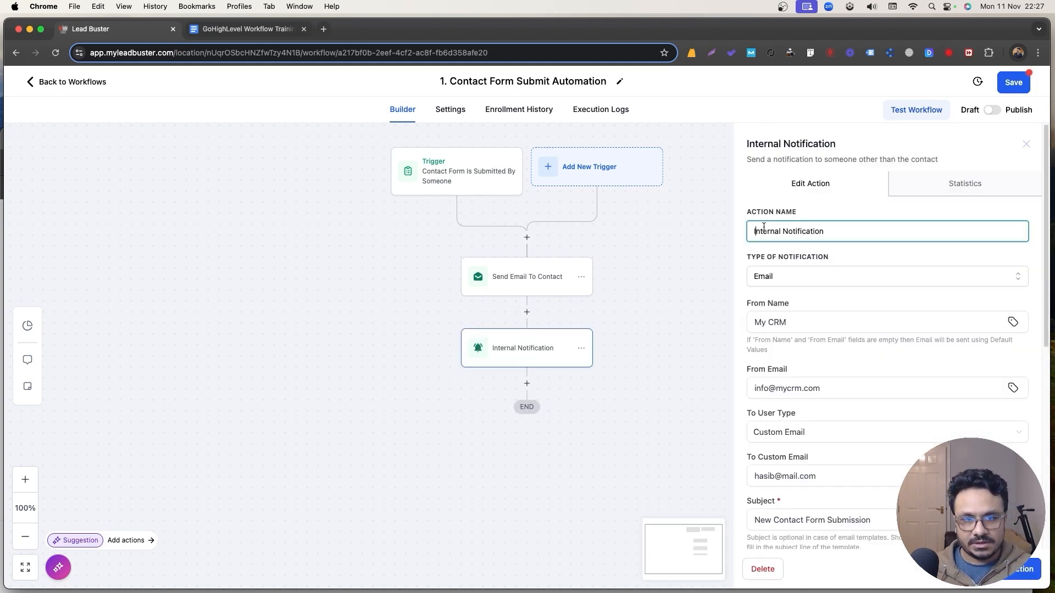
key(super+a)
text(Noti)
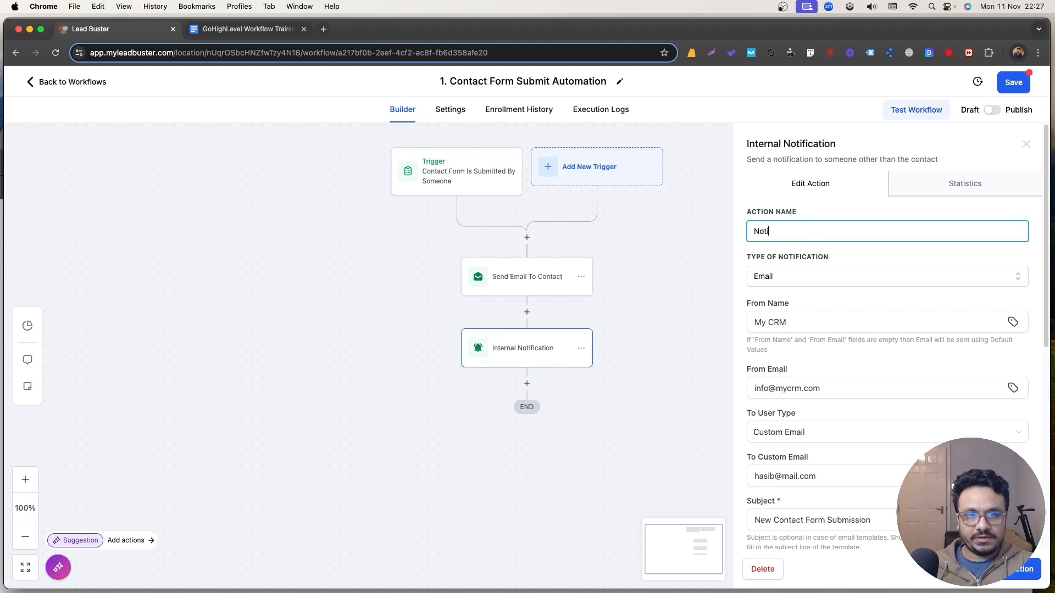
text(fication To Hasib)
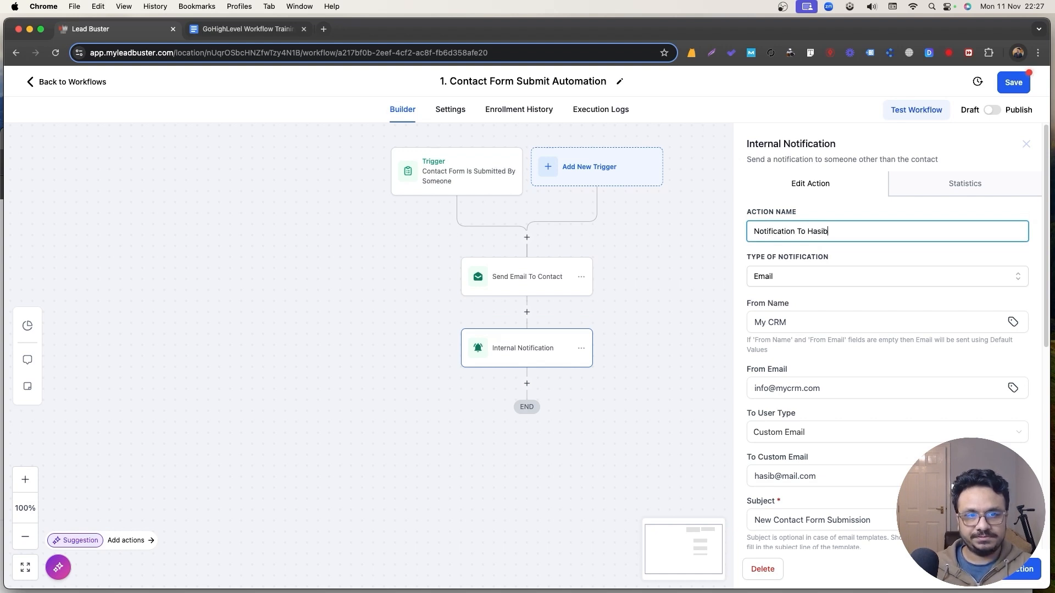
click(546, 317)
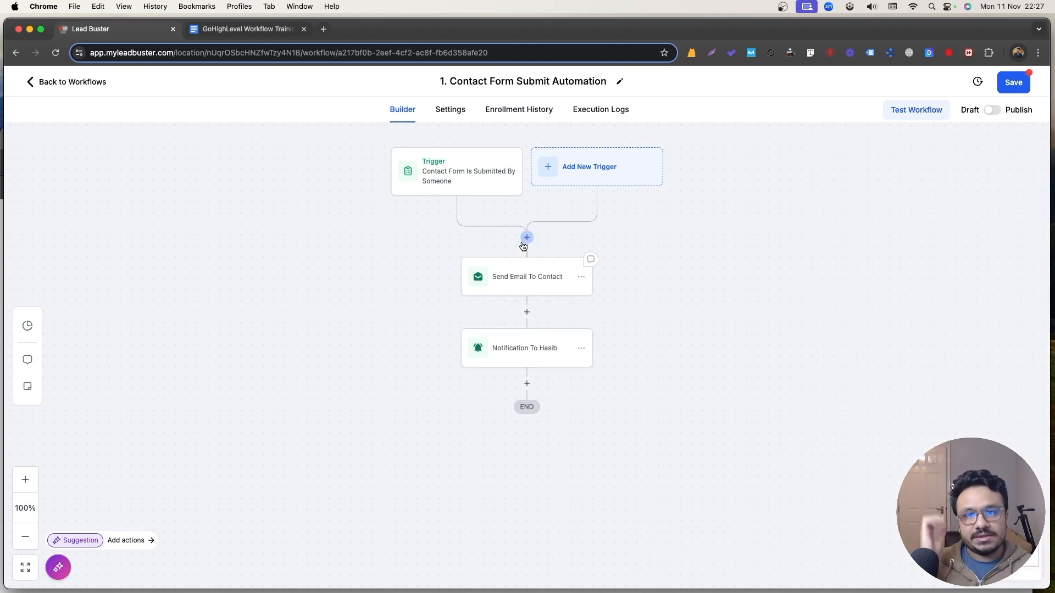
click(1020, 87)
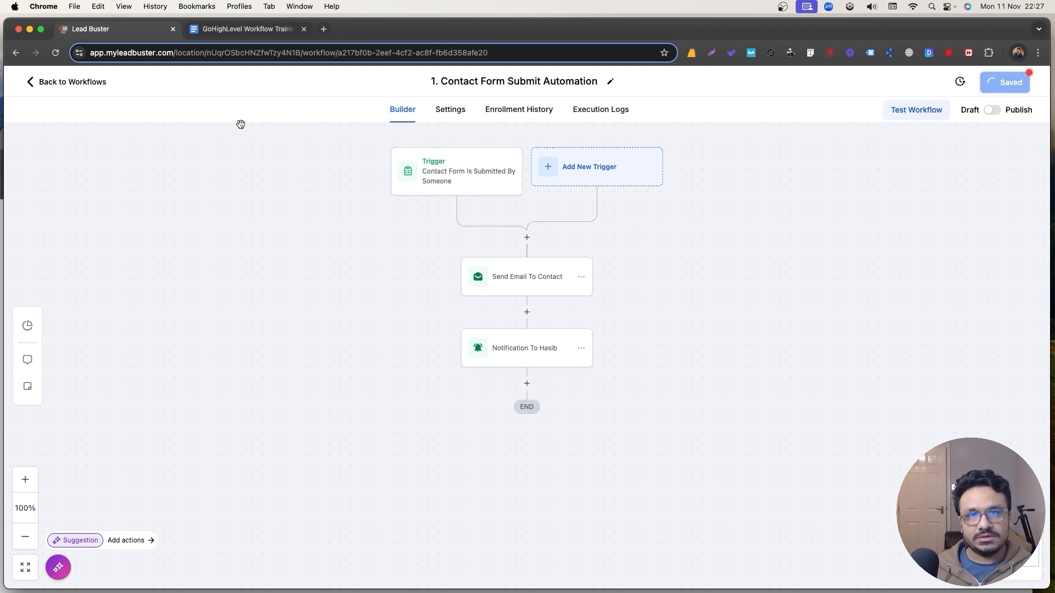
click(87, 83)
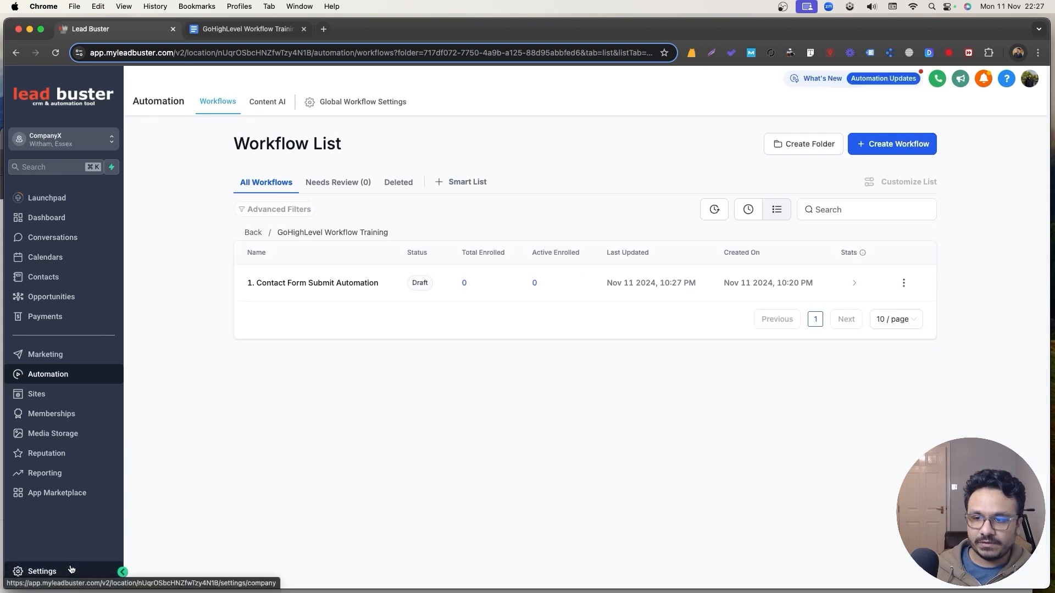
Add a new employee in Settings > My Staff with first name, last name and email, then return to workflows.
click(82, 571)
click(33, 303)
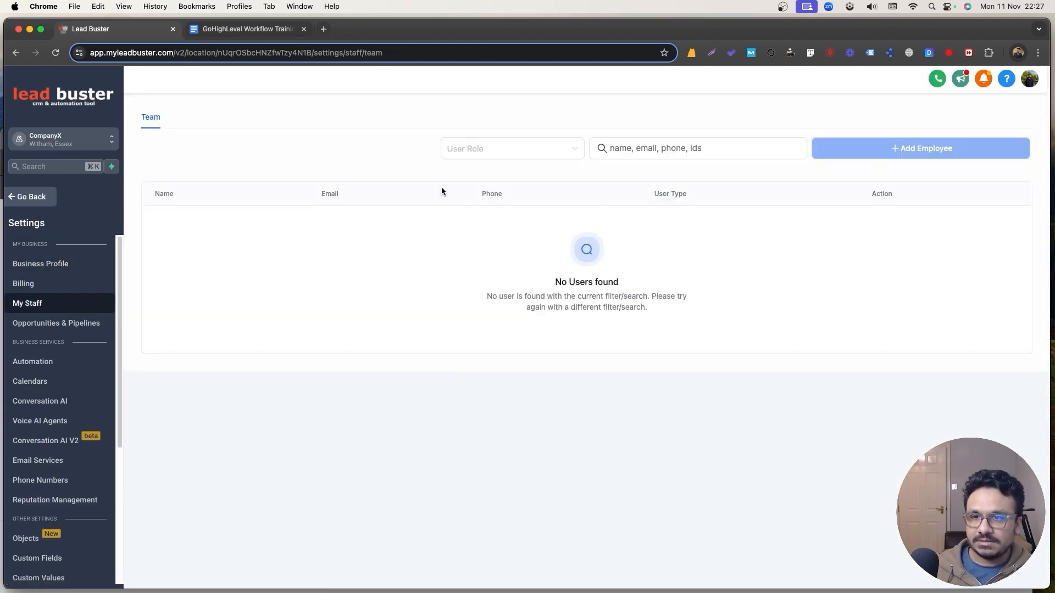
click(828, 159)
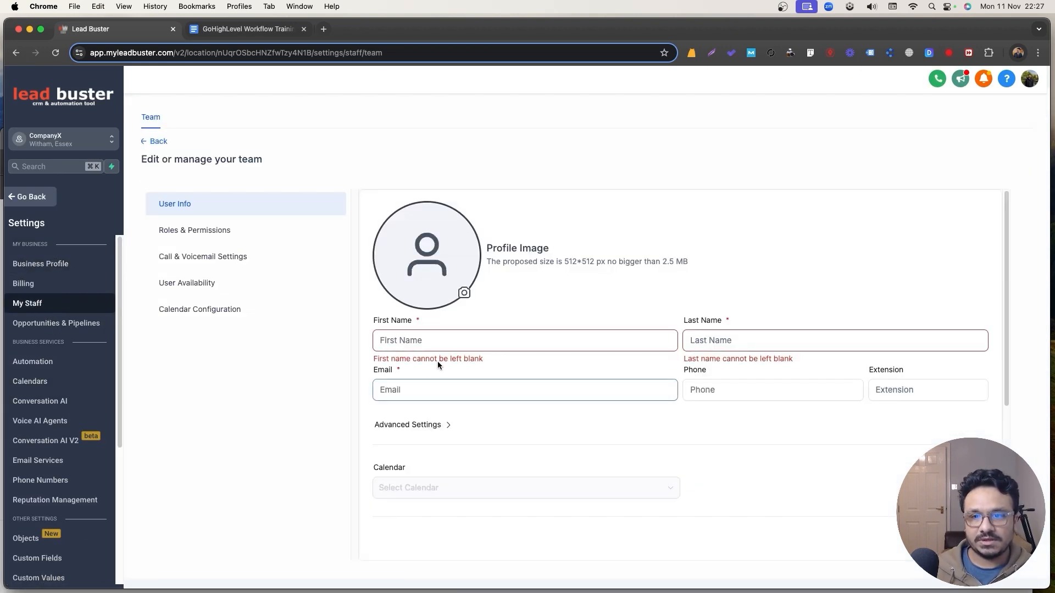
click(442, 340)
text(John)
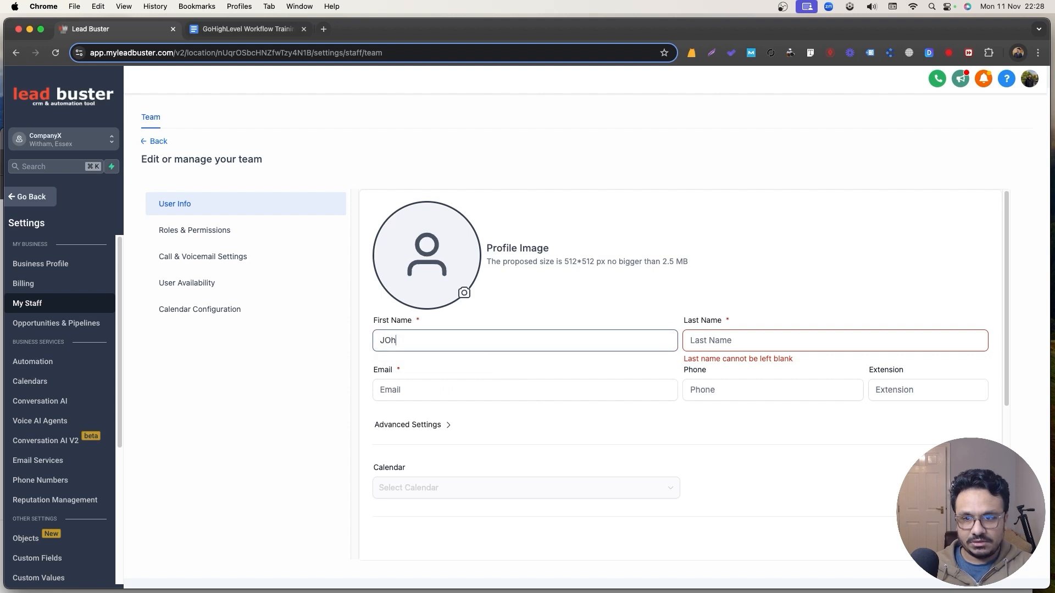
key(Tab)
text(Does)
key(Tab)
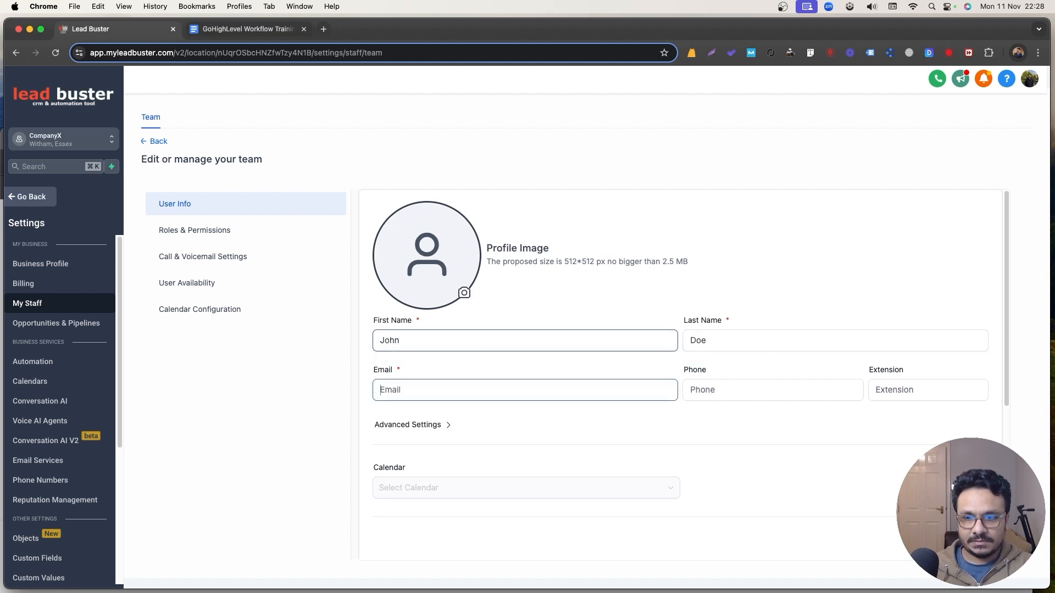
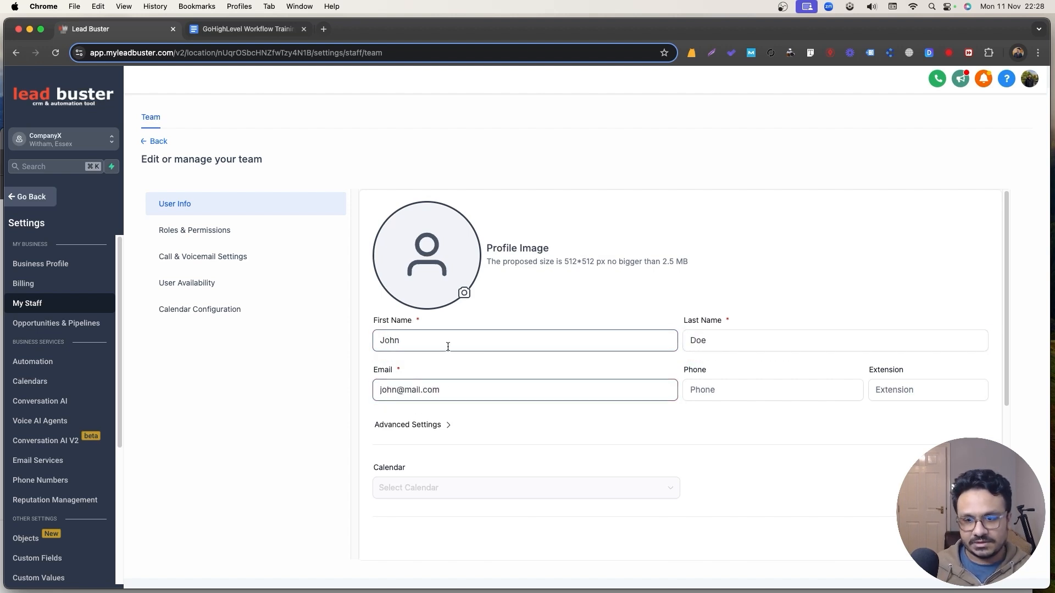
click(966, 541)
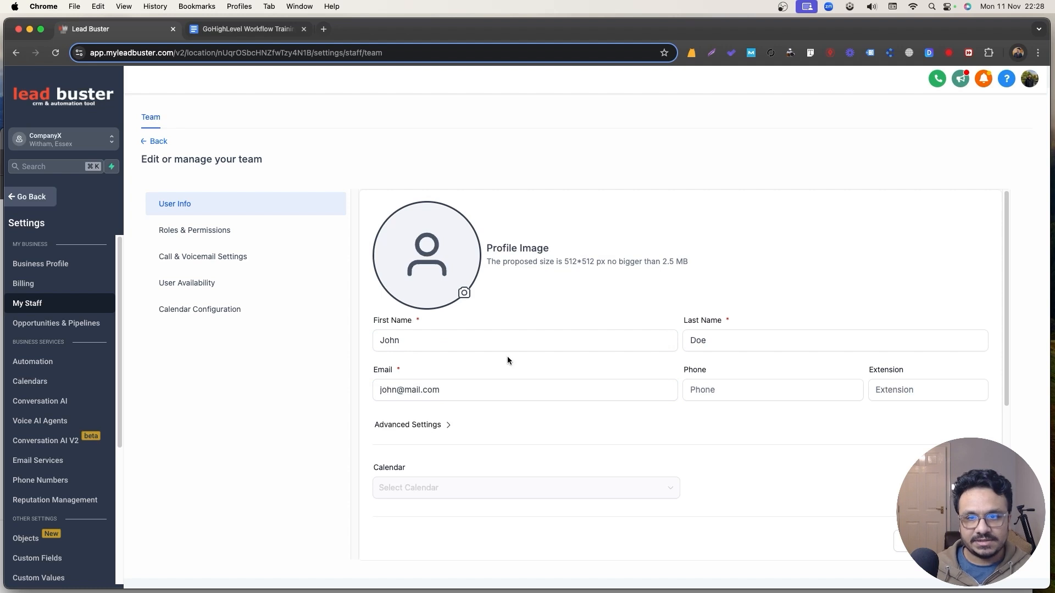
click(149, 142)
click(48, 201)
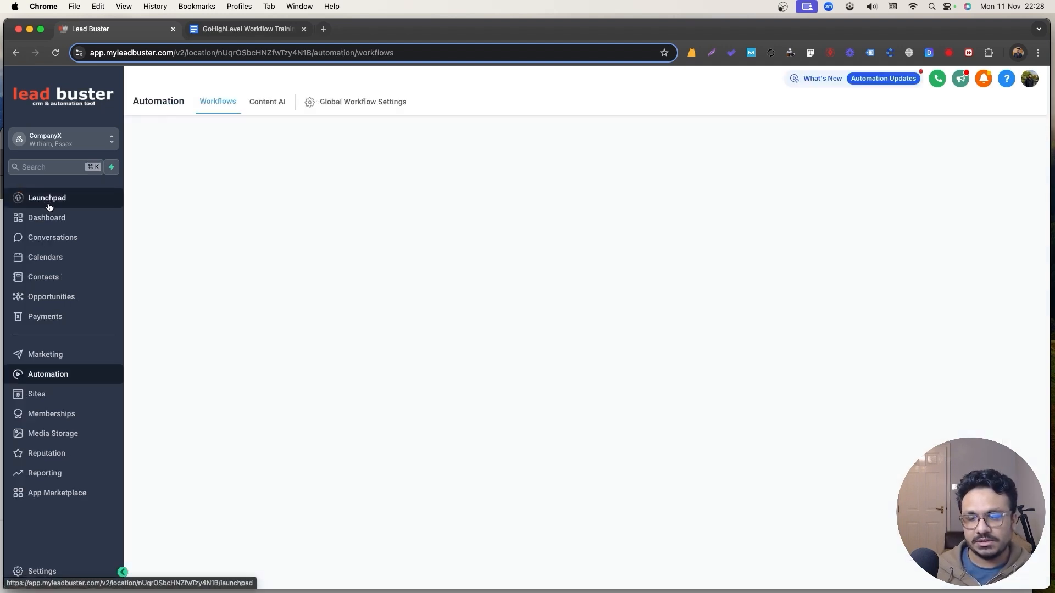
Open the notification step of Contact Form Submit Automation in the GoHighLevel Workflow Training folder.
click(297, 291)
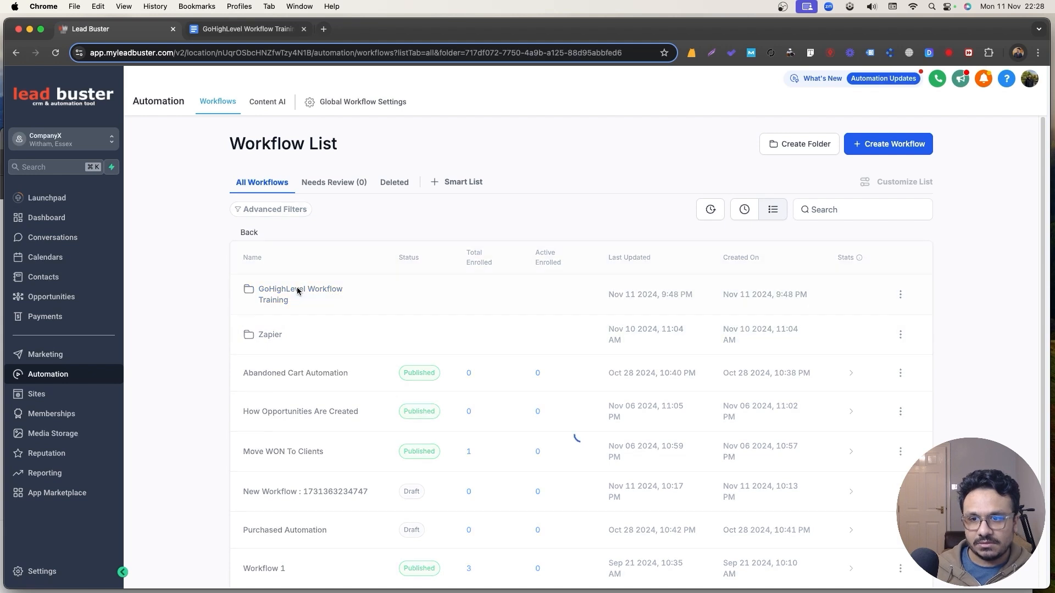
click(296, 286)
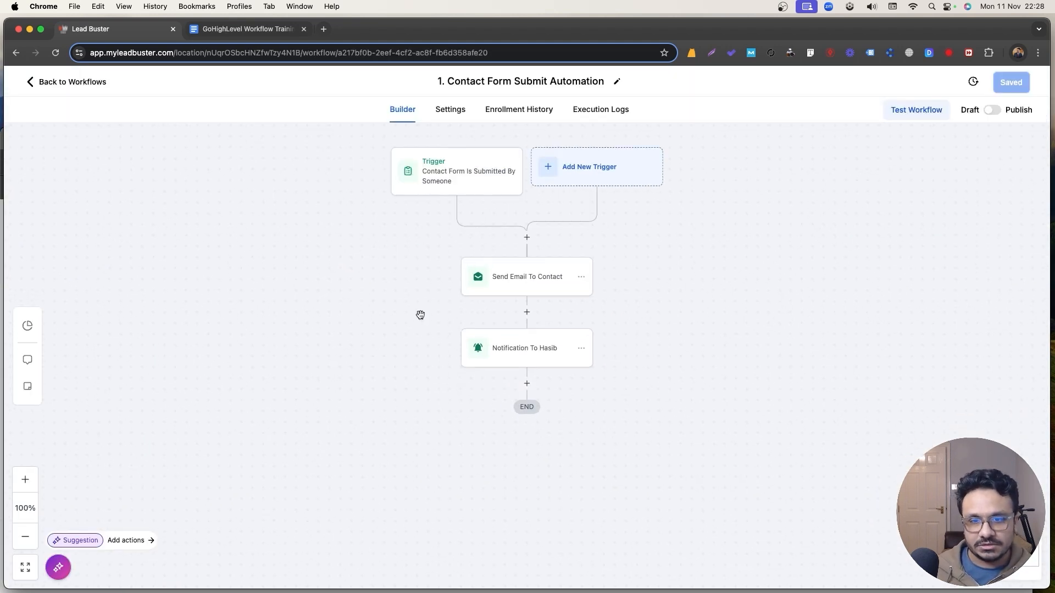
click(535, 349)
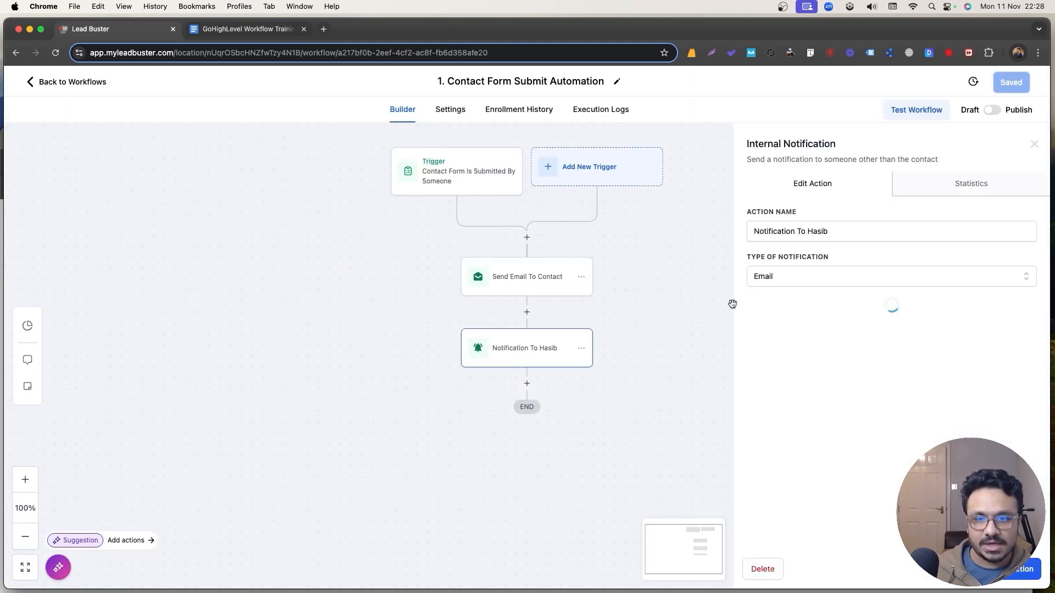
Set the notification's To User Type to Assigned User and save the action.
scroll(818, 351, down, 3)
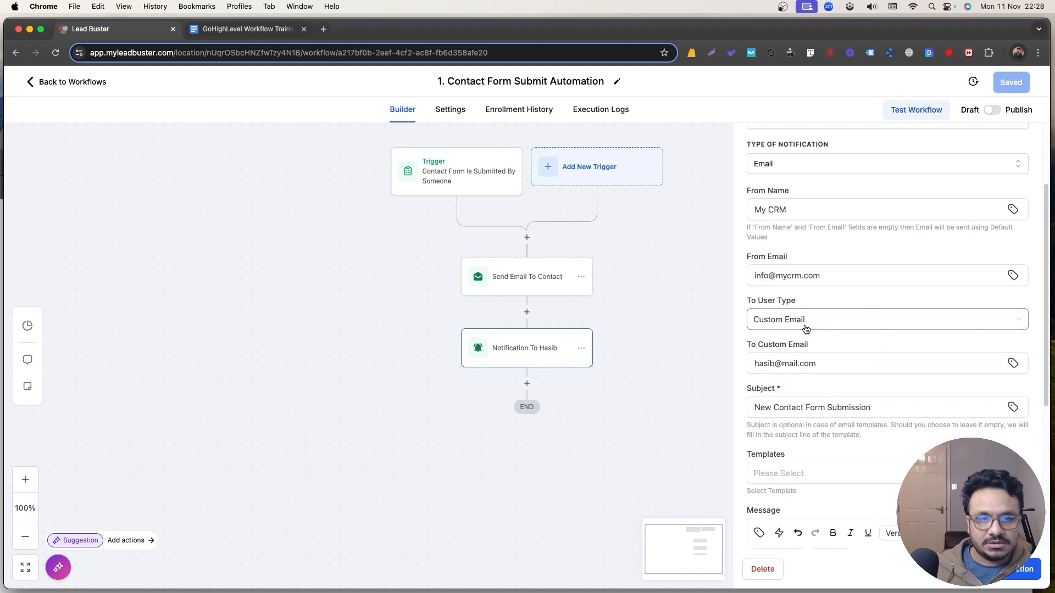
click(805, 326)
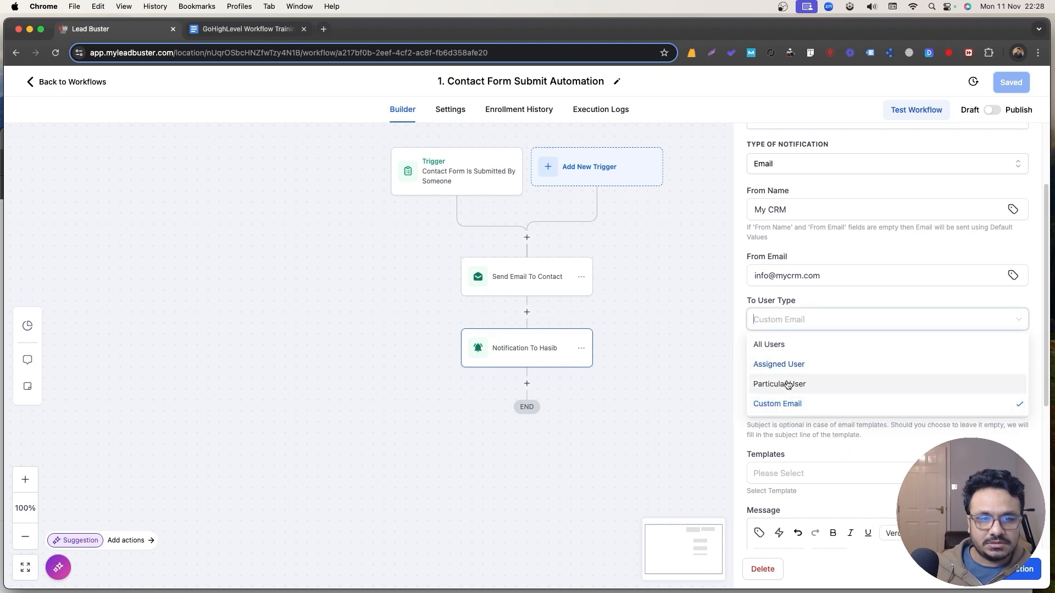
click(788, 384)
click(784, 366)
click(784, 386)
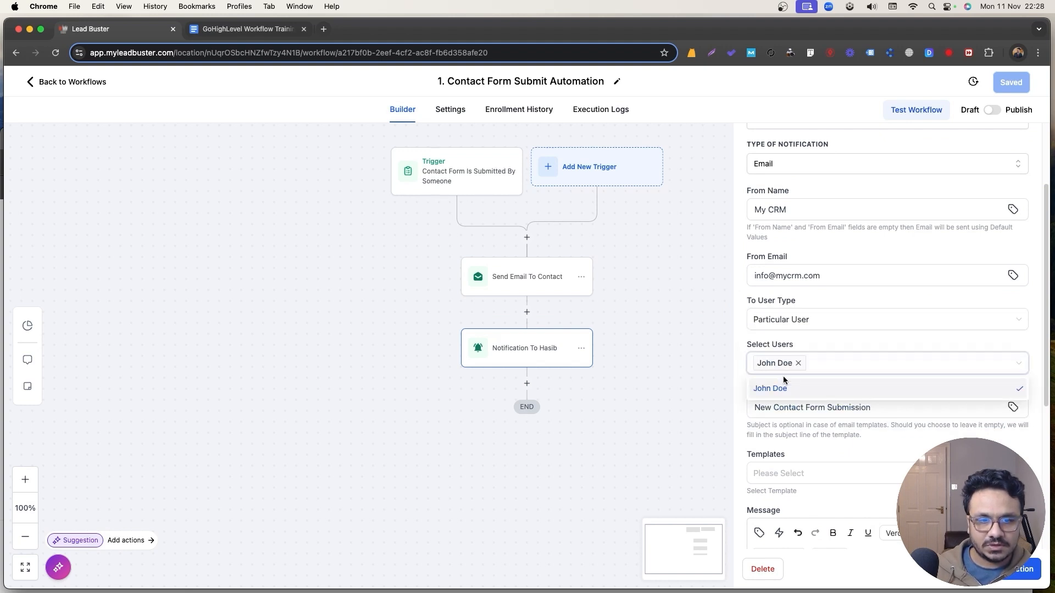
click(781, 369)
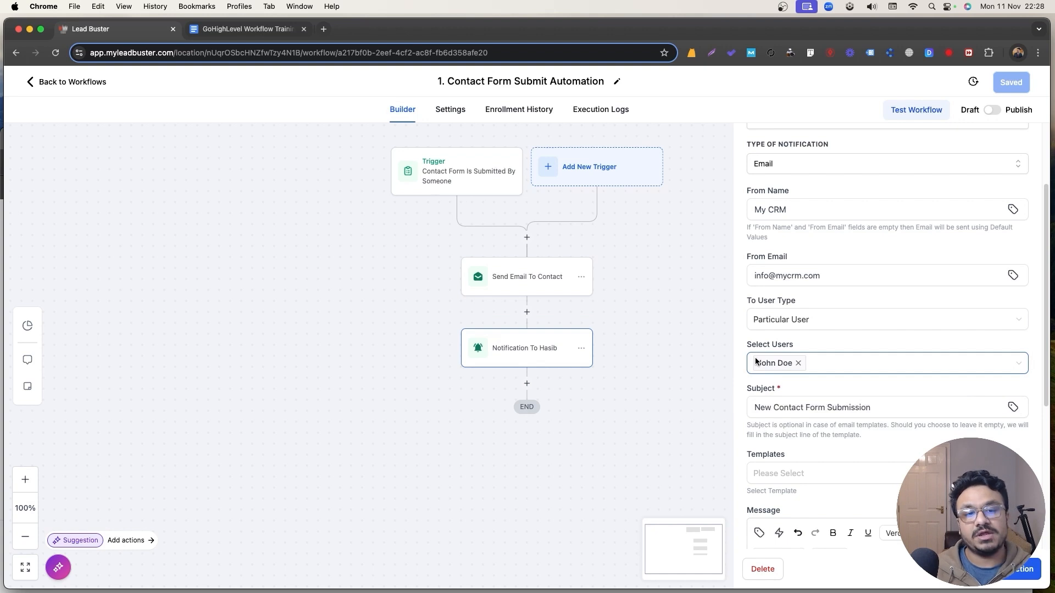
click(799, 365)
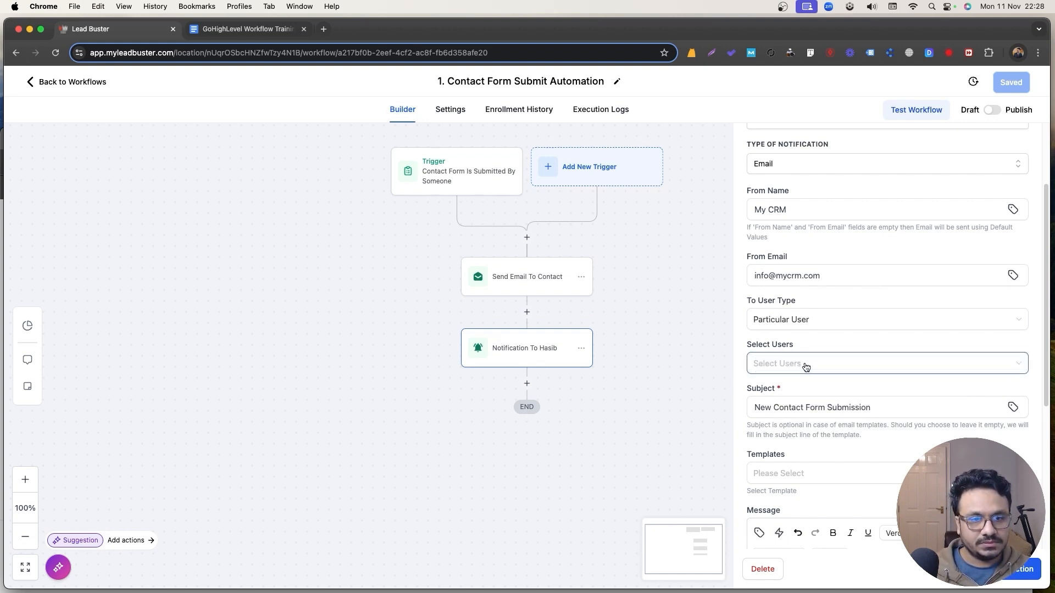
click(803, 323)
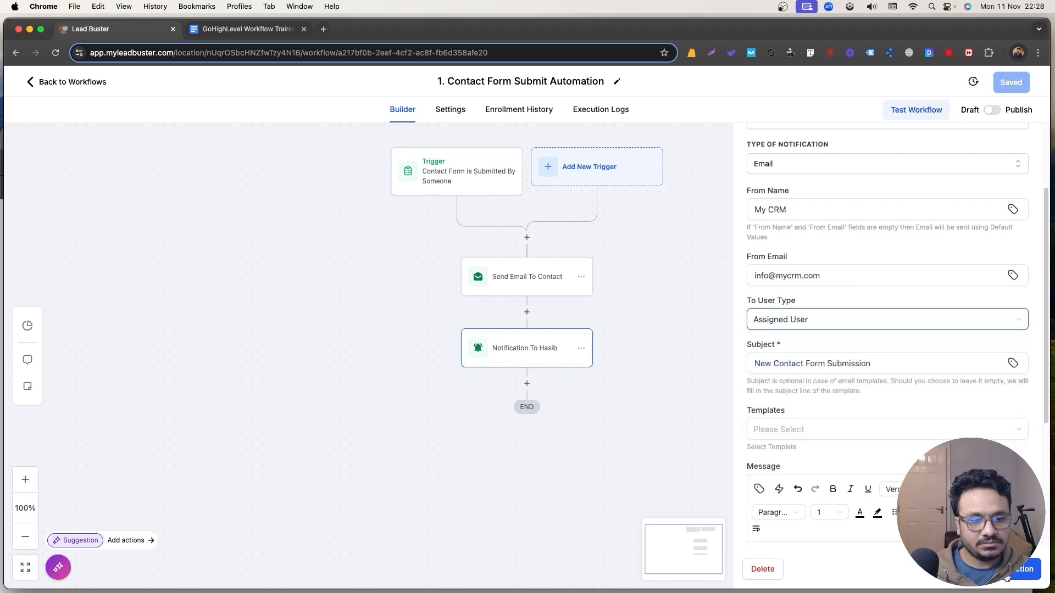
click(681, 307)
Insert an Assign To User step for the new staff user before Send Email To Contact, and save the workflow.
click(527, 237)
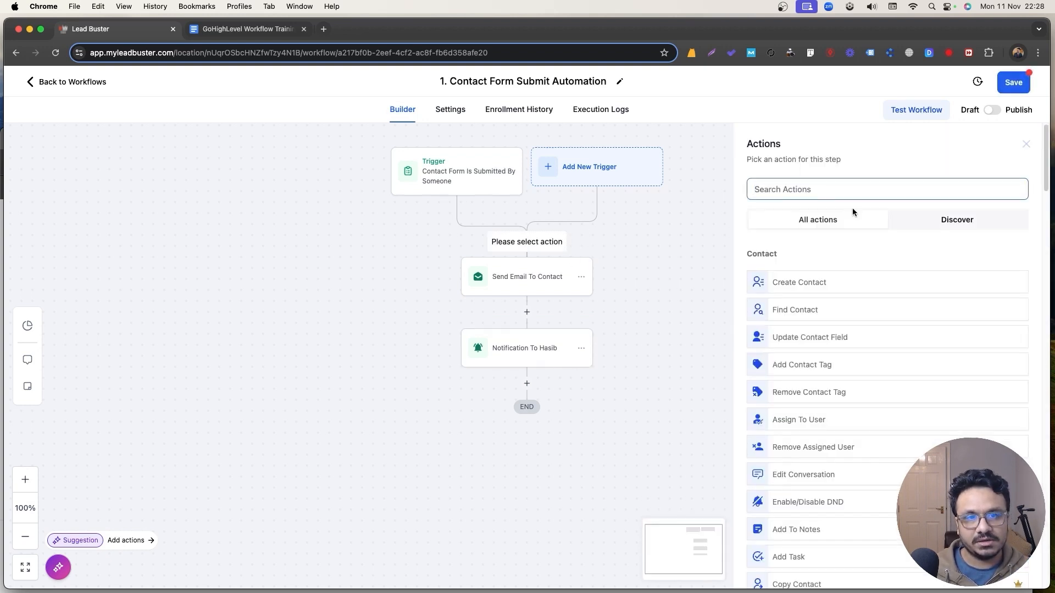
text(assi)
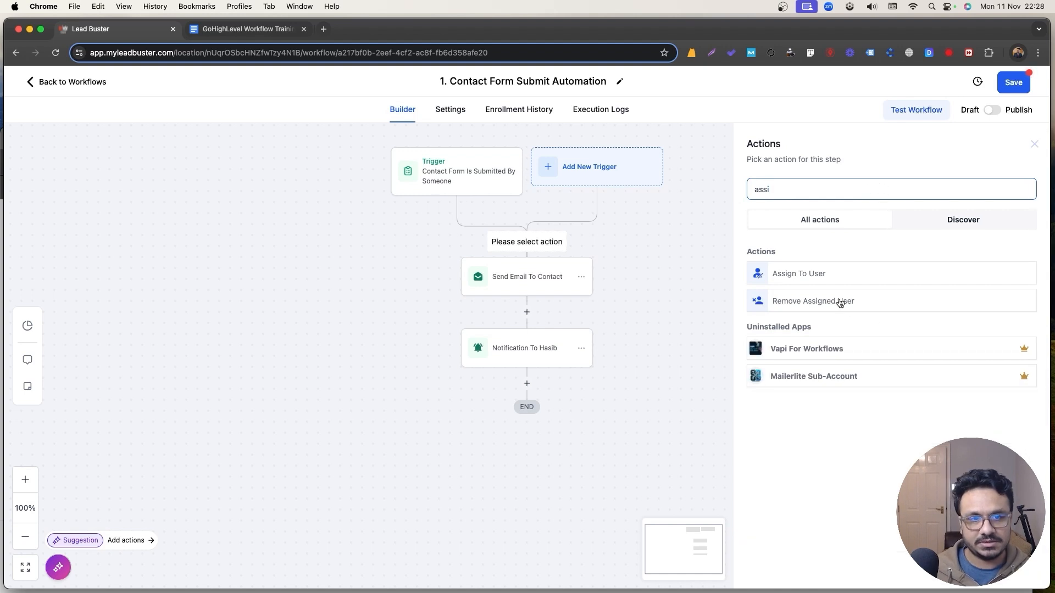
click(802, 273)
click(770, 273)
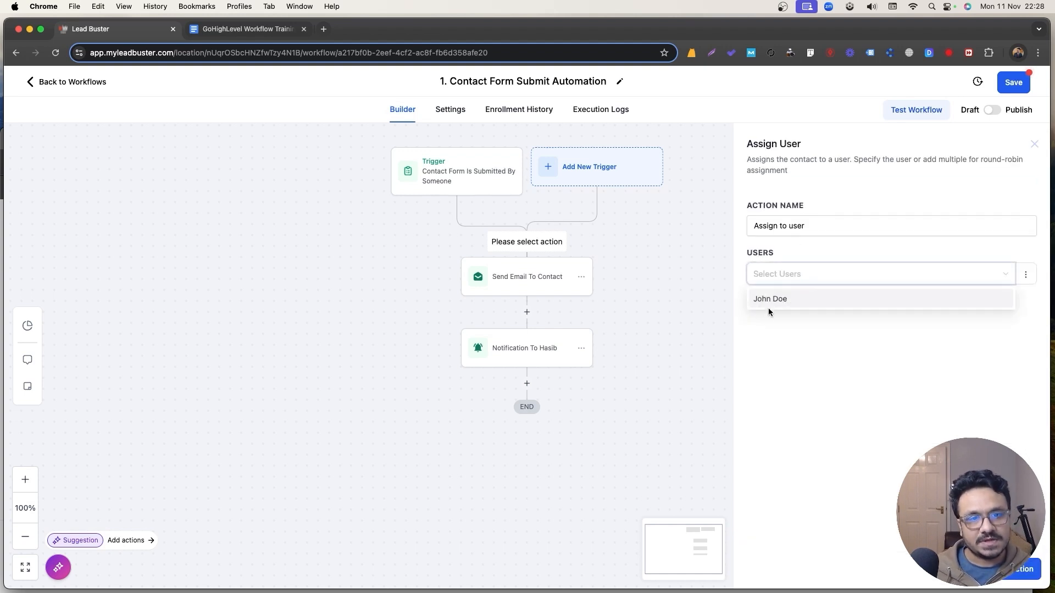
click(769, 298)
click(1021, 569)
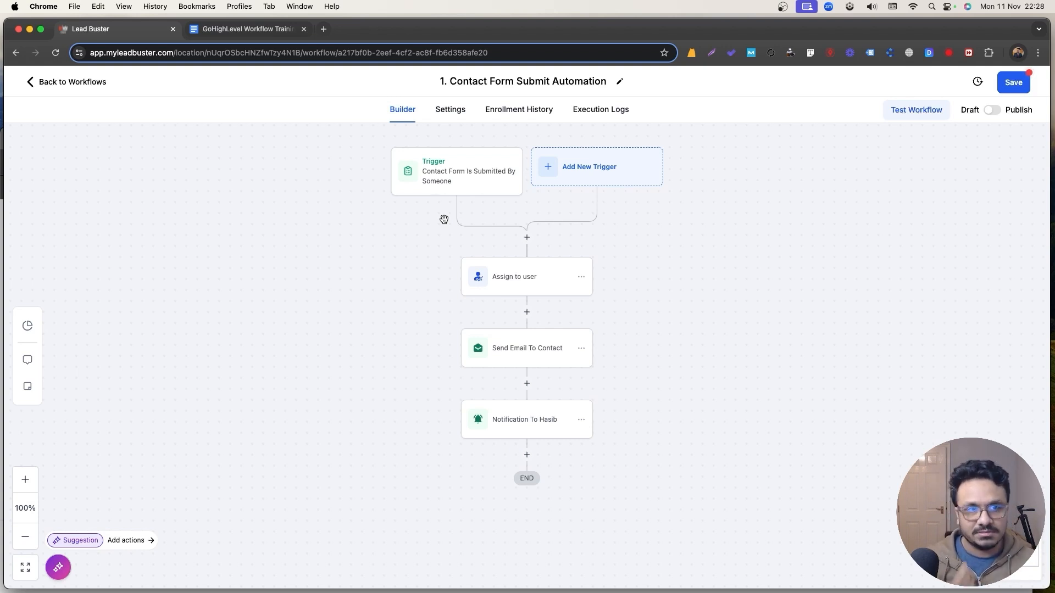
click(1001, 88)
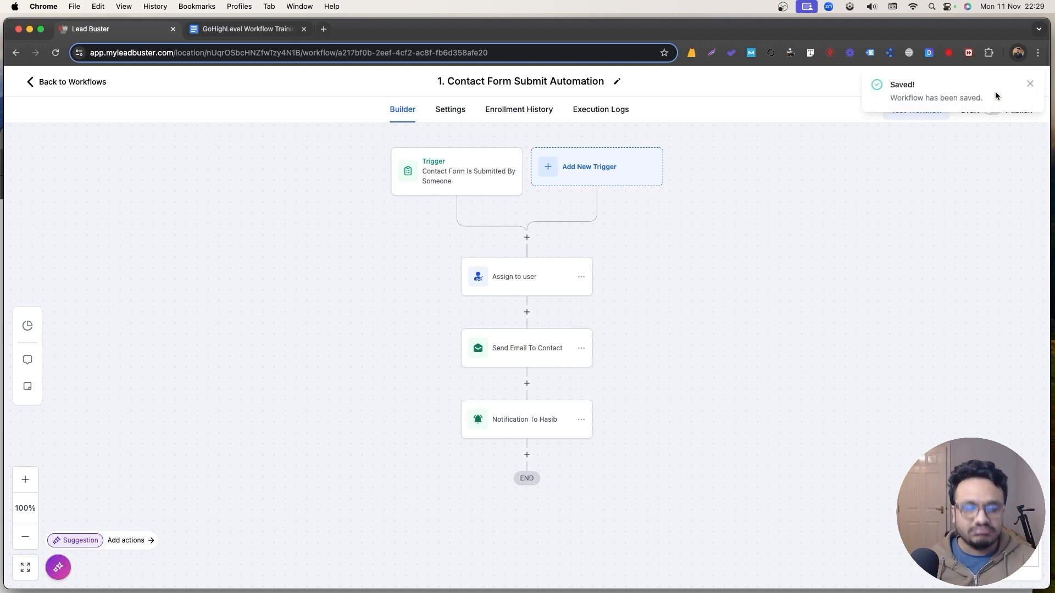
Rename the assign step after the staff user, limit it to unassigned contacts, and save it.
click(1031, 83)
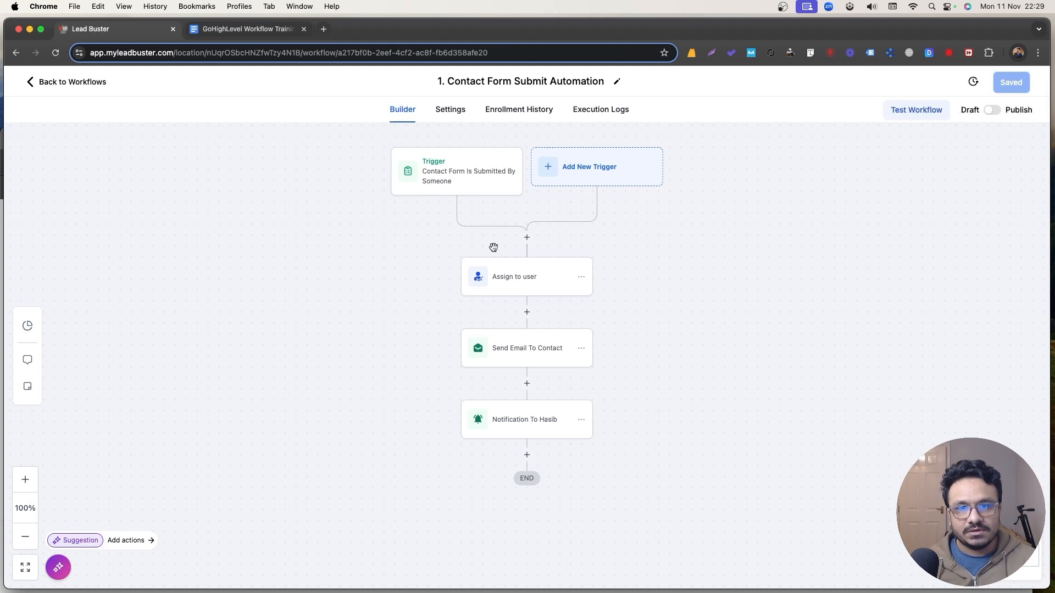
click(509, 268)
double_click(812, 229)
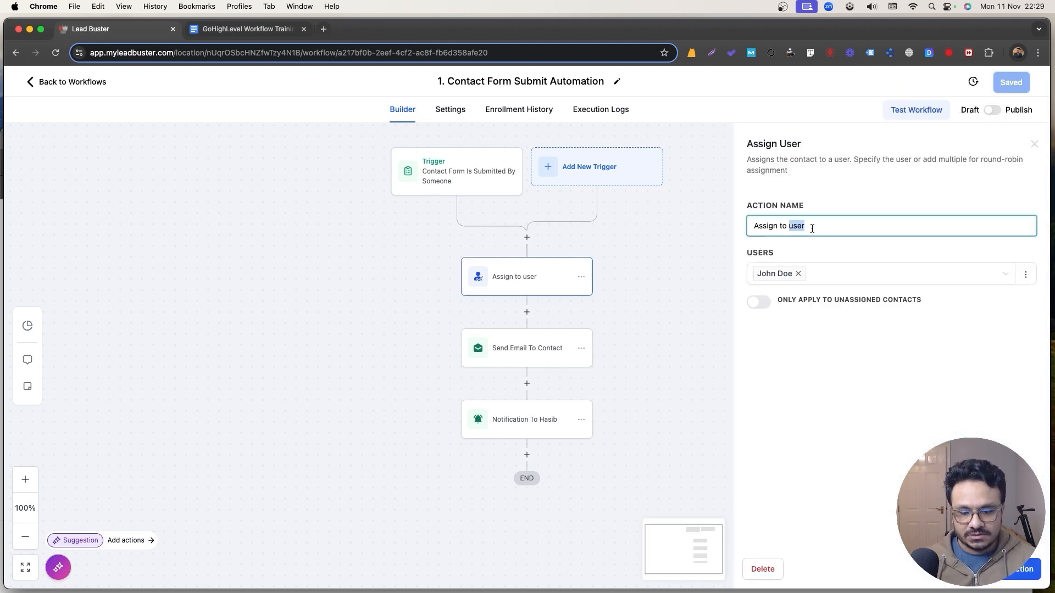
text(John)
click(762, 304)
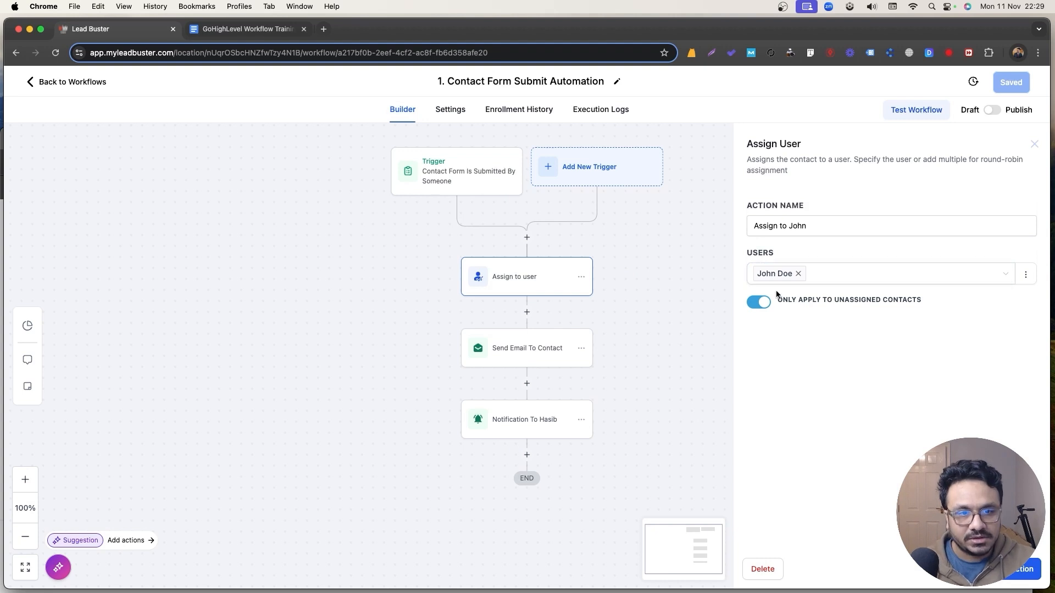
click(1040, 565)
scroll(574, 325, down, 3)
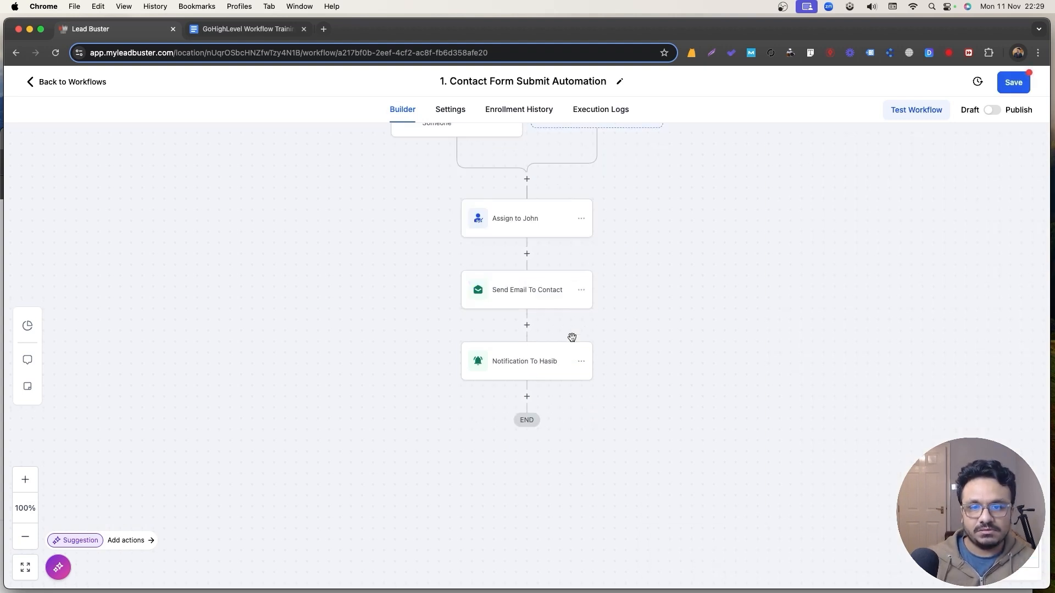
Add an Add Task step after the notification titled 'Follow up with' plus the contact's full name.
click(527, 398)
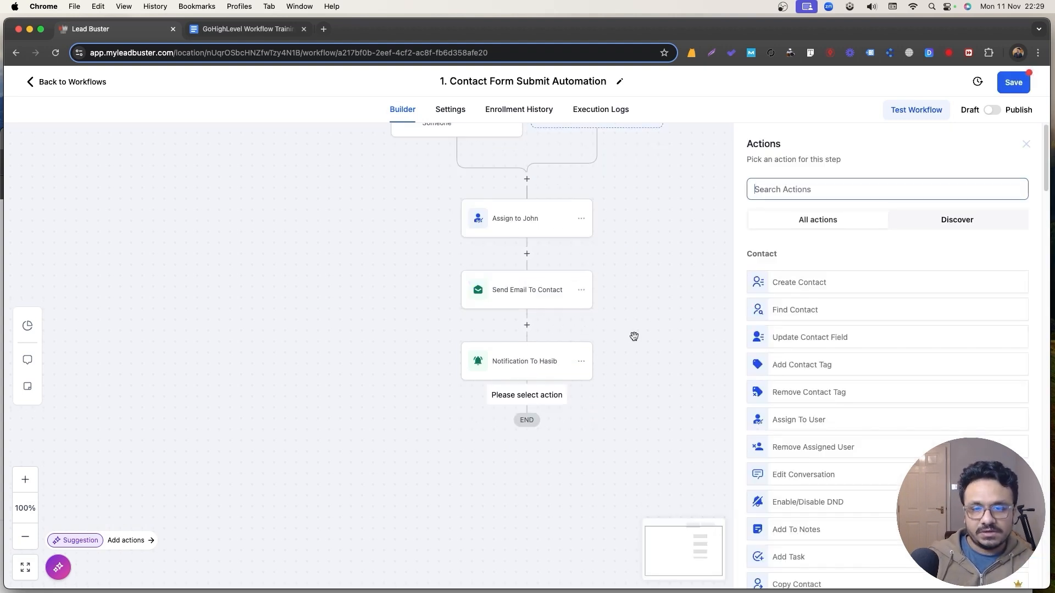
text(task)
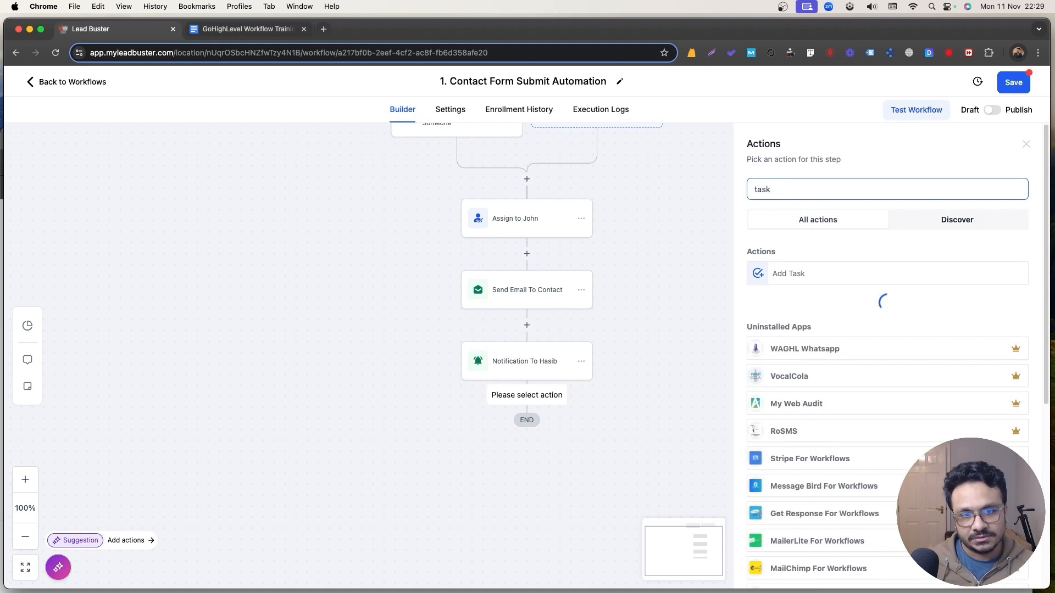
click(803, 281)
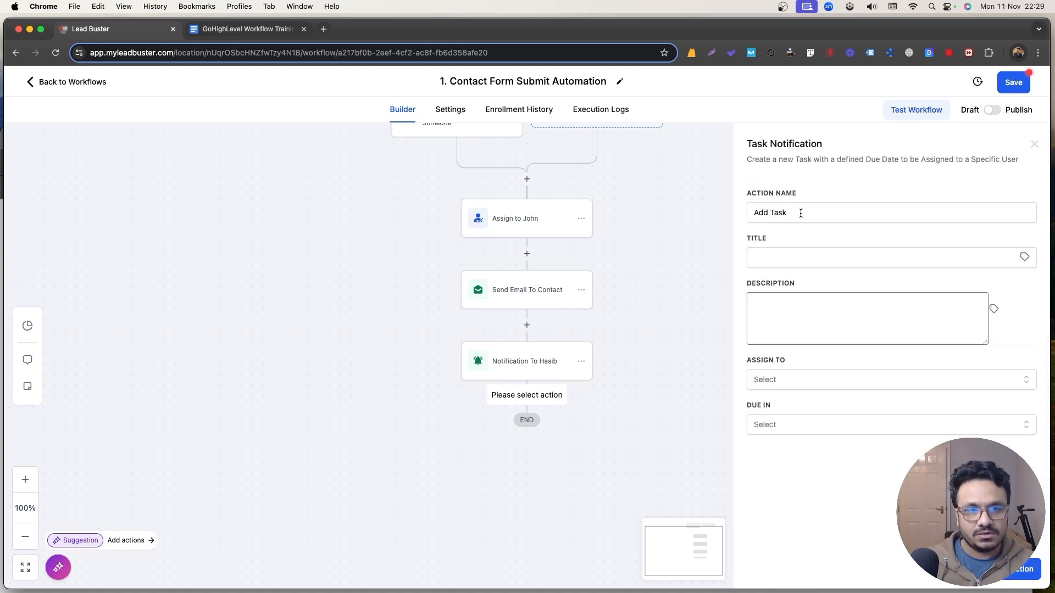
click(964, 252)
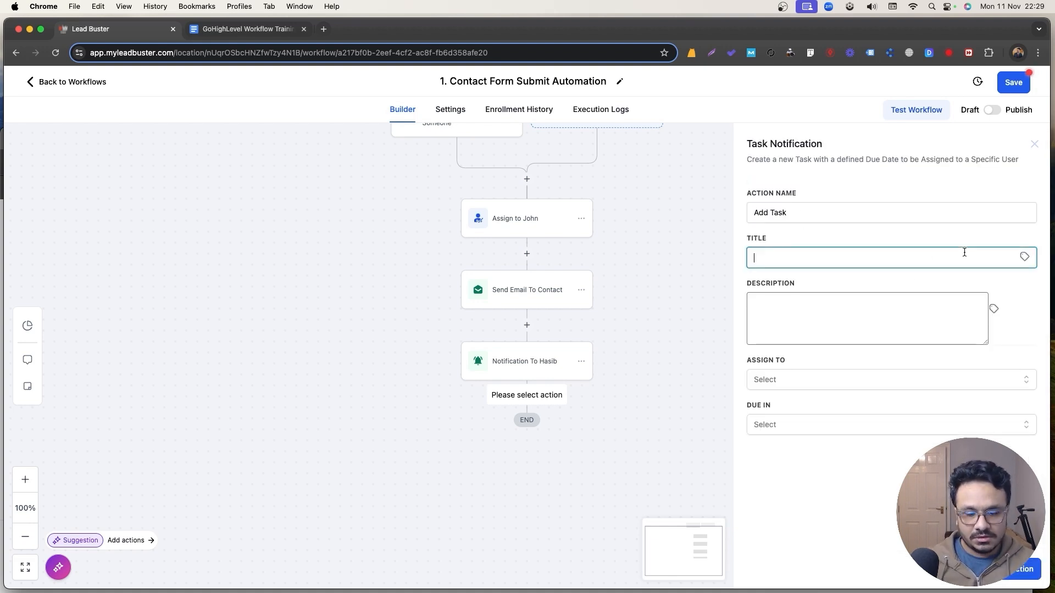
text(Follow up with)
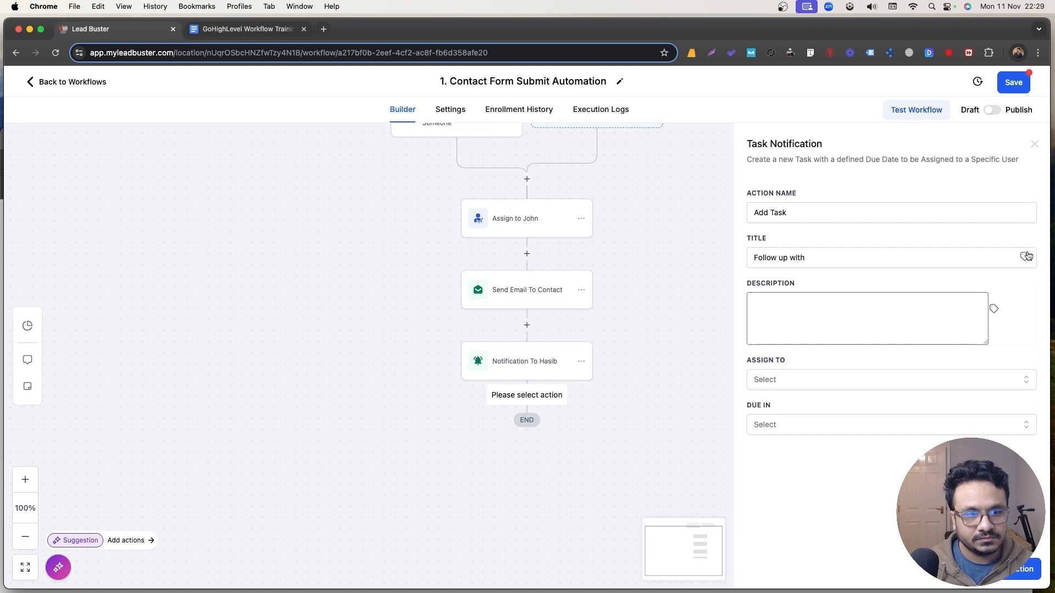
click(1024, 256)
click(975, 297)
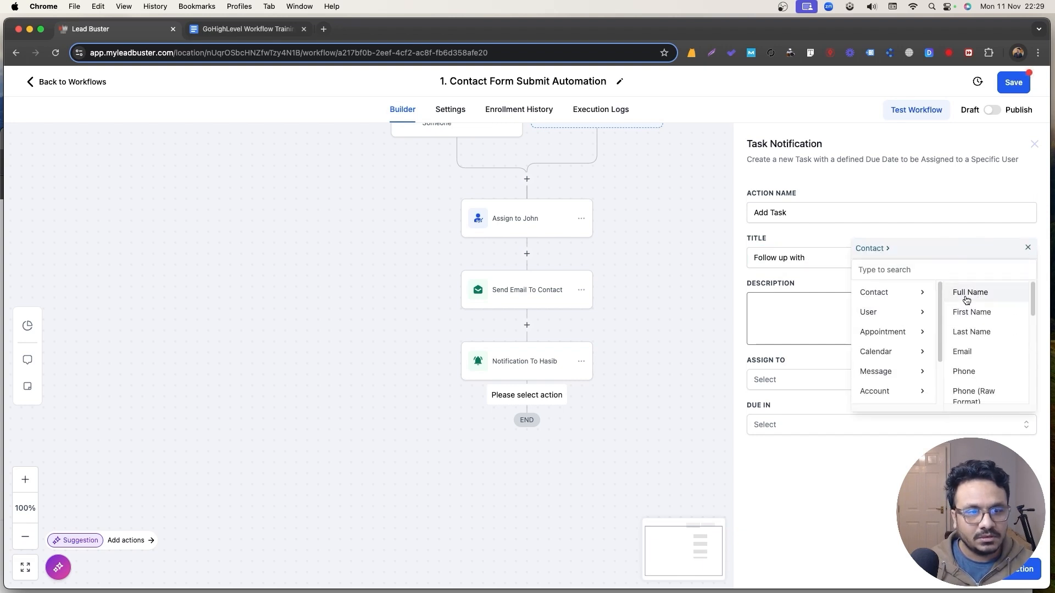
click(966, 296)
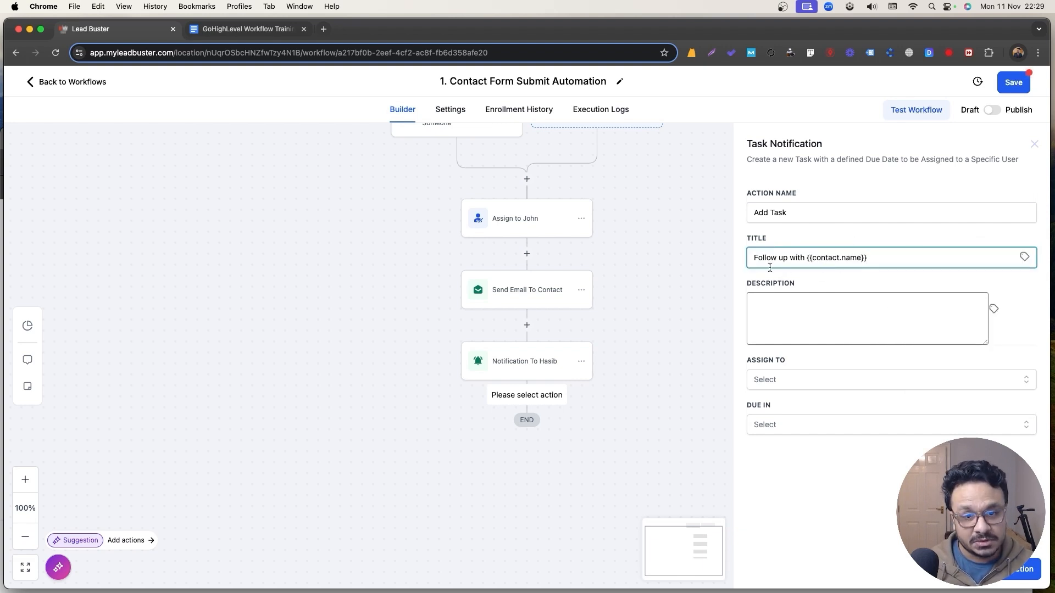
scroll(527, 264, up, 3)
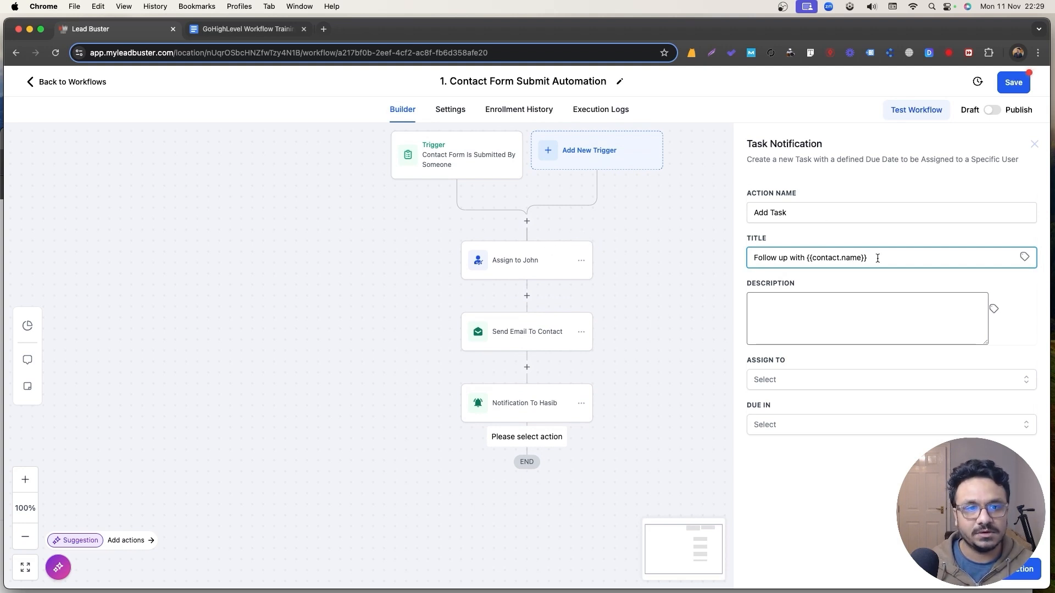
Assign the task to the contact's assigned user, due in 5 Days.
click(867, 309)
click(841, 385)
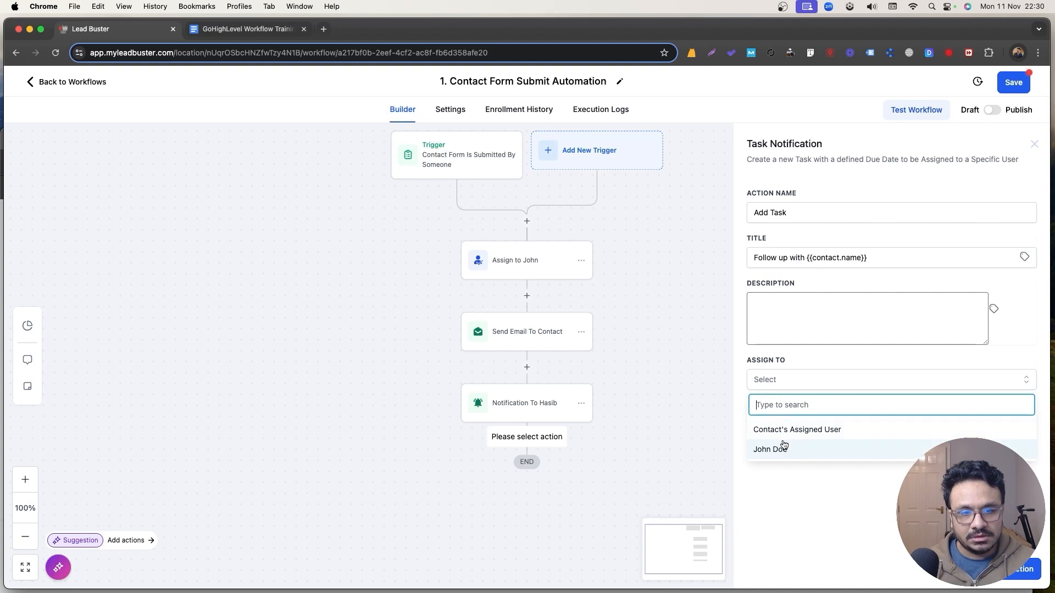
click(790, 430)
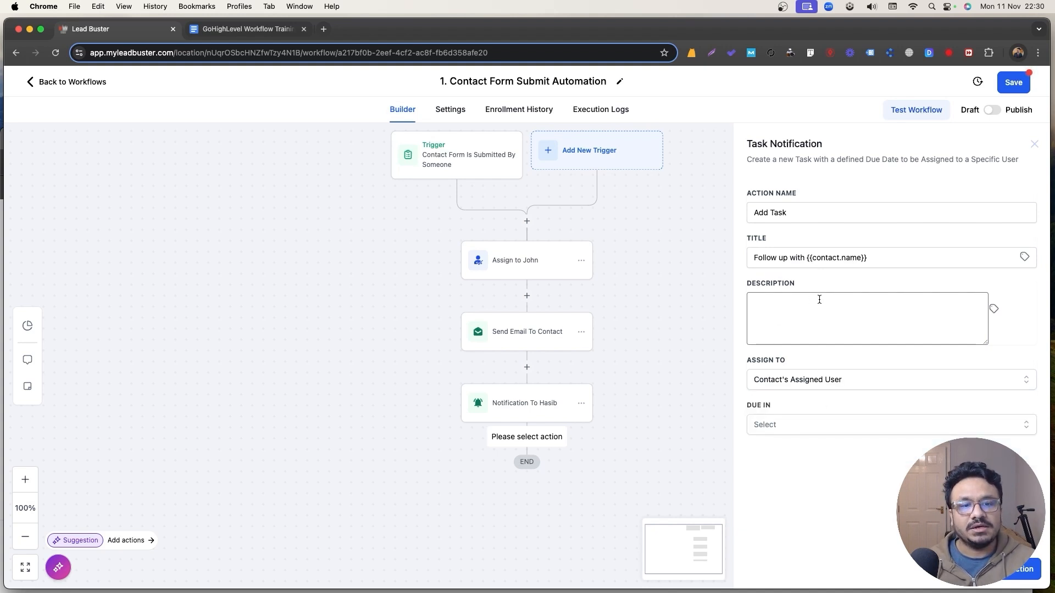
click(784, 421)
click(791, 528)
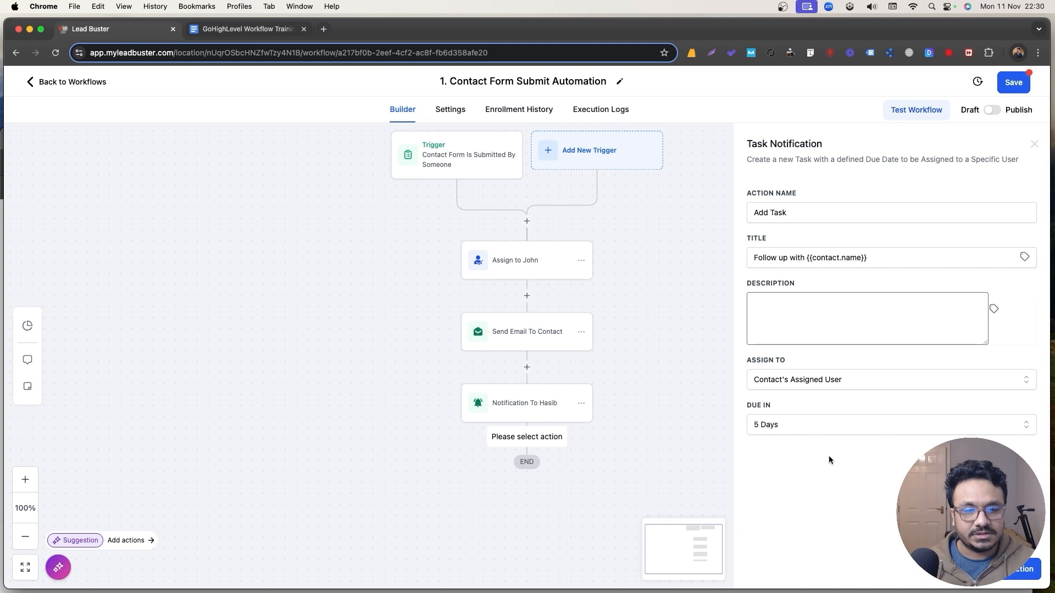
click(1019, 571)
Write a task description starting 'See conversation status and' and save the task step.
click(843, 313)
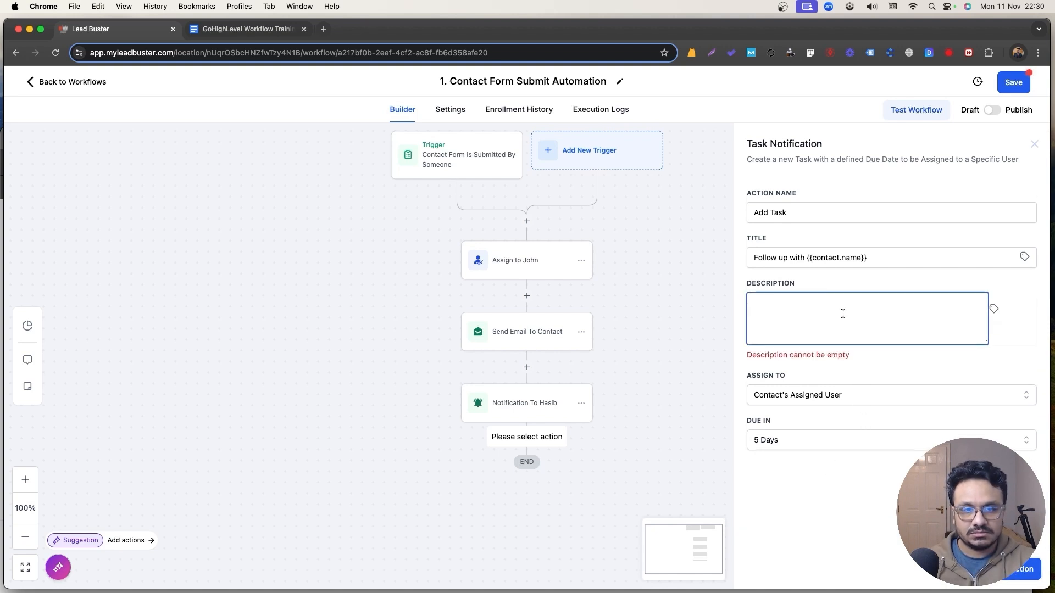
text(See conversation)
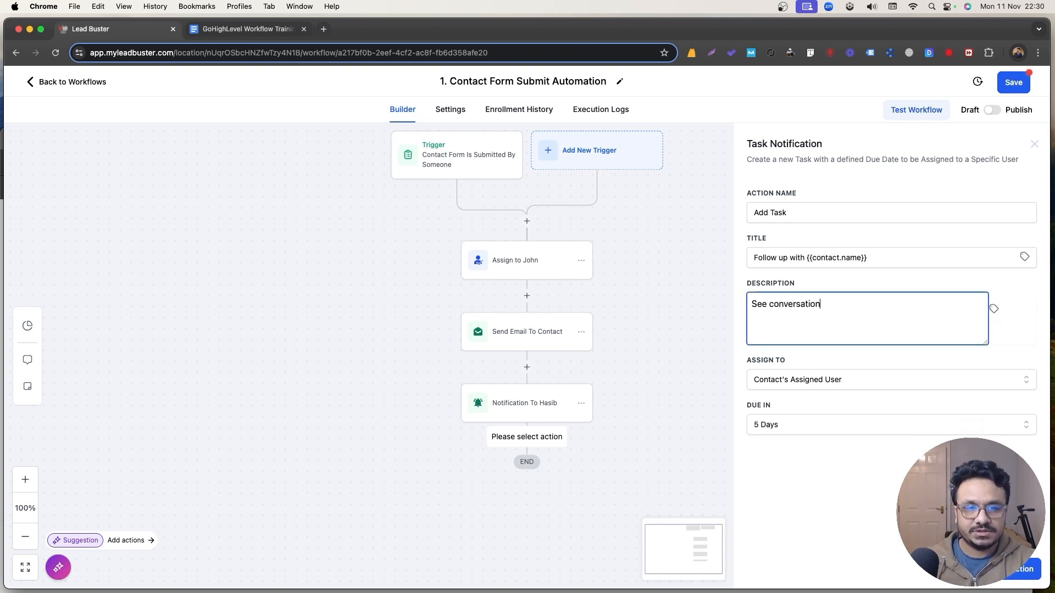
text( status and re)
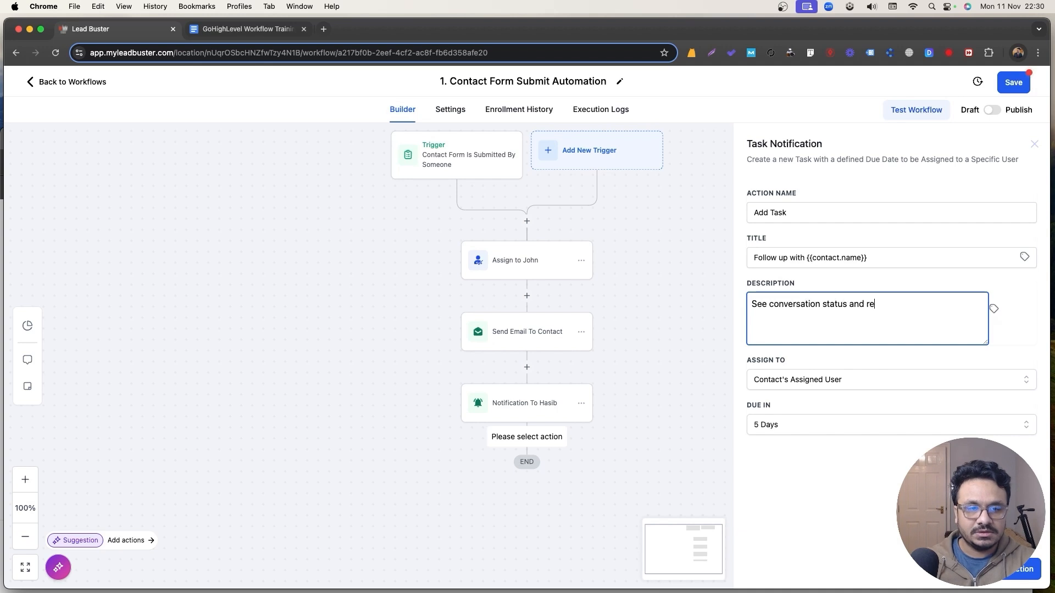
text(omd)
key(BackSpace)
key(BackSpace)
key(BackSpace)
key(BackSpace)
text(onm)
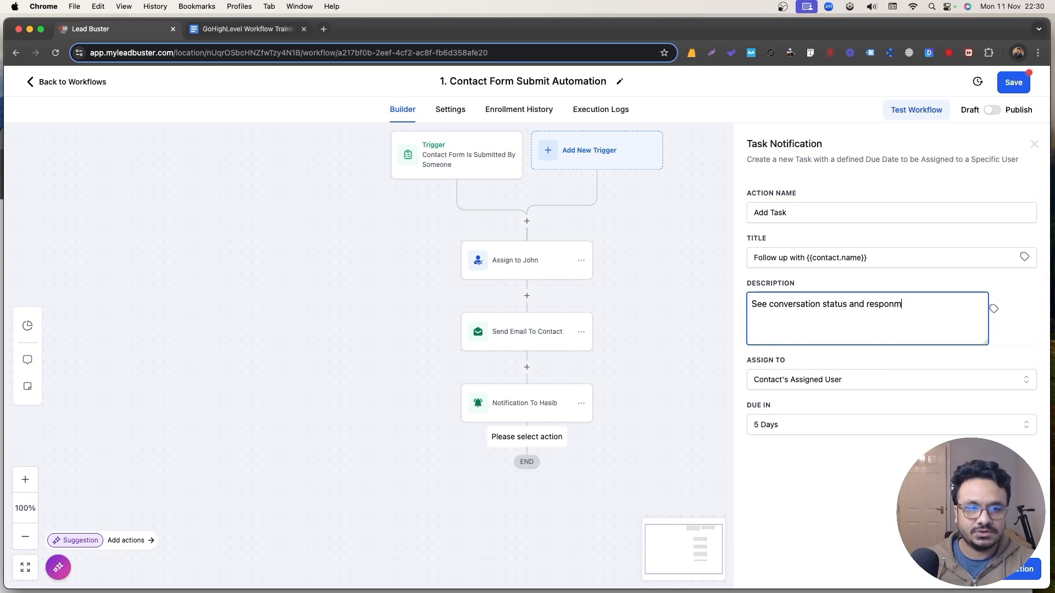
text(query.)
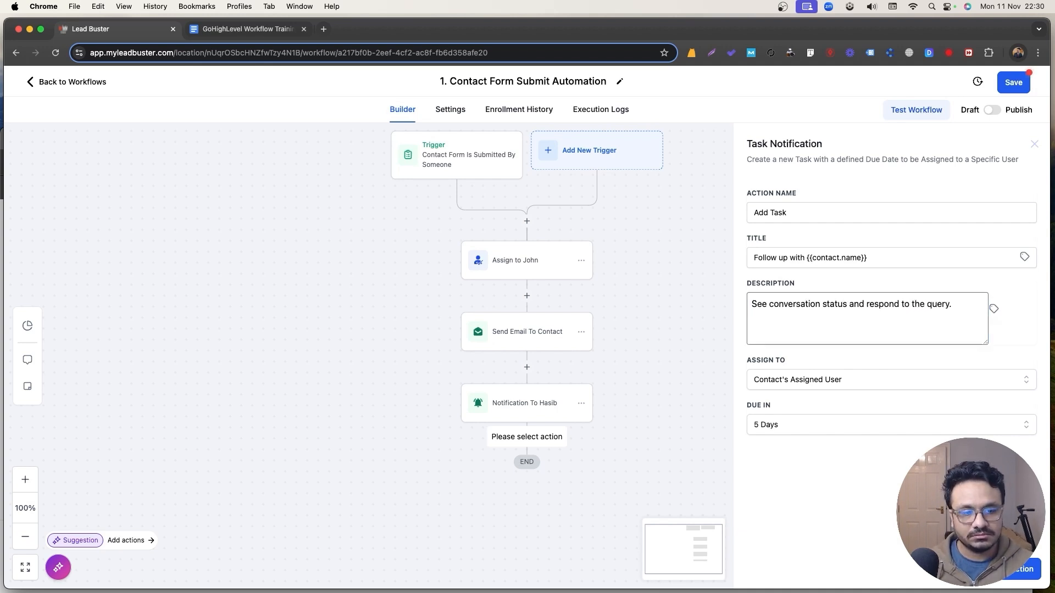
click(1022, 569)
Rename the task step and save it.
scroll(561, 346, down, 3)
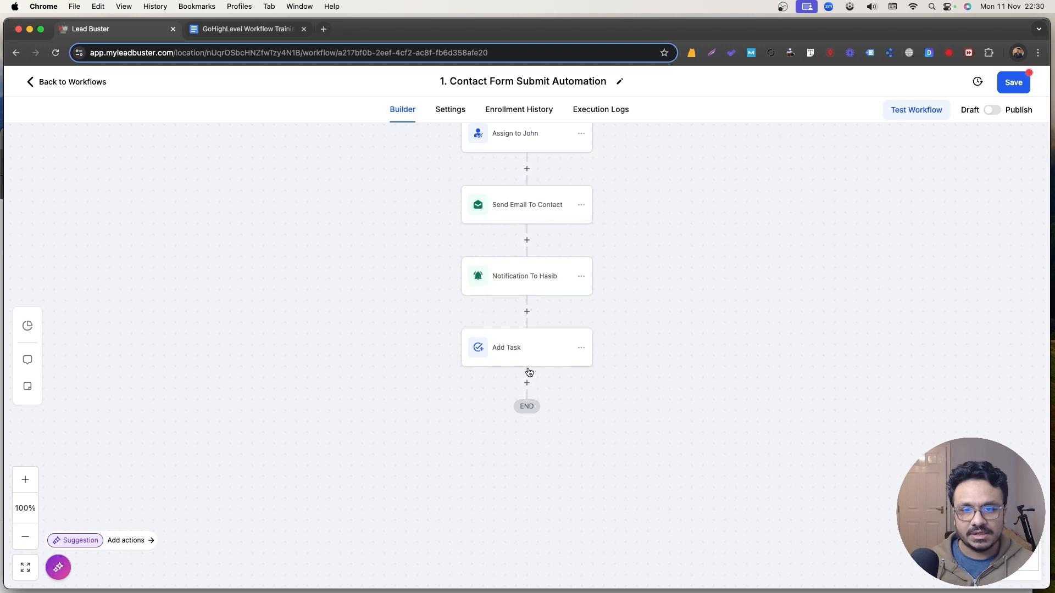
click(529, 361)
click(867, 211)
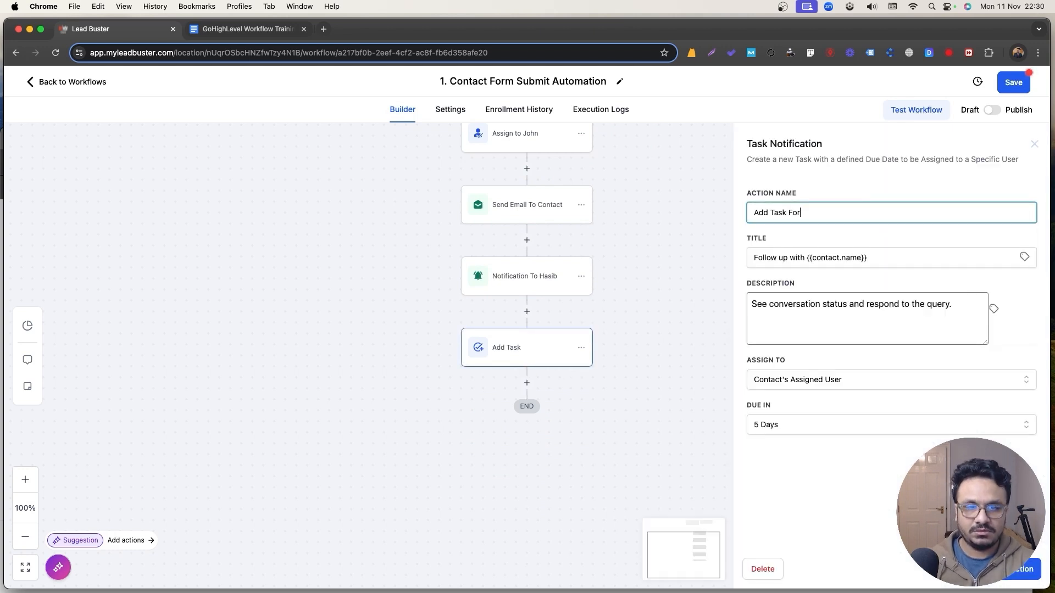
click(1021, 569)
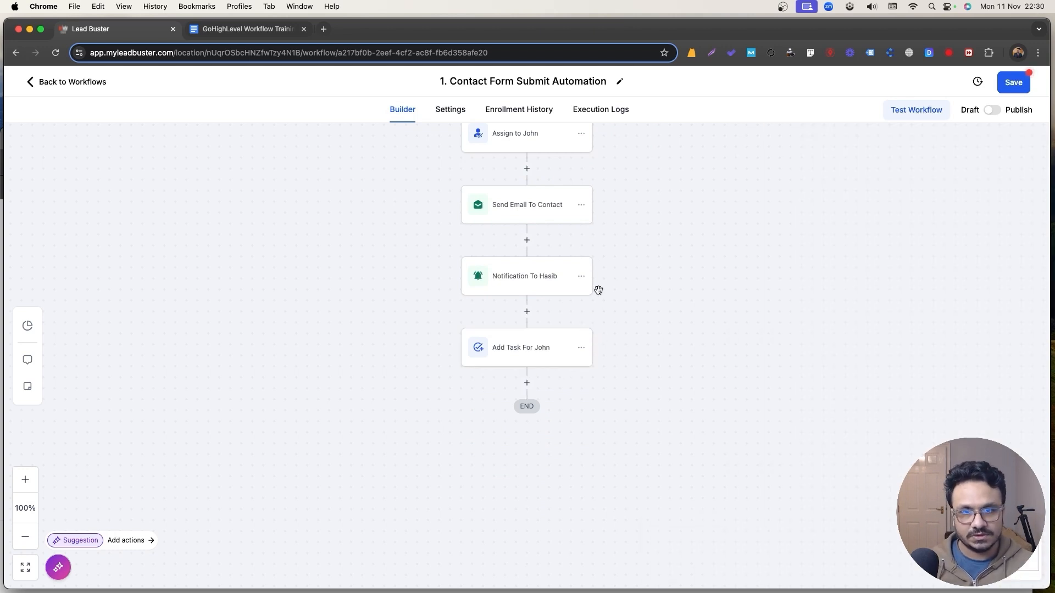
scroll(518, 372, down, 1)
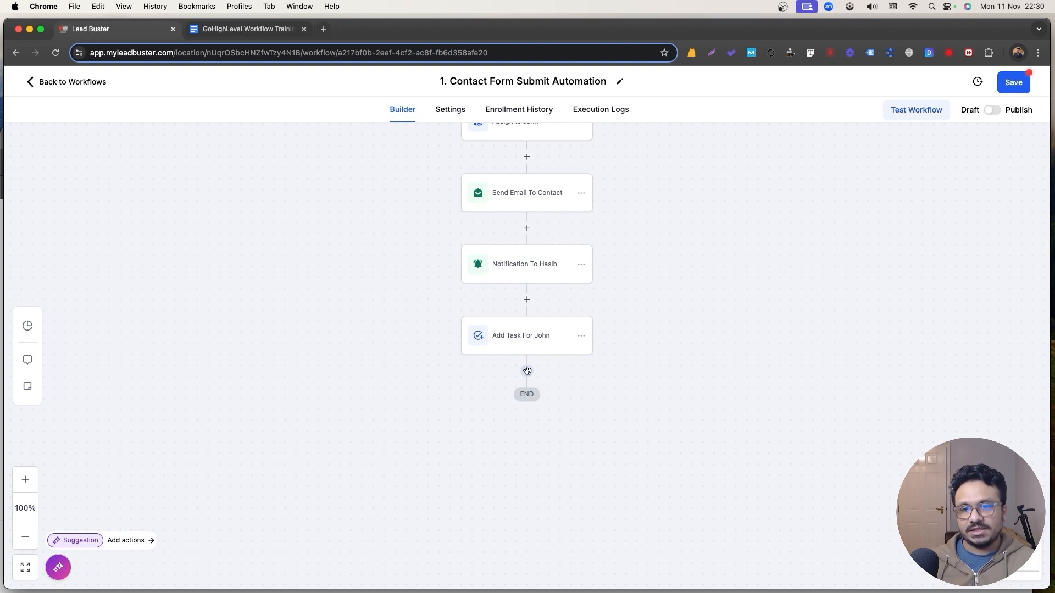
Add an Add Contact Tag step after the task applying a new website_contact_form tag.
click(527, 370)
text(tag)
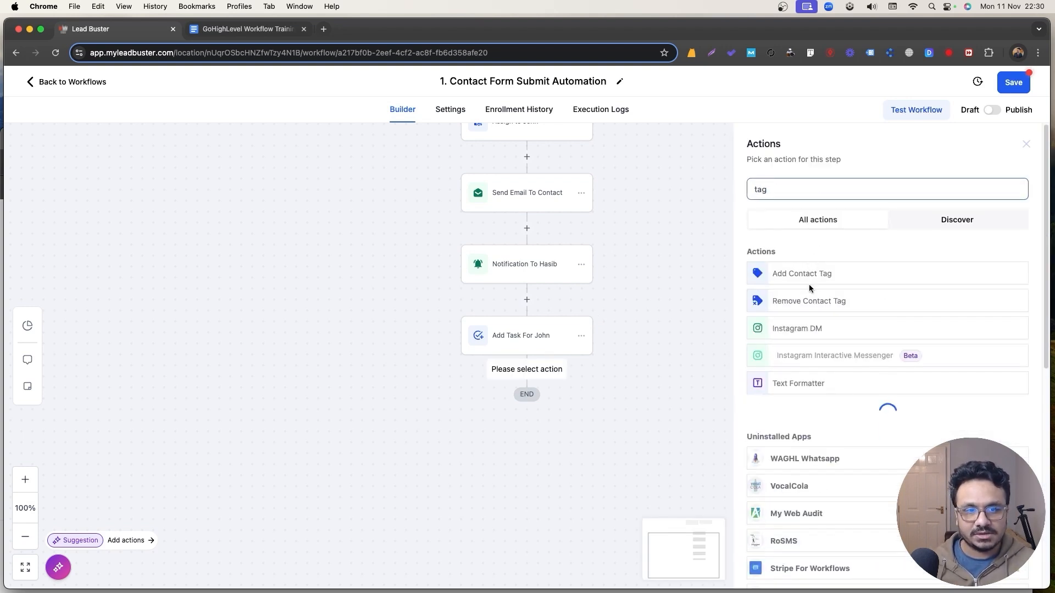
click(807, 273)
click(789, 268)
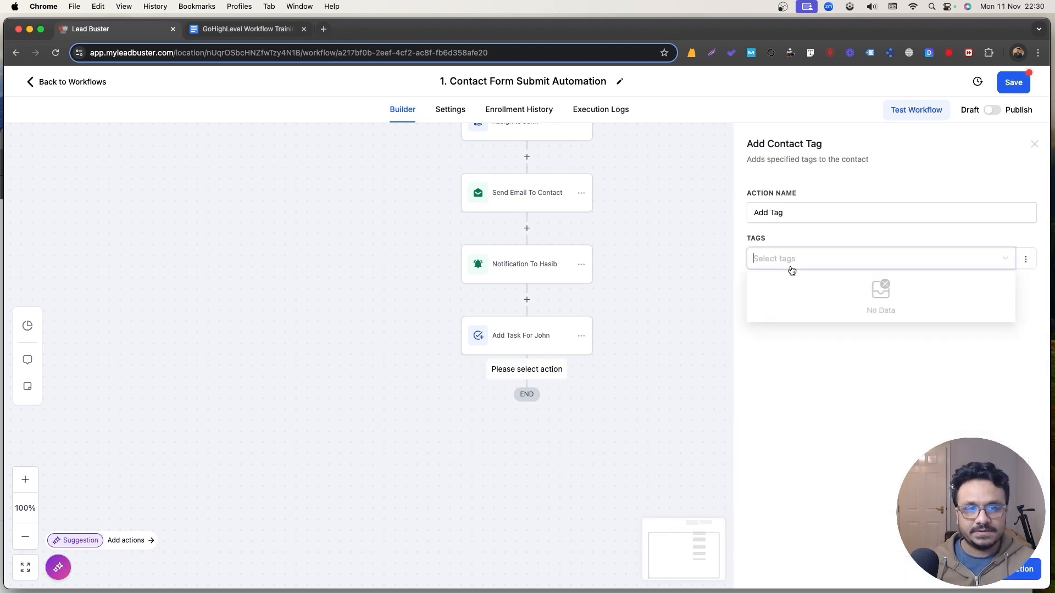
text(website_c)
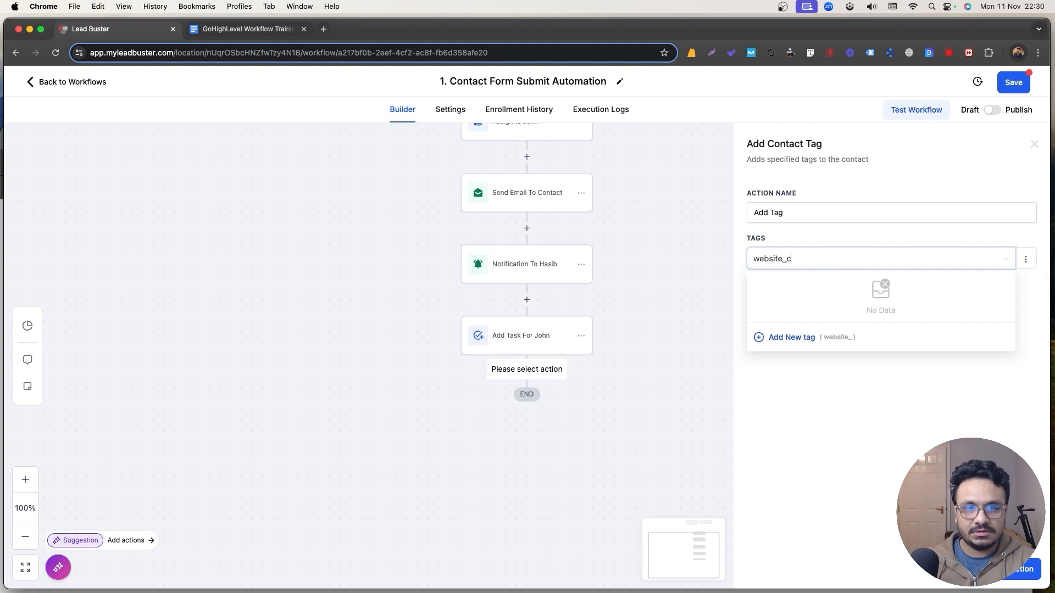
text(ontact_form)
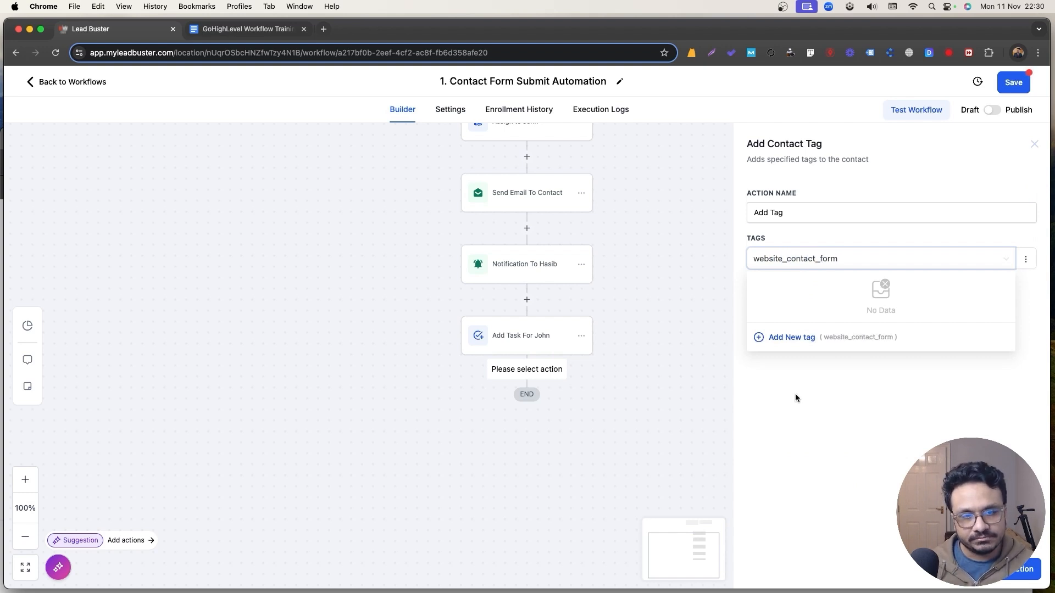
click(802, 338)
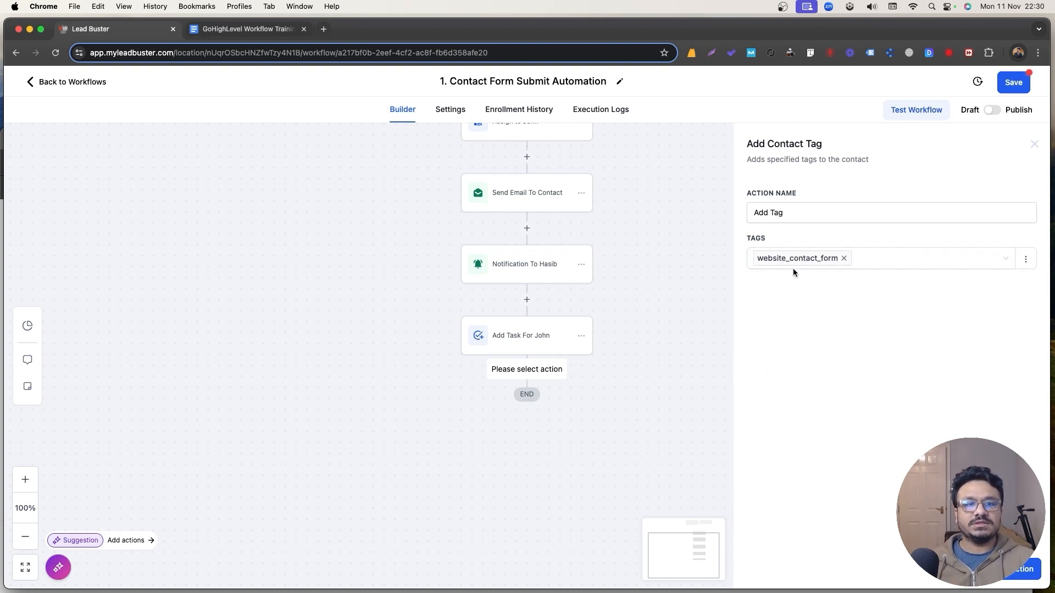
scroll(529, 264, up, 4)
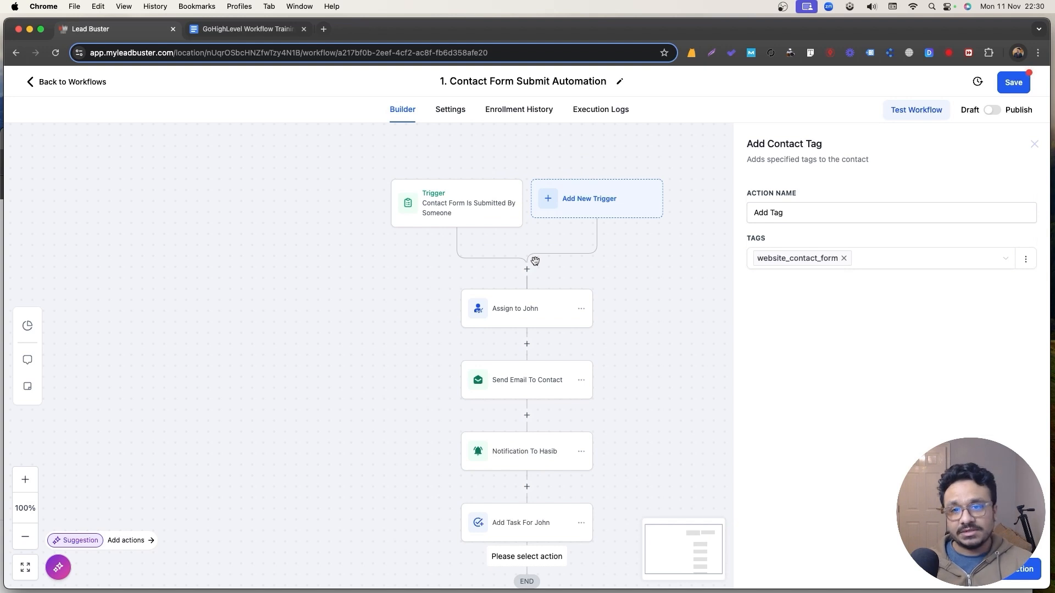
scroll(536, 260, down, 1)
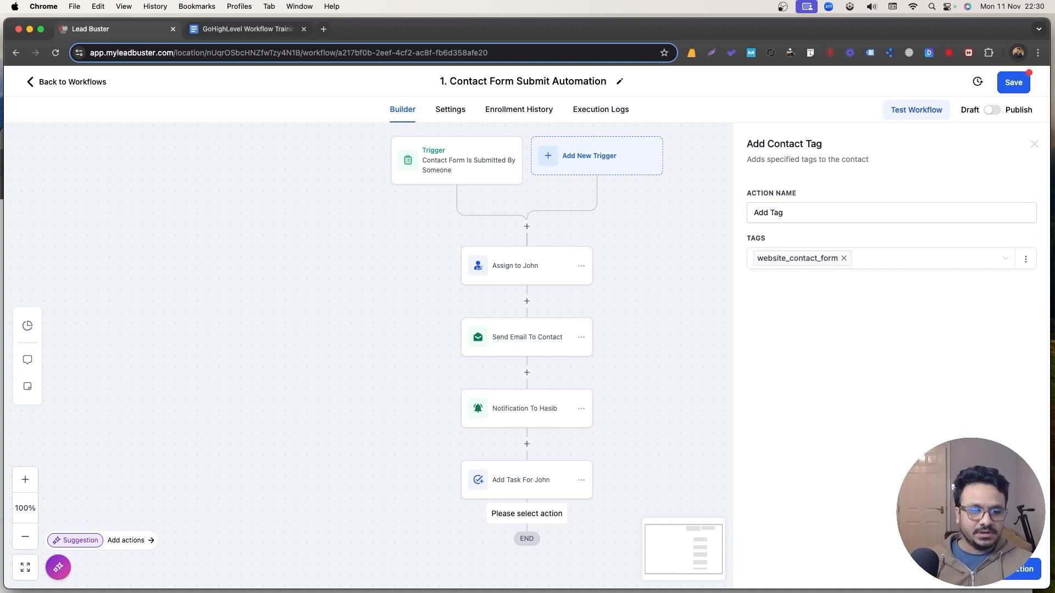
click(1023, 569)
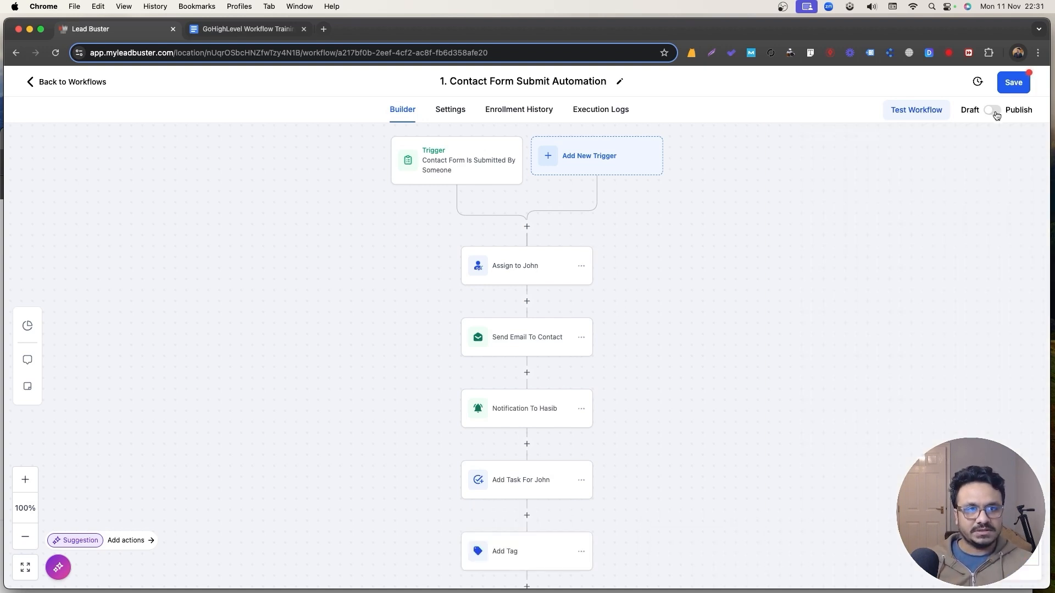
Save and publish the workflow.
click(1012, 83)
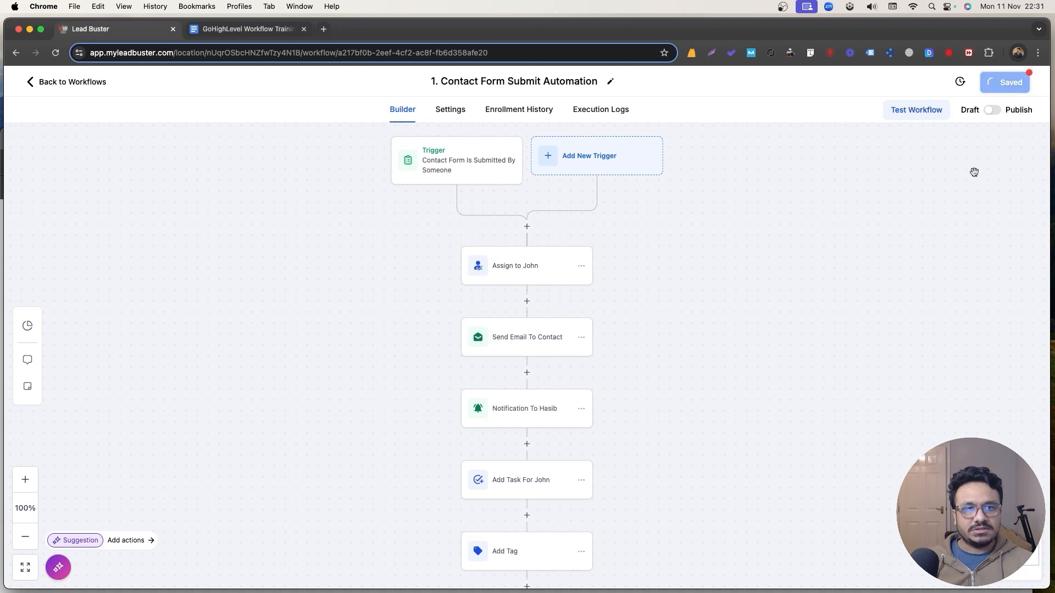
click(995, 111)
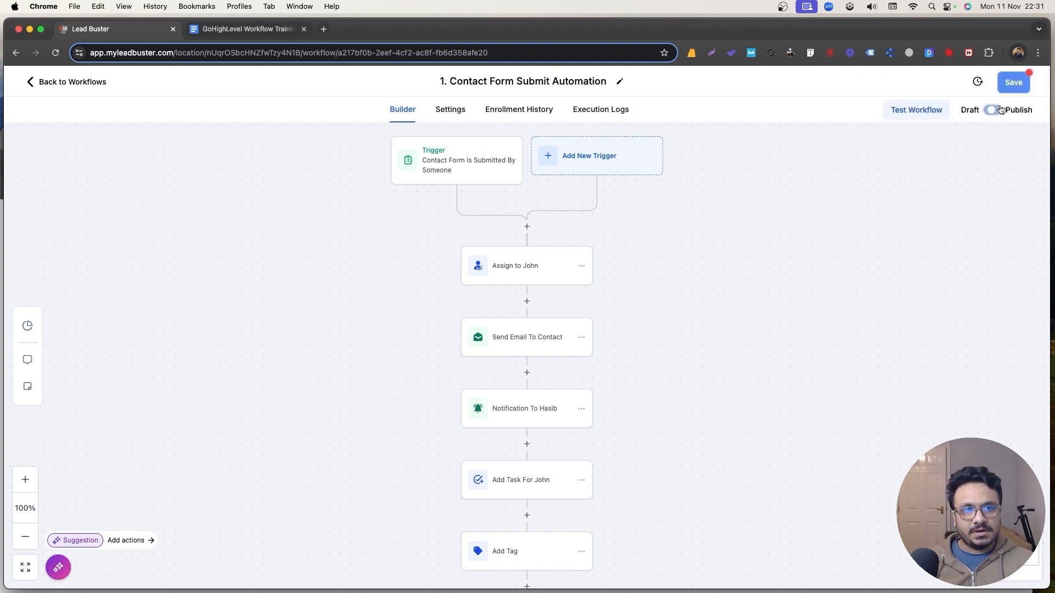
click(1012, 82)
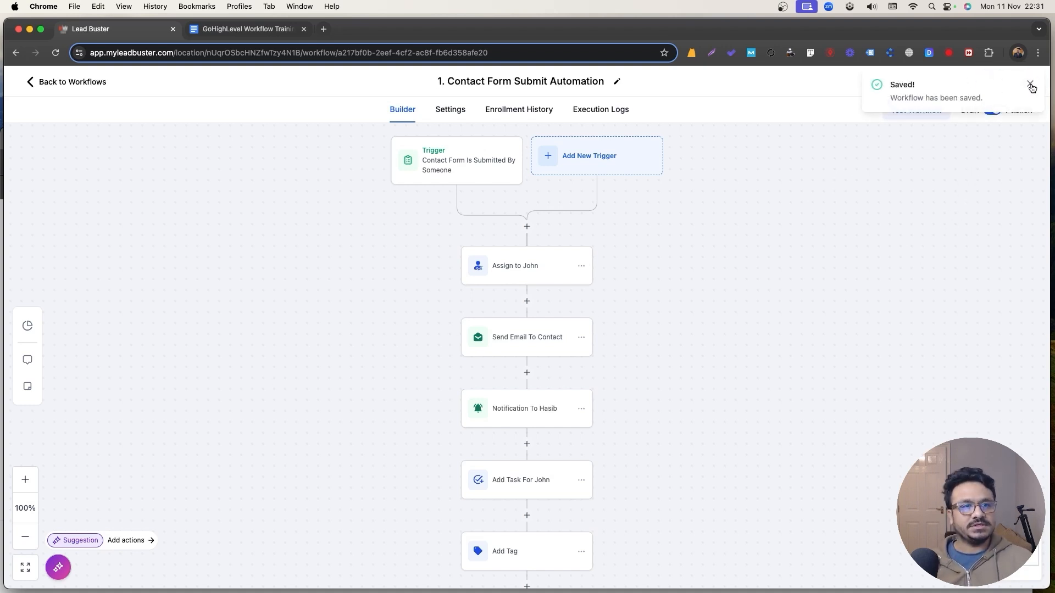
click(1031, 86)
scroll(604, 300, down, 5)
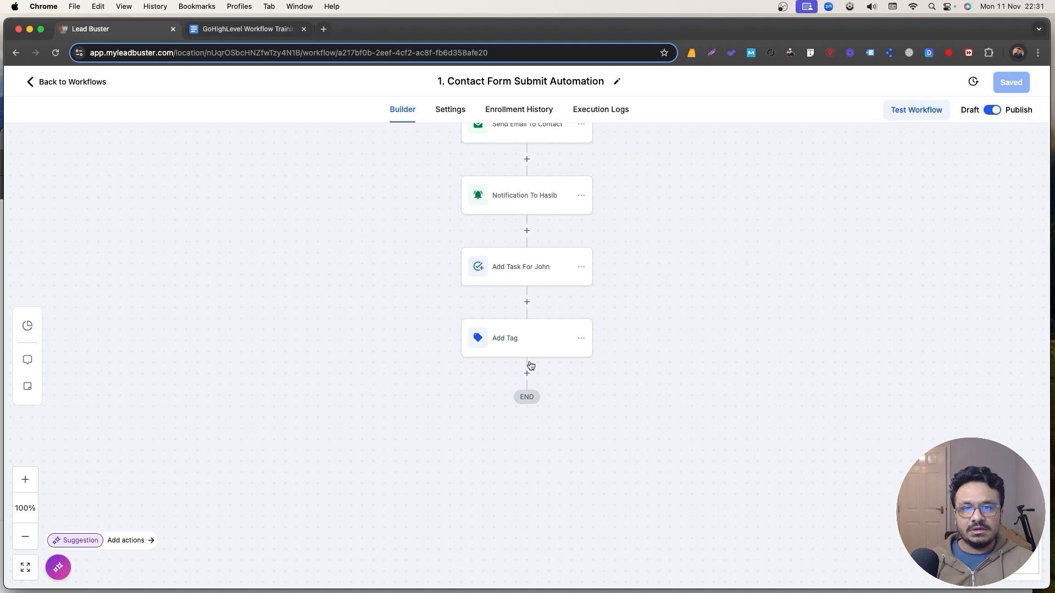
Rename the tag step to 'Add Tag - Website Contact Form' and save the workflow.
click(531, 340)
click(800, 213)
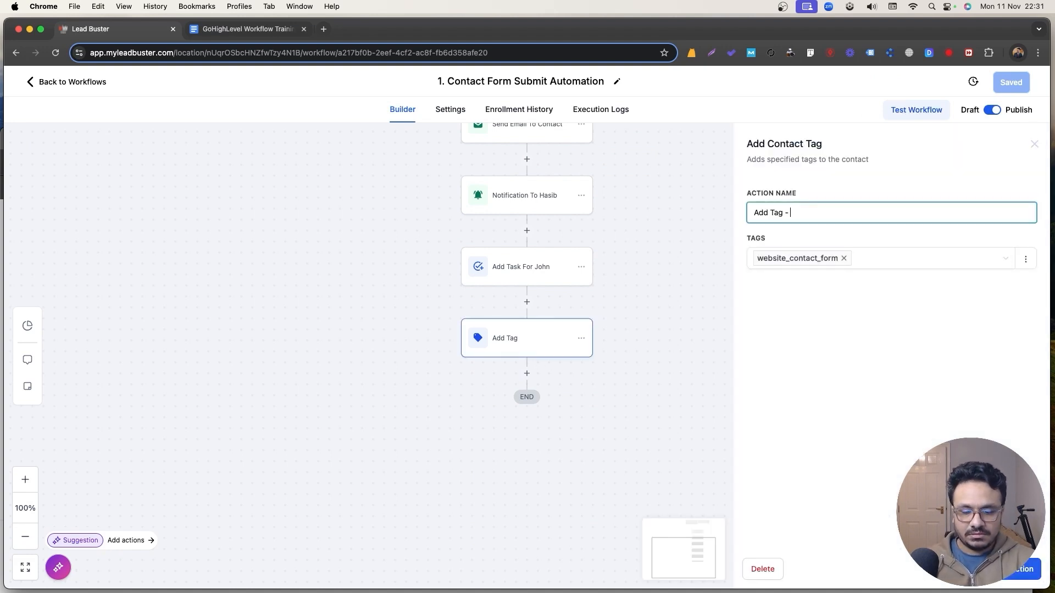
text(- Website Contact Form)
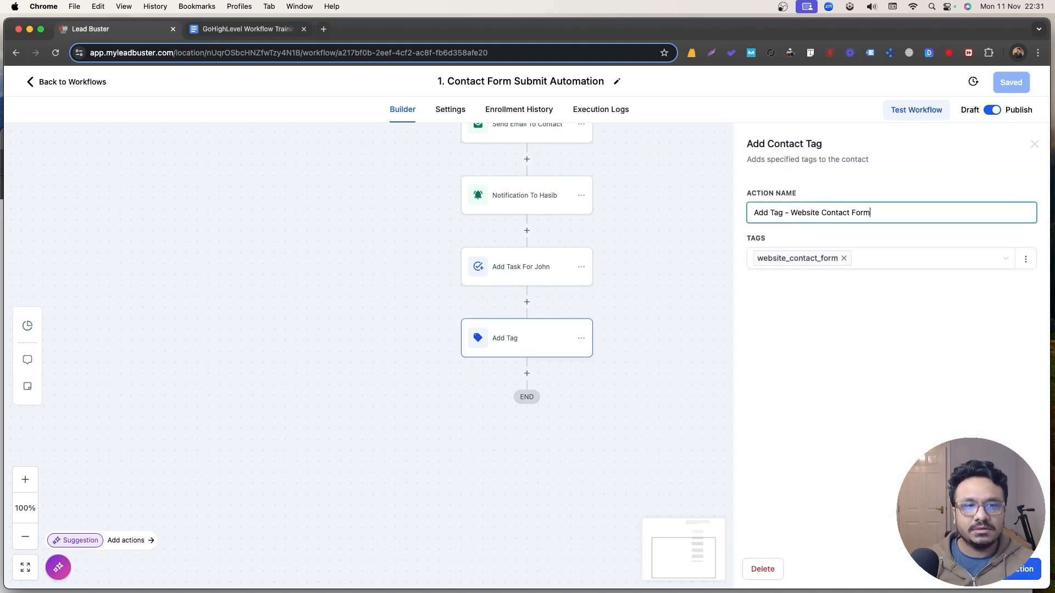
click(1008, 581)
click(1010, 82)
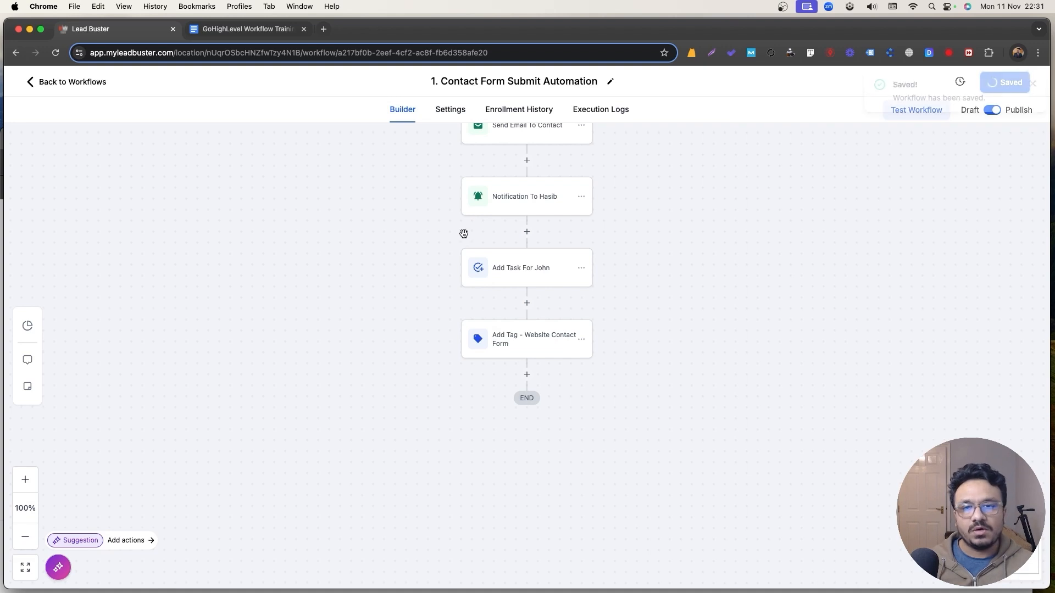
scroll(464, 234, up, 5)
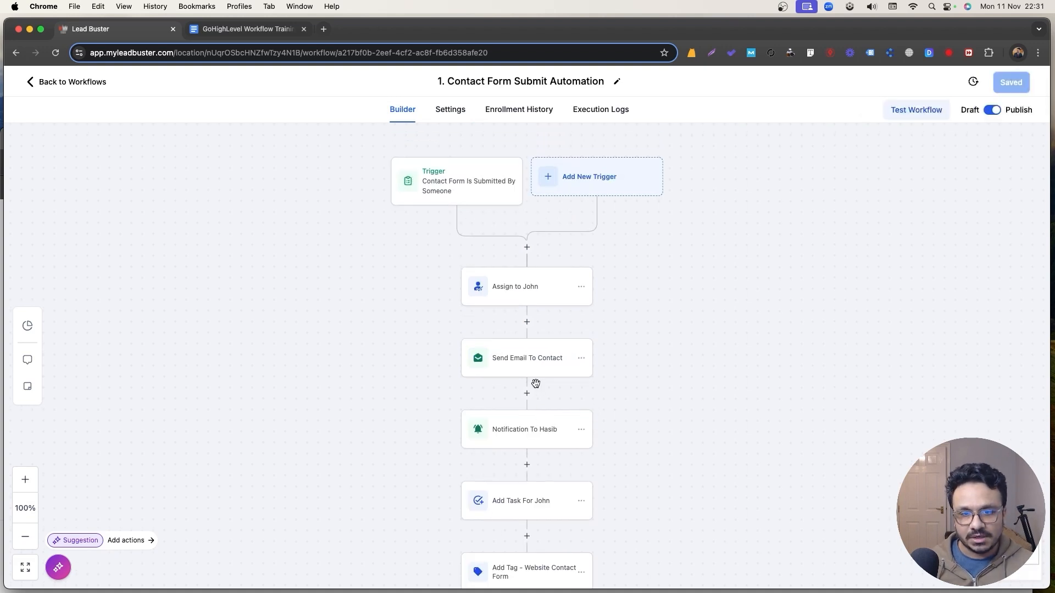
Copy the whole message body from the Send Email To Contact step.
click(527, 393)
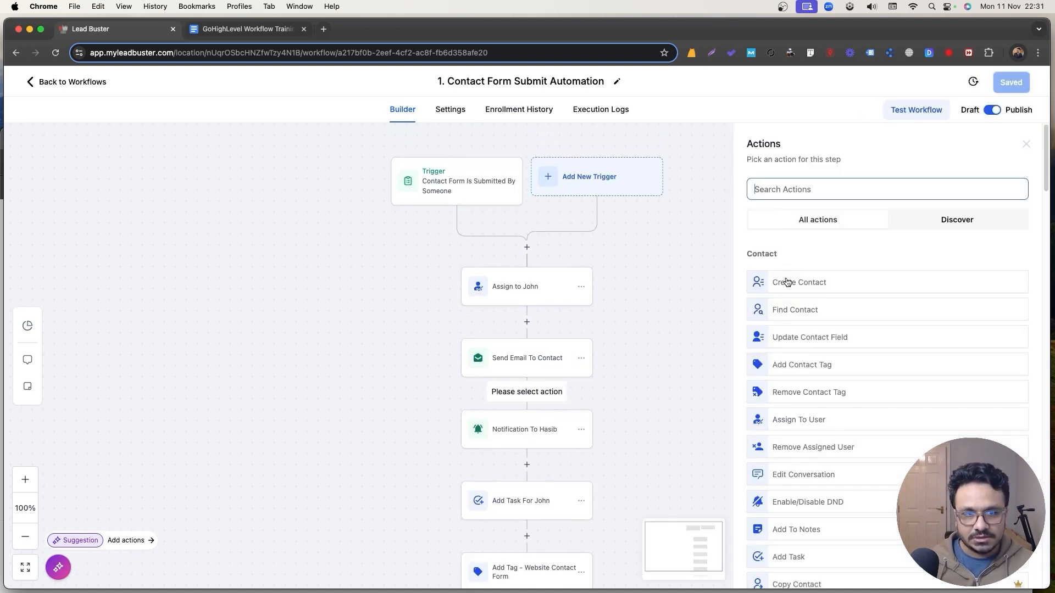
text(sms)
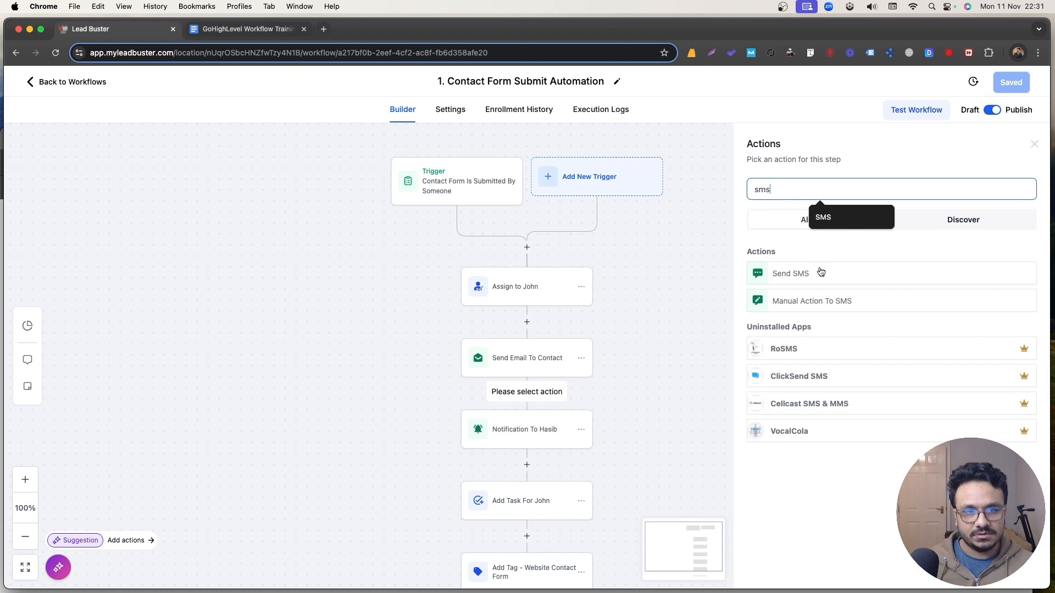
click(819, 270)
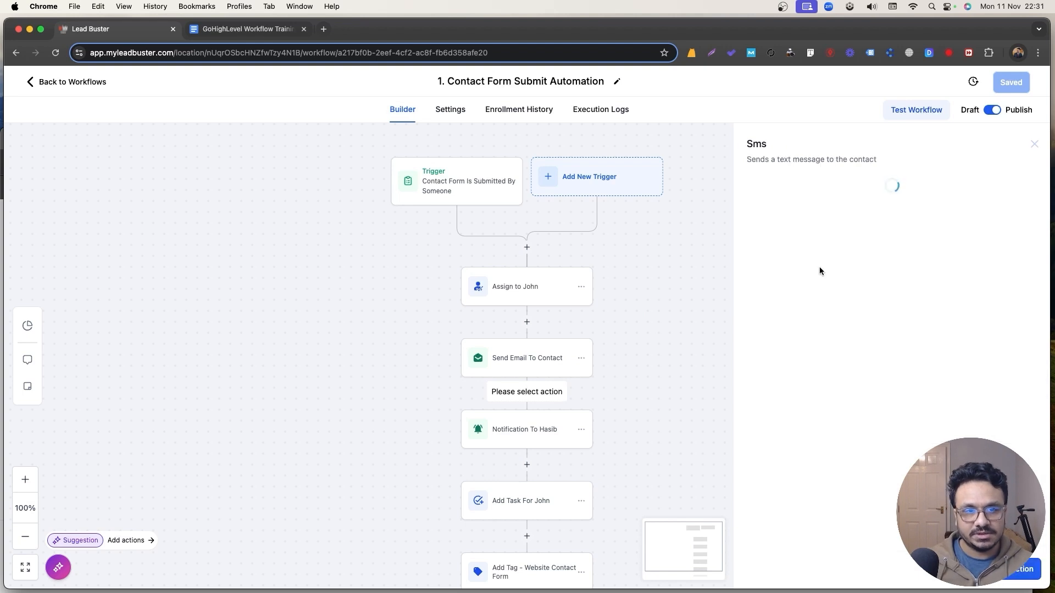
click(548, 369)
scroll(847, 383, down, 5)
click(846, 383)
key(super+a)
key(super+c)
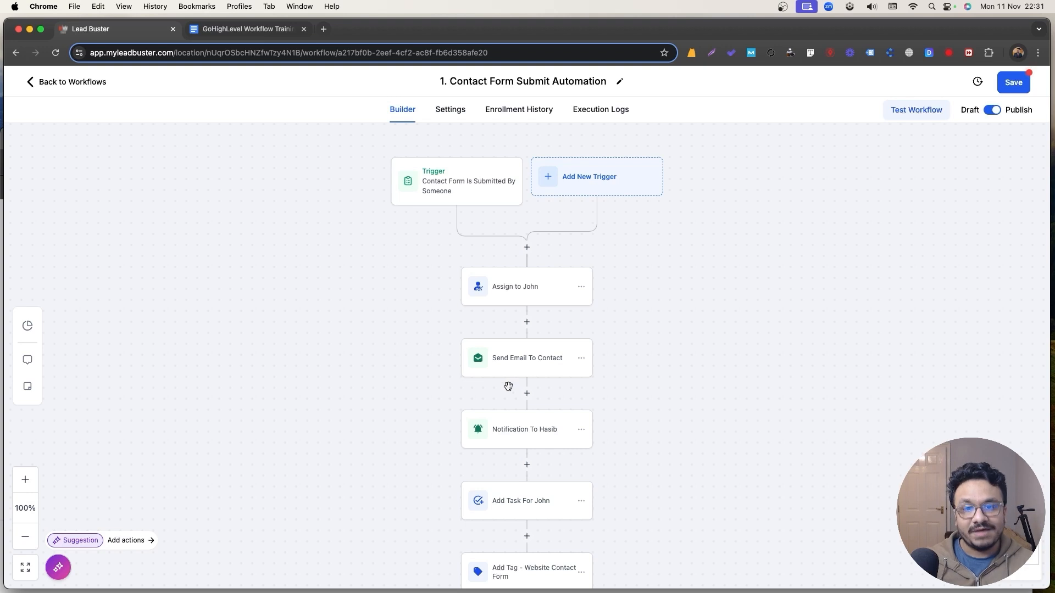
Add a Send SMS step after the email with the pasted message minus the call-us paragraph.
click(527, 395)
text(sms)
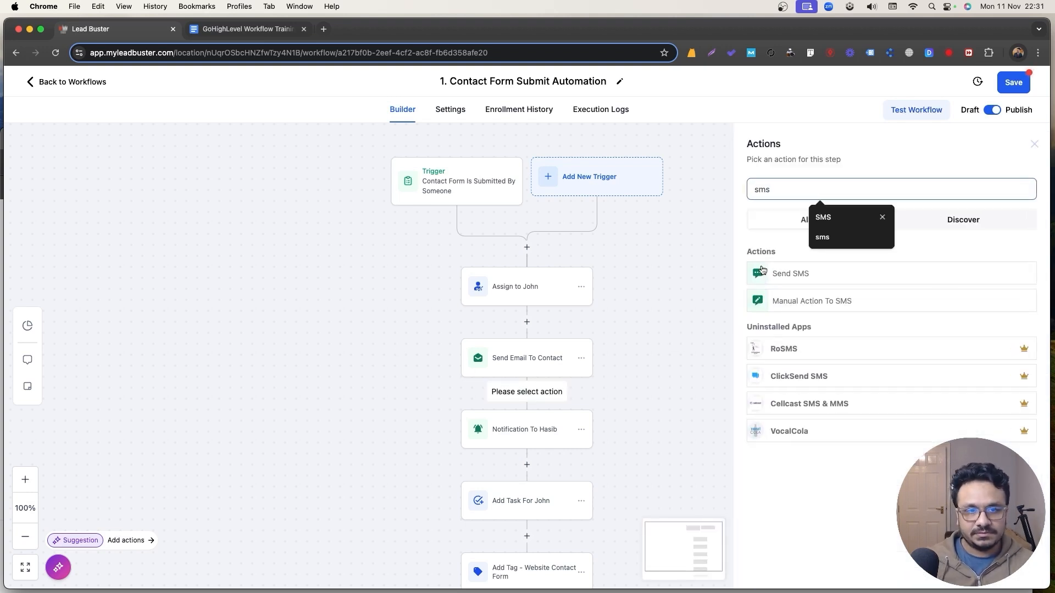
click(762, 271)
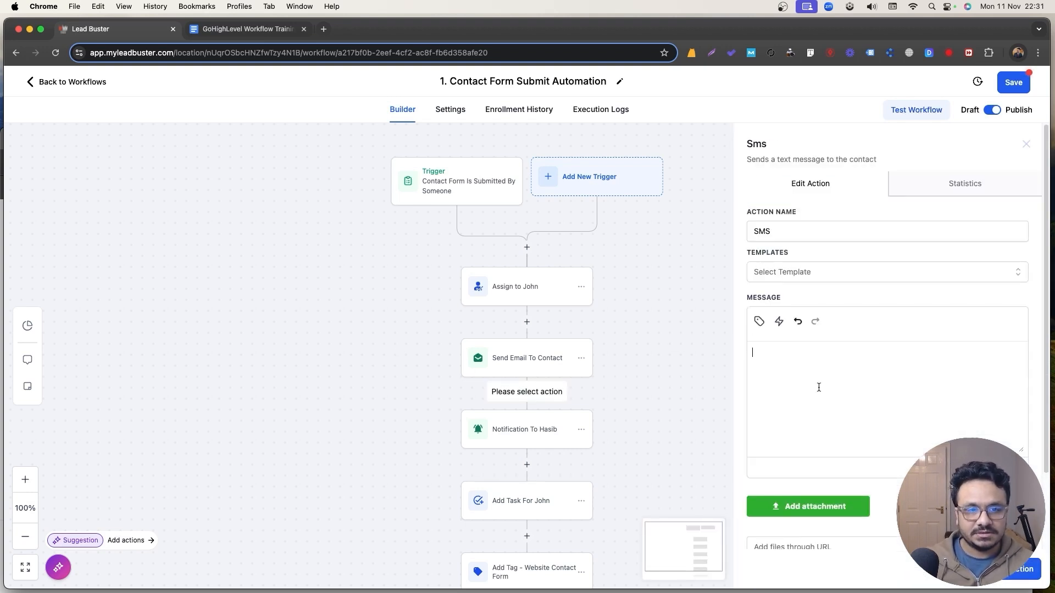
key(super+v)
scroll(785, 404, up, 2)
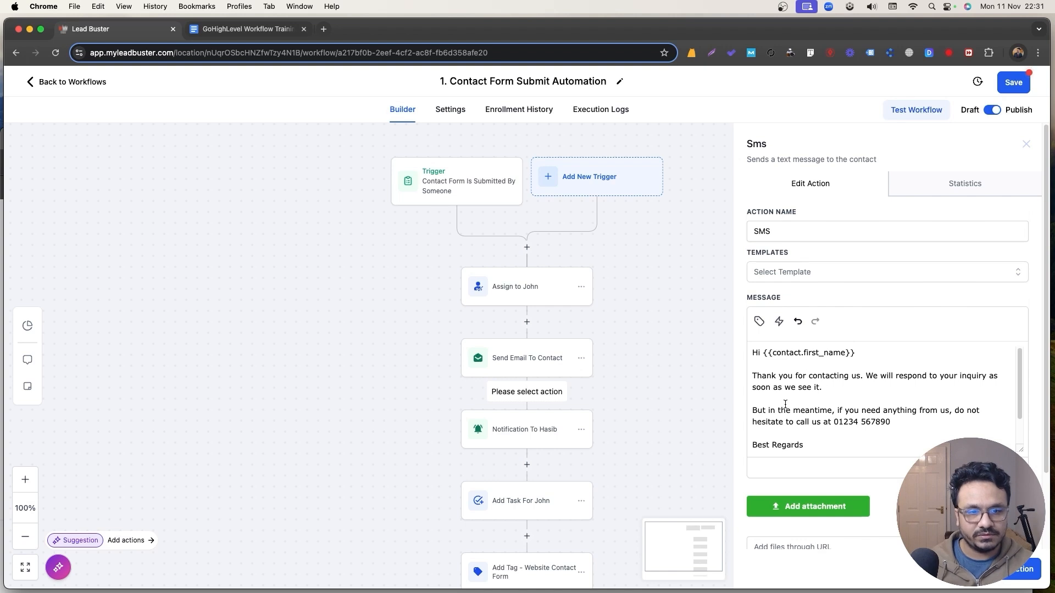
drag(936, 424, 739, 400)
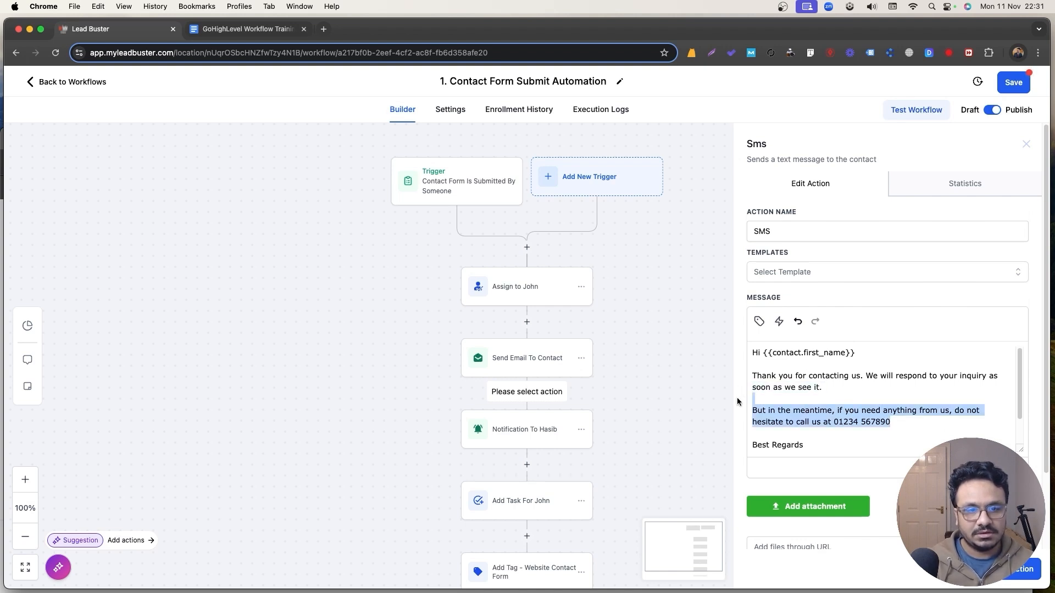
key(BackSpace)
key(BackSpace)
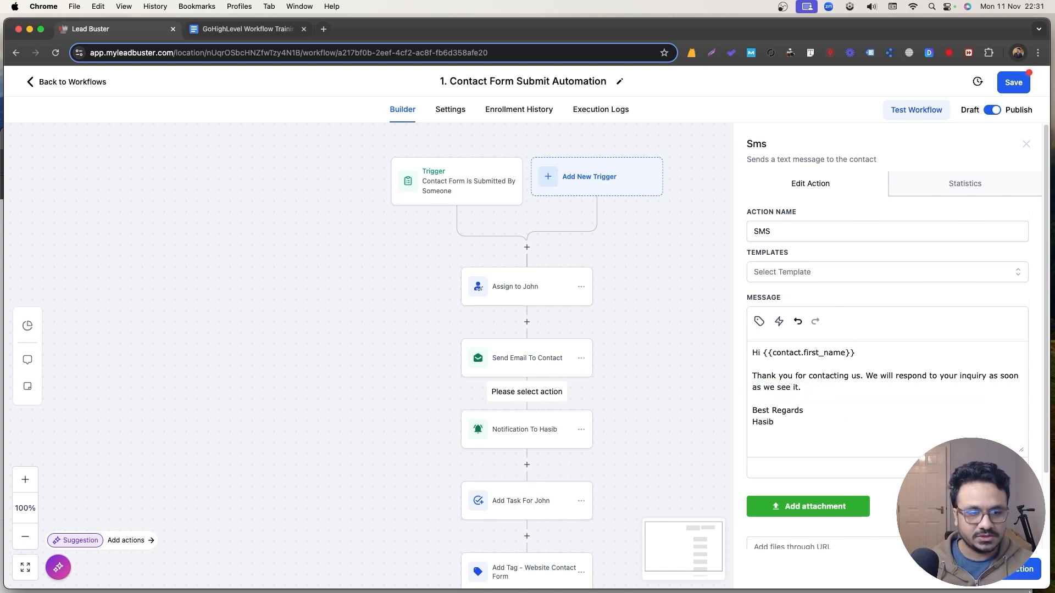
click(1013, 578)
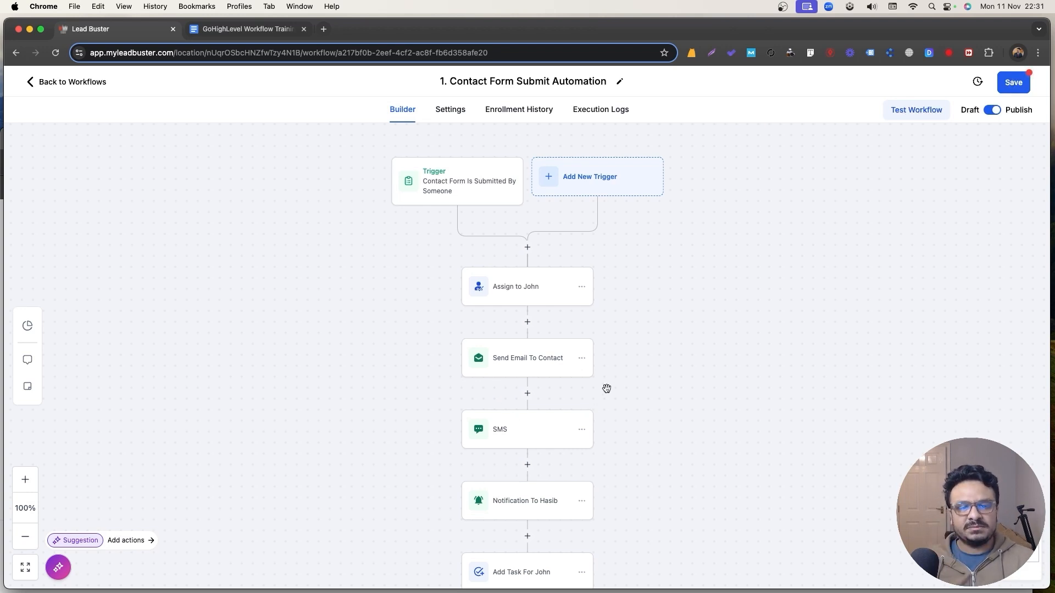
Rename the SMS step to 'SMS To Contact' and save the workflow.
click(551, 426)
text(To)
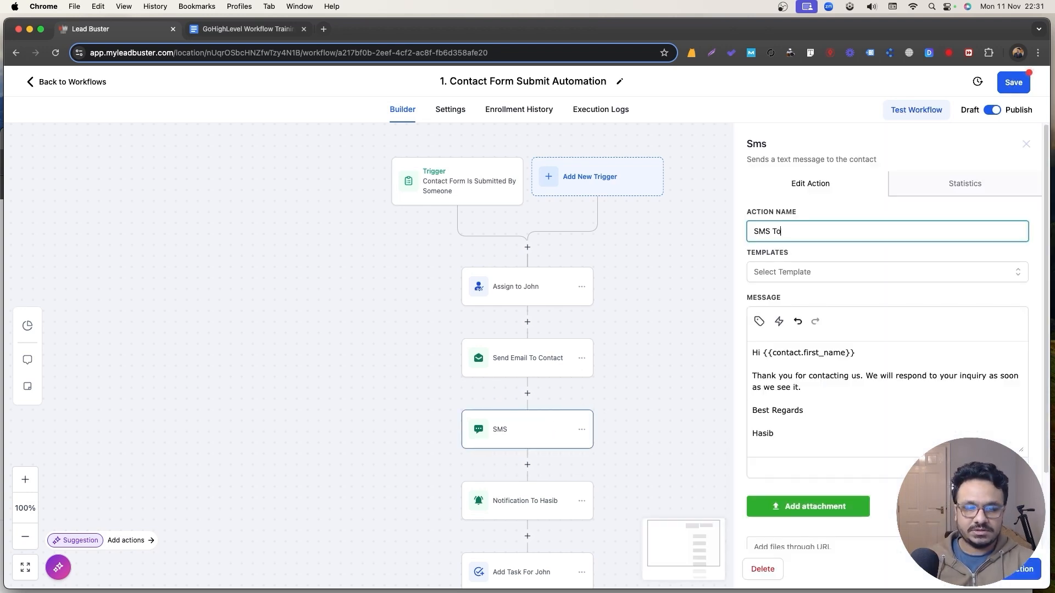
text( Contact)
key(Tab)
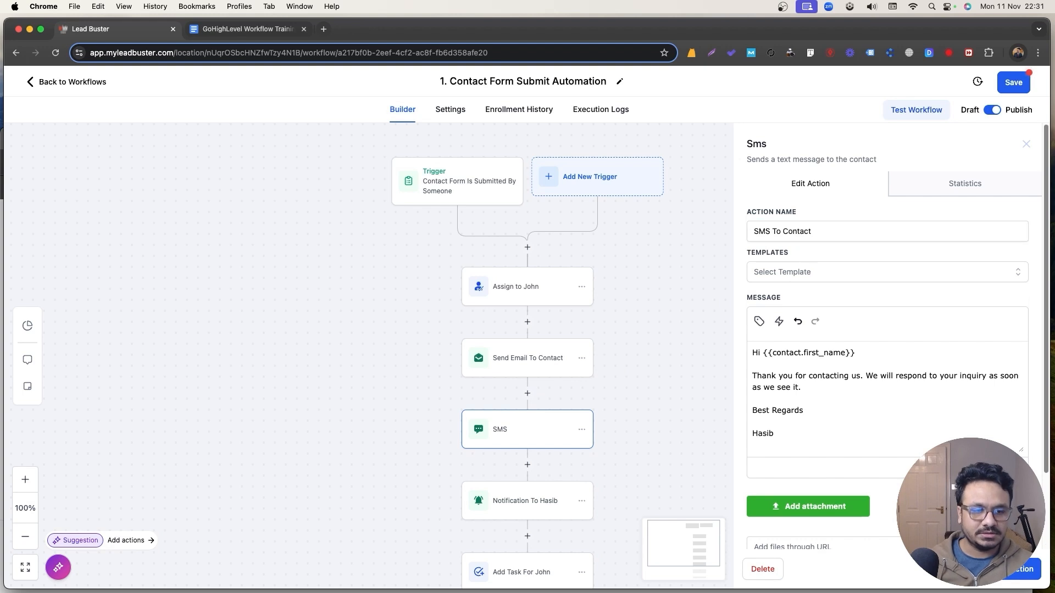
click(1014, 83)
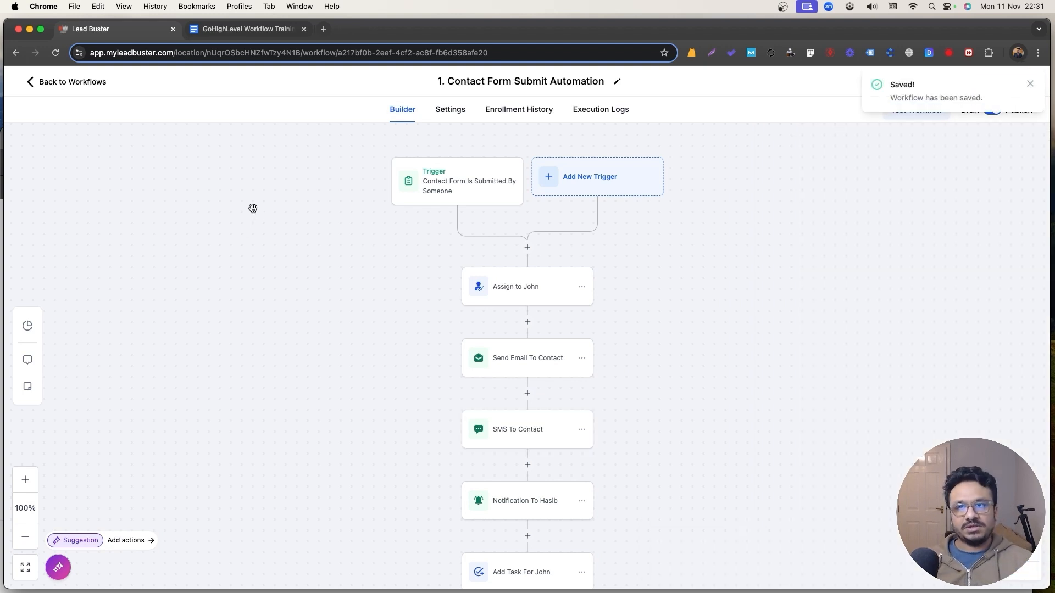
key(ctrl+Tab)
Highlight the line '3. Create a contact form submit workflow' in light green.
click(488, 368)
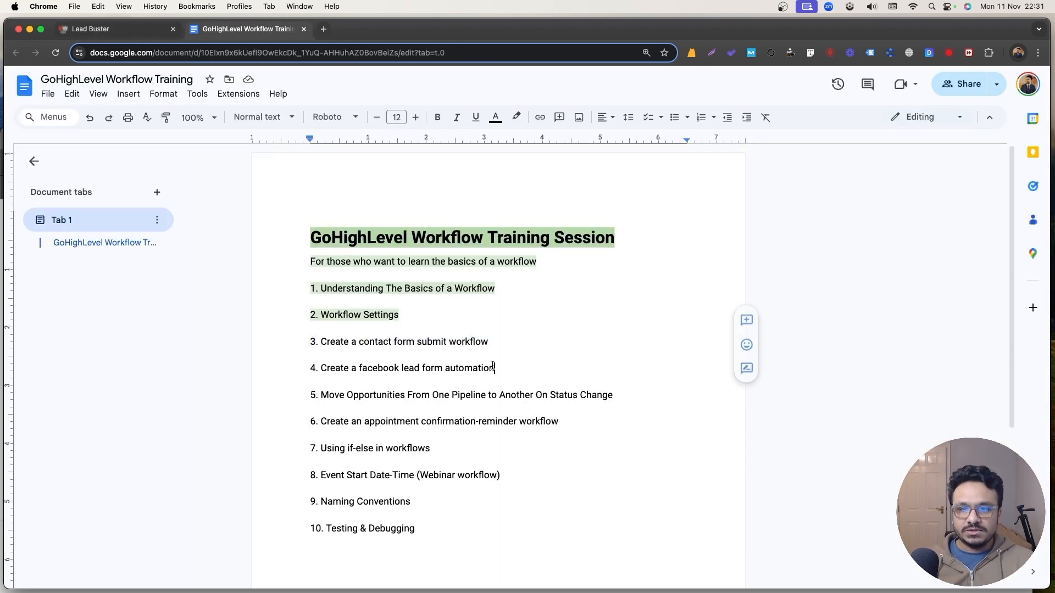
drag(487, 341, 252, 341)
click(516, 117)
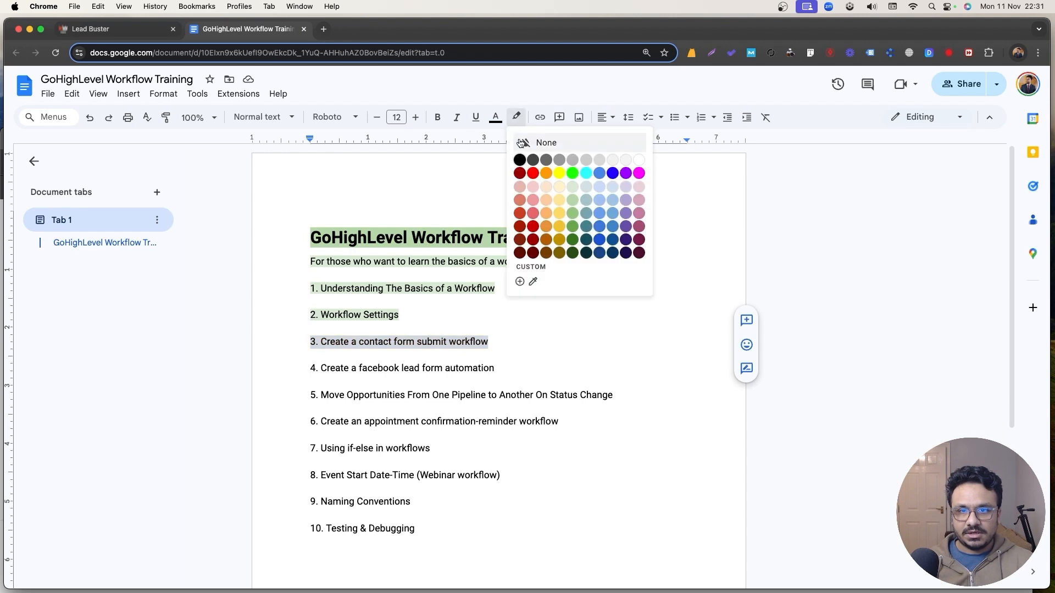
click(566, 202)
click(485, 304)
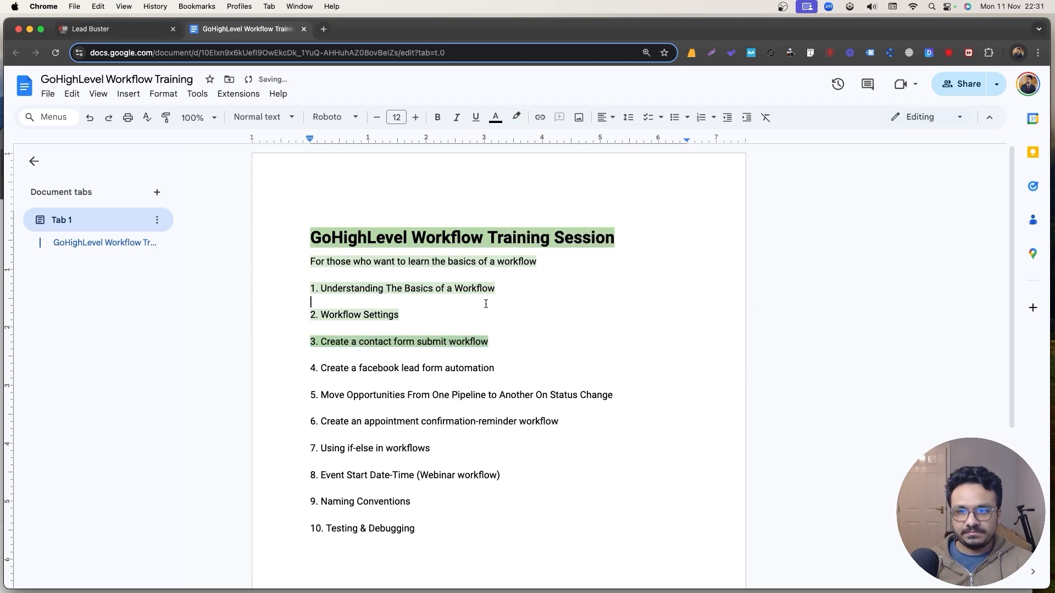
drag(489, 341, 285, 339)
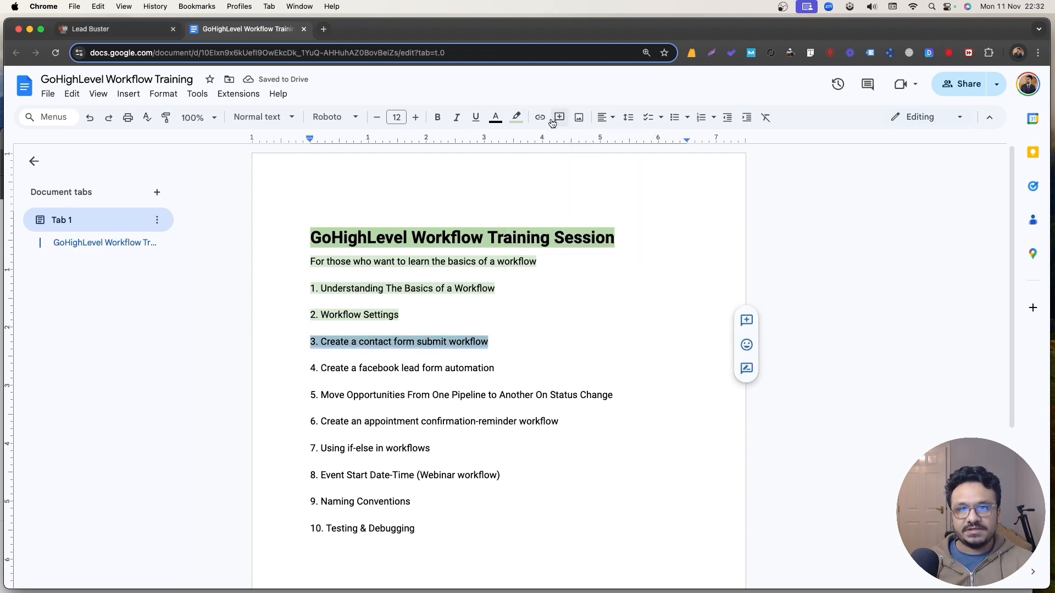
click(516, 117)
click(574, 190)
click(393, 312)
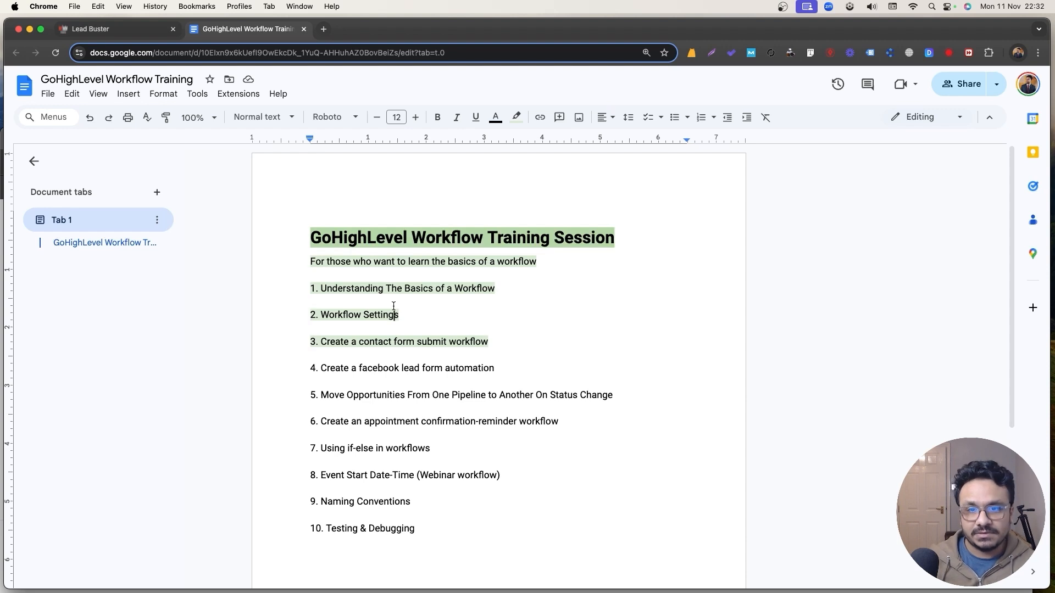
Leave the workflow editor and go to Settings > Integrations in Lead Buster.
click(122, 34)
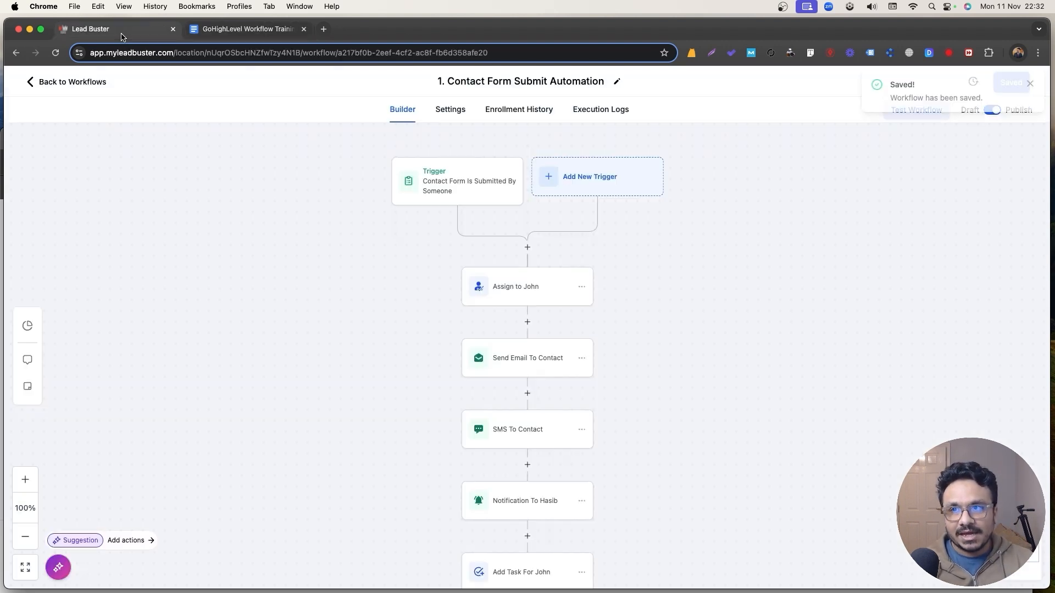
click(38, 81)
click(34, 571)
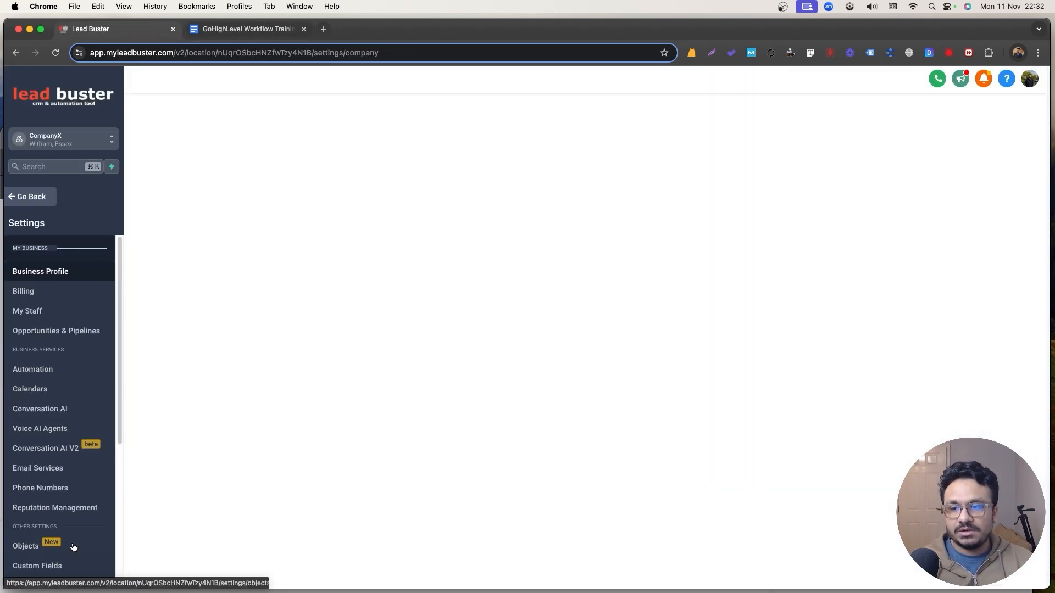
scroll(52, 448, down, 5)
click(52, 446)
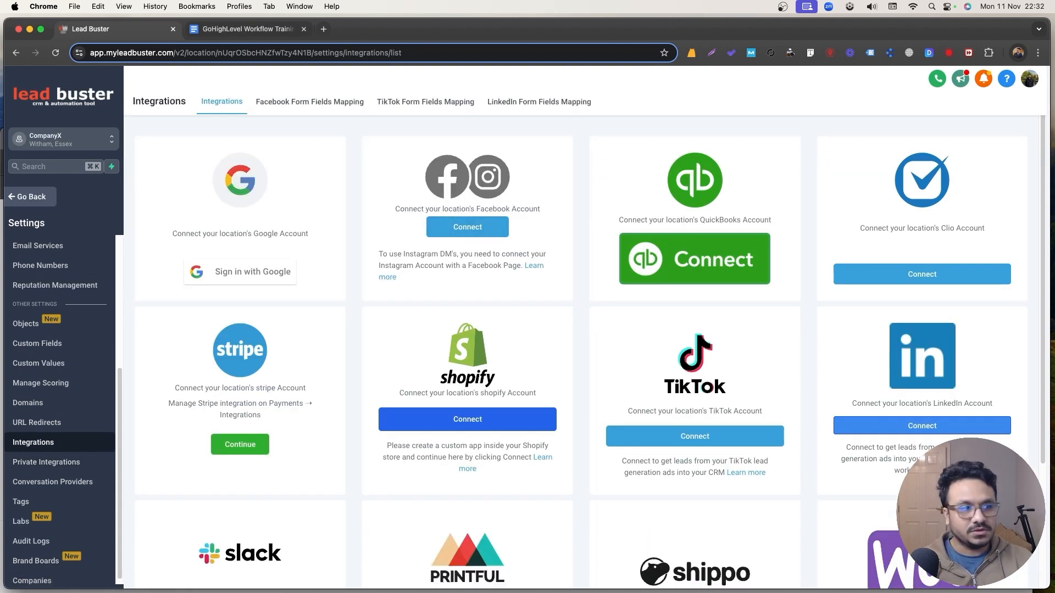
Connect and authorise the Facebook account, then view its eight lead forms under Form Fields Mapping.
click(467, 227)
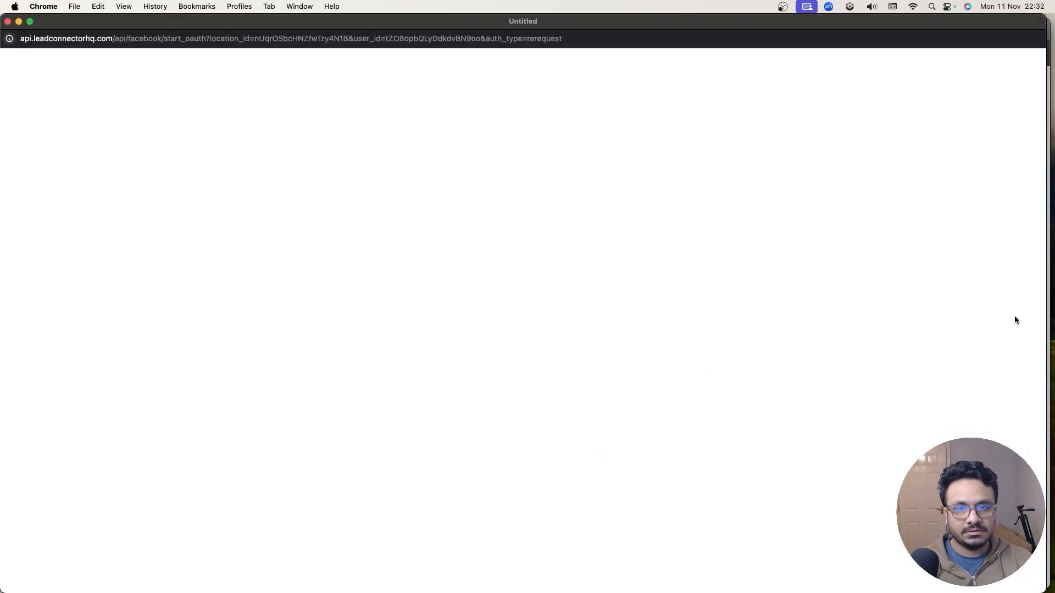
click(786, 276)
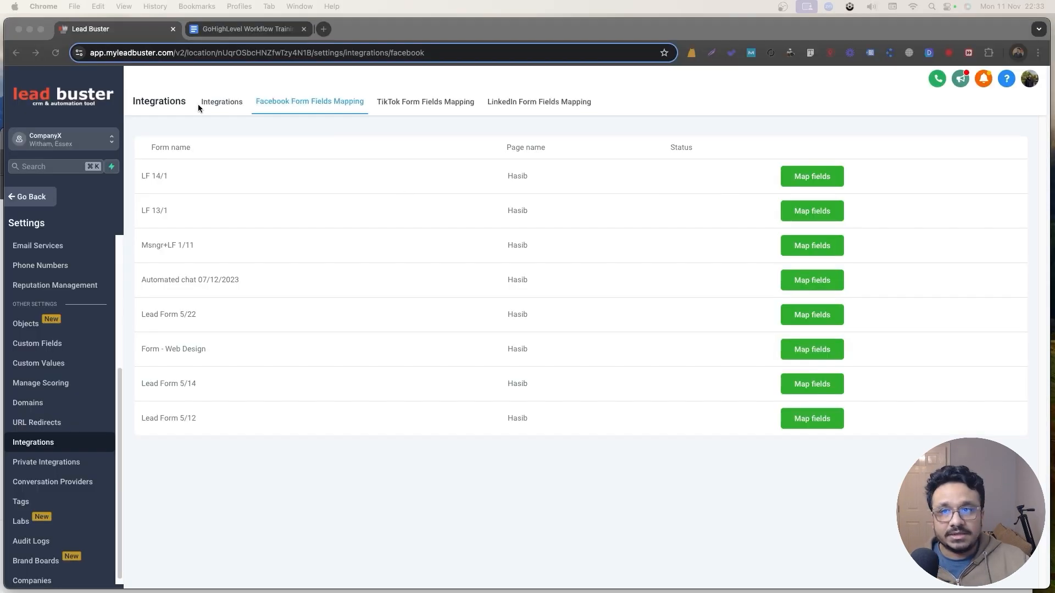
click(222, 104)
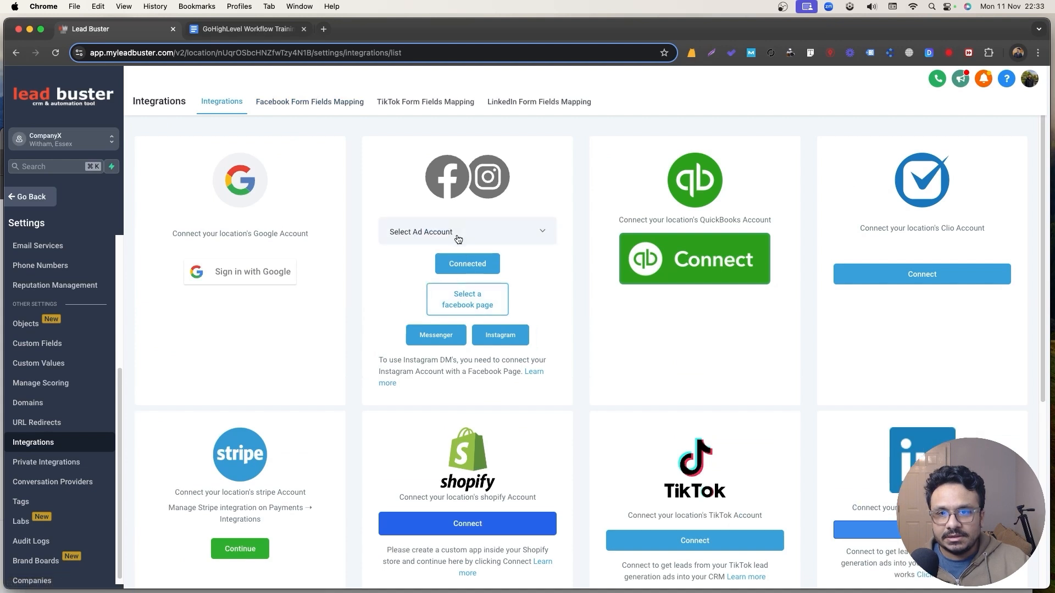
click(279, 110)
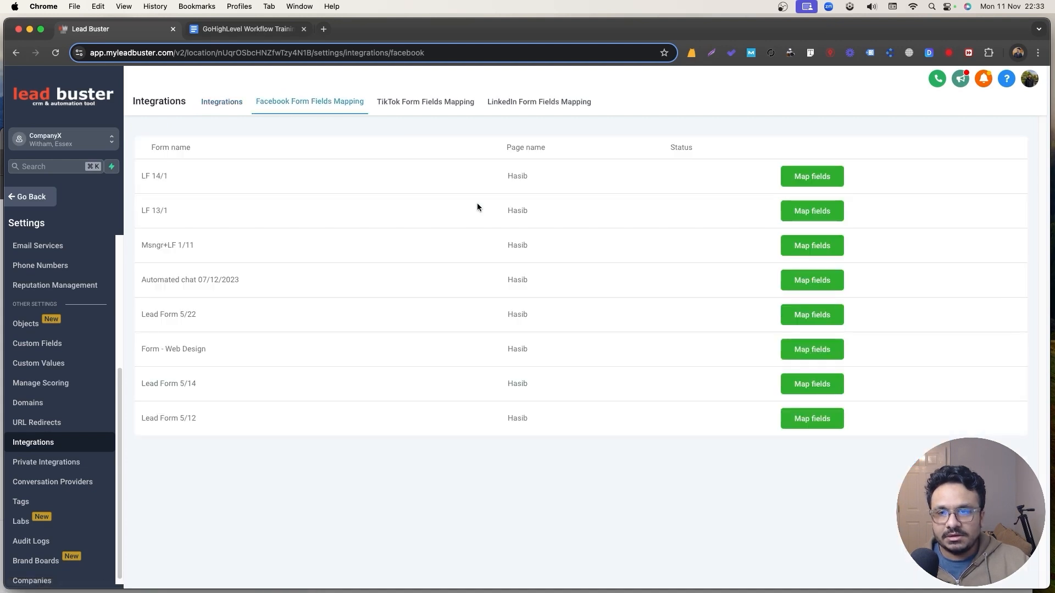
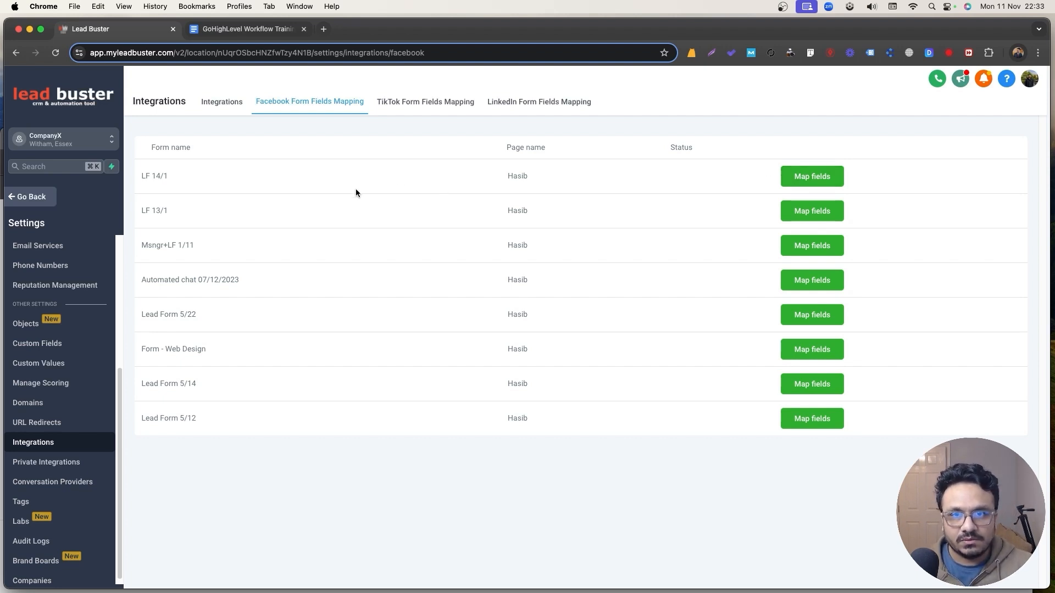
Select the LF 14/1 form name and open its Map fields dialog, showing two unmapped questions.
drag(141, 175, 169, 176)
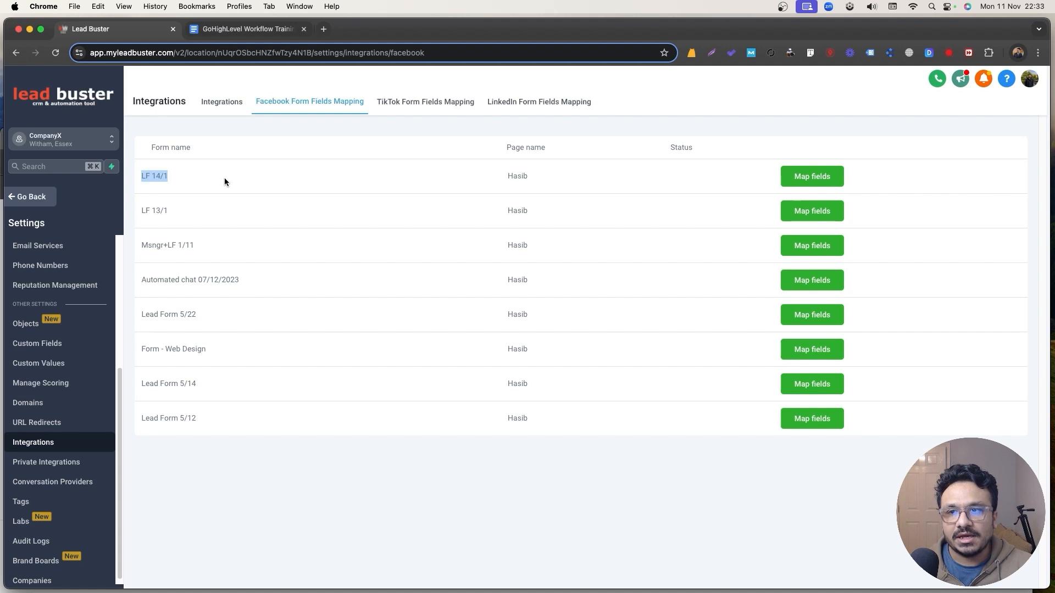
triple_click(164, 174)
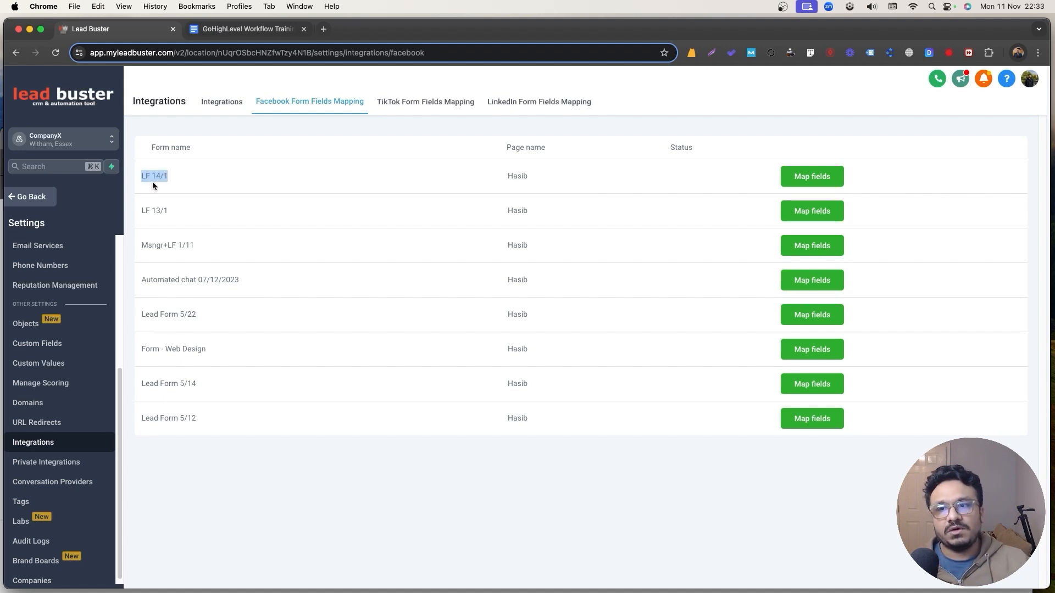
click(155, 174)
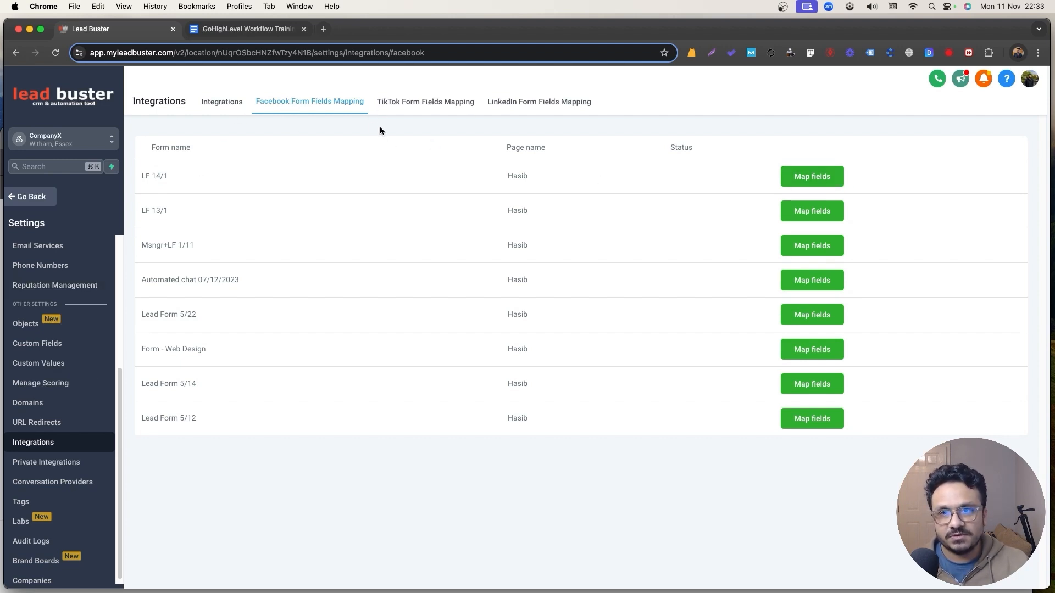
click(819, 177)
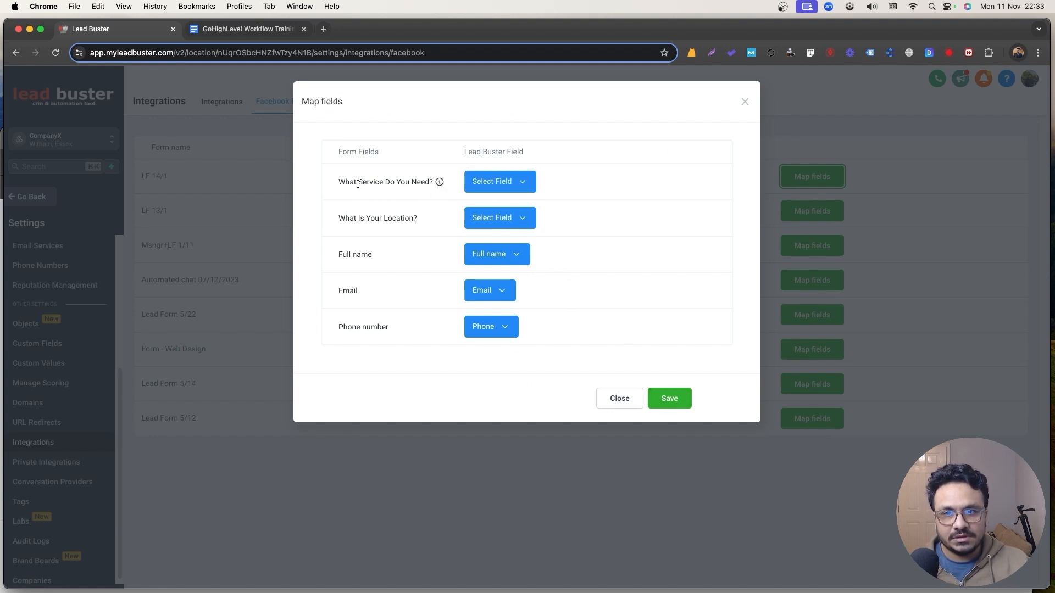
Save the LF 14/1 field mapping, recheck it, and return to Automation > Workflows.
click(470, 181)
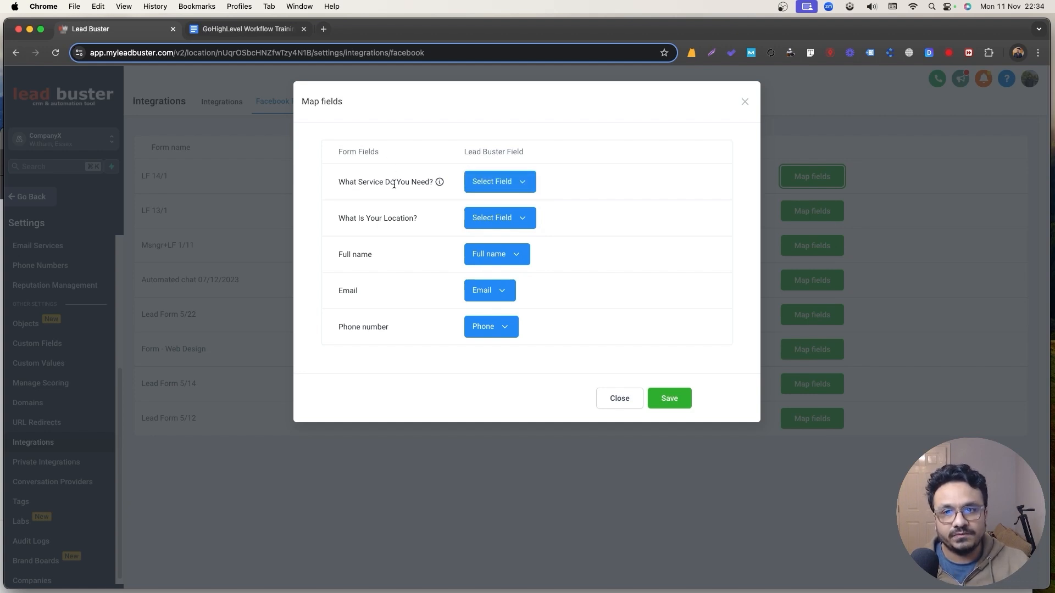
click(479, 187)
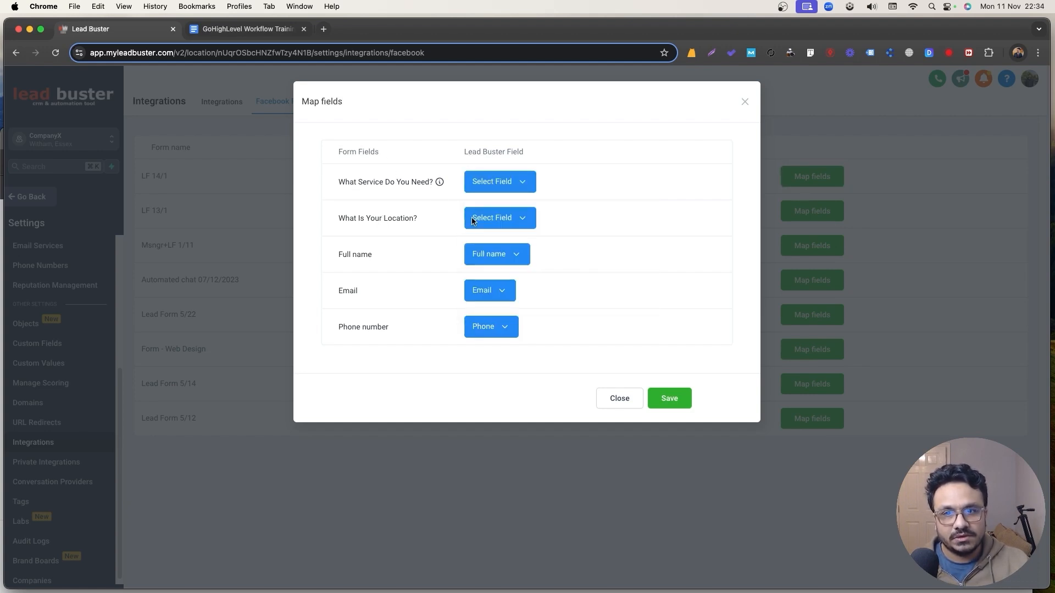
click(667, 399)
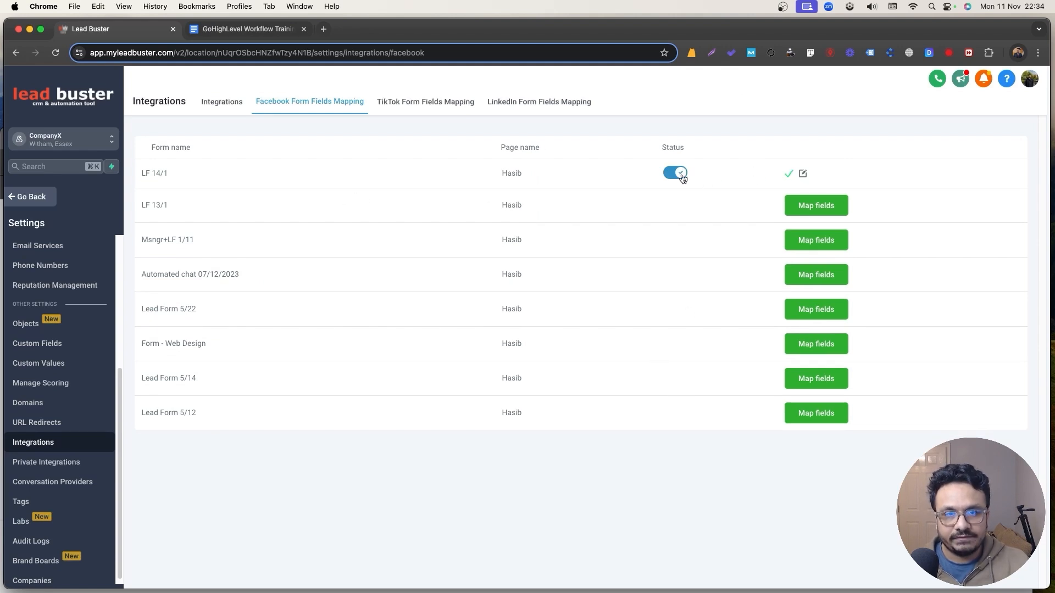
click(803, 174)
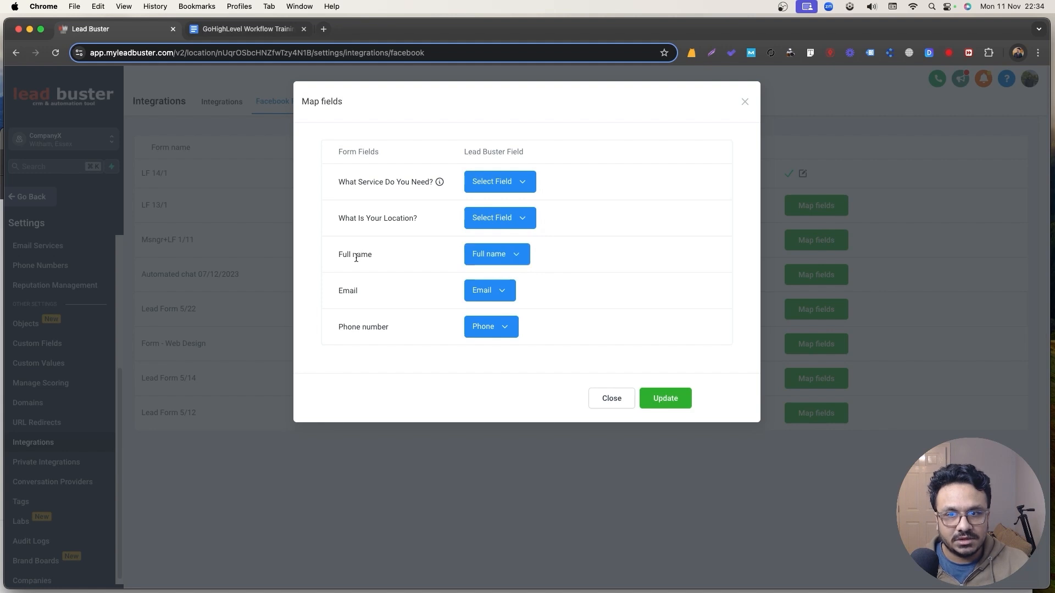
click(661, 399)
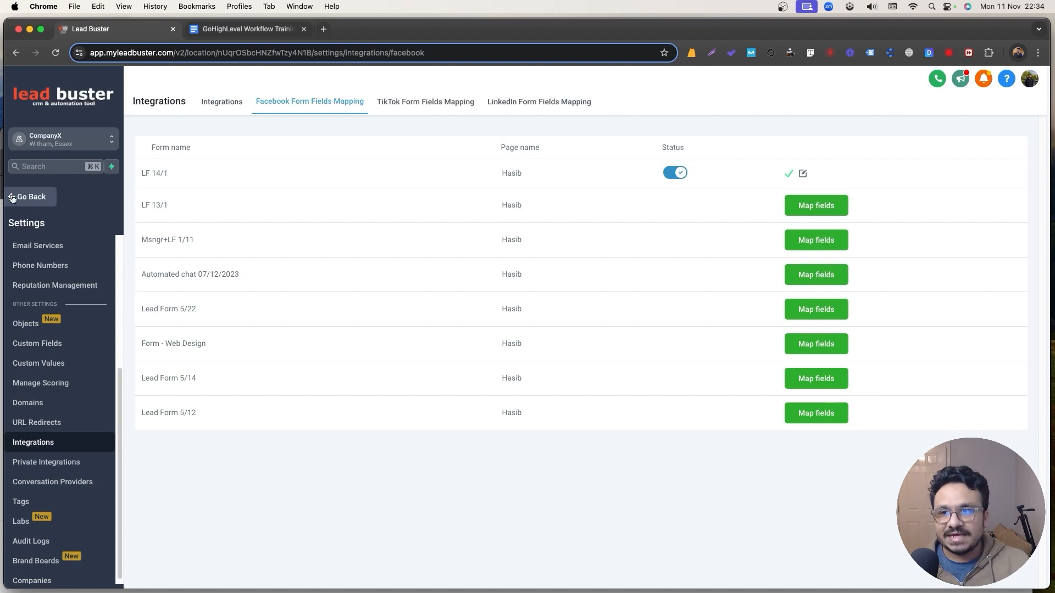
click(31, 197)
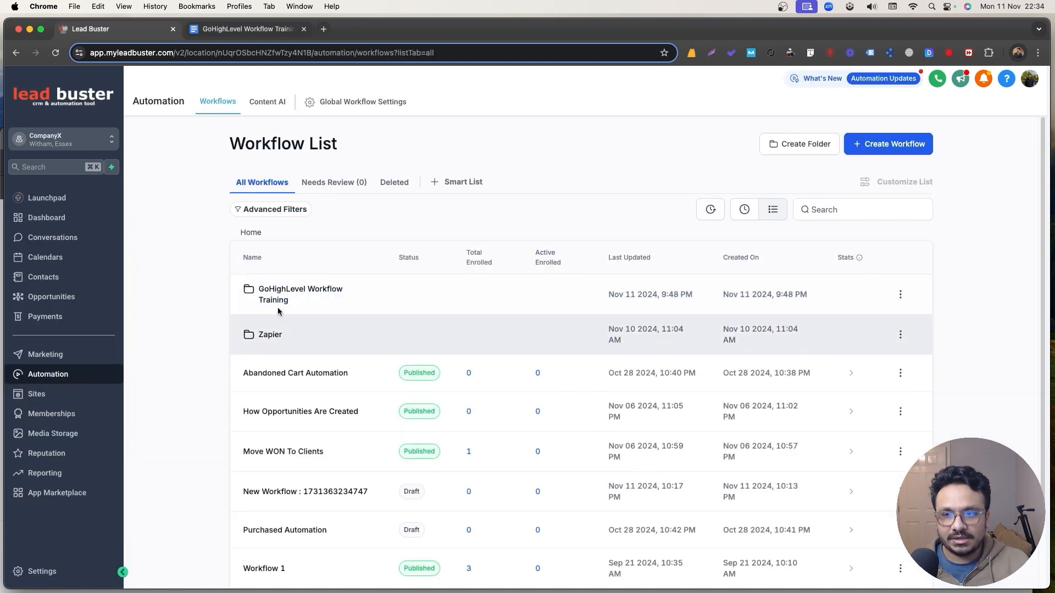
Start a new workflow from scratch in the GoHighLevel Workflow Training folder.
click(277, 298)
click(882, 148)
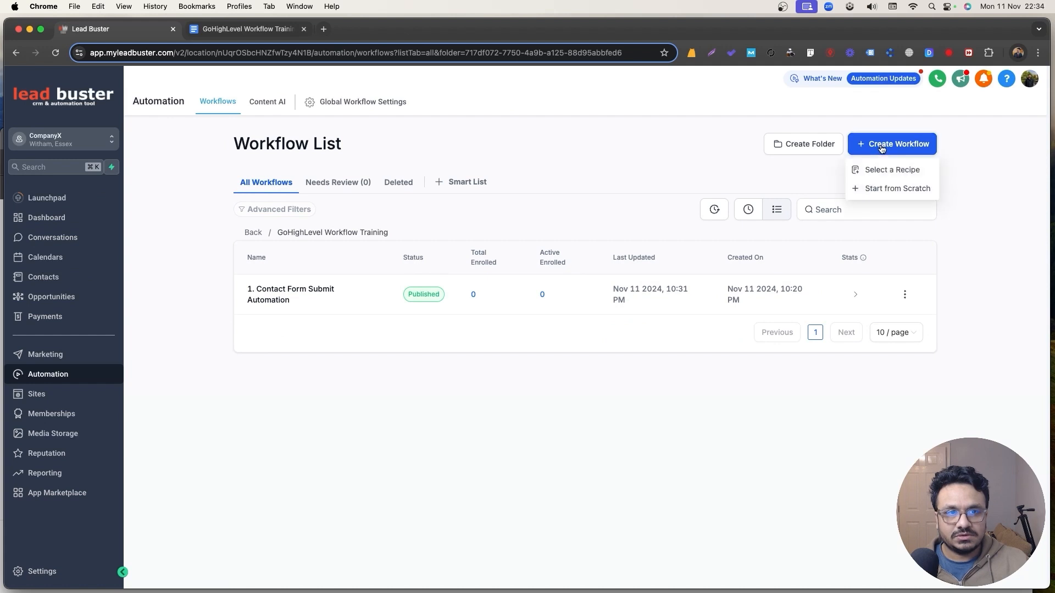
click(882, 188)
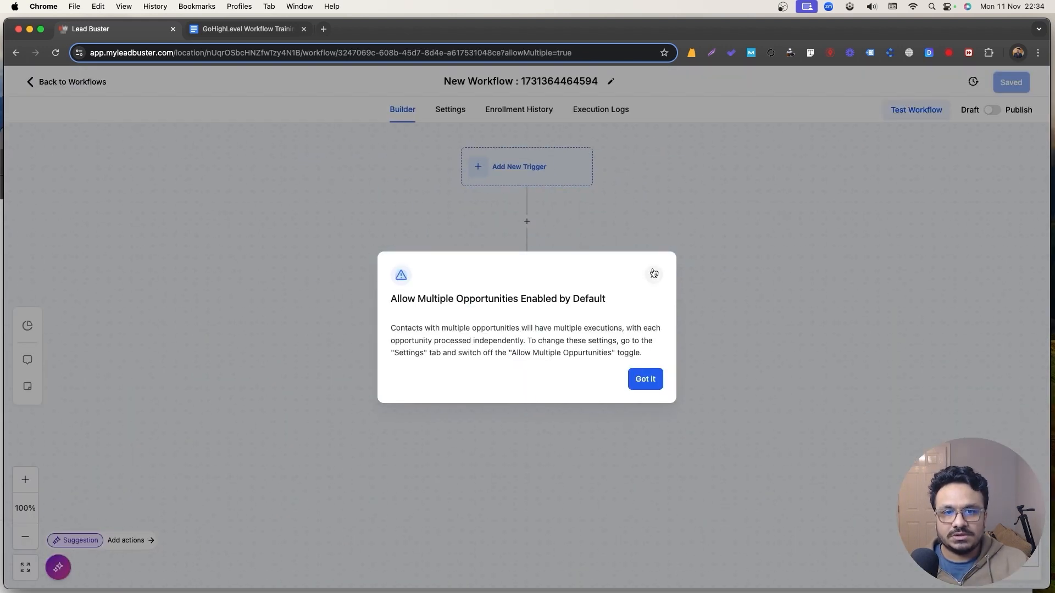
click(654, 273)
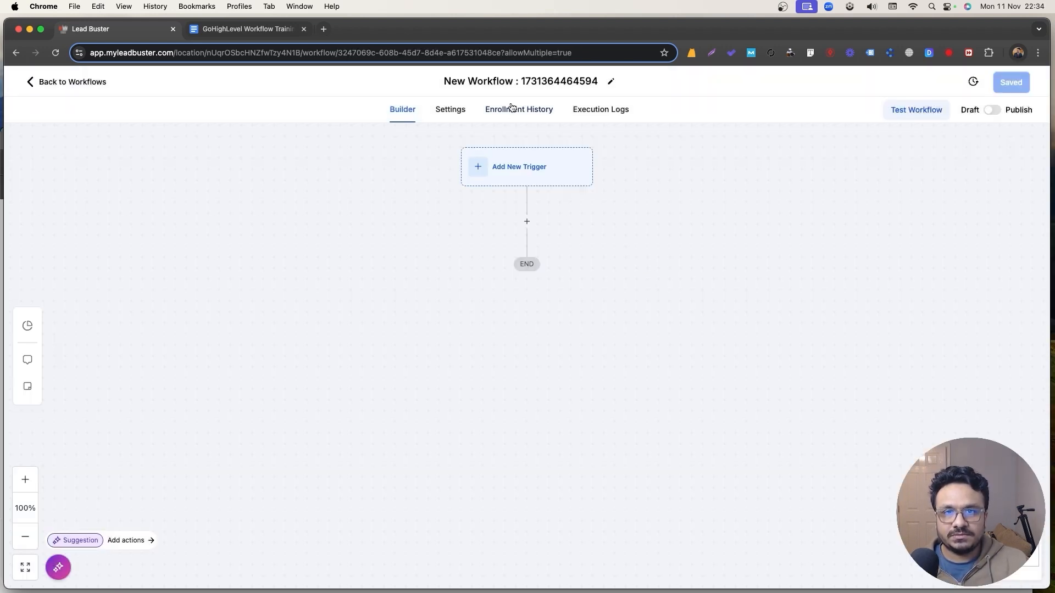
Rename the workflow to '2. Facebook Lead Form Automation' and open the trigger list.
click(514, 82)
key(super+a)
text(2.)
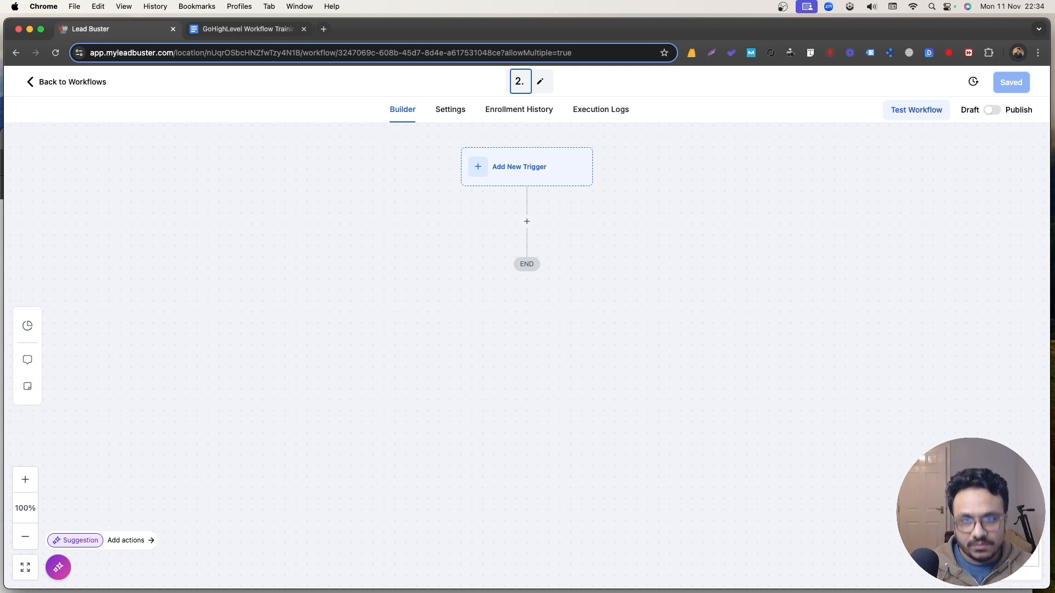
text(Facebook Lead)
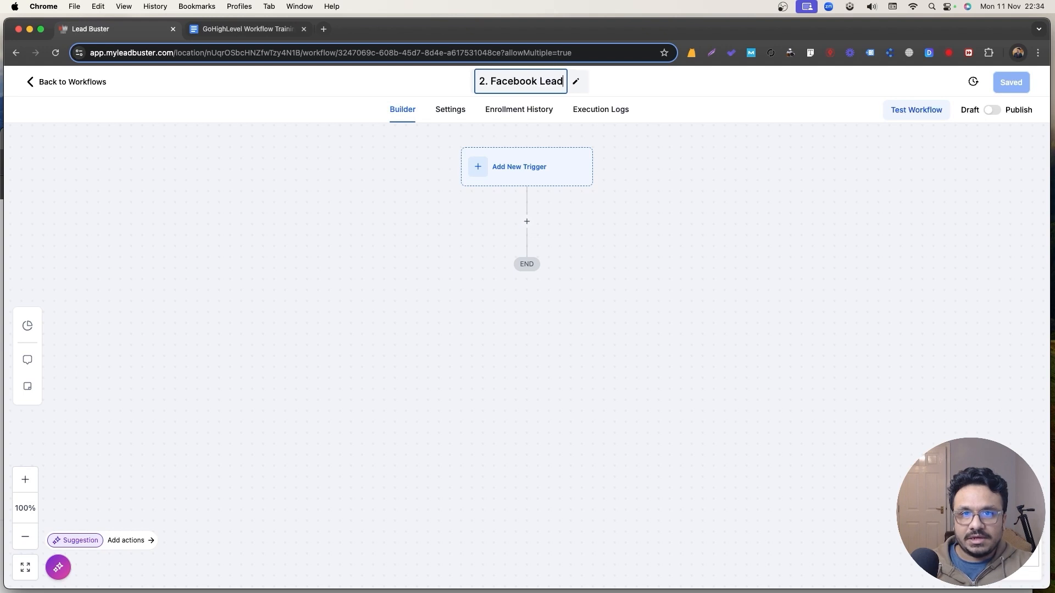
text( Form Automation)
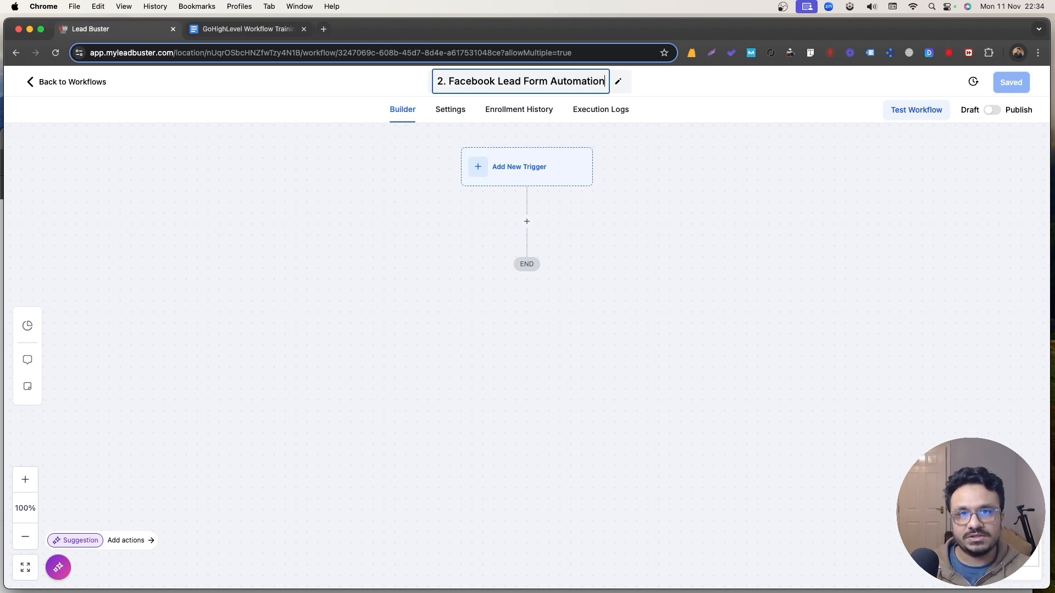
click(638, 263)
click(568, 170)
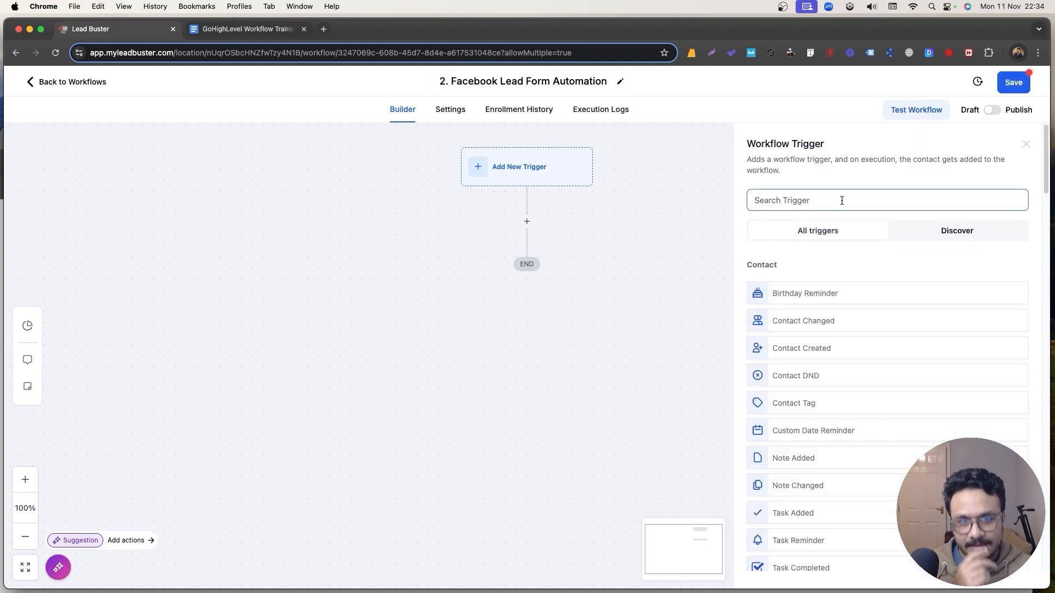
Choose the Facebook Lead Form Submitted trigger, restricted to the connected Facebook page.
text(facebook)
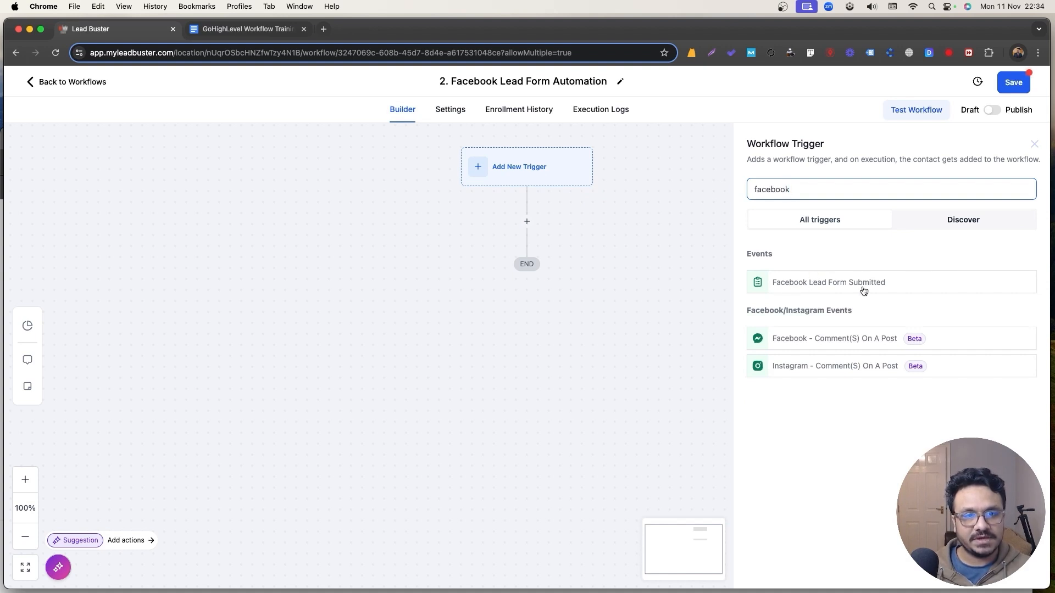
click(833, 291)
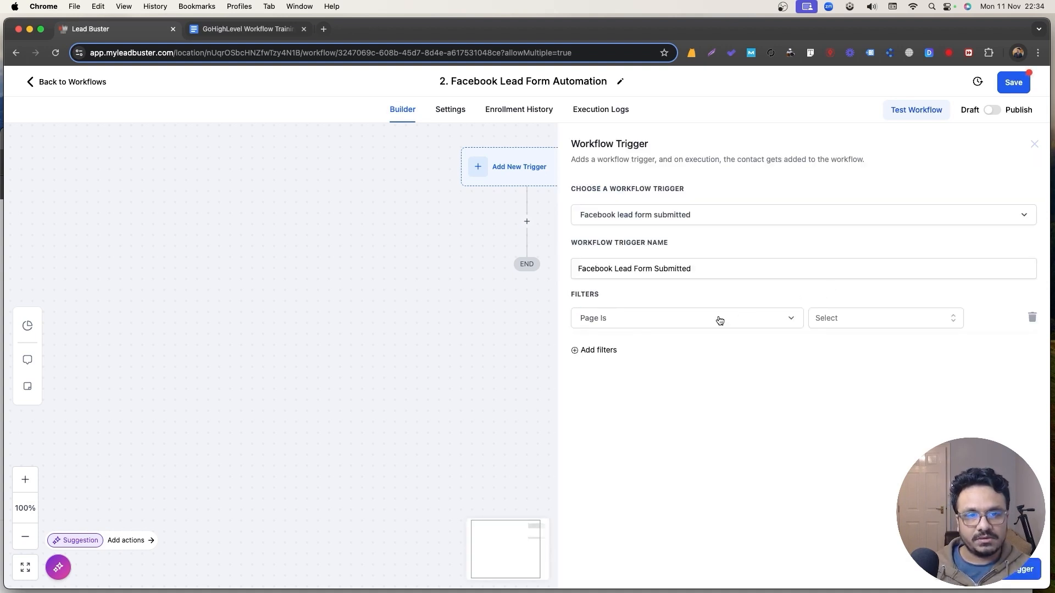
click(753, 324)
click(855, 322)
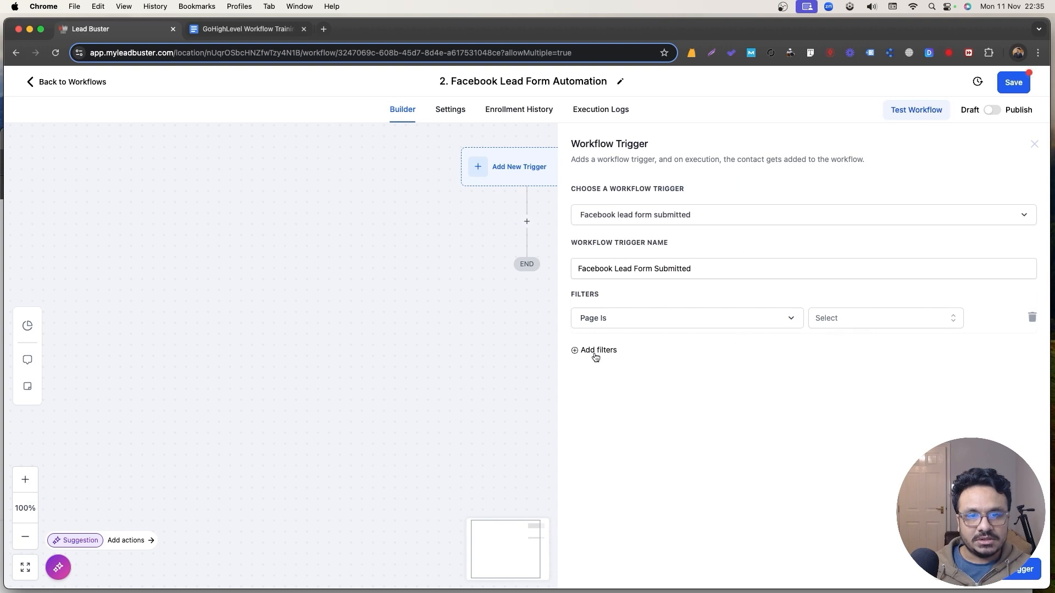
click(856, 369)
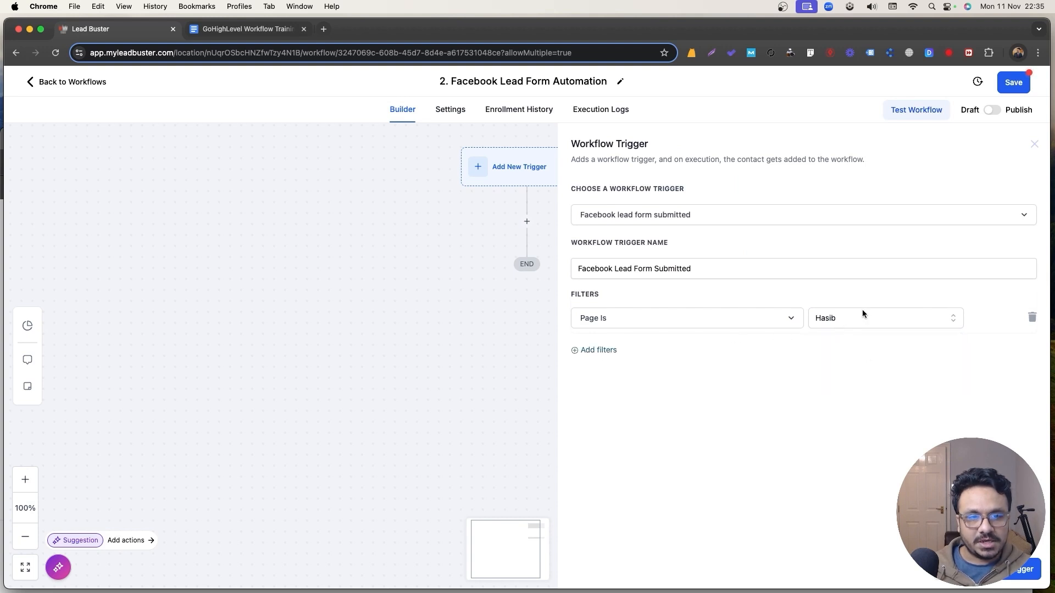
Add a Form Is LF 14/1 filter and save the trigger.
click(602, 352)
click(608, 354)
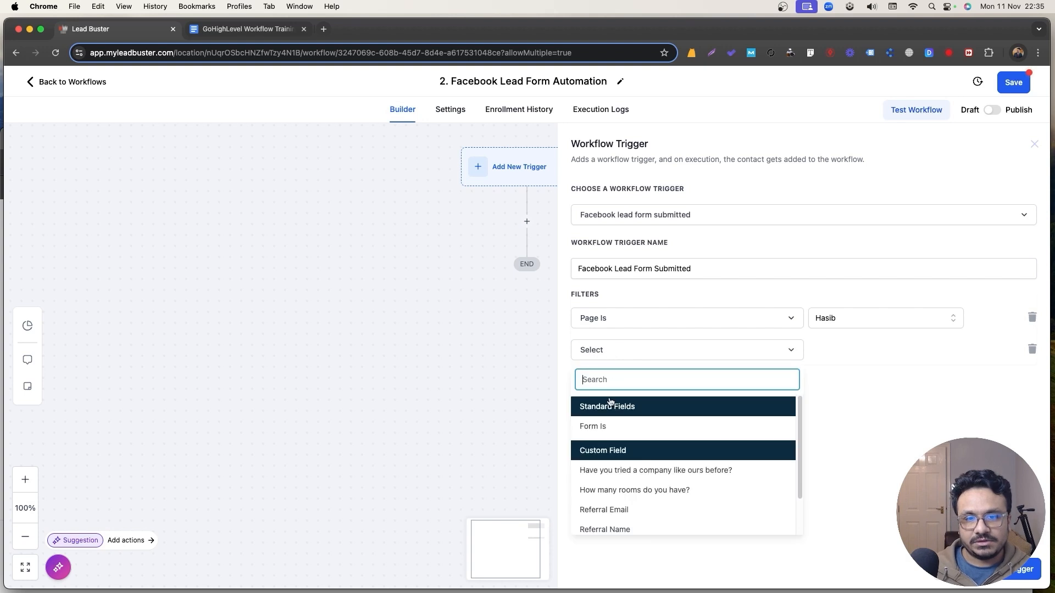
click(610, 426)
click(912, 359)
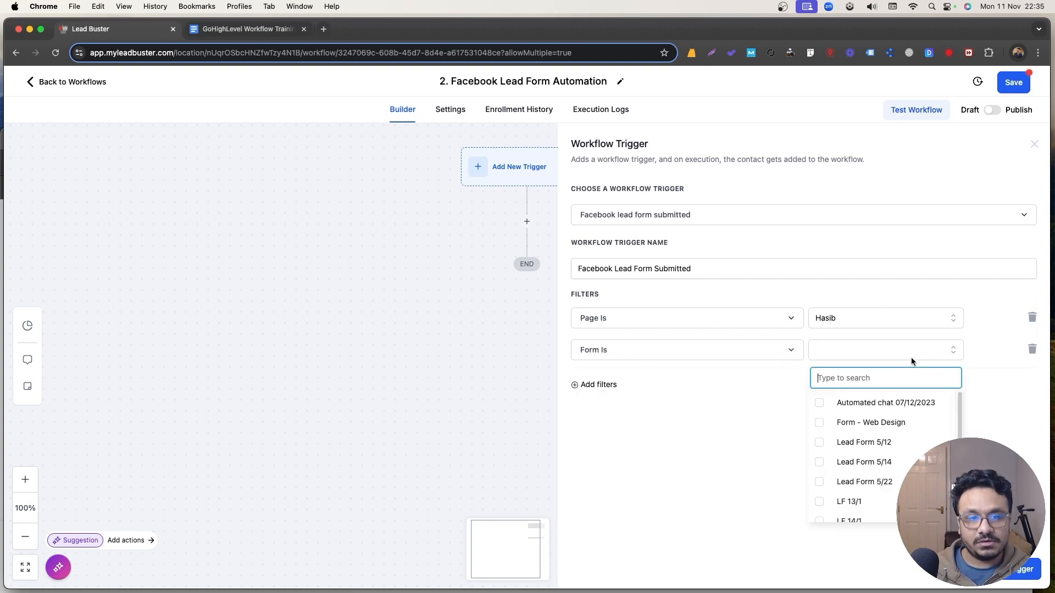
scroll(857, 465, down, 1)
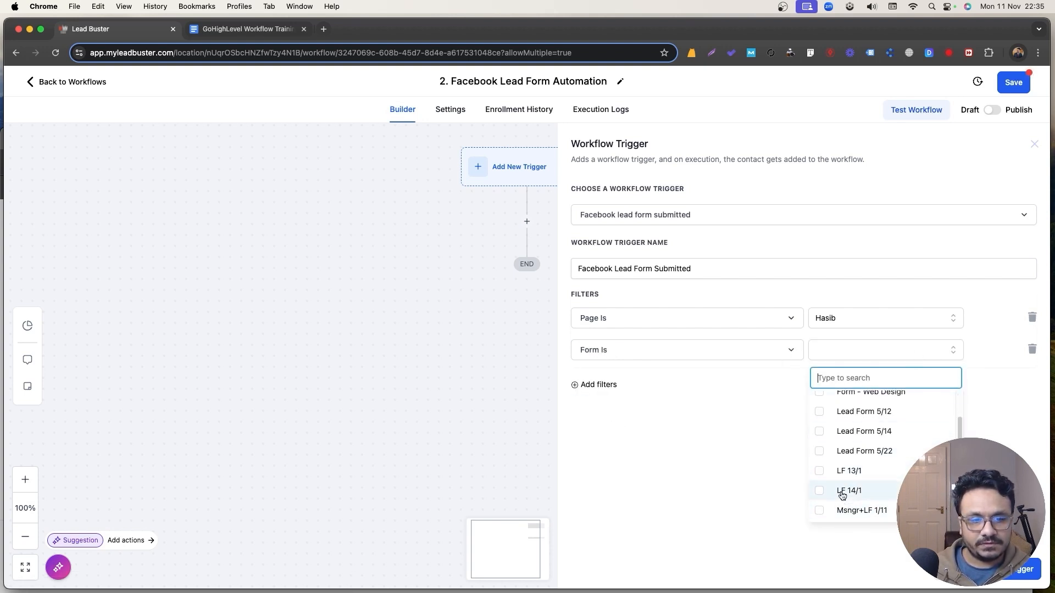
click(842, 491)
click(860, 355)
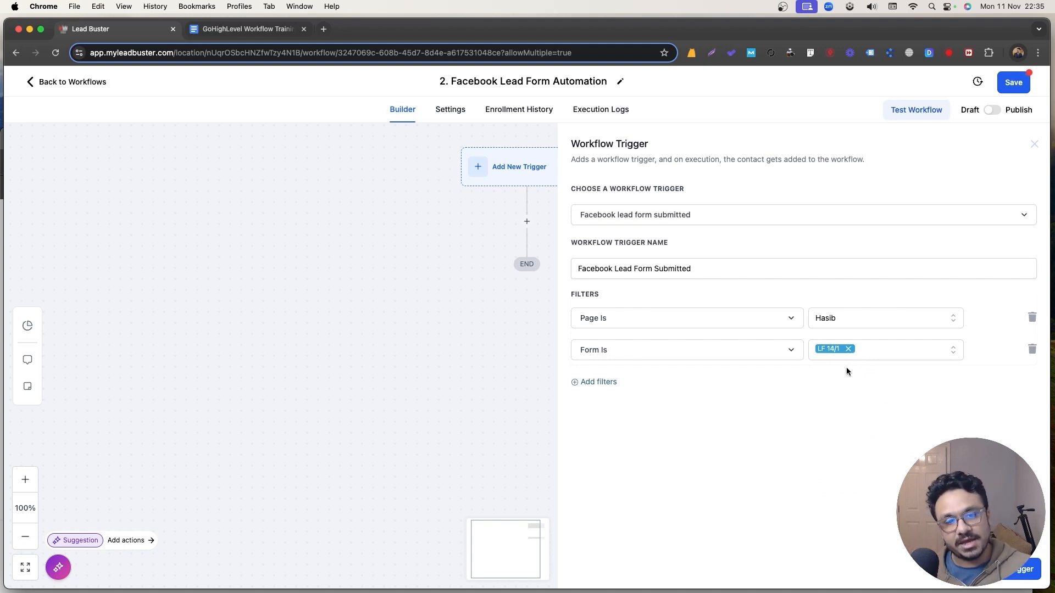
click(1020, 573)
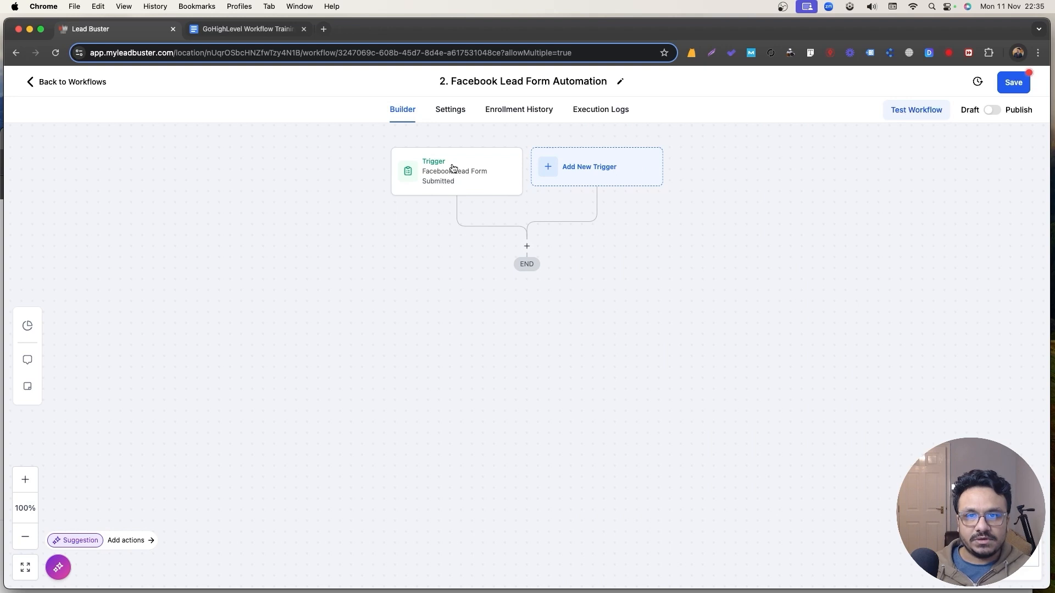
Add a Send Email action after the trigger with the subject 'Thanks for your interest'.
click(527, 244)
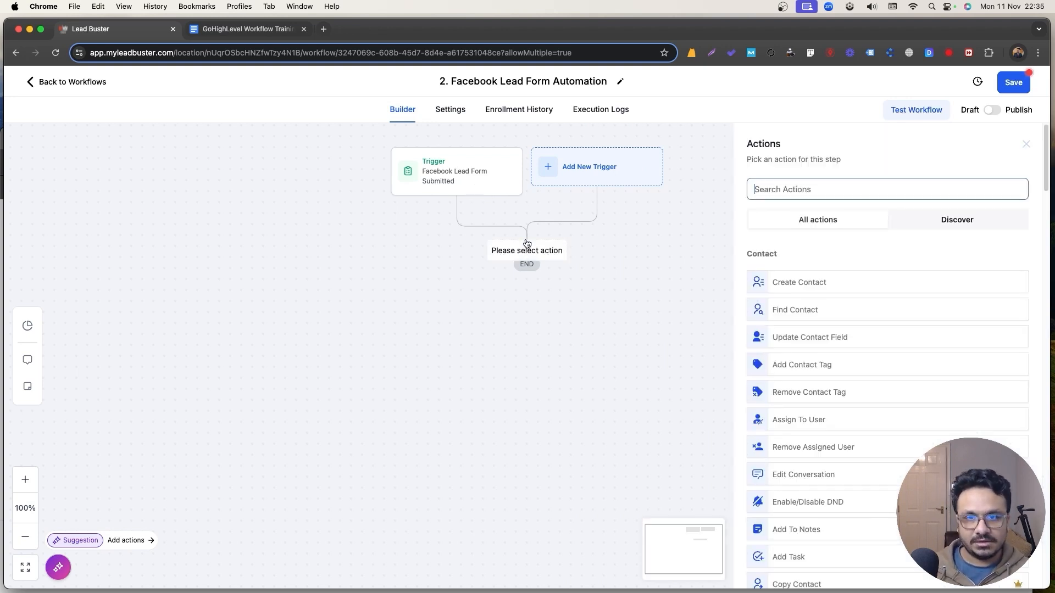
scroll(870, 354, down, 5)
scroll(870, 355, down, 4)
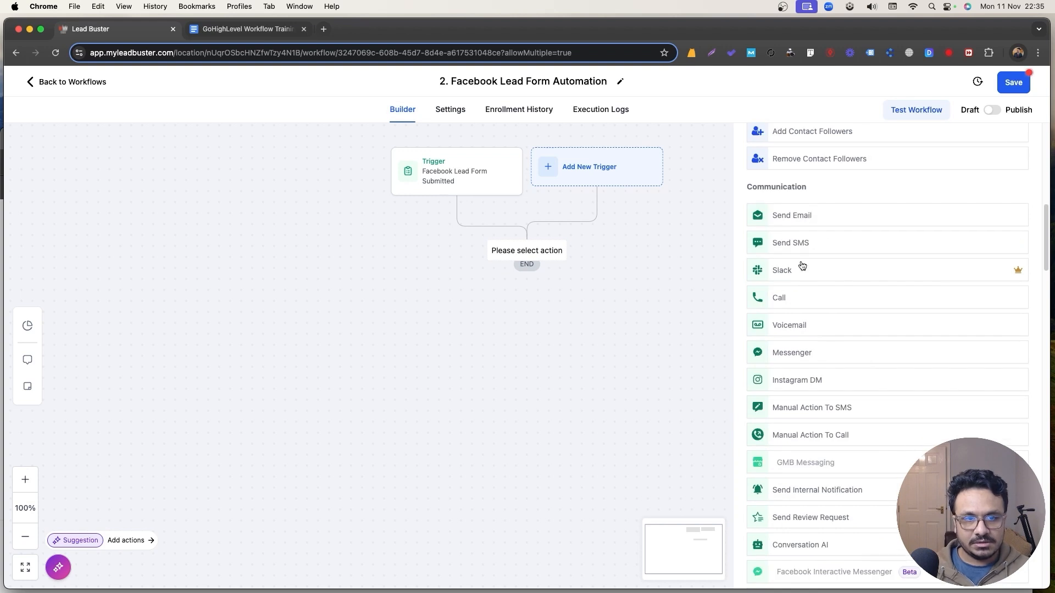
click(806, 215)
click(826, 384)
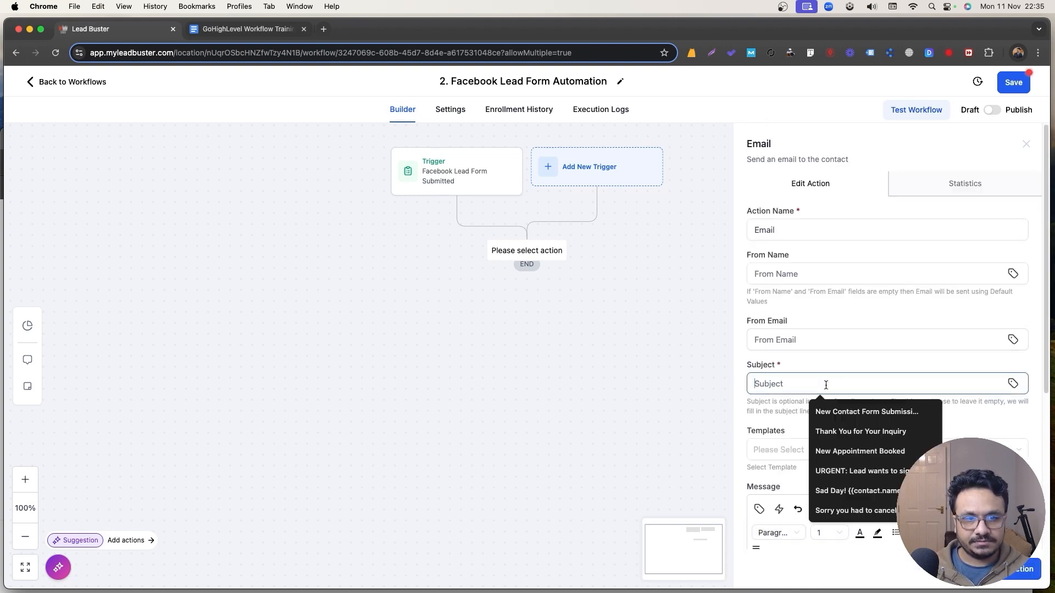
text(Thanks for your interest)
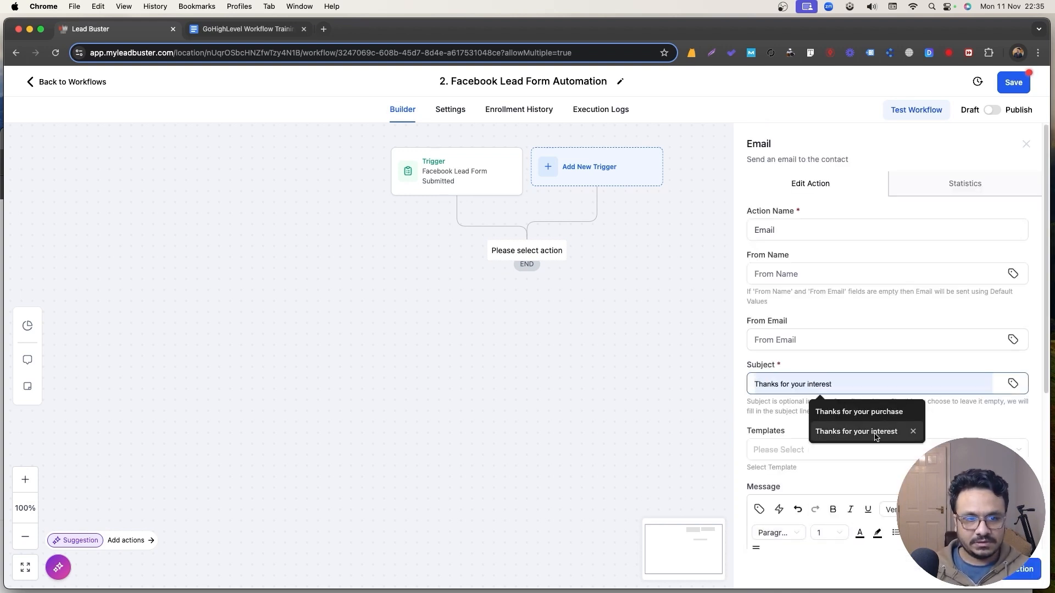
click(868, 433)
Write the body 'Hi' / 'Thanks for your interest....' and save the Email step.
scroll(815, 467, down, 3)
click(814, 461)
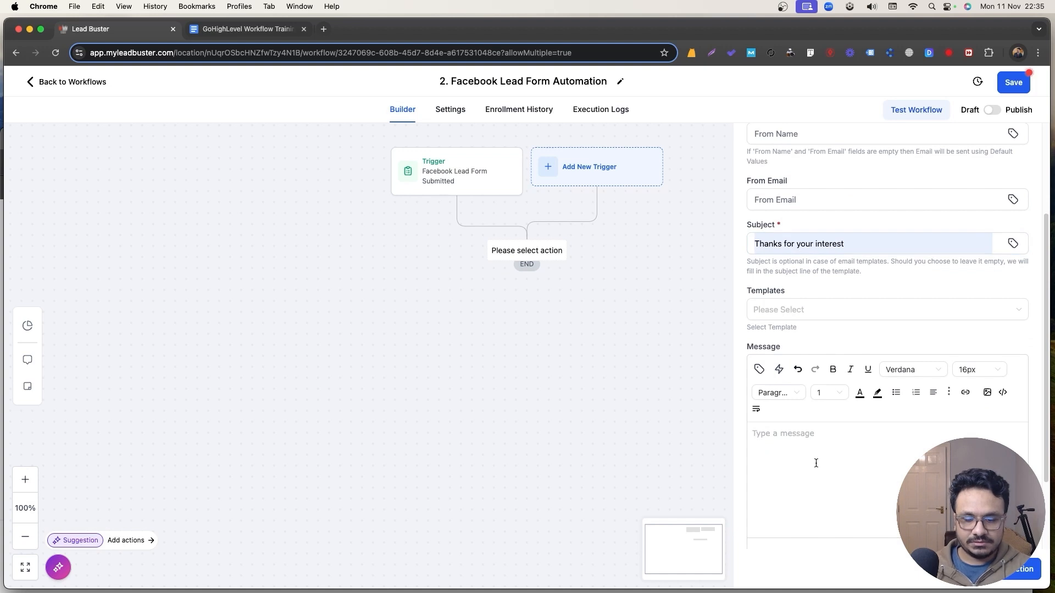
text(Hi)
key(Return)
text(Thanks for yo)
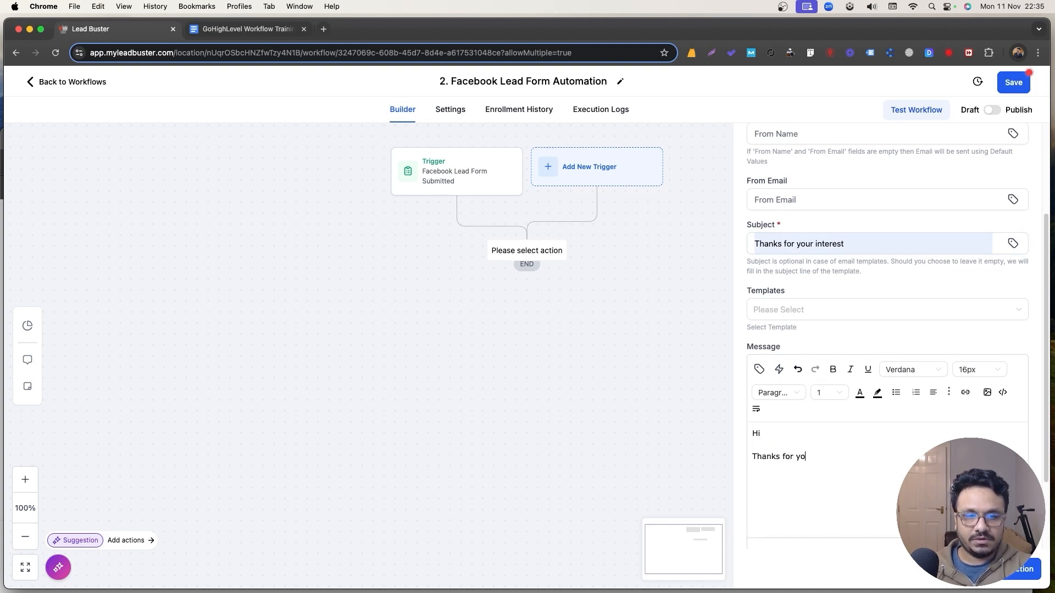
text(ur interest....)
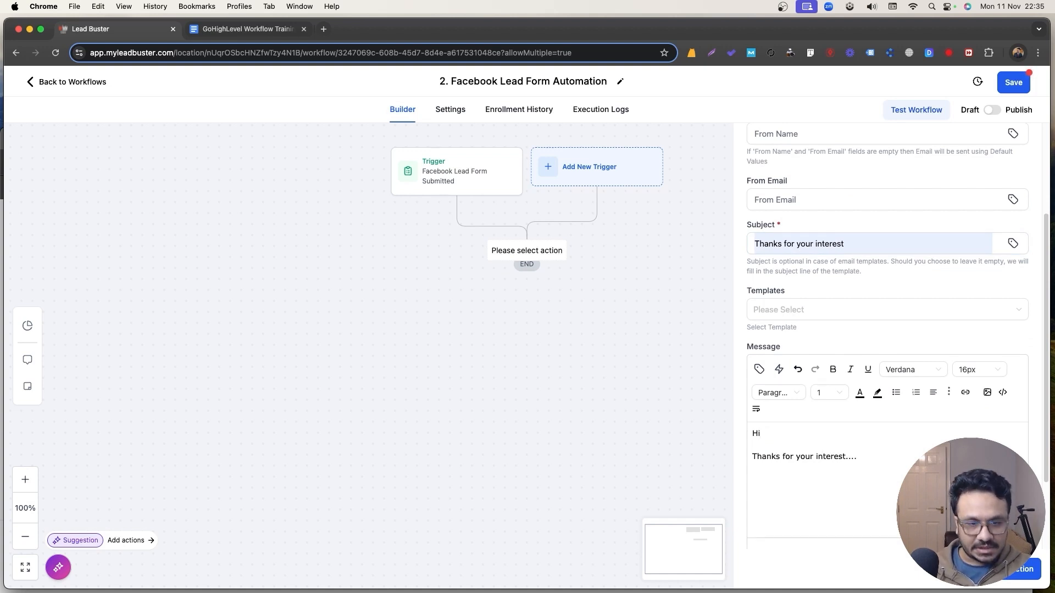
scroll(852, 323, up, 3)
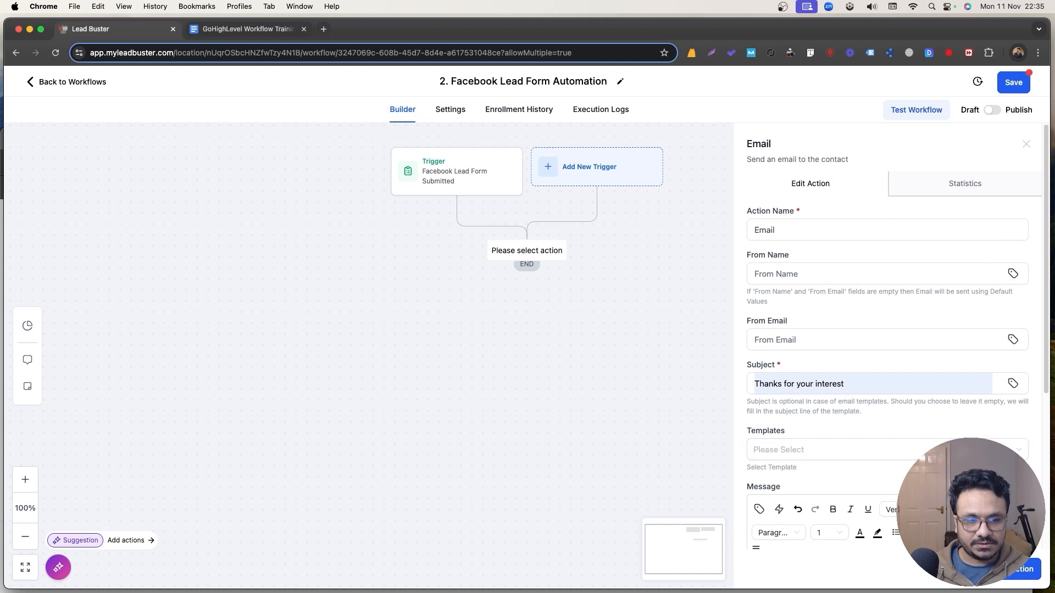
click(1018, 570)
click(450, 110)
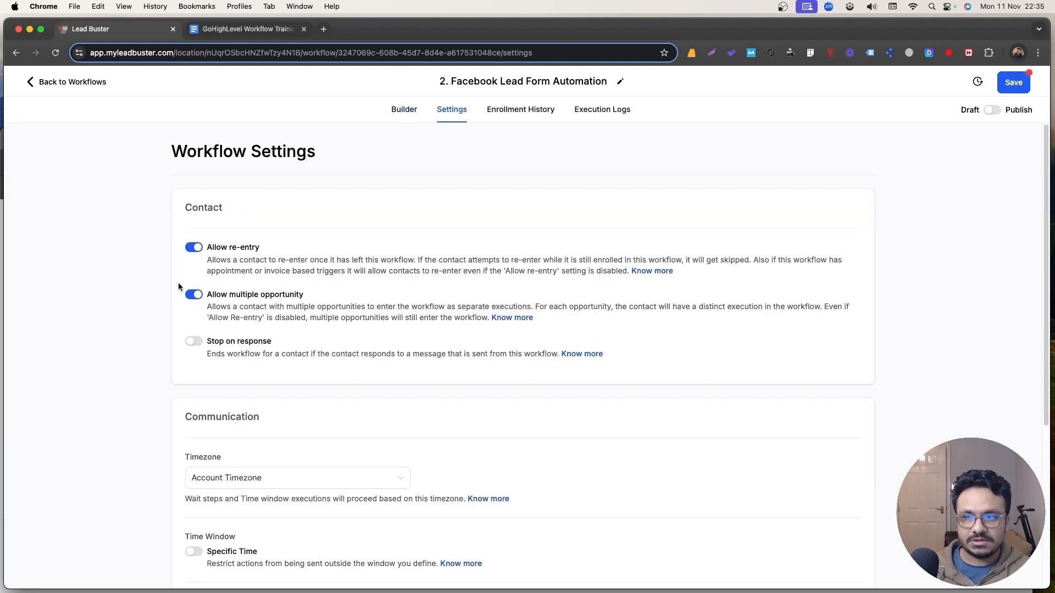
Enter the default sender name and e-mail under Sender Details and save the workflow.
scroll(231, 450, down, 5)
click(223, 375)
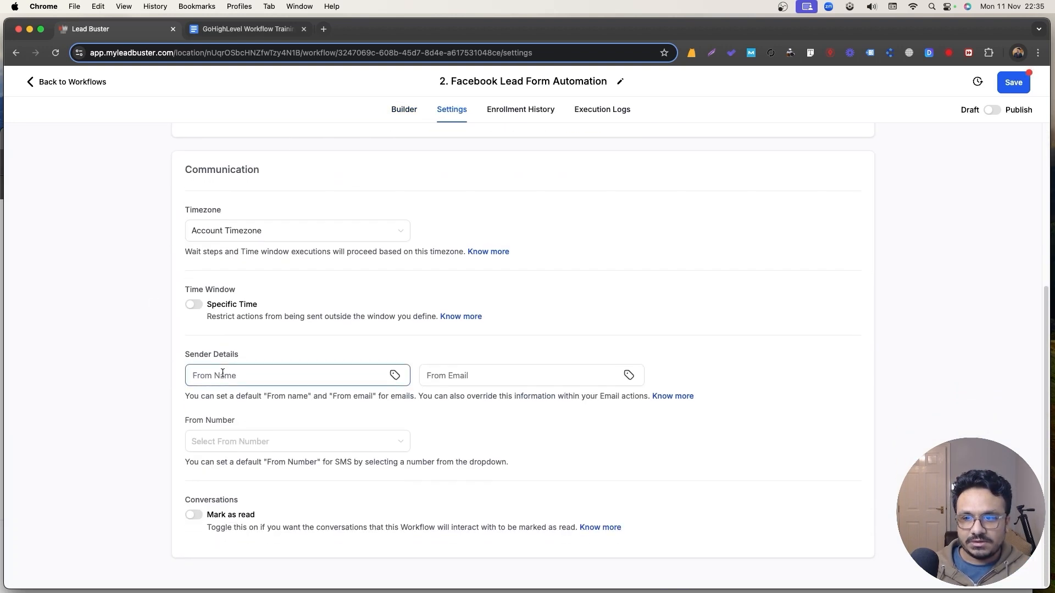
text(Hasib)
key(Tab)
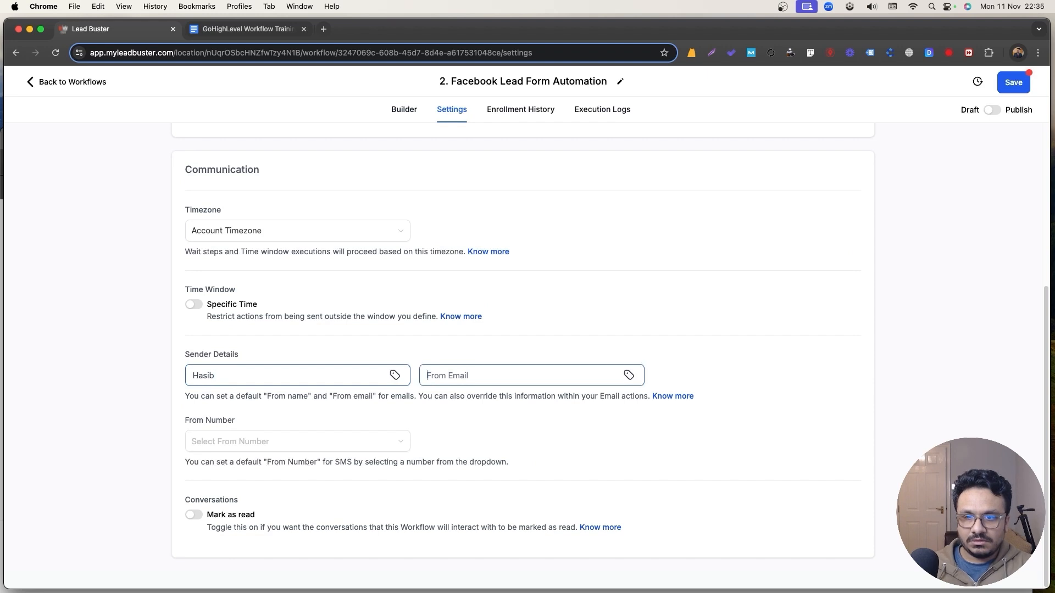
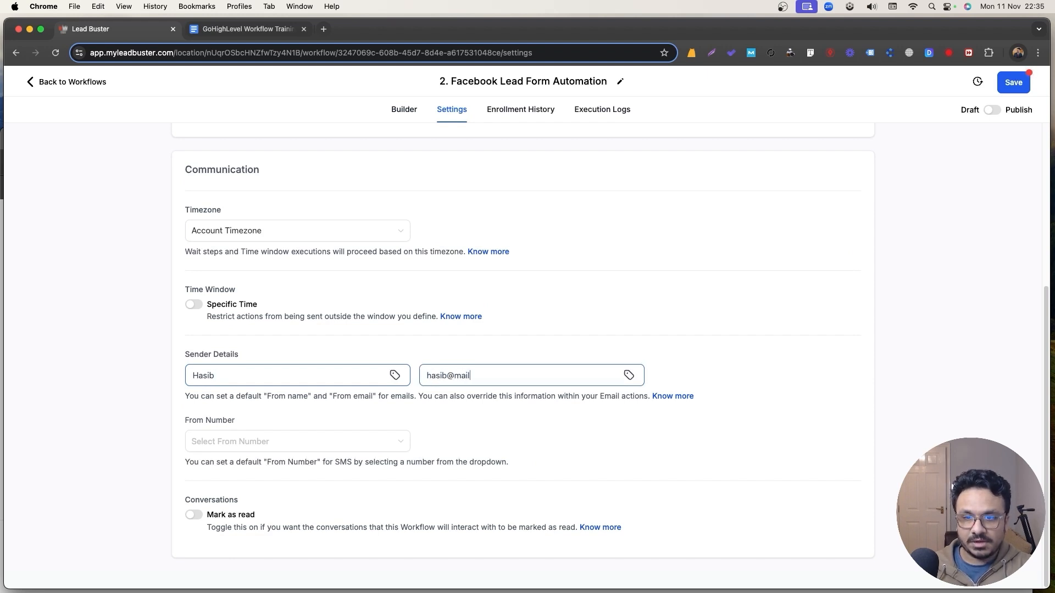
scroll(237, 369, up, 1)
scroll(238, 368, up, 5)
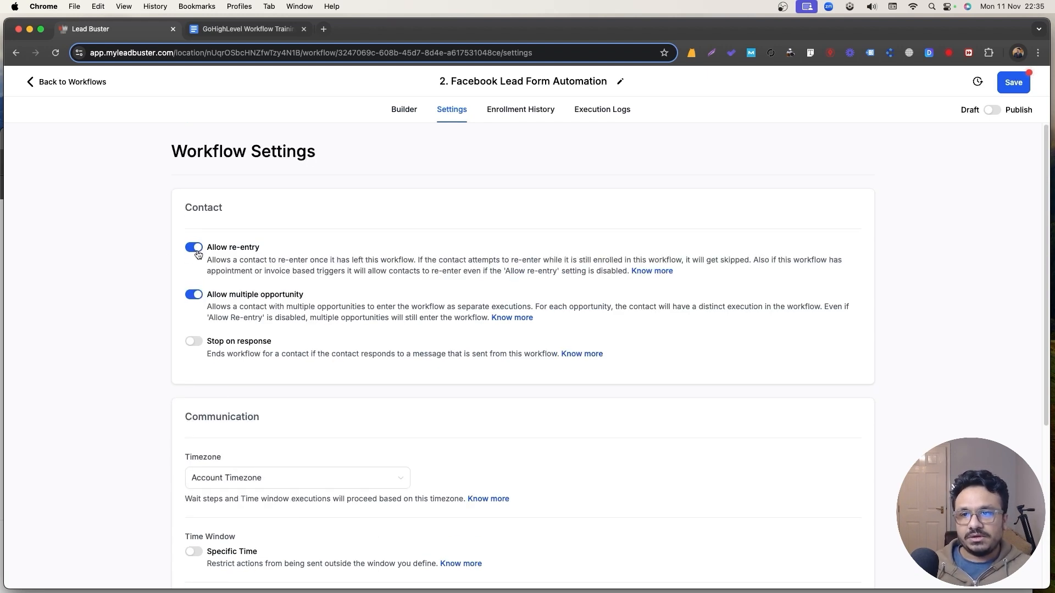
click(1008, 82)
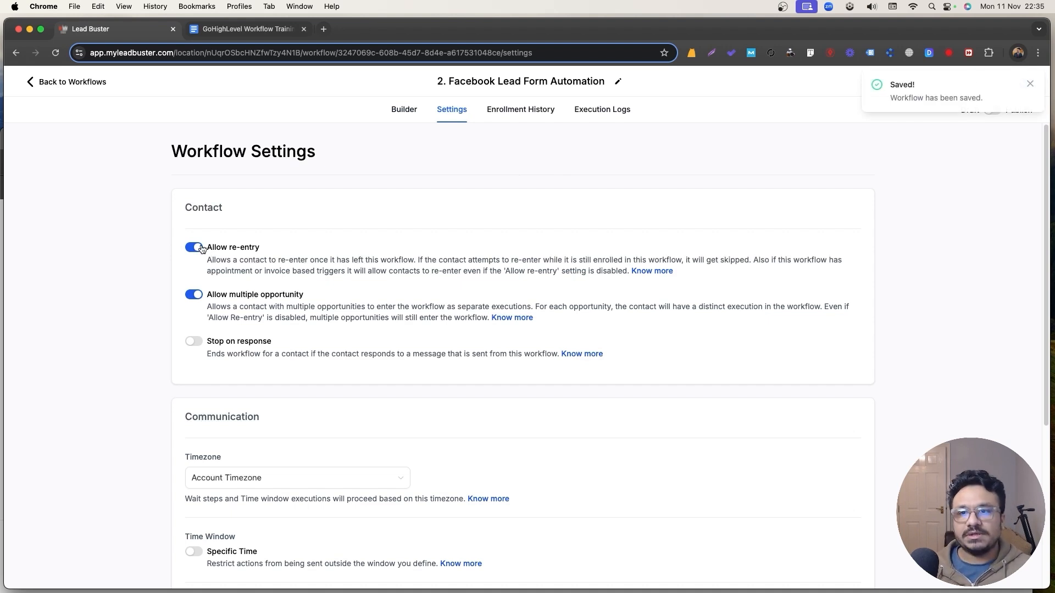
click(1030, 84)
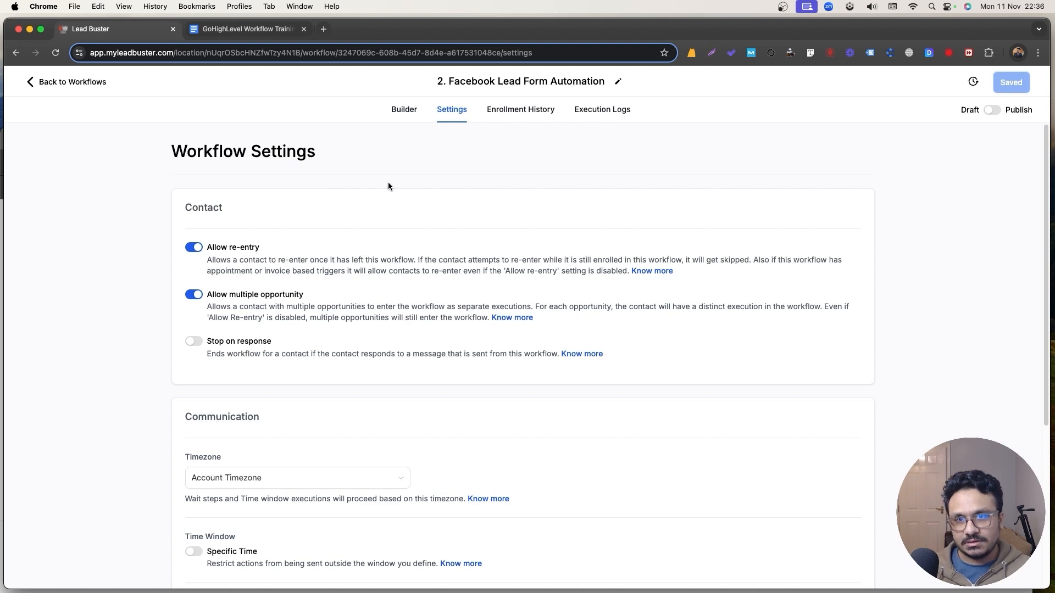
Toggle Allow re-entry off and back on in the workflow settings.
click(402, 113)
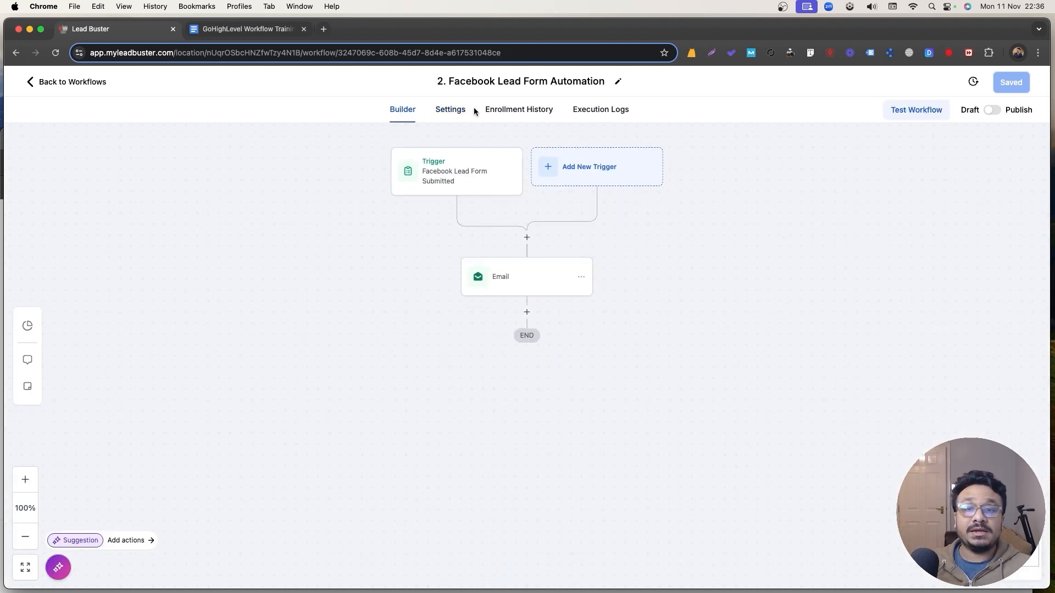
click(446, 113)
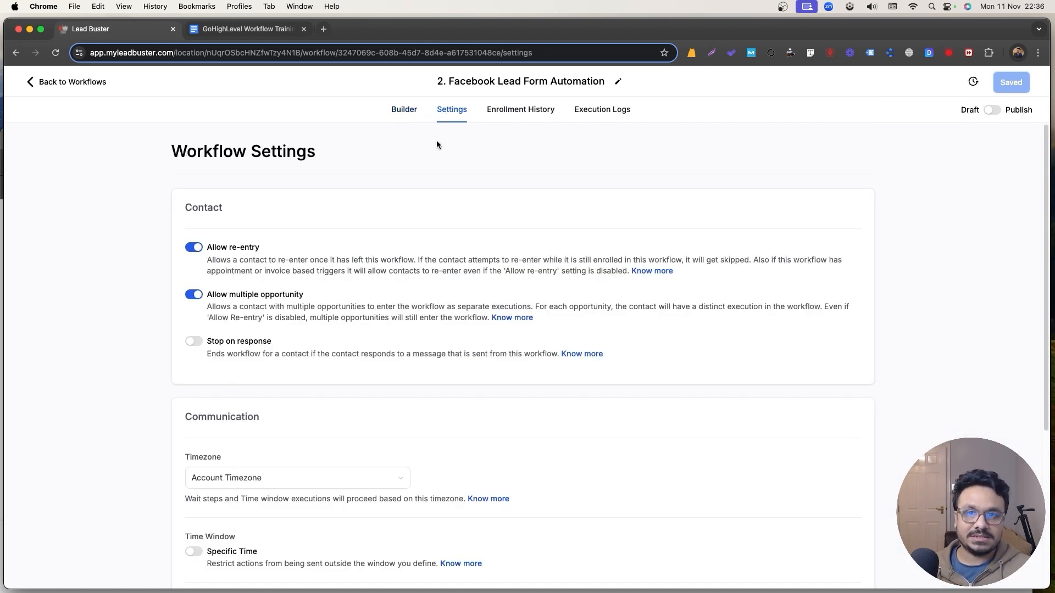
click(201, 248)
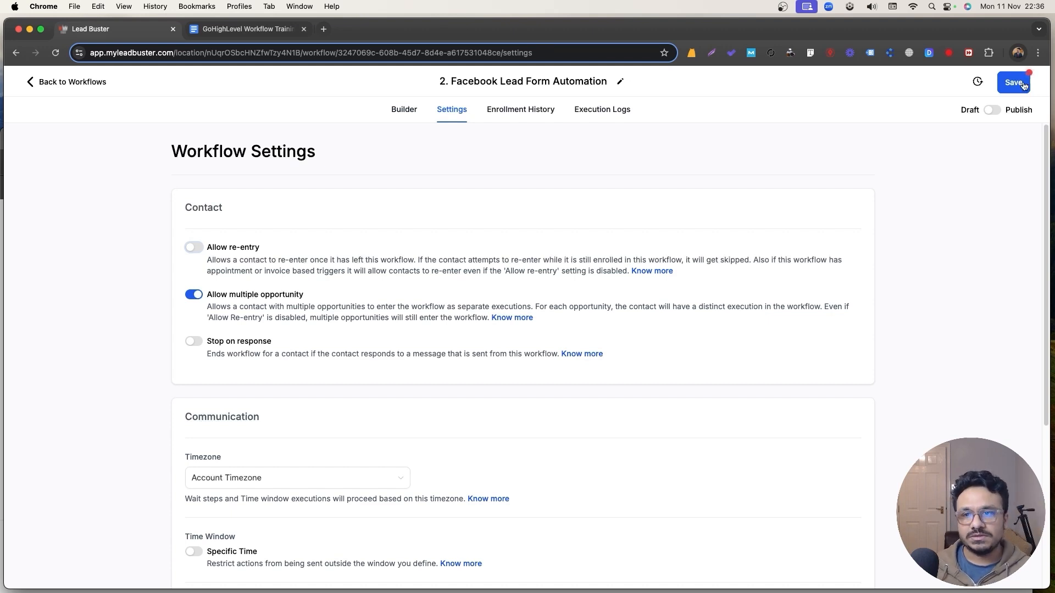
click(193, 251)
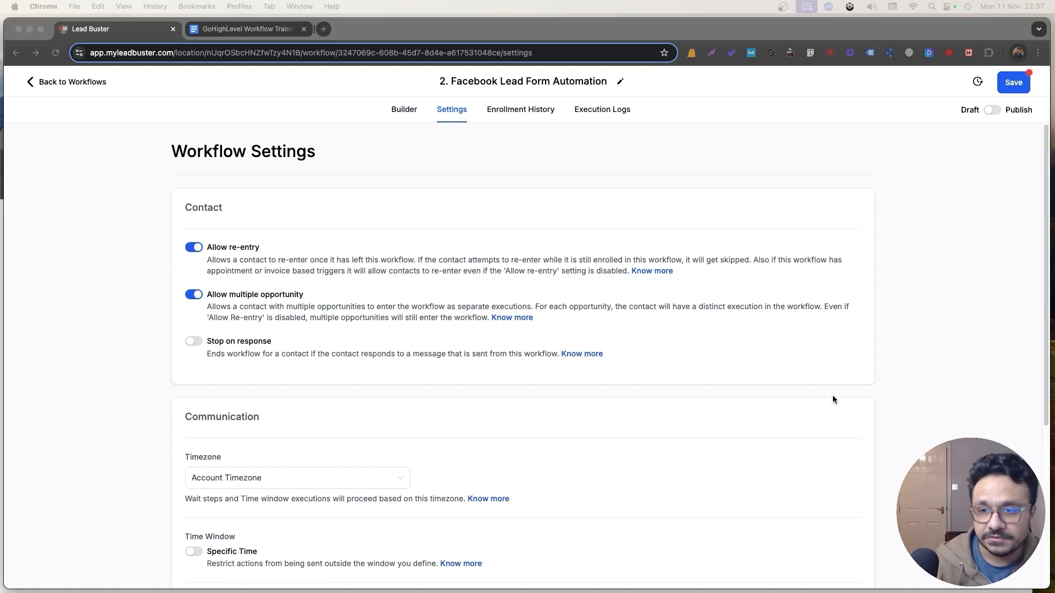
click(178, 237)
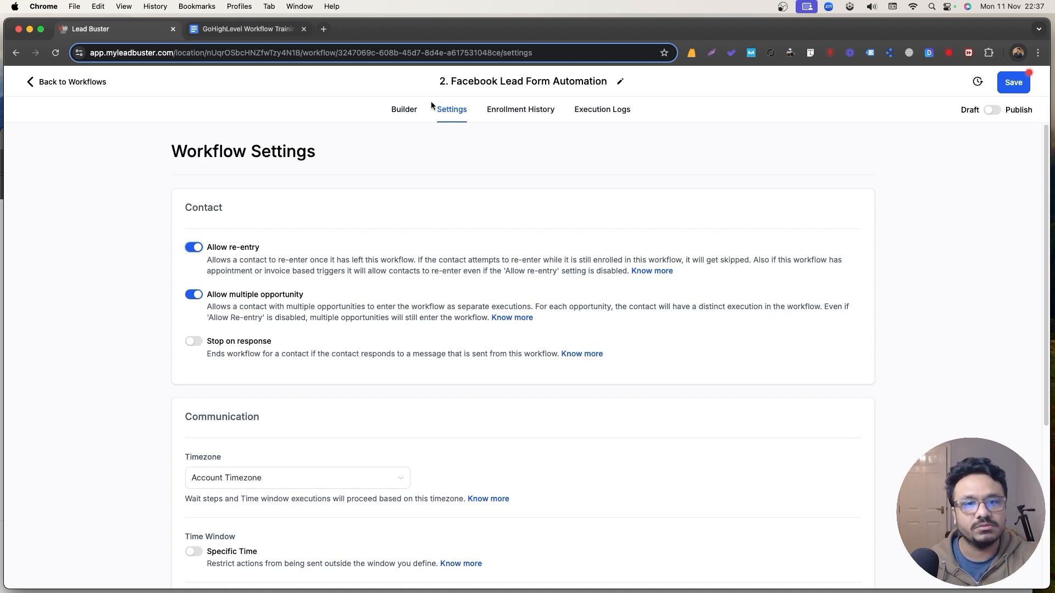
Save the settings and add a Create Or Update Opportunity action below Email.
click(1014, 82)
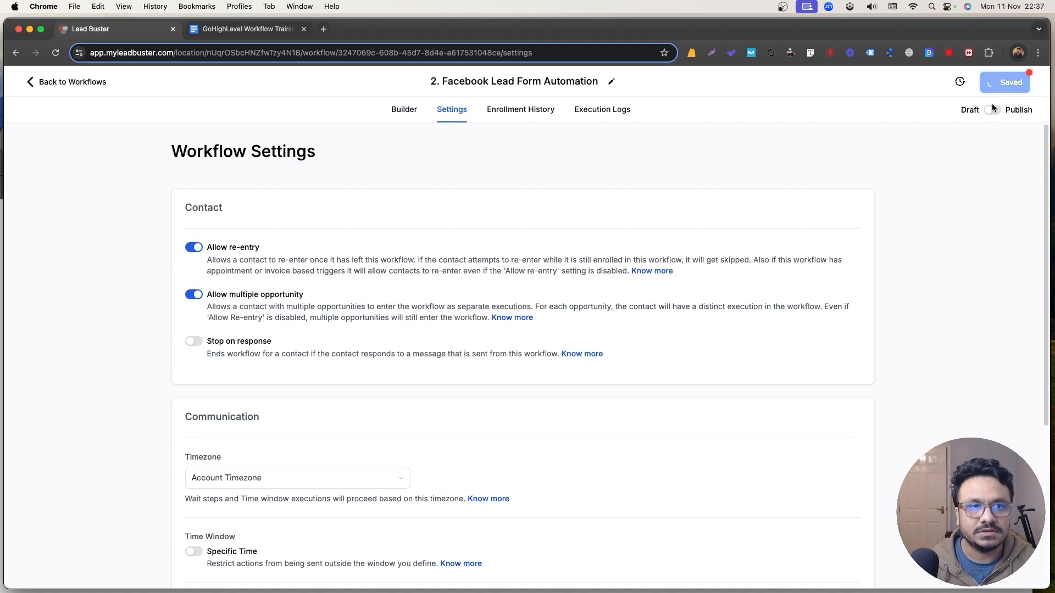
click(408, 112)
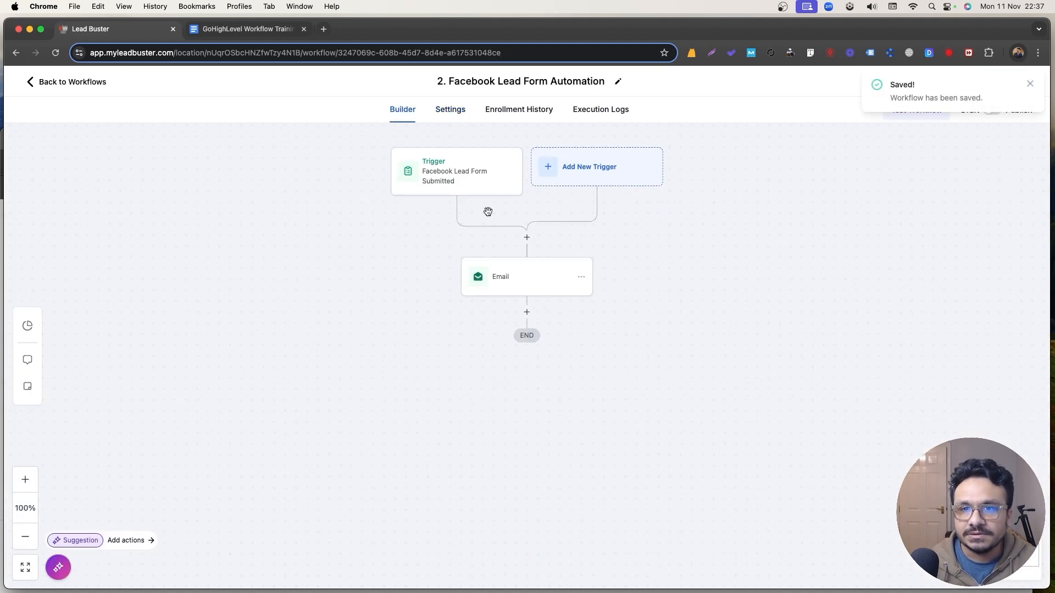
click(527, 307)
click(802, 189)
text(opp)
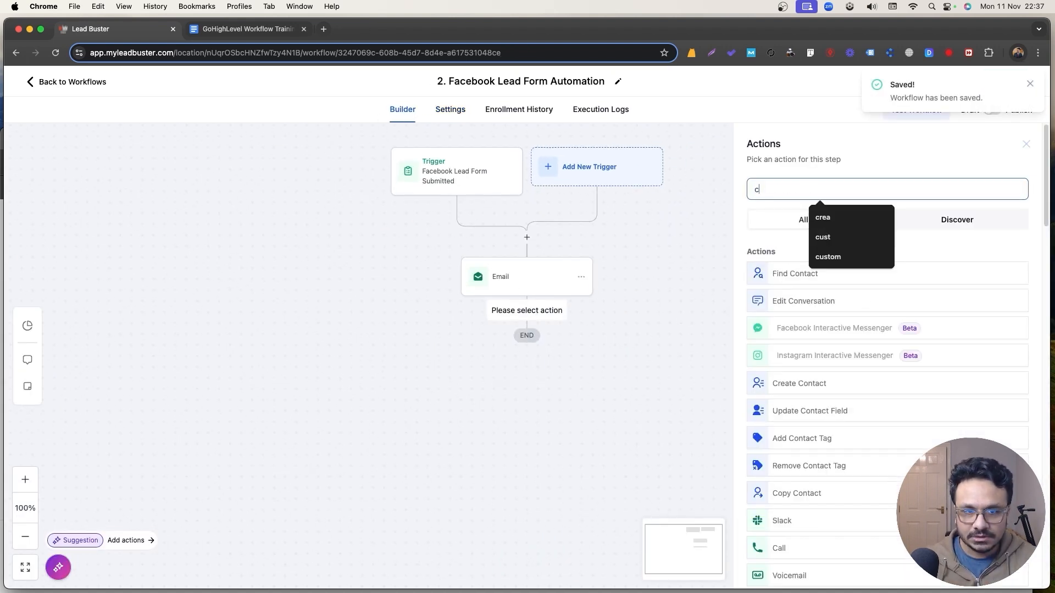
click(805, 301)
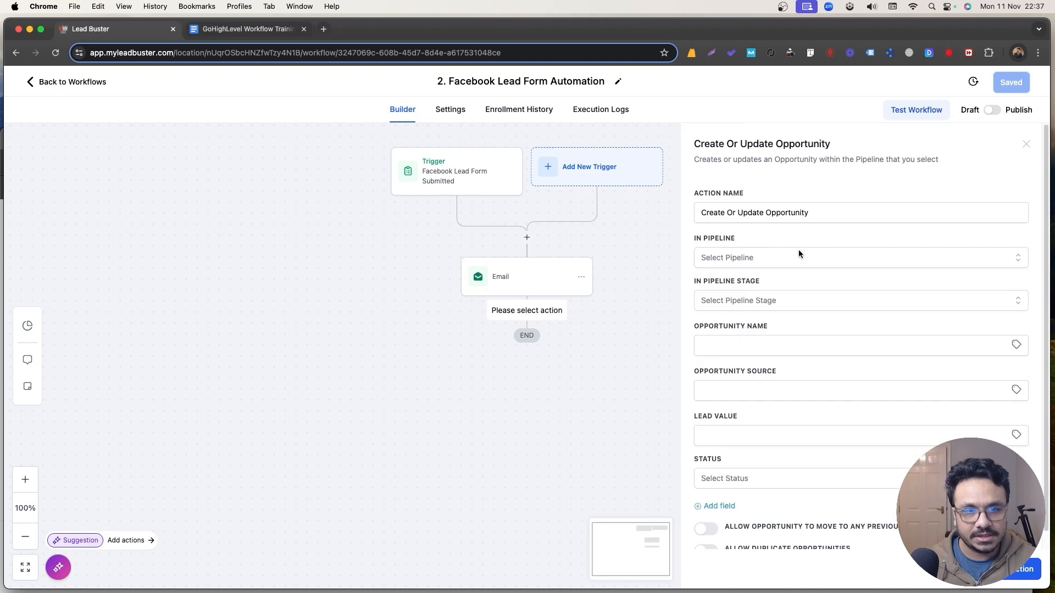
Set pipeline Leads, stage New Leads, name {{contact.name}}, then save the step and workflow.
click(798, 253)
click(735, 327)
click(748, 300)
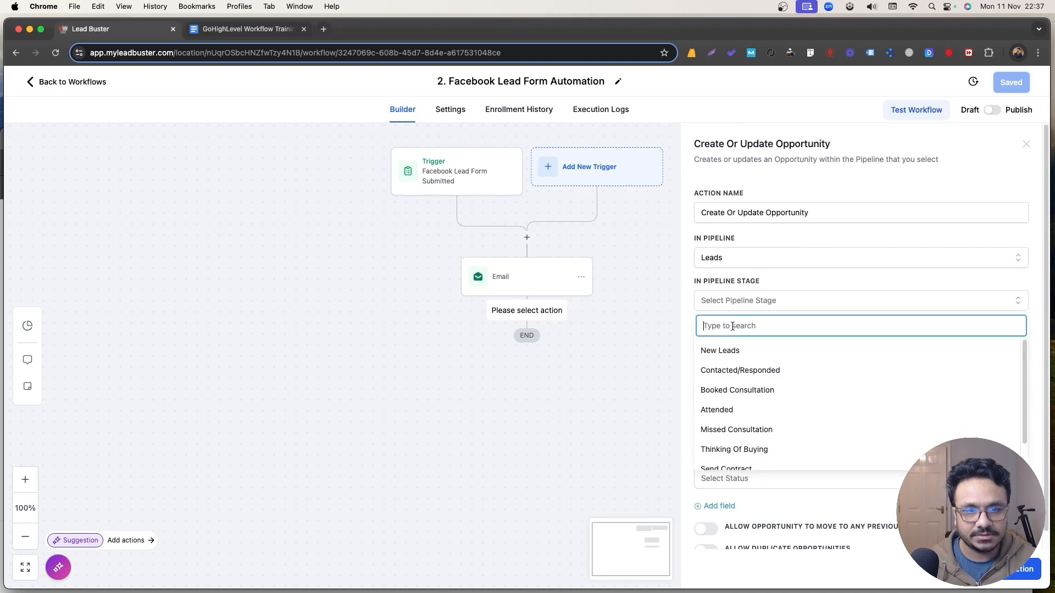
click(742, 347)
click(1016, 345)
click(955, 379)
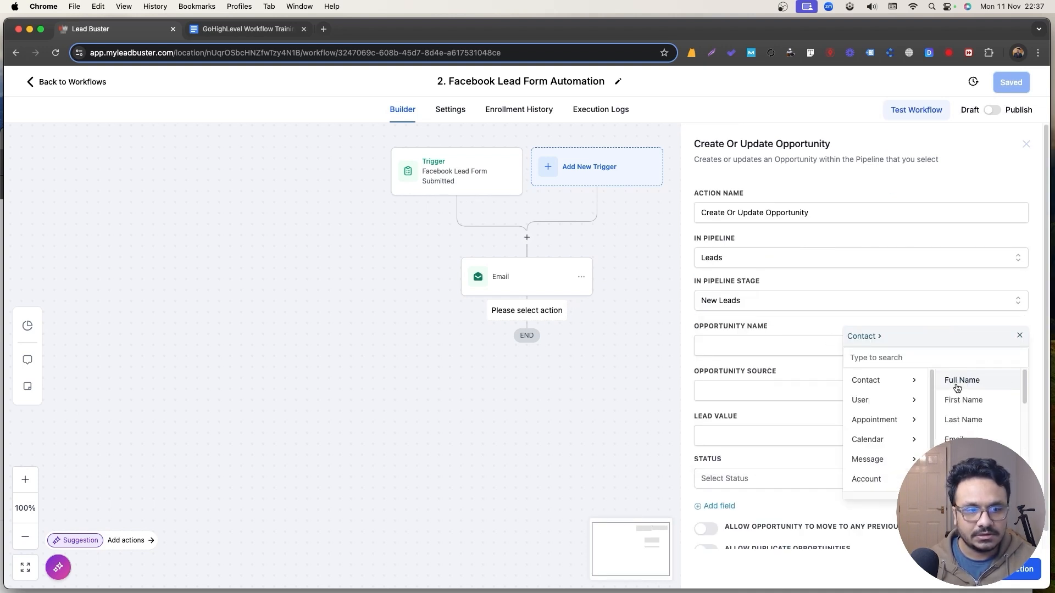
click(957, 386)
scroll(793, 439, down, 1)
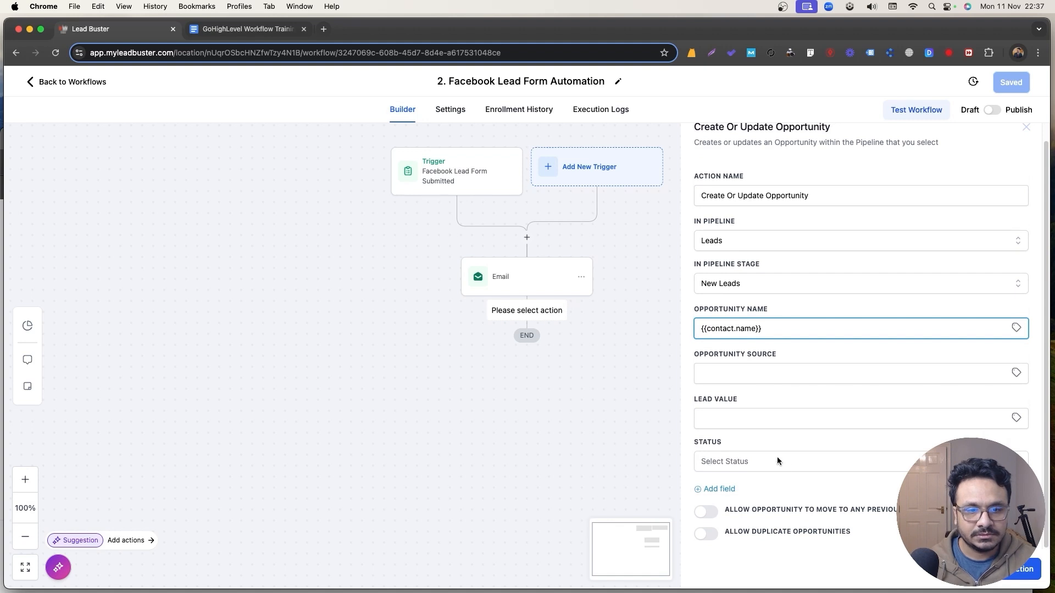
click(1010, 570)
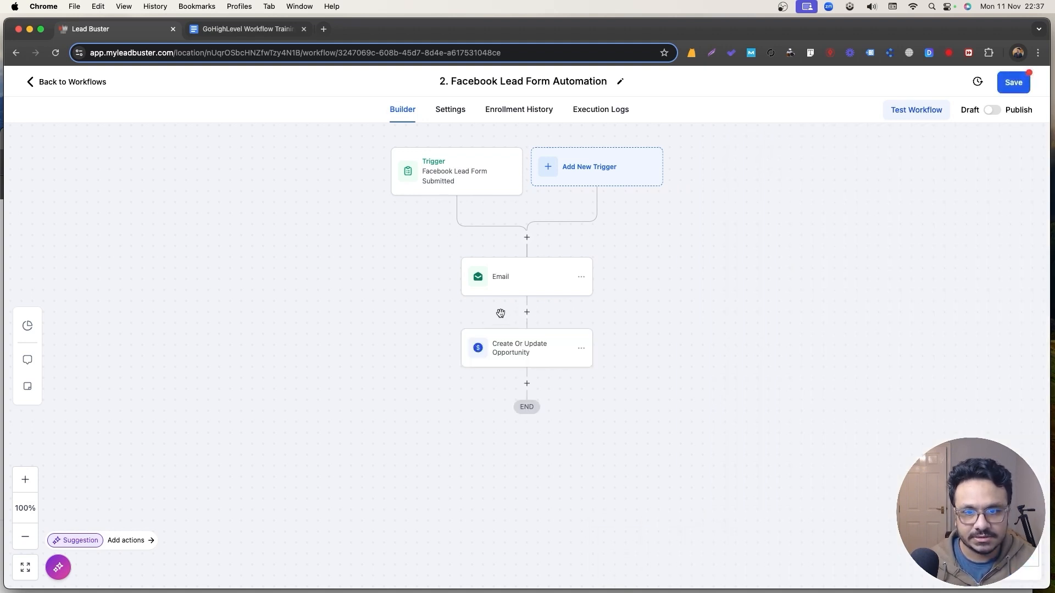
click(537, 357)
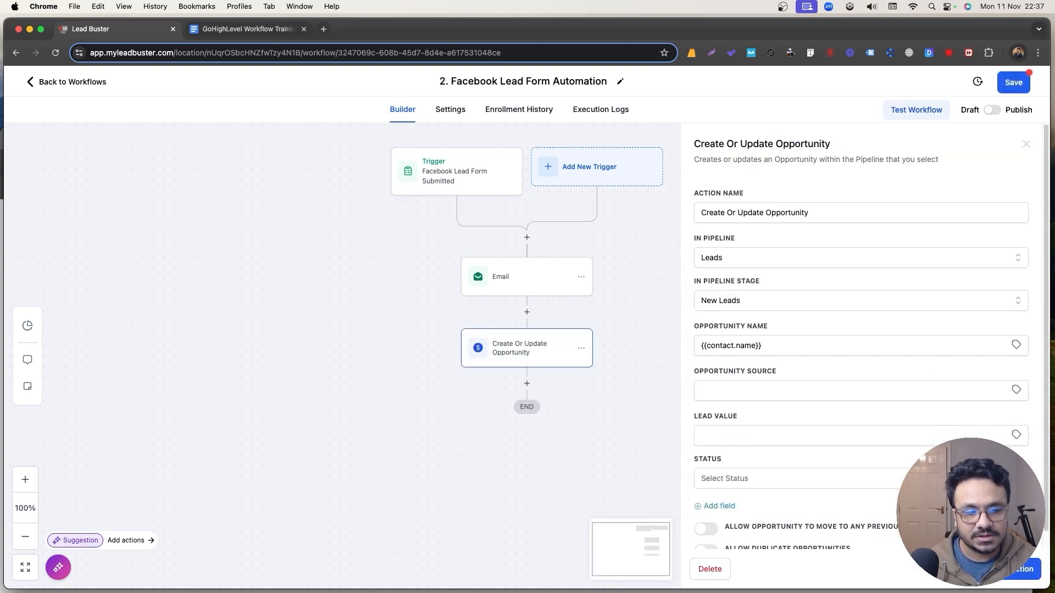
click(1014, 82)
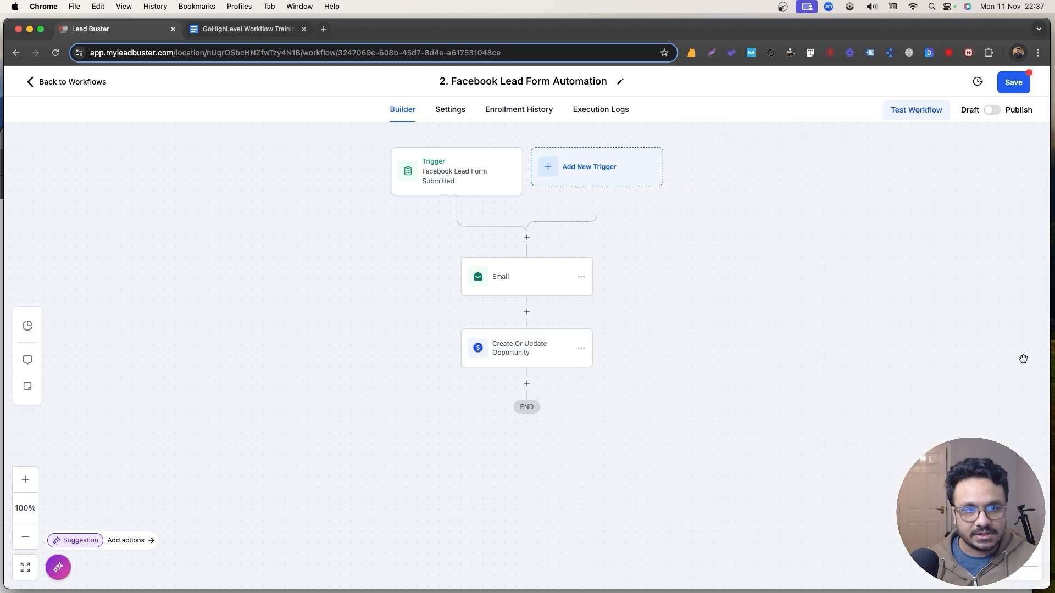
Check the Opportunities board, then reopen '2. Facebook Lead Form Automation' from the training folder.
click(59, 83)
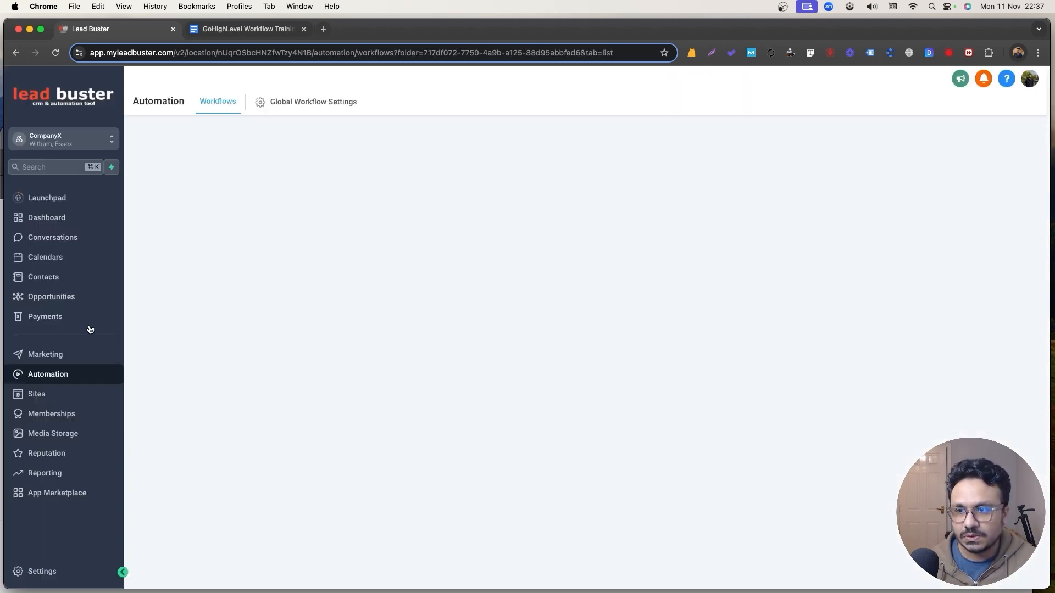
click(52, 296)
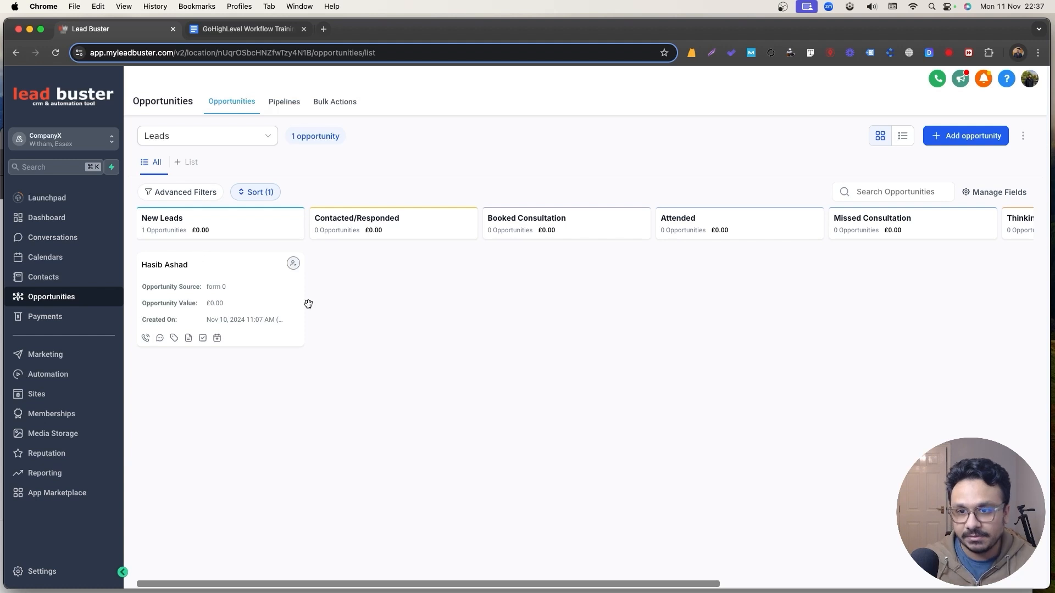
drag(562, 584, 446, 571)
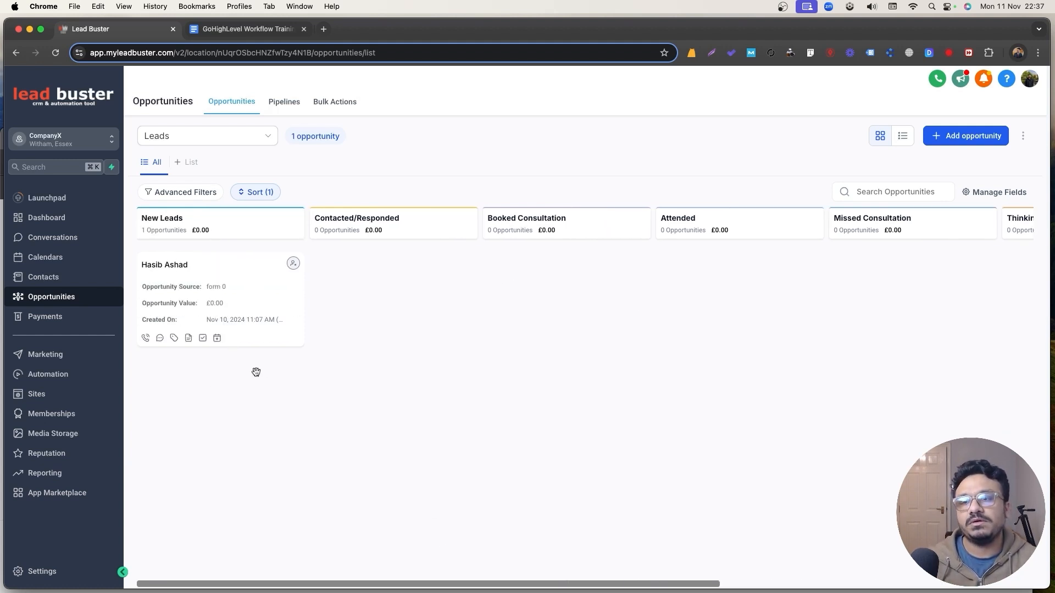
click(64, 380)
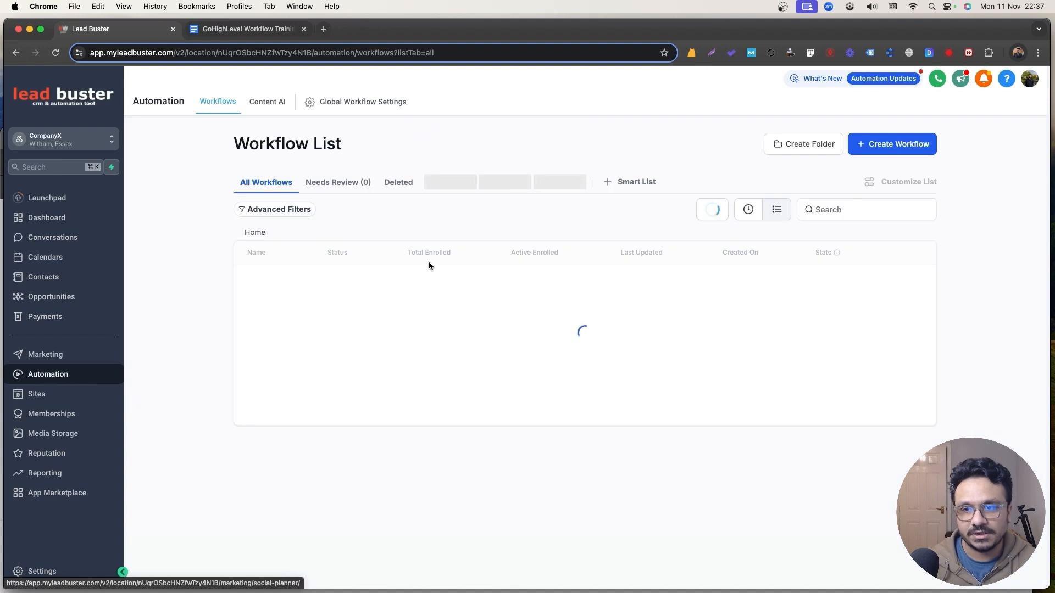
click(295, 287)
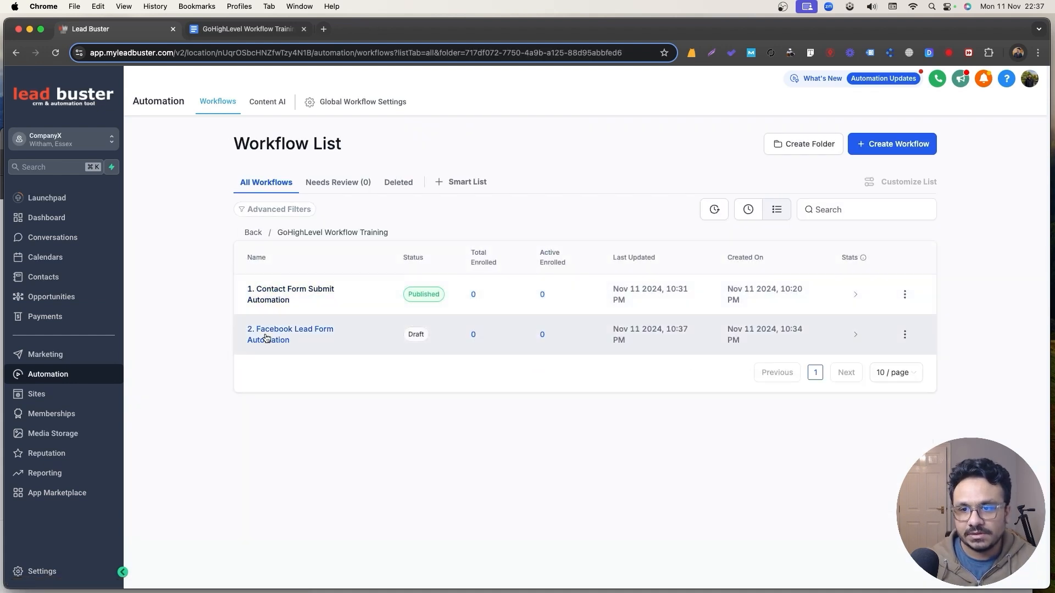
click(266, 331)
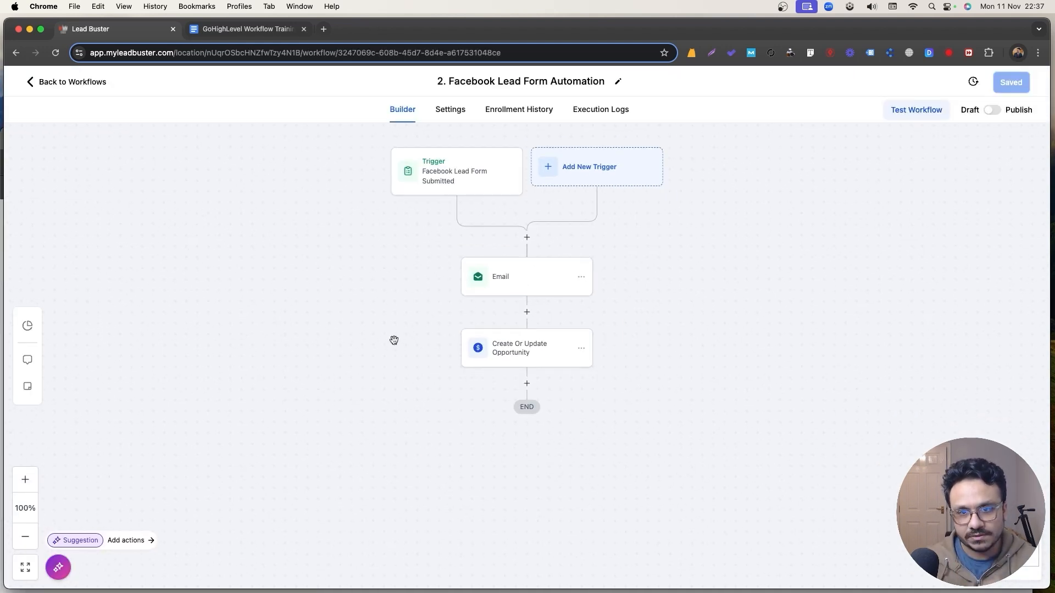
Add an Internal Notification step after the opportunity step, sent by SMS to the Assigned User.
click(525, 384)
text(noti)
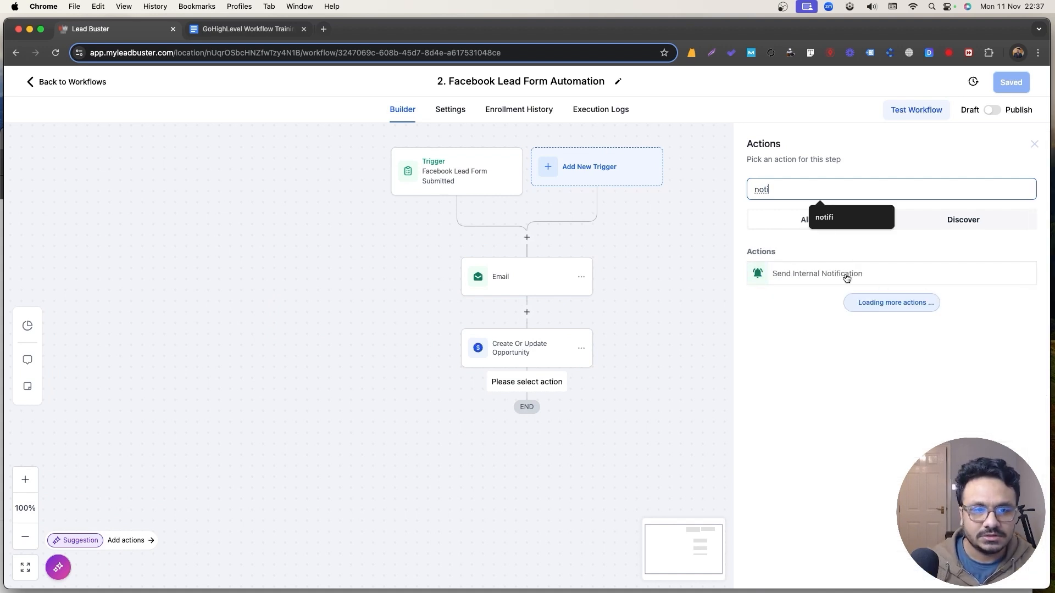
click(846, 275)
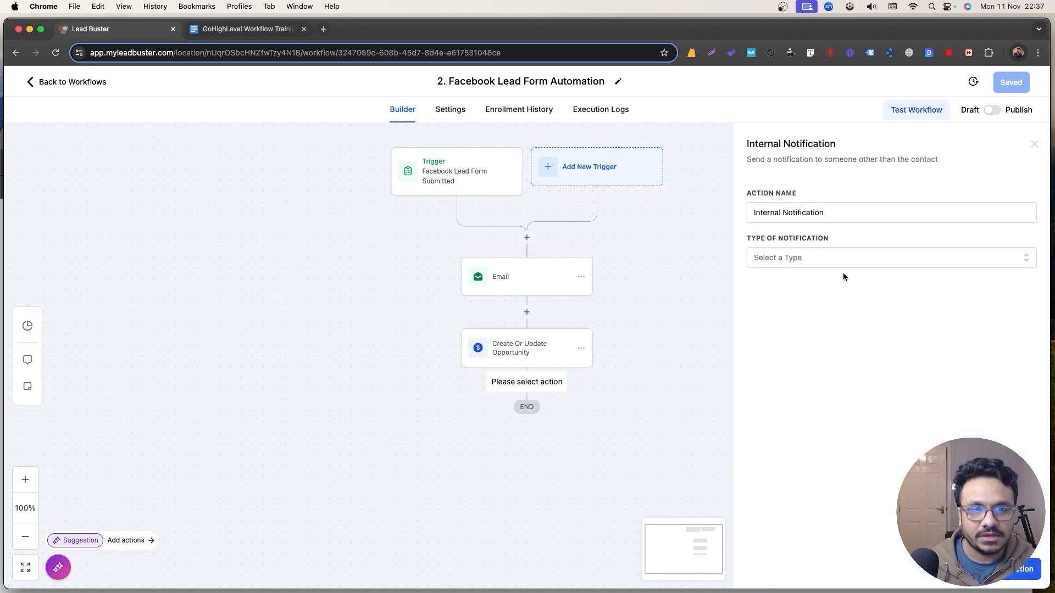
click(788, 259)
click(784, 322)
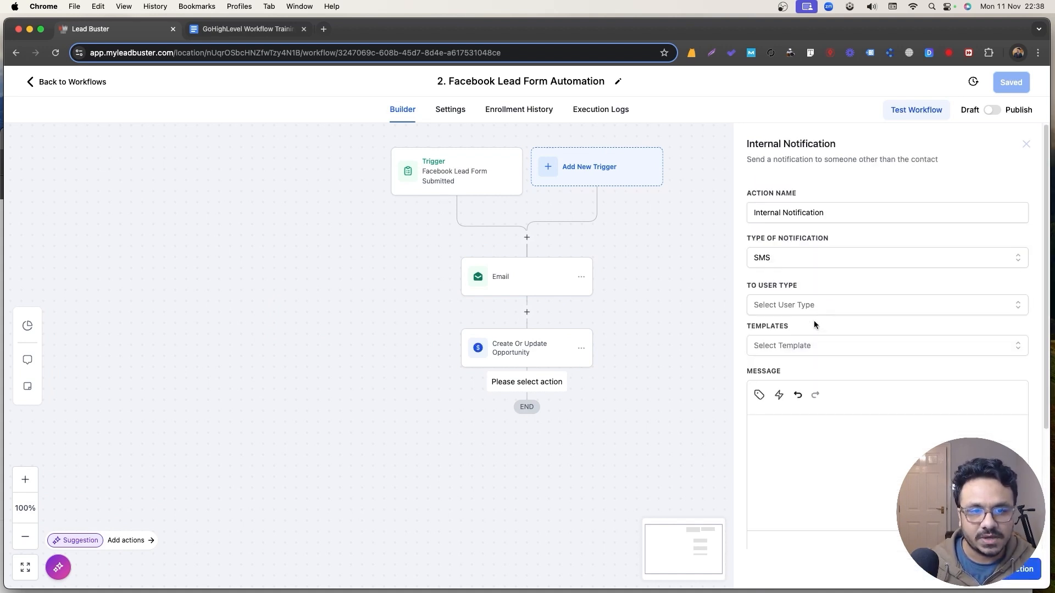
click(809, 305)
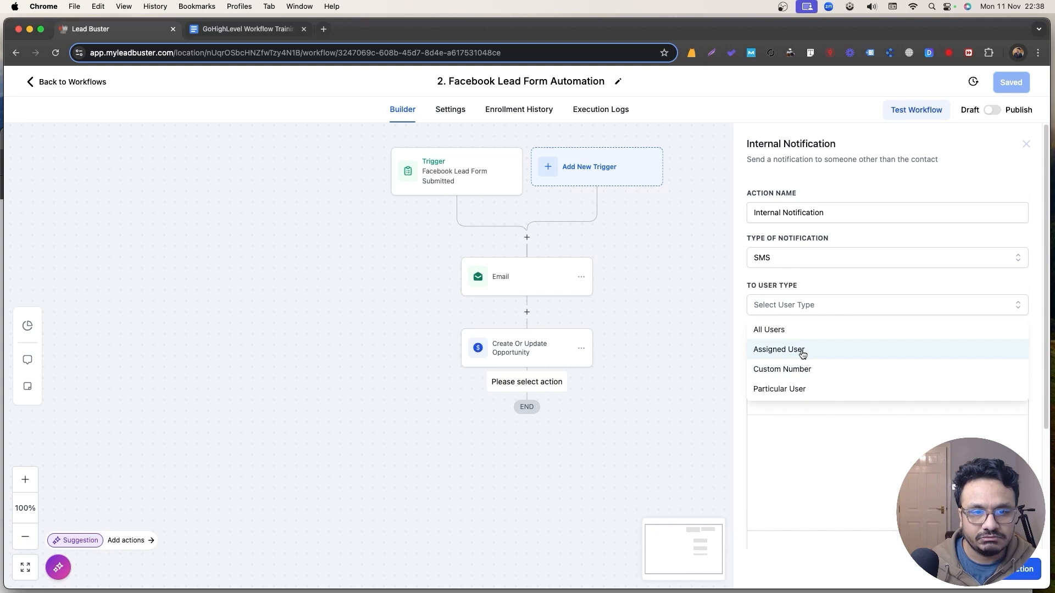
click(803, 353)
Write 'Hi, {{contact.name}} has submitted the facebook ad form. Please have a look' and save.
click(817, 434)
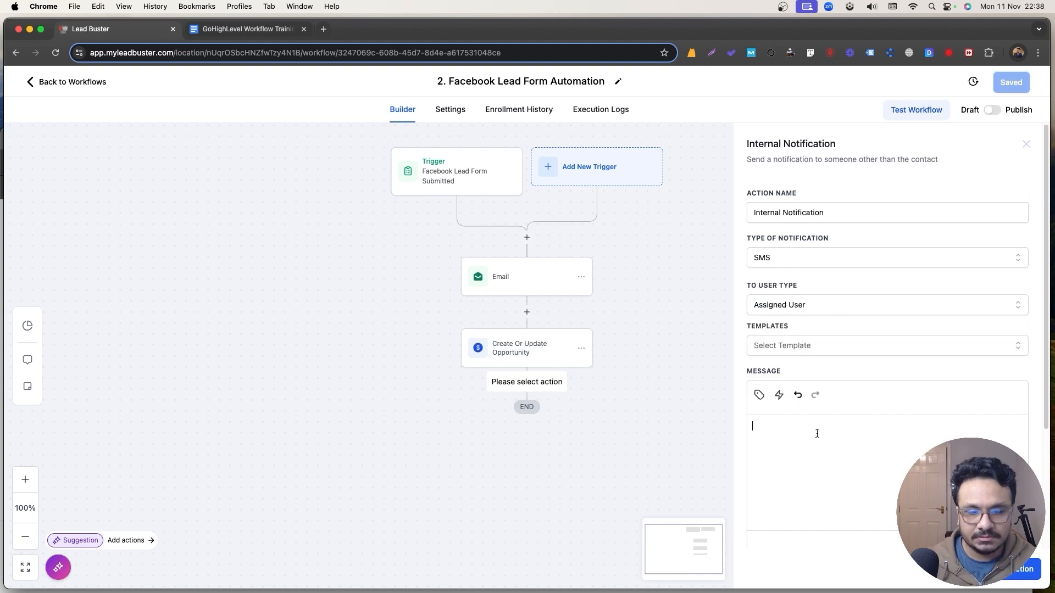
text(Hi)
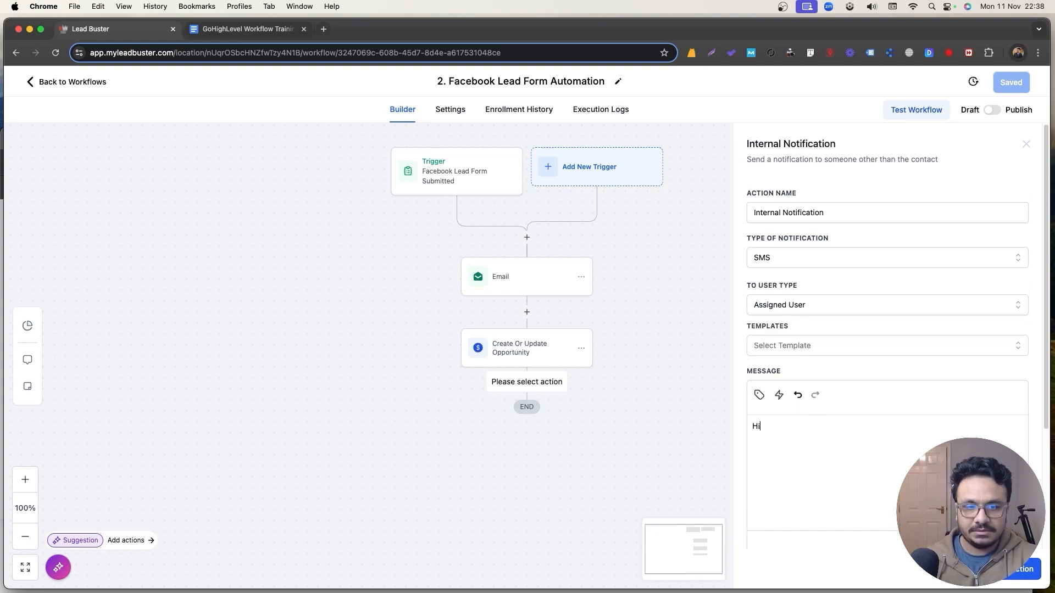
click(759, 395)
text(i)
click(725, 202)
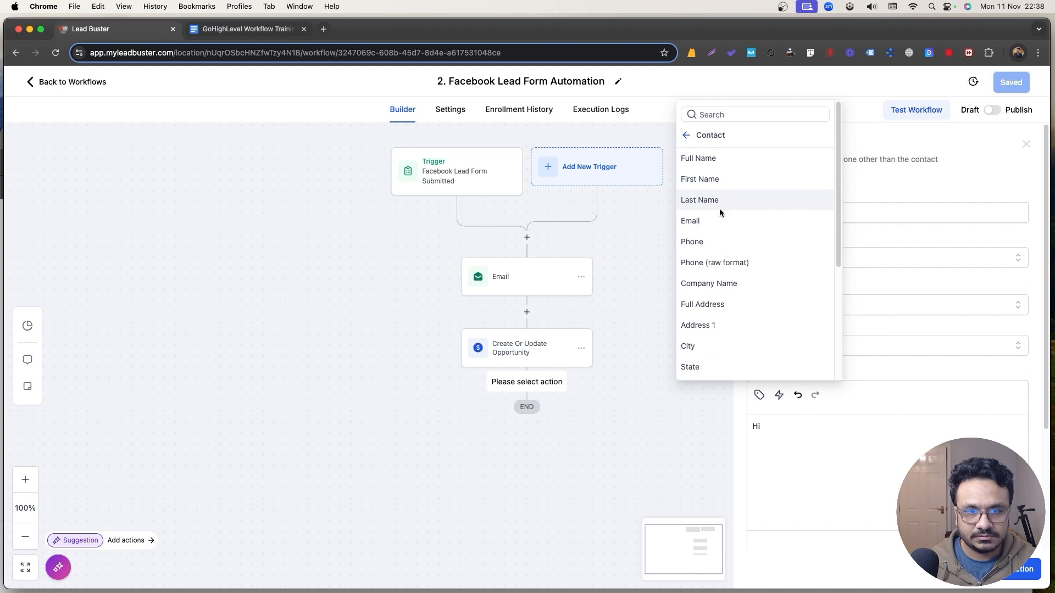
click(709, 156)
click(762, 426)
text(, {{contact.name)
click(838, 426)
text(has submitted the facebook ad form.)
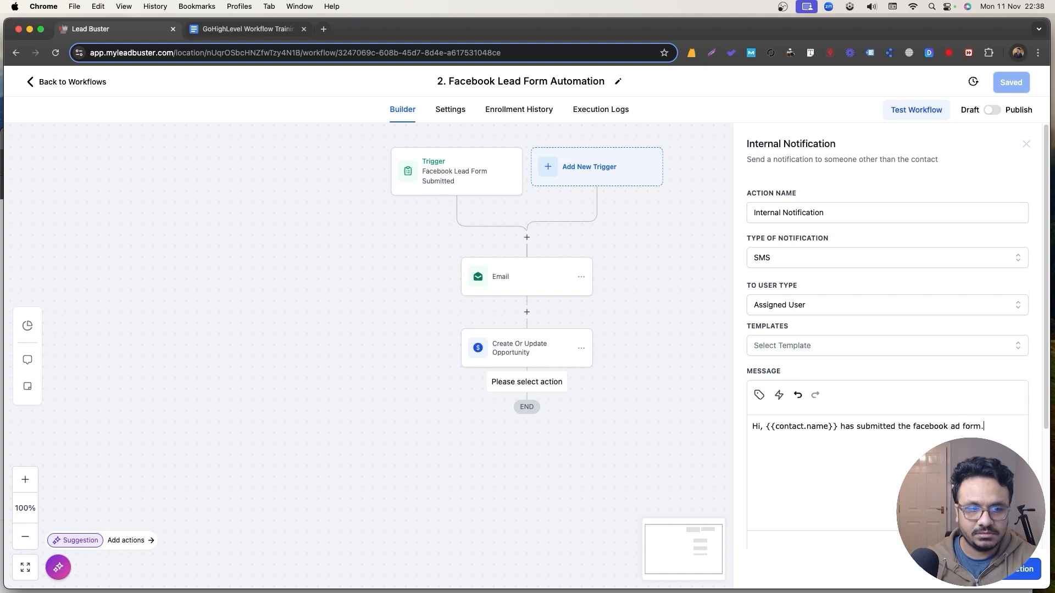
text( Pleas)
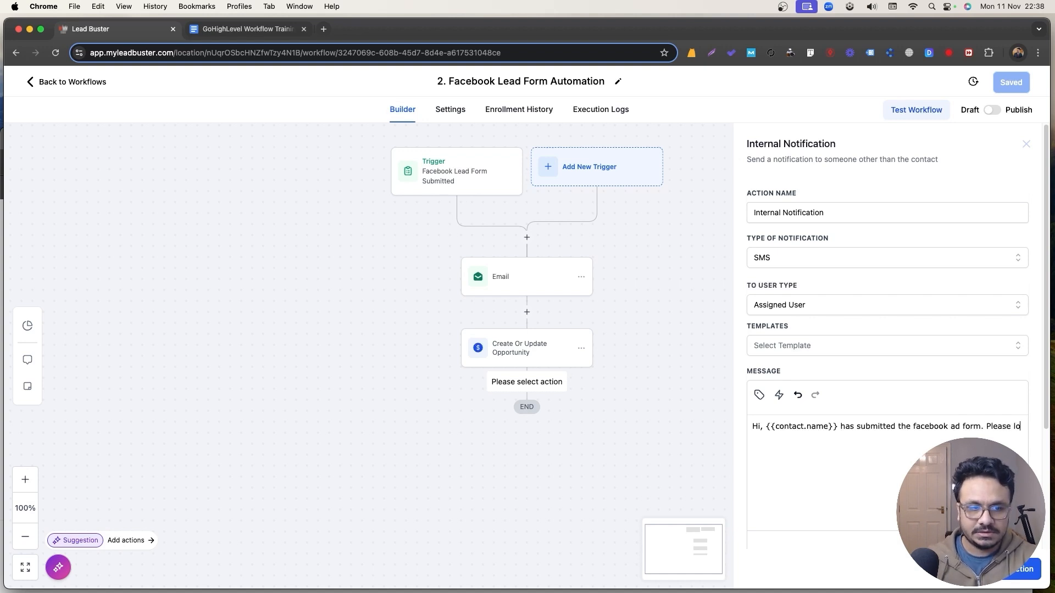
text(e have a lo)
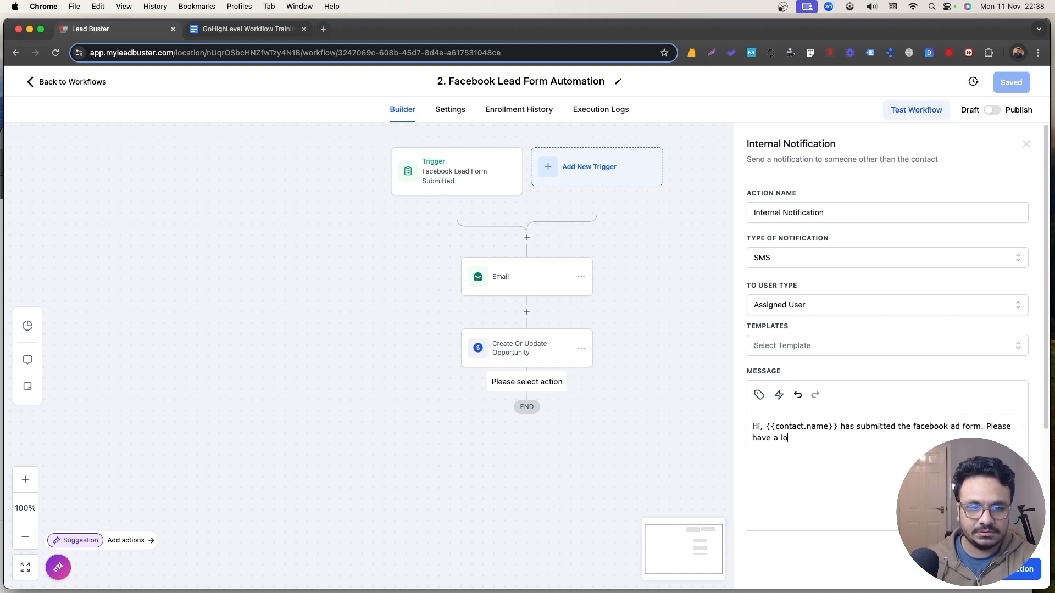
text(ok)
scroll(887, 330, down, 3)
scroll(925, 397, up, 3)
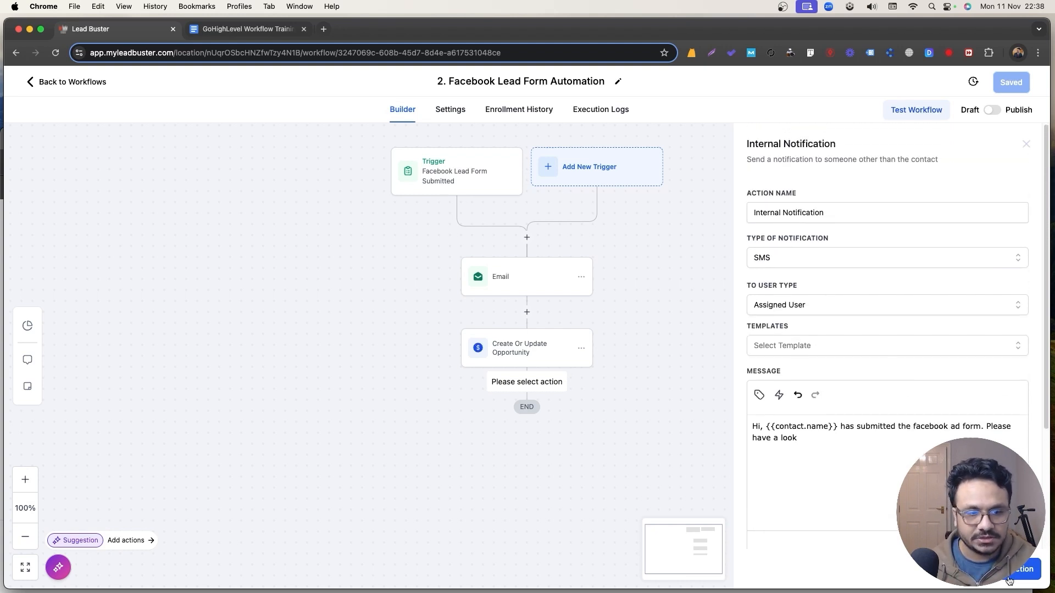
click(992, 572)
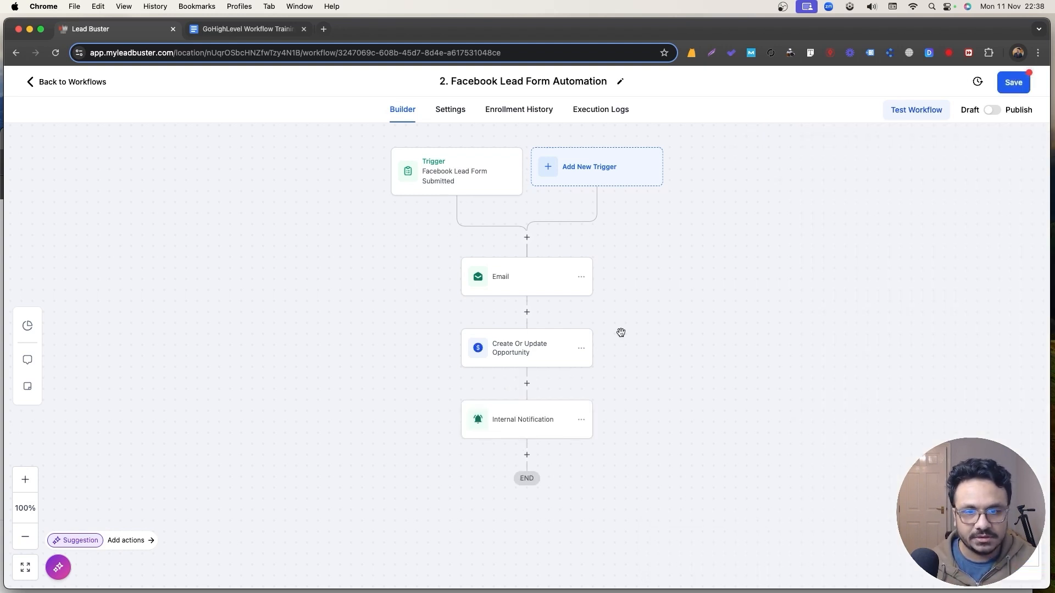
Insert an Assign To User step between the trigger and Email, picking the user.
click(527, 237)
text(assign)
click(769, 271)
click(765, 276)
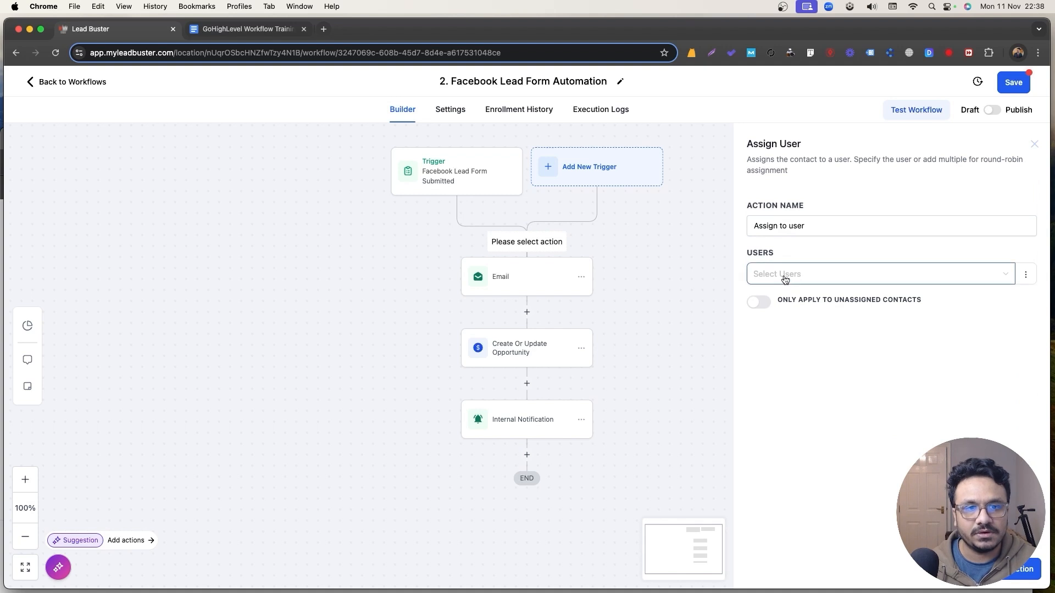
click(772, 299)
click(1014, 569)
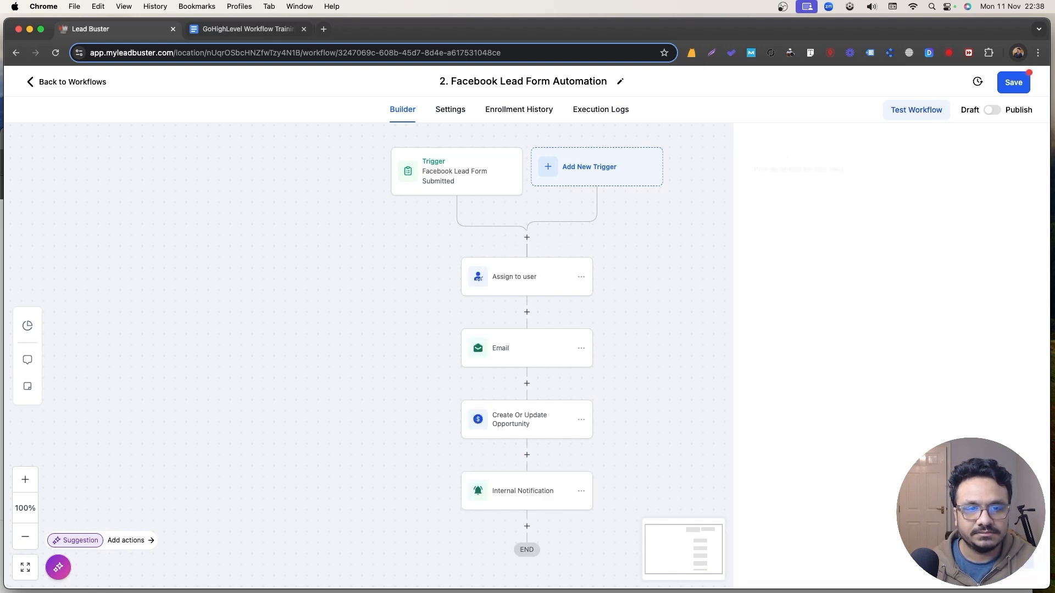
Add an Add Contact Tag step with tag 'facebook_ad' after the Internal Notification.
scroll(526, 349, down, 3)
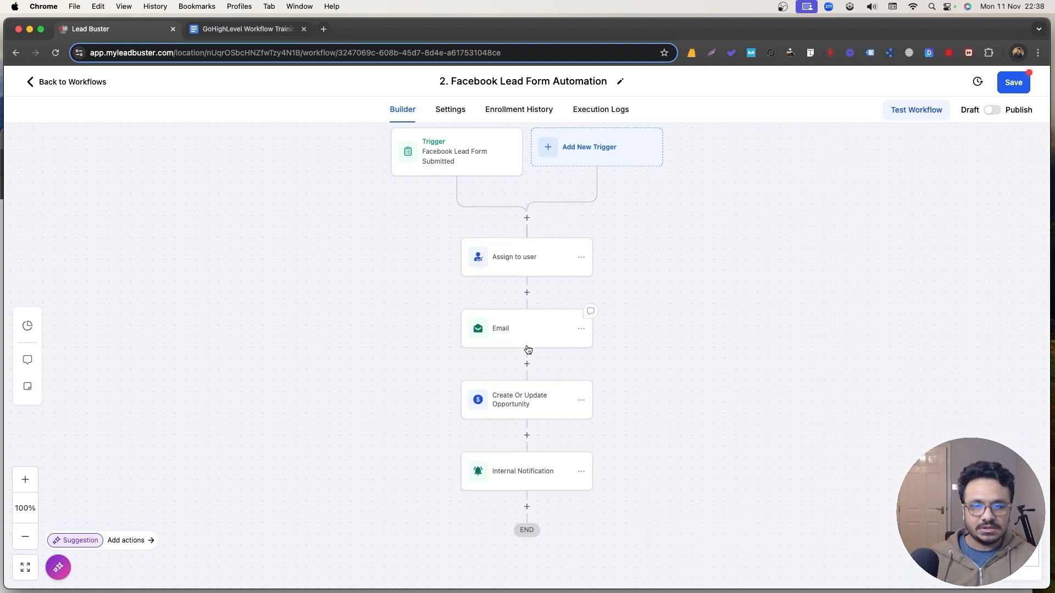
click(527, 477)
text(tag)
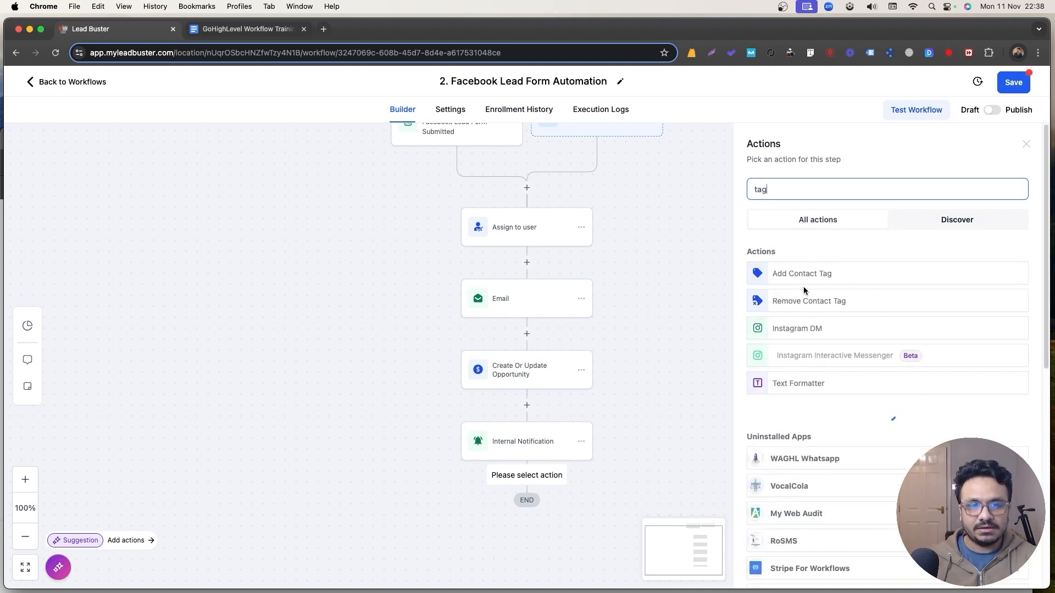
click(769, 275)
click(805, 258)
text(facebook_ad)
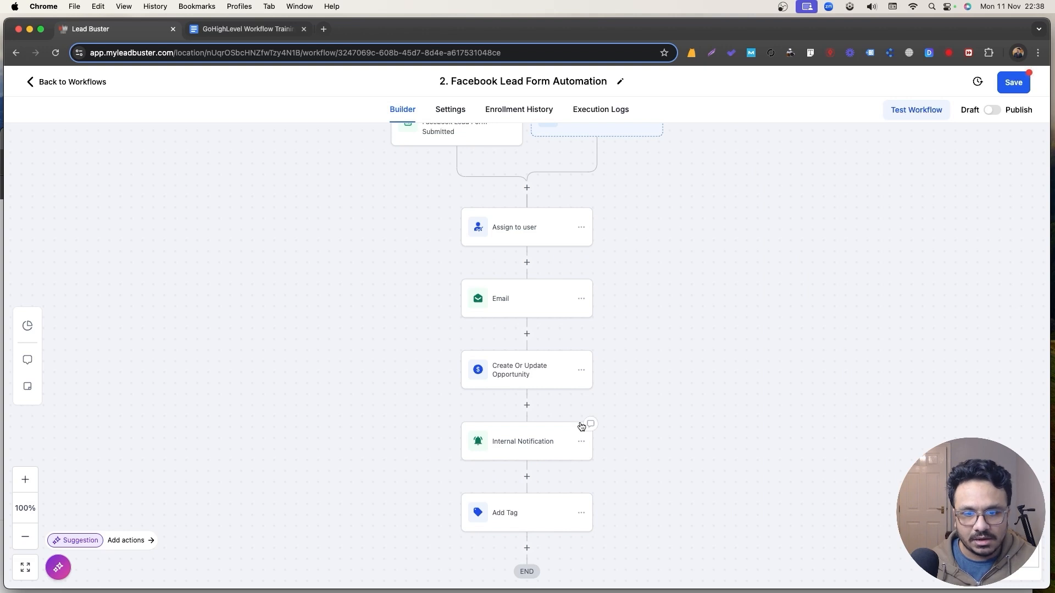
Switch the workflow from Draft to Publish and save it.
click(992, 110)
click(1005, 90)
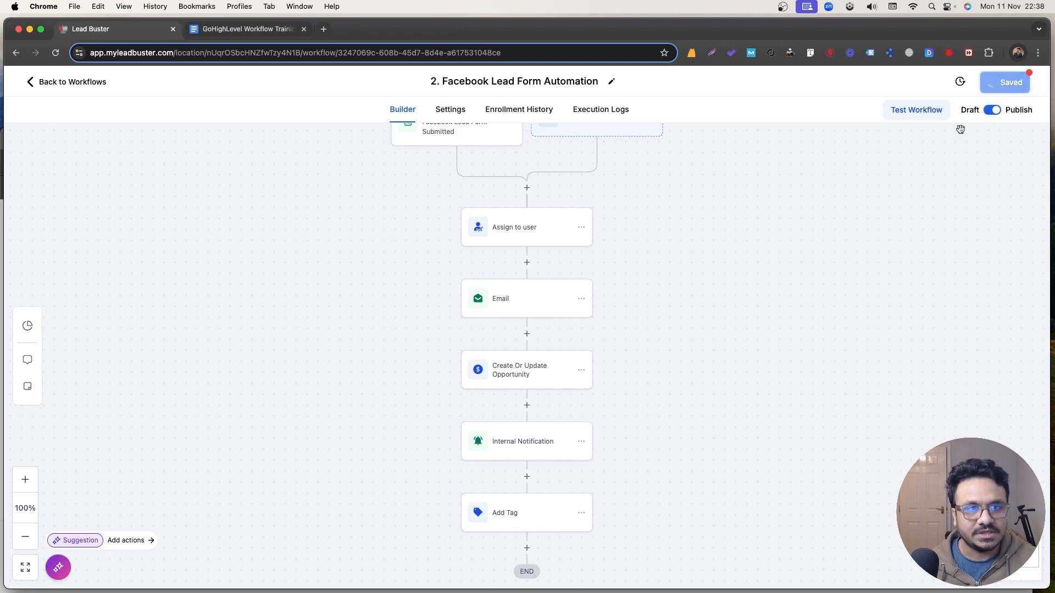
scroll(313, 362, up, 2)
scroll(318, 362, down, 4)
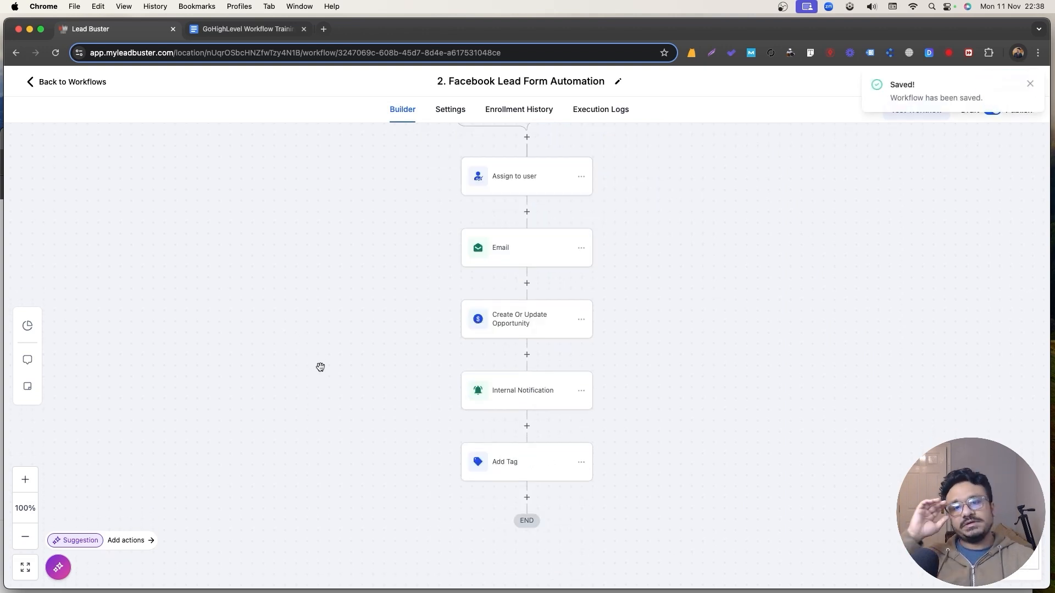
click(1030, 84)
click(526, 498)
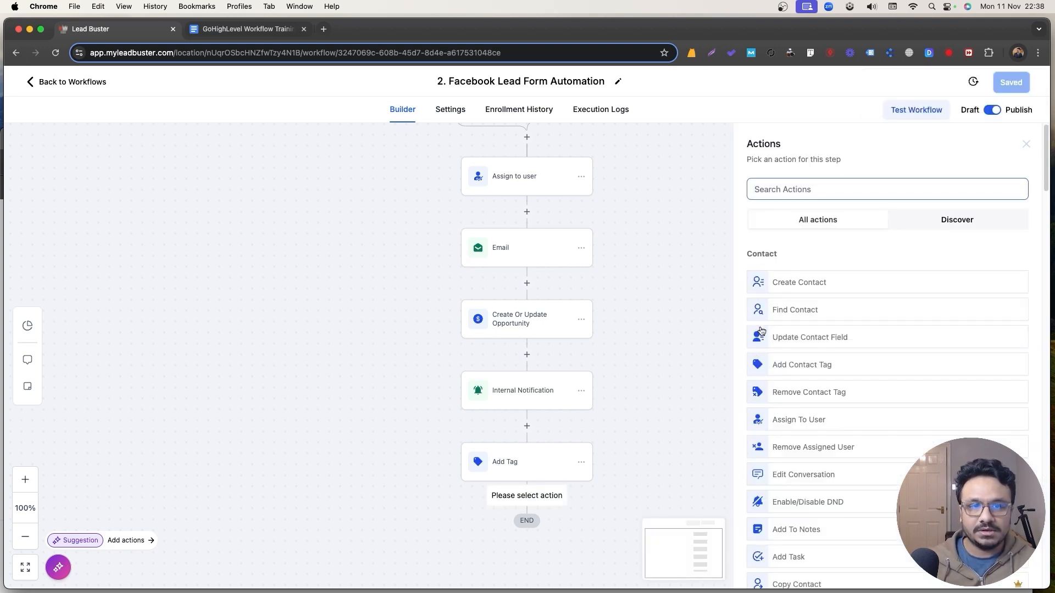
Set the wait step to 1 day and save it.
scroll(900, 382, down, 15)
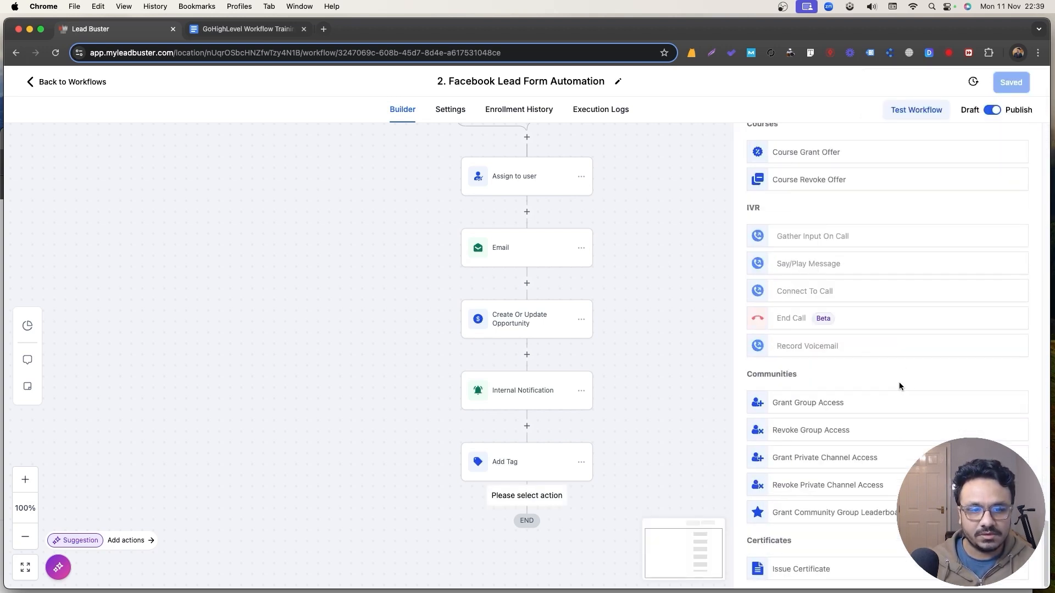
scroll(811, 418, up, 10)
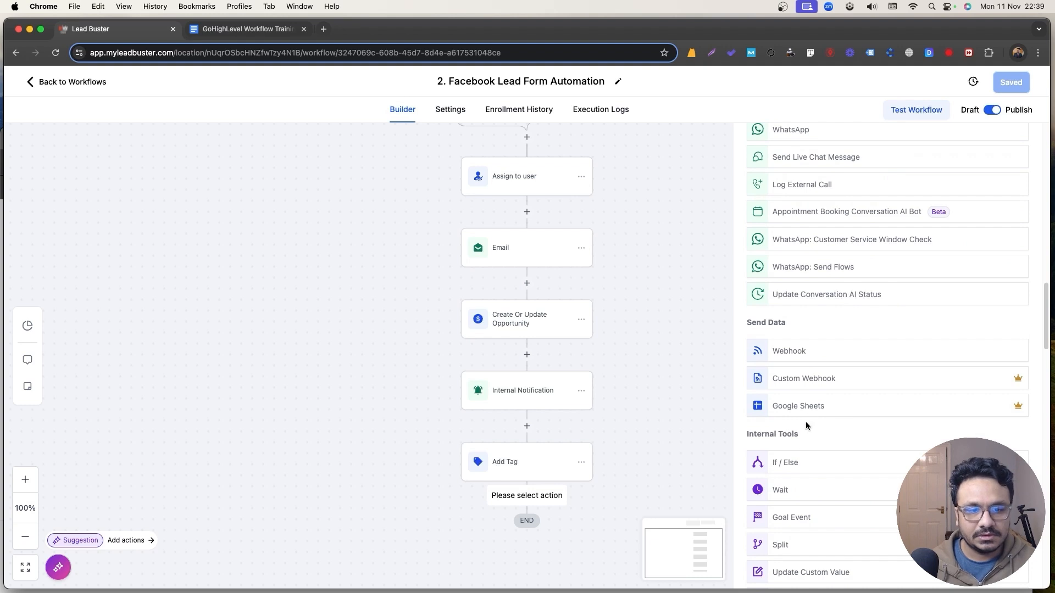
click(796, 489)
double_click(583, 309)
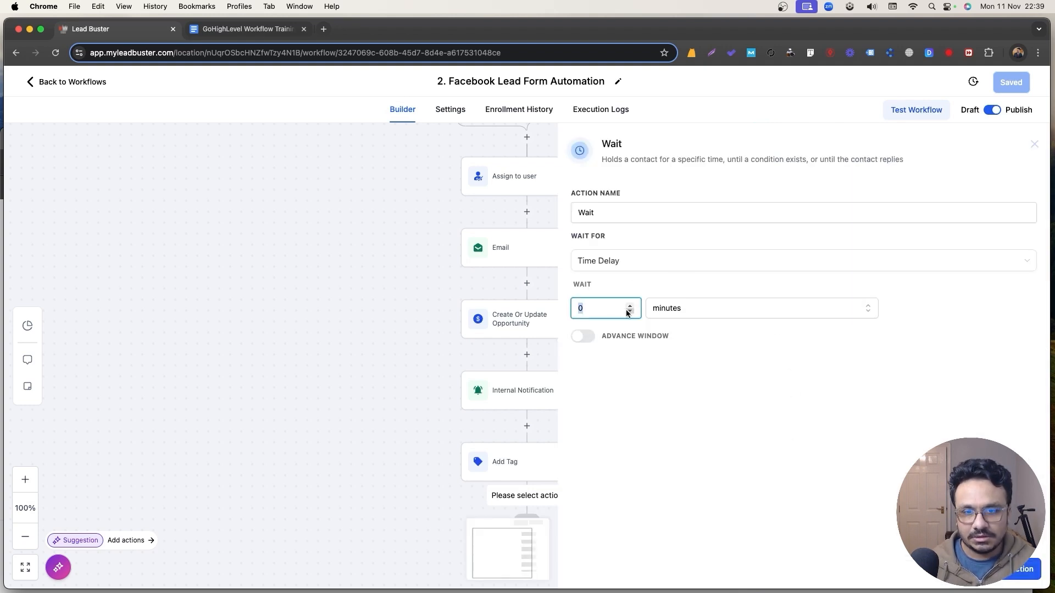
text(1)
click(658, 311)
click(662, 373)
click(615, 220)
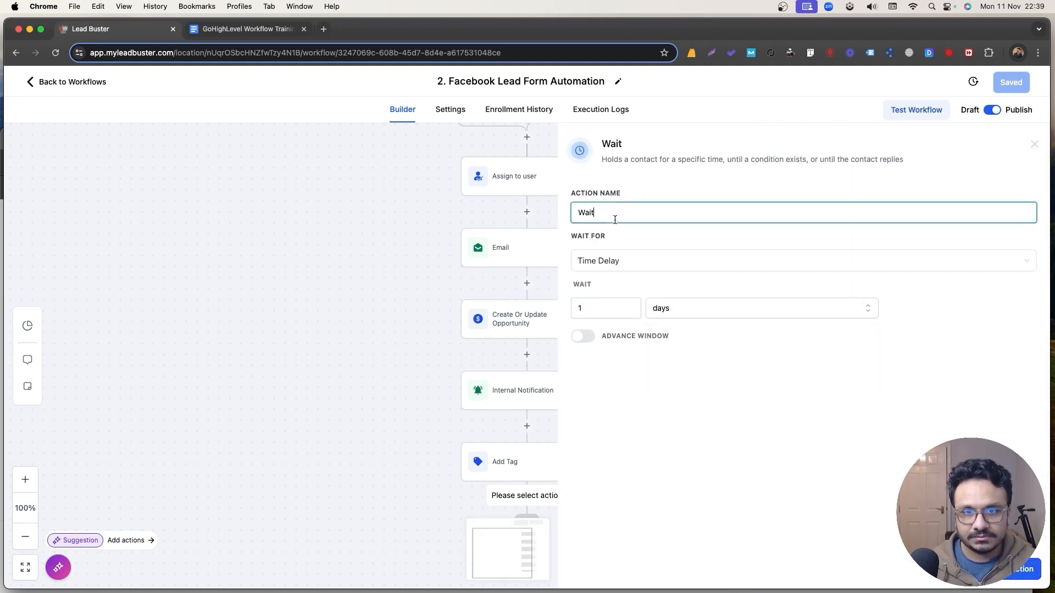
click(1024, 571)
Add a Send Email step with subject 'Just following up, you had any questions?', also pasted as the body.
scroll(598, 393, down, 3)
click(527, 447)
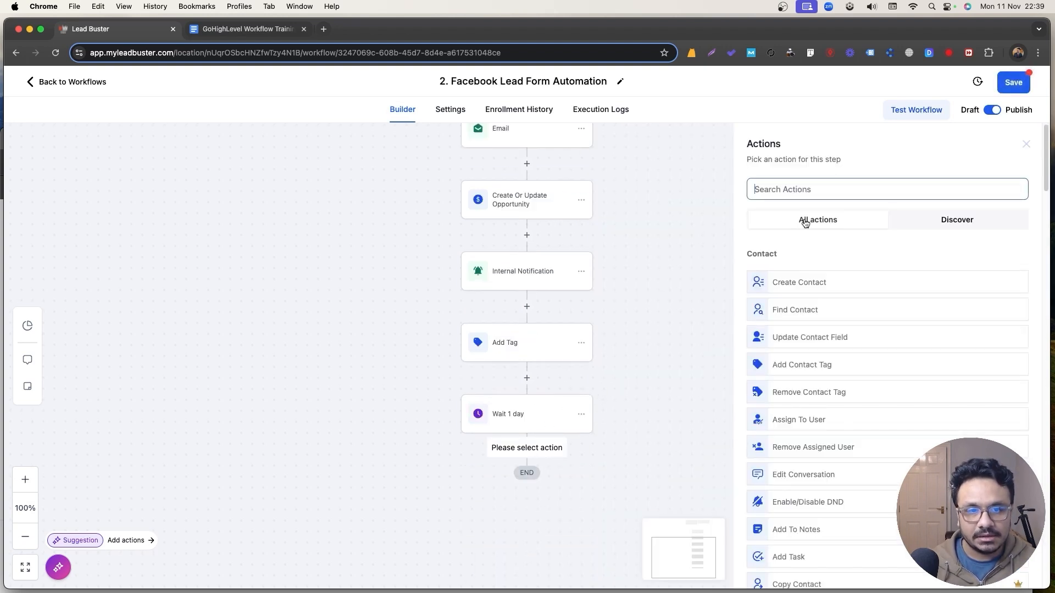
text(wa)
double_click(800, 184)
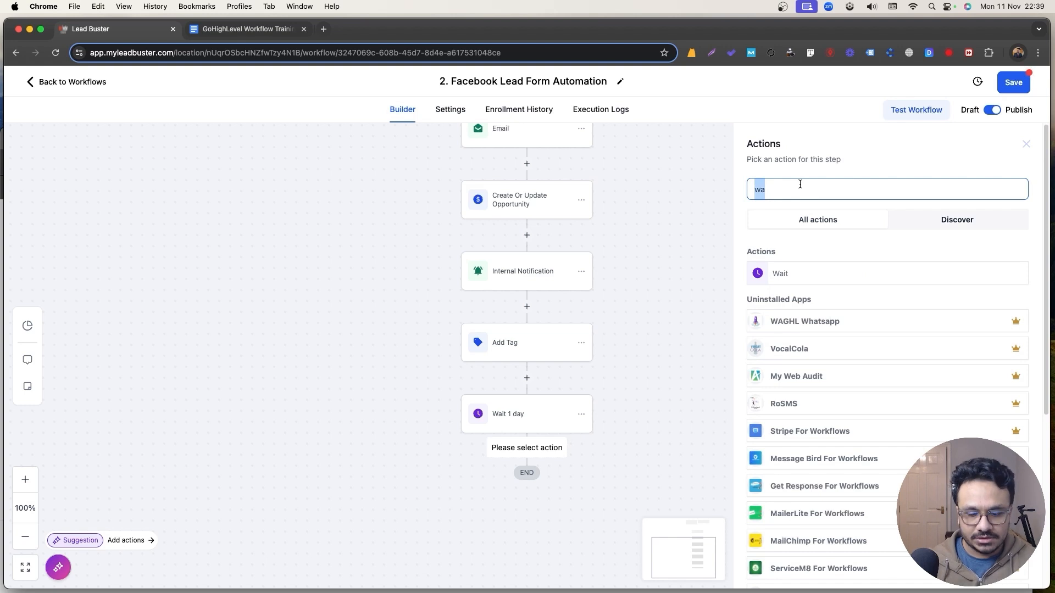
text(email)
click(822, 275)
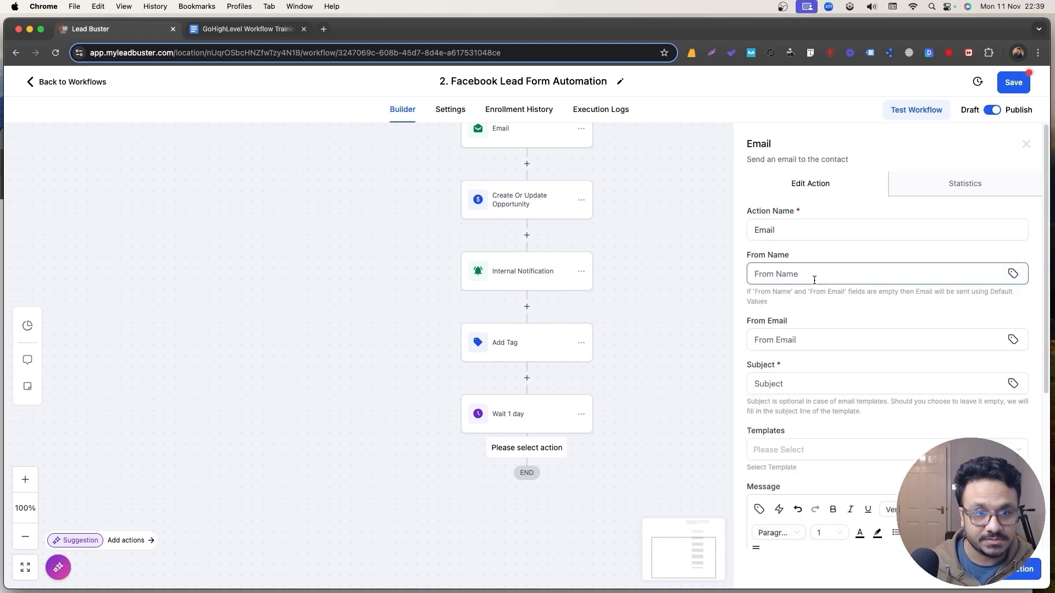
click(823, 377)
text(J)
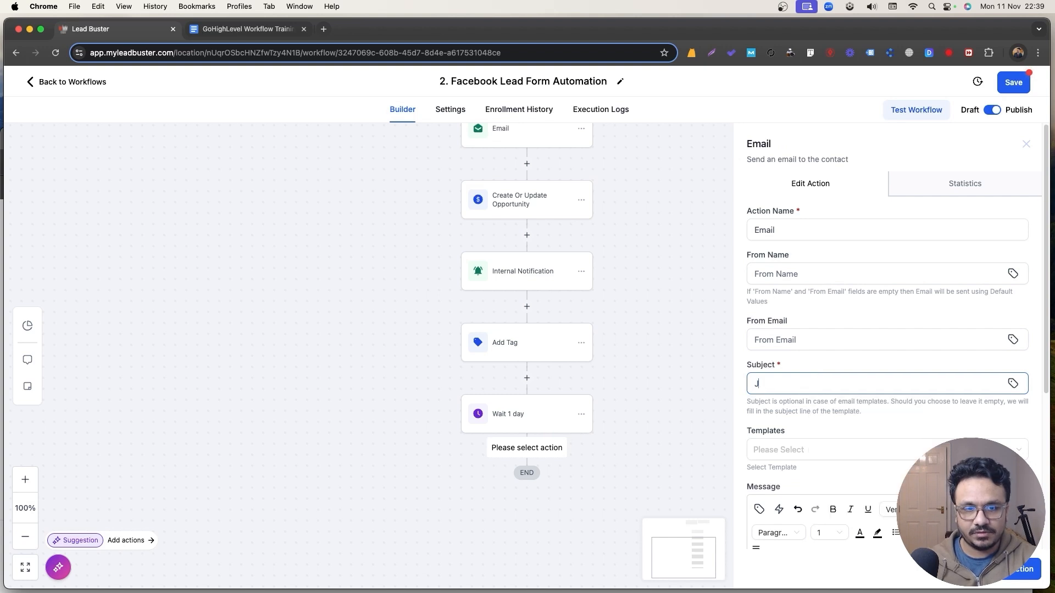
text(ust following up, you h)
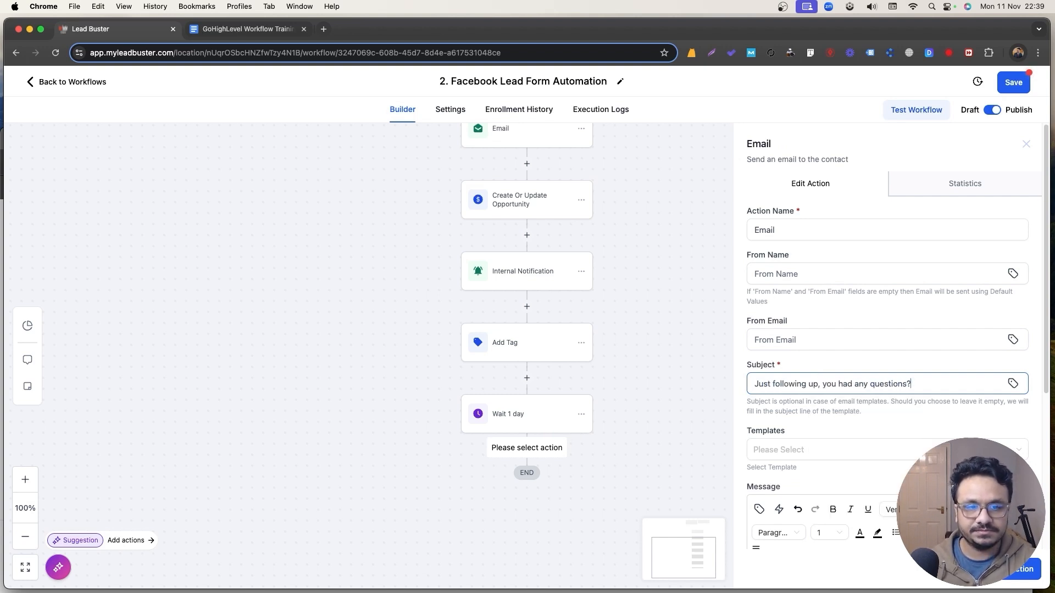
text(ad any questions?)
key(super+a)
key(super+c)
scroll(879, 384, down, 3)
click(872, 439)
key(super+v)
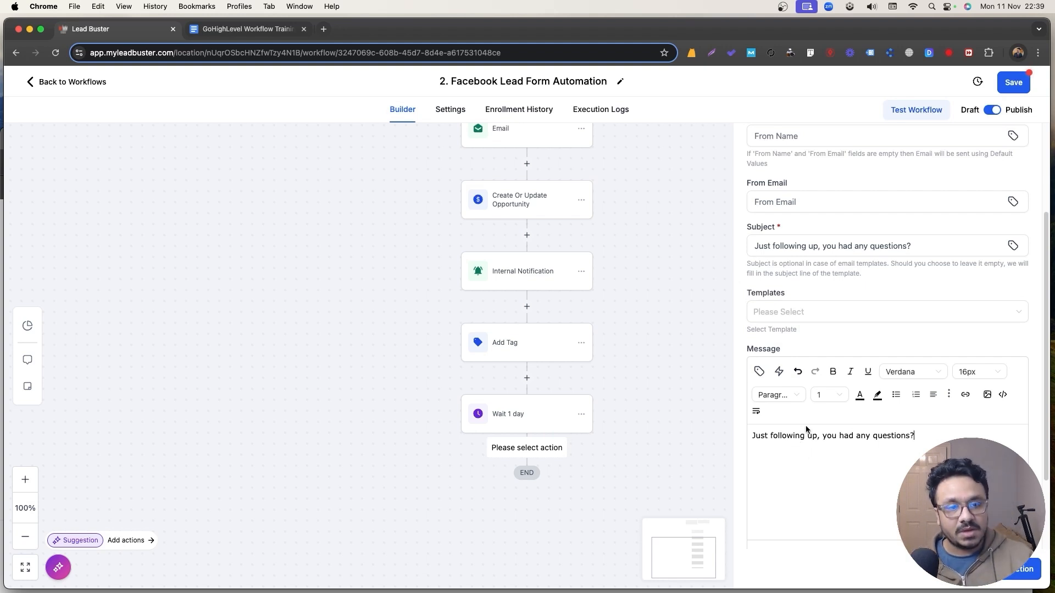
click(1023, 569)
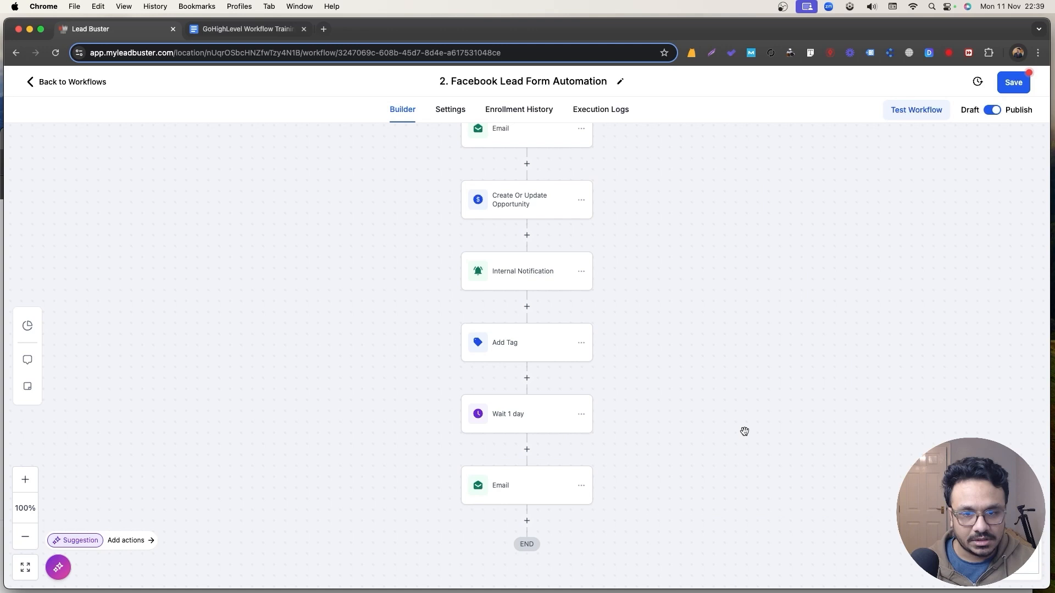
Rename the email step 'Email Follow up 1' and save the workflow.
click(527, 484)
click(802, 235)
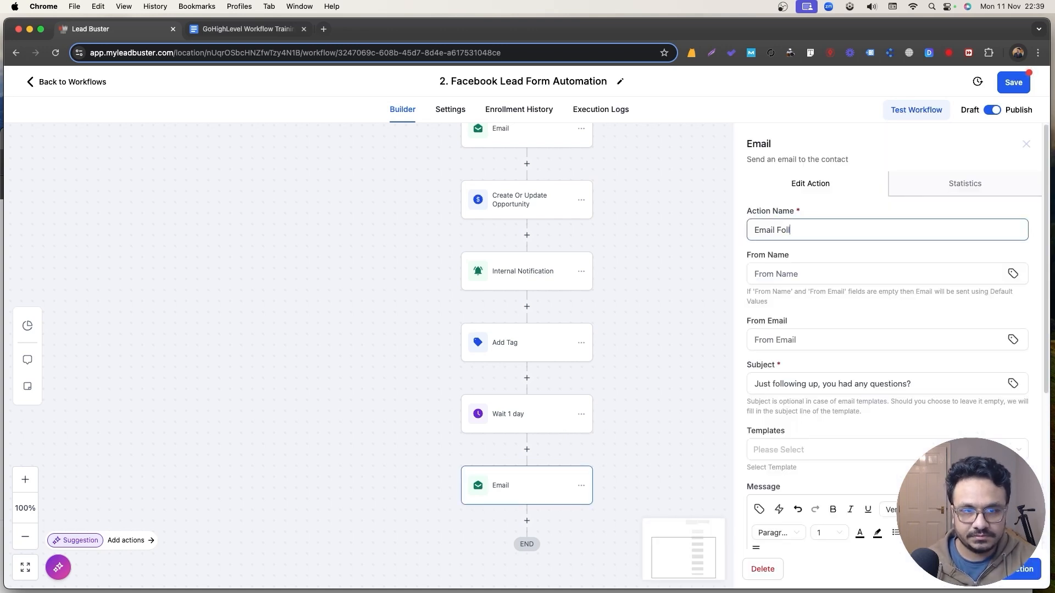
click(1023, 569)
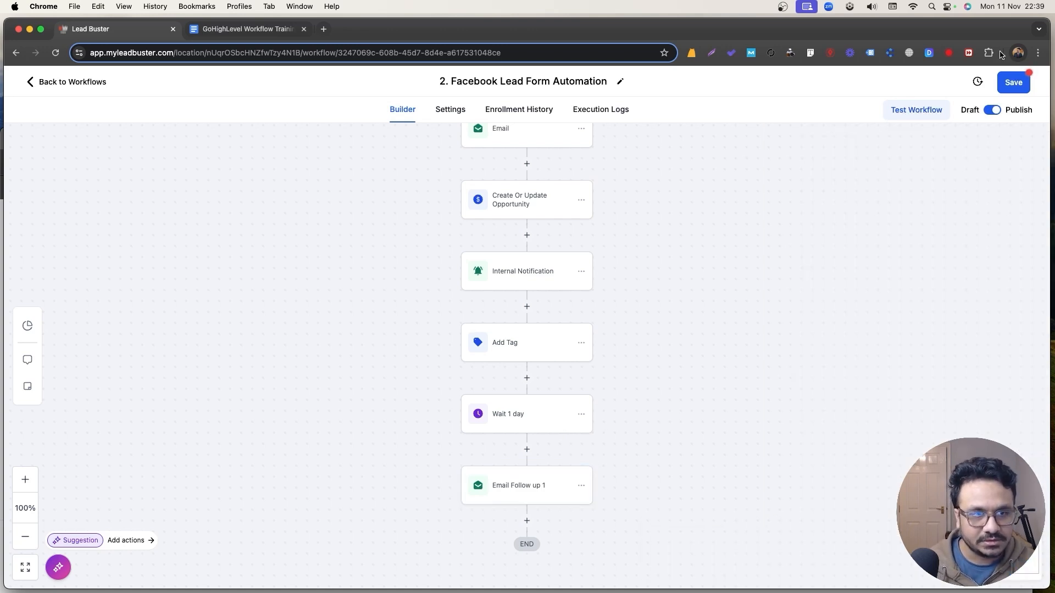
click(1015, 82)
scroll(589, 416, down, 2)
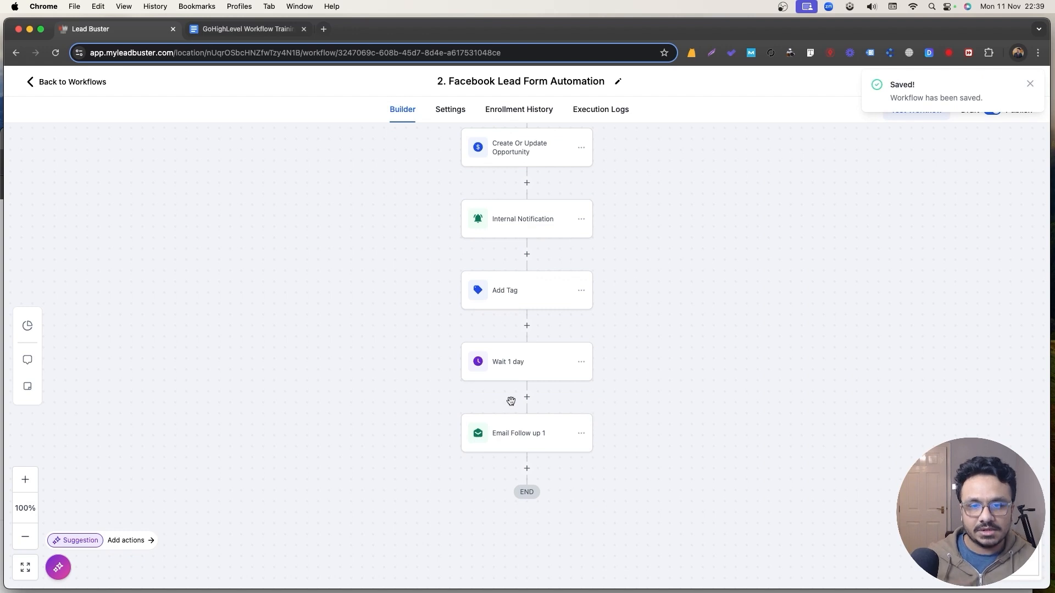
scroll(510, 402, down, 1)
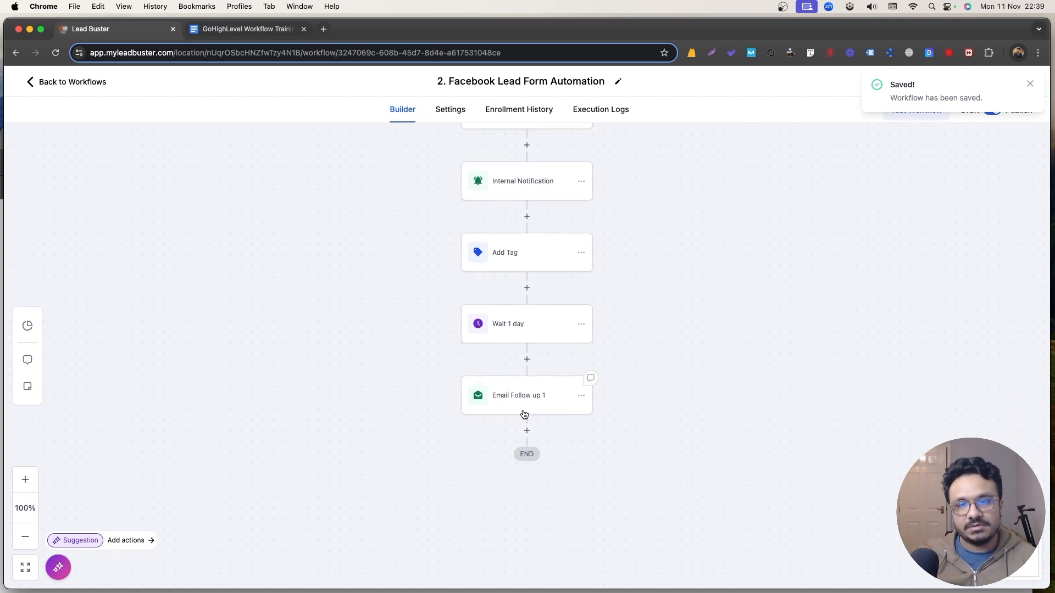
Copy the Wait 1 day step and everything after it, pasting below Email Follow up 1.
click(529, 335)
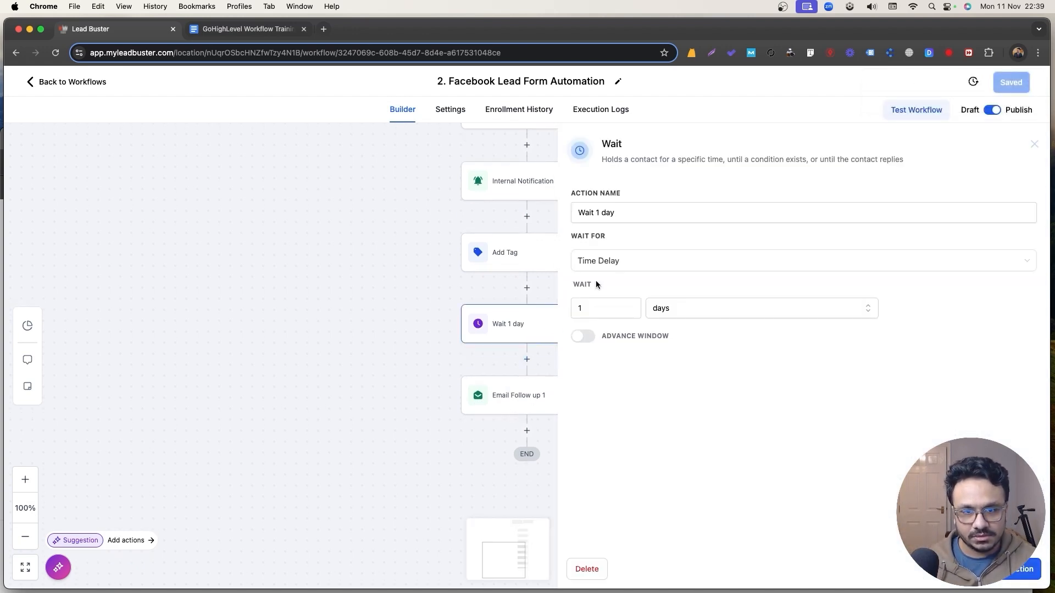
click(1033, 146)
click(581, 324)
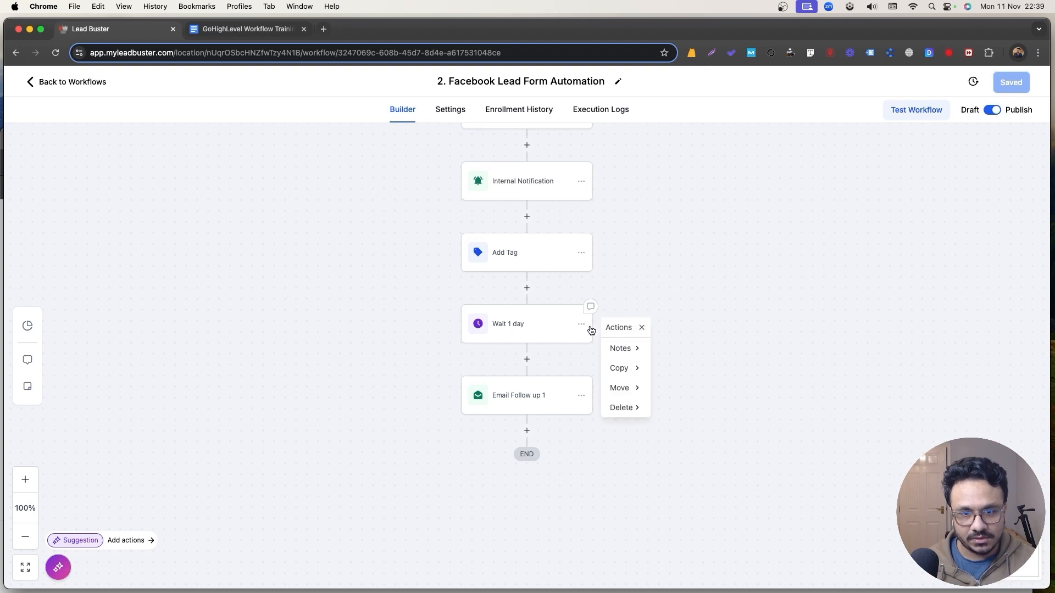
mouse_move(620, 368)
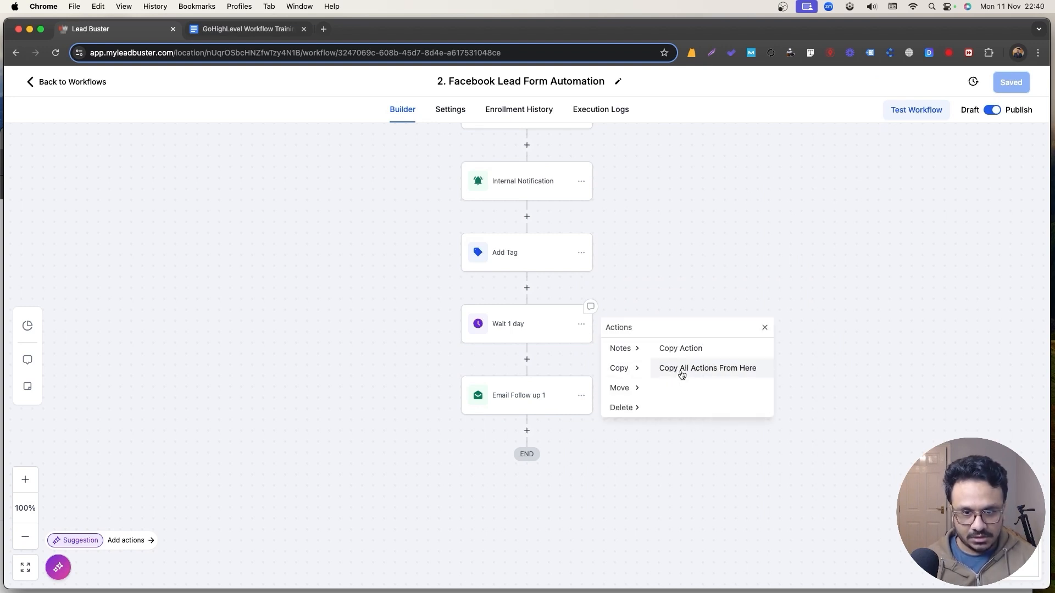
click(680, 371)
scroll(593, 396, down, 2)
click(514, 381)
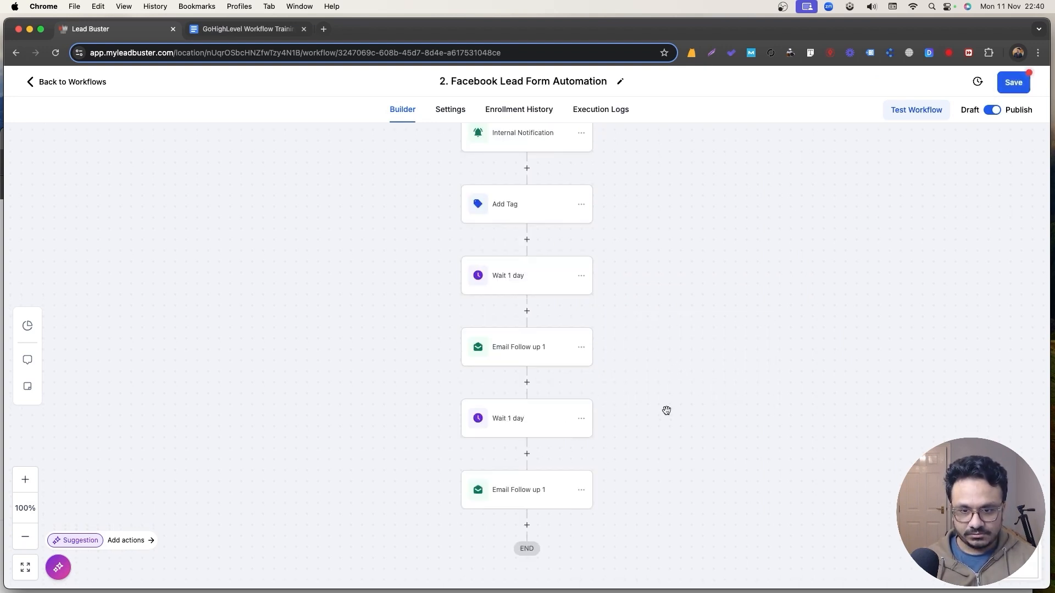
Copy the second wait-and-email pair and paste it at the workflow's end.
click(526, 430)
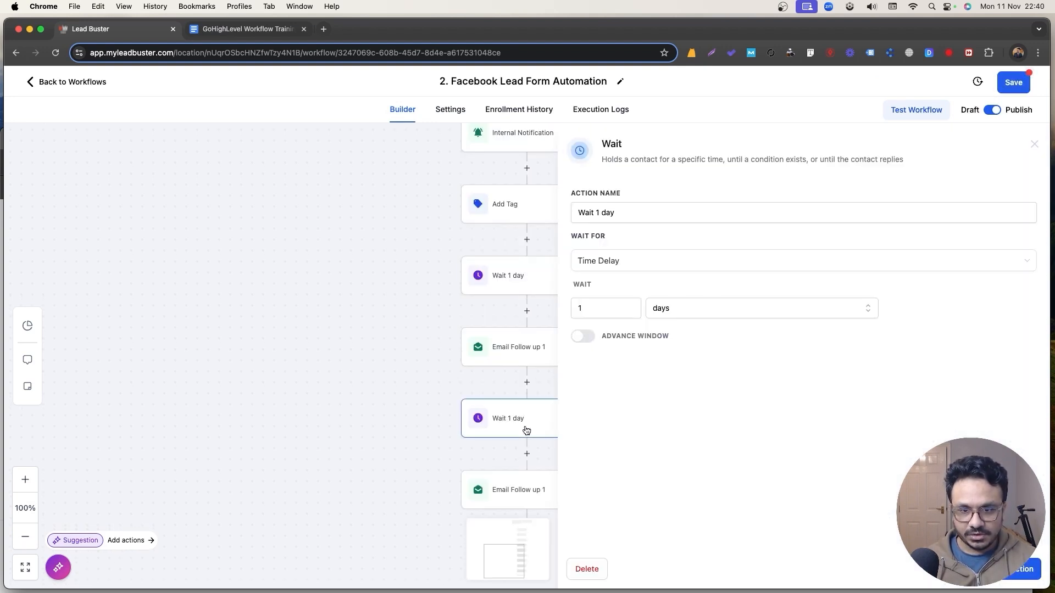
click(1034, 144)
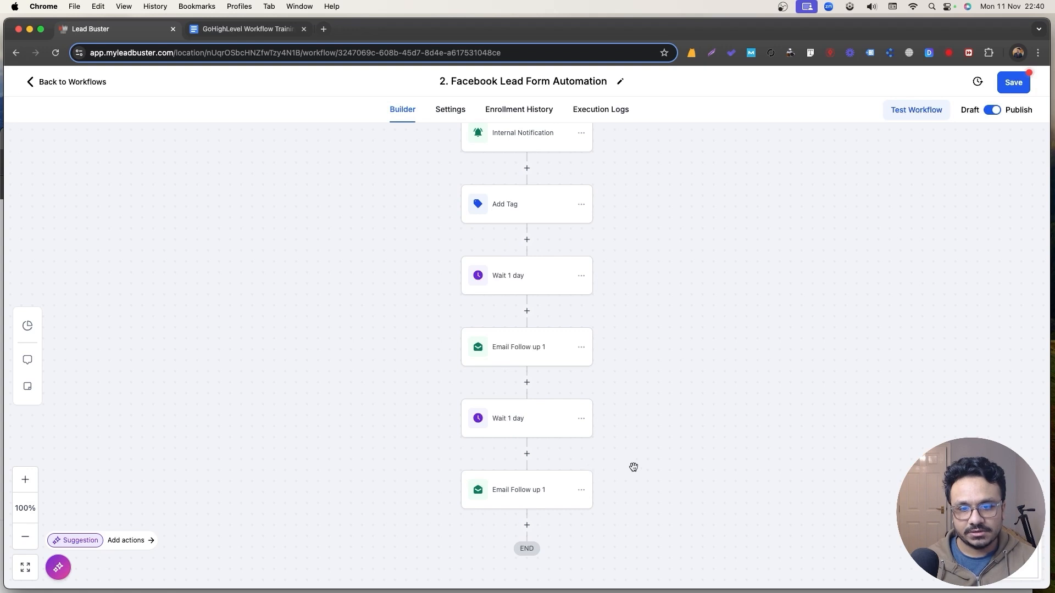
click(581, 418)
click(620, 463)
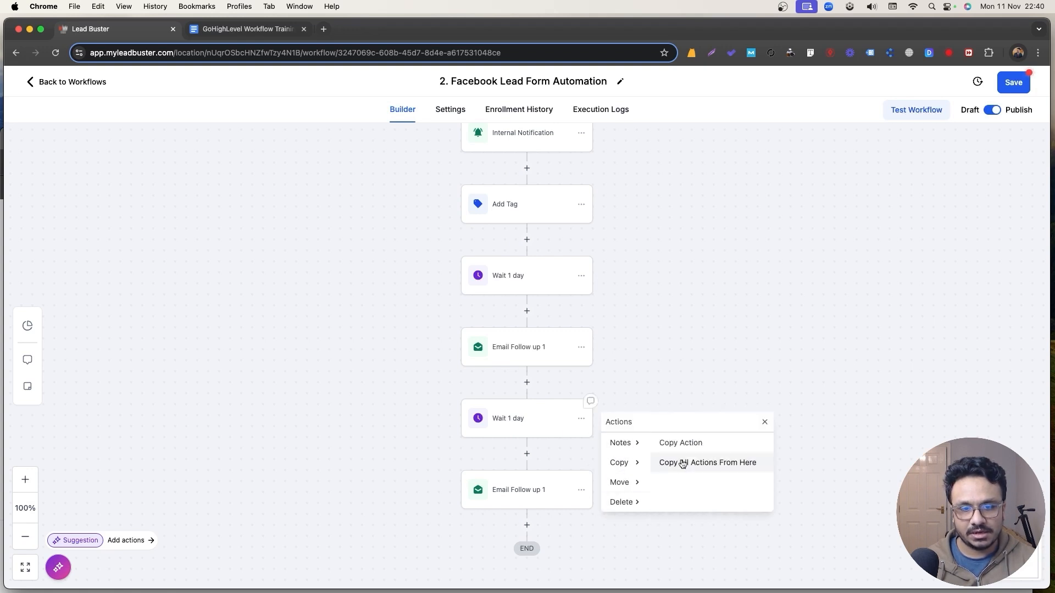
click(682, 463)
scroll(516, 470, down, 3)
click(527, 422)
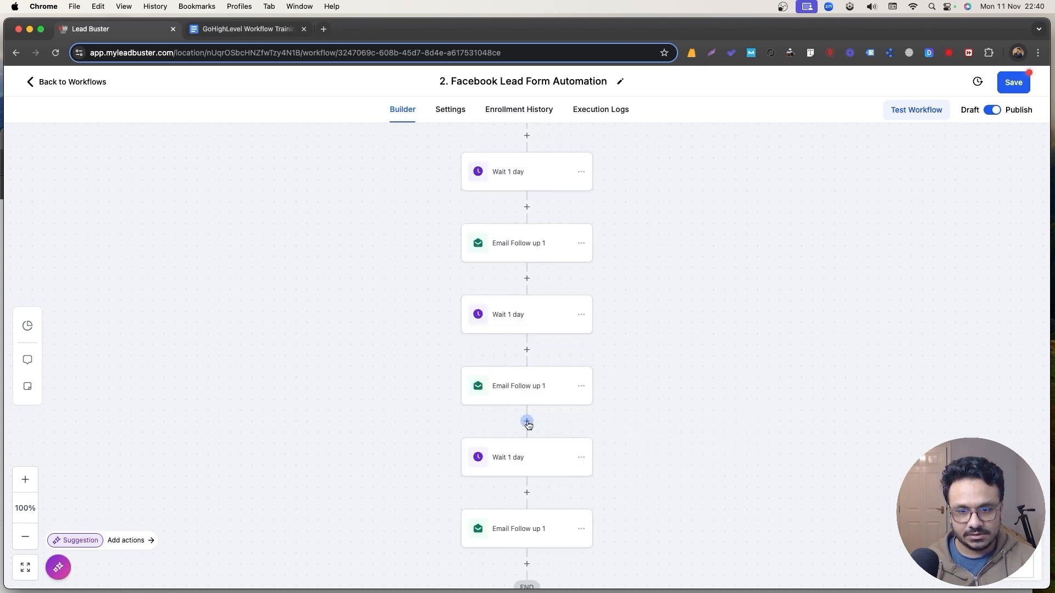
Adjust the third wait step's duration, save it, and save the workflow.
click(521, 469)
double_click(571, 311)
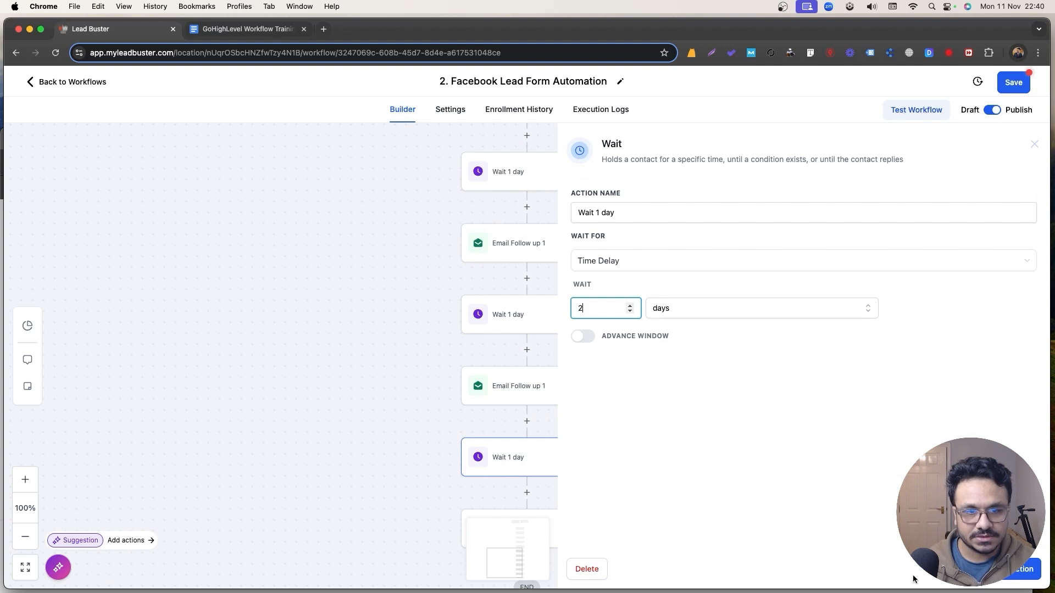
click(1023, 575)
click(1000, 88)
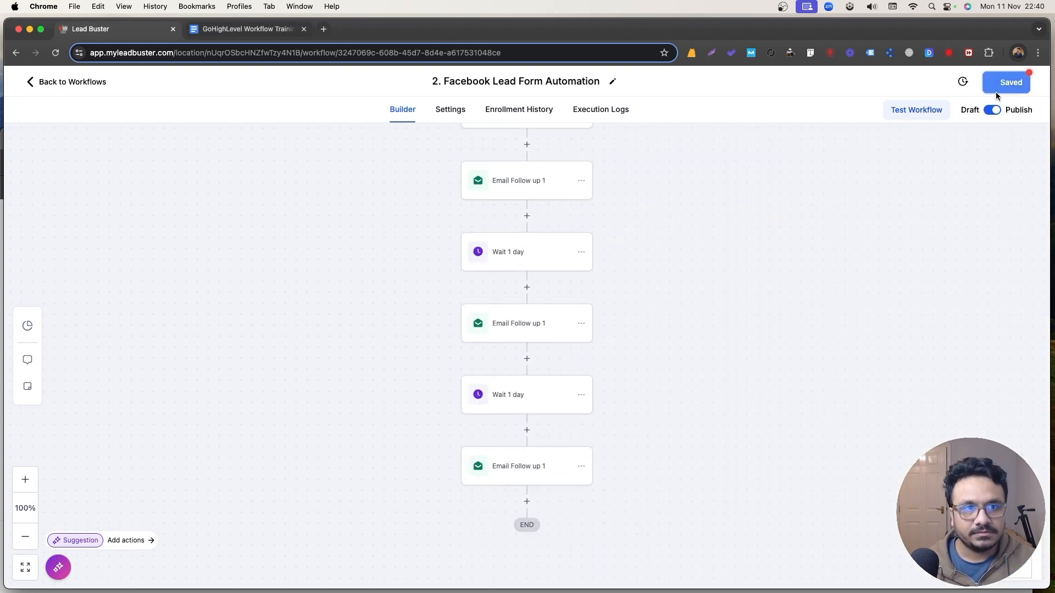
scroll(465, 294, up, 1)
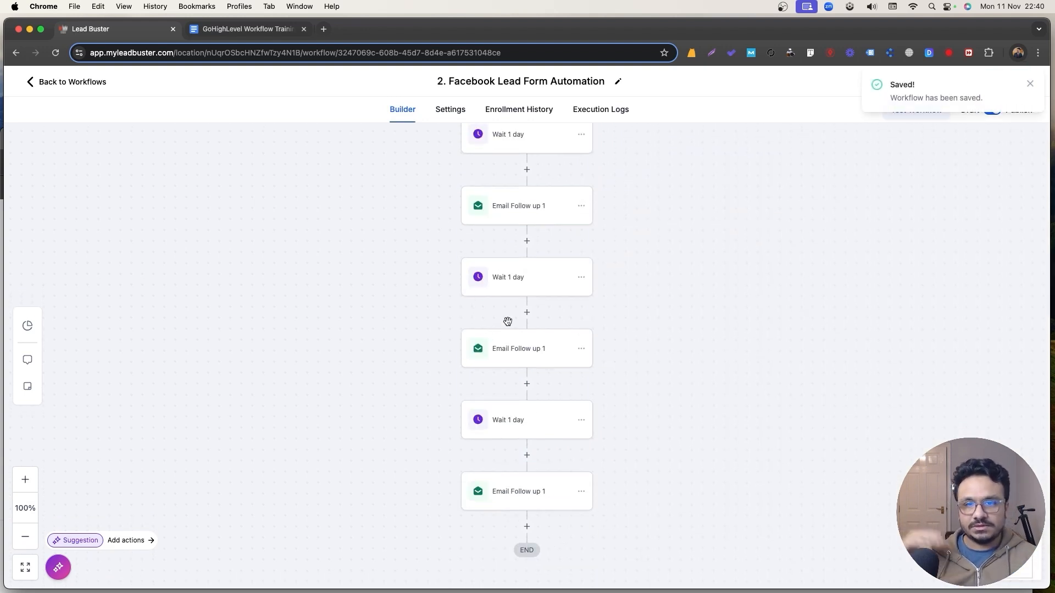
Rename the new email steps 'Email Follow up 2' and 'Email Follow up 3' and save the workflow.
click(550, 340)
click(814, 230)
double_click(817, 229)
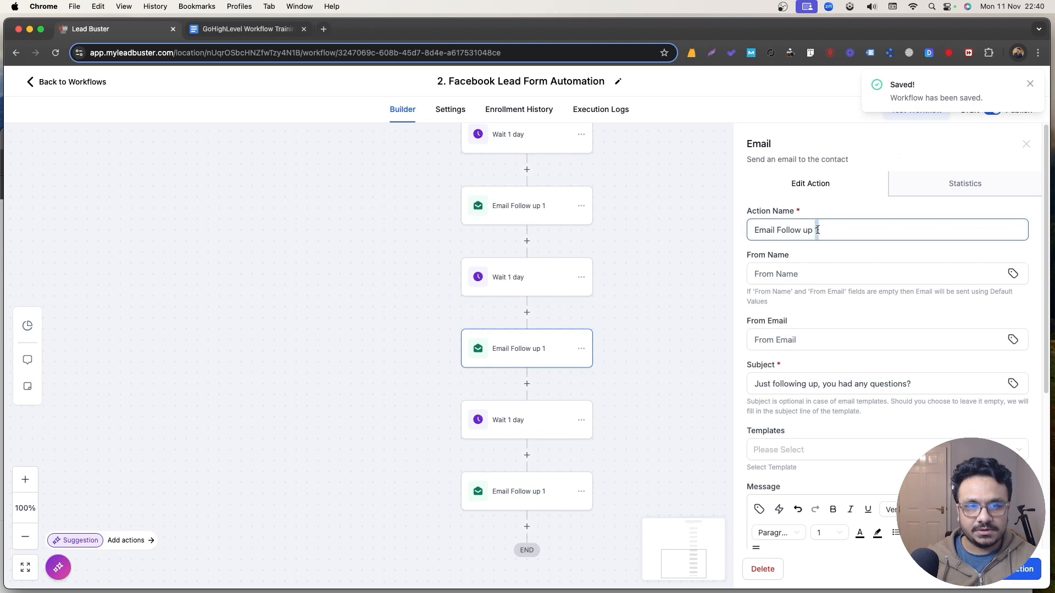
click(1023, 572)
click(561, 501)
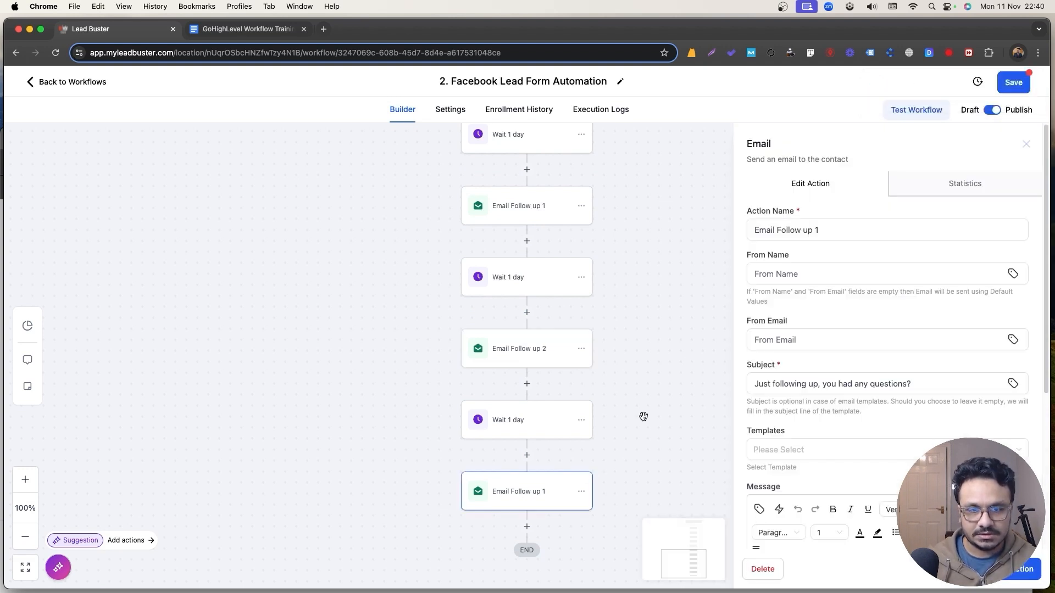
click(821, 234)
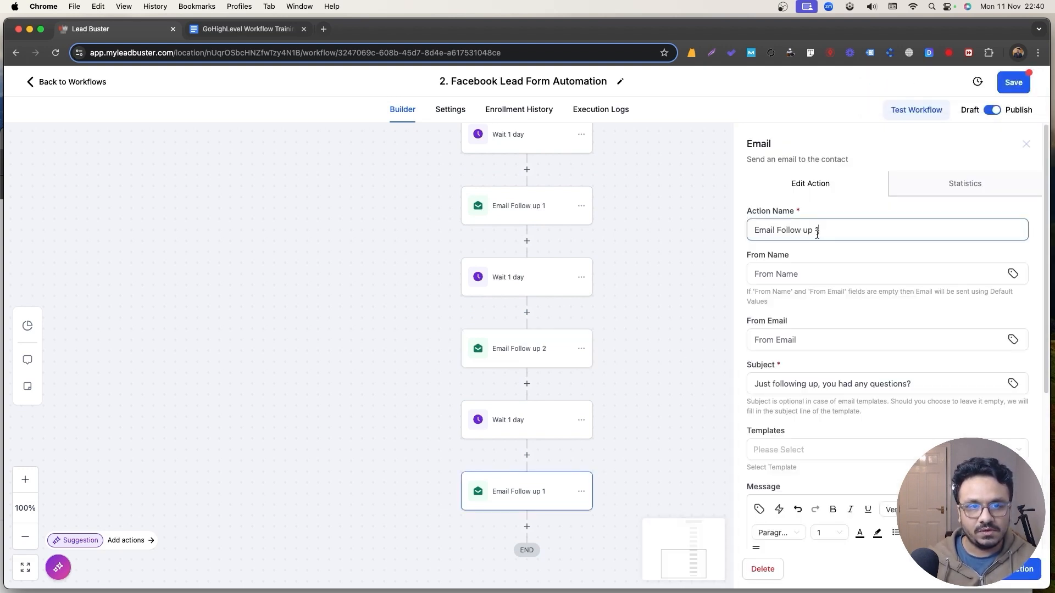
click(1022, 574)
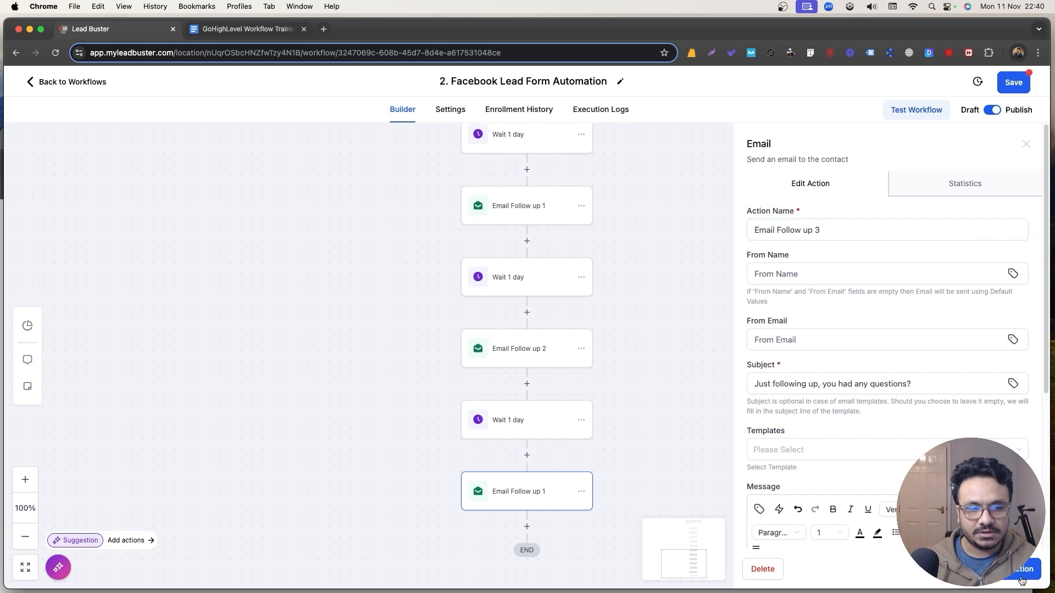
click(1013, 93)
scroll(292, 205, up, 15)
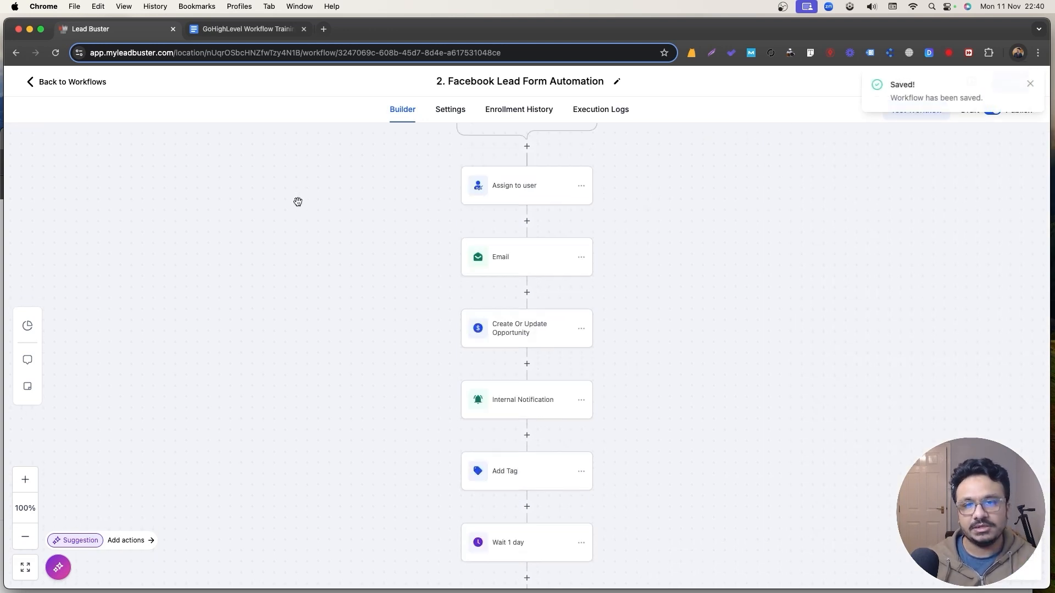
scroll(296, 208, down, 10)
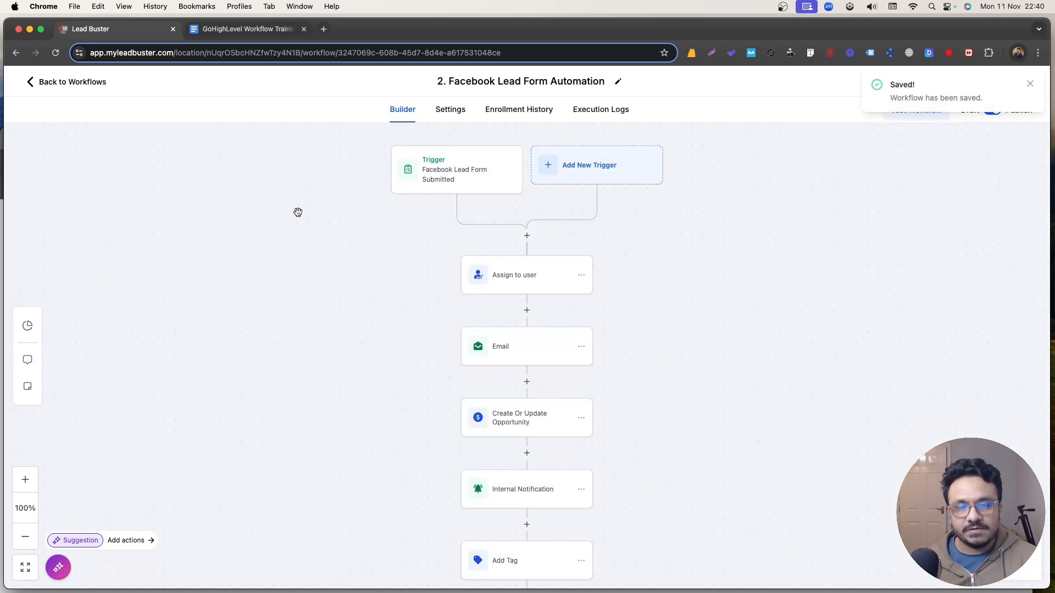
scroll(295, 217, down, 5)
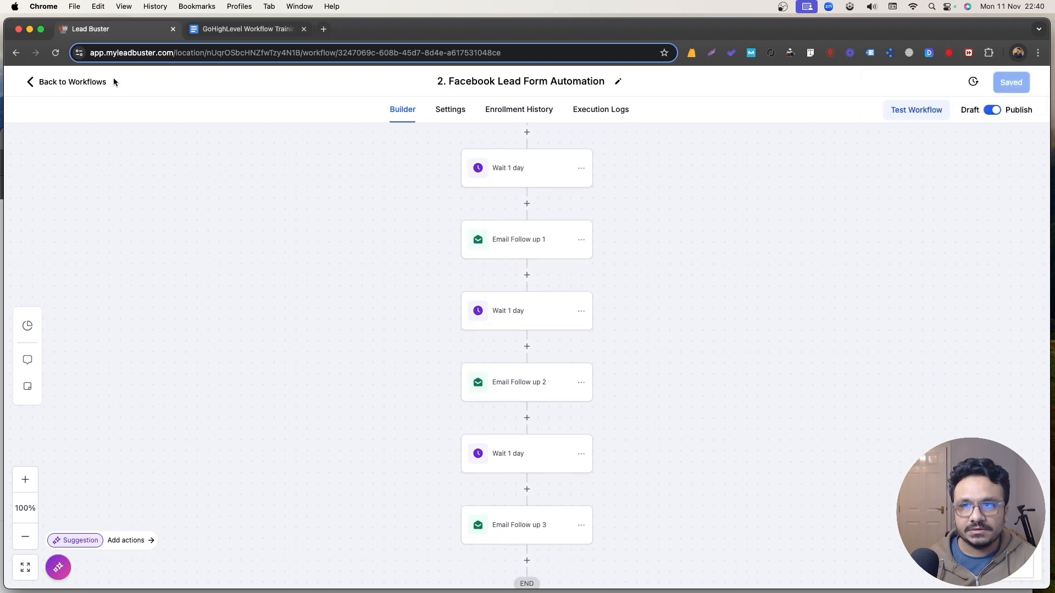
Highlight outline item 4 in pale green, then go back to the Lead Buster workflow list.
click(208, 30)
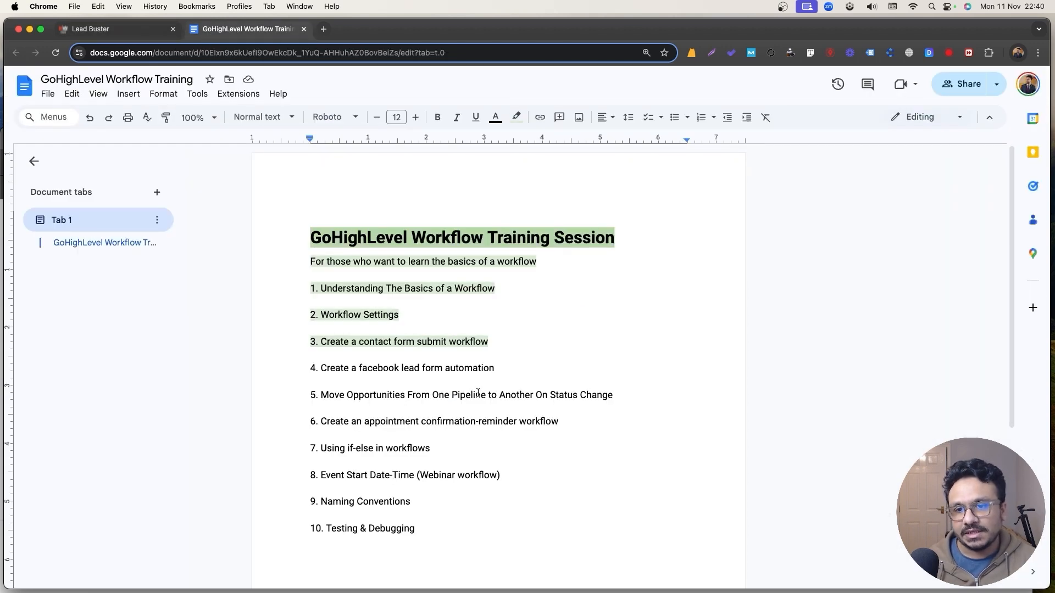
drag(500, 370, 284, 368)
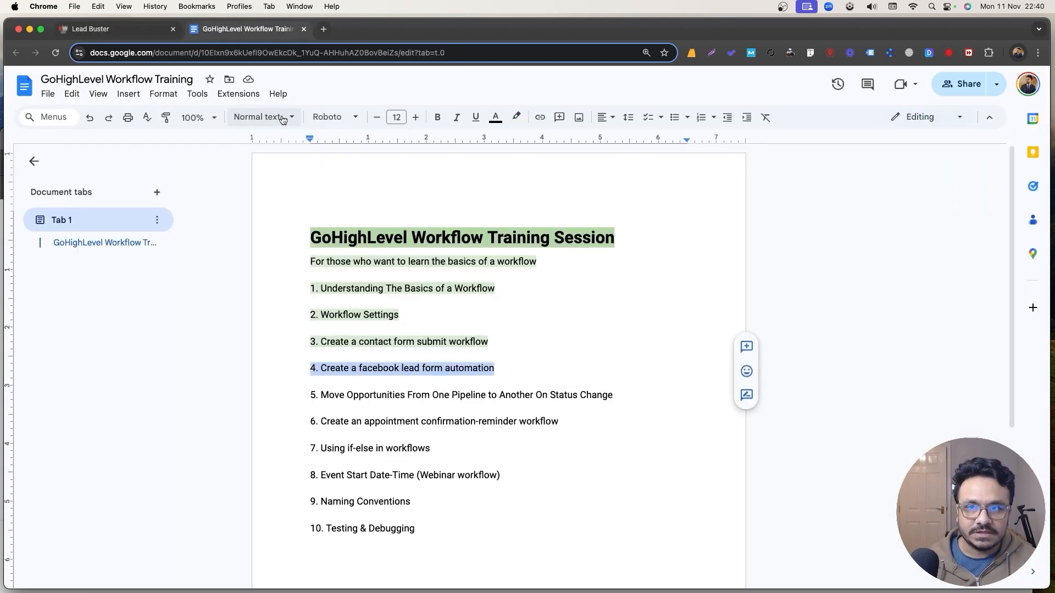
click(516, 117)
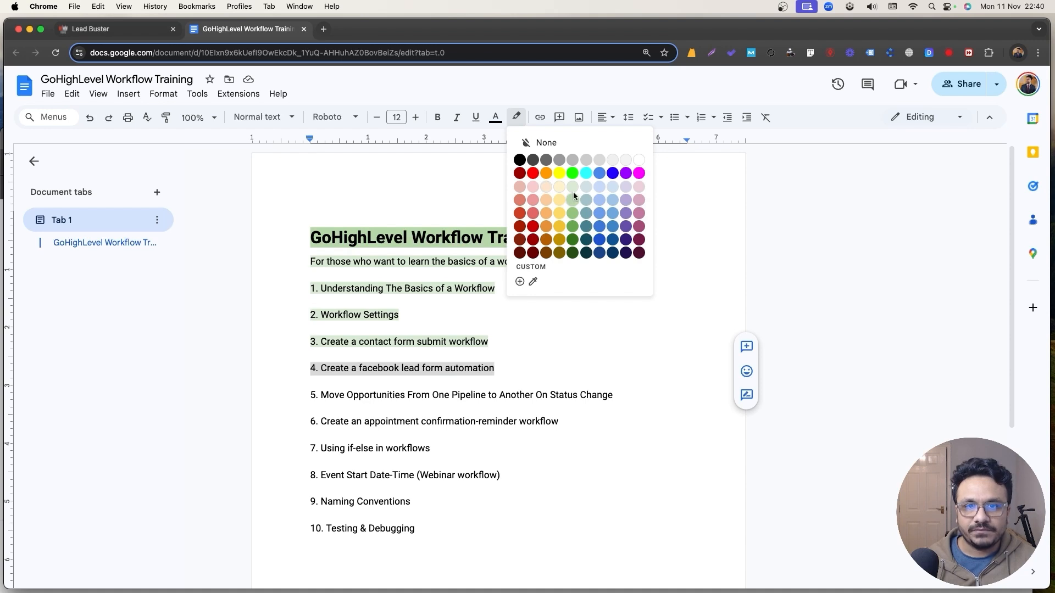
click(574, 193)
click(399, 375)
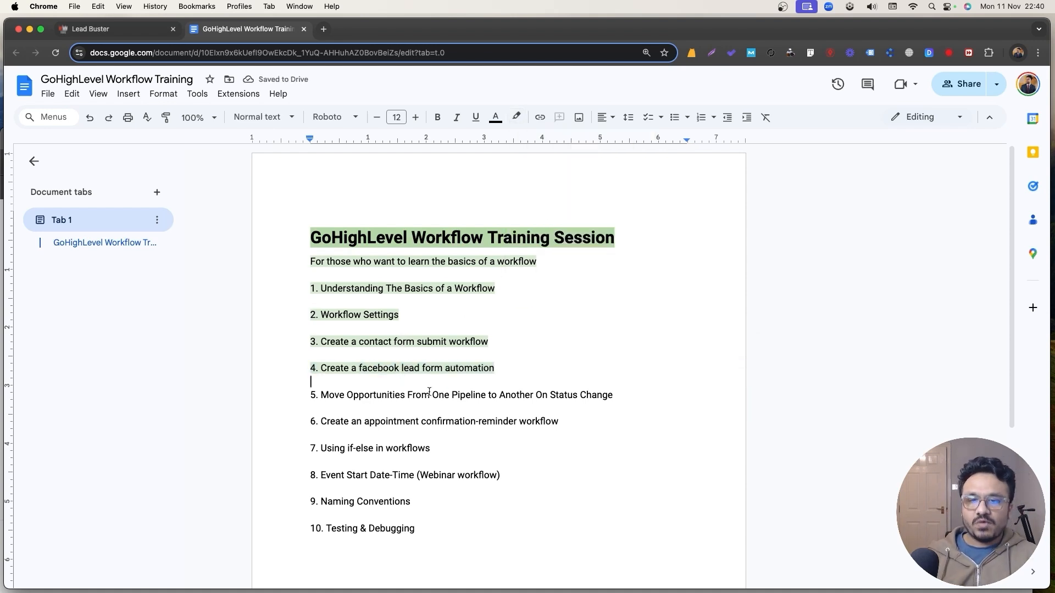
click(104, 29)
click(66, 78)
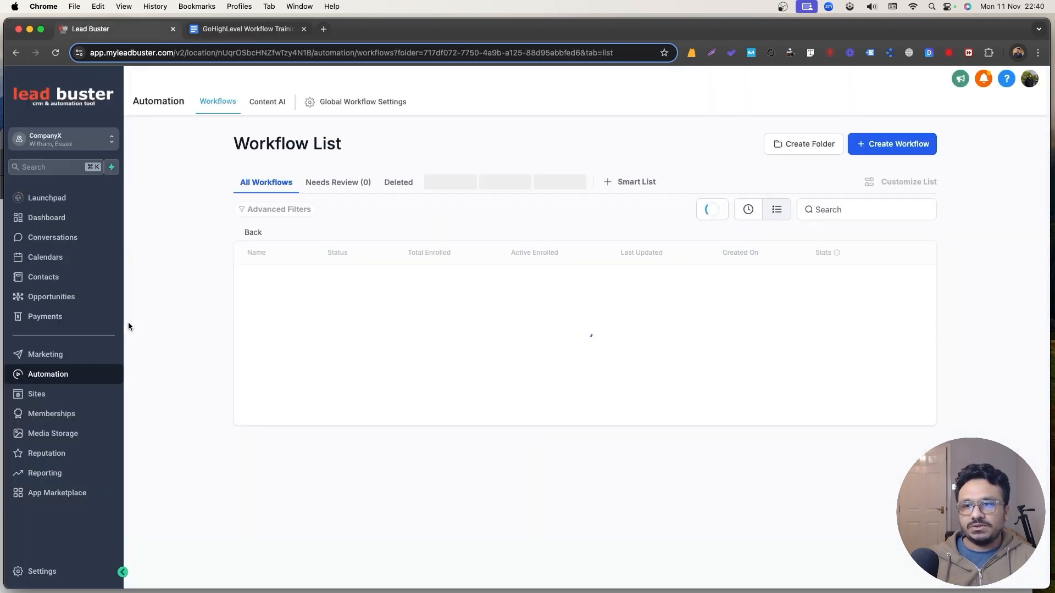
click(95, 303)
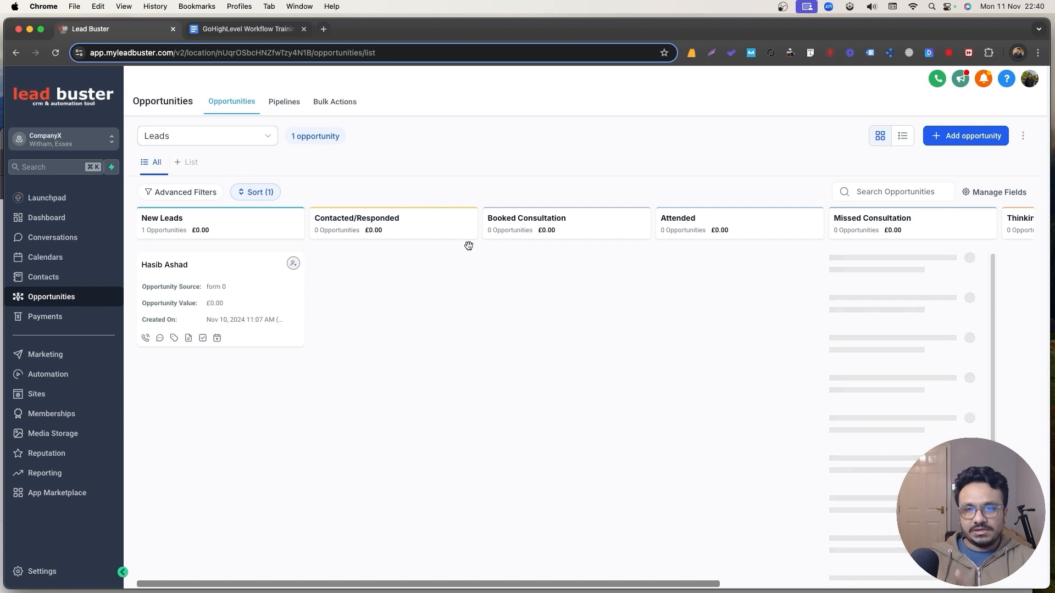
click(206, 144)
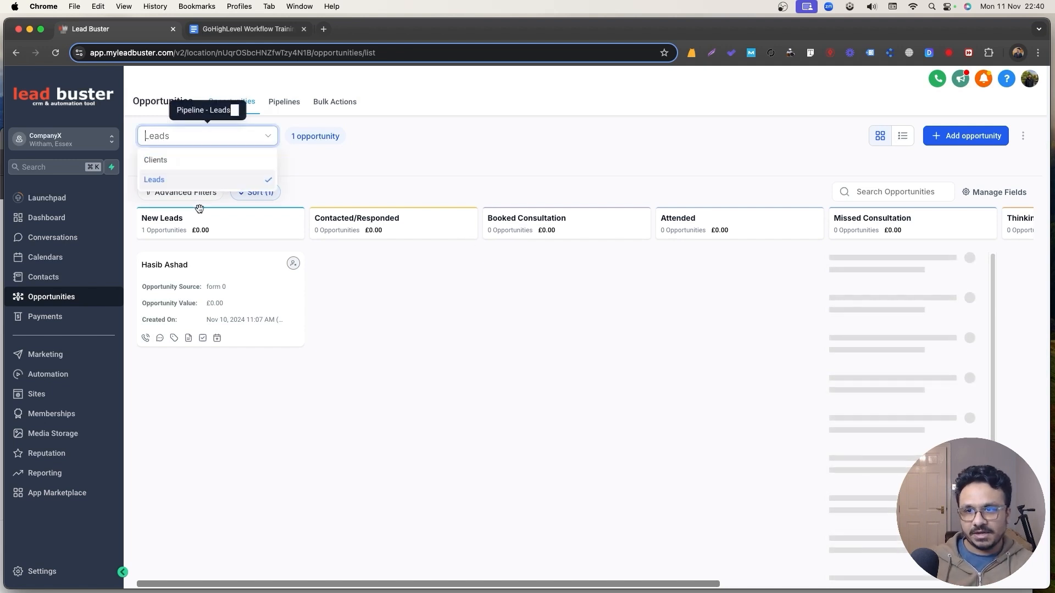
click(198, 158)
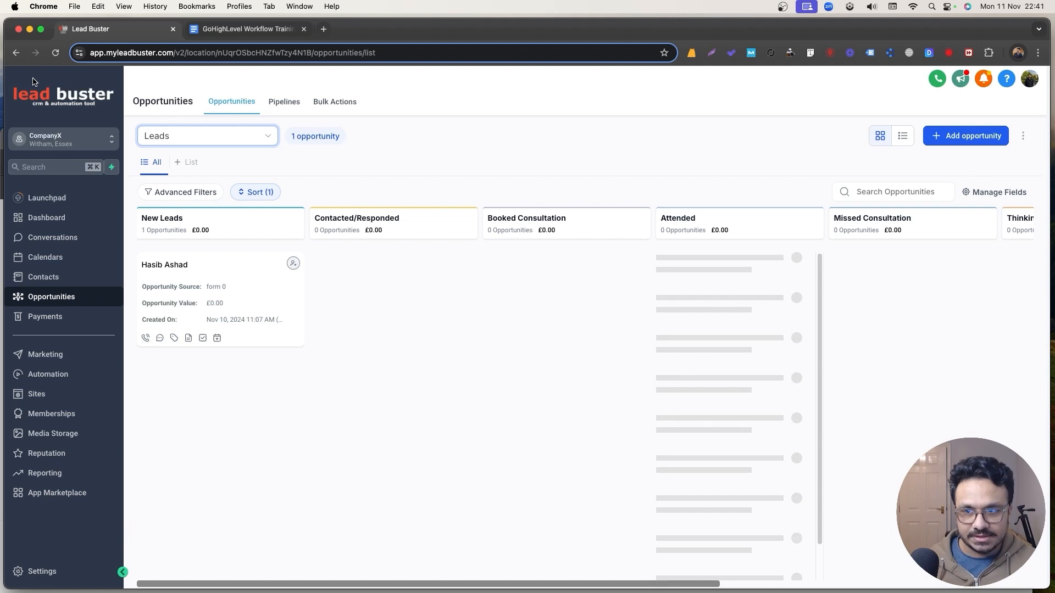
click(390, 318)
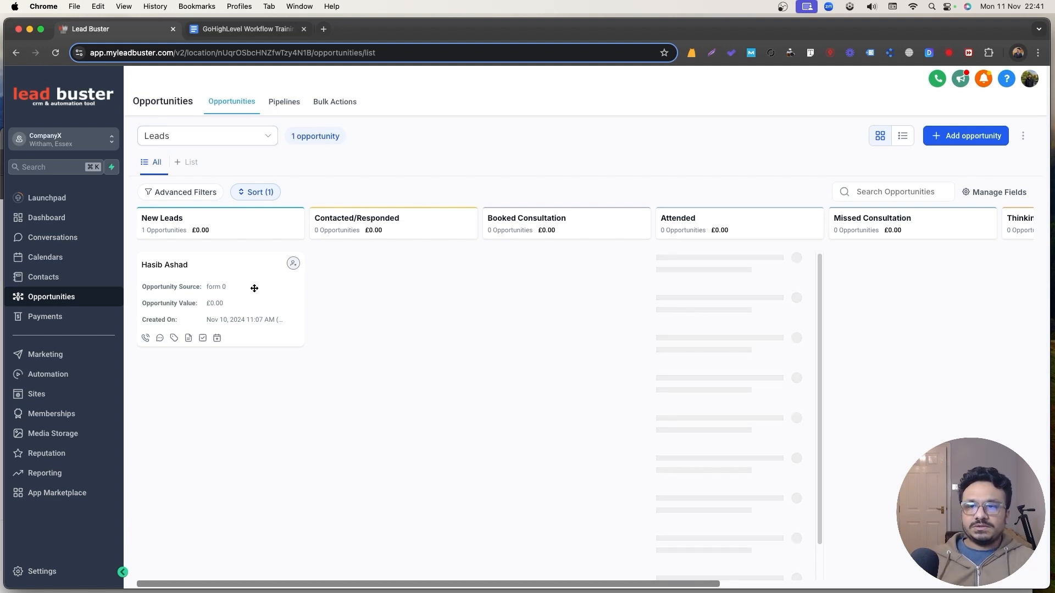
mouse_move(254, 288)
mouse_down()
mouse_move(338, 307)
mouse_move(757, 475)
mouse_move(833, 548)
mouse_move(144, 280)
mouse_move(251, 272)
mouse_up()
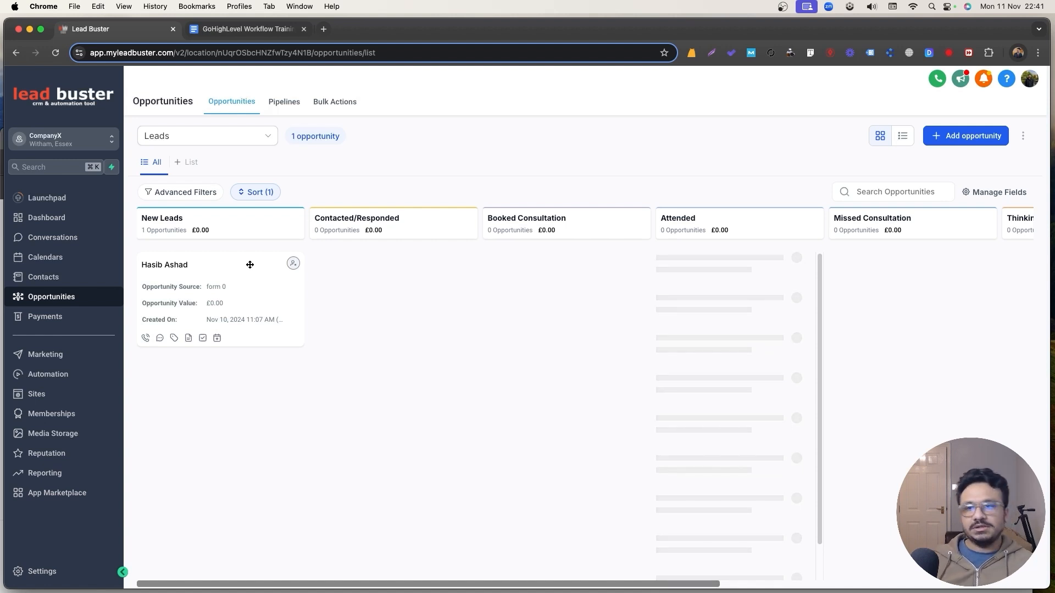
drag(250, 264, 224, 267)
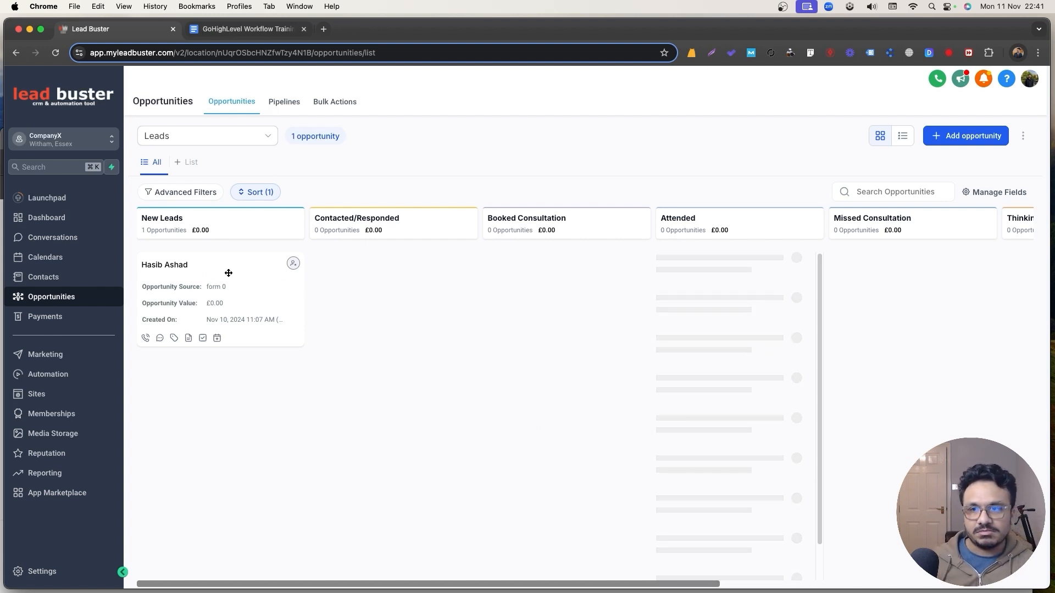
mouse_move(208, 275)
mouse_down()
mouse_move(597, 439)
mouse_move(979, 352)
mouse_move(285, 236)
mouse_move(224, 240)
mouse_move(214, 260)
mouse_up()
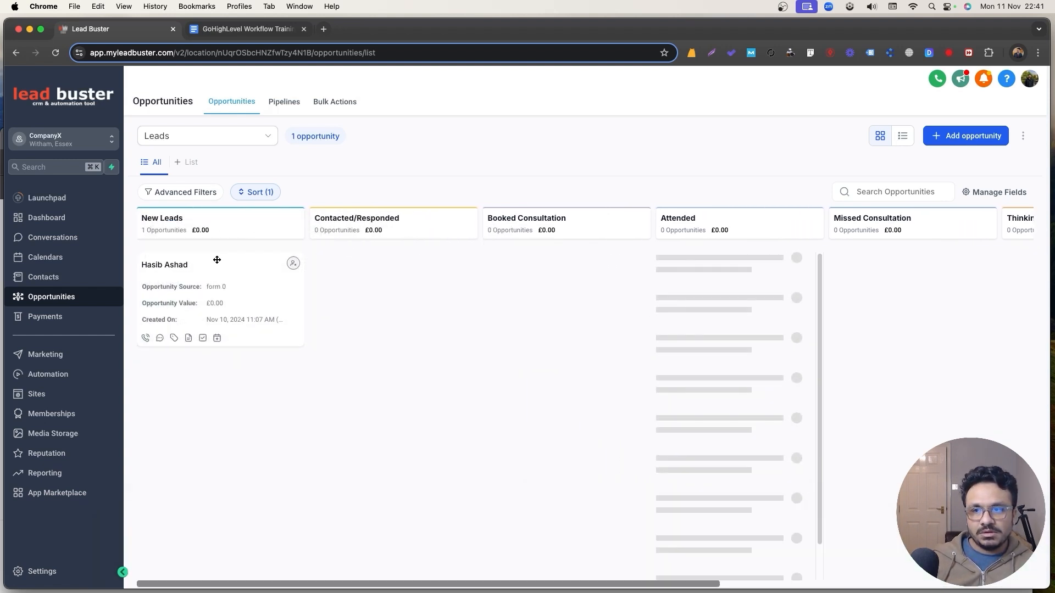
Toggle the pipeline dropdown to Clients and back to Leads.
click(166, 137)
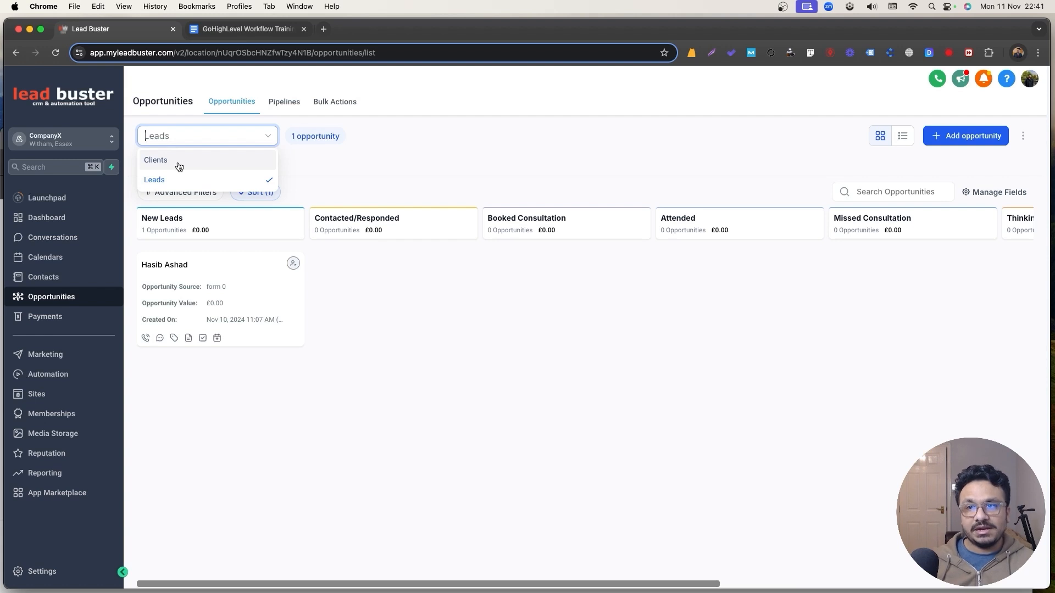
click(178, 165)
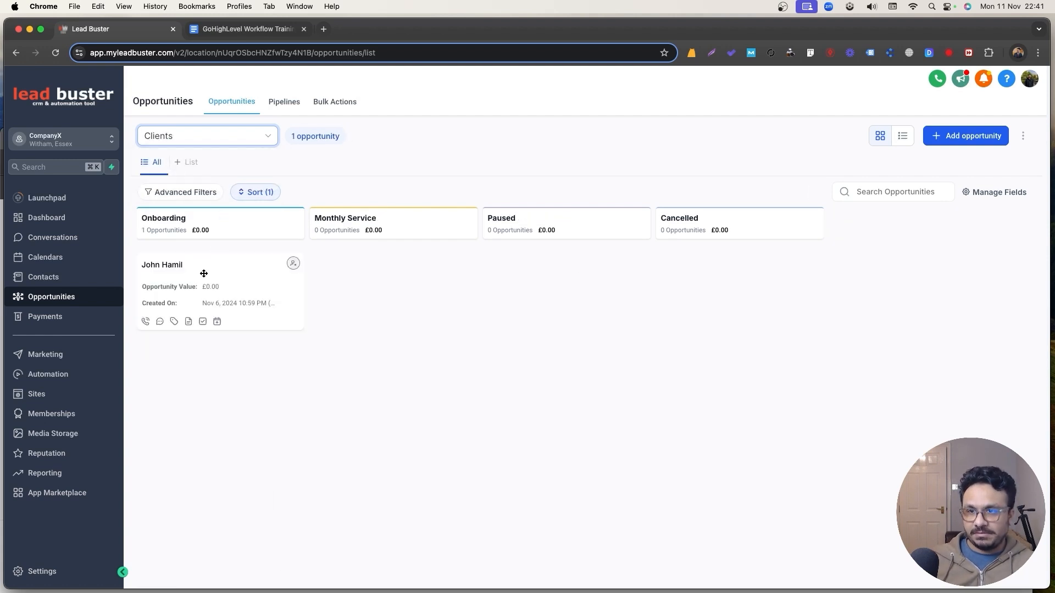
click(211, 141)
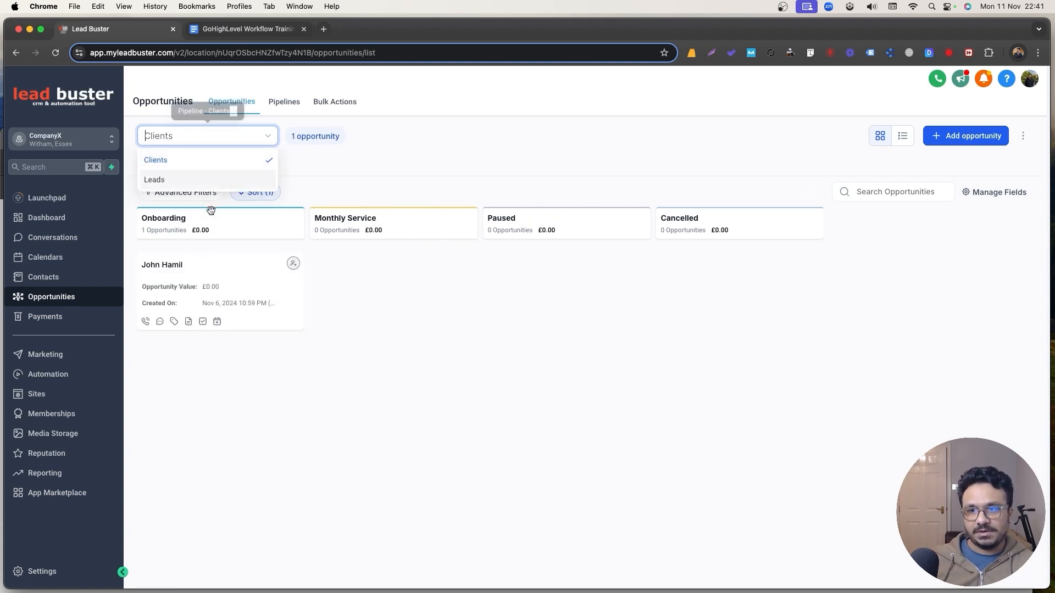
click(197, 179)
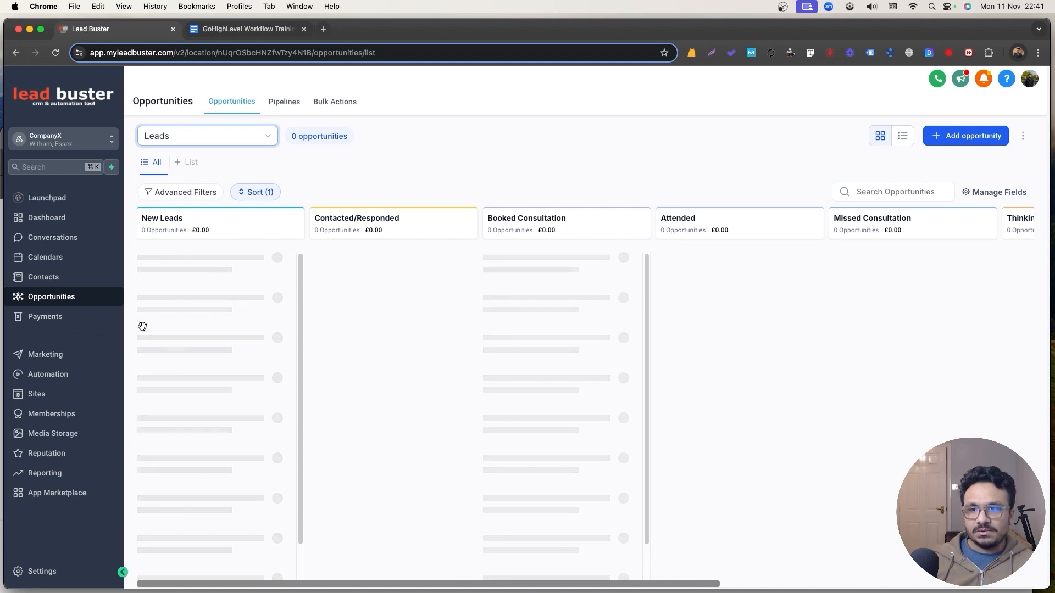
click(66, 376)
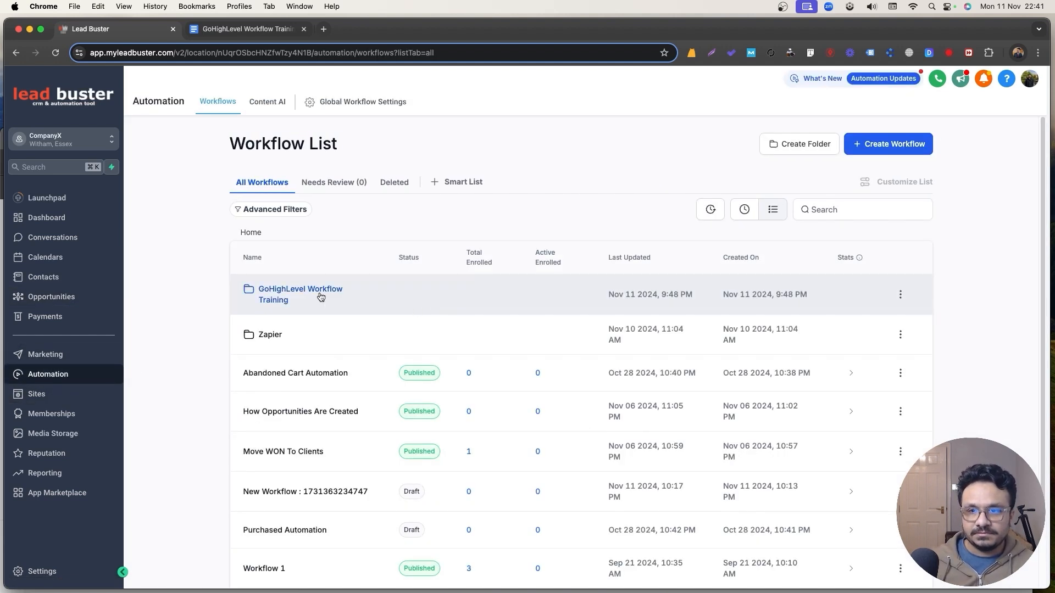
Create a workflow from scratch in the training folder named '3. Move WON To Clients'.
click(318, 293)
click(862, 151)
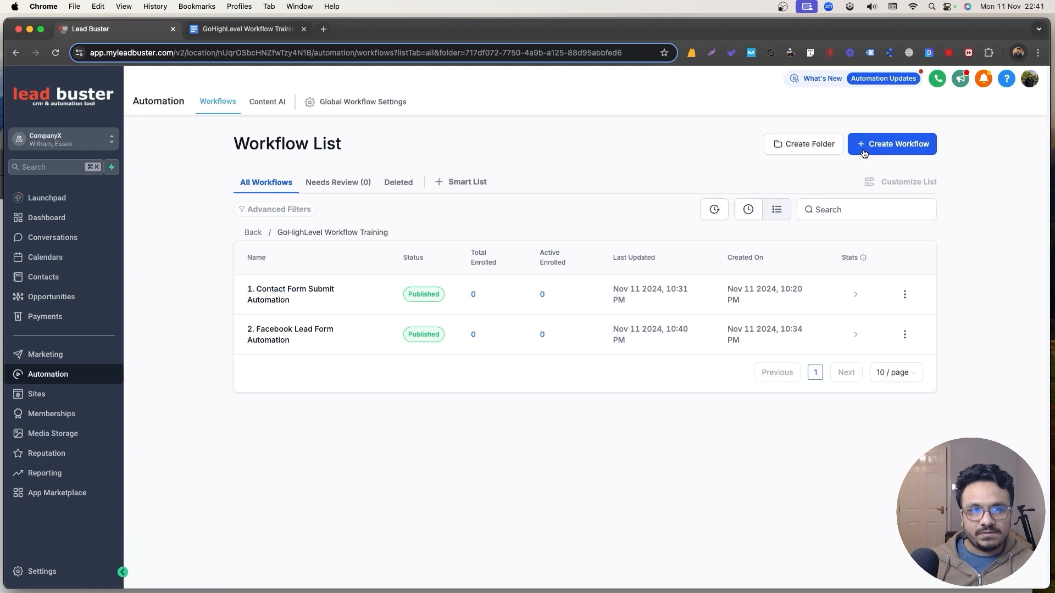
click(882, 189)
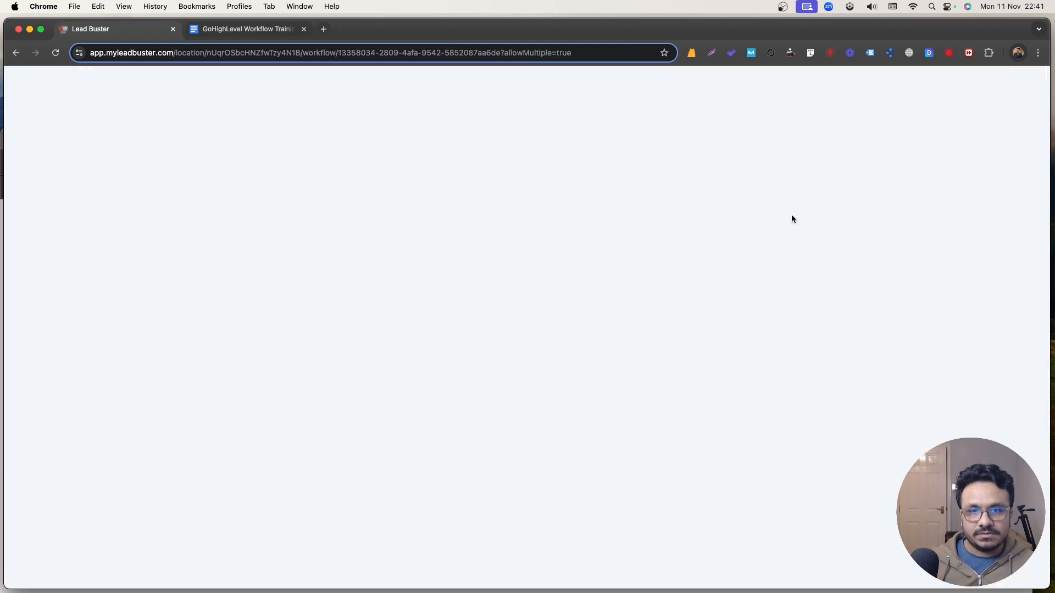
key(super+a)
text(3)
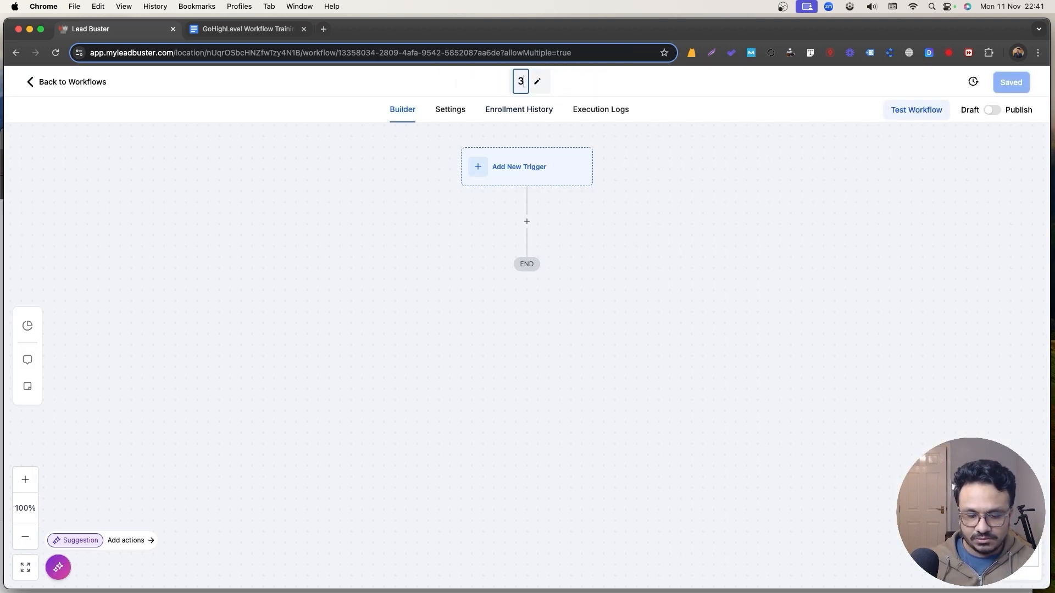
text(. Move WONTo.)
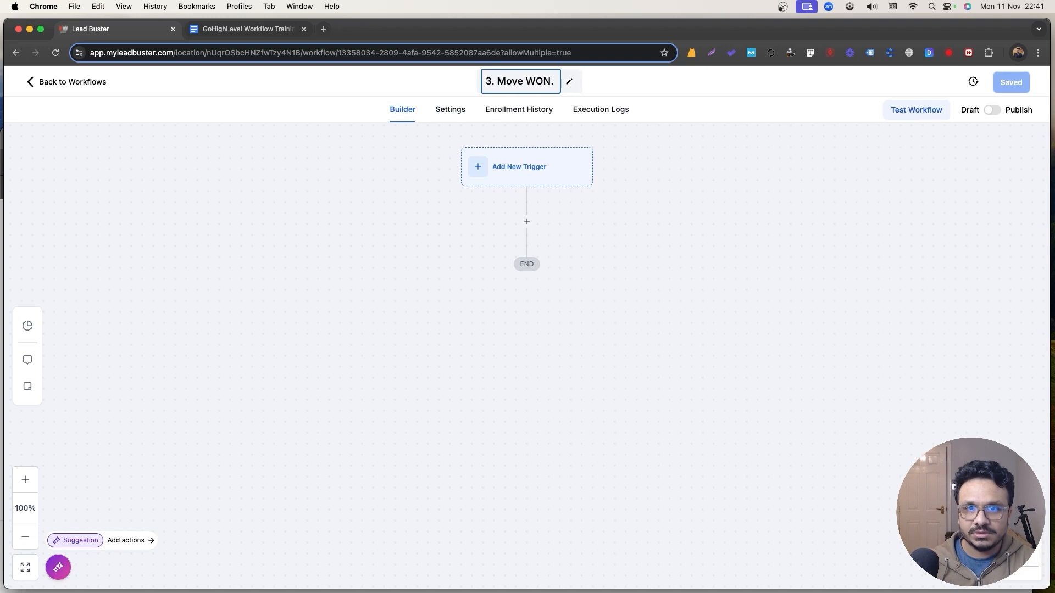
text( Clients)
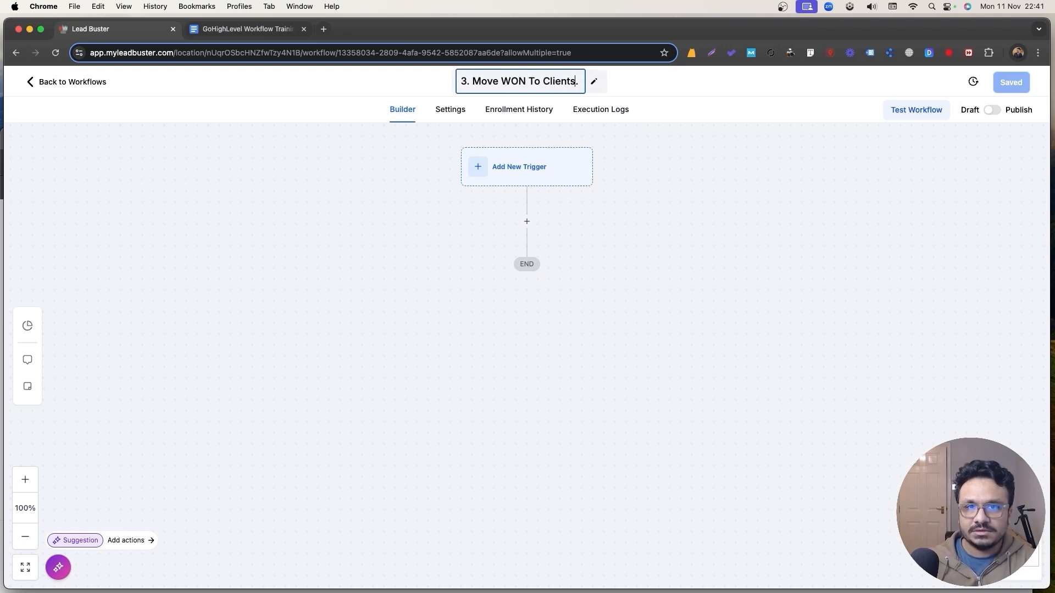
key(Return)
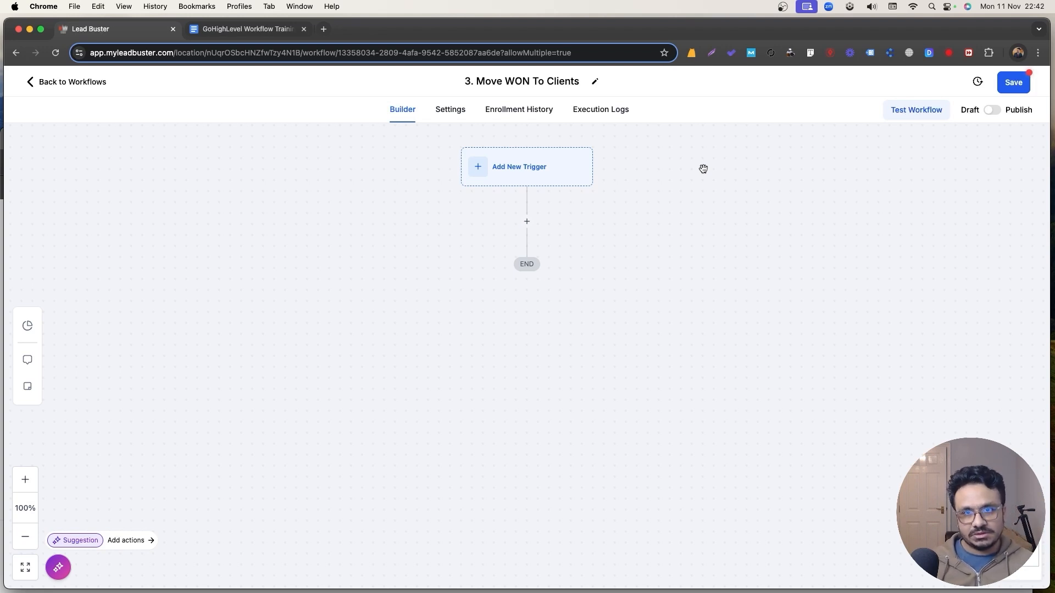
Set Opportunity Status Changed as the workflow's trigger.
click(546, 172)
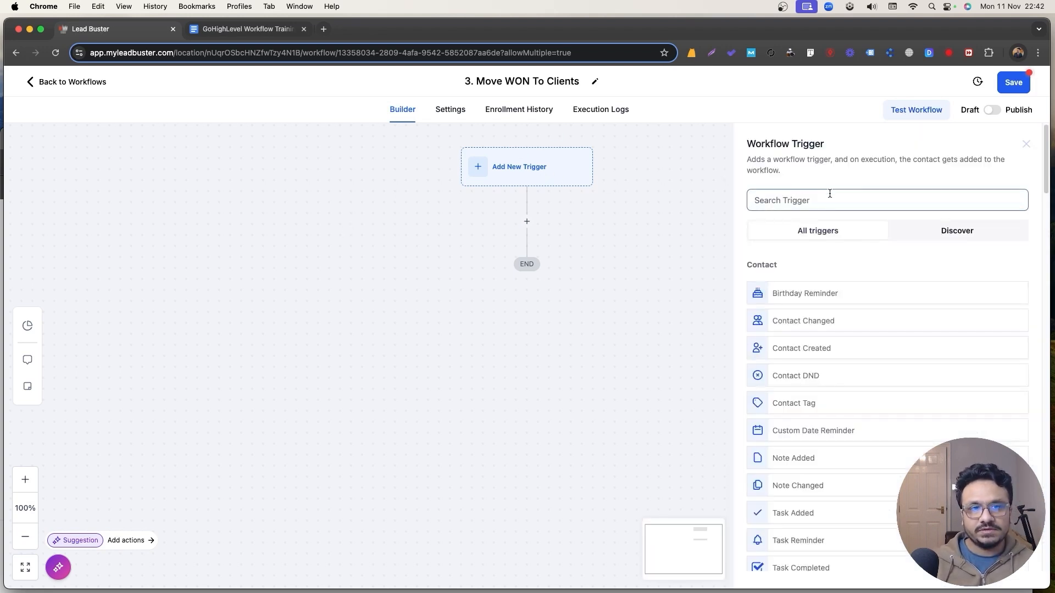
text(opportunity)
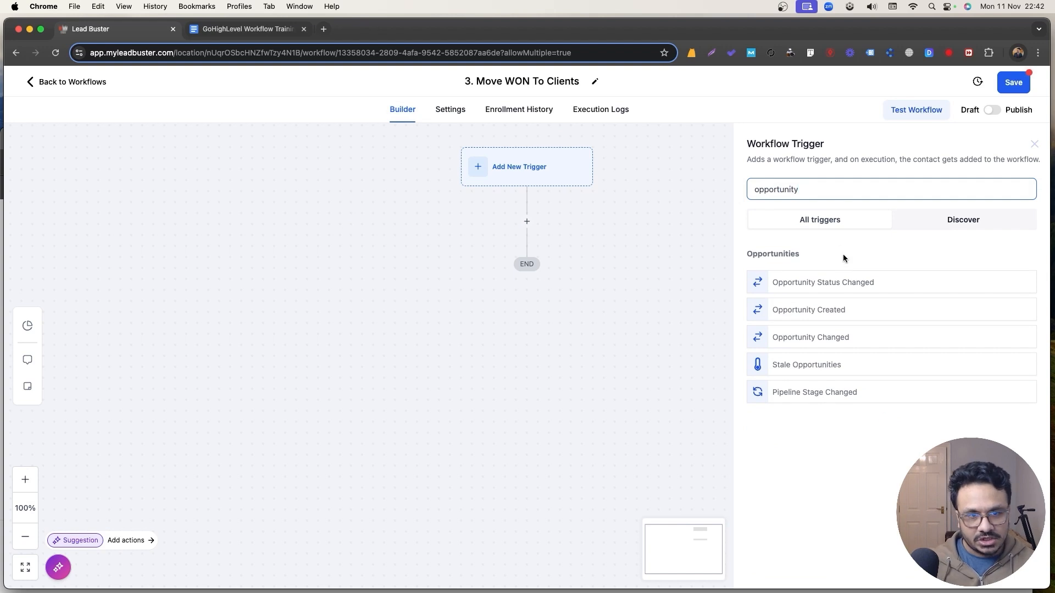
click(844, 286)
click(601, 306)
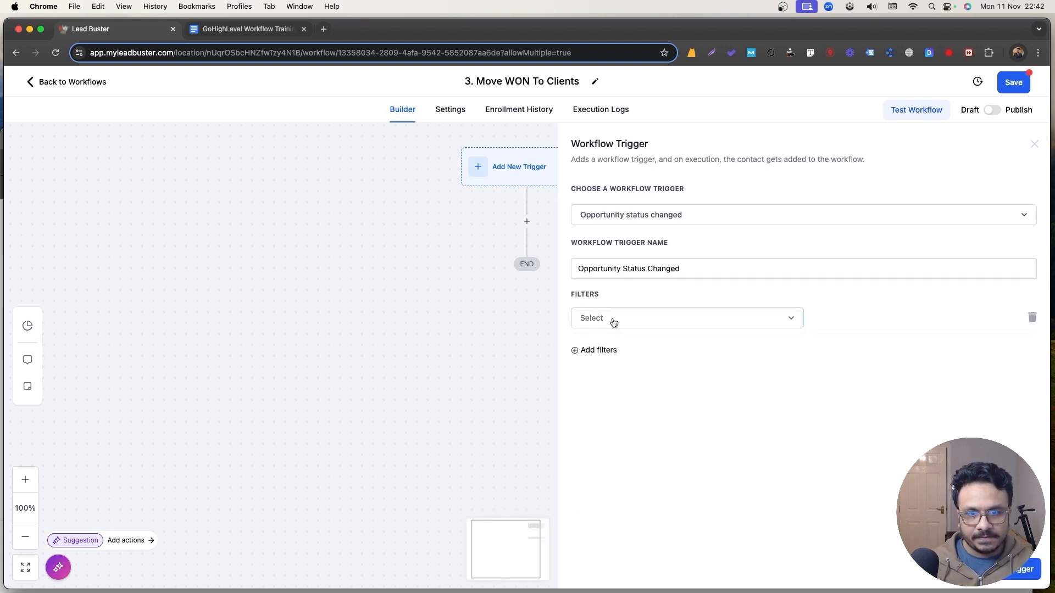
Add trigger filters In pipeline = Leads and Moved to status = won.
click(612, 320)
click(663, 434)
click(827, 323)
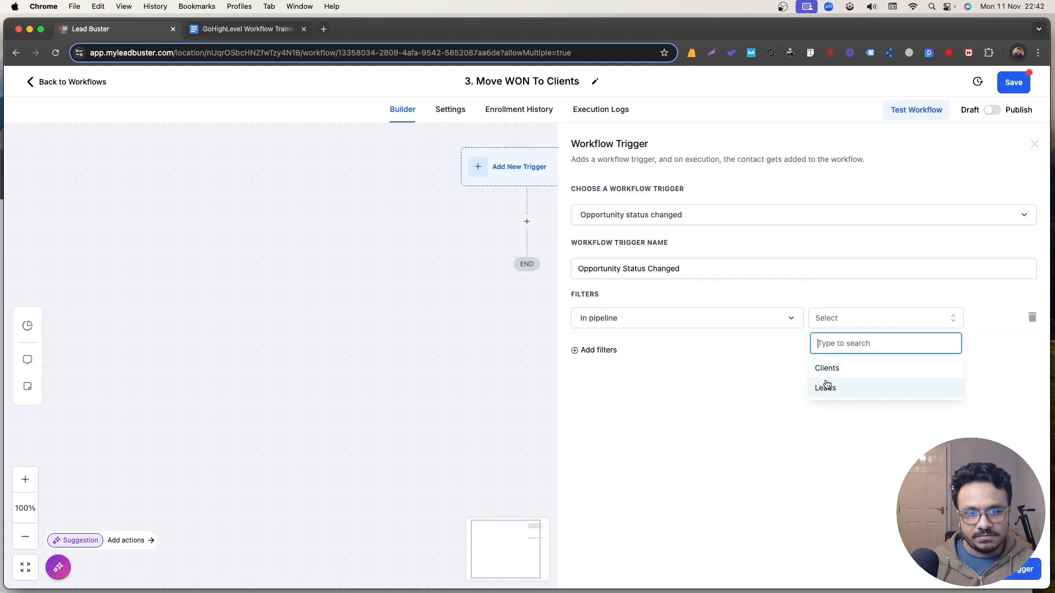
click(830, 387)
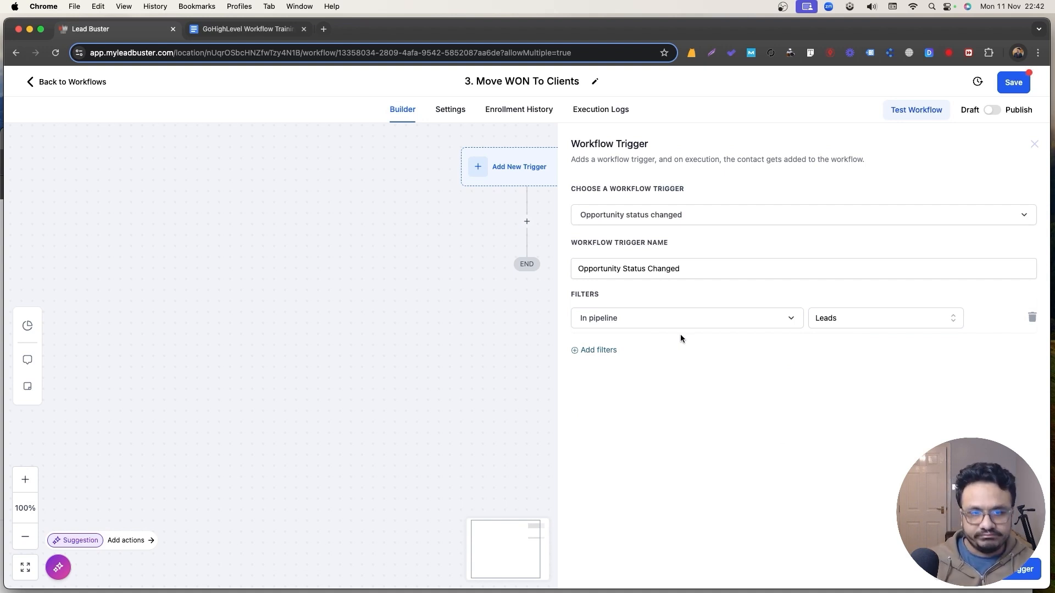
click(603, 351)
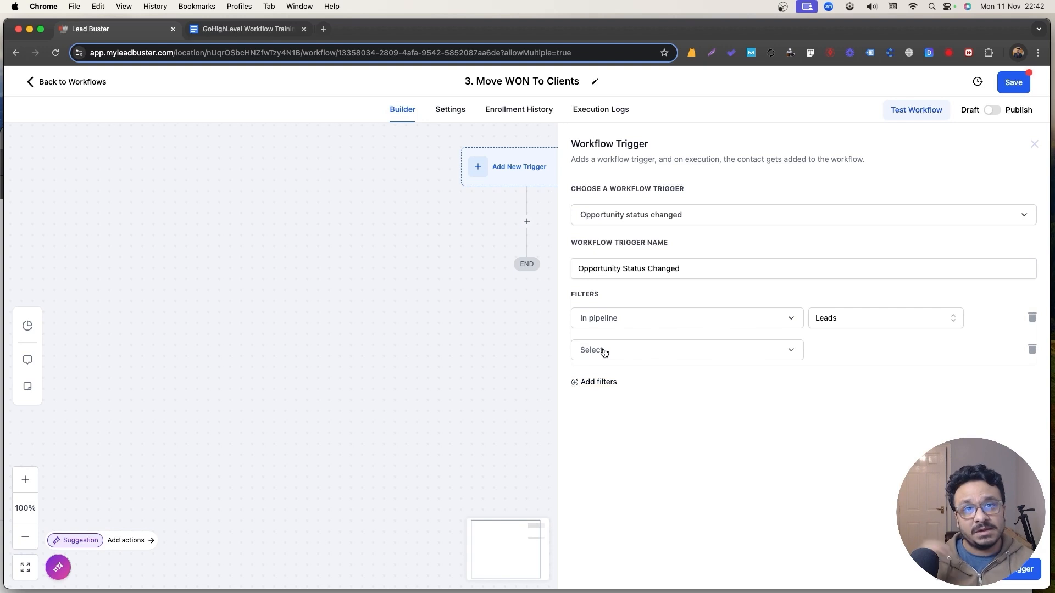
click(606, 353)
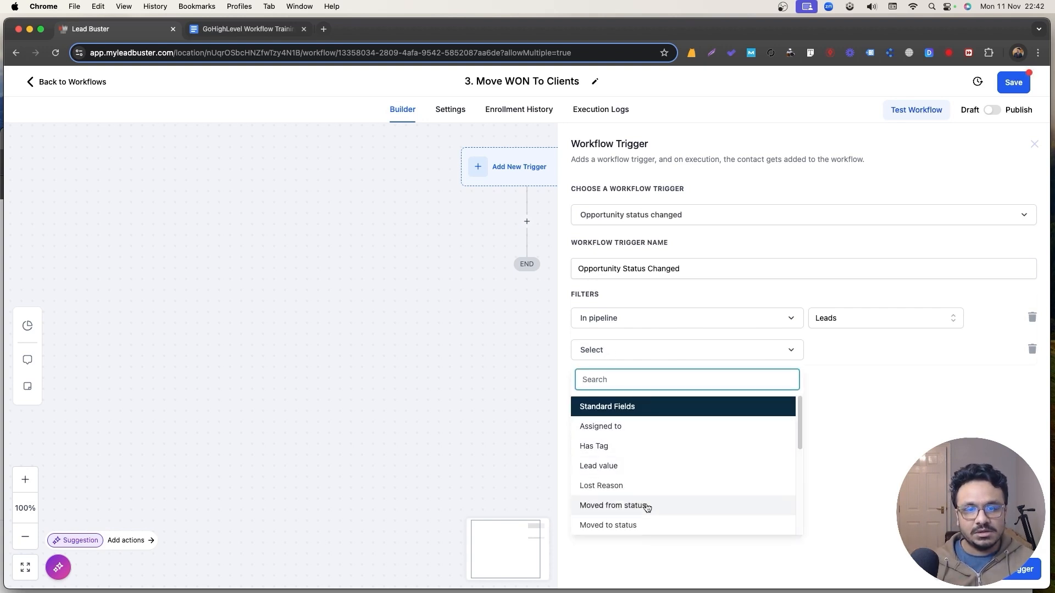
click(628, 525)
click(860, 352)
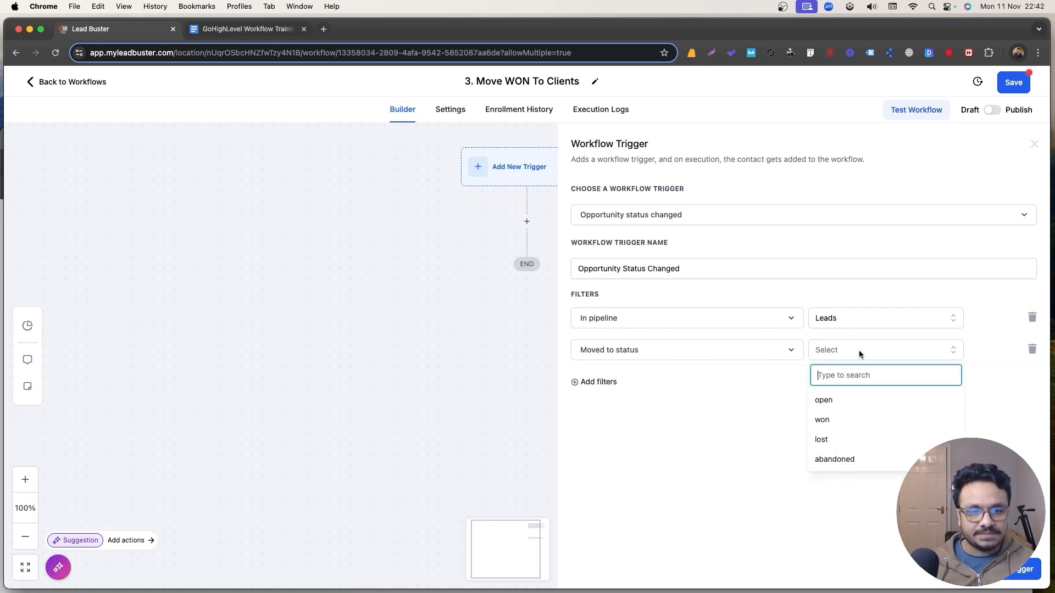
click(824, 422)
Rename the trigger 'Opportunity Status Changed to WON in Leads' and save it.
click(706, 219)
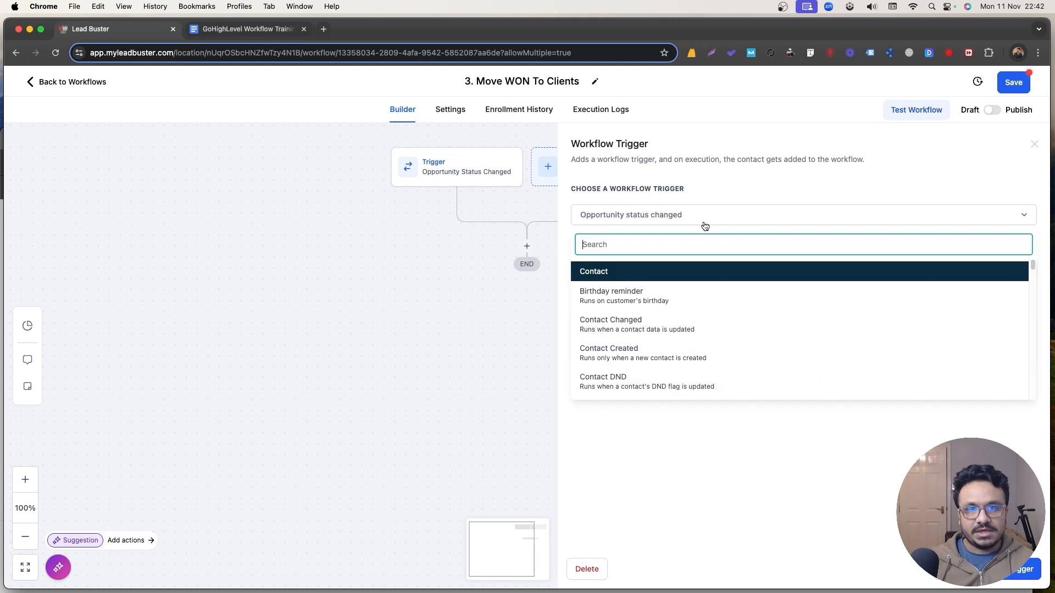
click(704, 215)
click(695, 265)
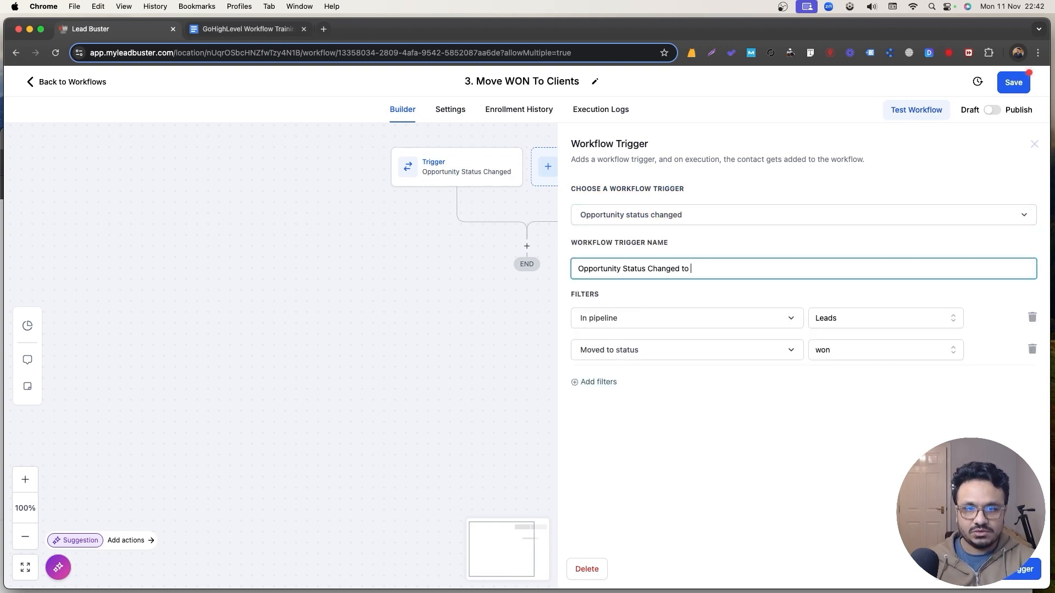
text(to WON in Lea)
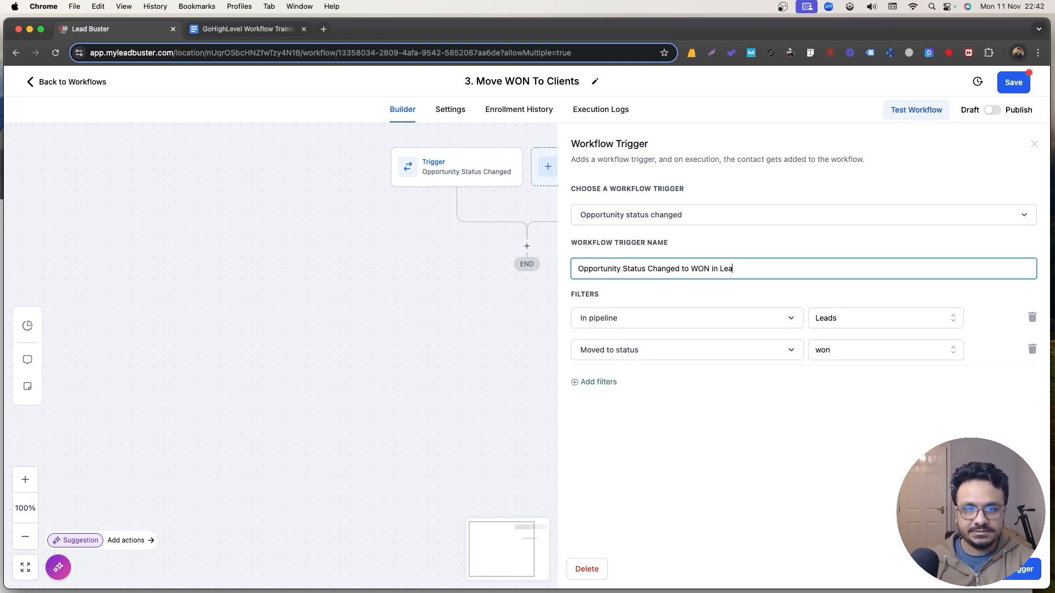
text(ds)
click(1021, 570)
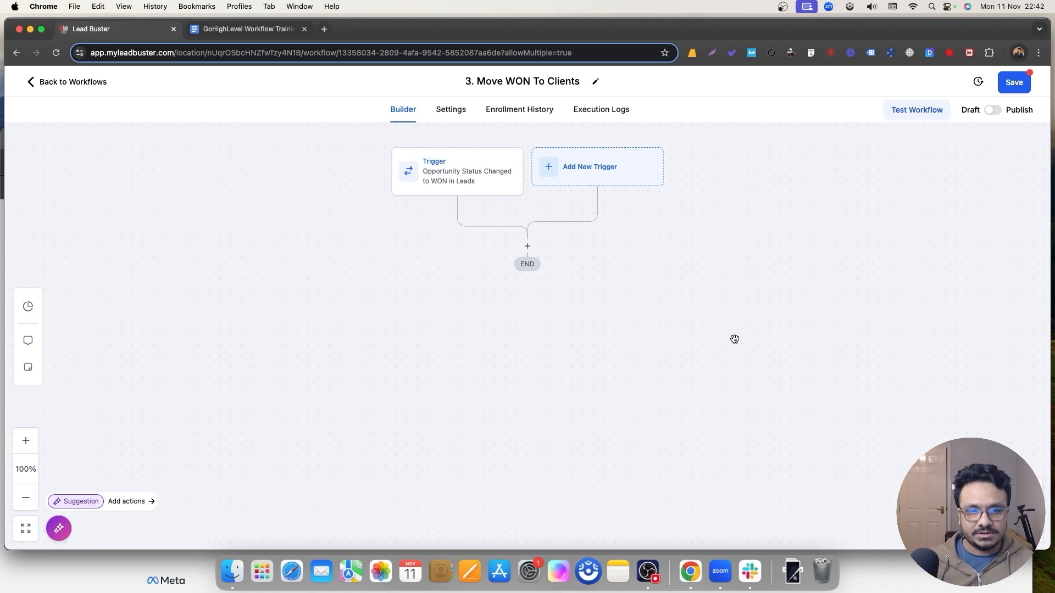
click(527, 246)
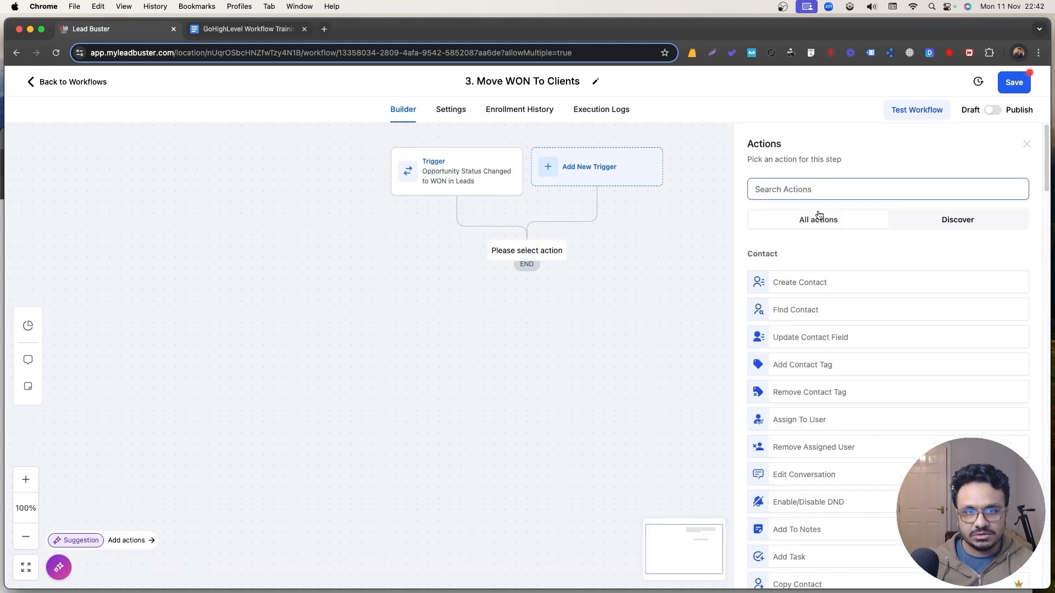
Add a Remove Opportunity step for the Leads pipeline.
click(812, 189)
text(remove)
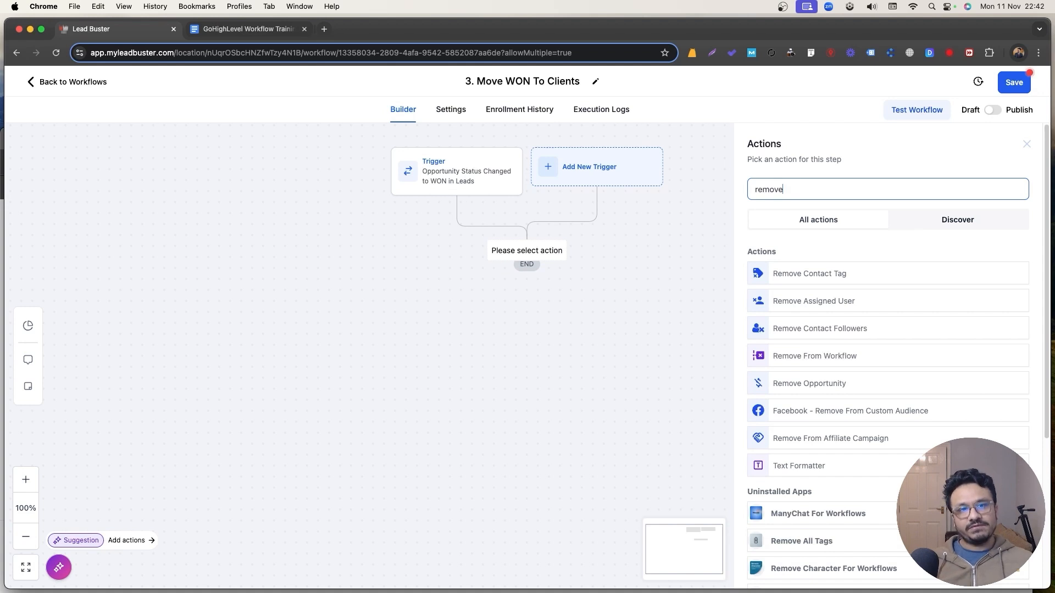
click(828, 388)
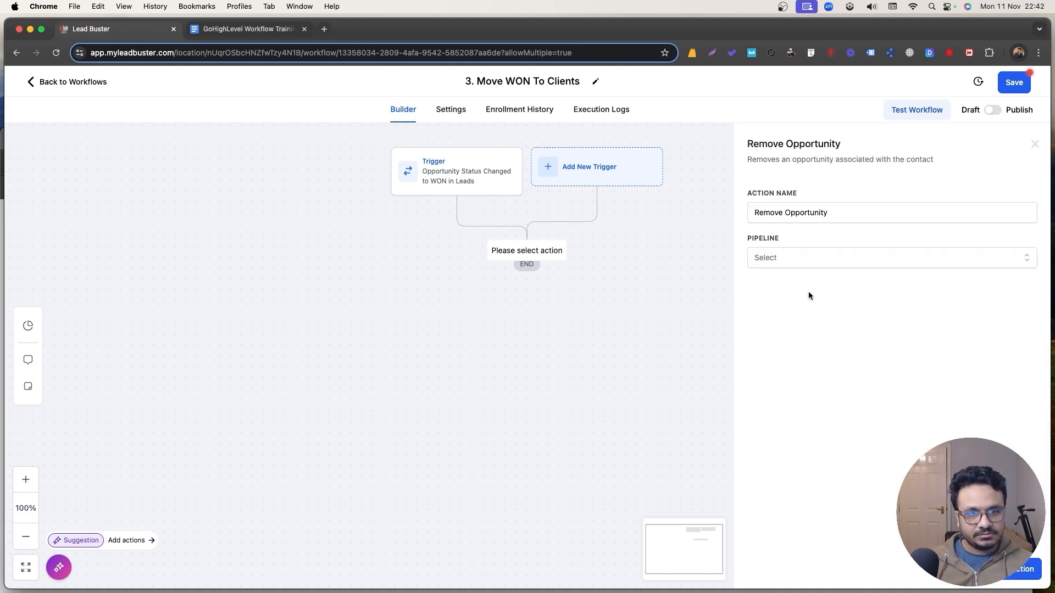
click(791, 258)
click(783, 327)
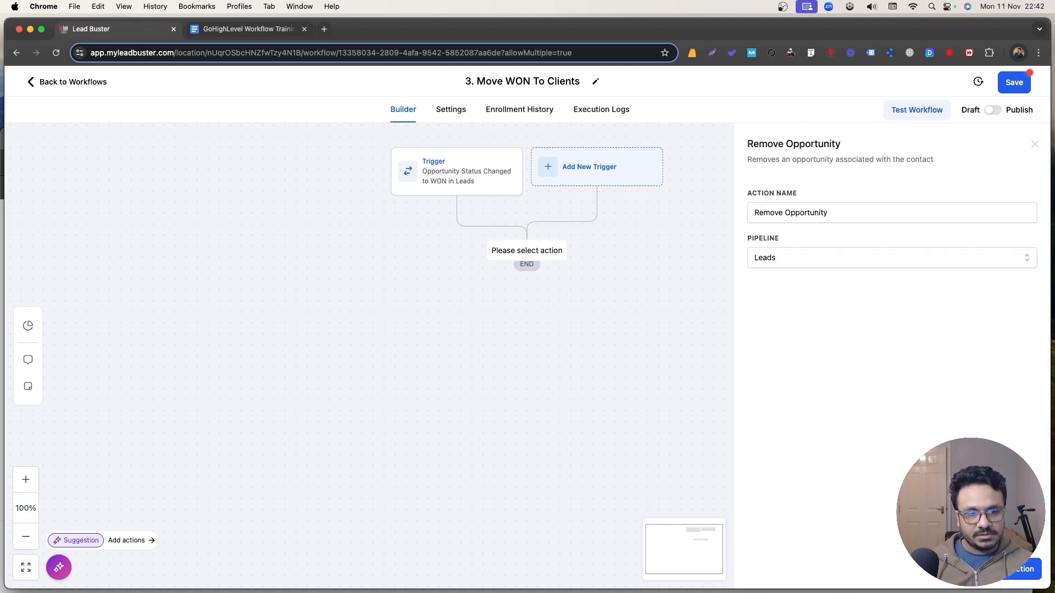
click(1021, 568)
Add a Create Or Update Opportunity step: pipeline Clients, stage Onboarding, name {{contact.name}}, status won.
click(526, 310)
text(c)
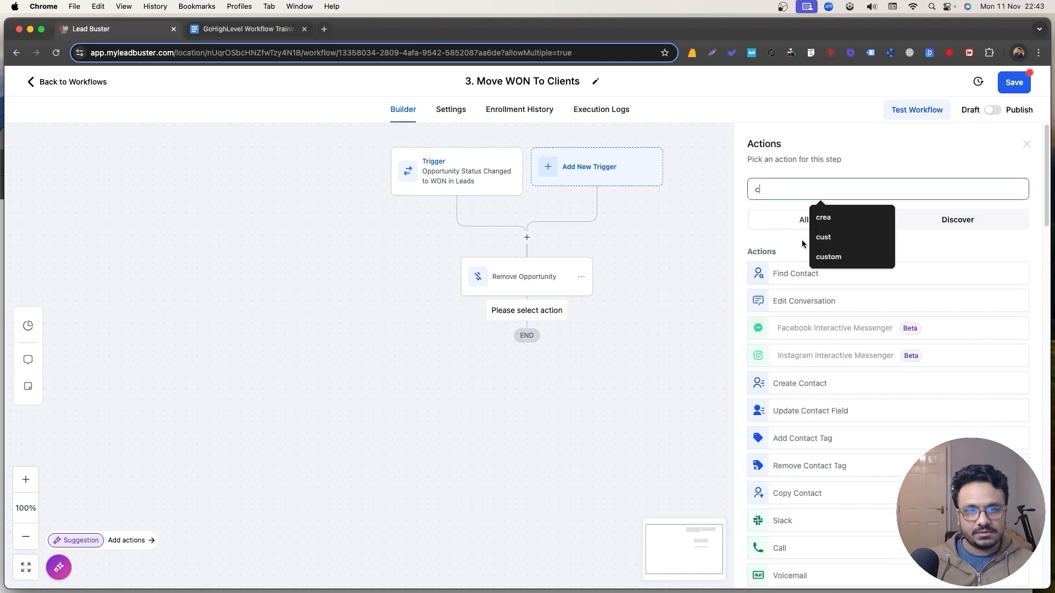
text(rea)
click(808, 305)
click(734, 257)
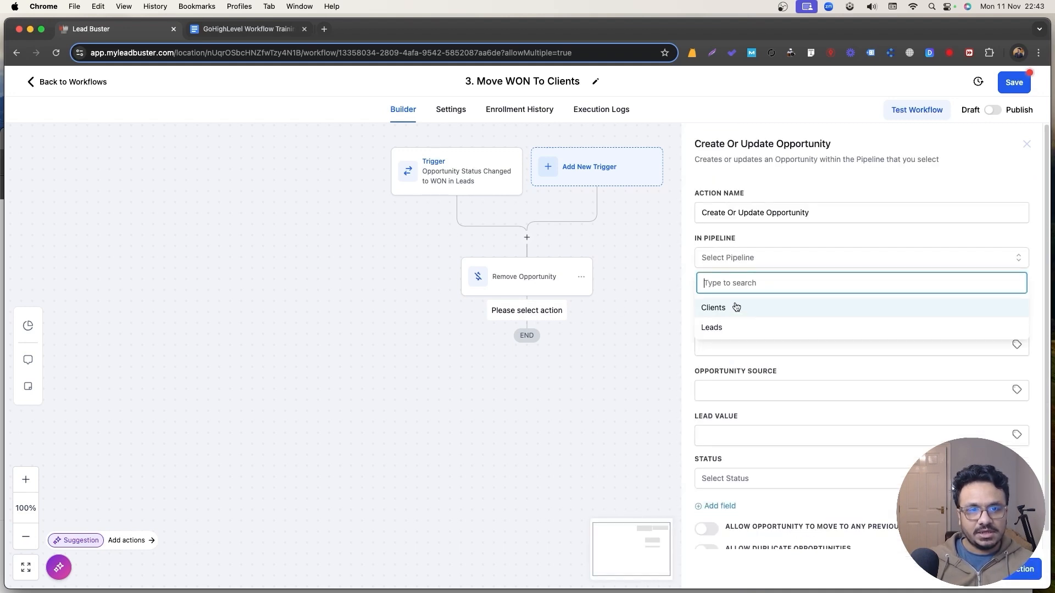
click(737, 305)
click(743, 302)
click(768, 354)
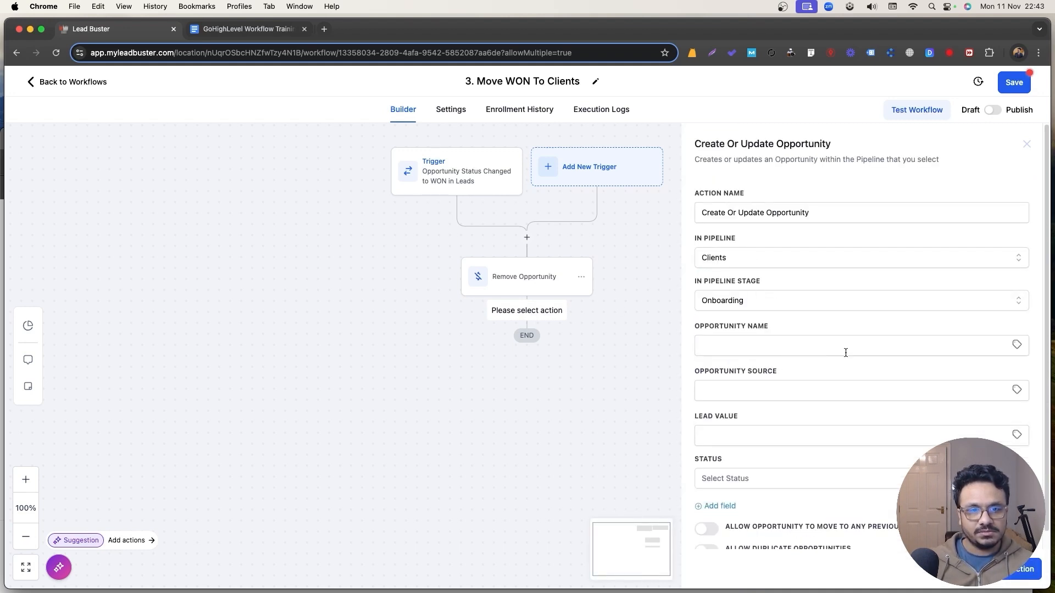
click(1015, 347)
click(984, 388)
click(978, 384)
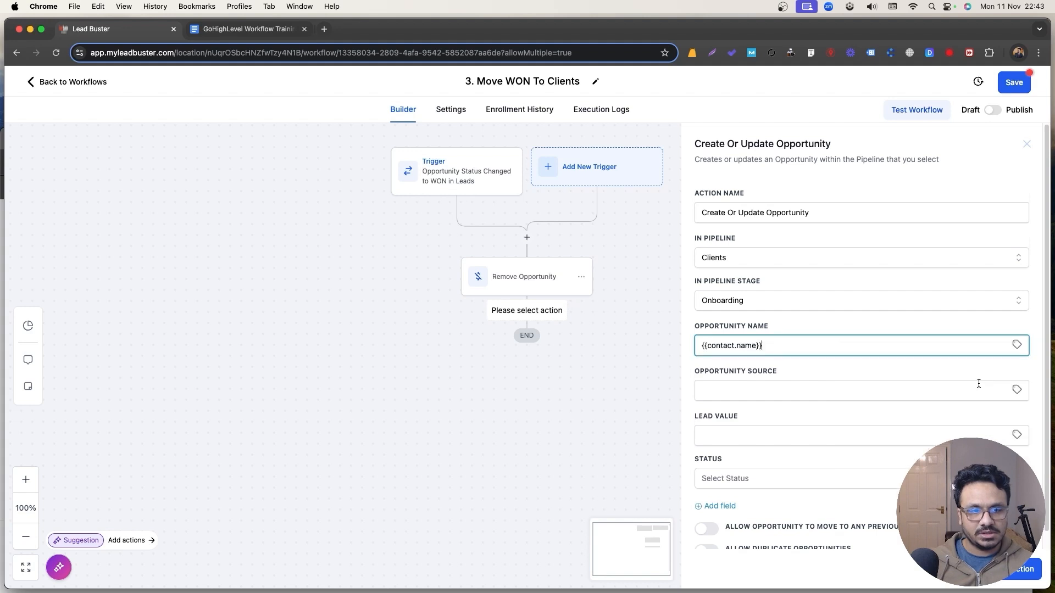
scroll(817, 419, down, 1)
click(769, 460)
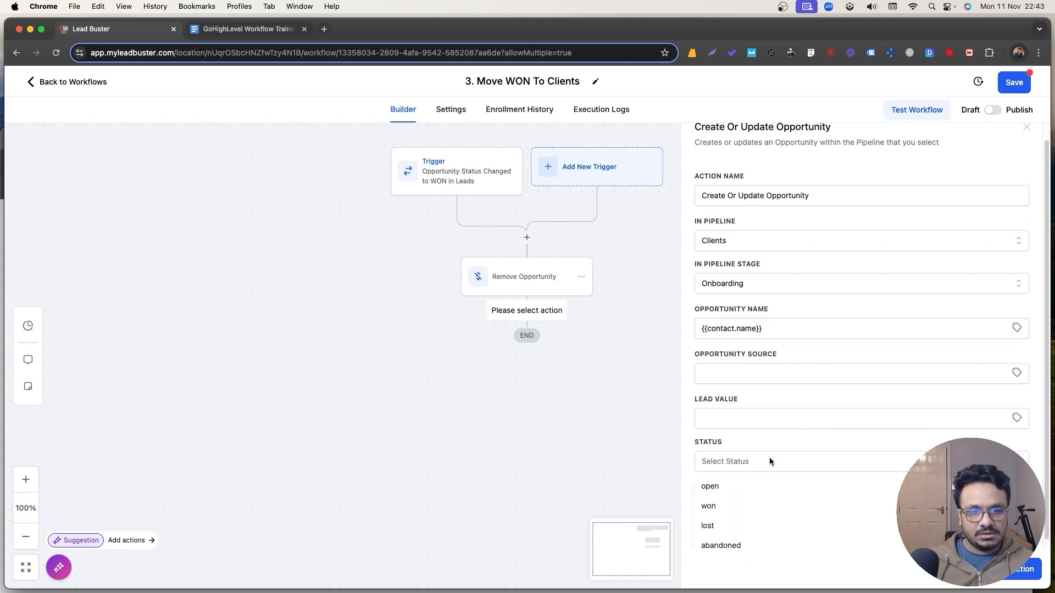
click(725, 508)
click(1021, 569)
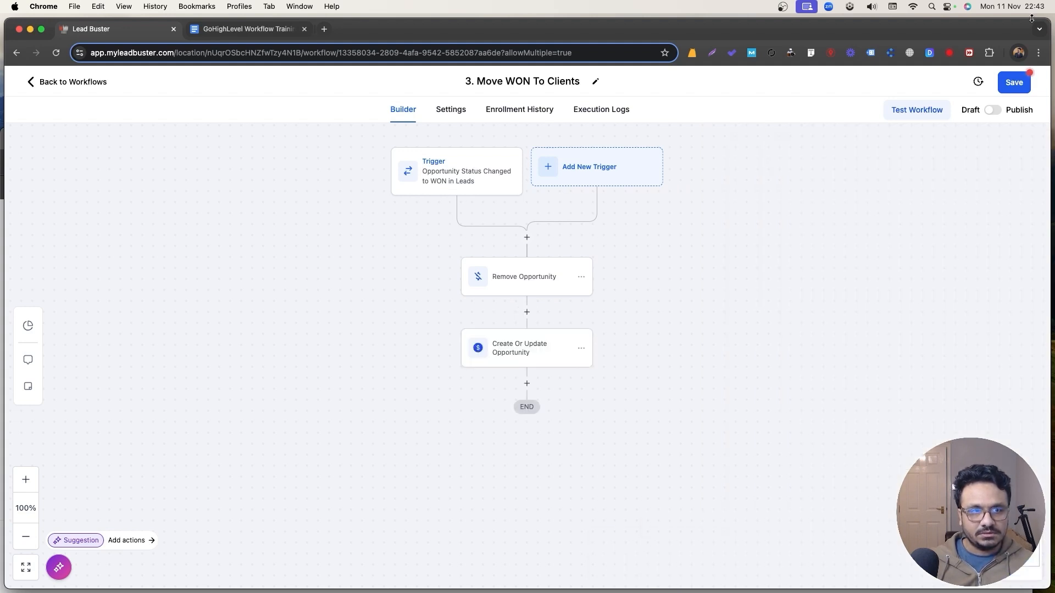
Publish and save the workflow, then return to the workflow list.
click(992, 110)
click(1008, 91)
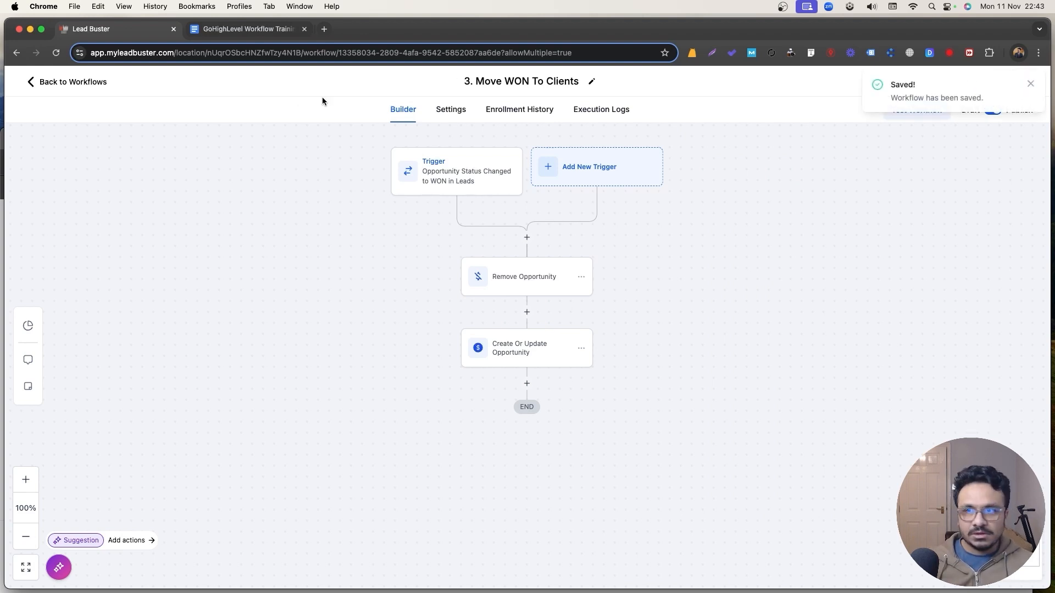
click(73, 82)
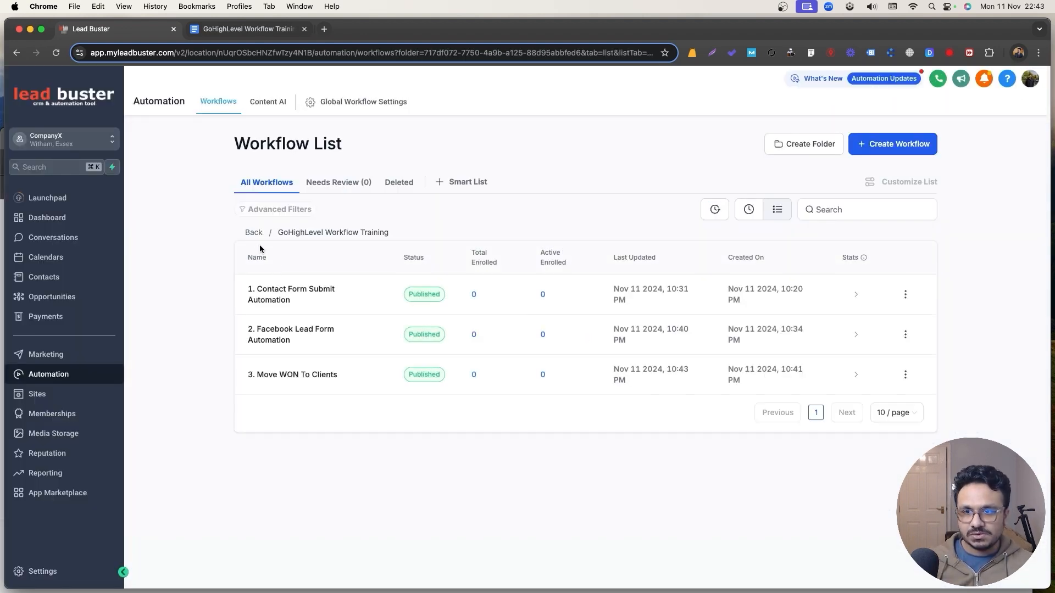
Mark the New Leads opportunity won, check it on the Clients board, then select outline line 5.
click(253, 232)
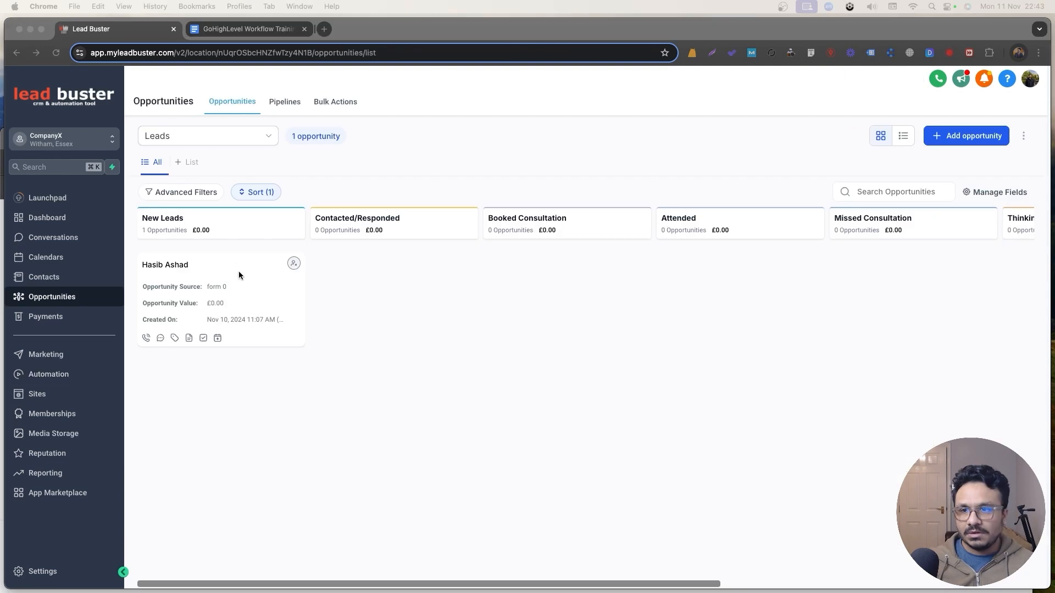
click(207, 294)
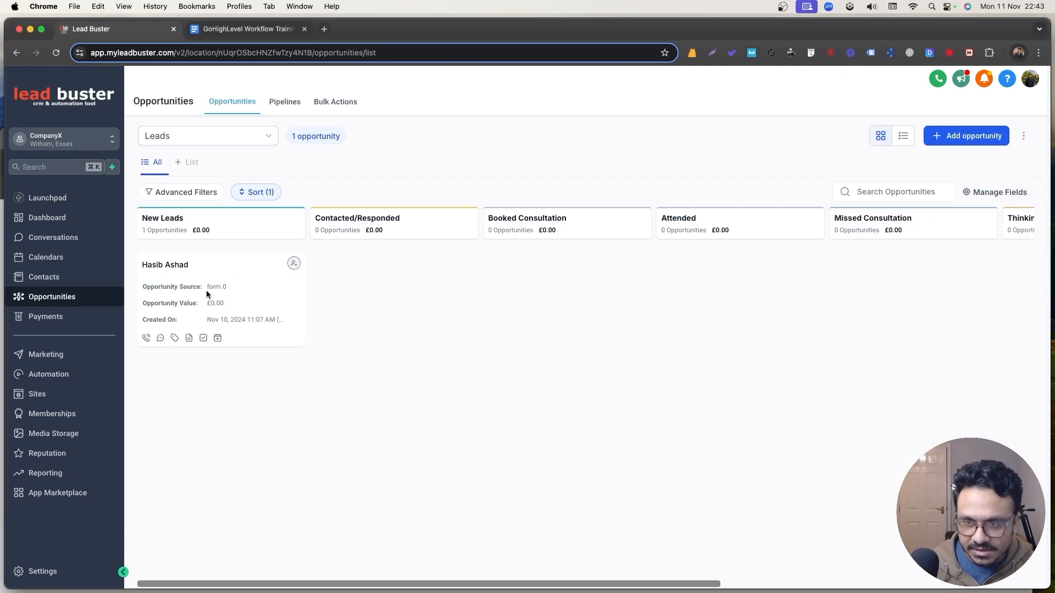
drag(234, 300, 844, 572)
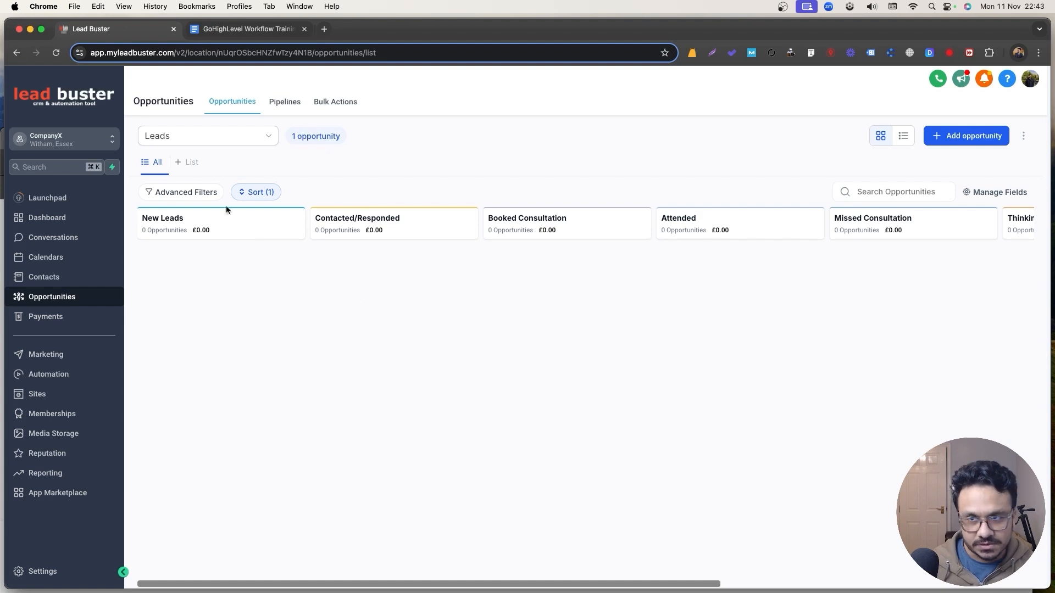
click(195, 135)
click(186, 158)
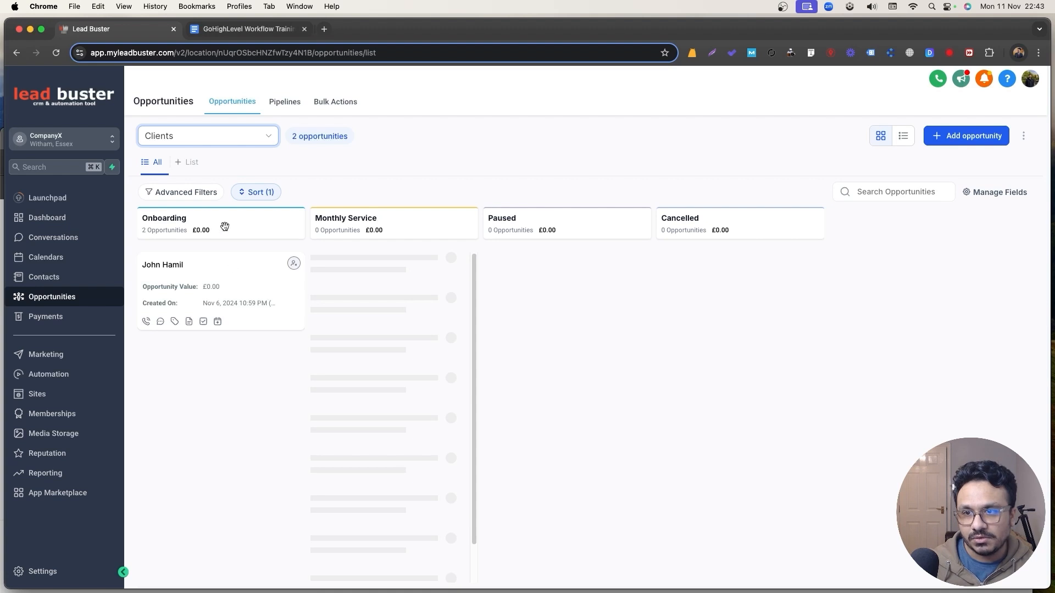
click(56, 52)
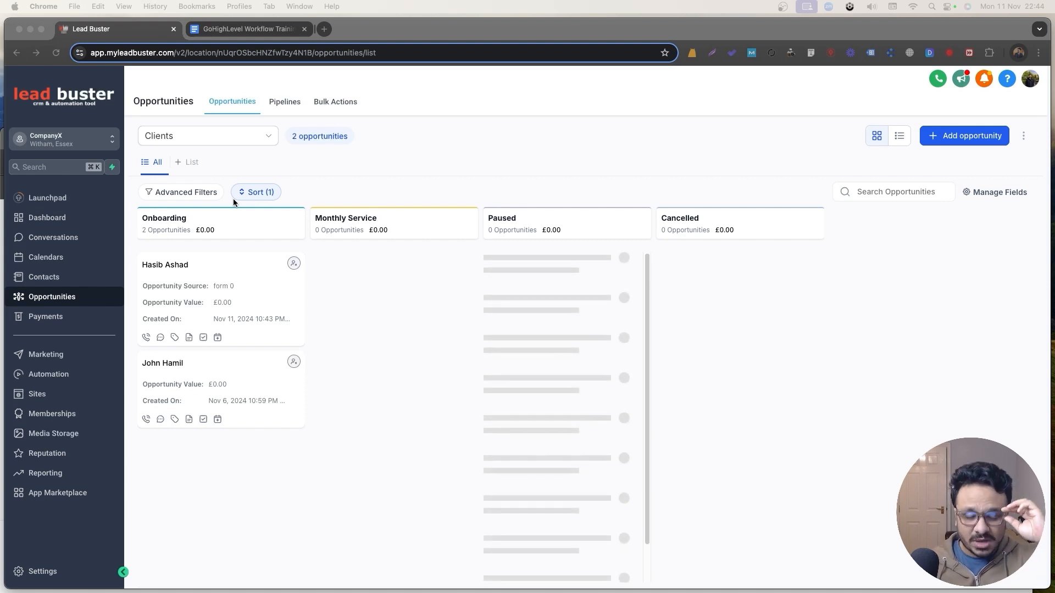
click(219, 31)
drag(627, 397, 306, 398)
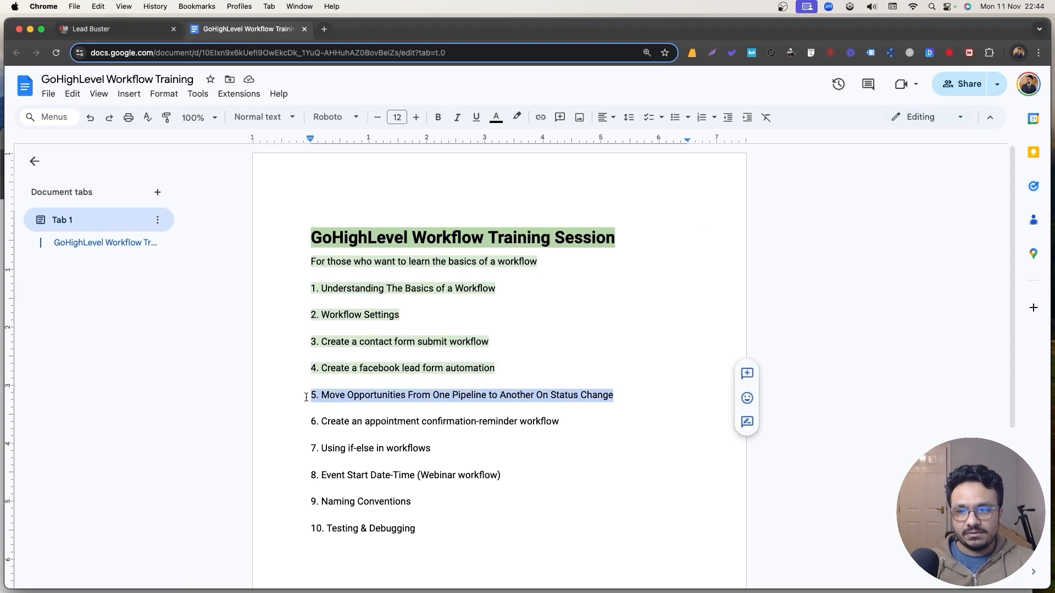
Highlight outline line 5 in light green, then go back to the Lead Buster tab.
click(517, 117)
click(576, 187)
click(487, 421)
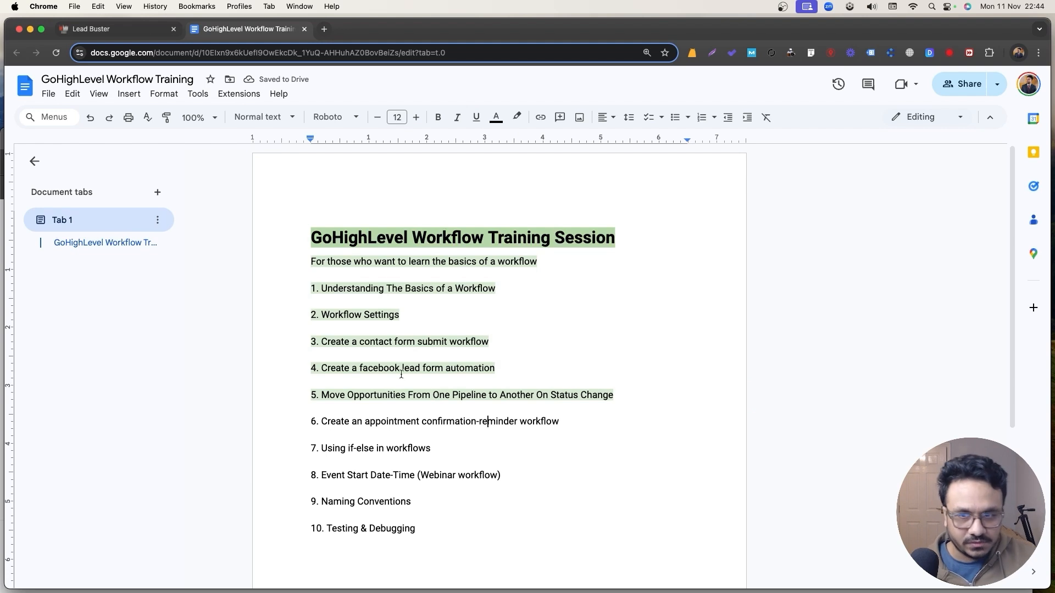
click(96, 30)
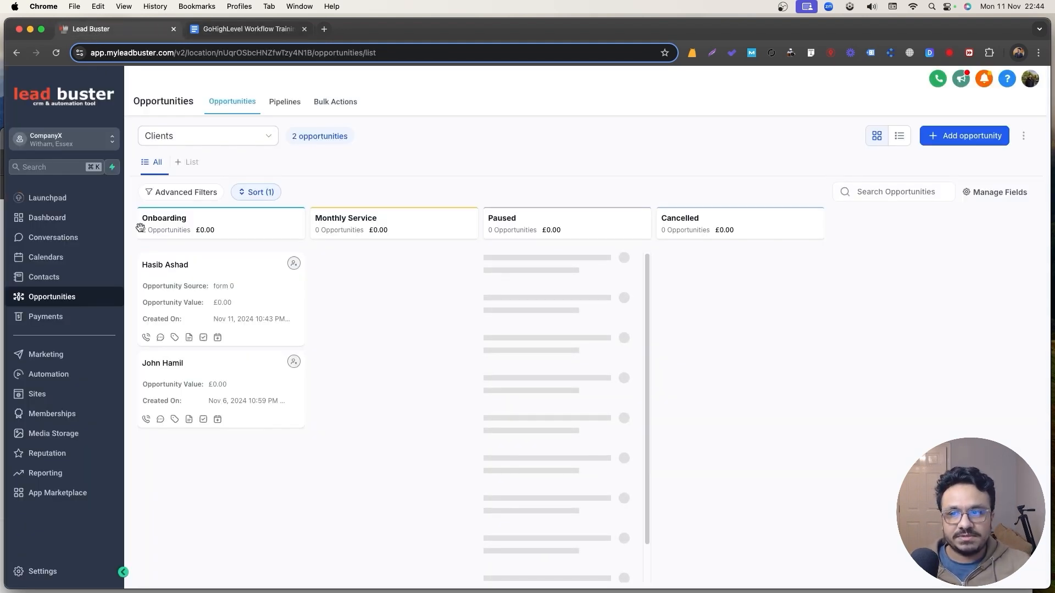
Start a new Personal Booking calendar from the Calendars settings.
click(38, 572)
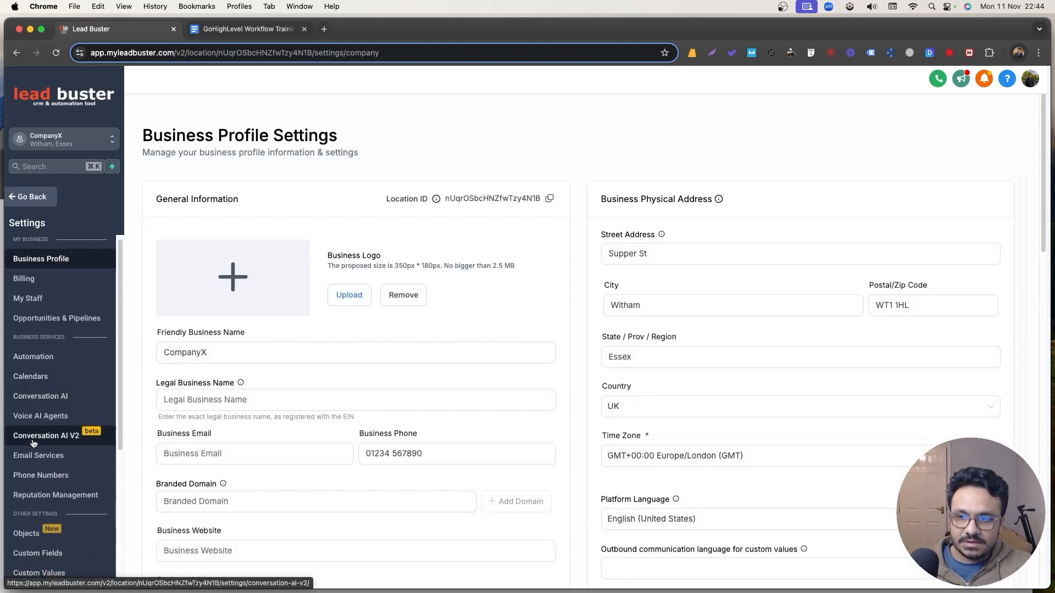
scroll(33, 407, down, 1)
click(39, 377)
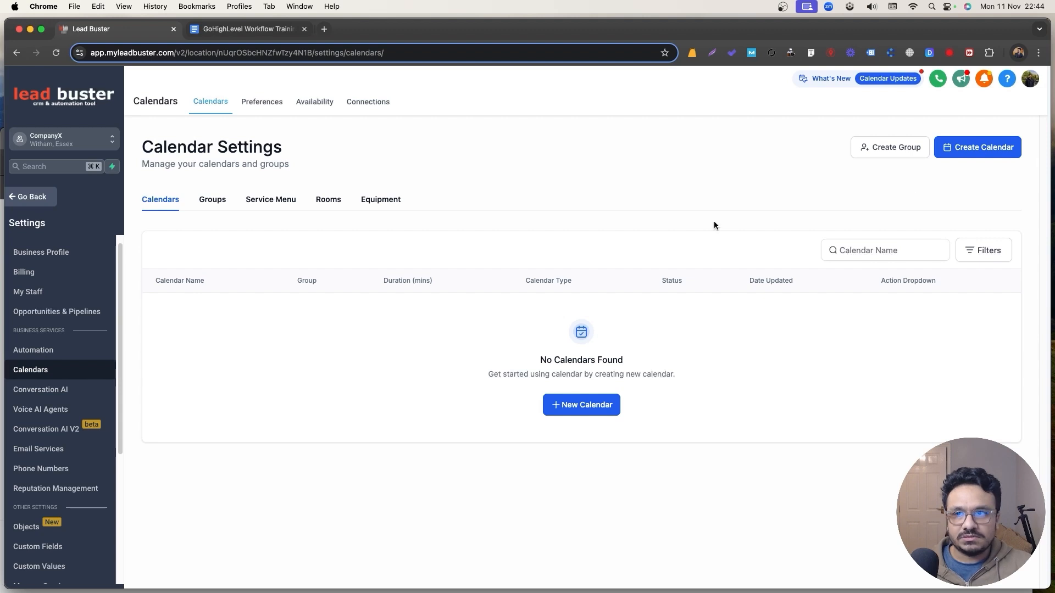
click(963, 155)
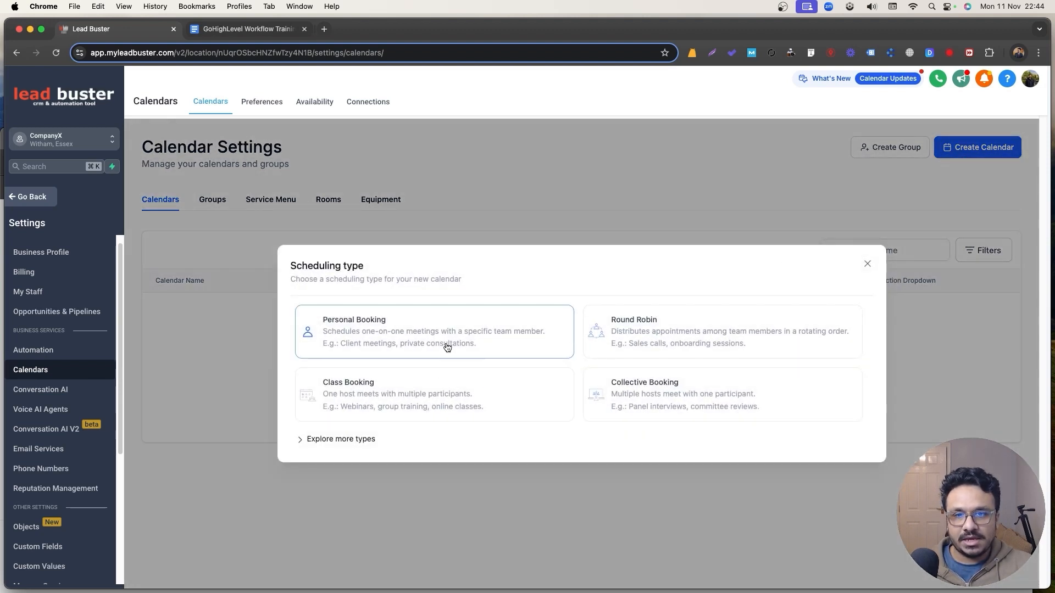
click(514, 342)
Name the calendar 'Book An Appointment', assign the team member, set custom URL '23452cdfasfa', and create it.
click(475, 179)
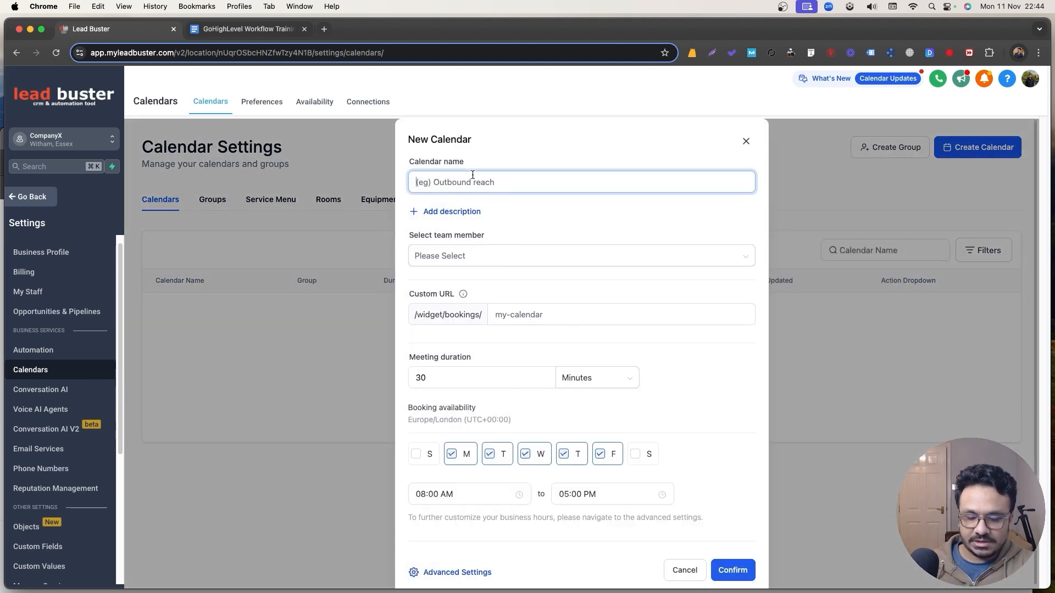
text(Book AM)
key(BackSpace)
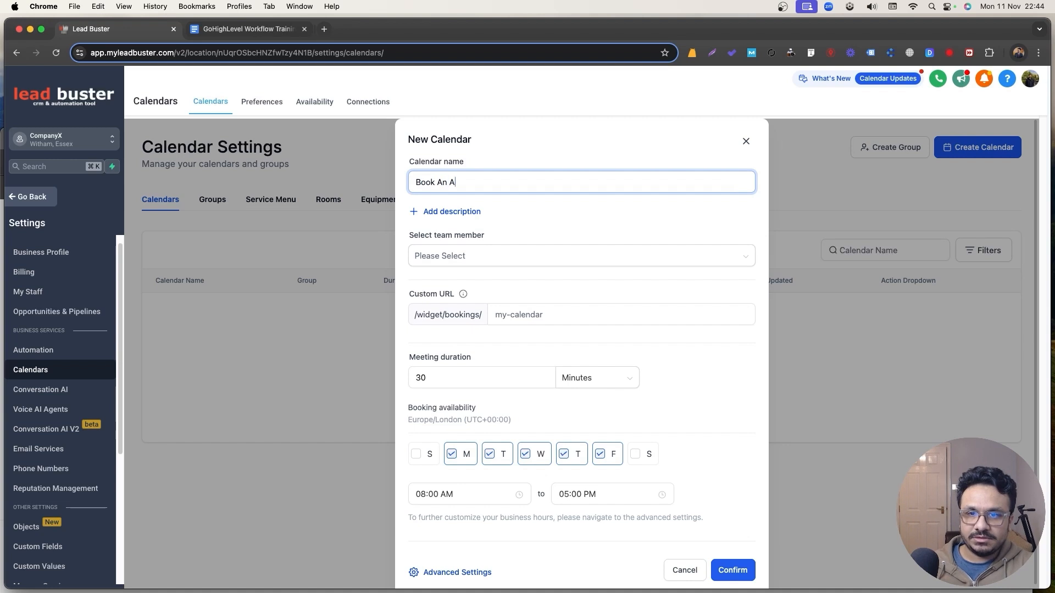
text(n Appointment)
click(493, 261)
click(467, 281)
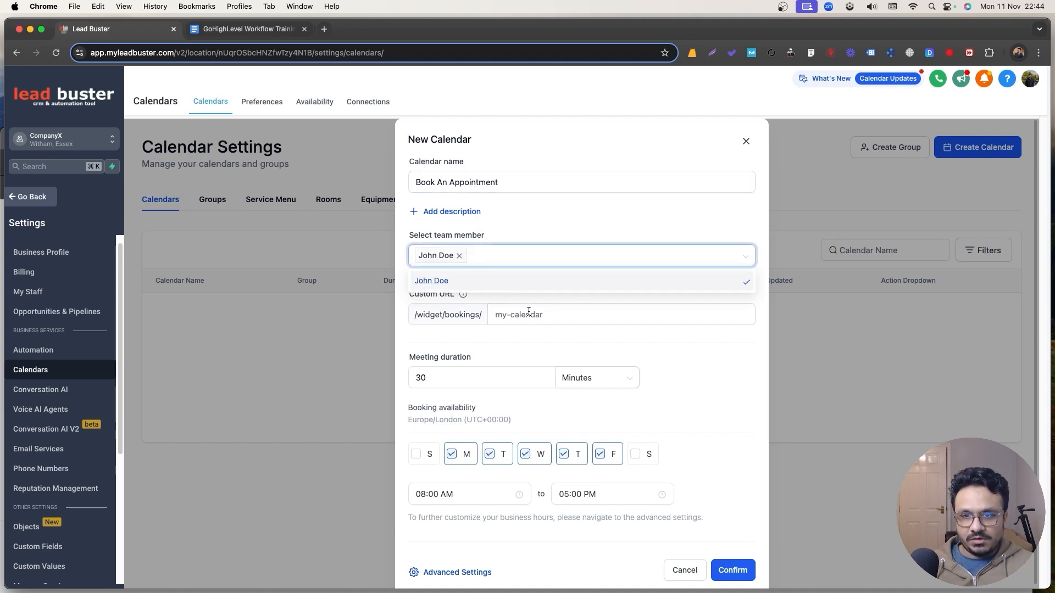
click(544, 313)
text(23452cdfasfa)
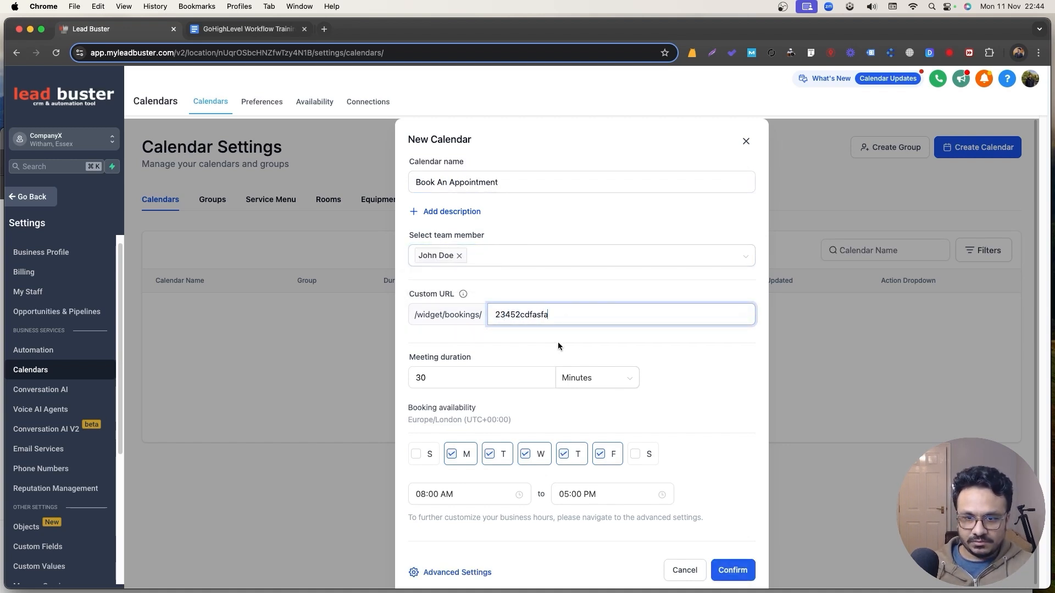
click(732, 570)
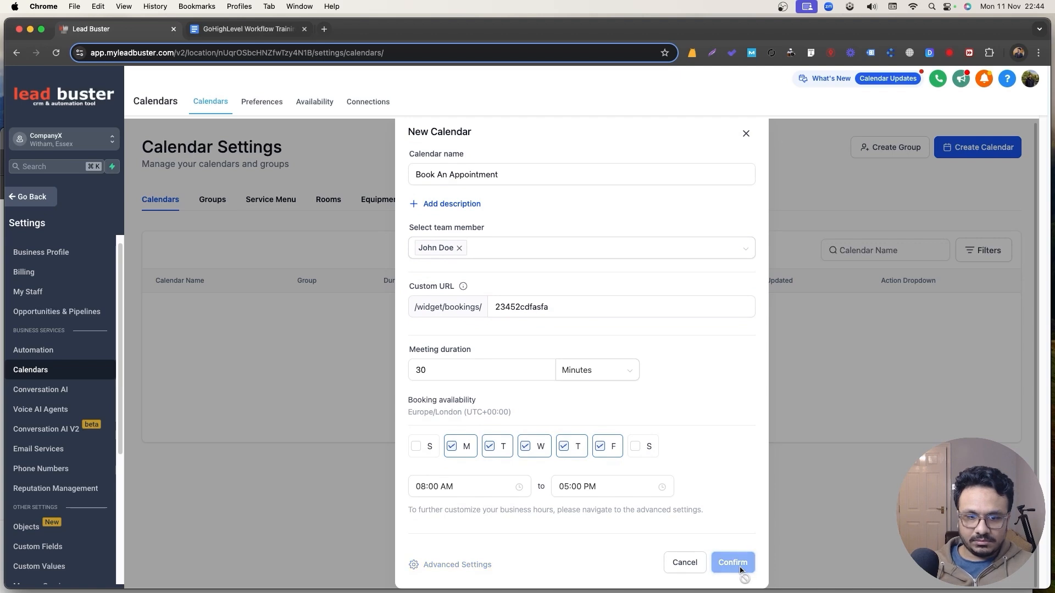
click(603, 460)
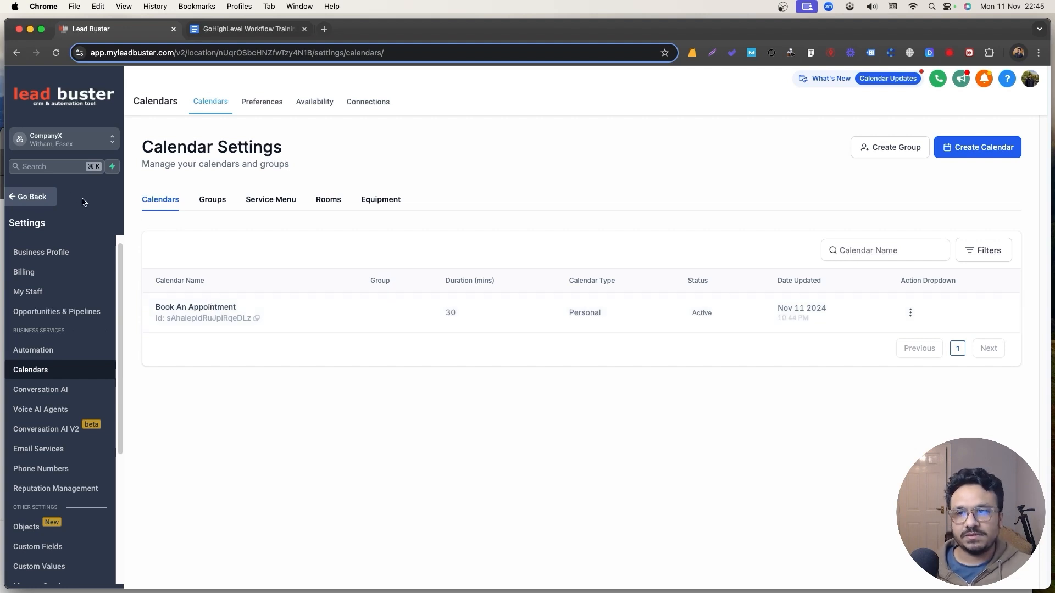
click(52, 198)
In the GoHighLevel Workflow Training folder, create a workflow from the Appointment Confirmation + Reminder recipe.
click(55, 375)
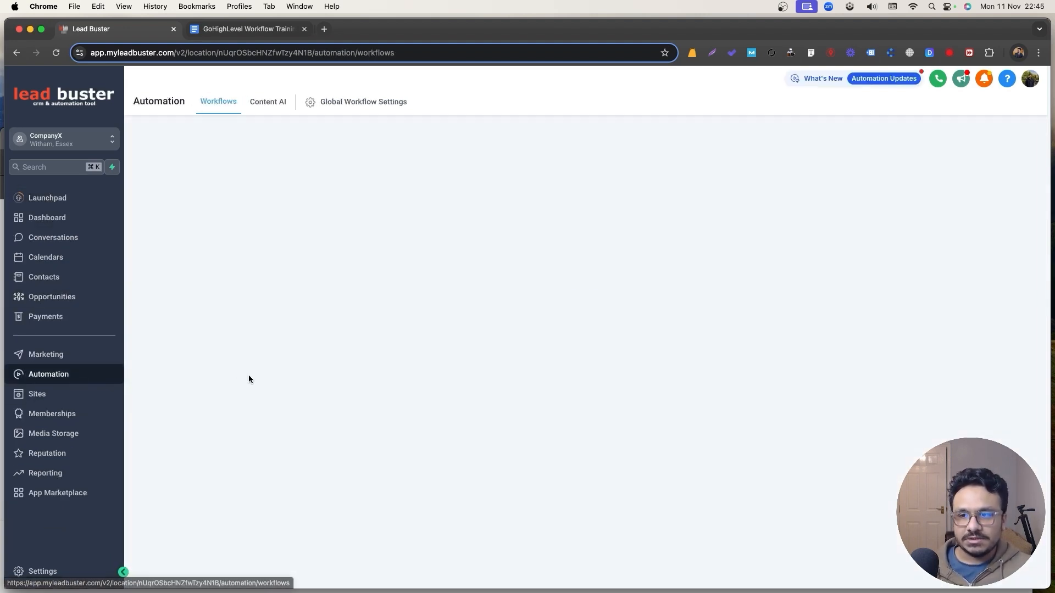
click(329, 293)
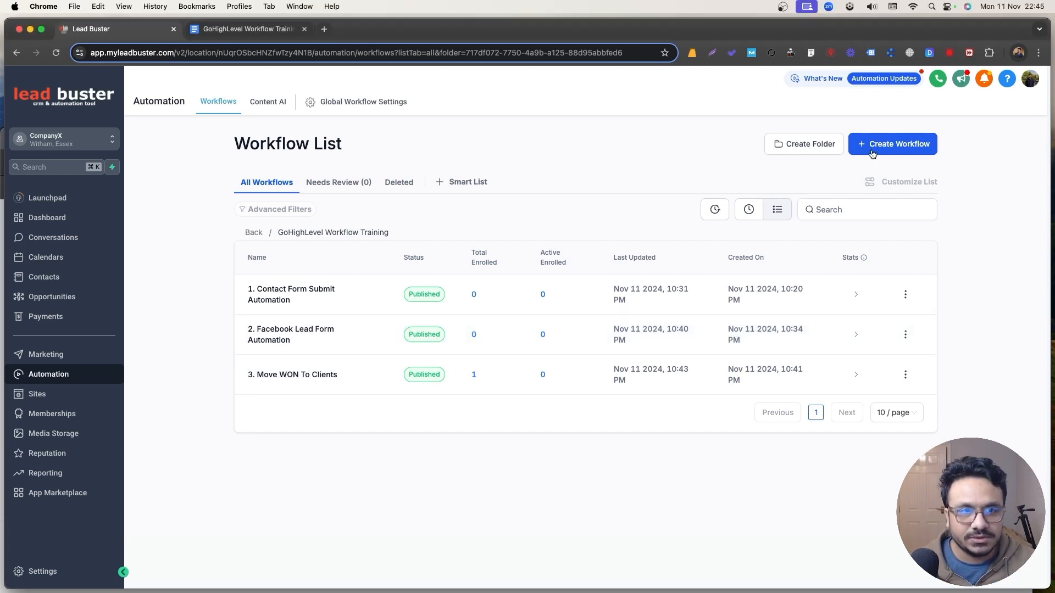
click(872, 147)
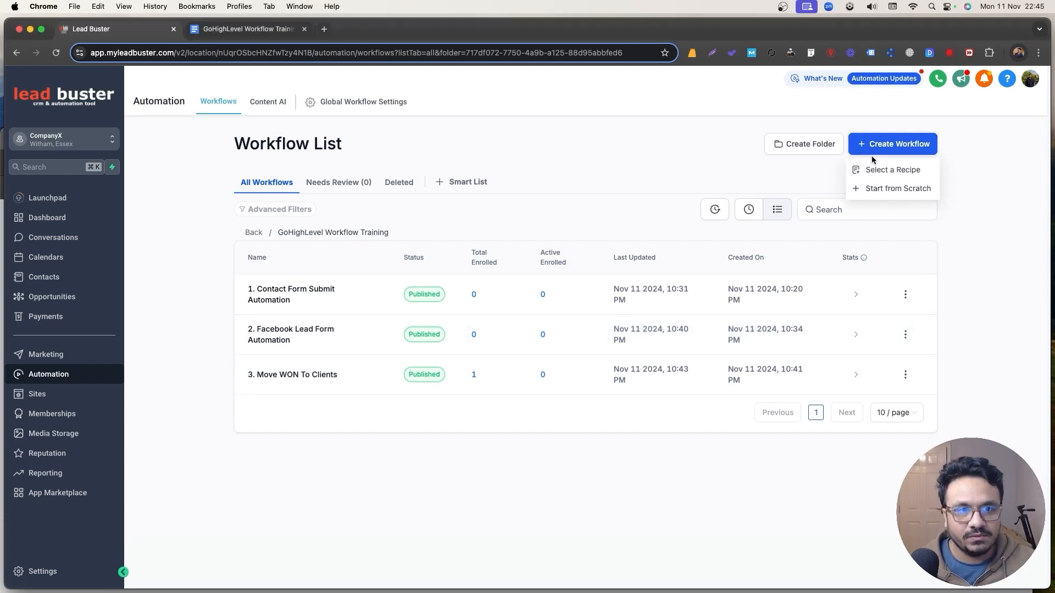
click(890, 170)
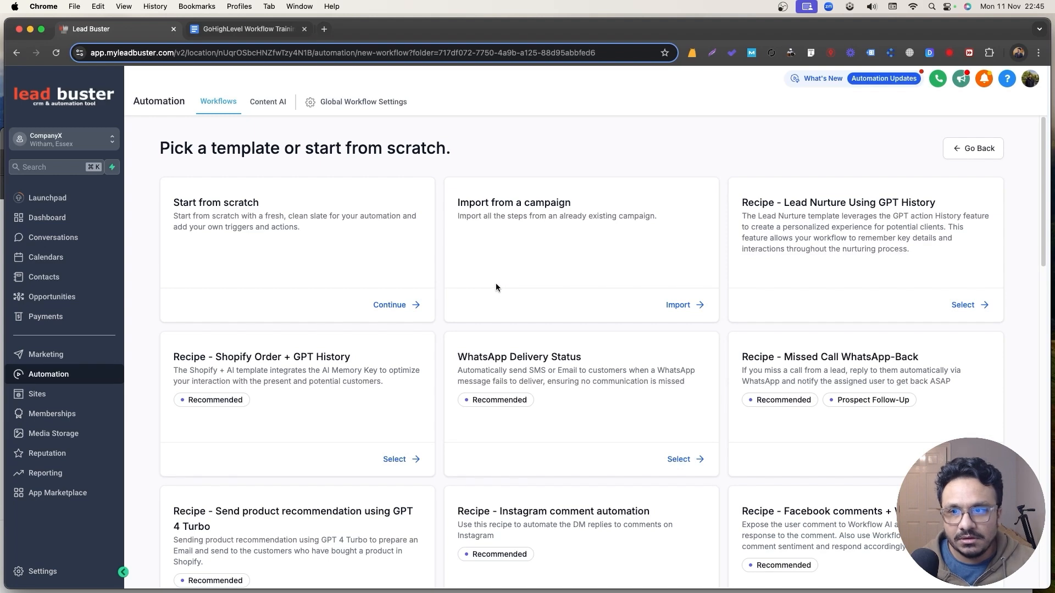
scroll(497, 283, down, 12)
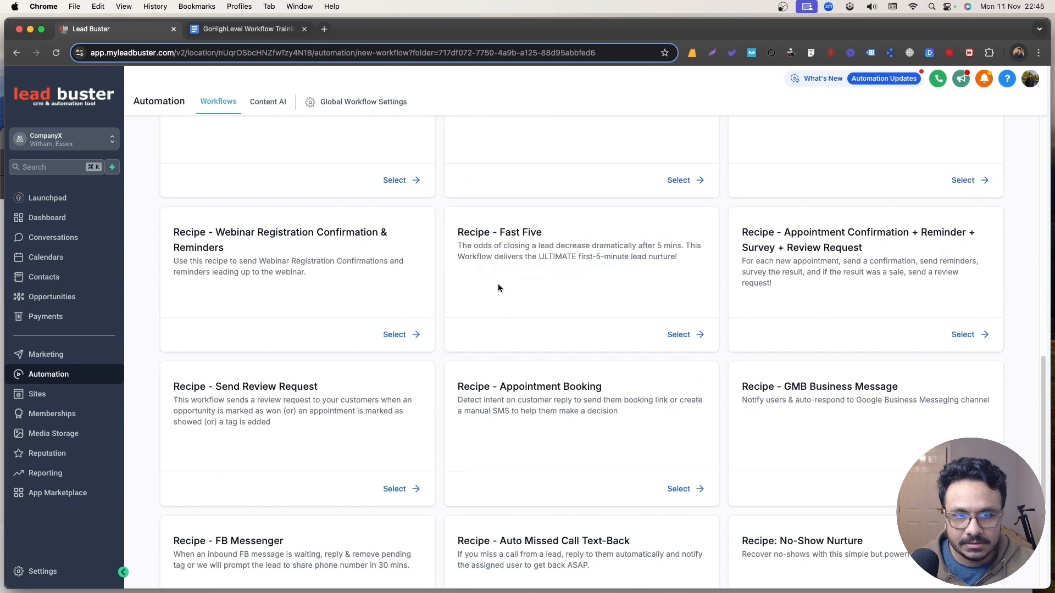
scroll(500, 287, down, 4)
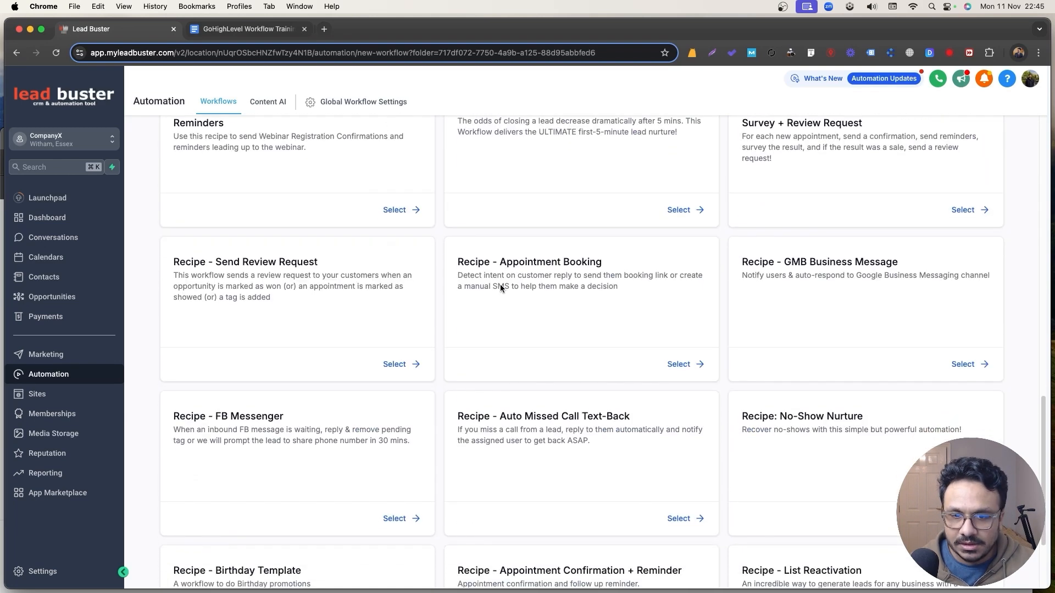
scroll(500, 289, down, 2)
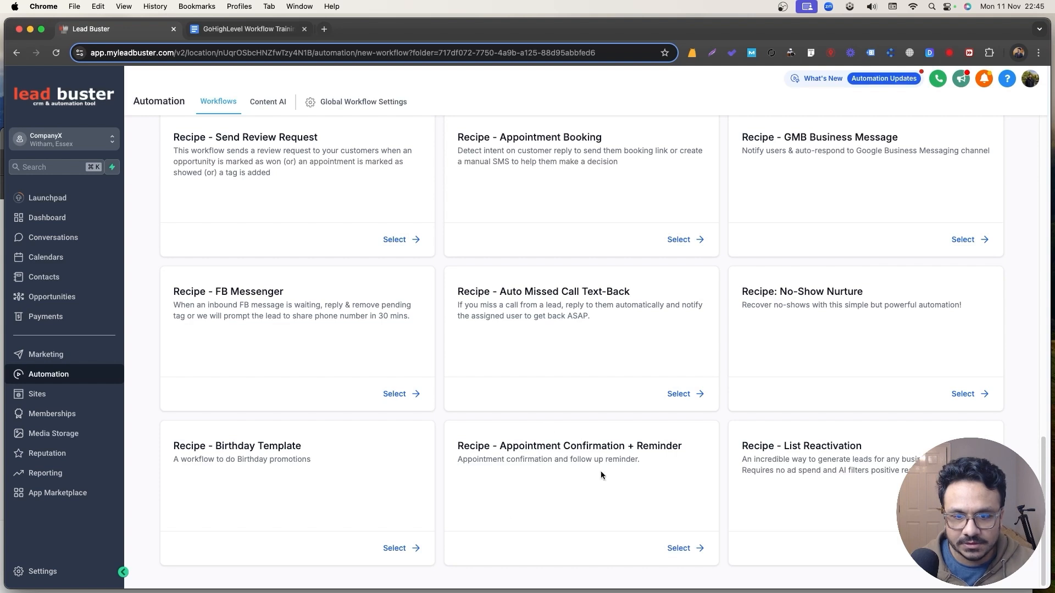
click(678, 548)
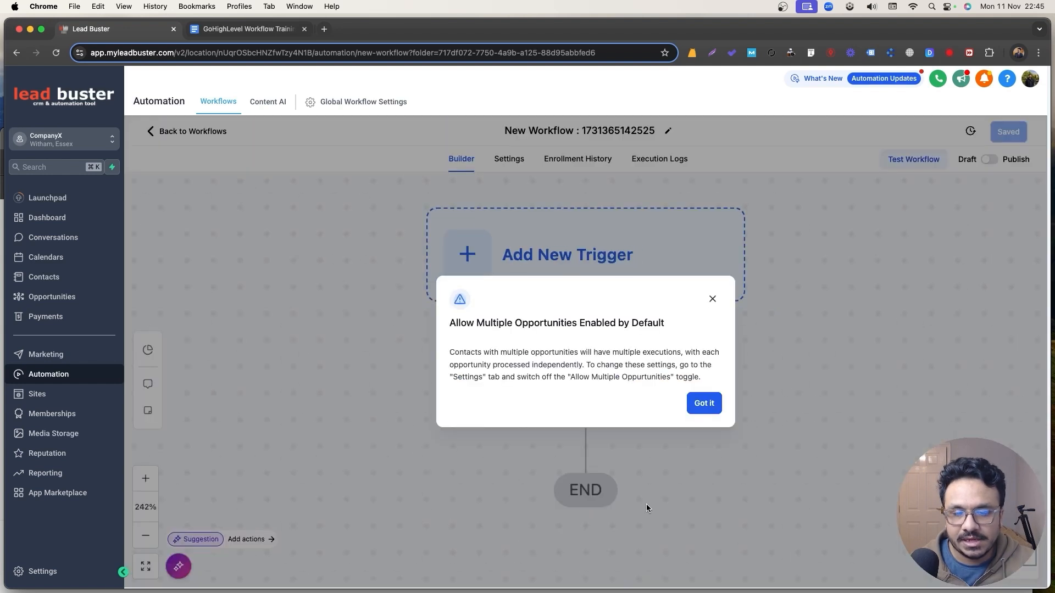
click(655, 274)
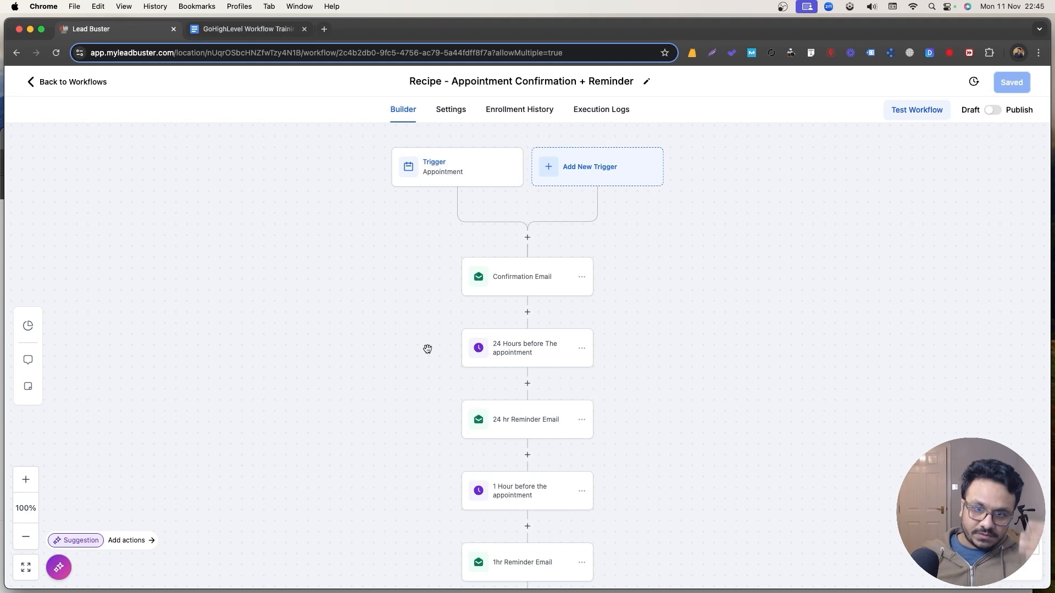
Add an 'In calendar' filter restricting the appointment trigger to Book An Appointment.
scroll(428, 349, down, 10)
scroll(487, 332, up, 12)
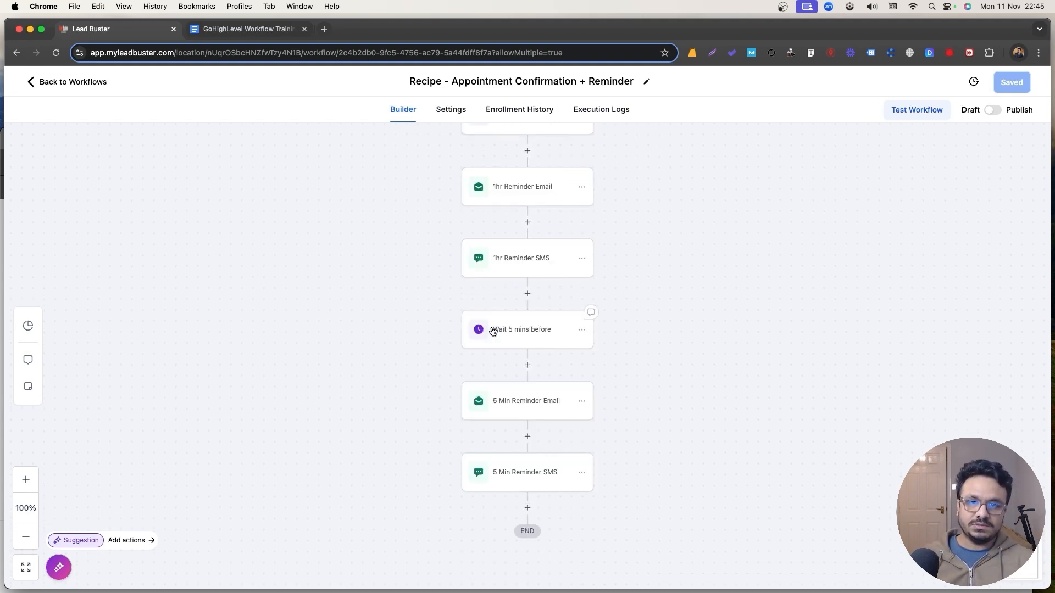
click(441, 245)
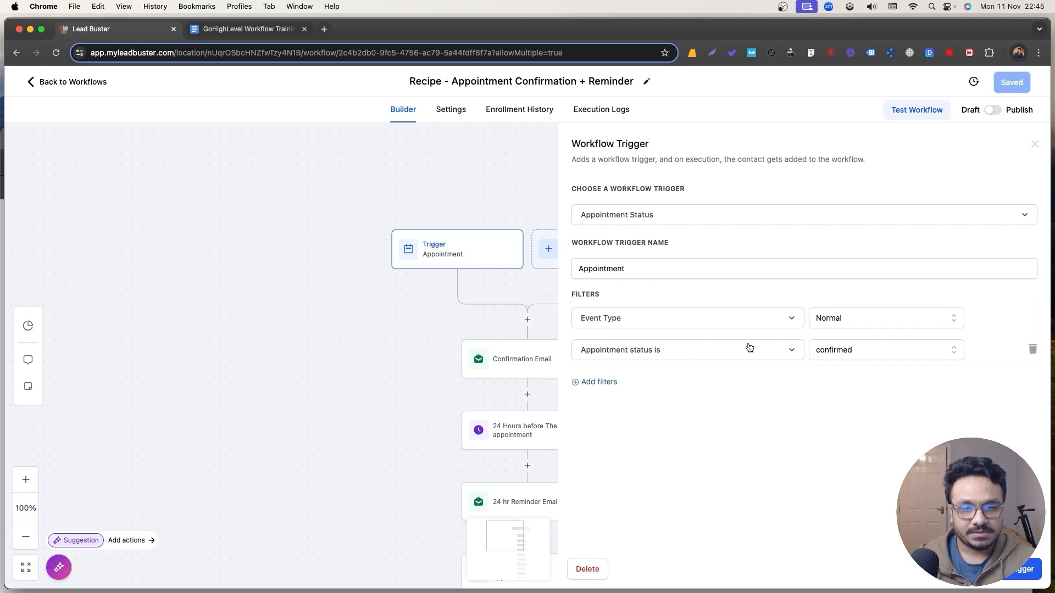
click(598, 382)
click(610, 384)
click(612, 483)
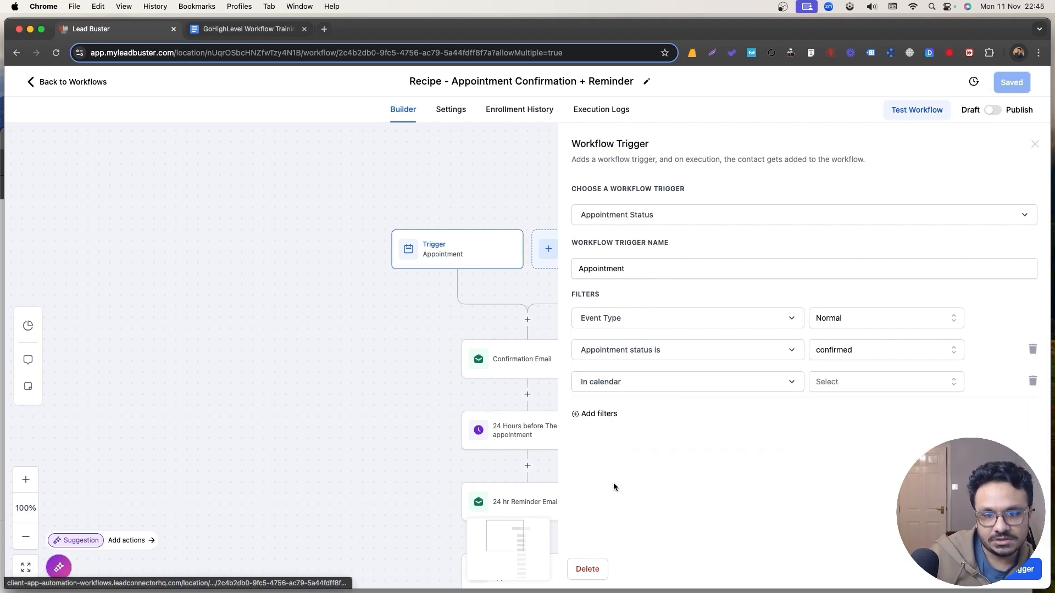
click(904, 389)
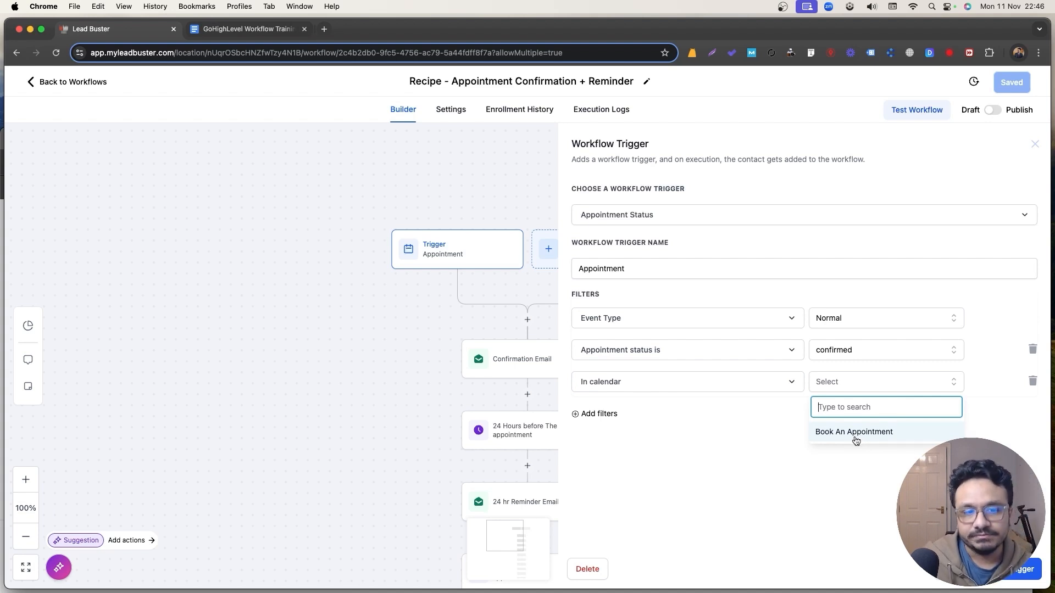
click(856, 440)
Rename the trigger to 'Booked Appointment' and save it.
click(672, 265)
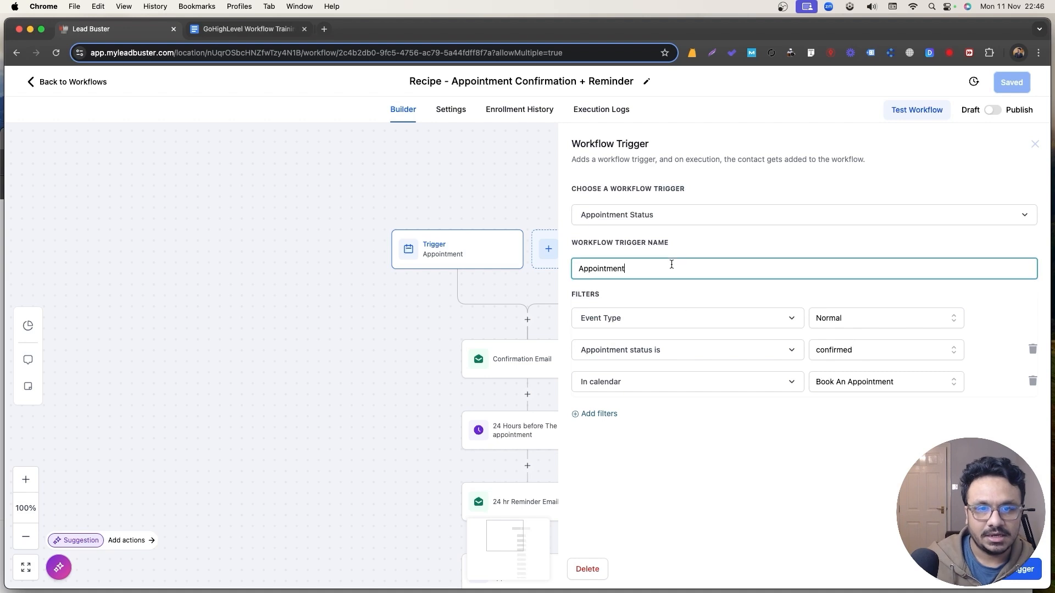
key(super+a)
text(Booked Appointment)
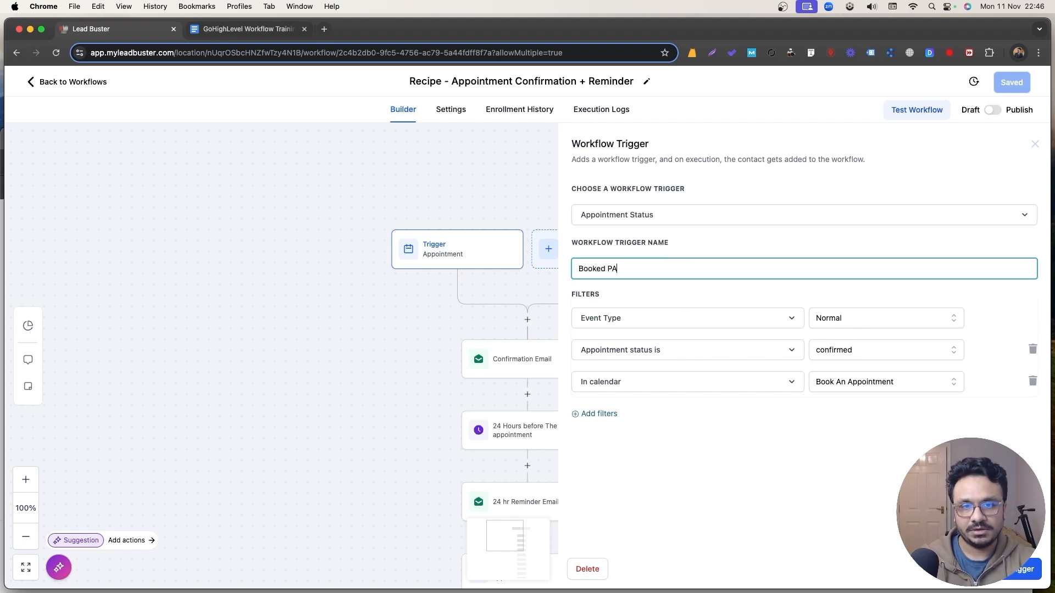
click(1023, 569)
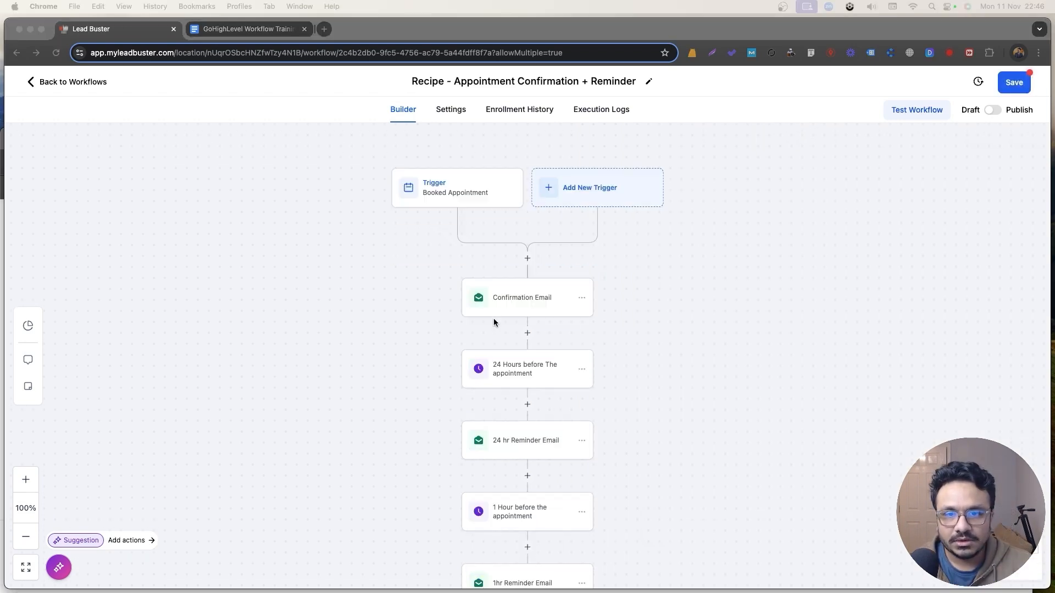
Replace the Confirmation Email's From Name and From Email with your own name and address.
click(504, 304)
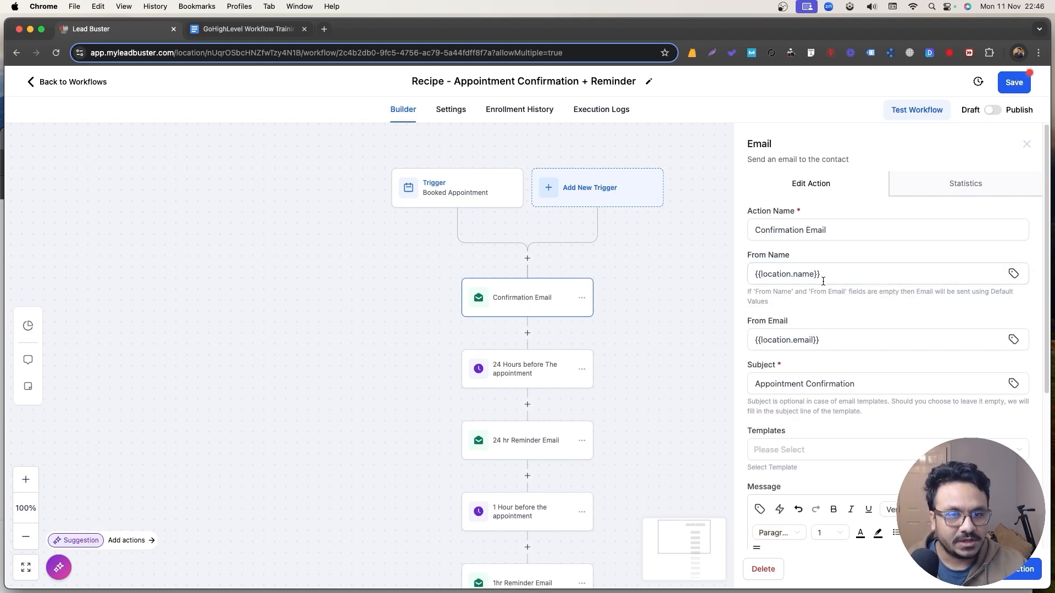
scroll(839, 375, down, 1)
scroll(837, 375, down, 1)
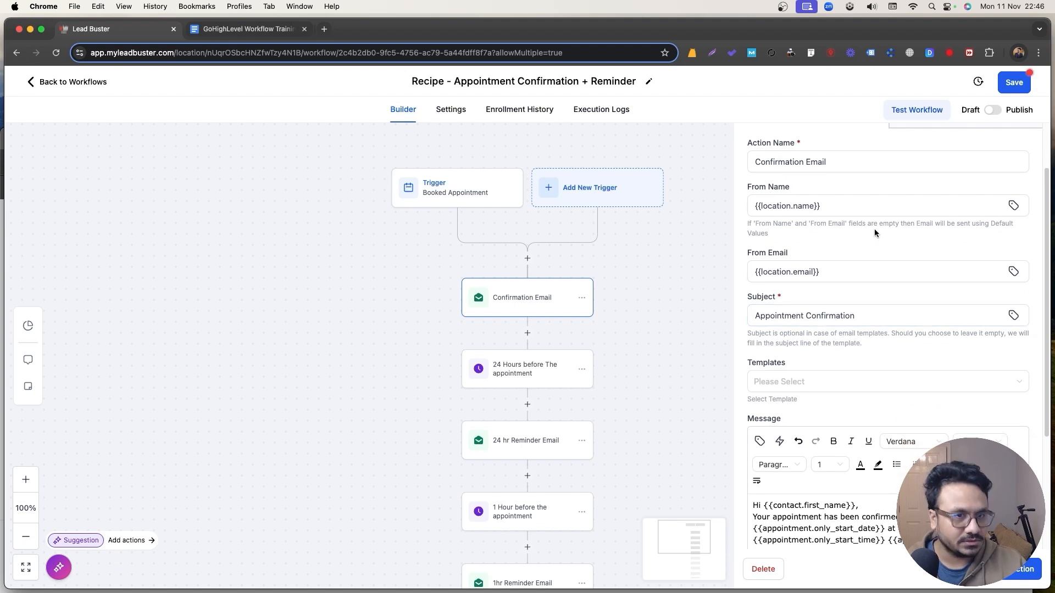
drag(846, 205, 752, 206)
text(Hasib Ashad)
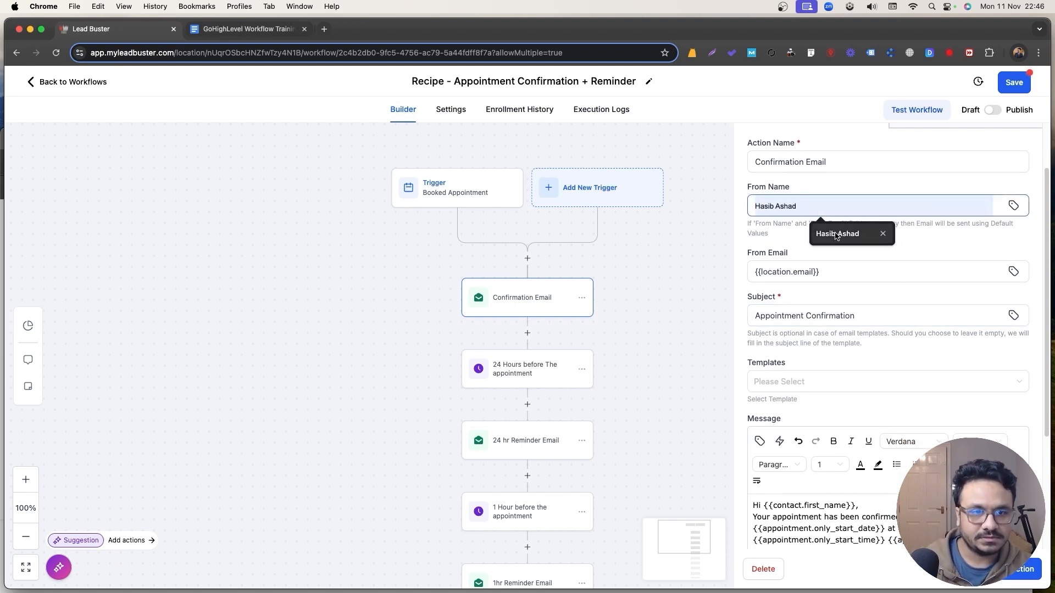
click(836, 235)
drag(826, 272, 709, 270)
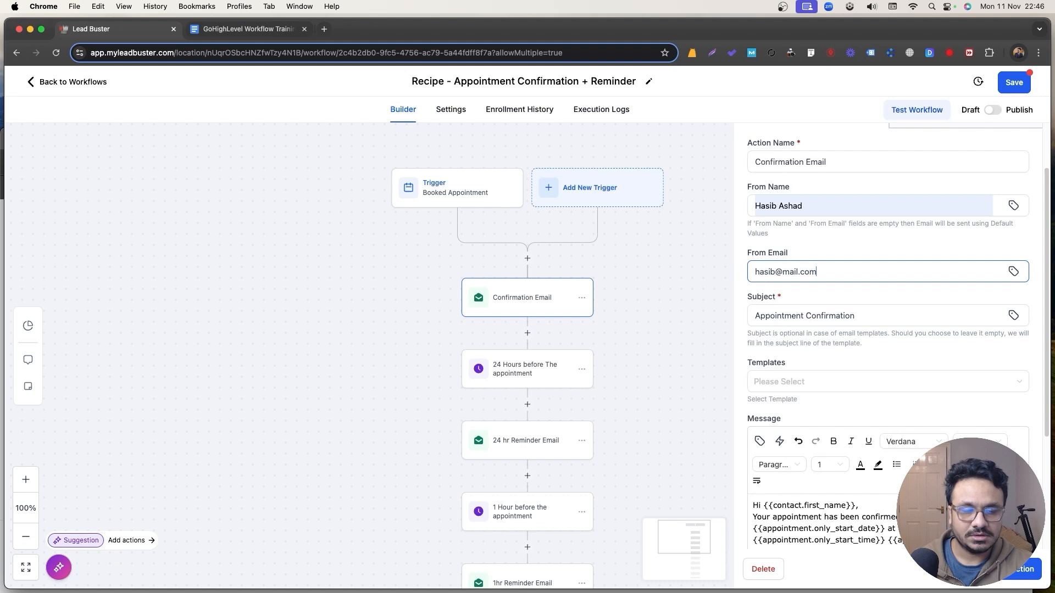
click(756, 313)
Review the message's appointment date, time and meeting link, then save the step.
scroll(860, 331, down, 3)
scroll(844, 412, down, 1)
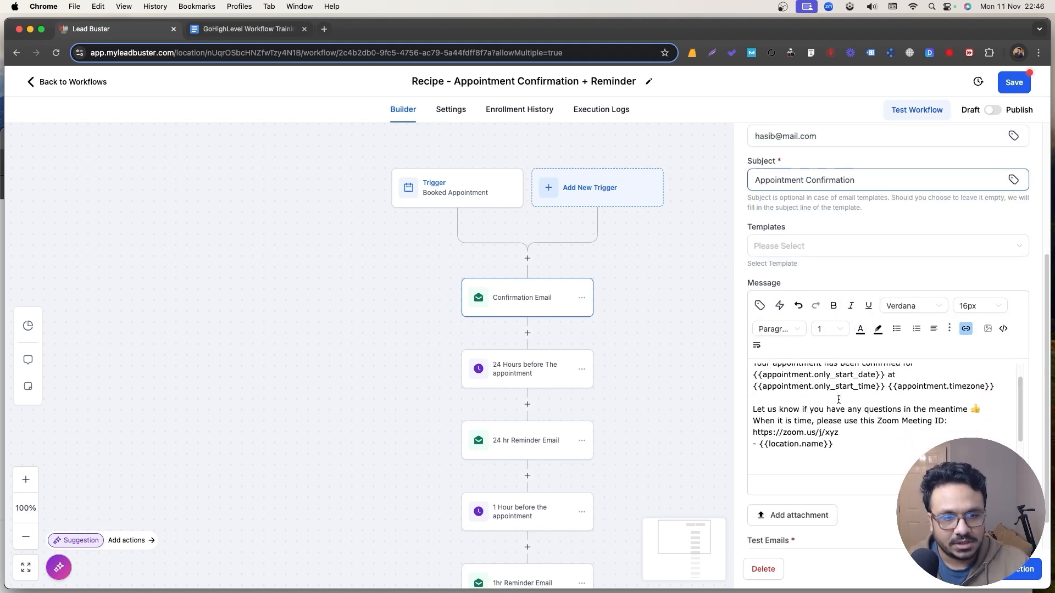
scroll(849, 439, up, 1)
drag(846, 451, 753, 451)
drag(753, 393, 992, 408)
drag(839, 446, 753, 448)
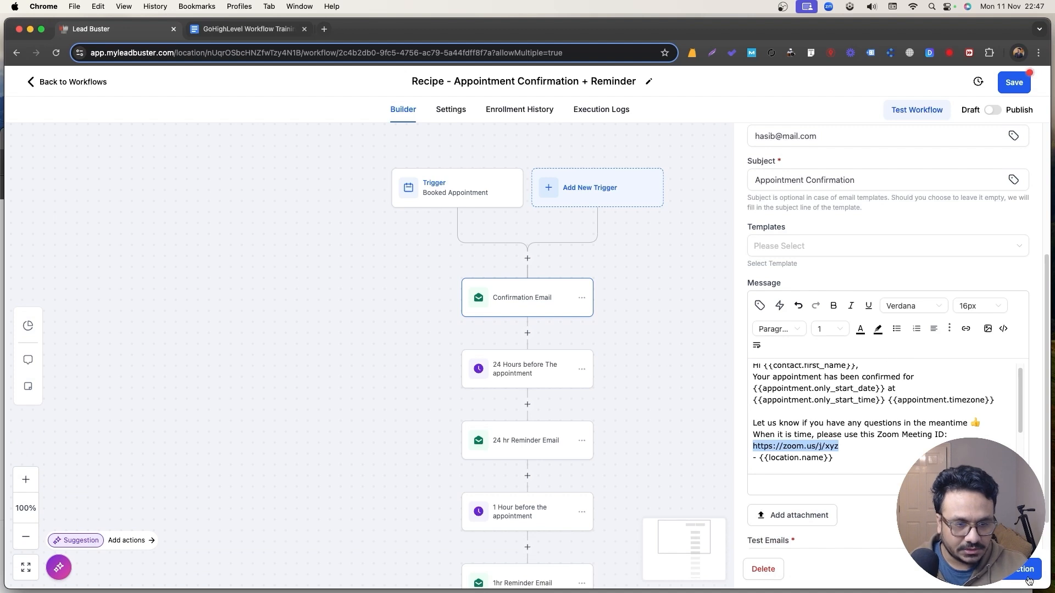
click(1017, 575)
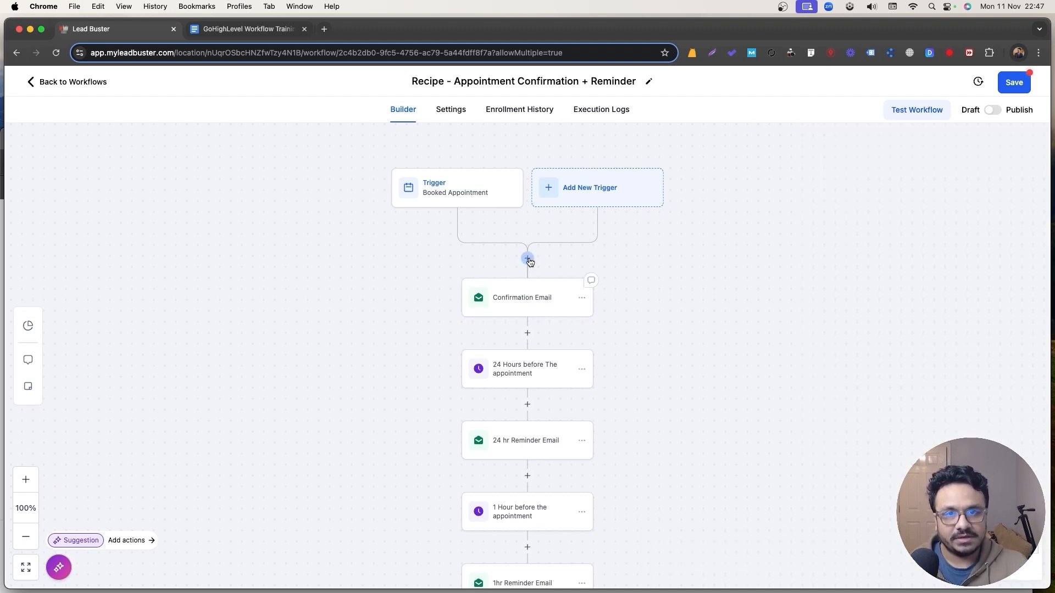
Insert a Send Internal Notification action after the trigger, sent by email.
click(483, 204)
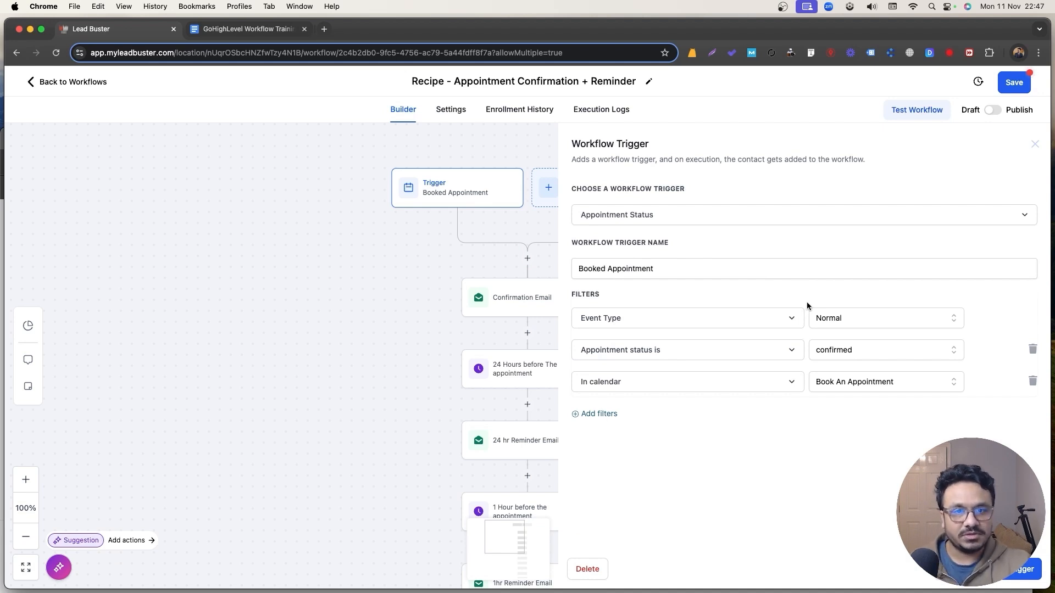
click(1034, 144)
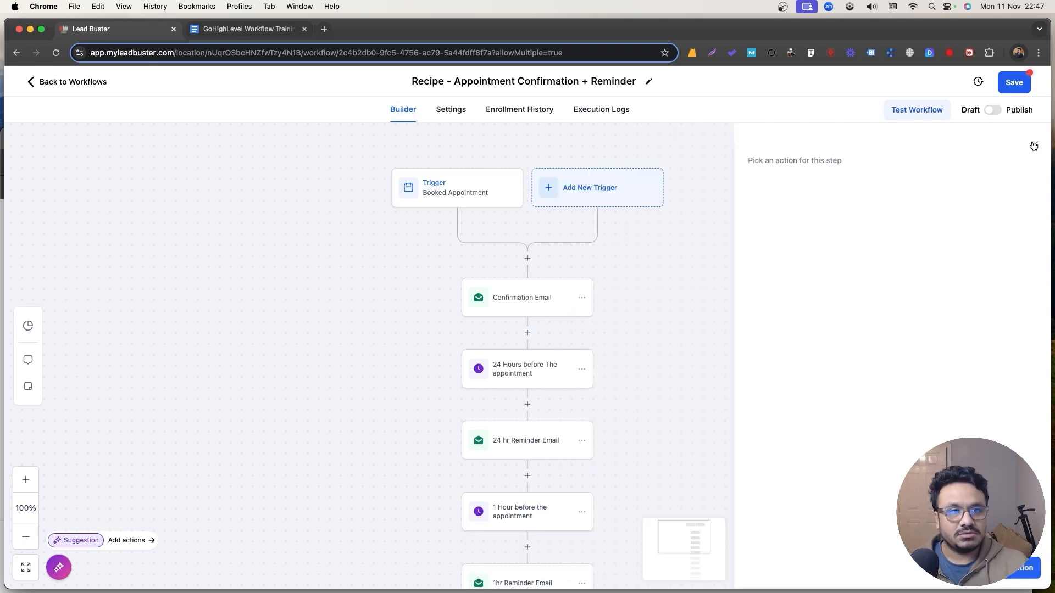
click(528, 258)
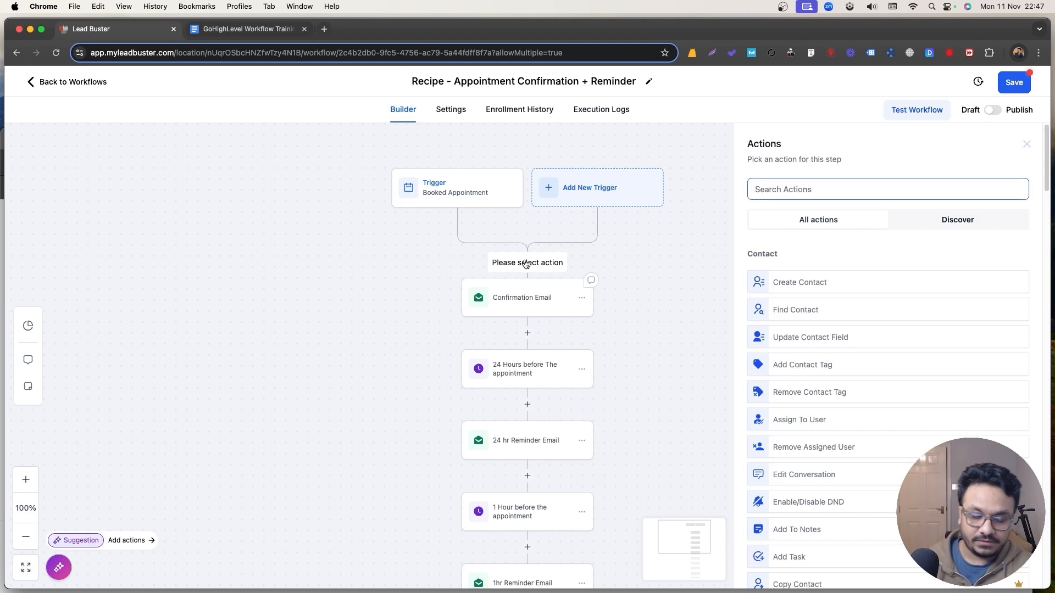
text(notifi)
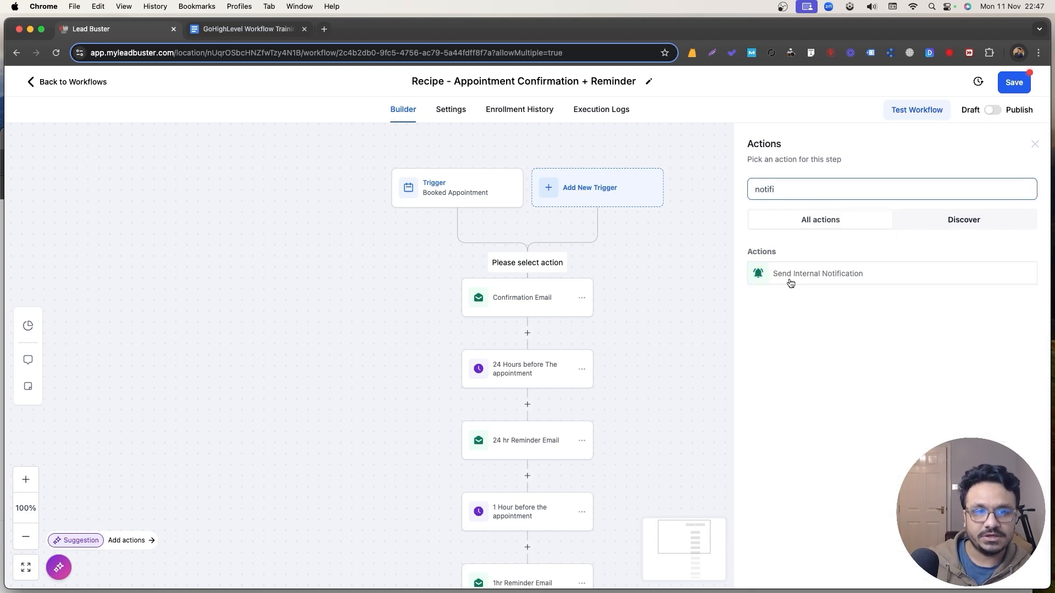
click(791, 280)
click(792, 258)
click(779, 287)
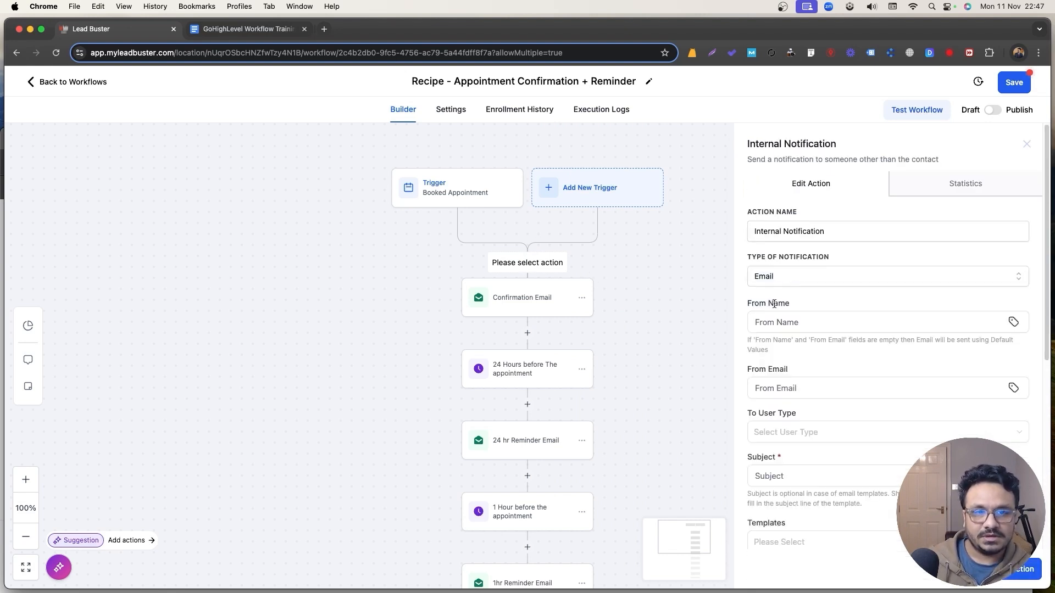
Set sender name CRM, a saved sender address, and subject 'New Appointment Booked'.
click(796, 317)
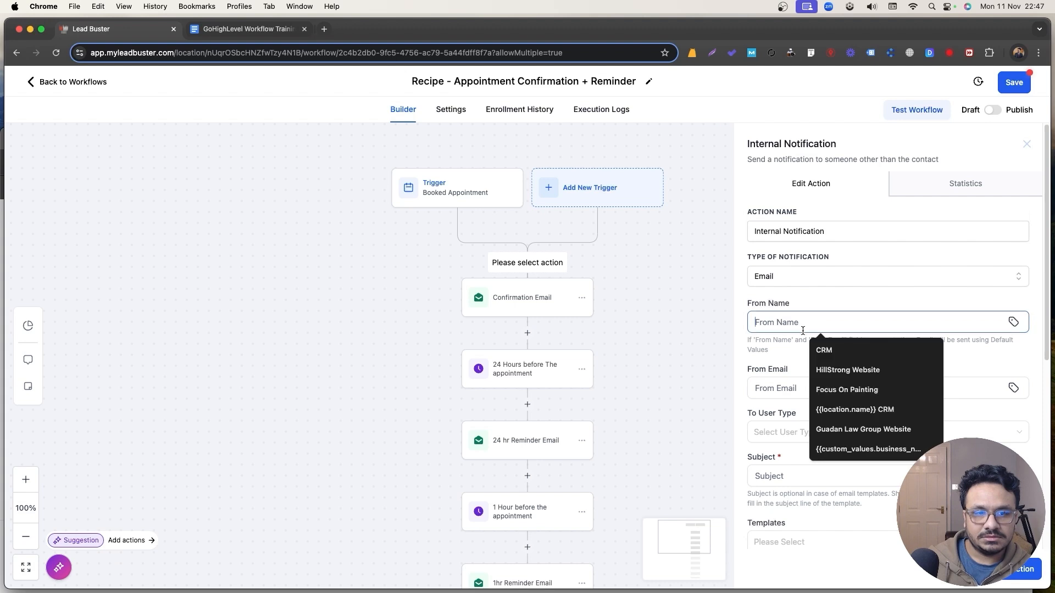
click(813, 351)
click(799, 385)
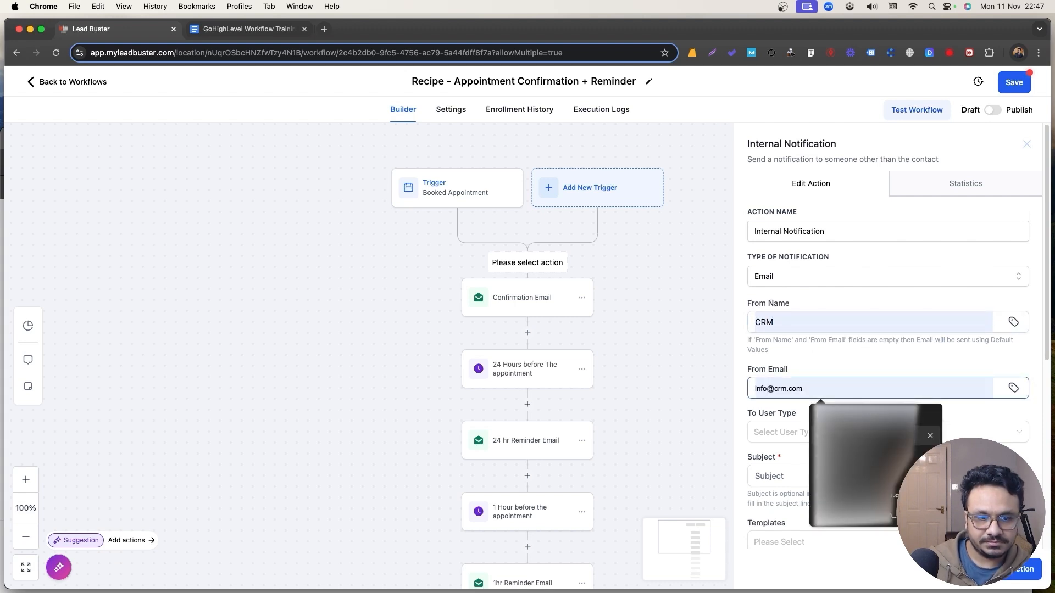
click(822, 420)
scroll(788, 424, down, 3)
click(793, 293)
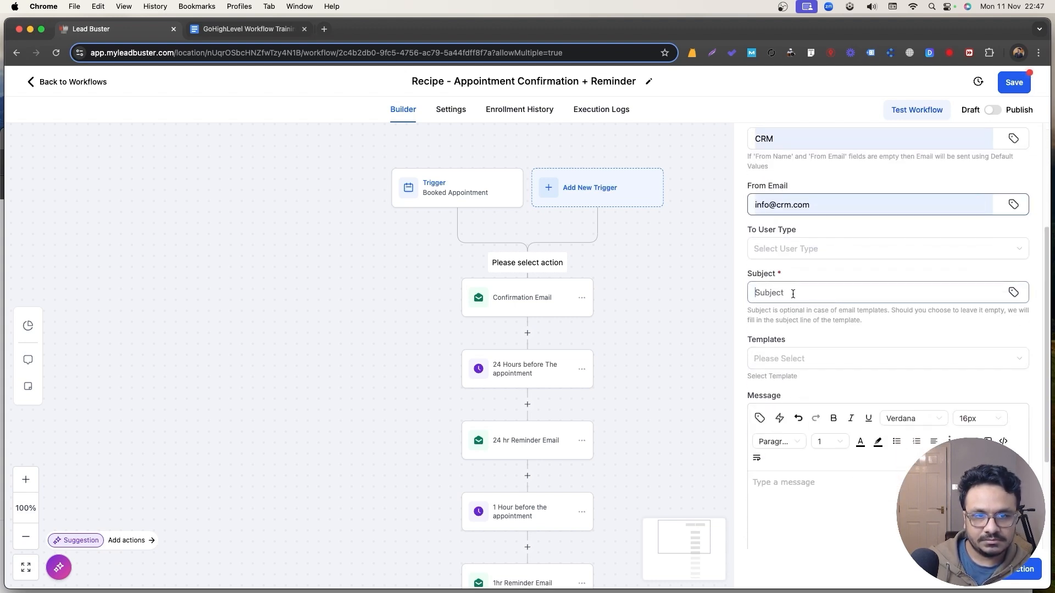
text(New Ap[[)
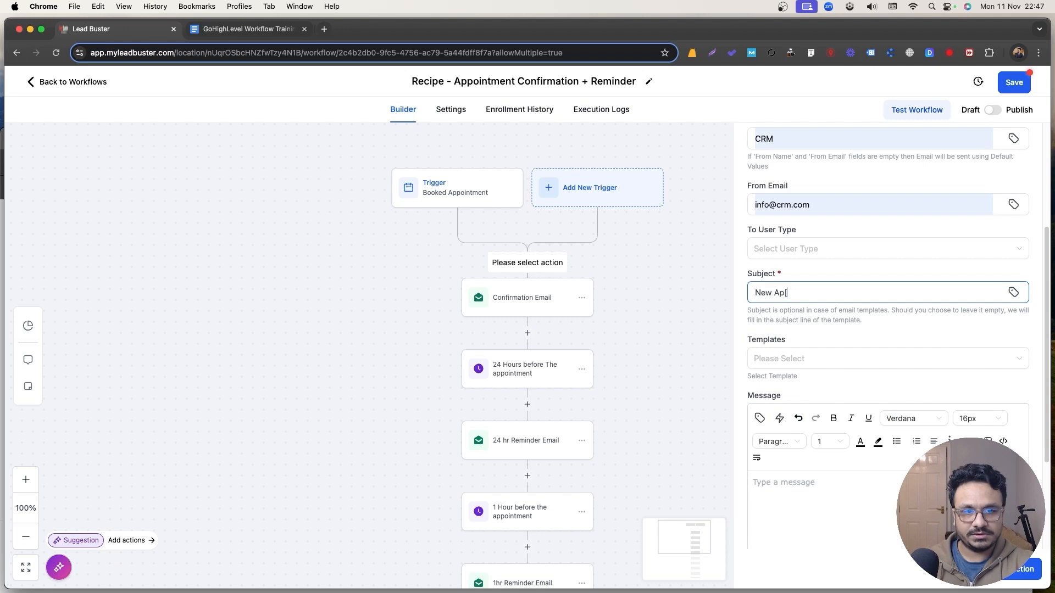
text(ppointment Booke)
click(784, 292)
key(BackSpace)
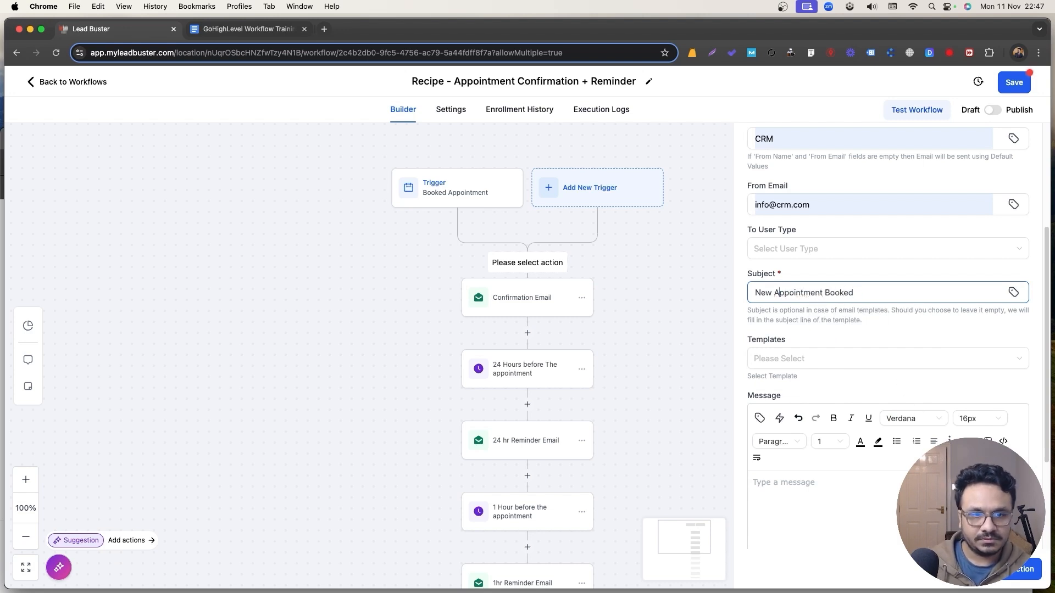
Write the message with 'Hi', the contact's full name, and the appointment start time.
click(847, 478)
scroll(852, 439, down, 3)
text(Hi)
key(Return)
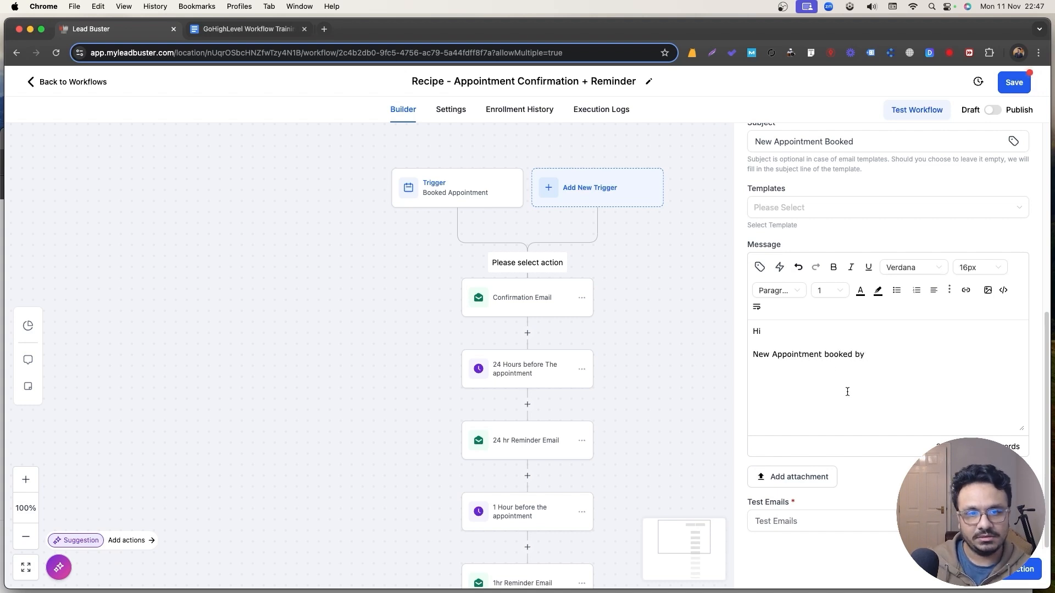
click(760, 267)
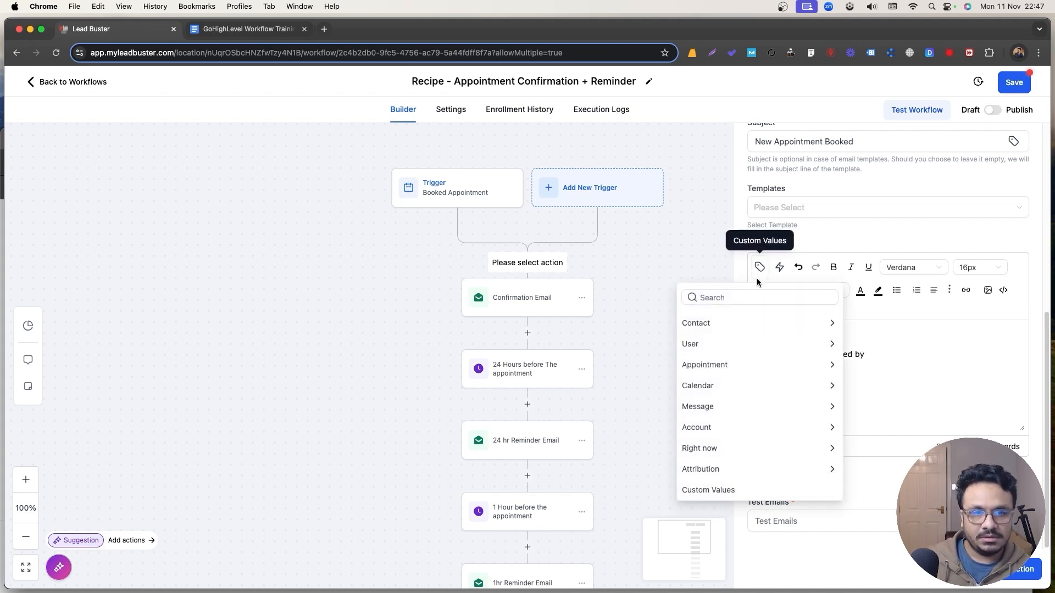
click(720, 325)
click(707, 341)
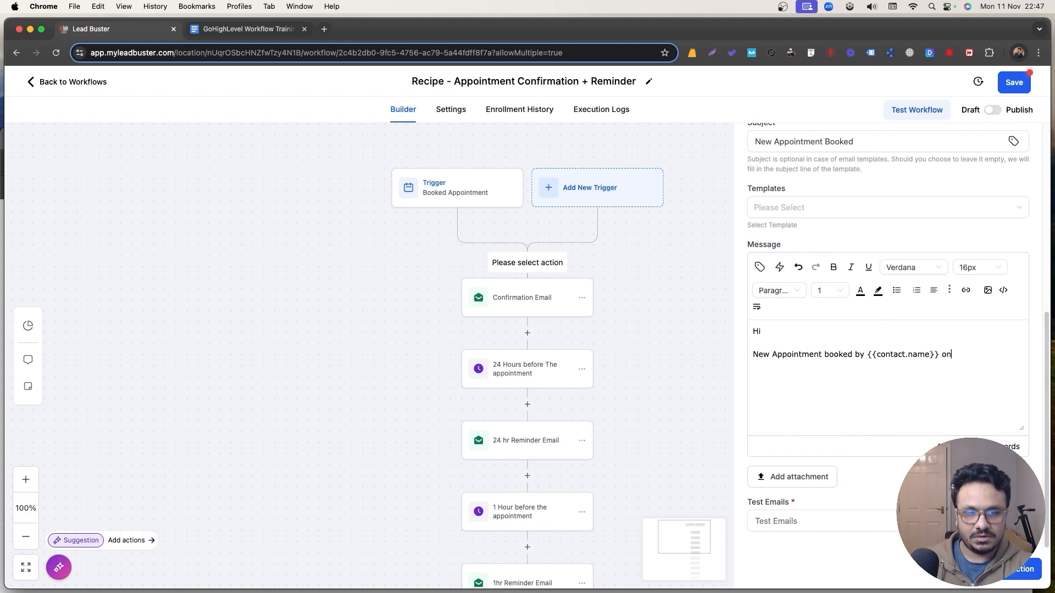
click(760, 267)
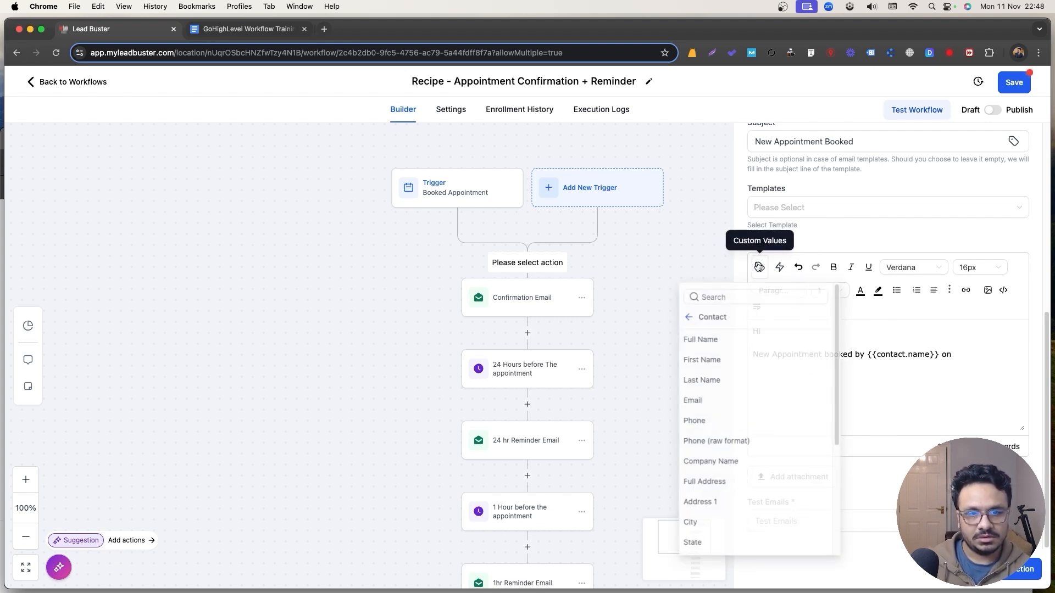
click(684, 315)
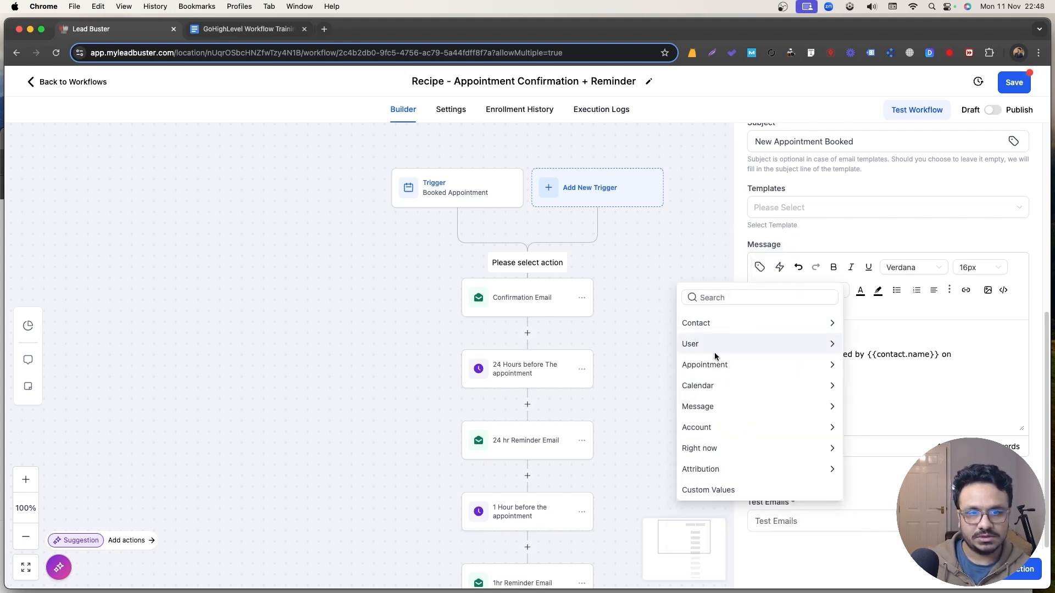
click(769, 365)
click(736, 370)
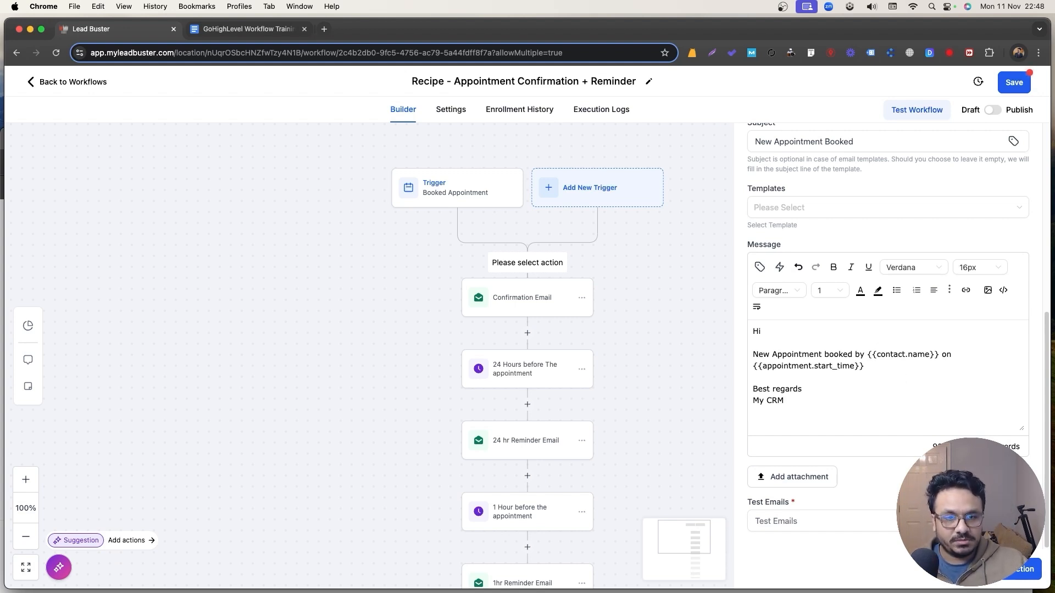
Send the notification to the Assigned User.
scroll(898, 405, up, 10)
click(824, 385)
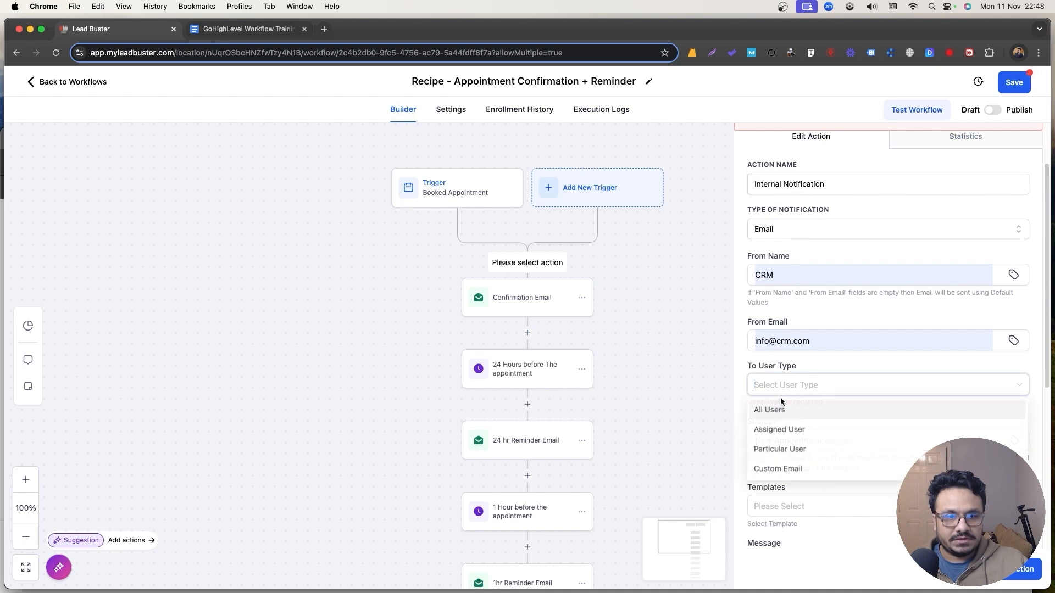
click(792, 429)
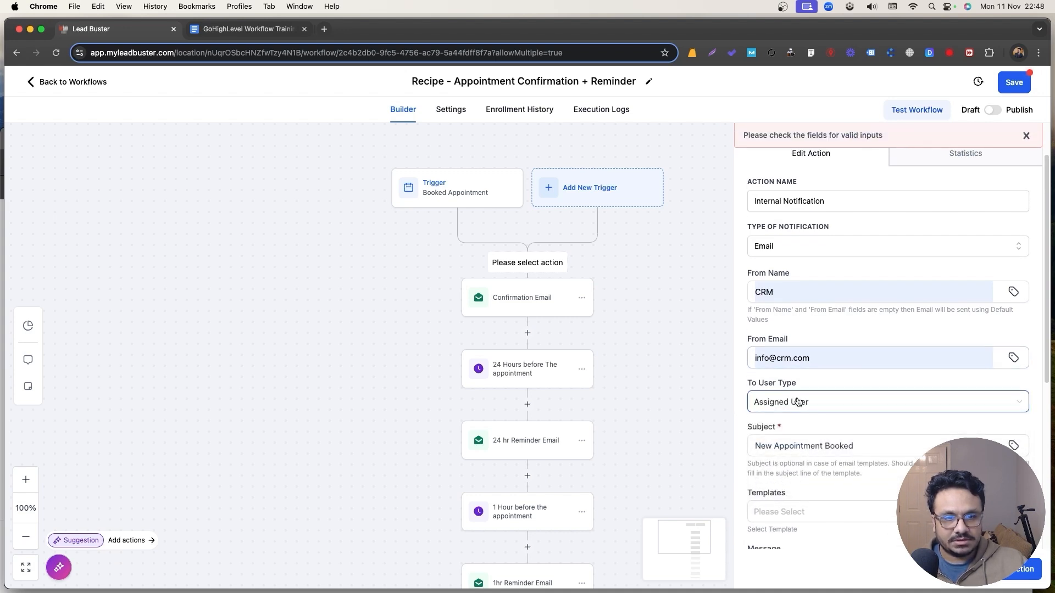
Add an Assign To User step at the top of the workflow with the chosen user.
click(1012, 569)
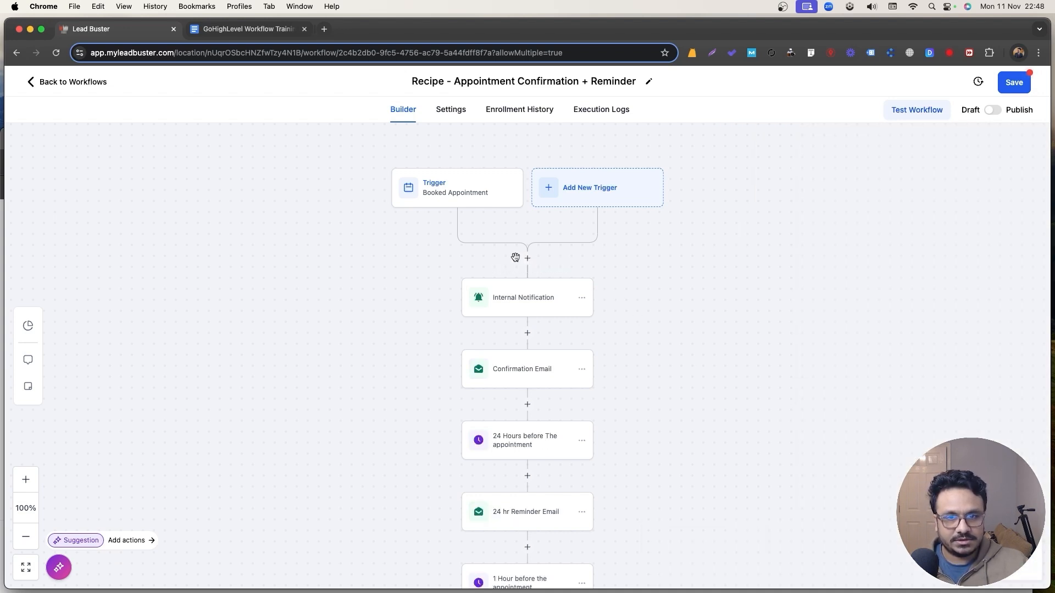
click(527, 257)
text(ass)
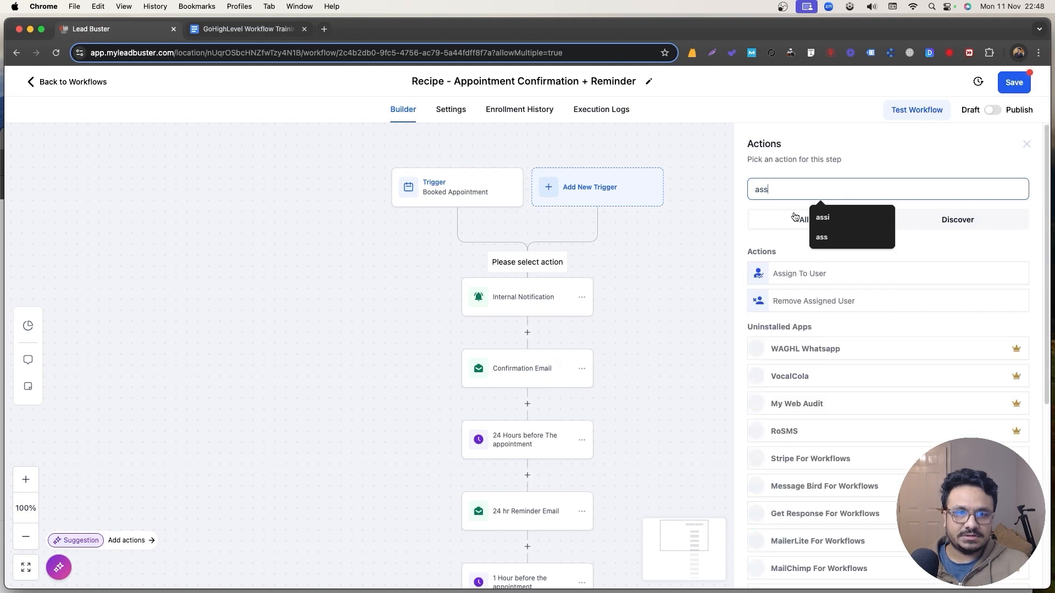
click(797, 271)
click(795, 269)
click(803, 301)
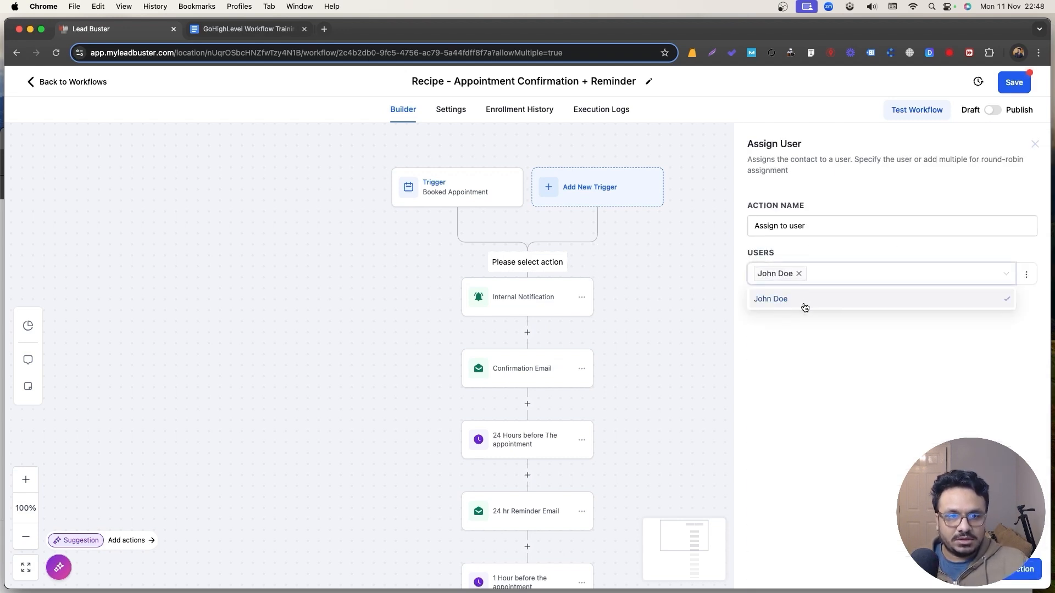
click(937, 413)
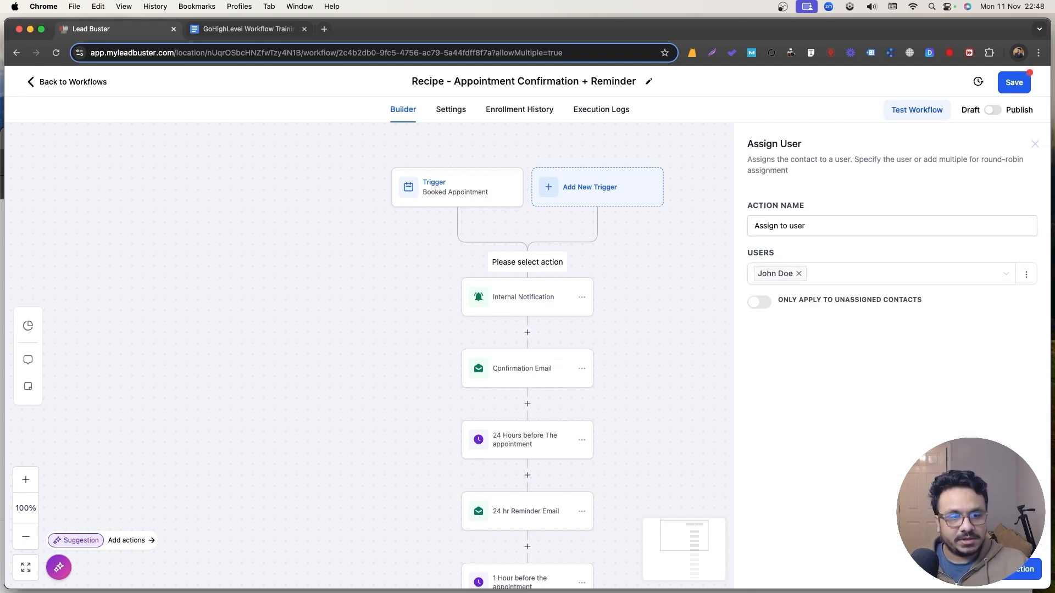
click(1012, 570)
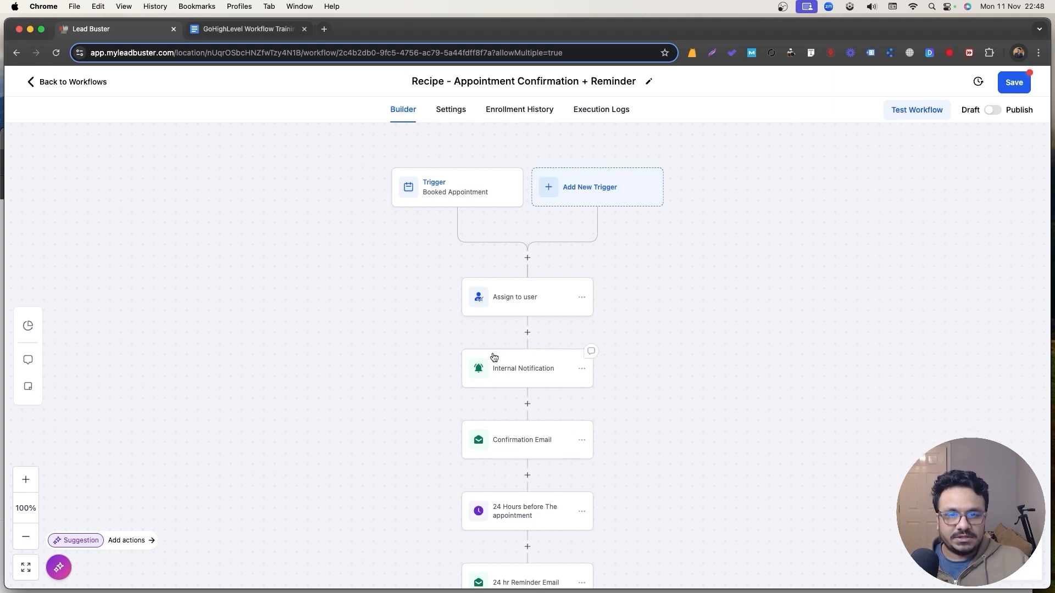
Delete the old 24 Hours wait step.
scroll(566, 354, down, 1)
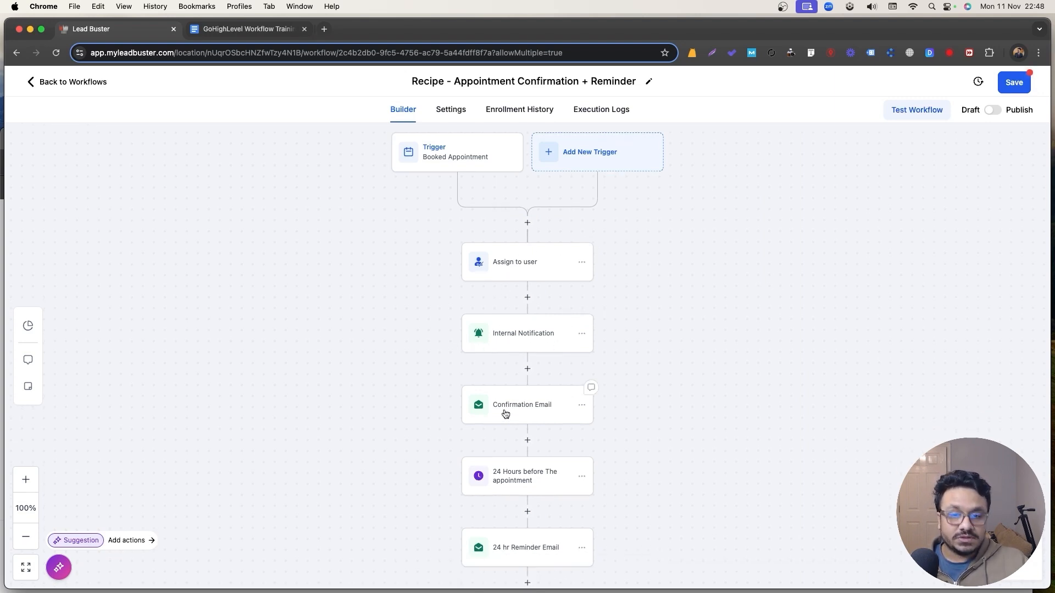
scroll(776, 342, down, 4)
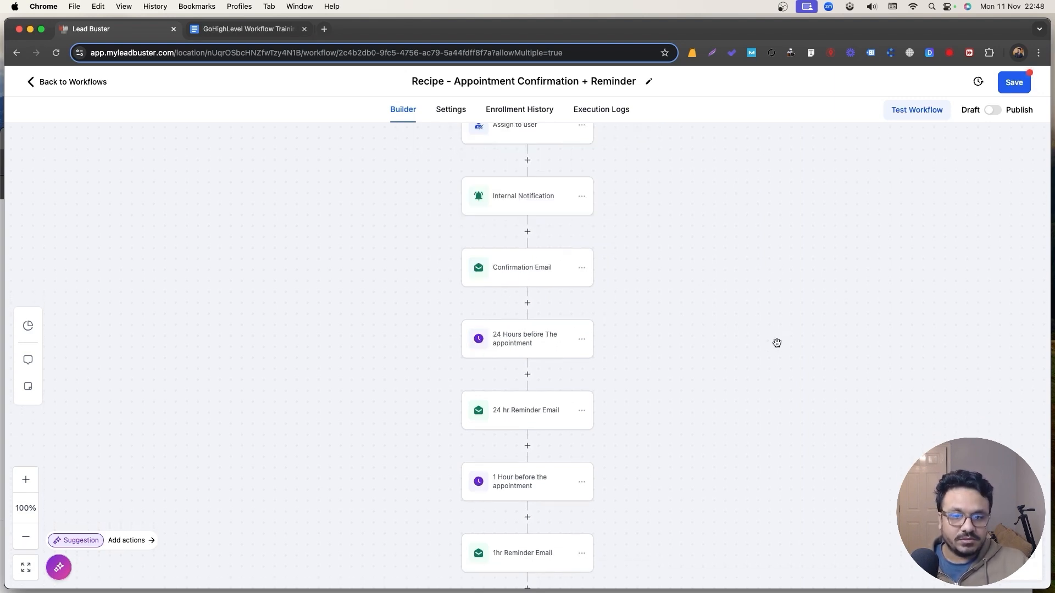
click(534, 340)
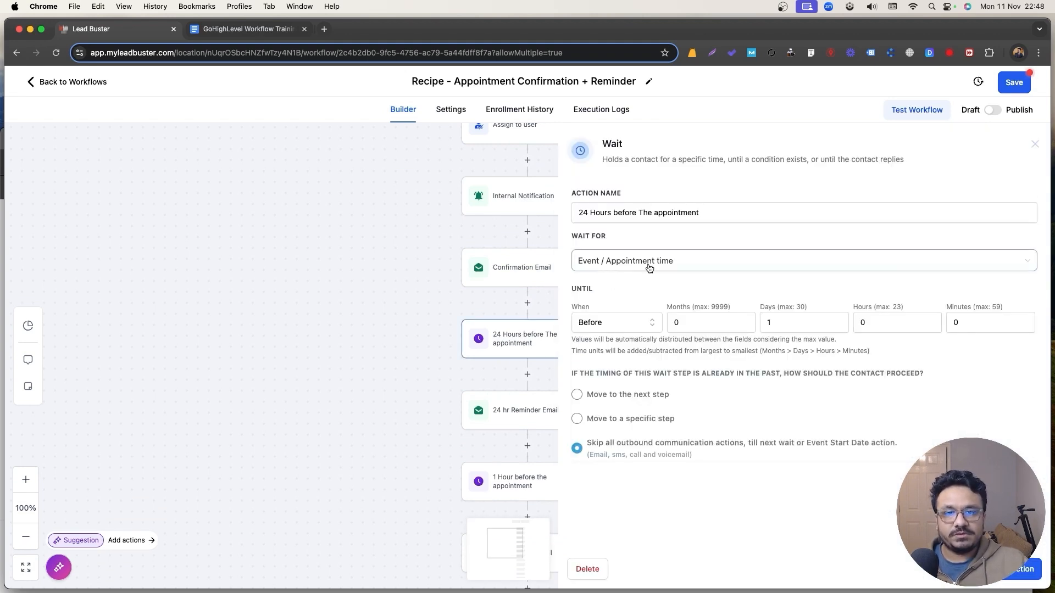
click(1034, 144)
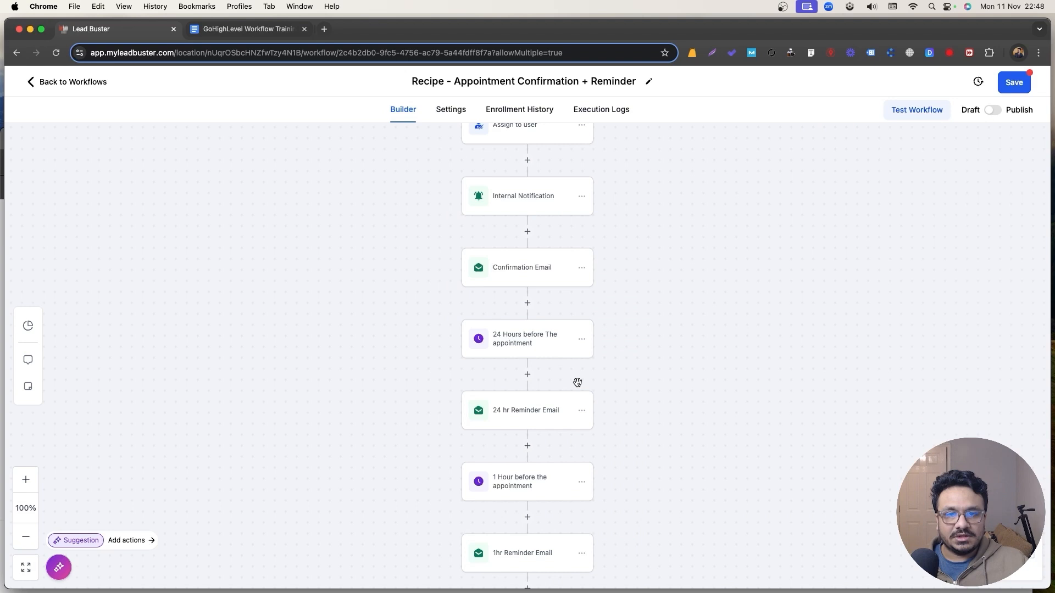
click(581, 339)
mouse_move(627, 423)
click(700, 364)
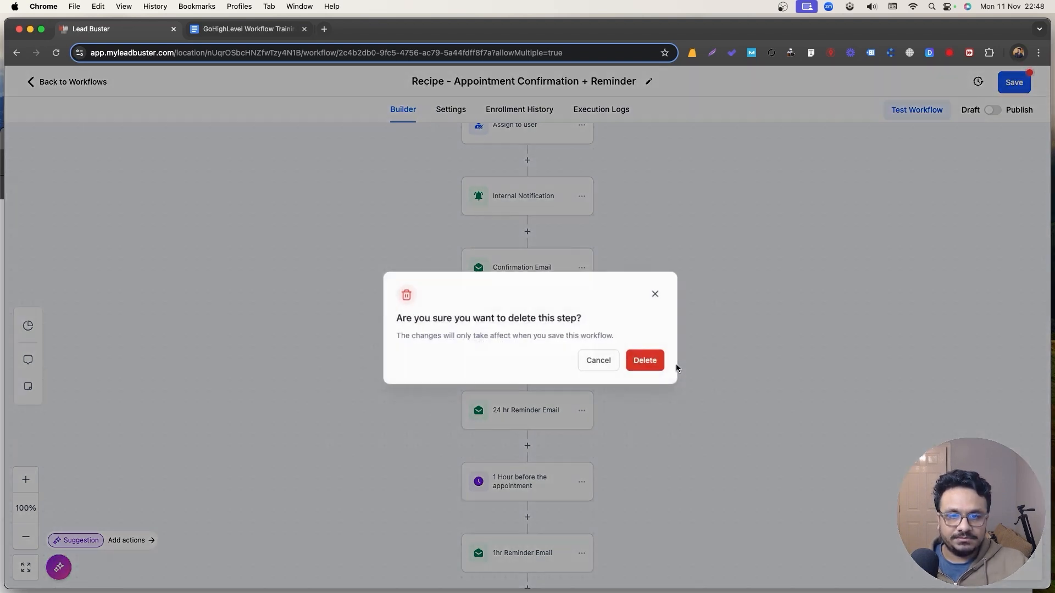
click(644, 361)
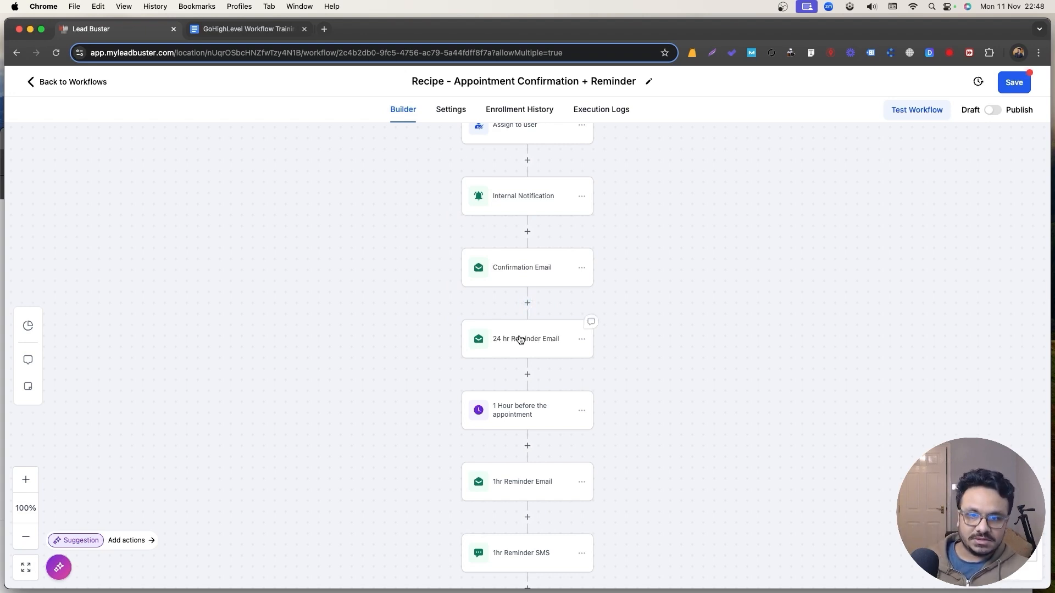
Add a Wait step after Confirmation Email, 1 day before appointment time, named 'Wait 24 hr before appt'.
click(527, 303)
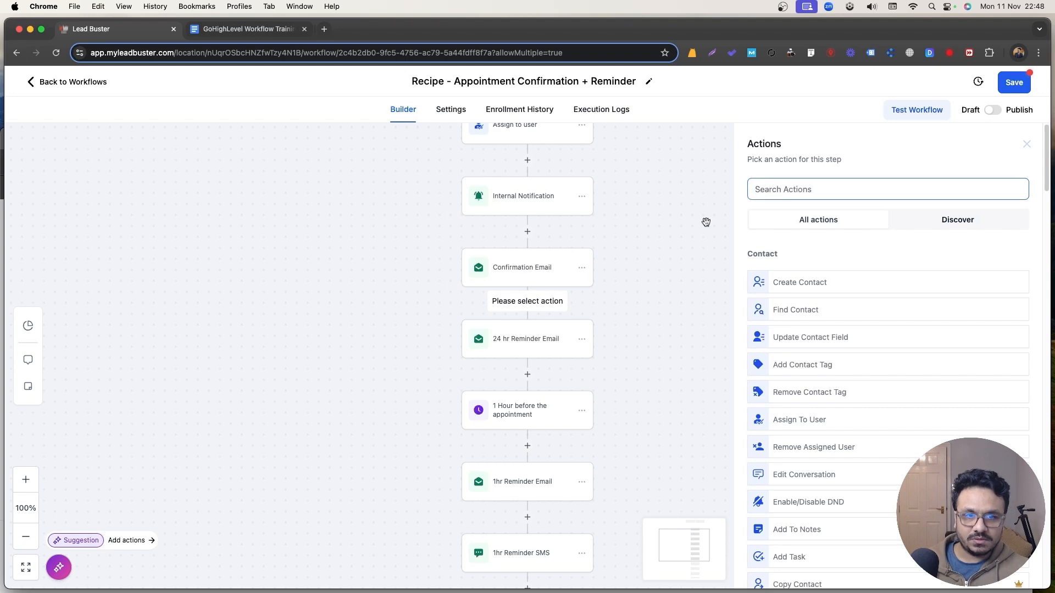
text(wait)
click(778, 272)
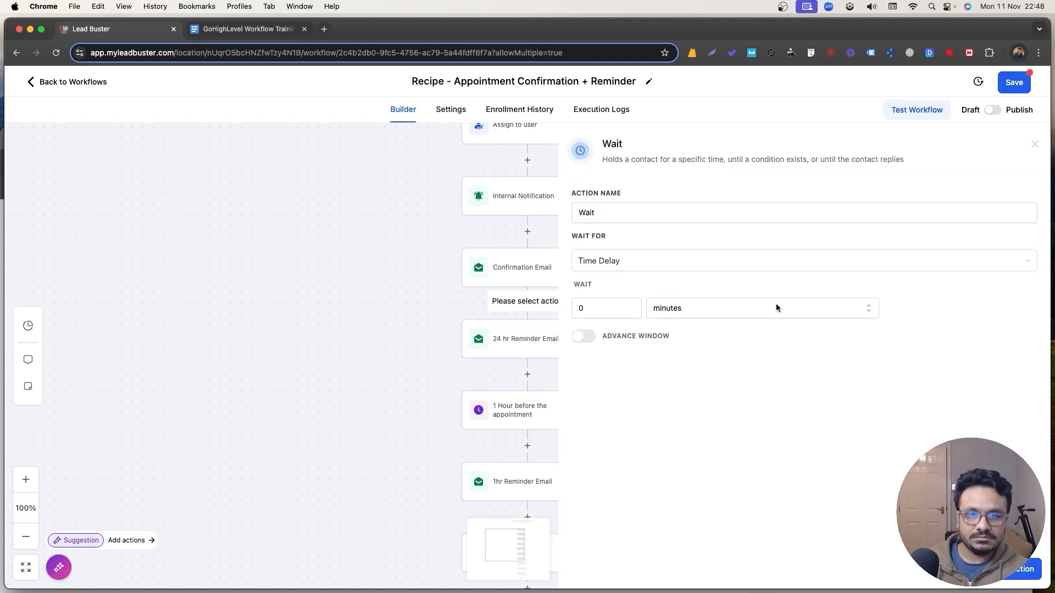
click(636, 269)
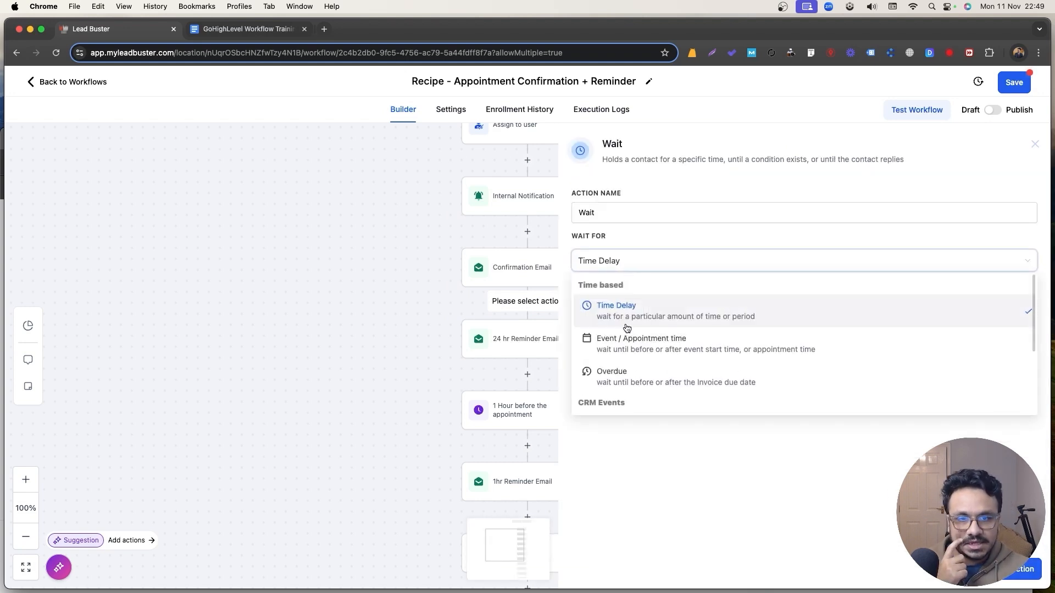
click(631, 350)
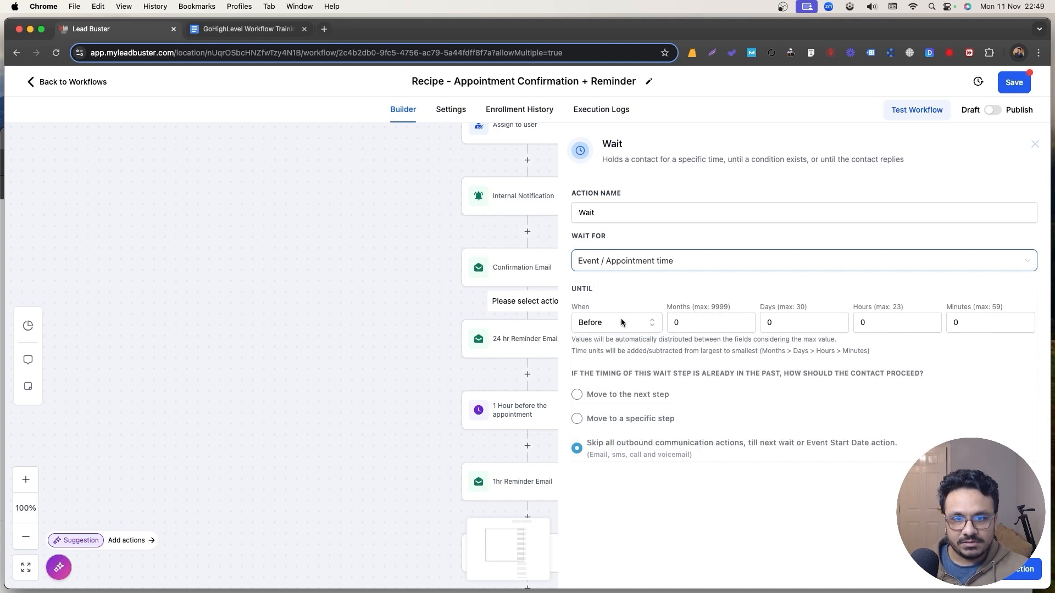
click(761, 324)
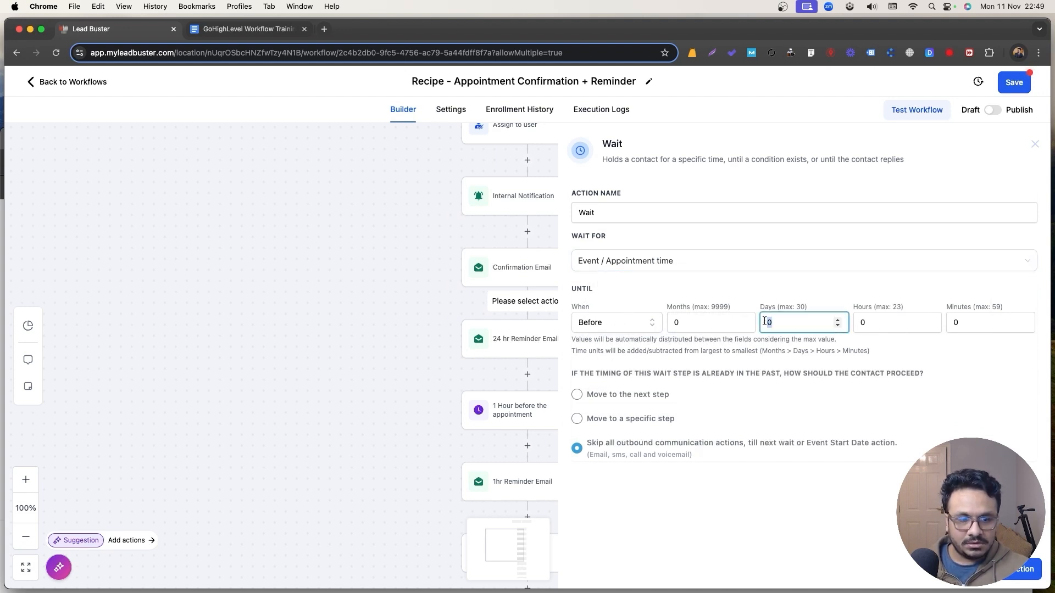
text(1)
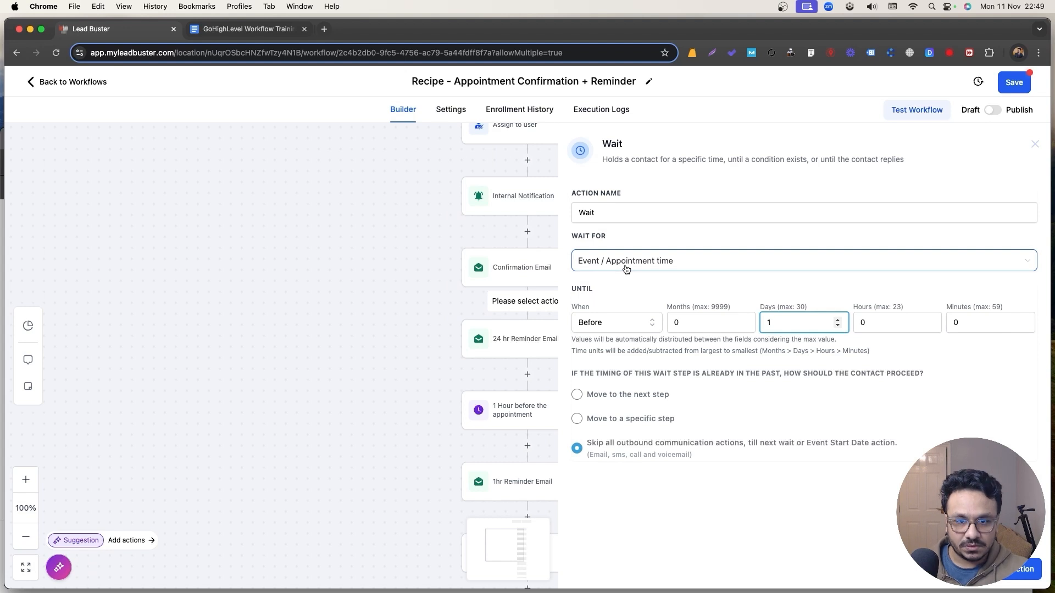
click(628, 214)
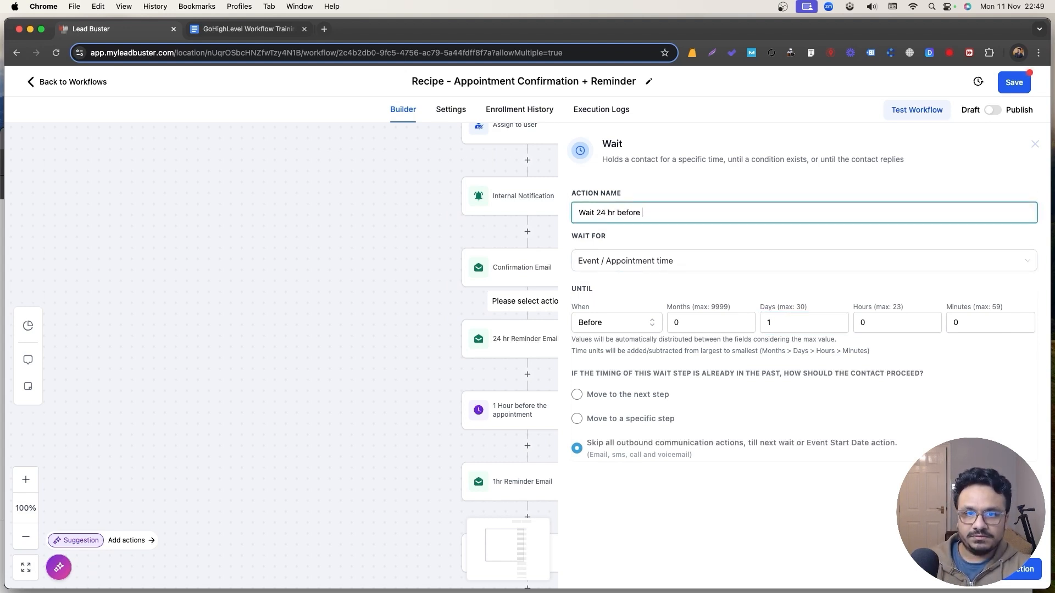
click(1017, 569)
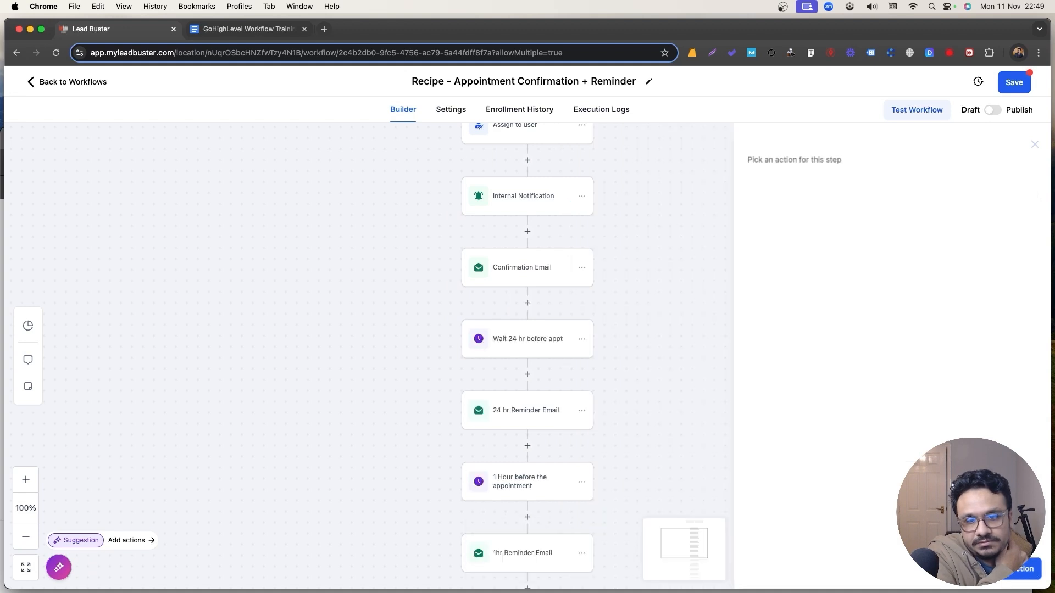
Review the 24 hr Reminder Email and re-save the 24-hour and 1-hour wait steps.
scroll(527, 362, down, 2)
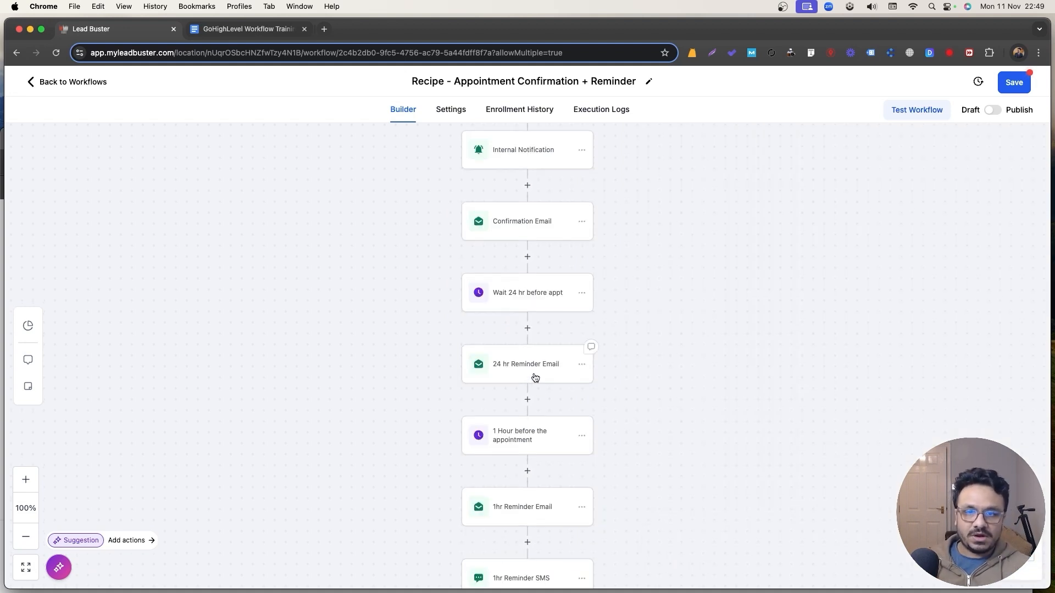
click(527, 370)
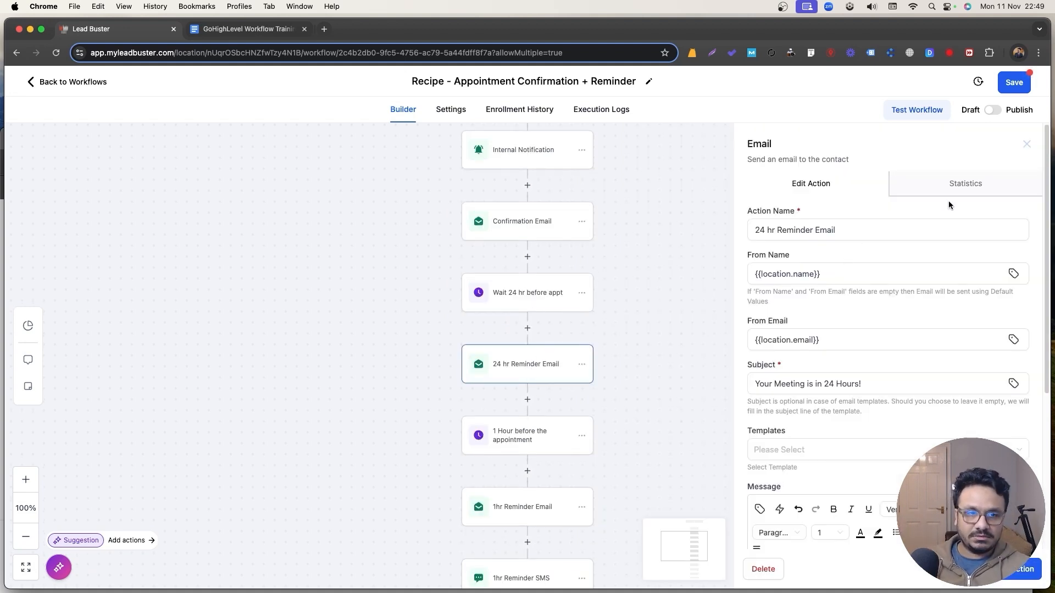
click(1025, 144)
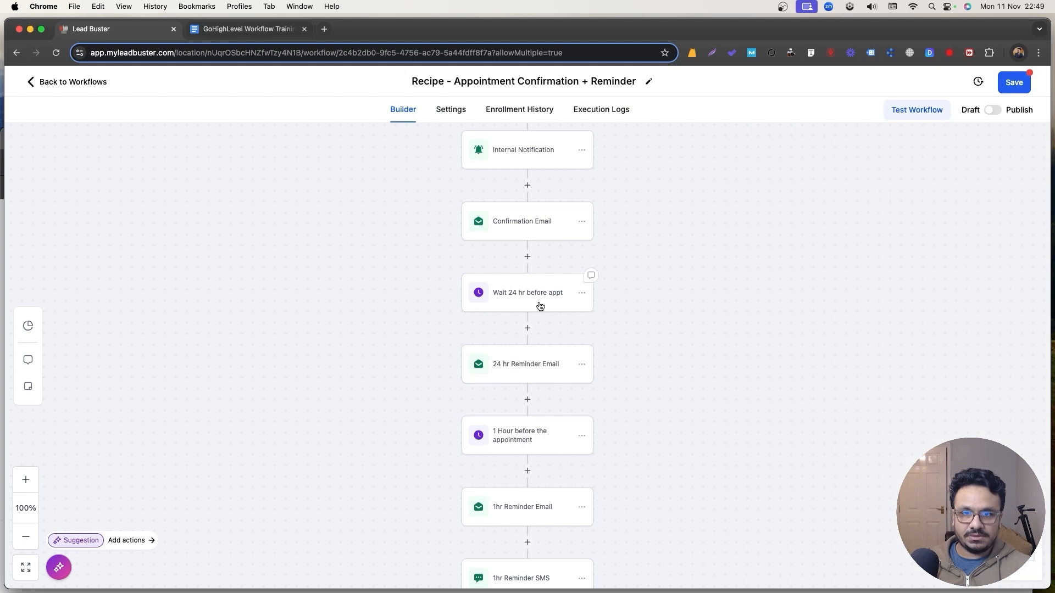
click(536, 303)
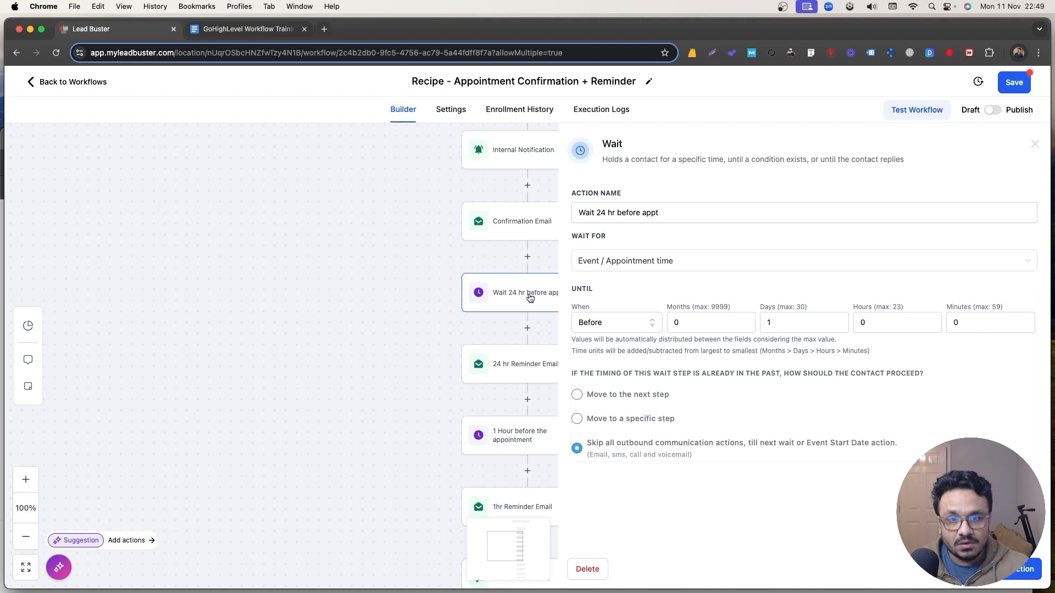
click(1005, 577)
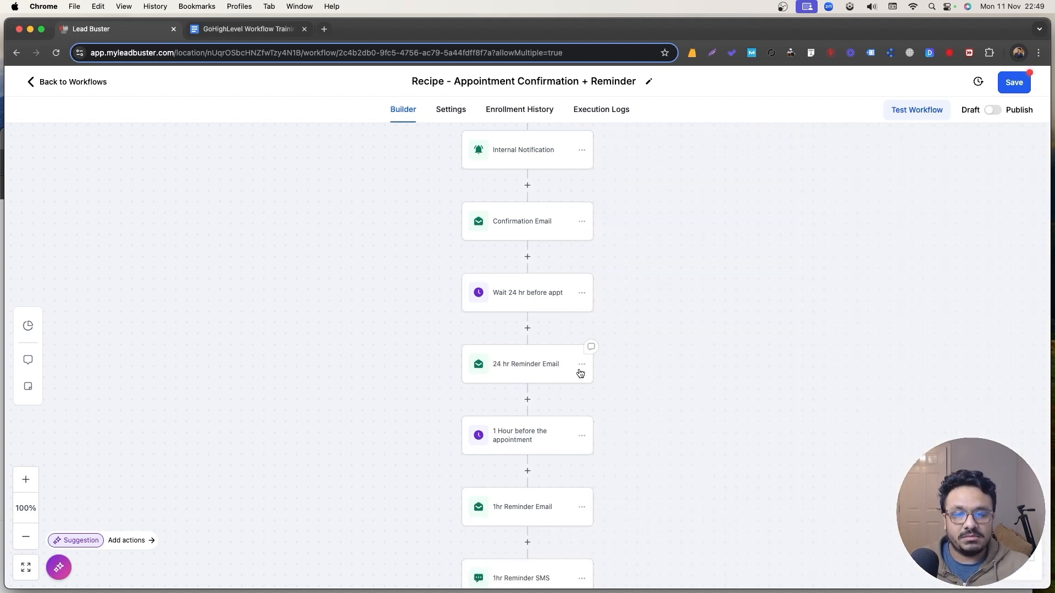
scroll(577, 370, down, 1)
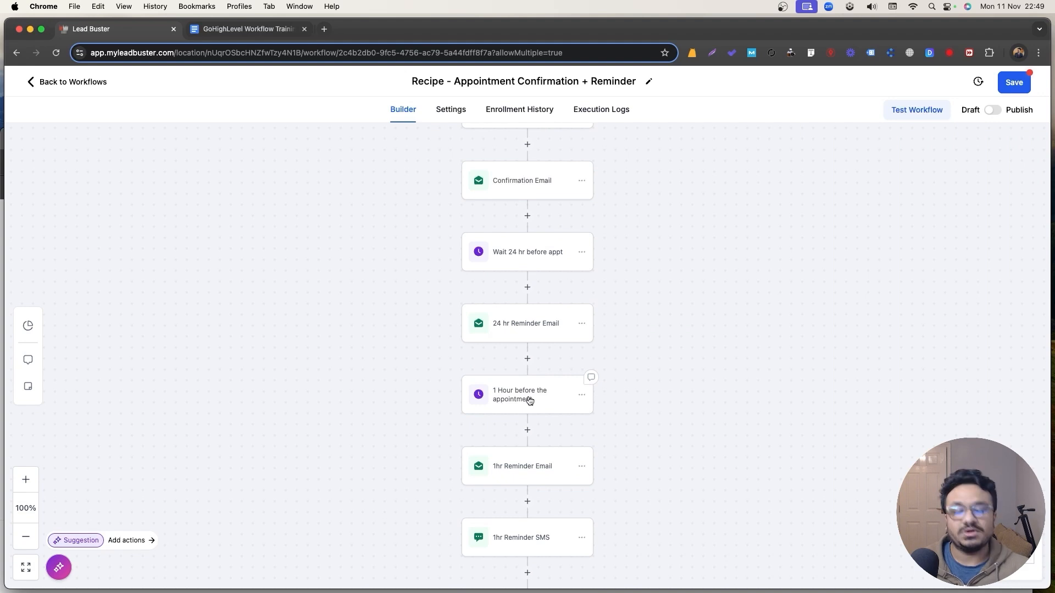
click(529, 401)
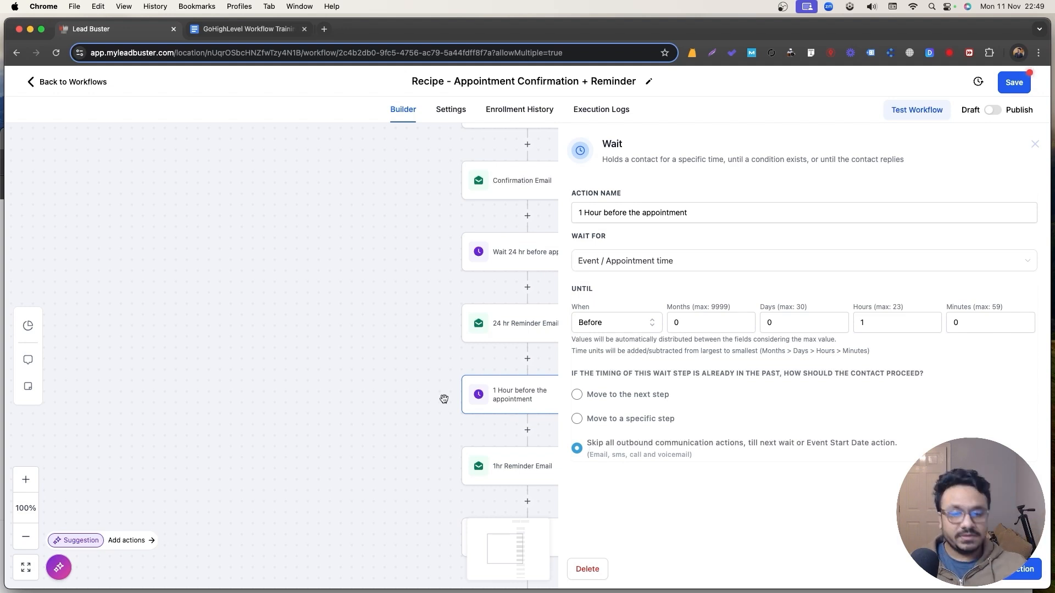
click(1008, 583)
Scroll through the whole reminder workflow to review its step sequence.
scroll(565, 429, down, 3)
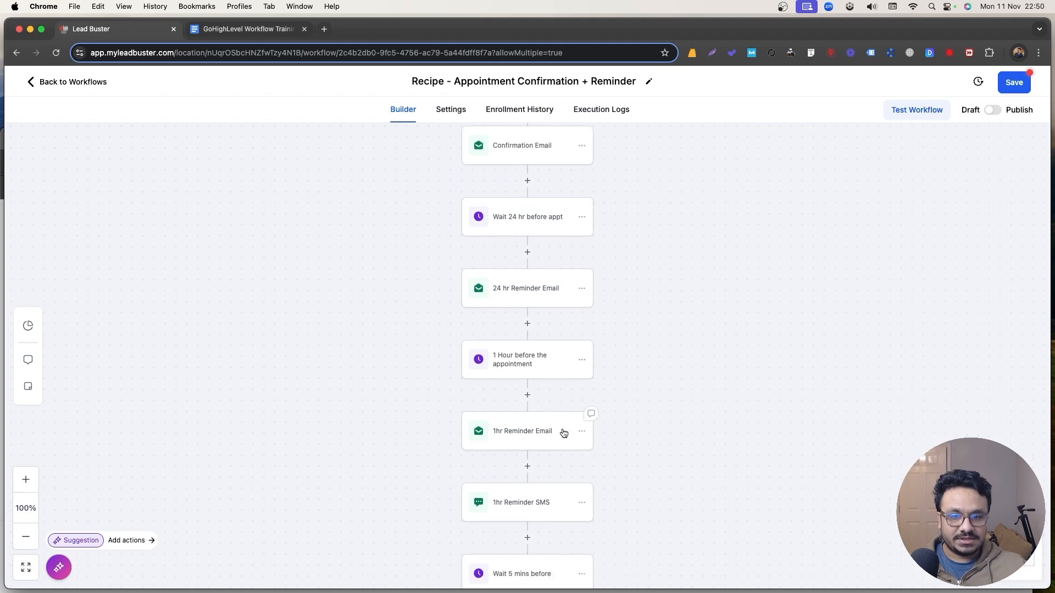
scroll(525, 538, down, 5)
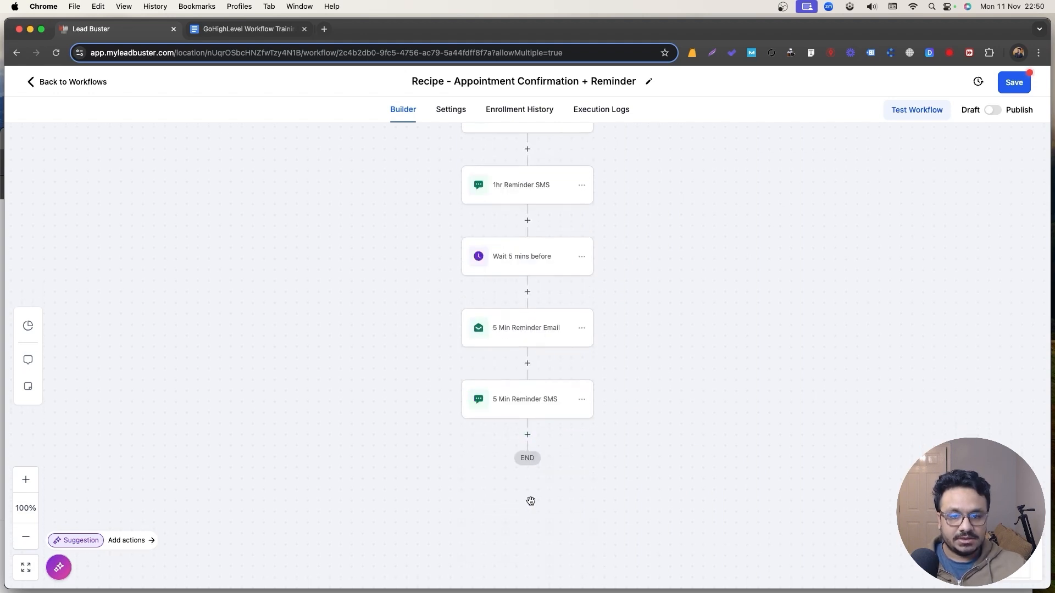
scroll(530, 499, up, 2)
scroll(477, 468, up, 4)
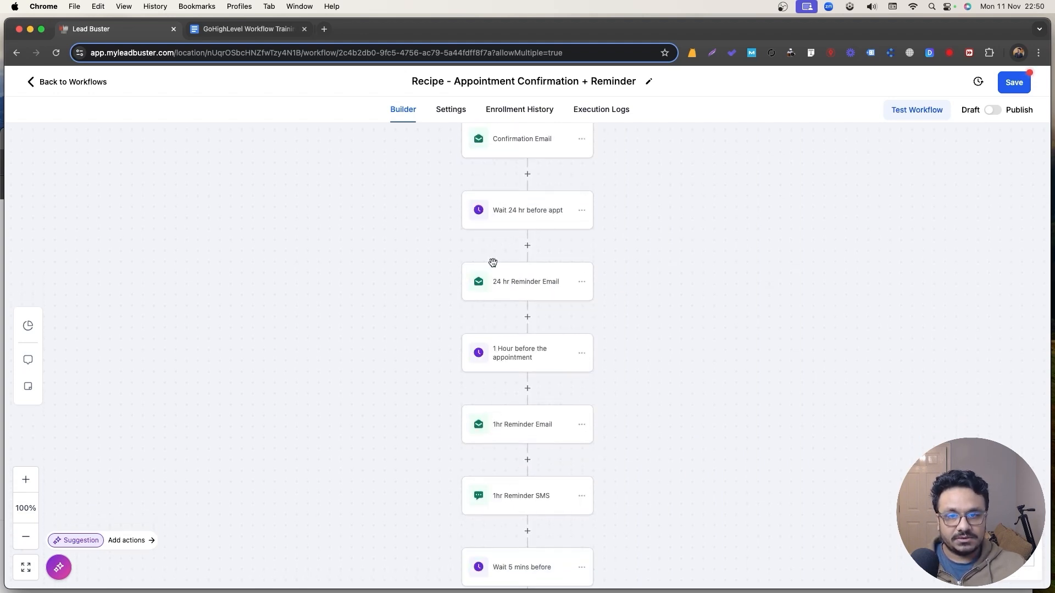
scroll(604, 447, down, 3)
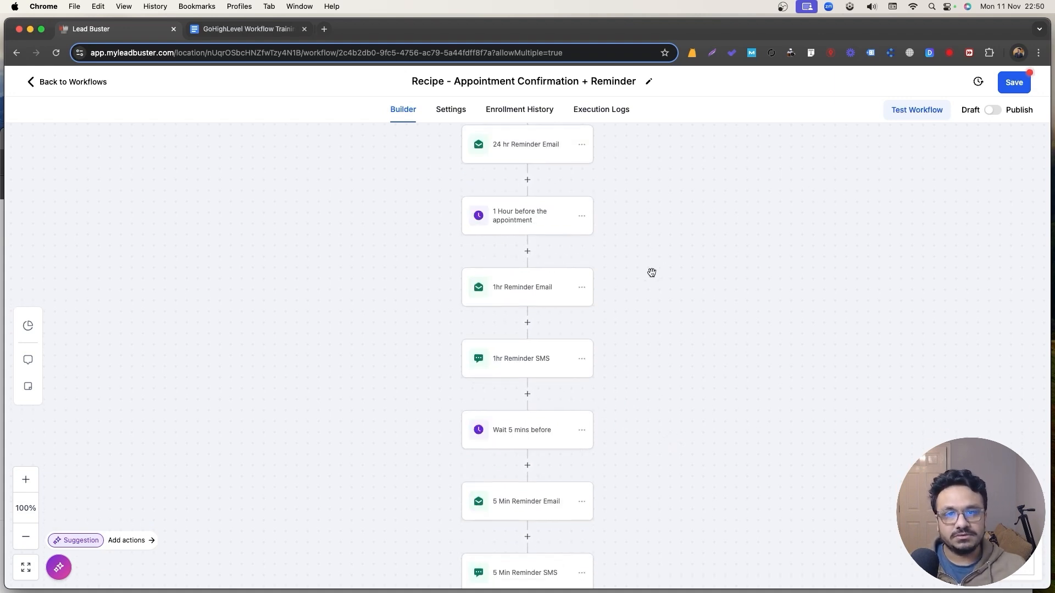
scroll(460, 132, up, 6)
scroll(475, 318, up, 4)
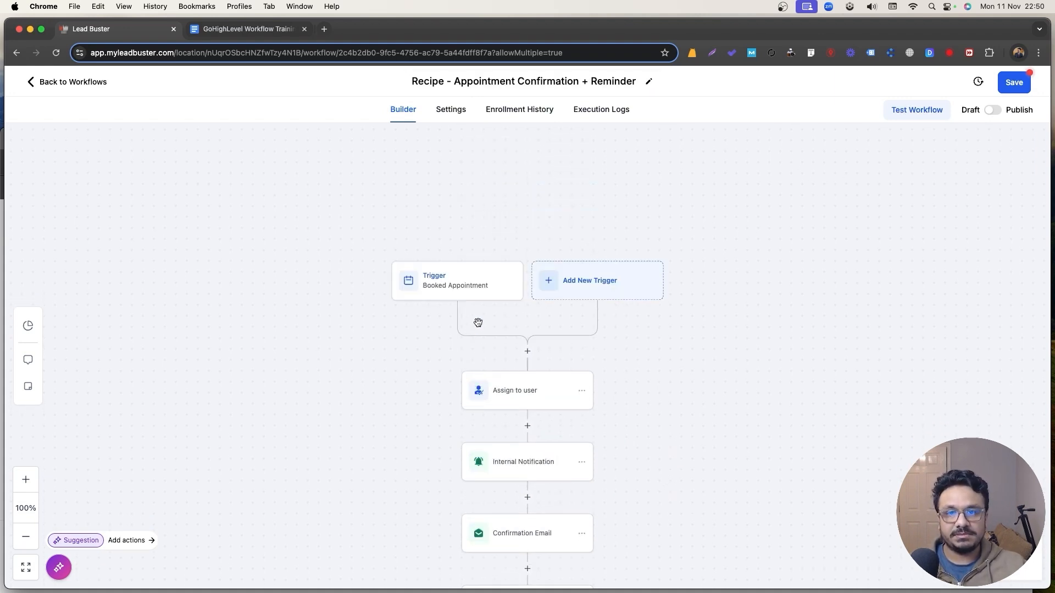
scroll(478, 322, down, 3)
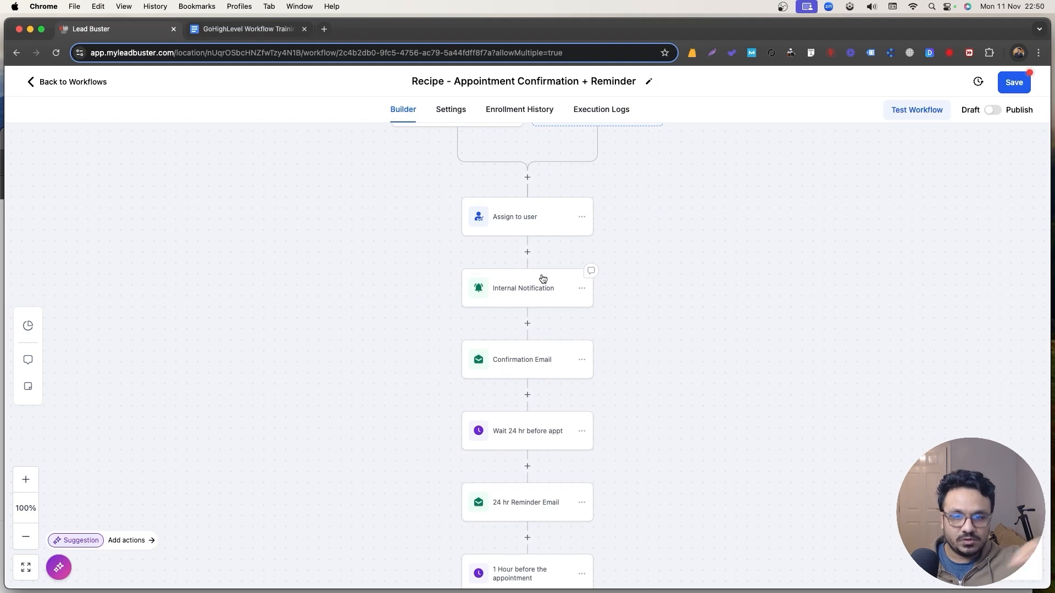
scroll(618, 255, down, 3)
scroll(565, 358, down, 2)
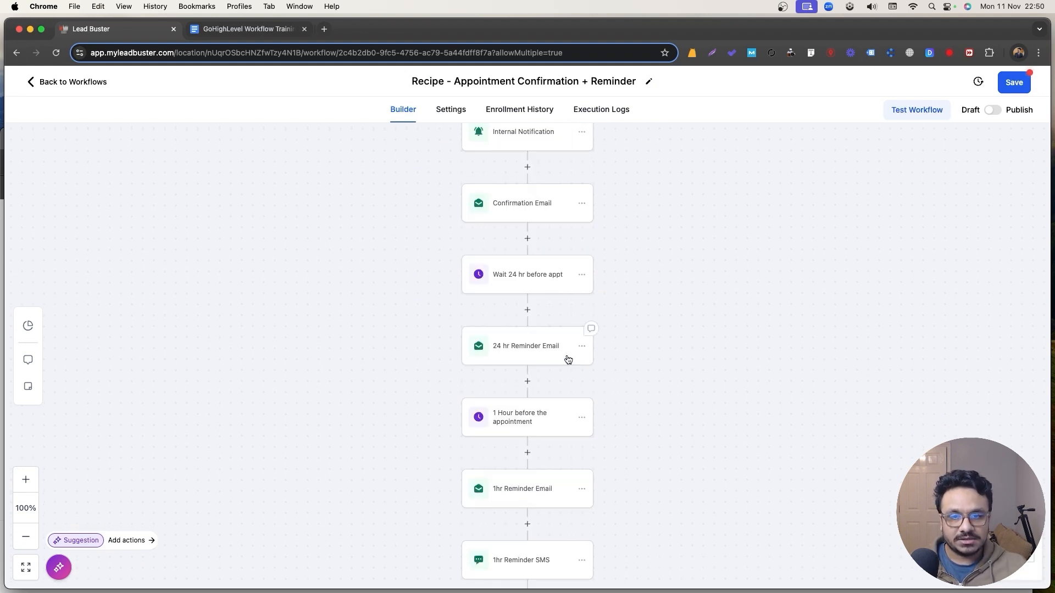
scroll(554, 383, down, 3)
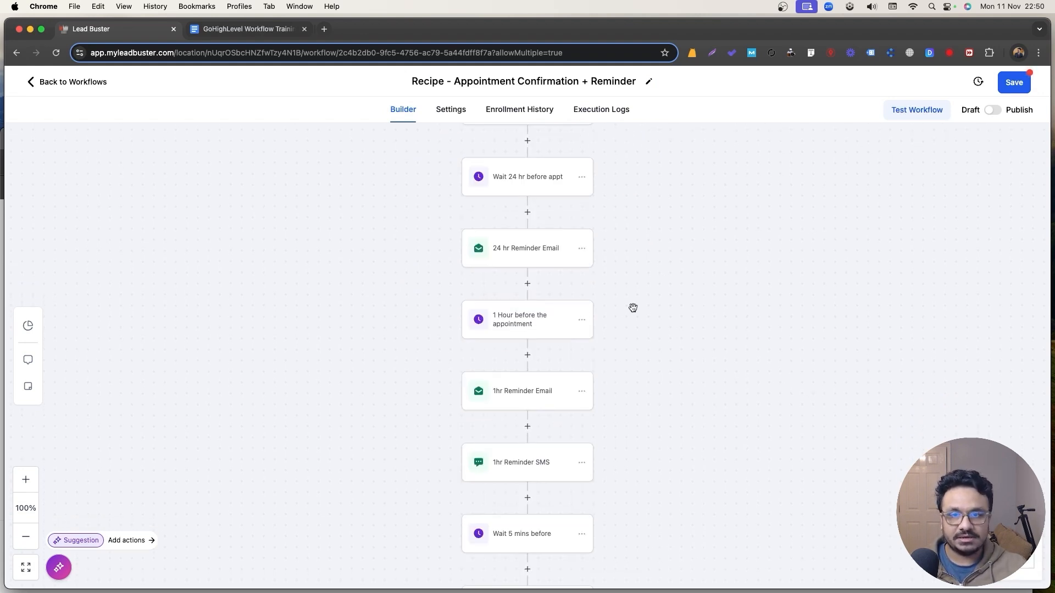
scroll(608, 306, up, 6)
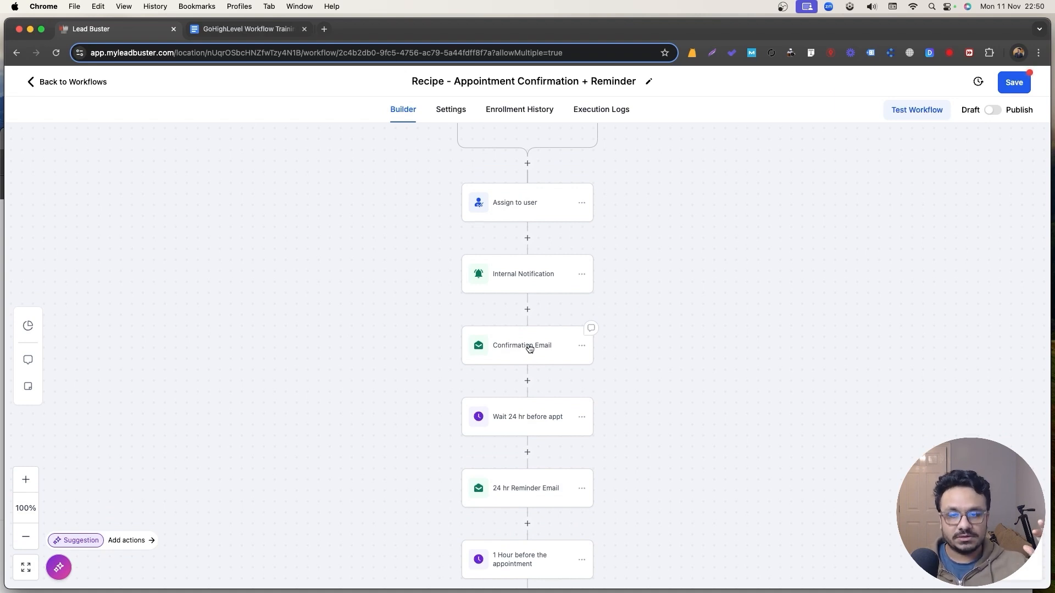
scroll(529, 348, down, 2)
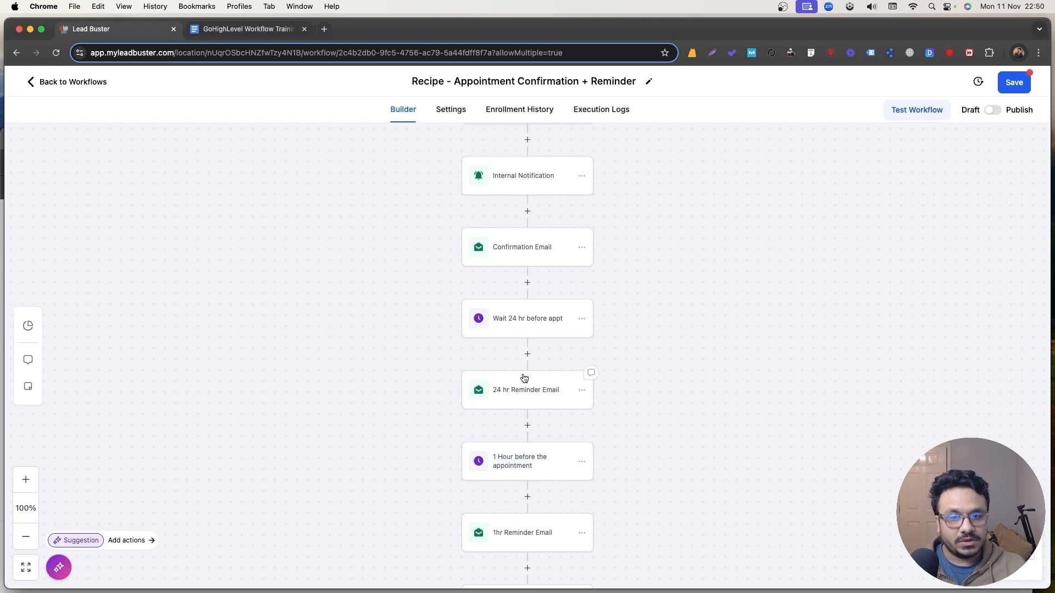
Copy the Internal Notification step and paste it below 24 hr Reminder Email.
click(581, 176)
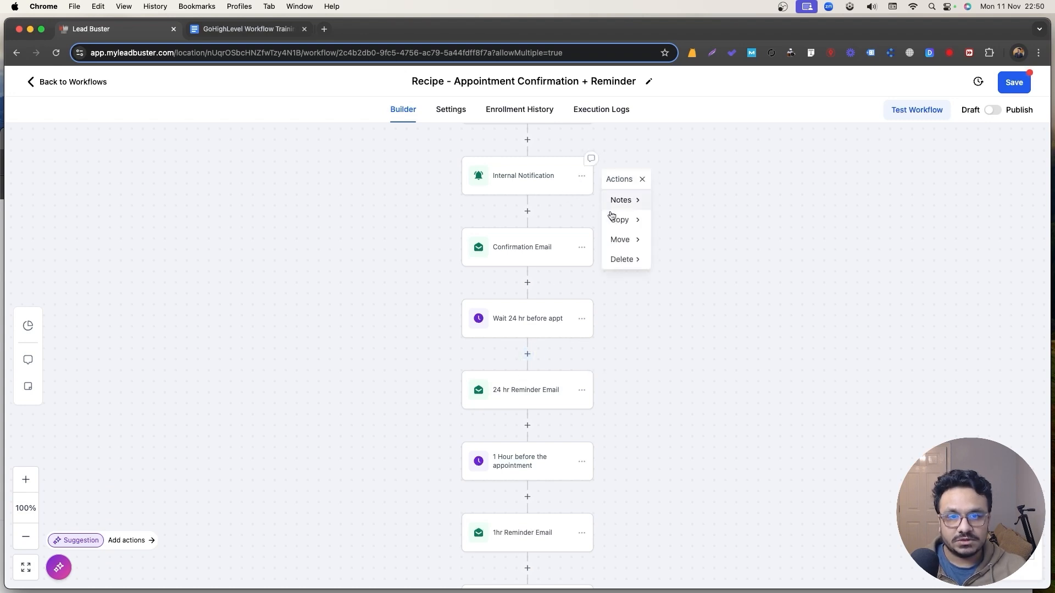
mouse_move(613, 218)
click(667, 219)
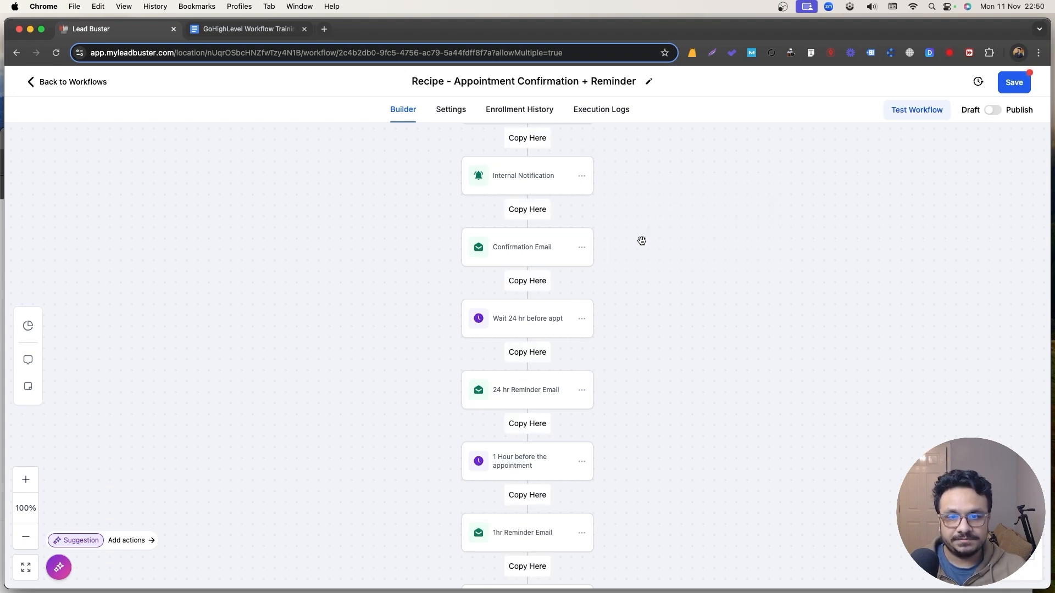
click(525, 425)
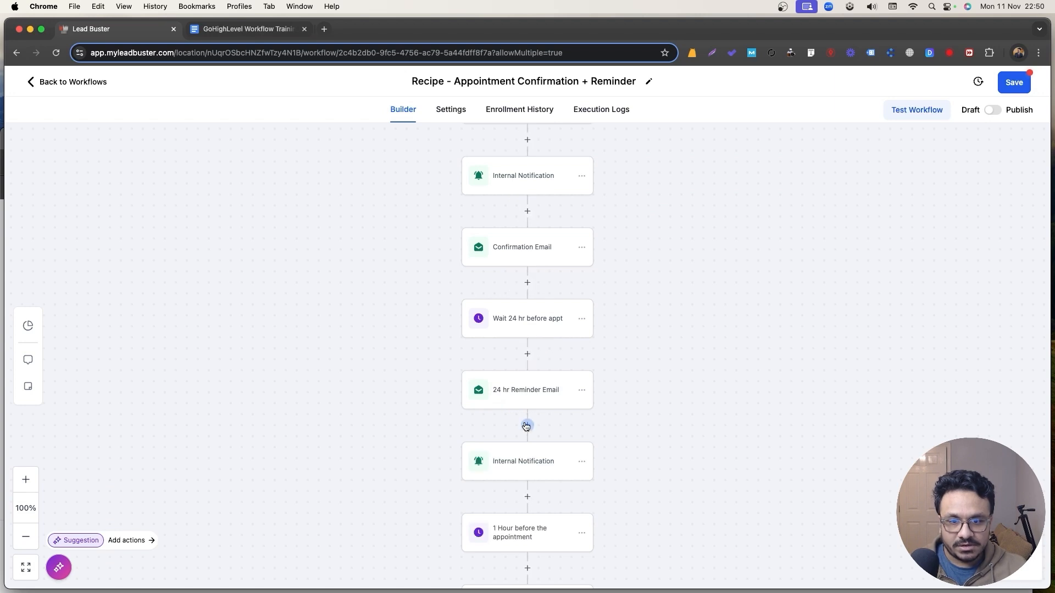
Rename the copy to 'Notification Reminder', change its message to 'You have a call tomorrow with', and save it.
click(519, 462)
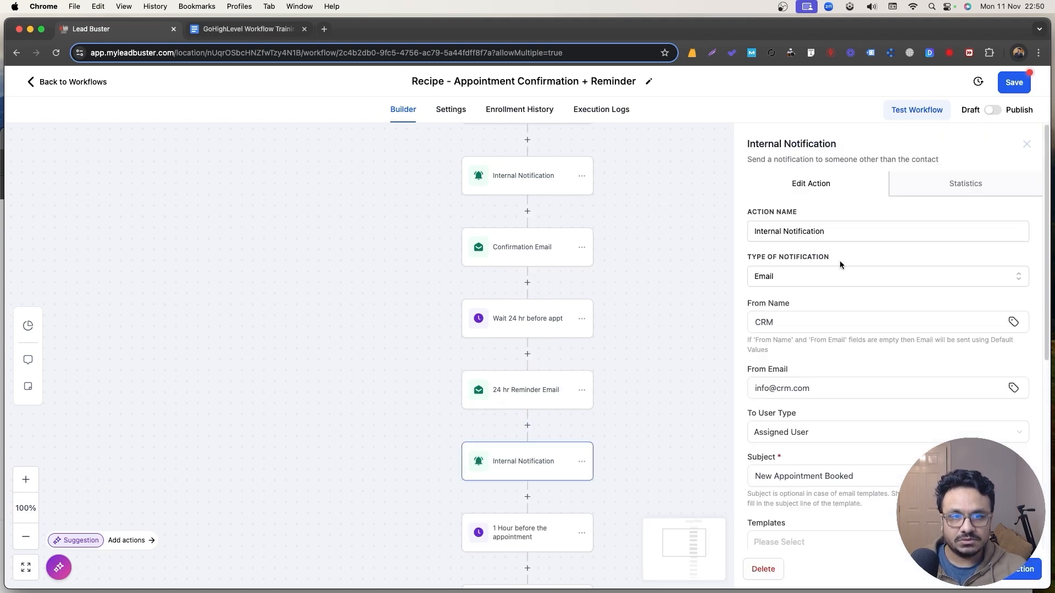
triple_click(826, 234)
text(Notific)
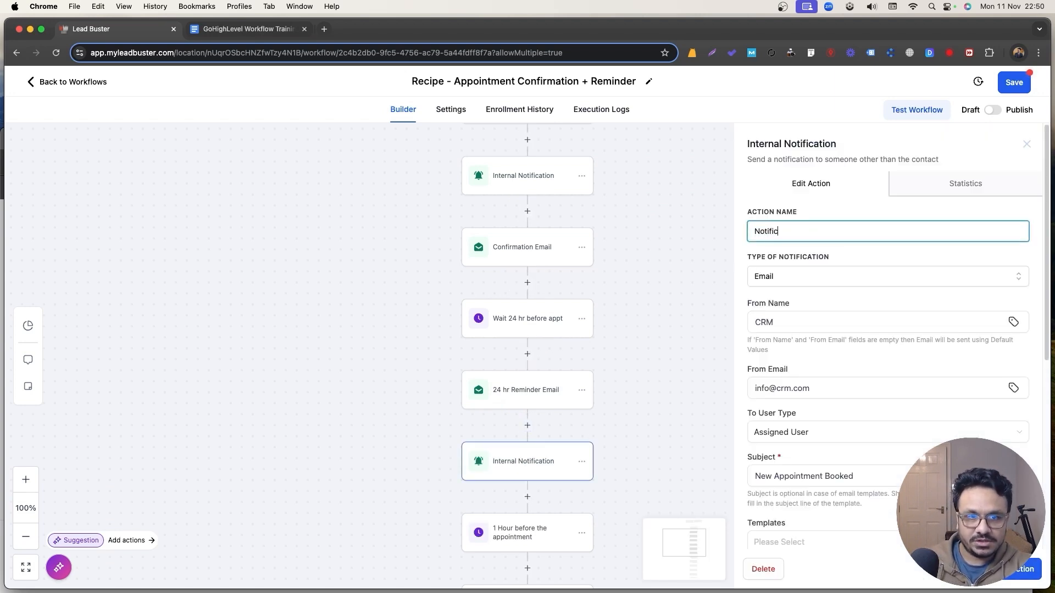
text(ation Reminder)
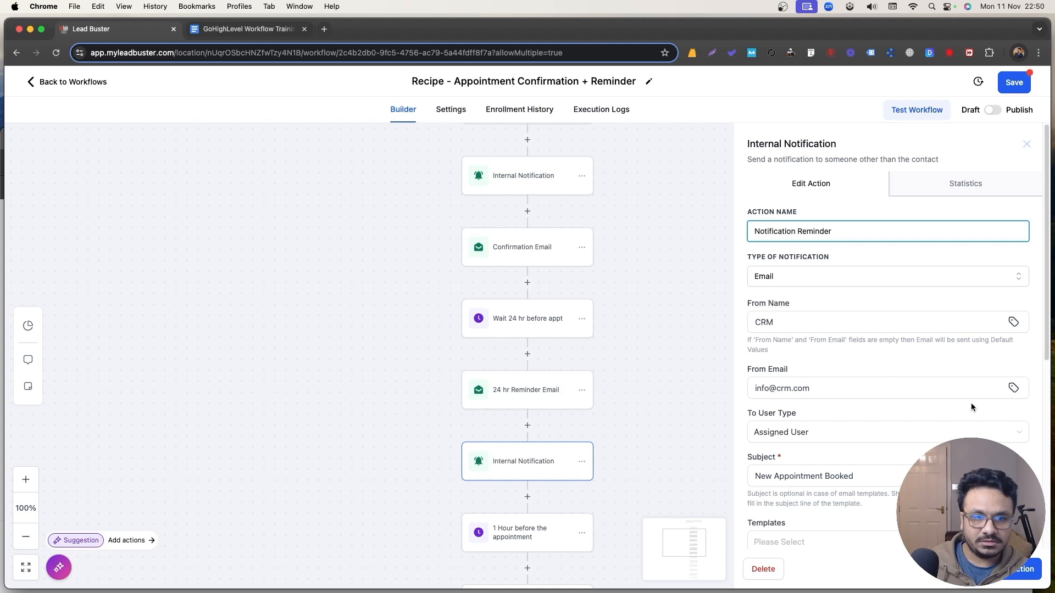
scroll(819, 407, down, 6)
drag(853, 354, 746, 352)
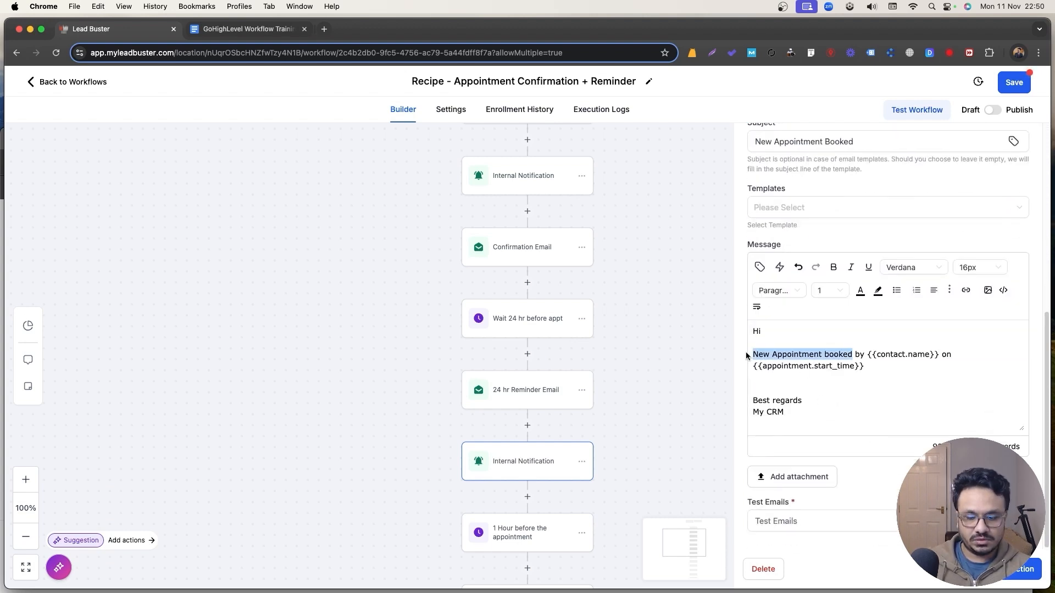
text(You have a ca)
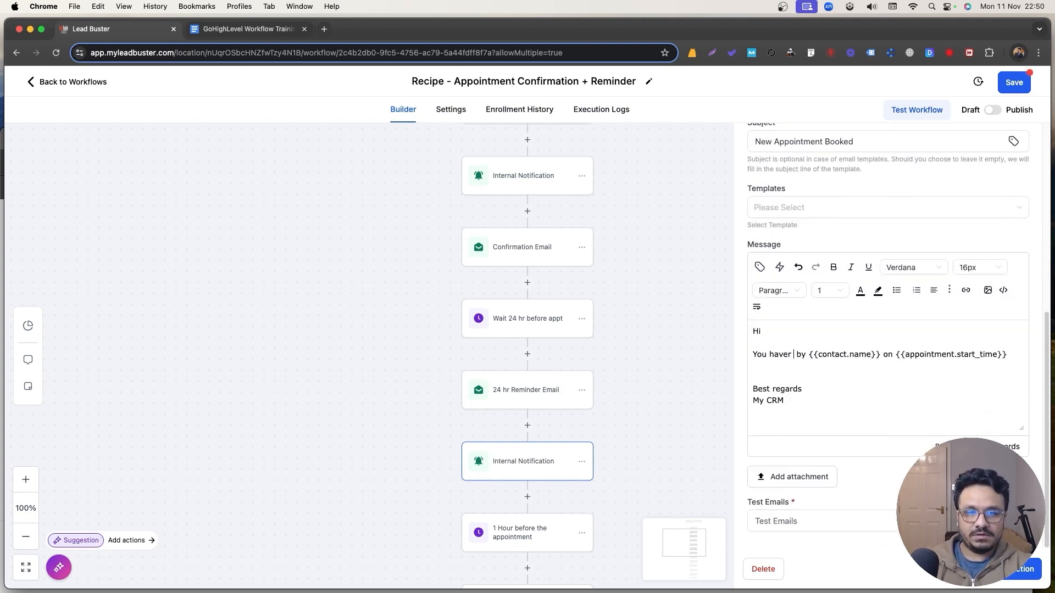
text(ll tomorrow)
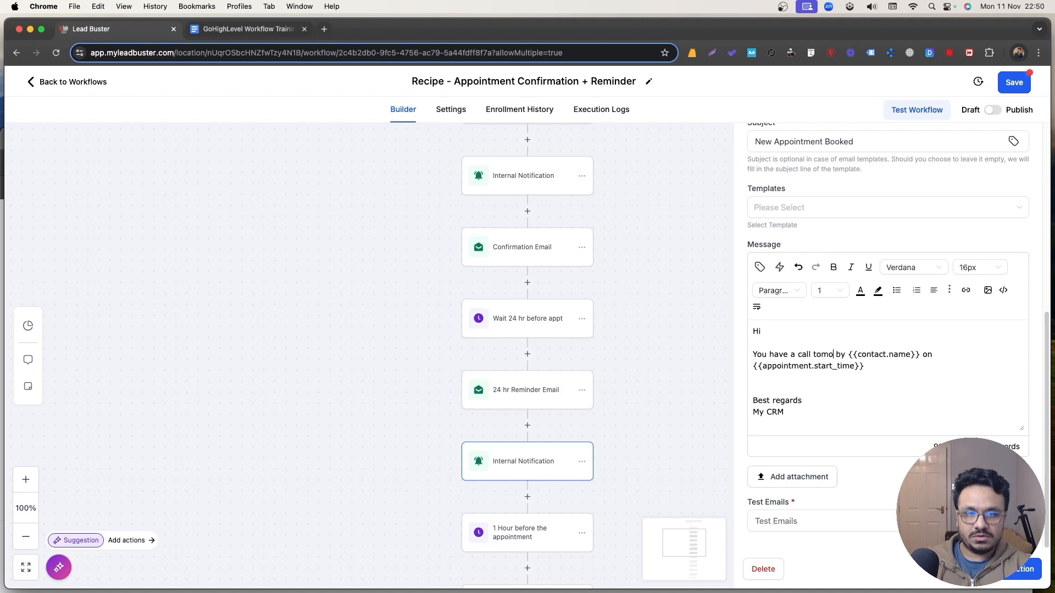
key(Delete)
key(Delete)
key(Delete)
text(with)
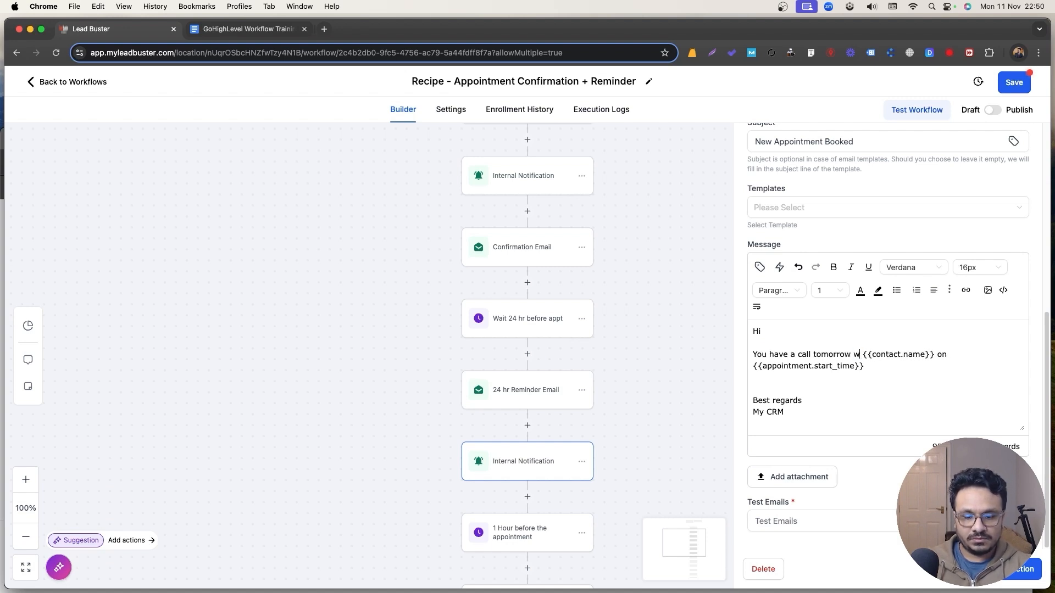
click(1016, 569)
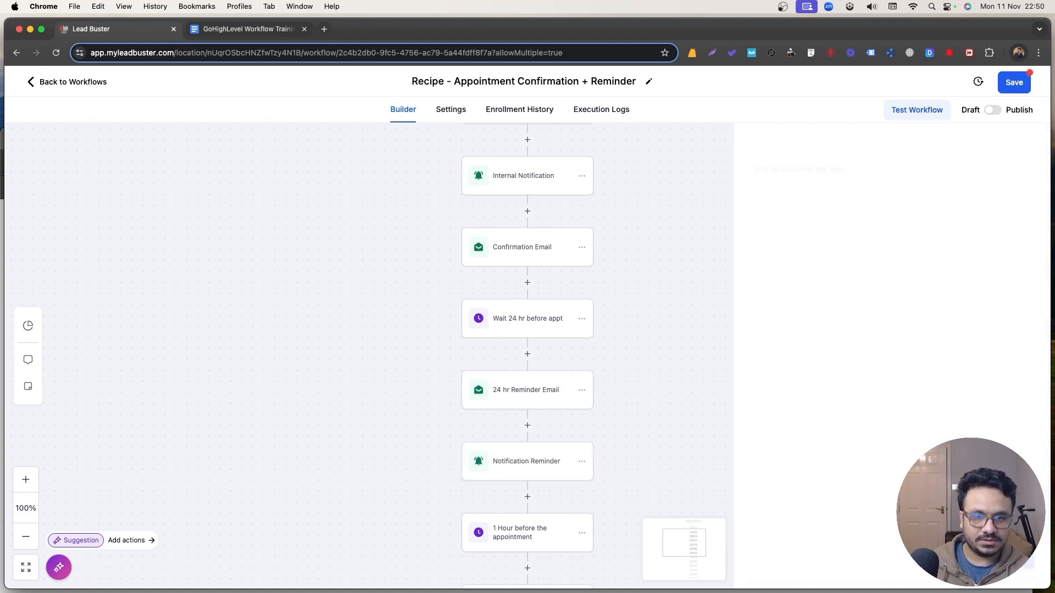
Publish the workflow and save it.
scroll(503, 461, down, 5)
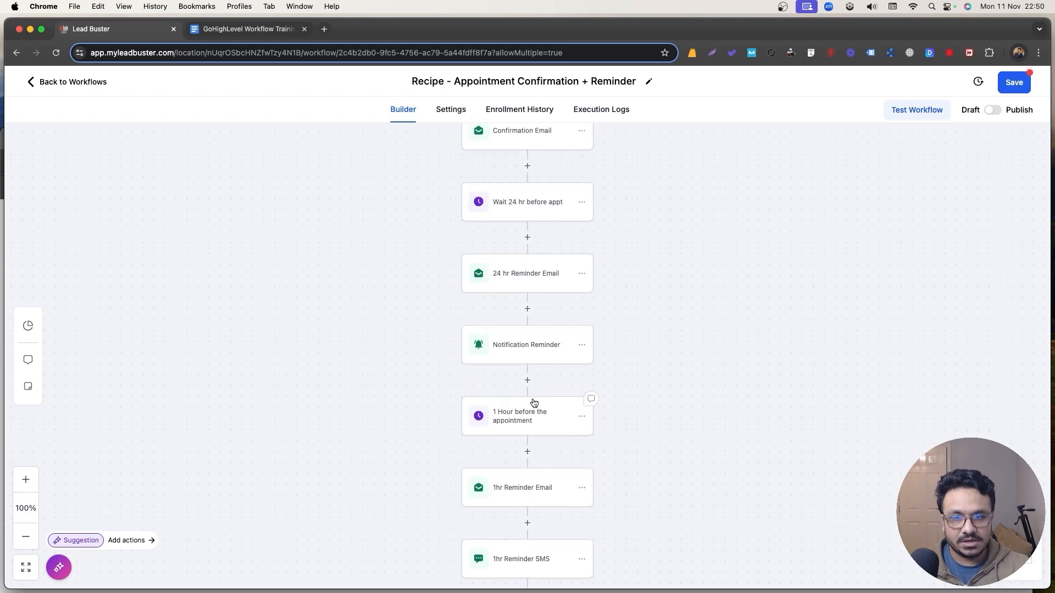
scroll(516, 502, down, 5)
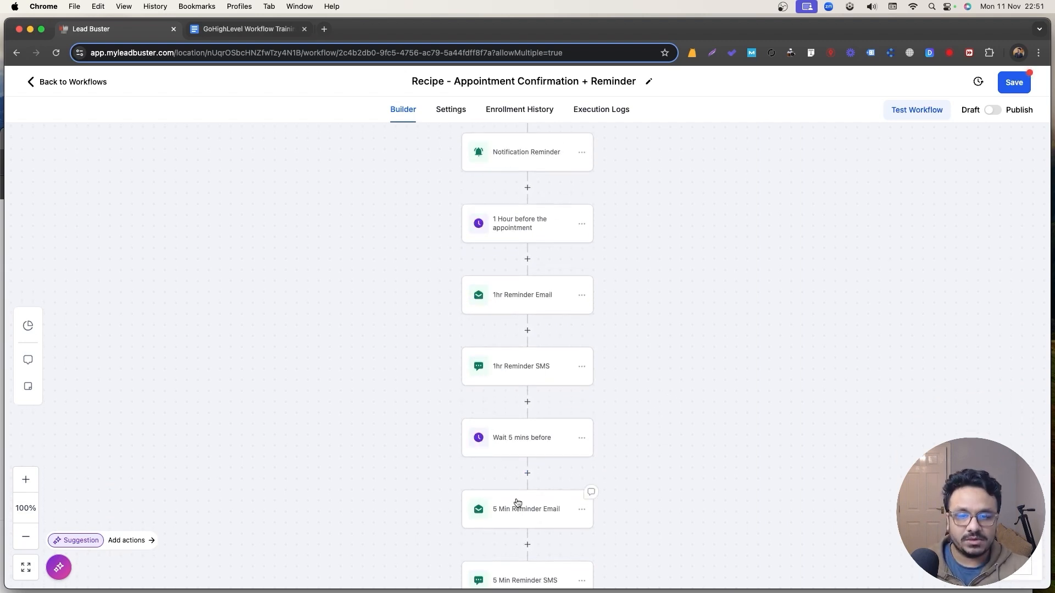
click(992, 111)
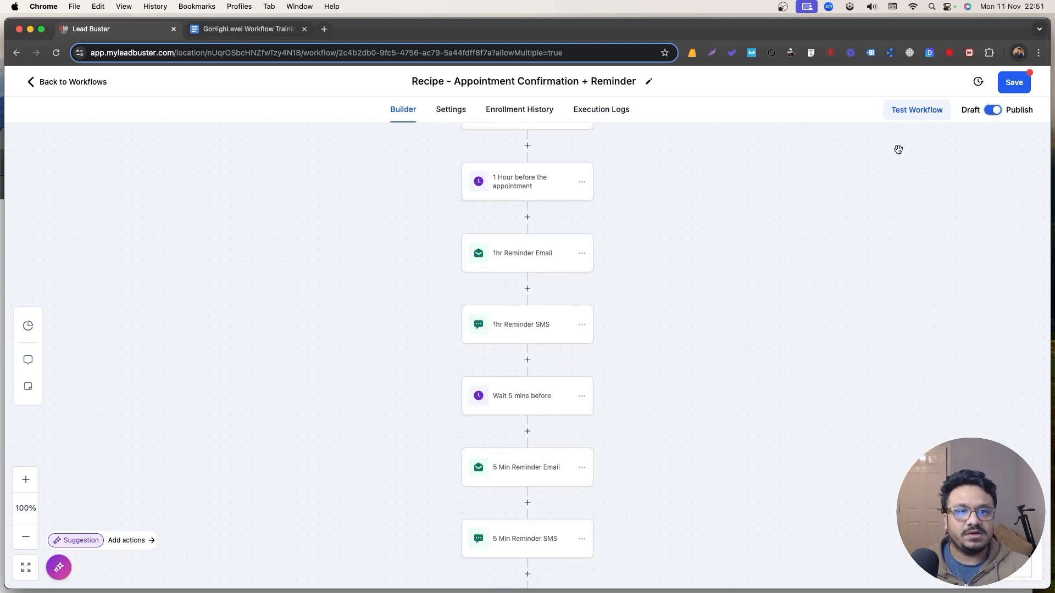
click(1012, 83)
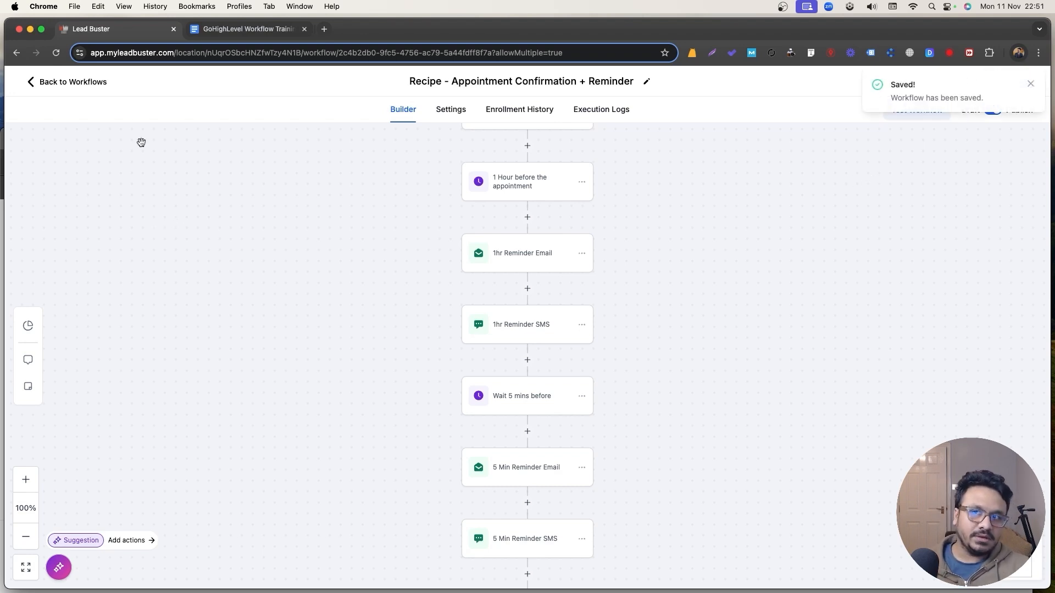
click(217, 33)
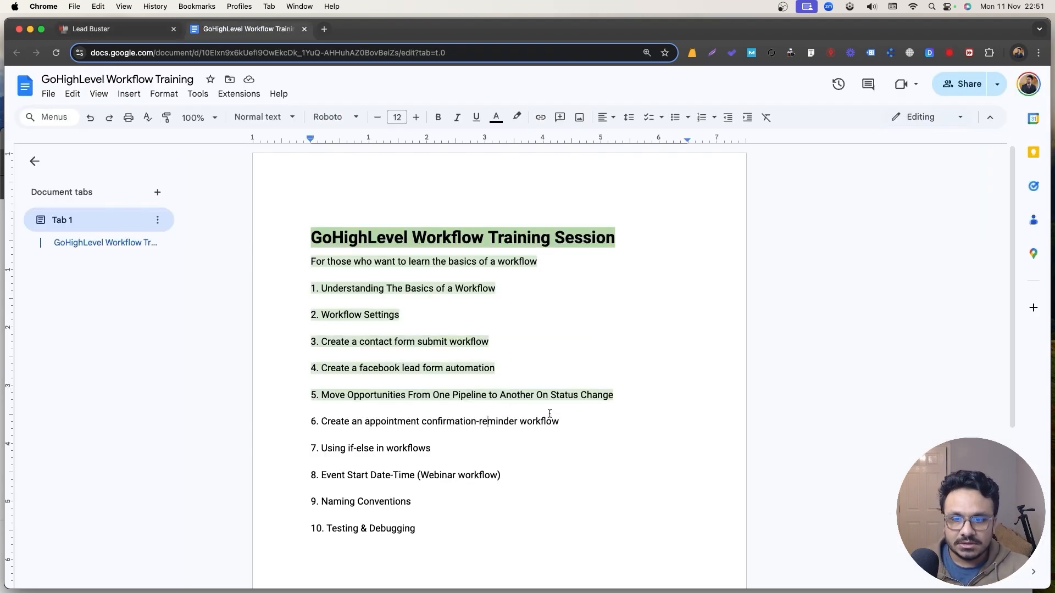
Highlight outline item 6 in light green.
drag(569, 419, 305, 421)
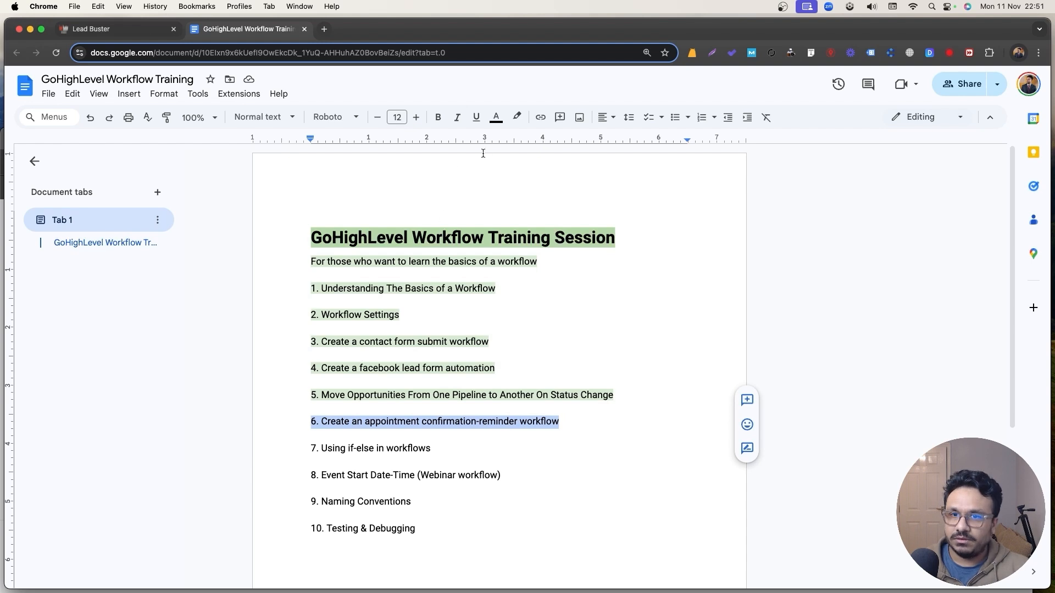
click(517, 117)
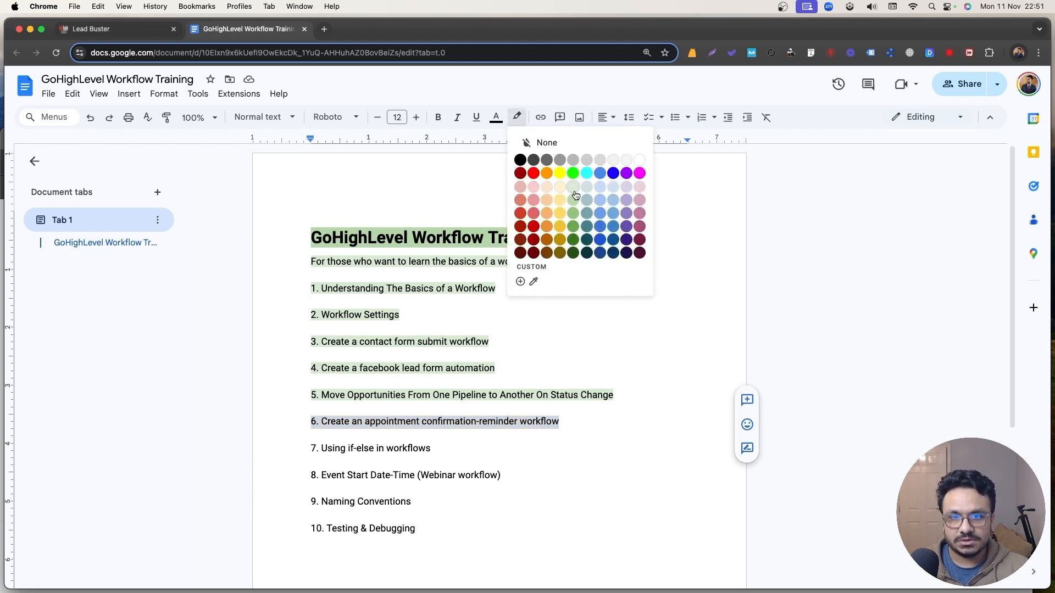
click(575, 195)
click(479, 328)
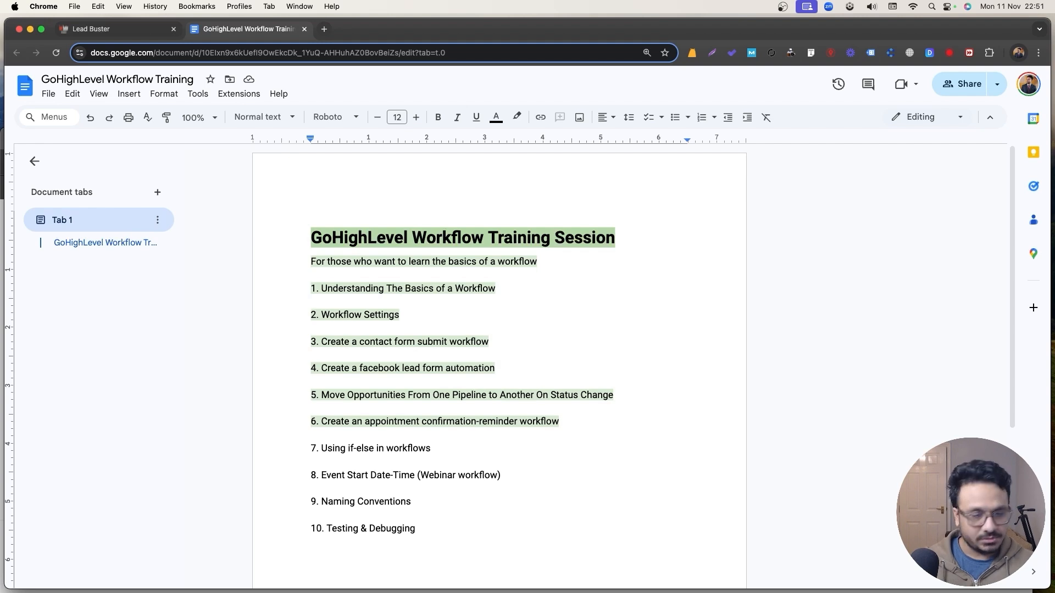
Return to the Lead Buster workflows list.
click(315, 445)
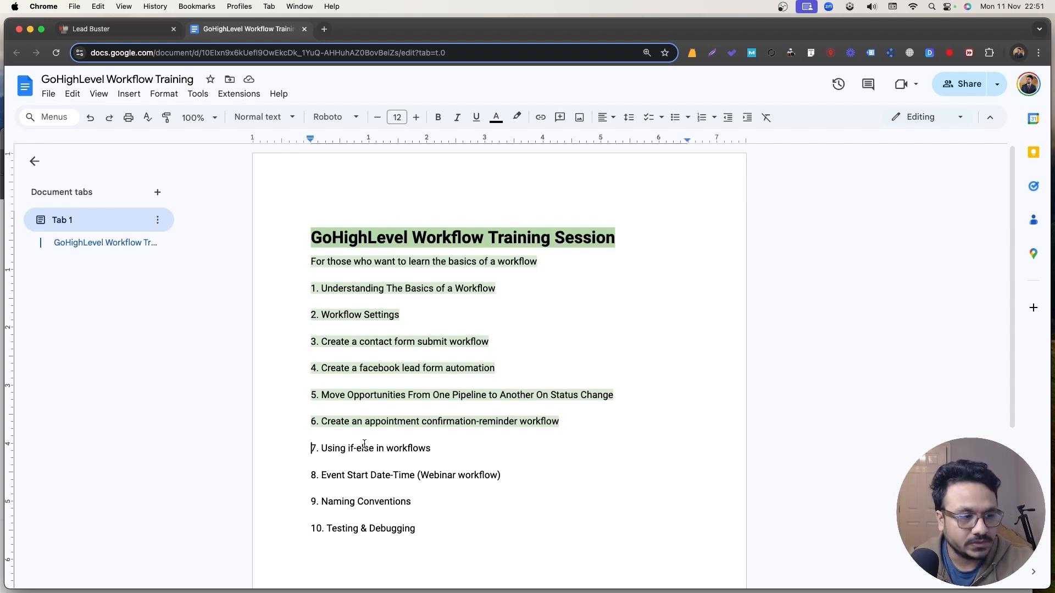
key(super+1)
click(73, 84)
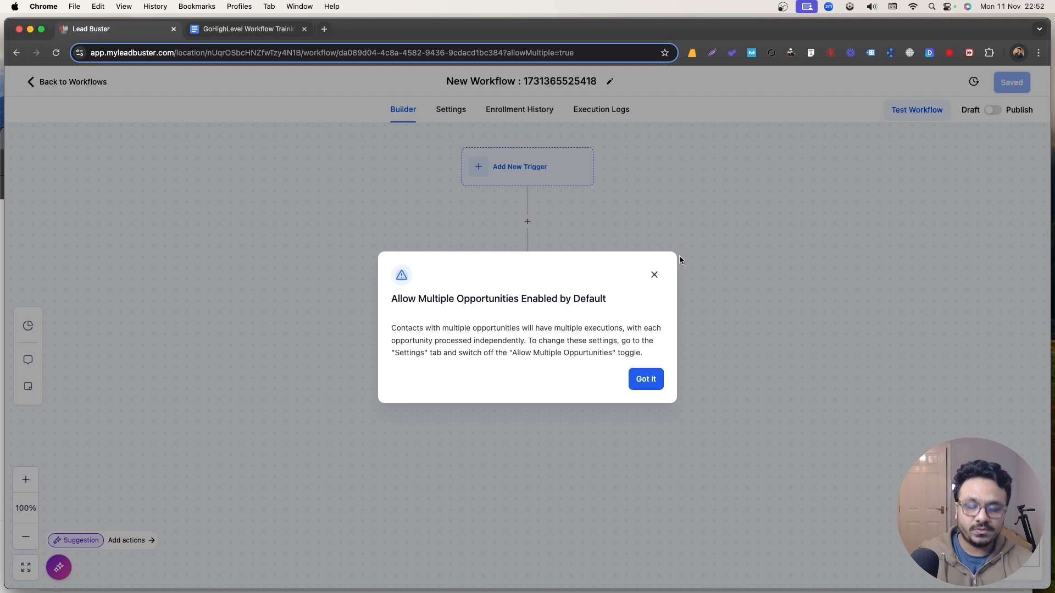
Dismiss the Allow Multiple Opportunities notice with Got it.
click(679, 256)
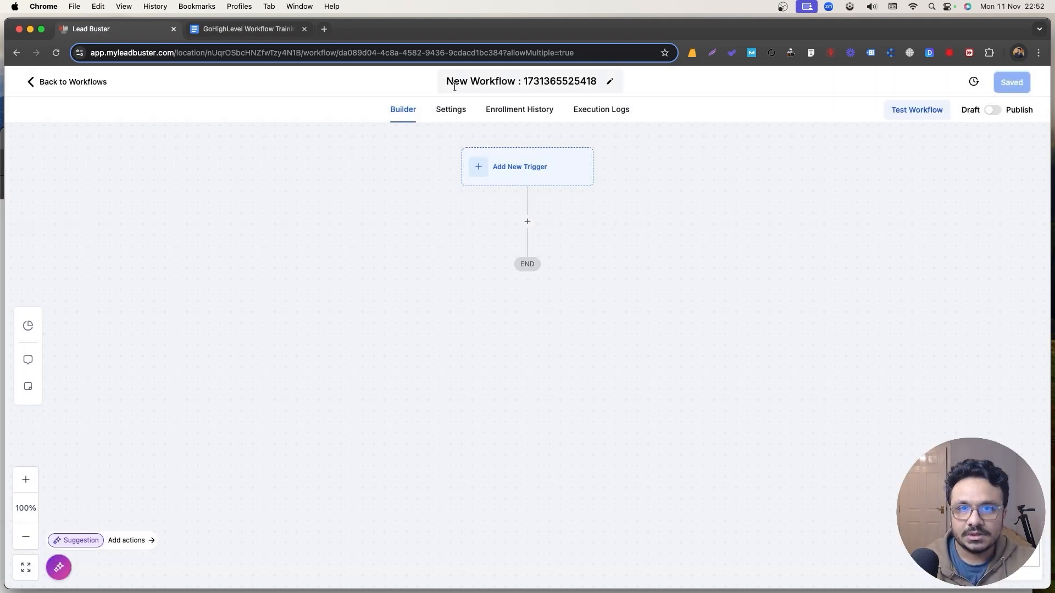
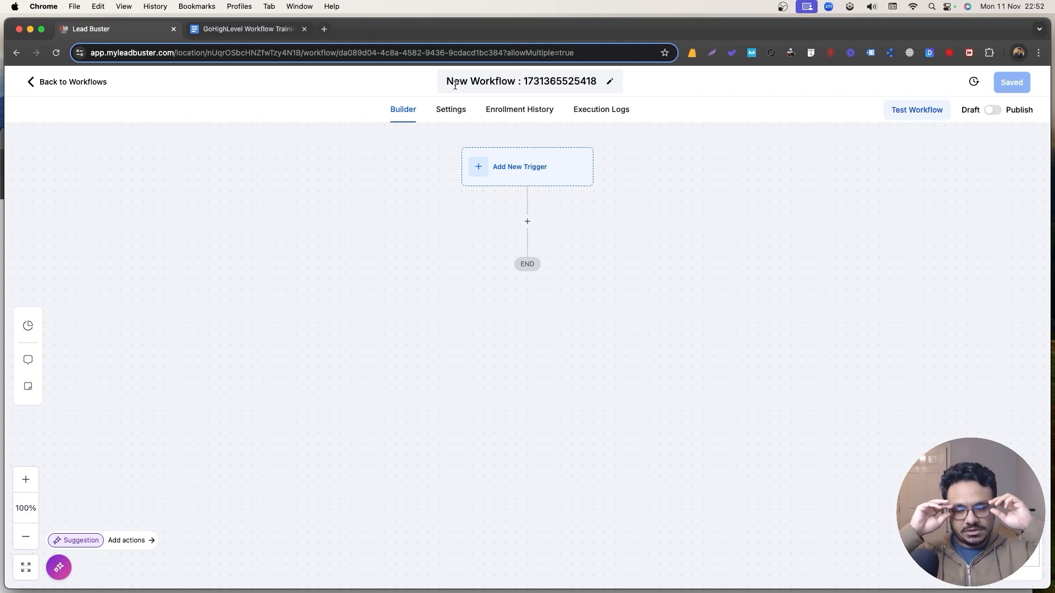
Rename the workflow to '4. Follow Up Sequence'.
click(454, 85)
key(super+a)
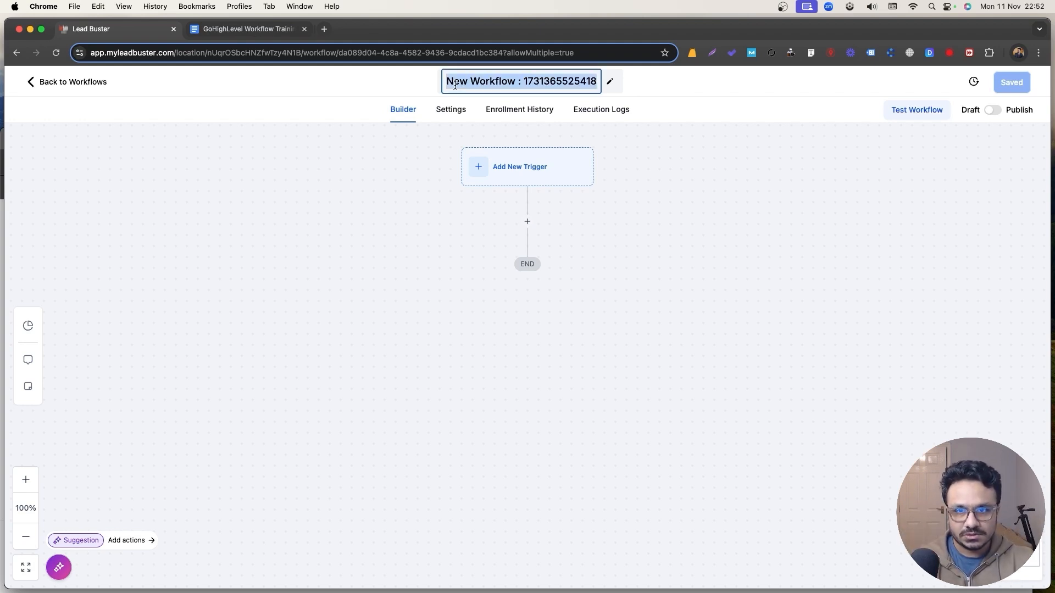
key(BackSpace)
text(4. Follow Up )
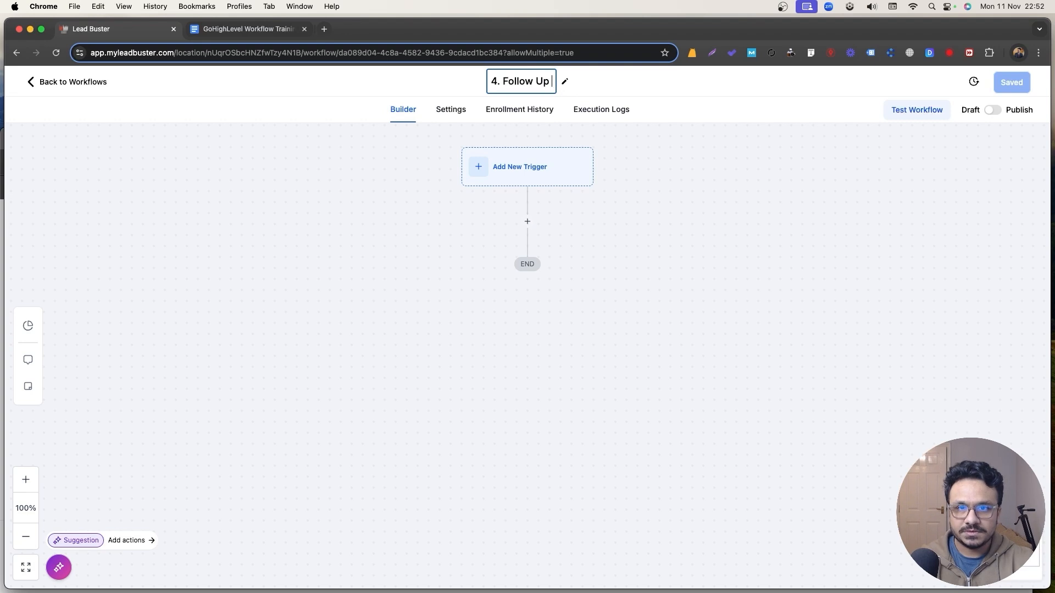
text(Sequence)
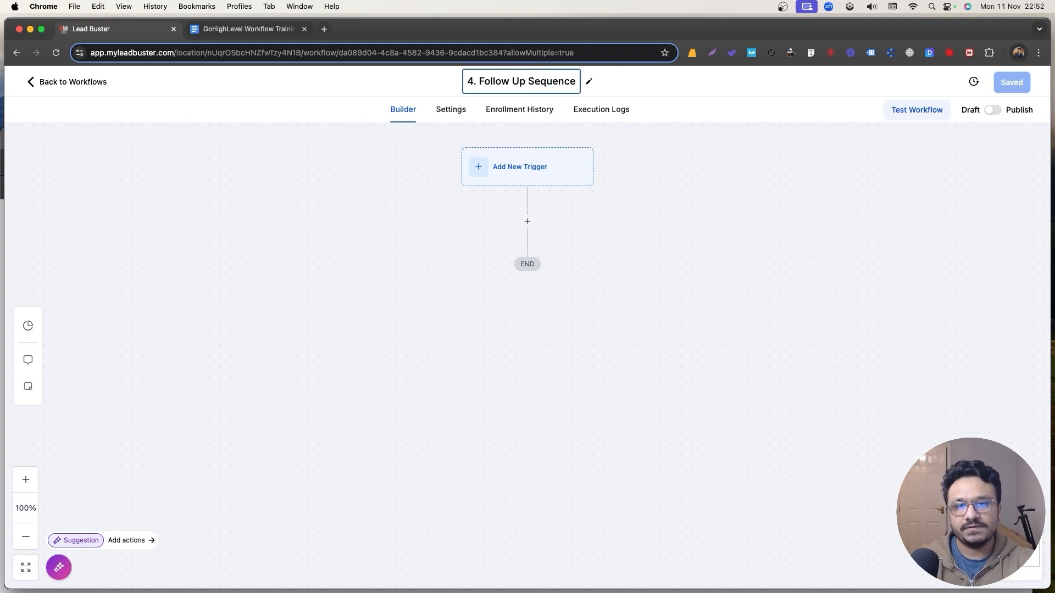
key(Return)
Add a Form Submitted trigger filtered to the form Contact Form.
click(489, 176)
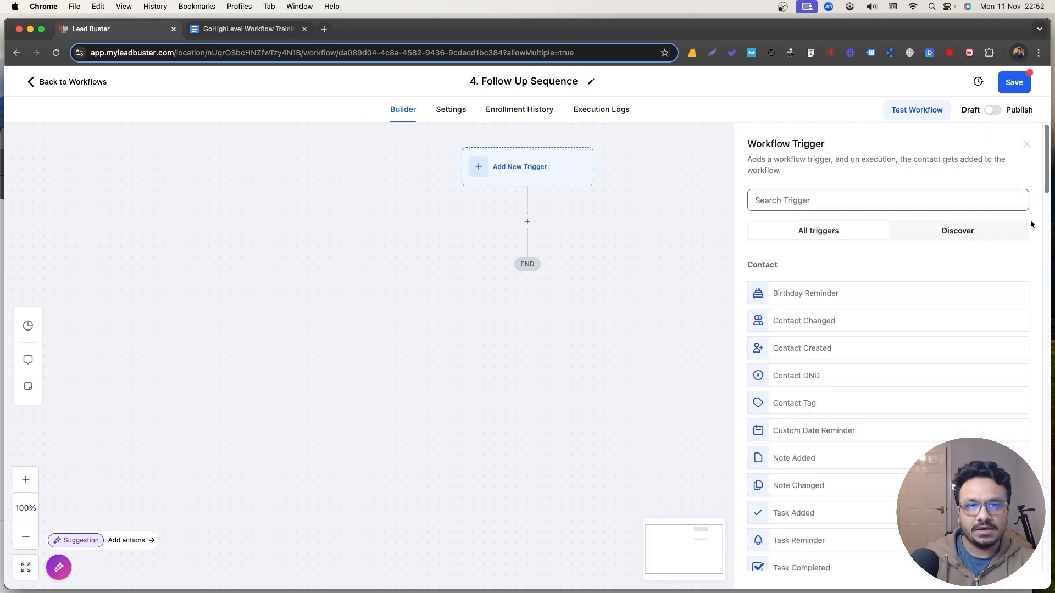
text(form)
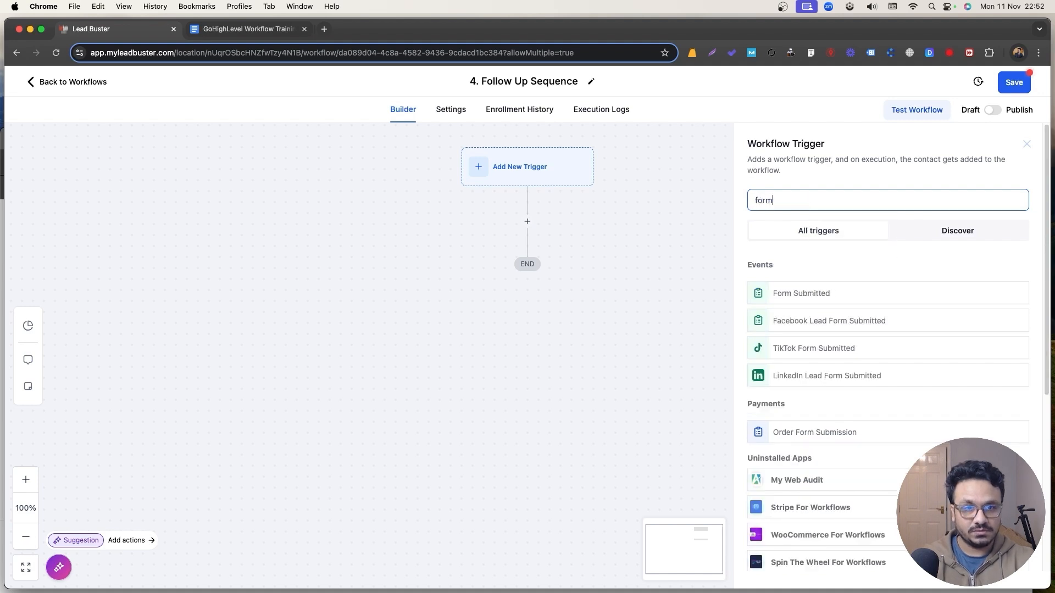
click(805, 291)
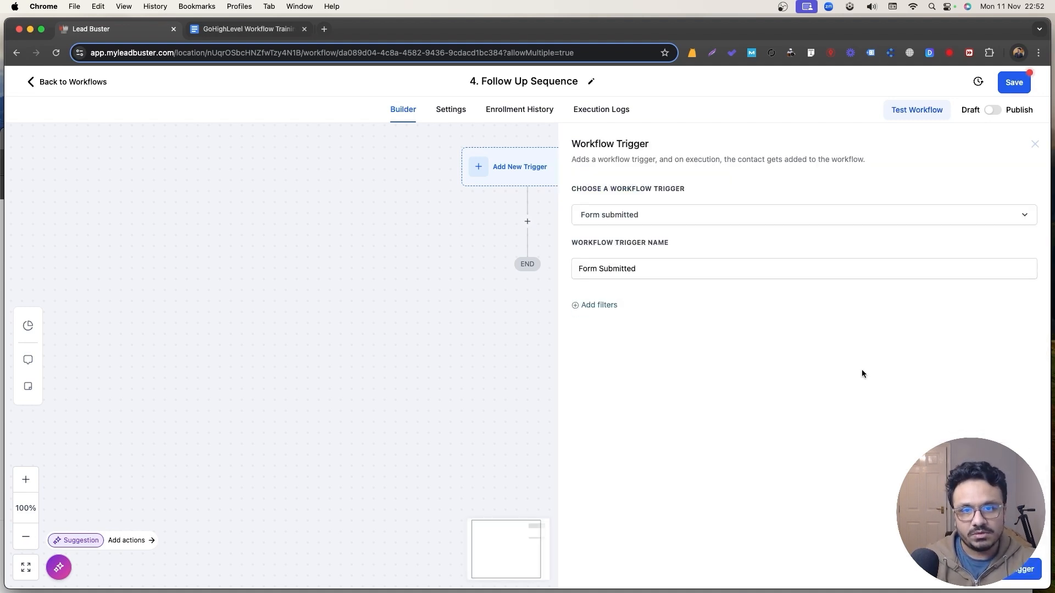
click(599, 306)
click(605, 319)
click(629, 394)
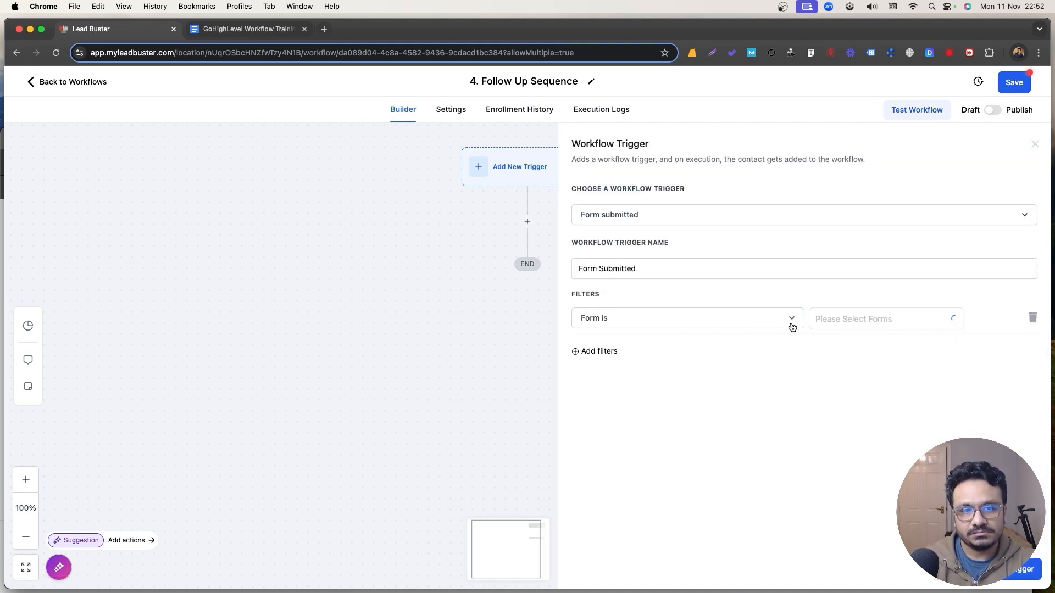
click(824, 320)
click(831, 344)
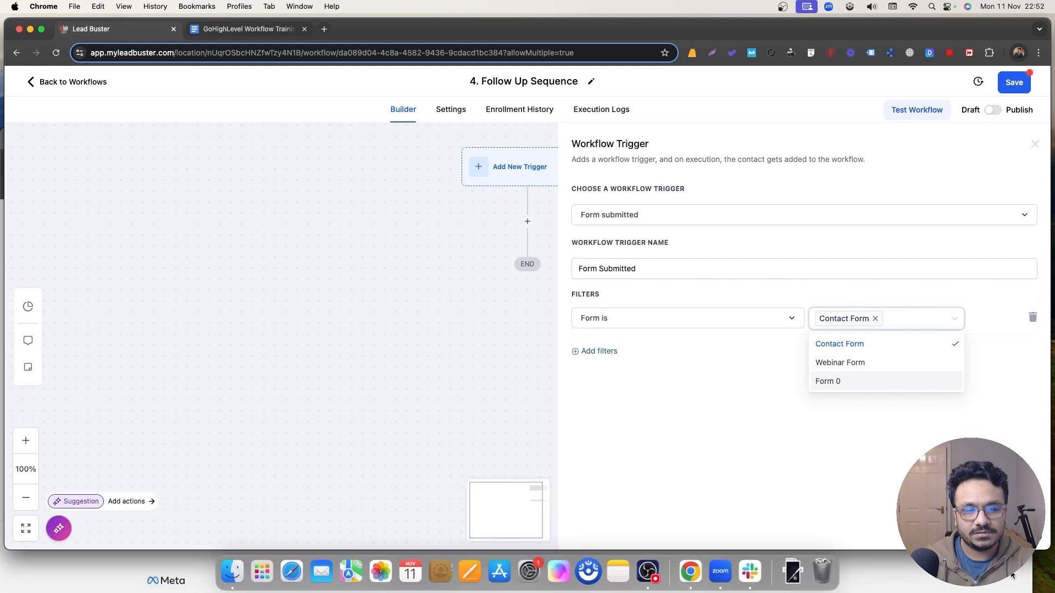
Name the trigger 'Contact Form Submitted' and save it.
click(657, 262)
key(super+Left)
text(Contact)
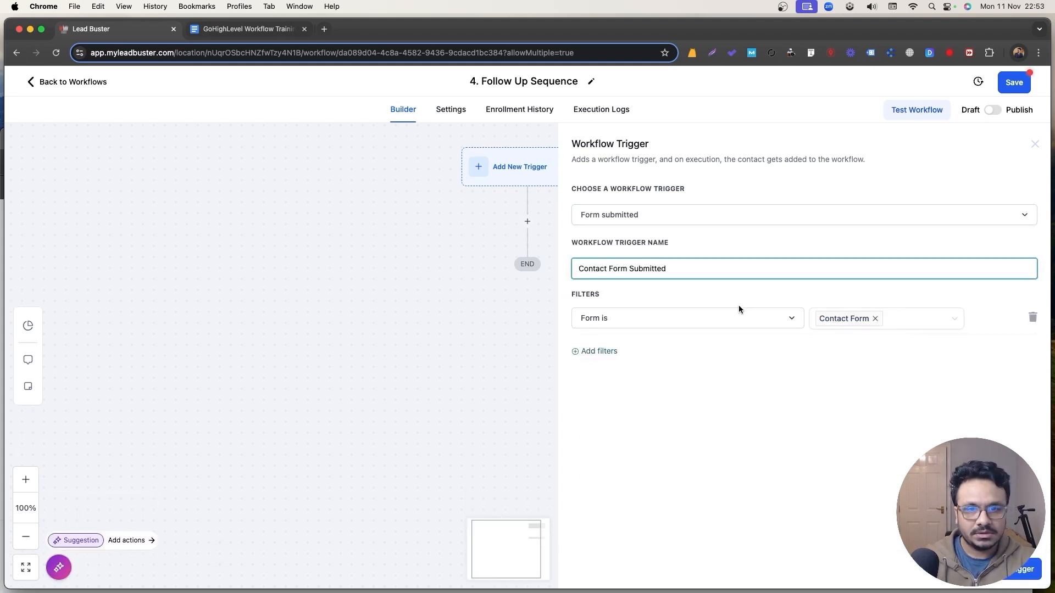
click(743, 365)
click(1019, 569)
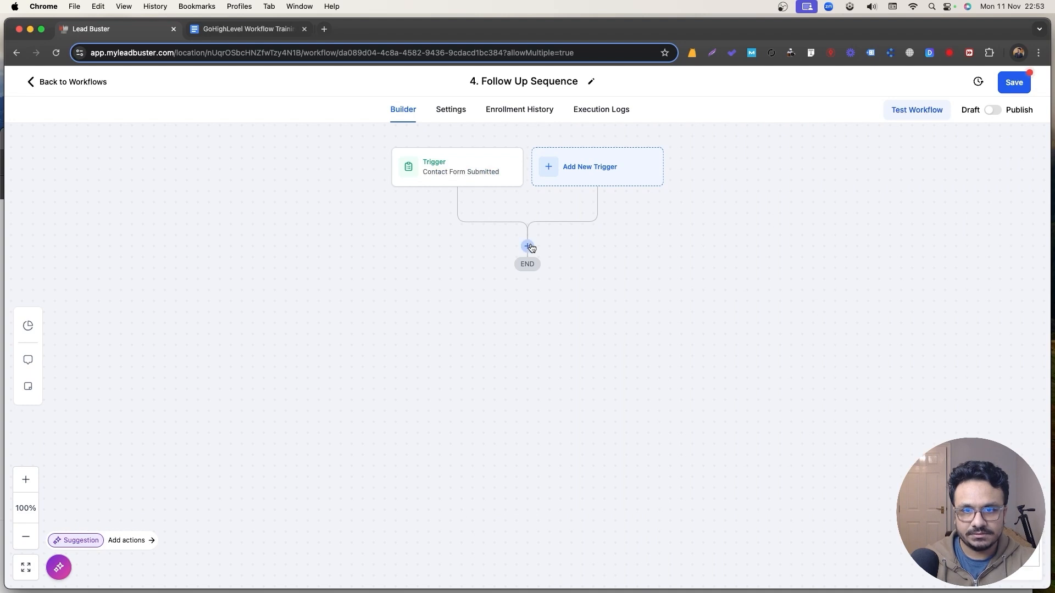
Add a Send Email action after the trigger with subject 'Did you have any questions?'.
click(528, 247)
text(email)
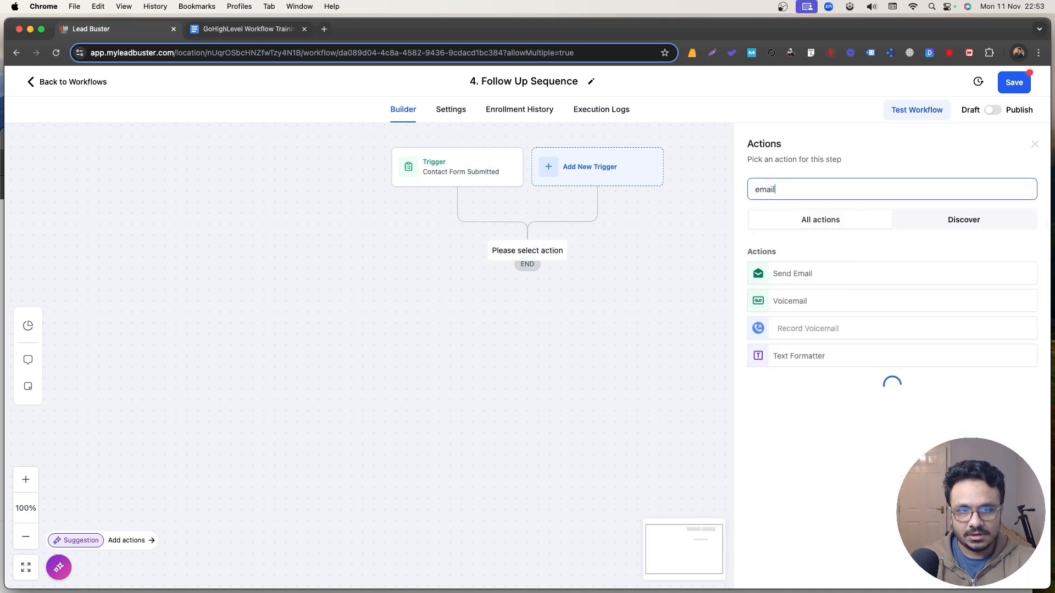
click(777, 273)
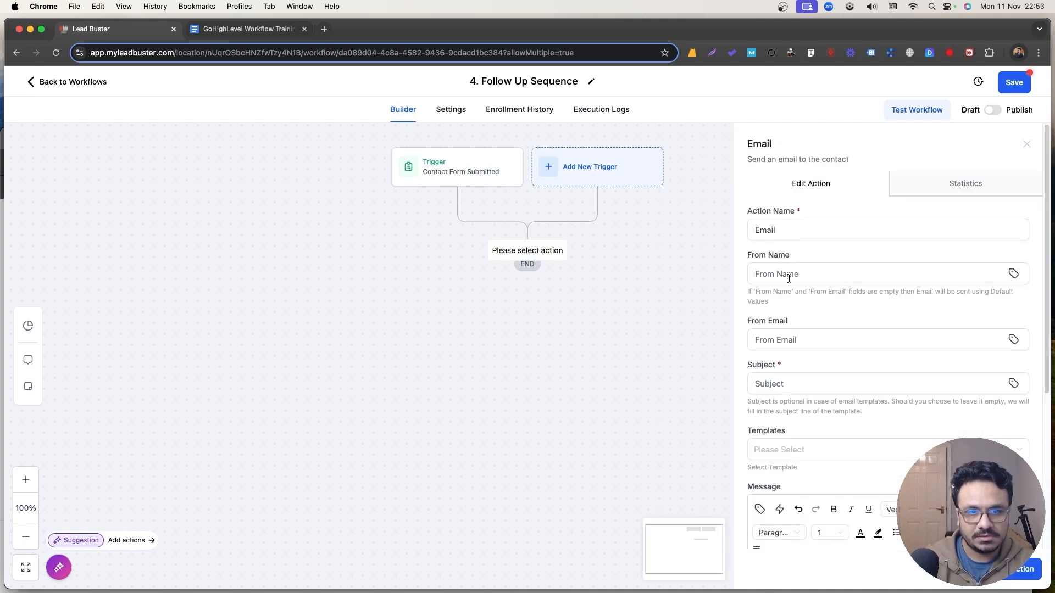
click(796, 383)
text(Did you have any q)
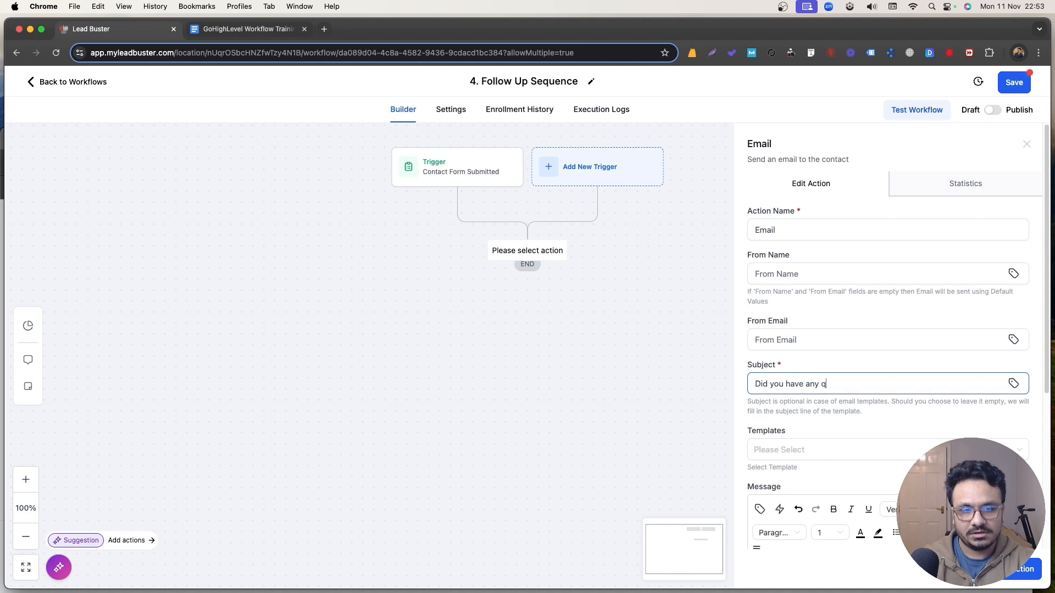
text(uestions?)
Write the body 'Hi {First Name}, Did you have any questions about our service?' and save.
scroll(845, 389, down, 5)
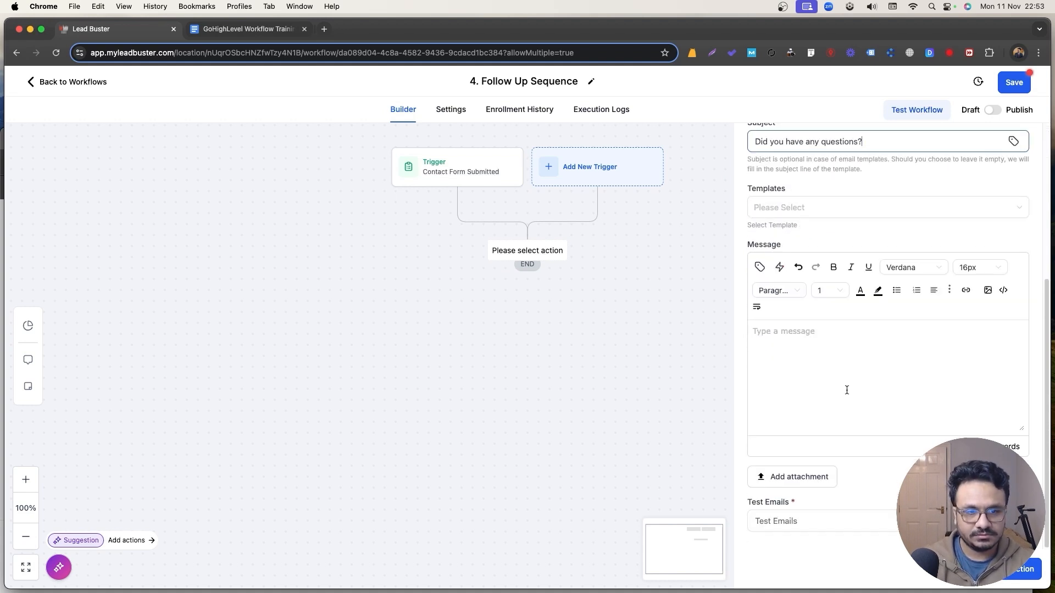
click(845, 388)
text(Hi)
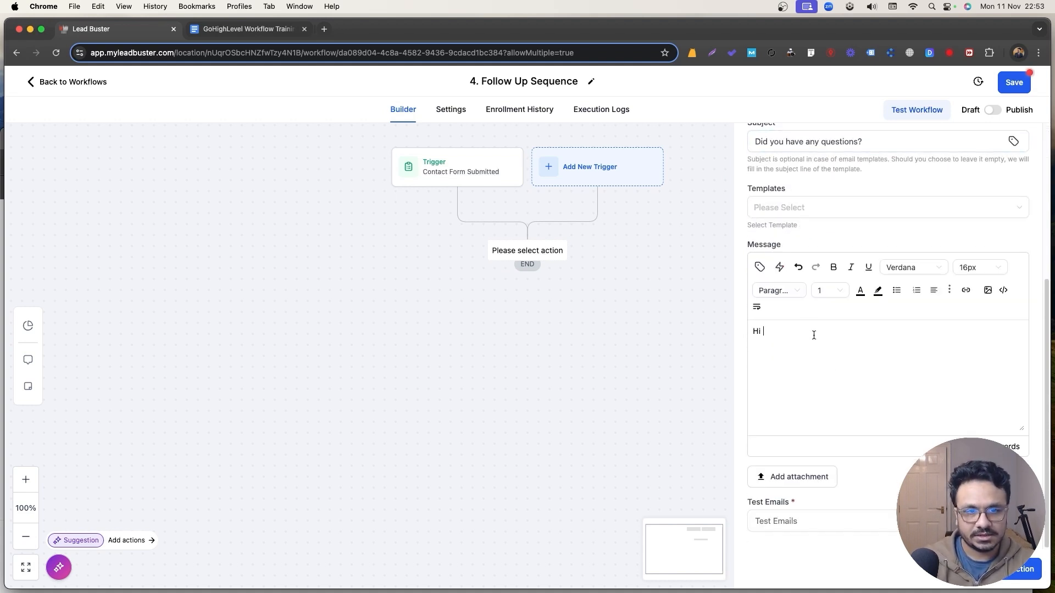
click(759, 267)
click(740, 319)
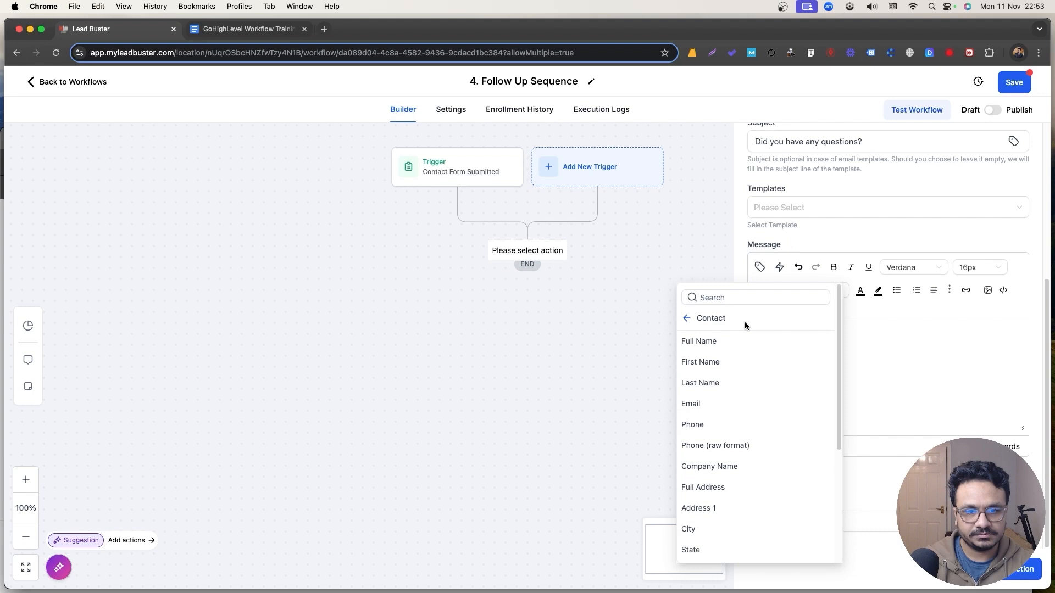
click(746, 361)
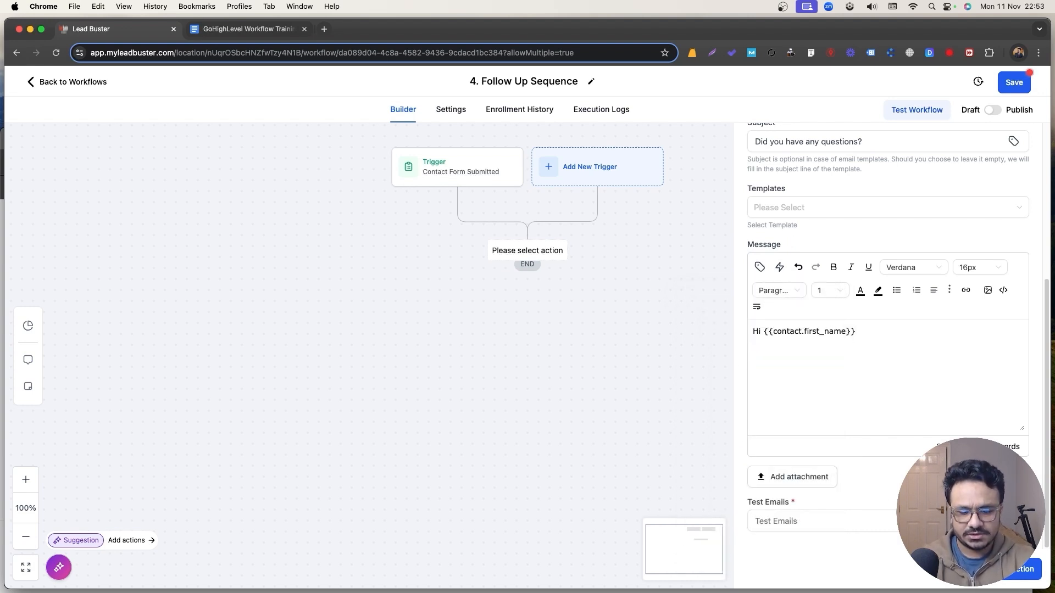
text(Did you have)
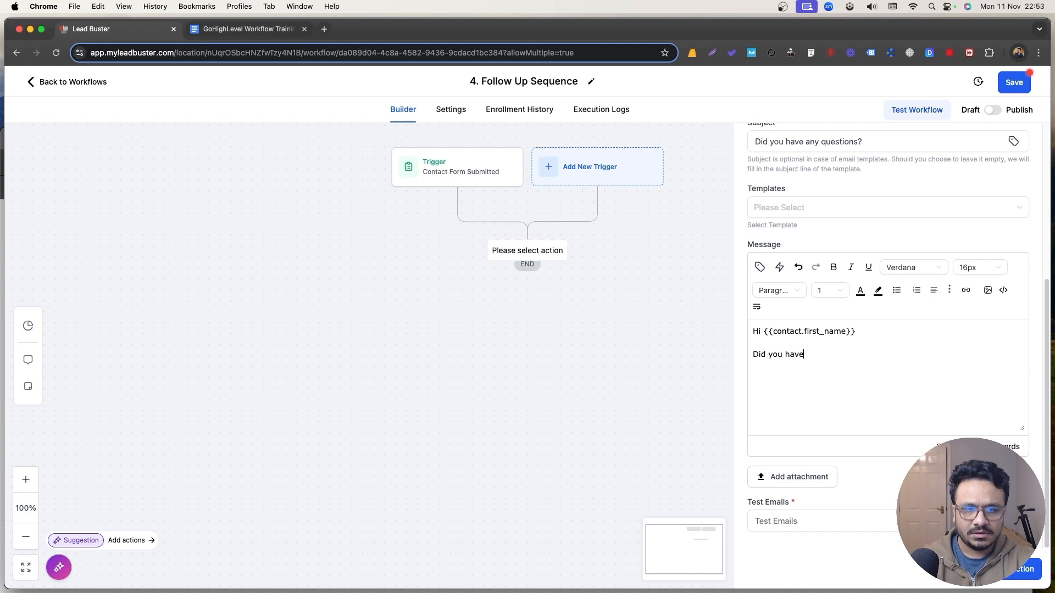
text( any questions about our service? Reply if you do.)
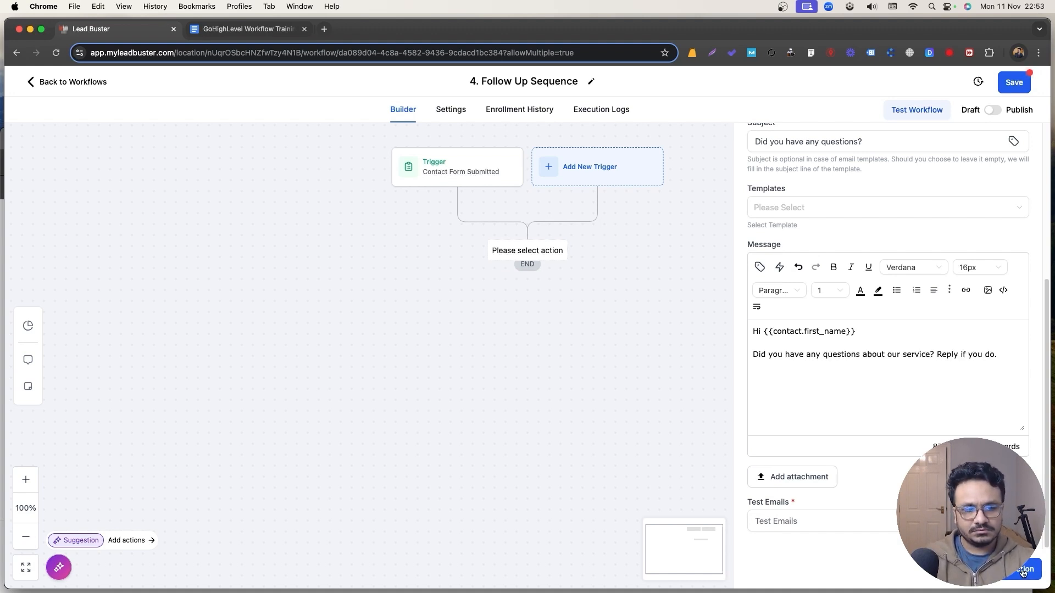
click(1023, 573)
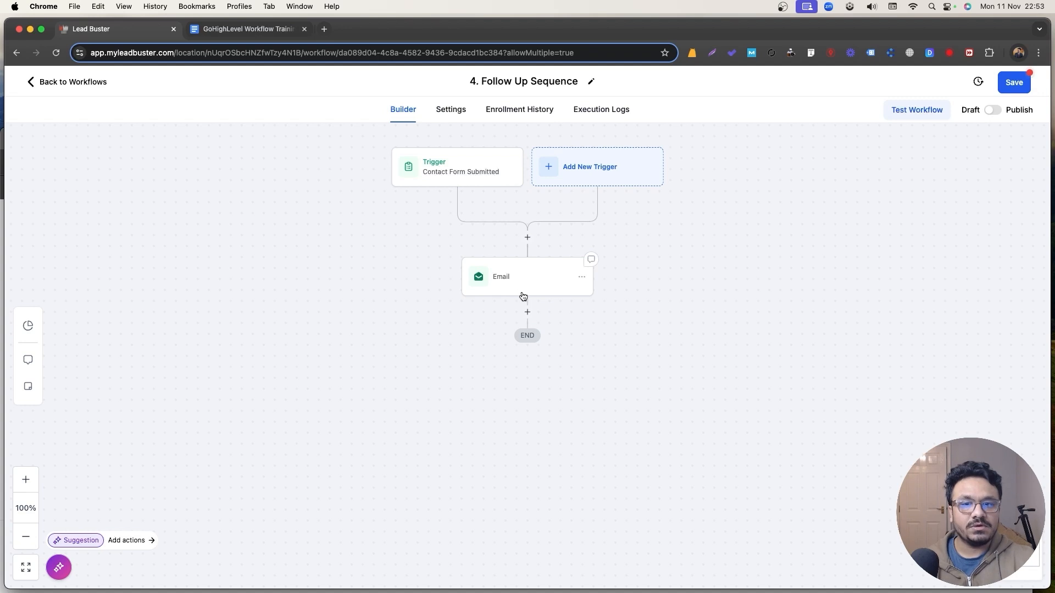
Add a Wait step that waits for a contact reply to the Email step.
click(527, 311)
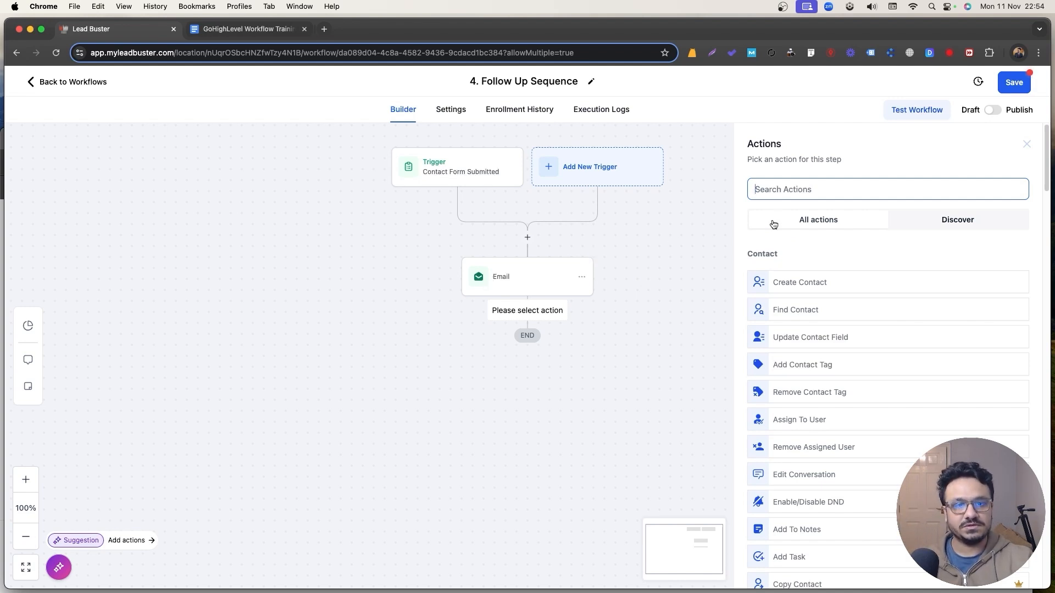
text(wai)
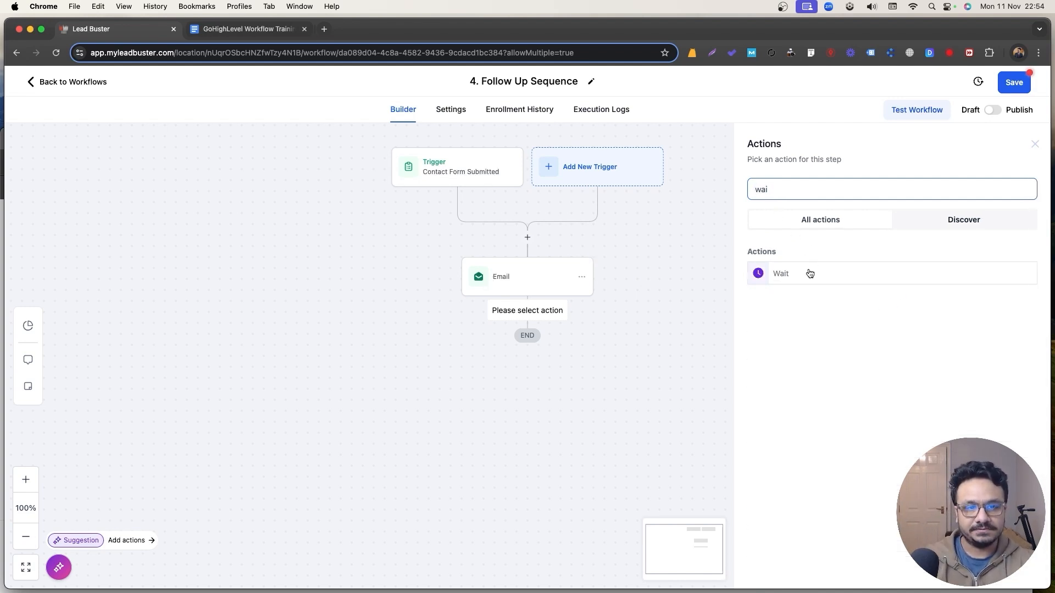
click(809, 273)
click(611, 263)
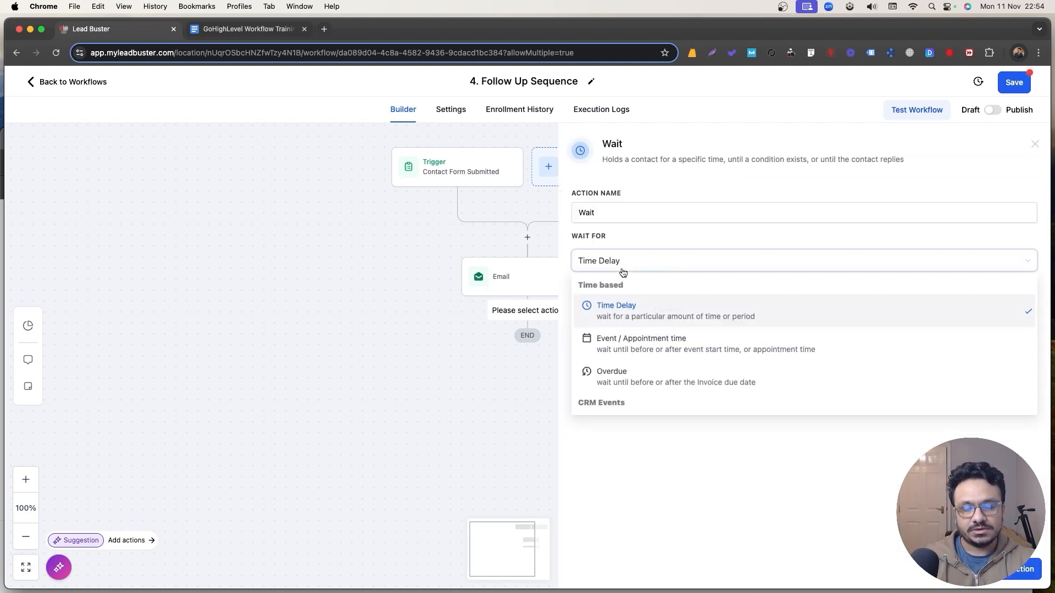
scroll(626, 377, down, 3)
click(621, 376)
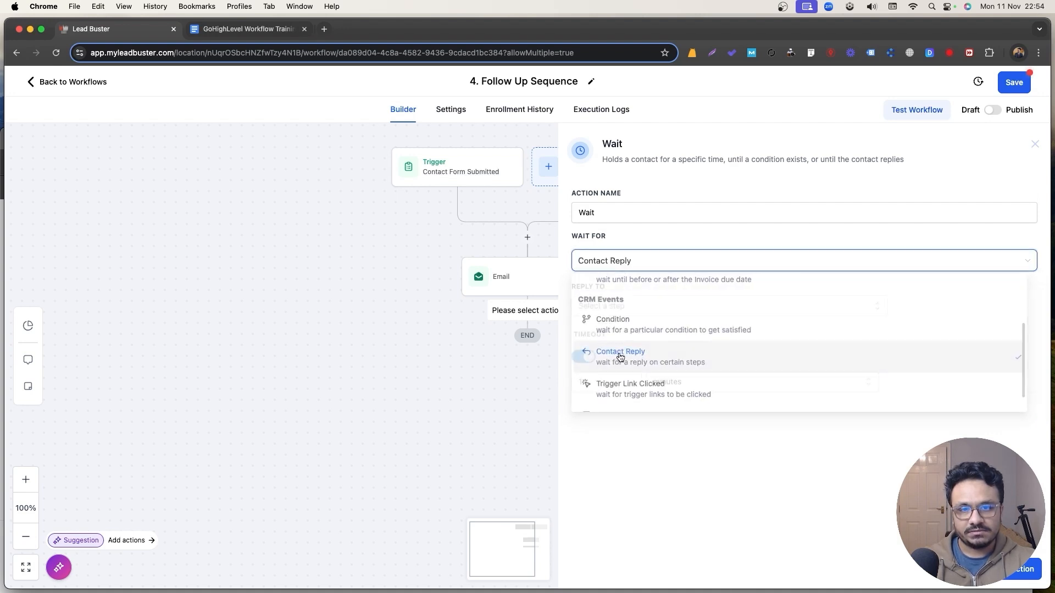
click(619, 308)
click(603, 370)
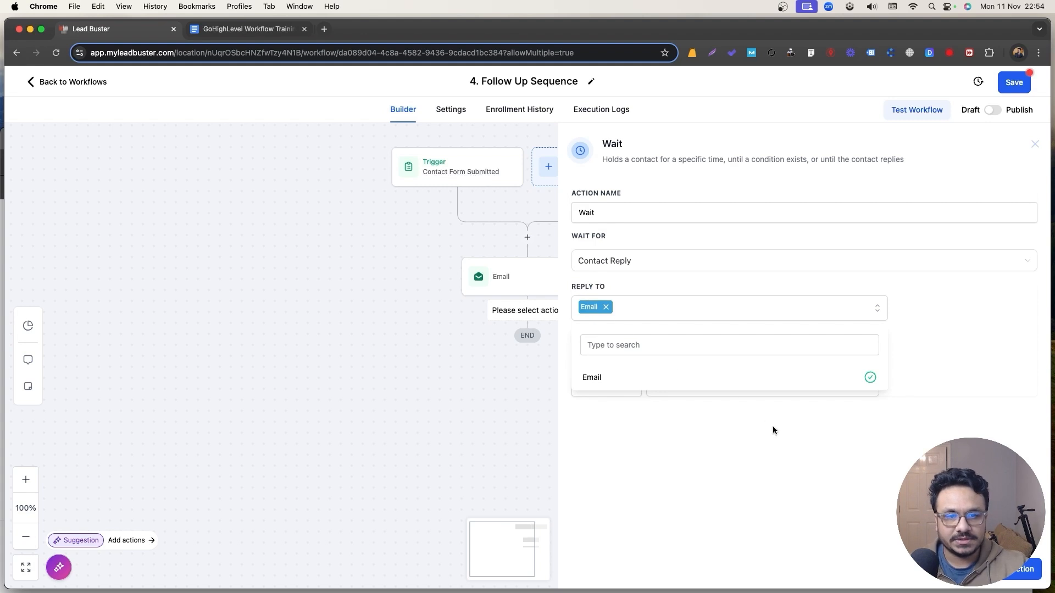
click(1015, 571)
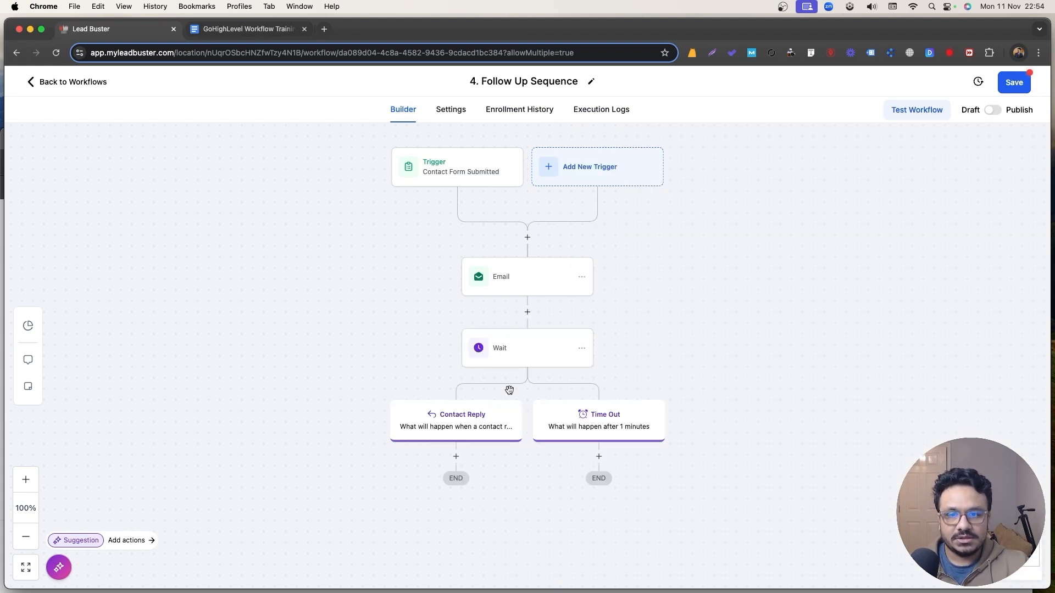
Give the wait a 1-day timeout and name it 'Wait for 1 day to respond'.
click(523, 359)
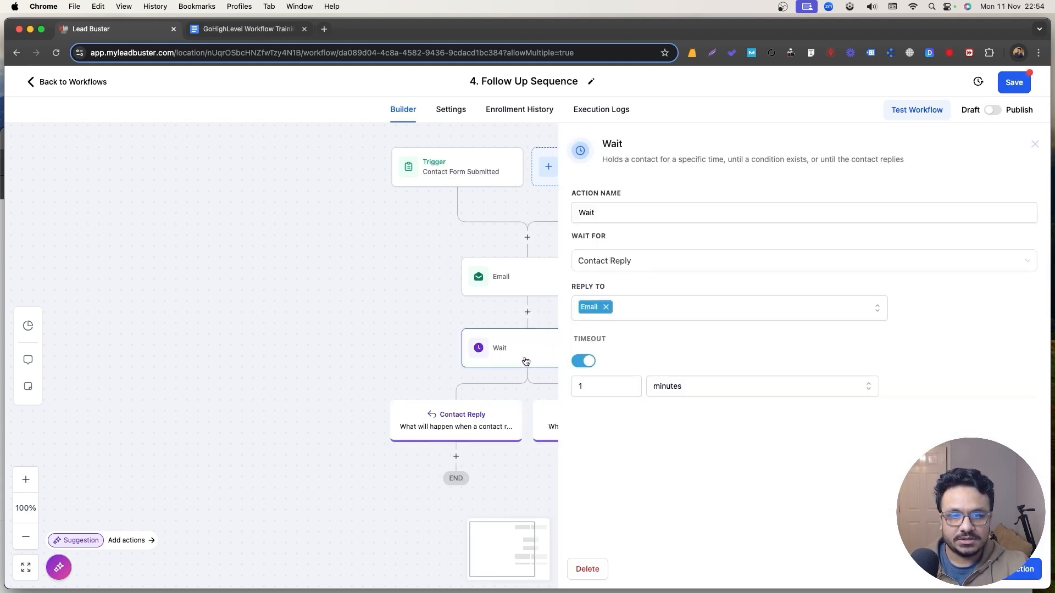
click(476, 406)
scroll(475, 405, down, 2)
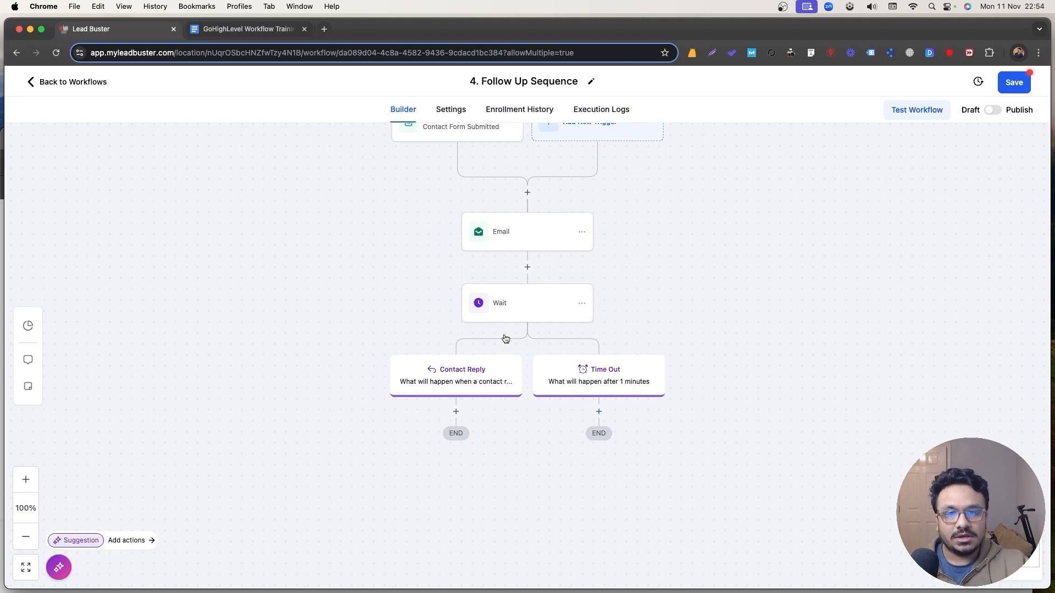
click(506, 316)
click(669, 388)
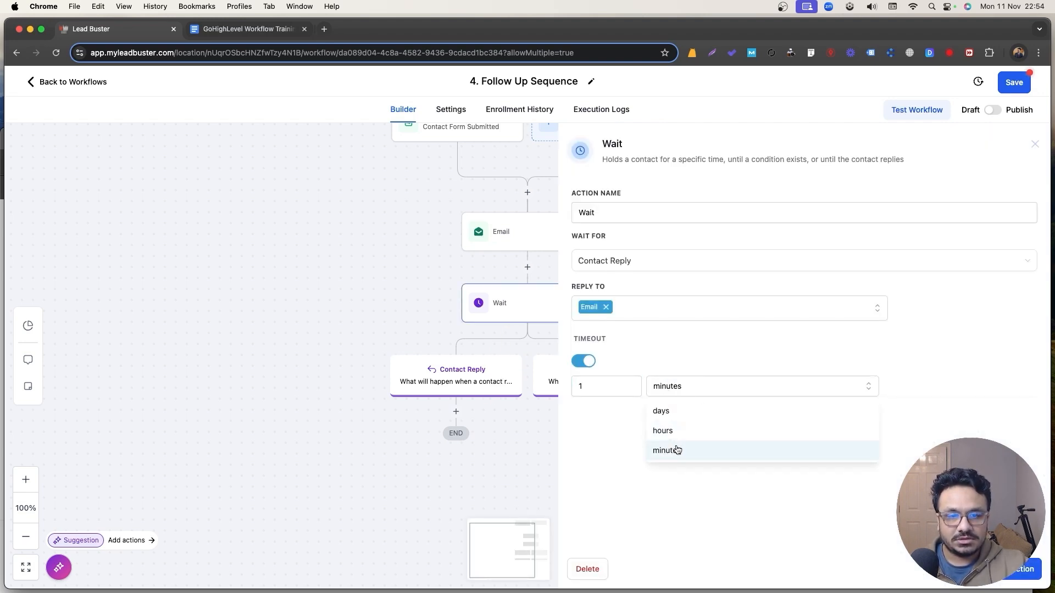
click(671, 417)
click(1013, 580)
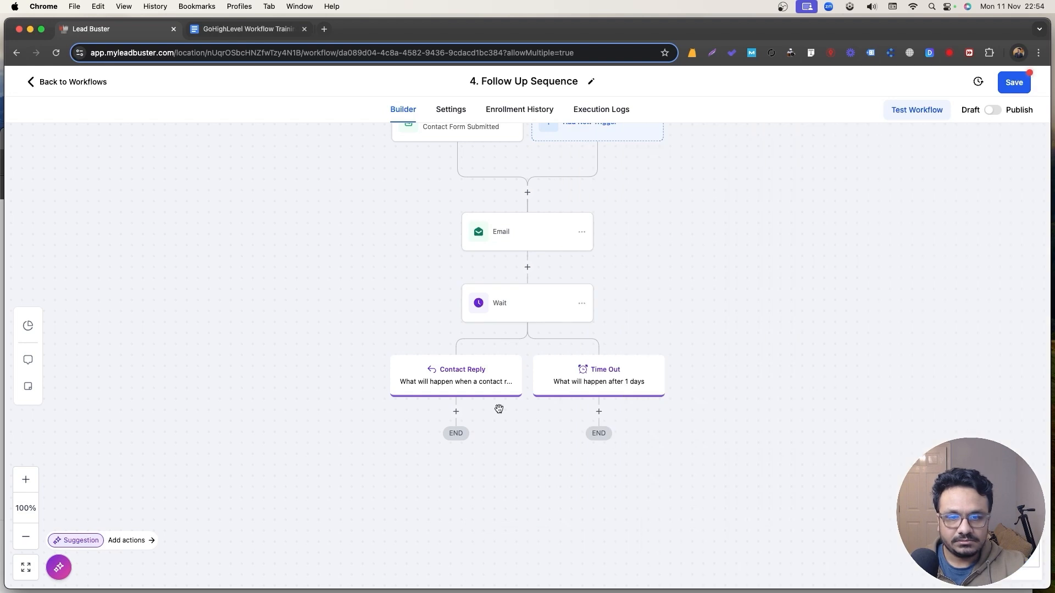
click(497, 315)
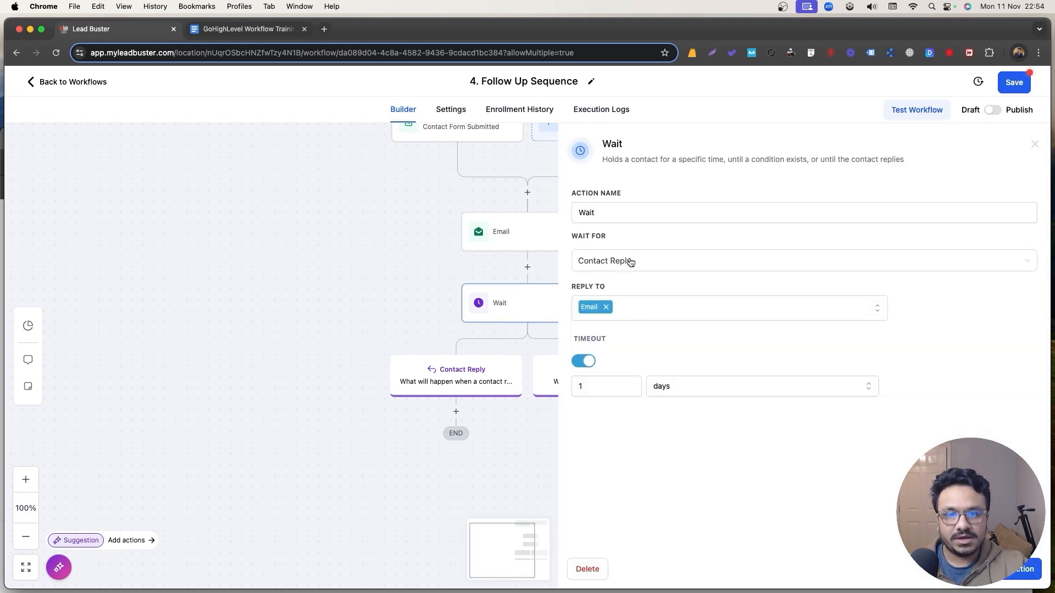
click(624, 214)
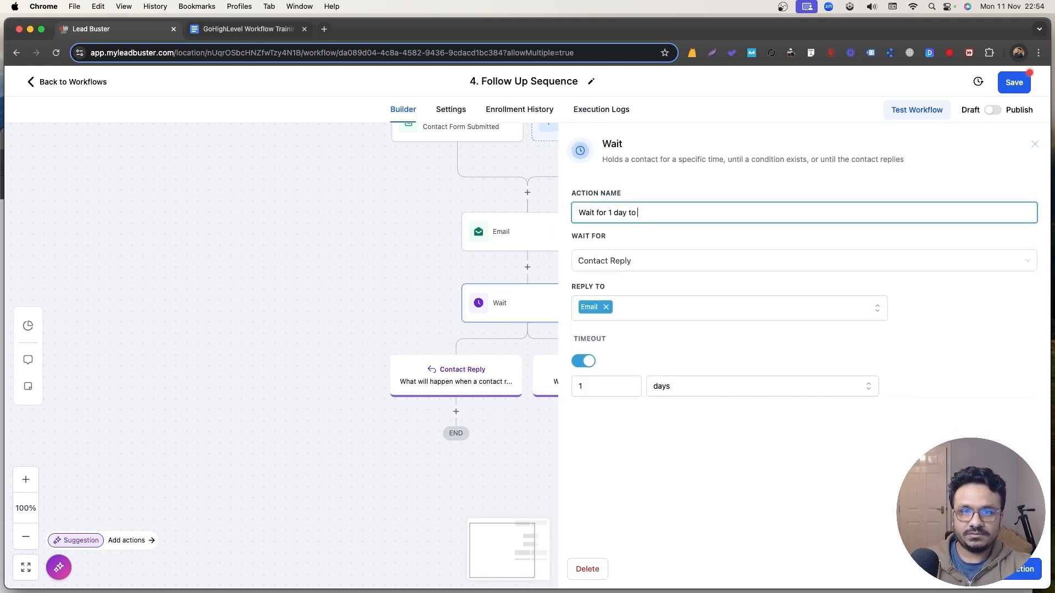
click(1015, 572)
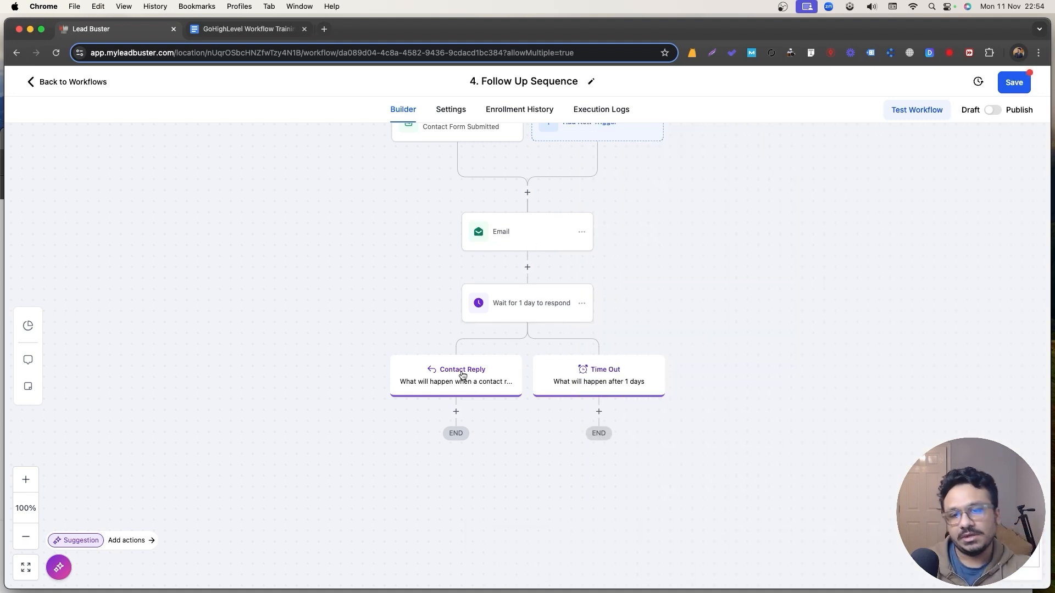
Add an If / Else step under Contact Reply with branches 'Positive?' and 'Not Positive'.
click(455, 412)
text(if)
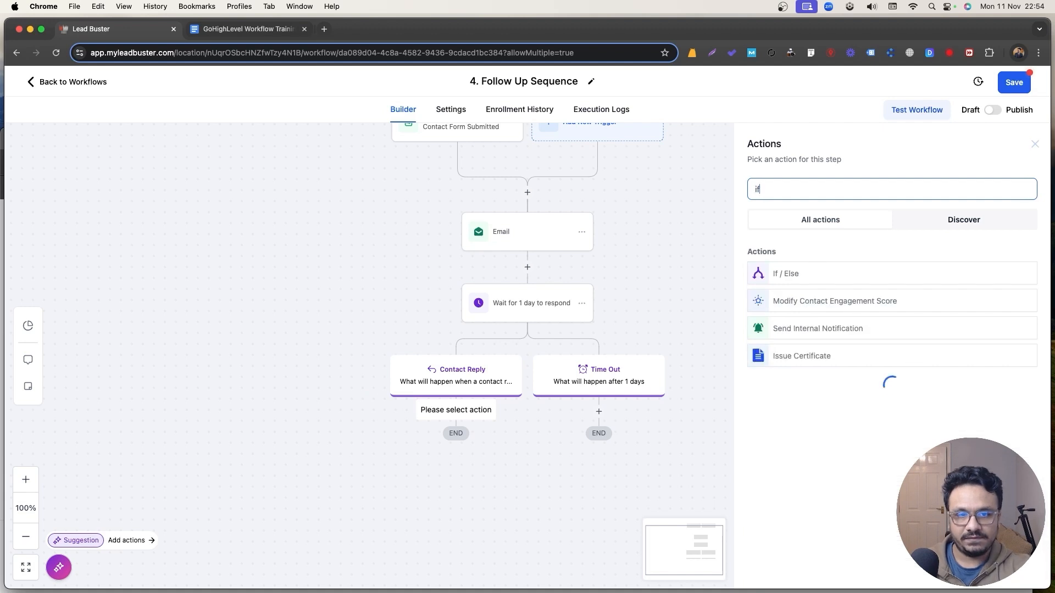
click(758, 278)
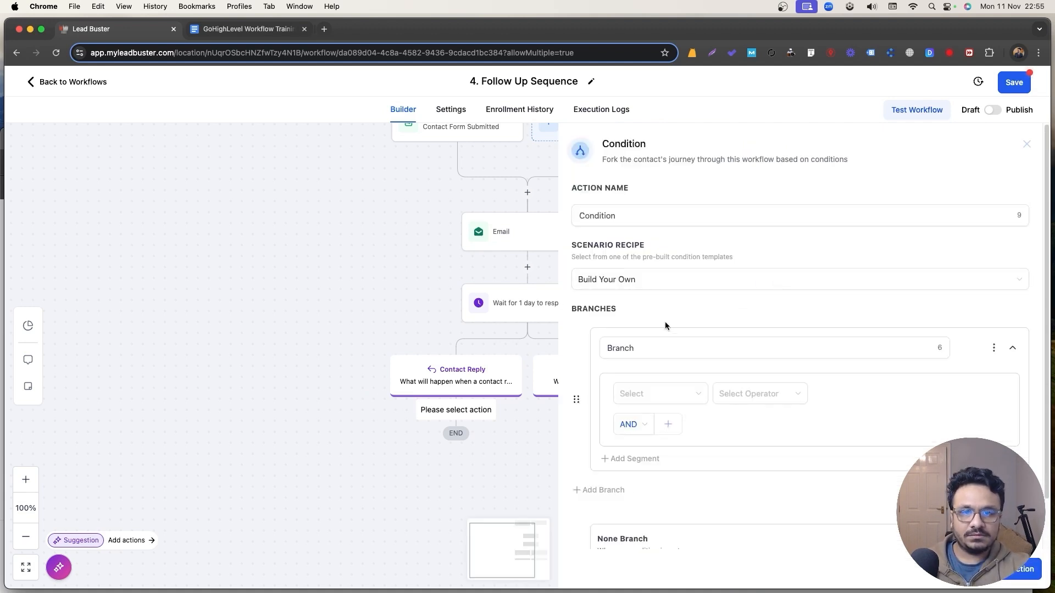
double_click(632, 346)
text(Posi)
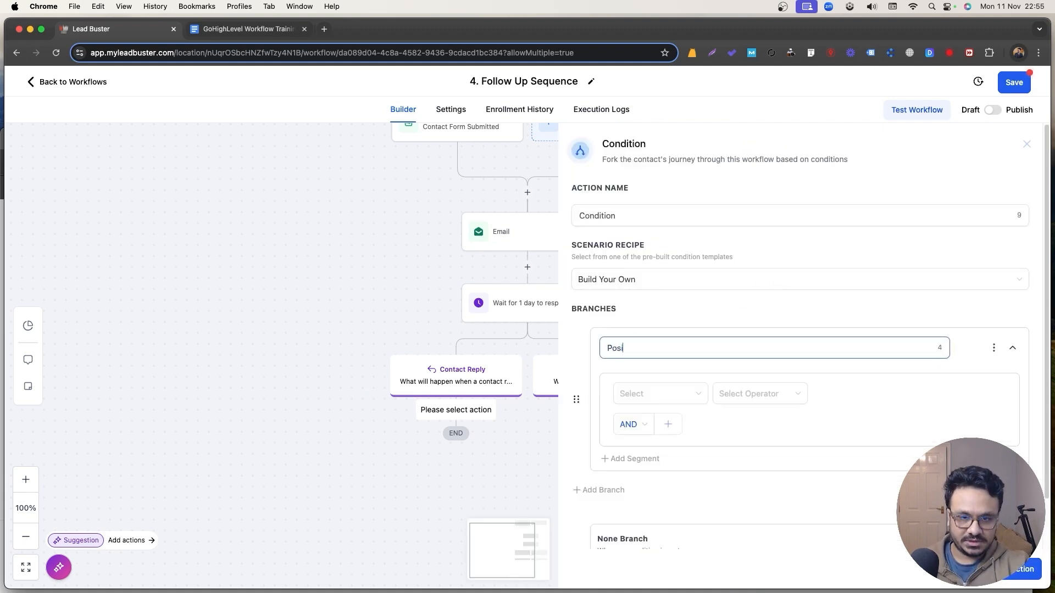
text(tive?)
scroll(657, 422, down, 2)
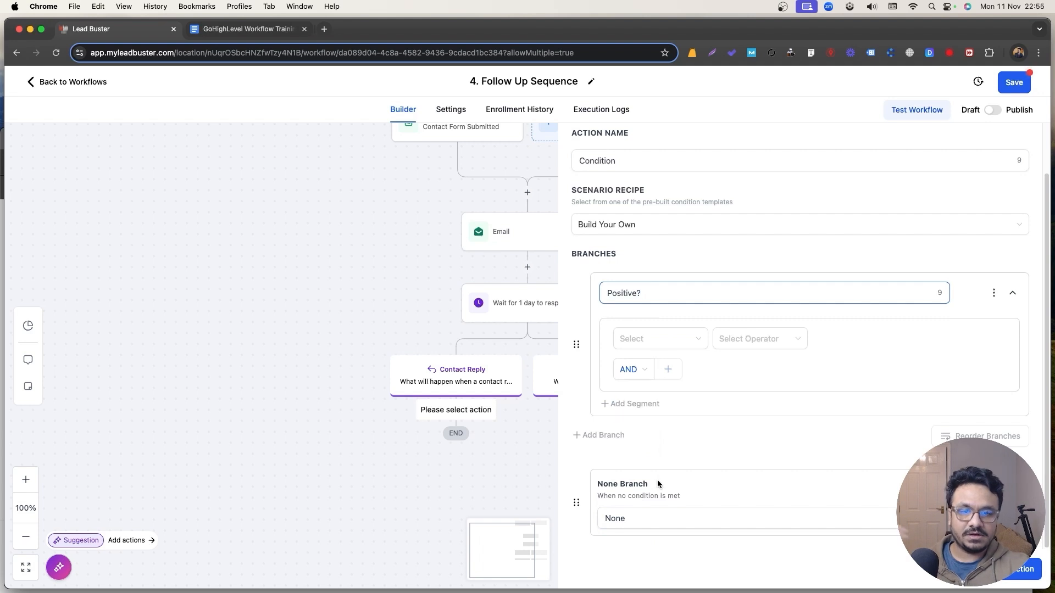
double_click(628, 517)
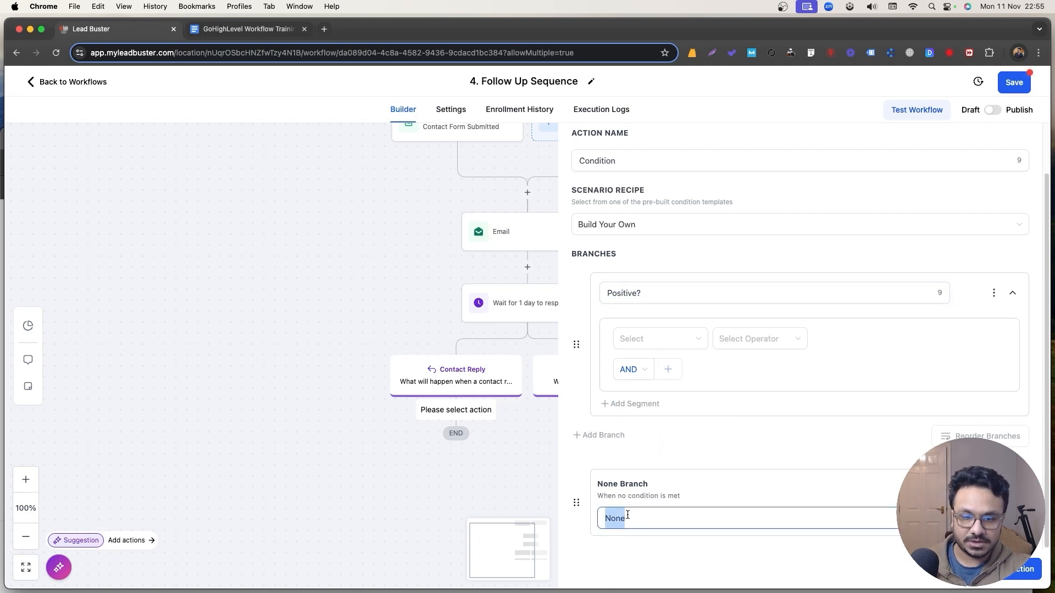
text(N)
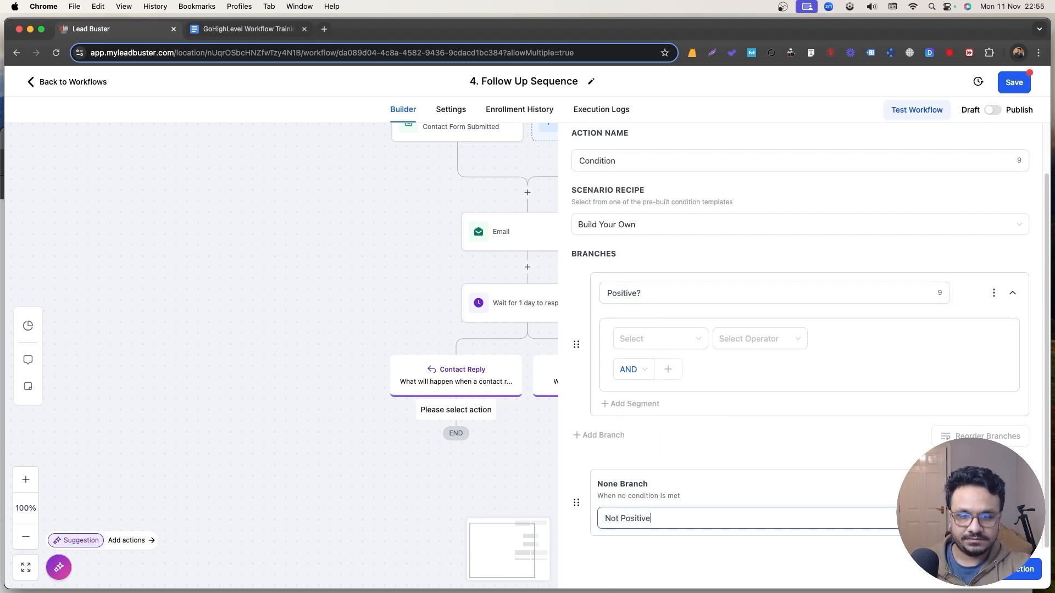
Set the Positive? condition to reply Intent type Is Positive/Yes and save.
click(661, 337)
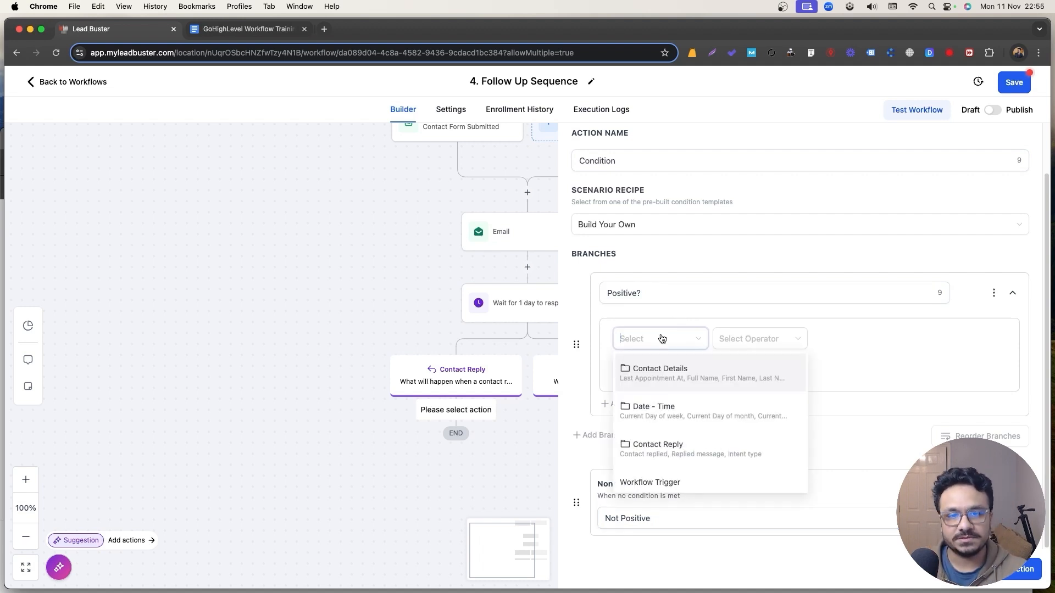
scroll(665, 454, down, 2)
scroll(664, 443, up, 2)
click(663, 447)
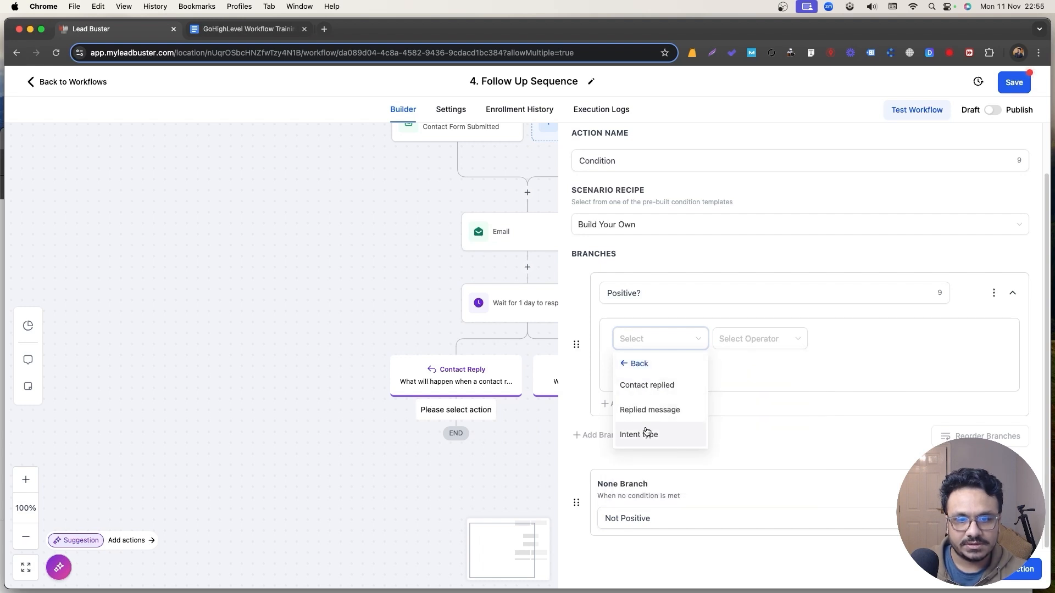
click(646, 433)
click(750, 339)
click(725, 367)
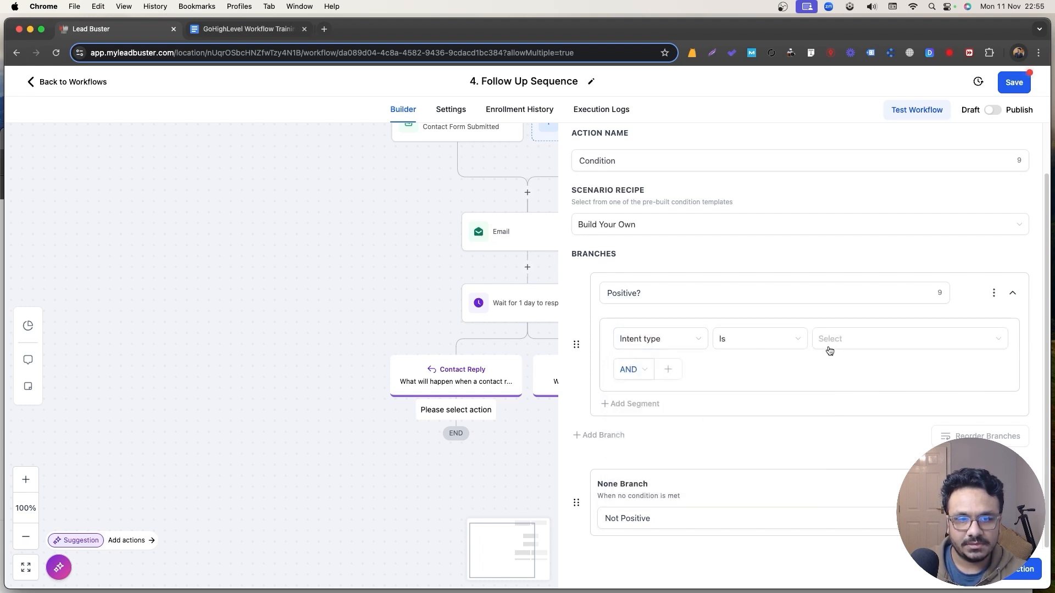
click(829, 346)
click(829, 362)
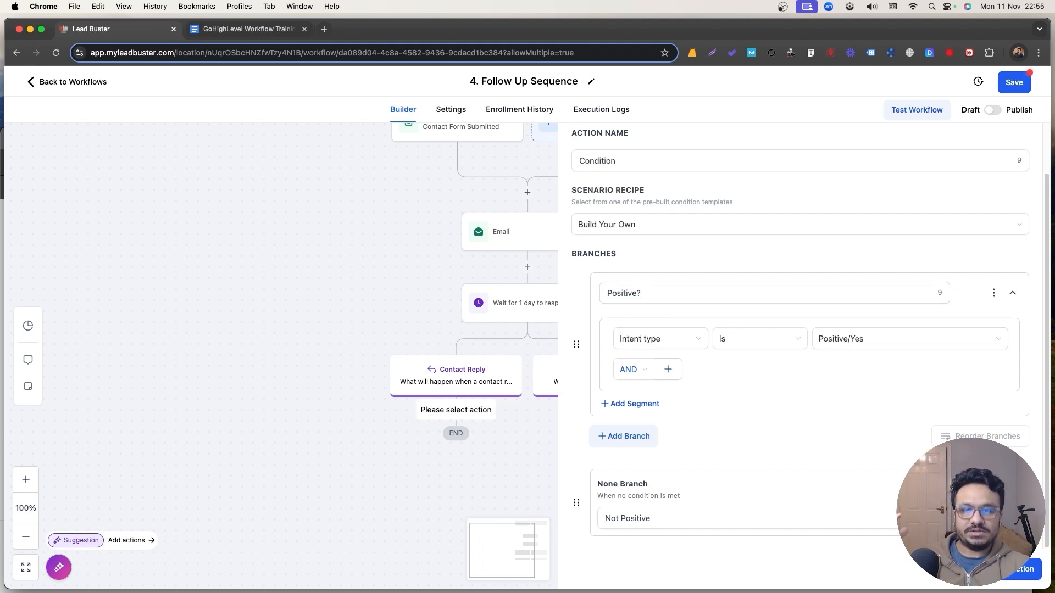
click(994, 578)
Rename the condition step to 'What was the intent?' and save.
scroll(495, 434, down, 3)
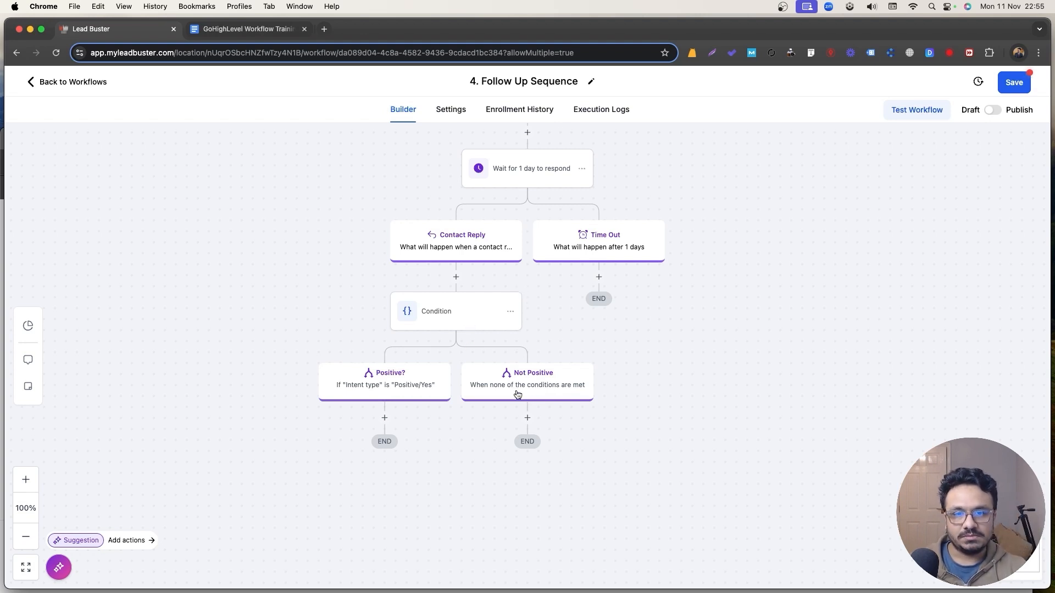
click(446, 318)
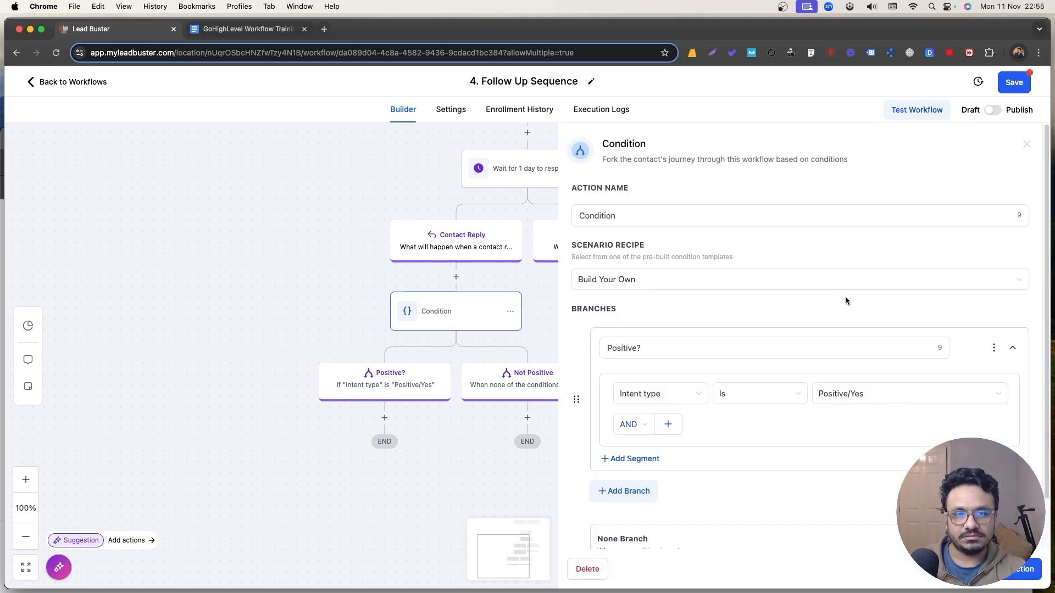
double_click(660, 216)
text(Wha)
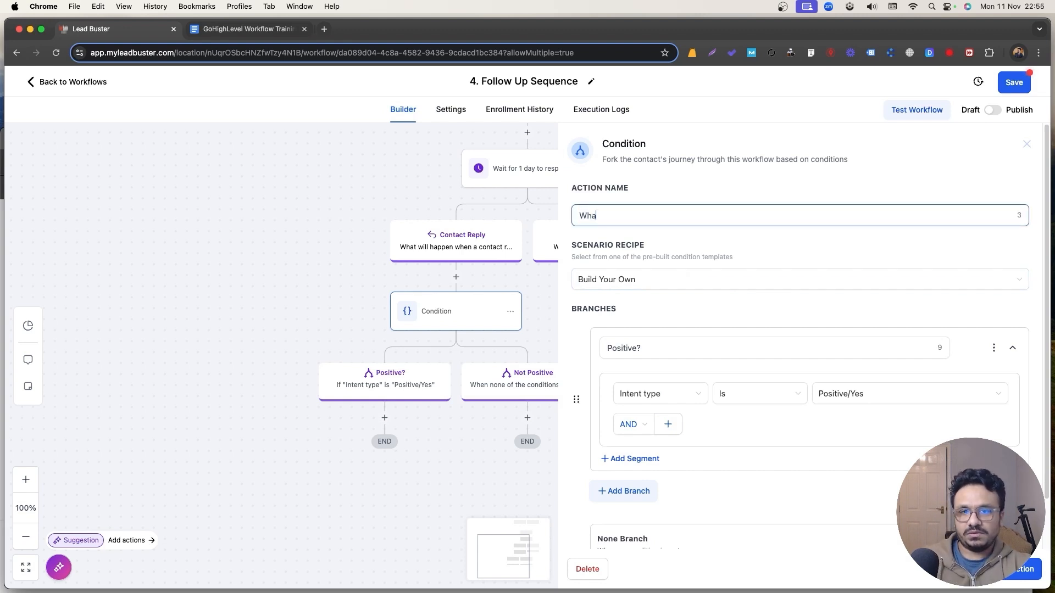
text(t was the inter)
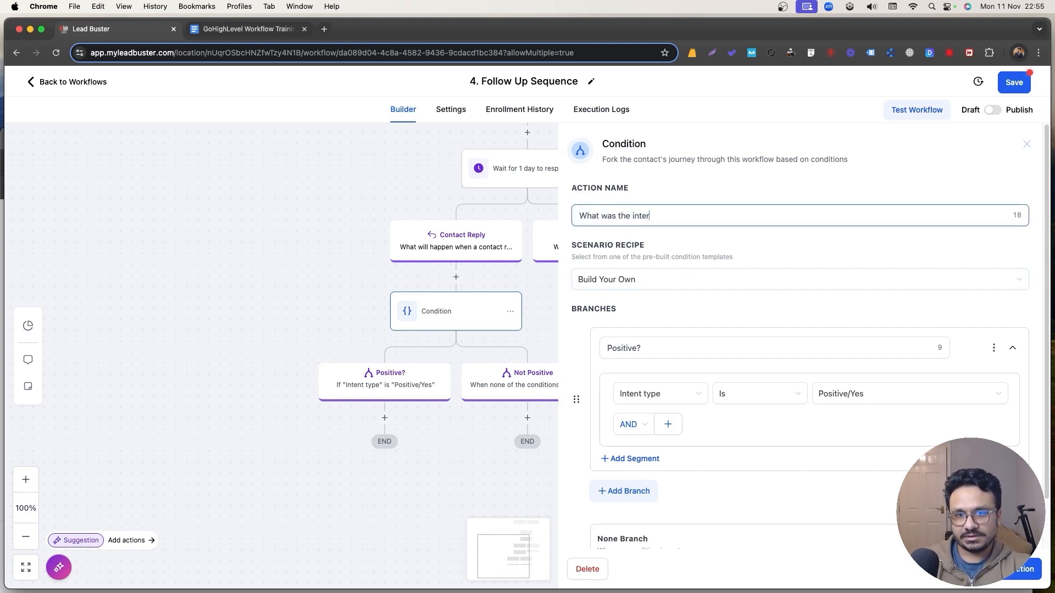
text(t?)
scroll(736, 383, down, 2)
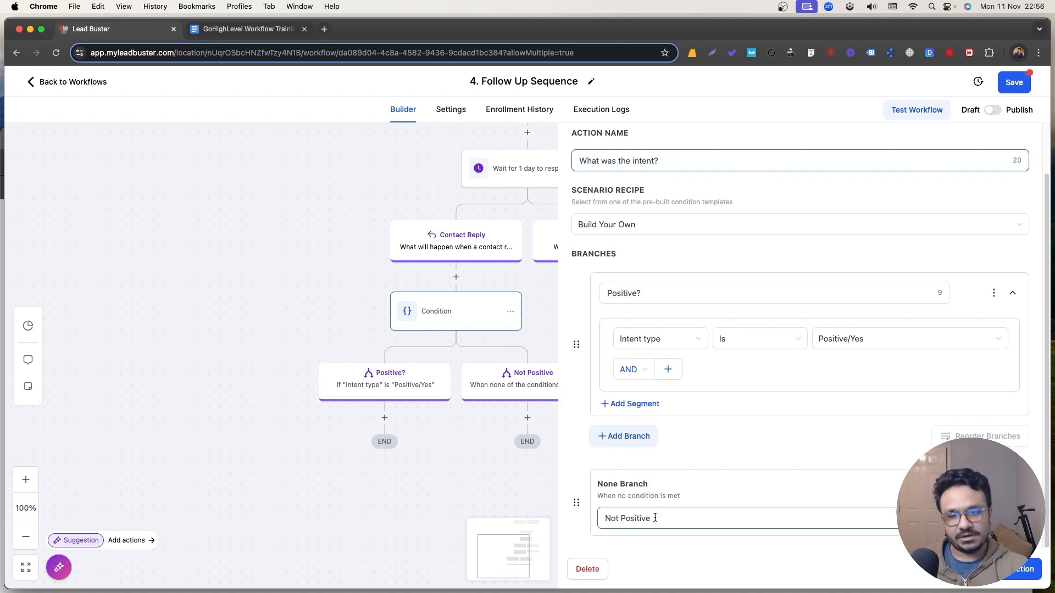
click(1010, 569)
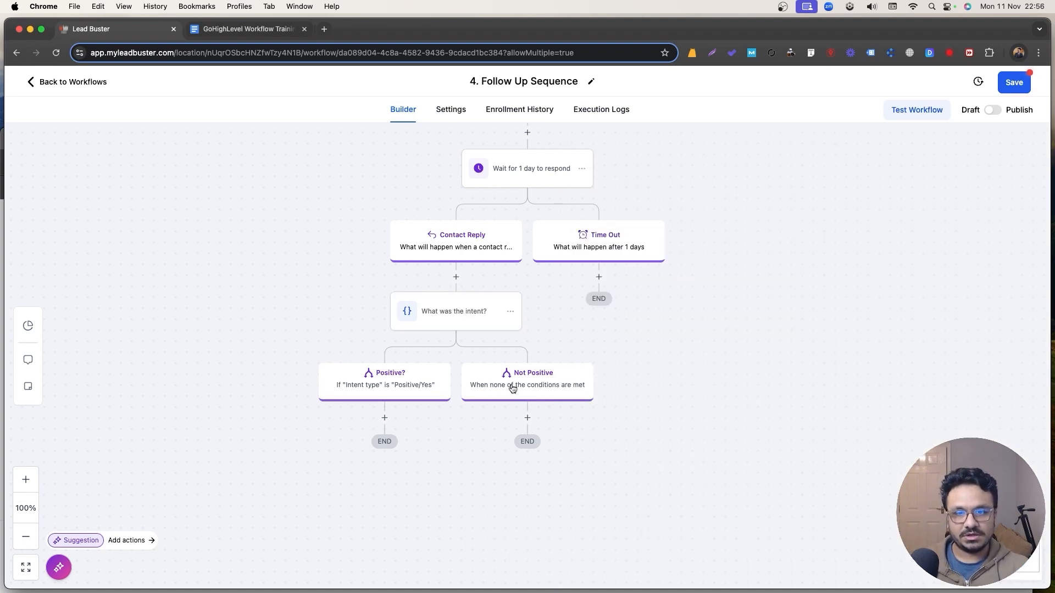
Add an Internal Notification of type Email under the Positive? branch.
click(384, 417)
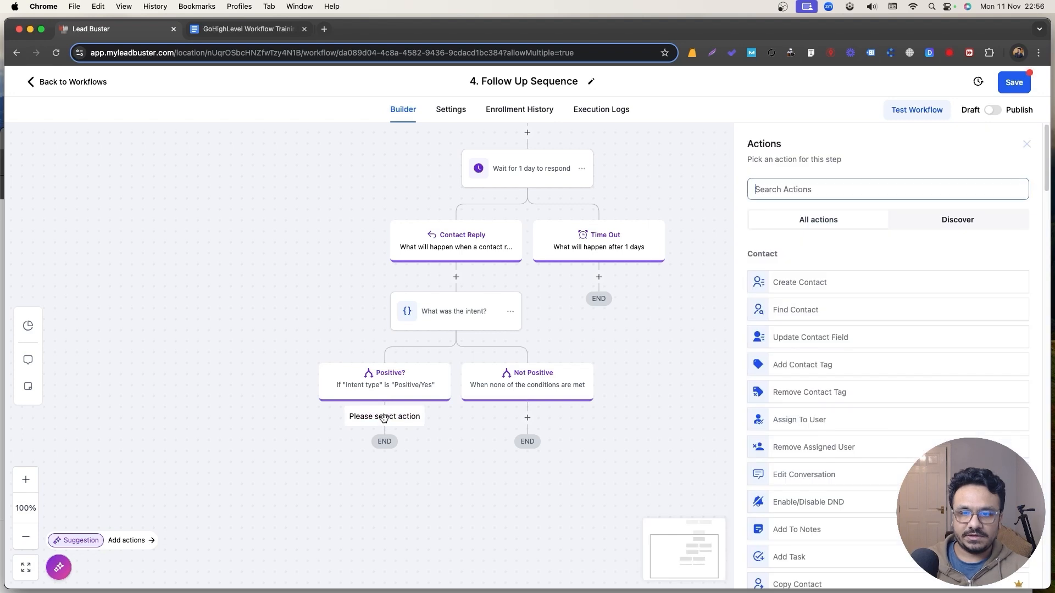
text(noti)
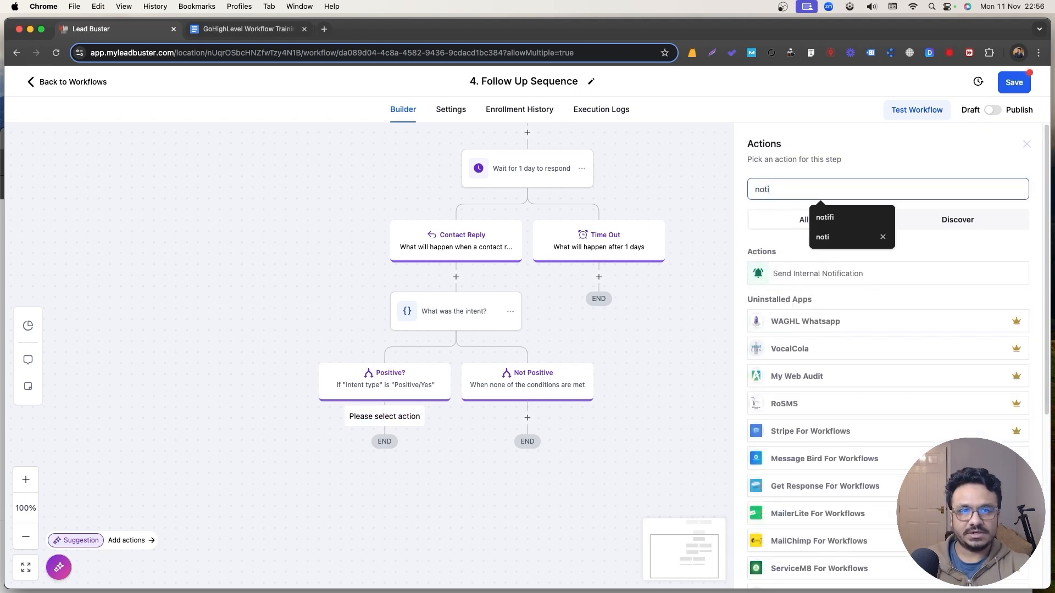
click(817, 272)
click(793, 257)
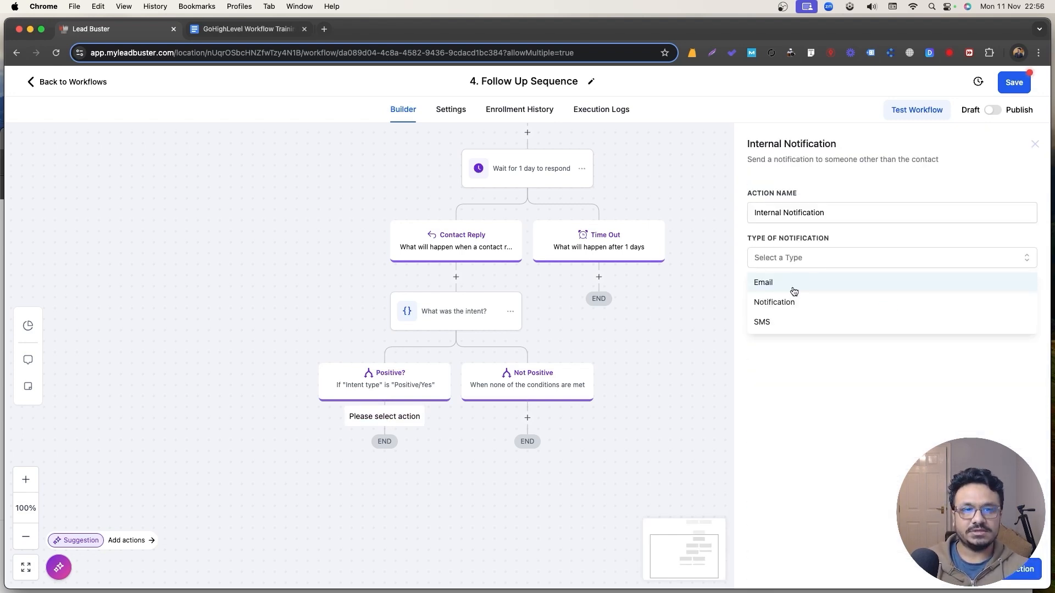
click(794, 291)
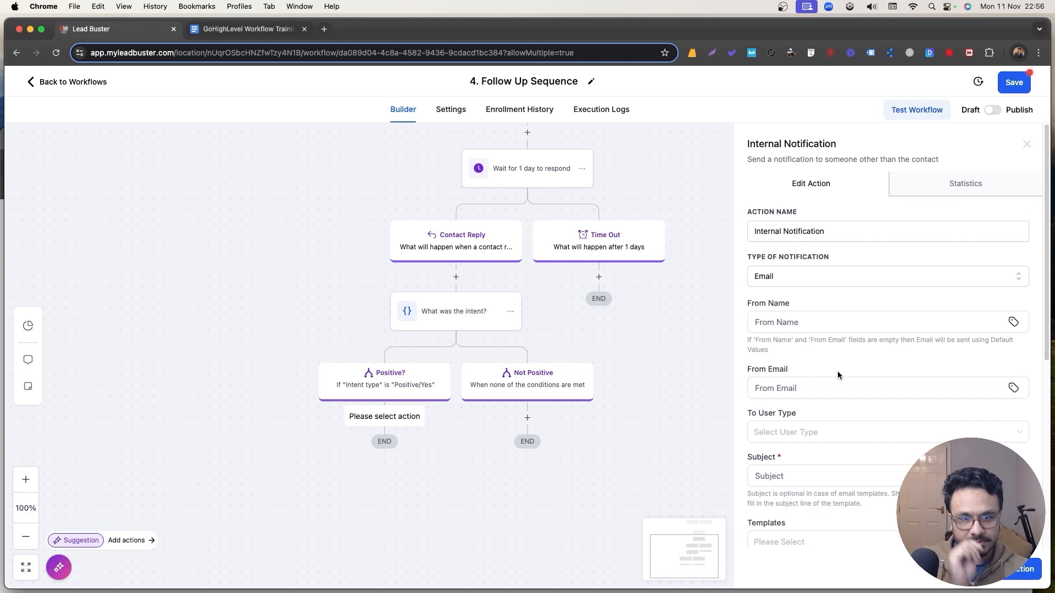
Set the subject to the contact's full name followed by 'had a positive response'.
scroll(830, 404, down, 3)
click(808, 378)
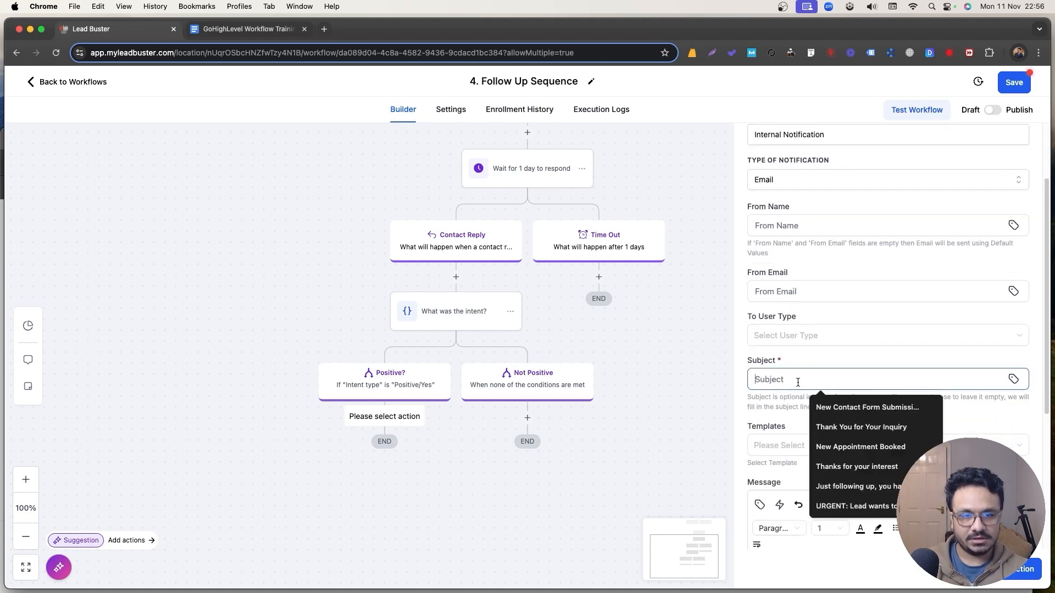
click(1013, 380)
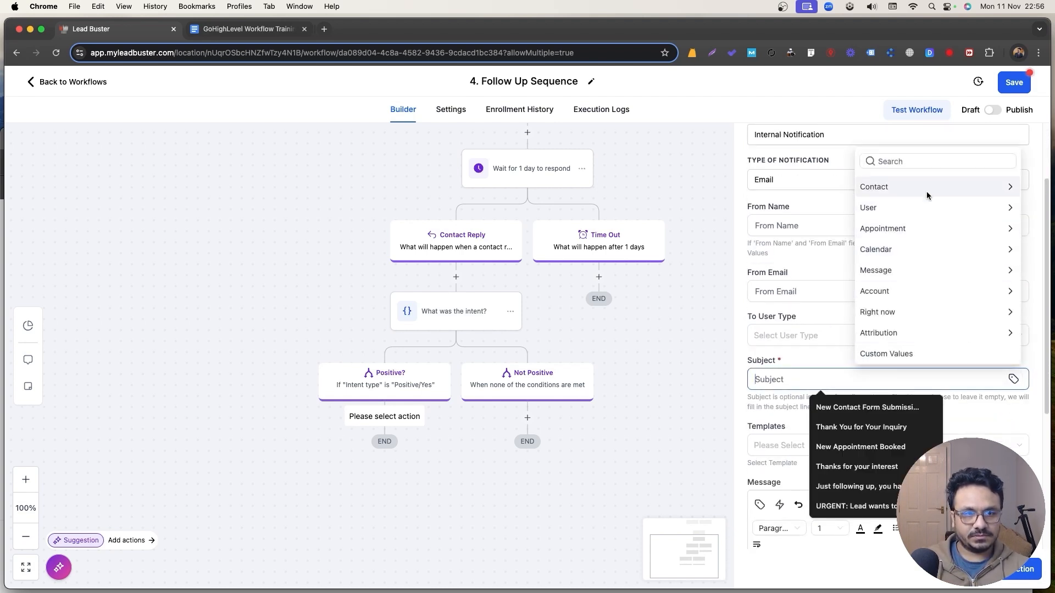
click(874, 189)
click(899, 145)
text(had a positive re)
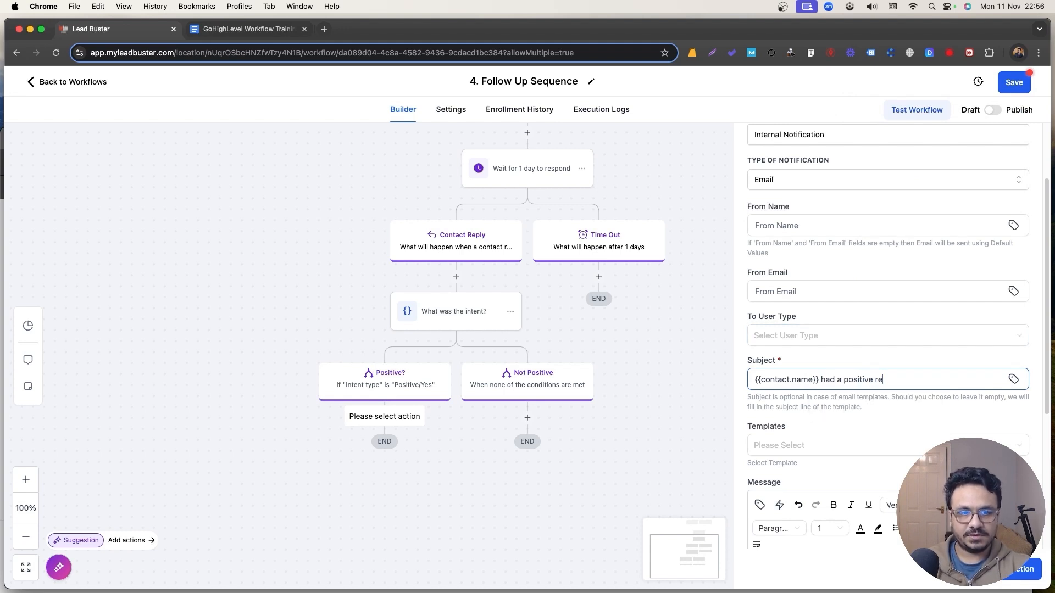
text(sponse)
Write a follow-up message body listing the contact's full name and email merge fields.
scroll(822, 427, down, 5)
click(822, 426)
text(Hi)
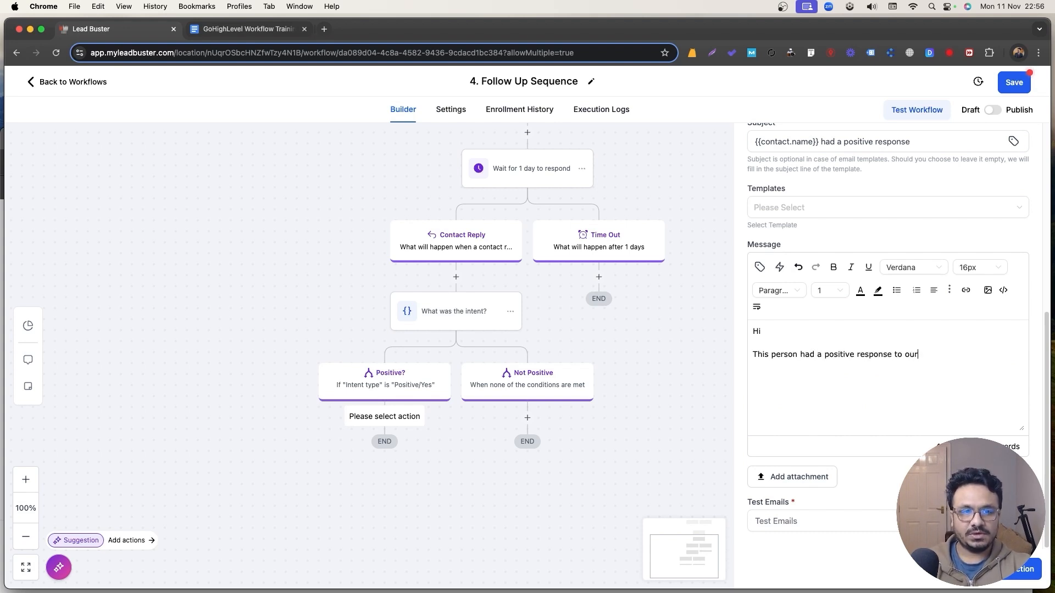
text(low up. Please)
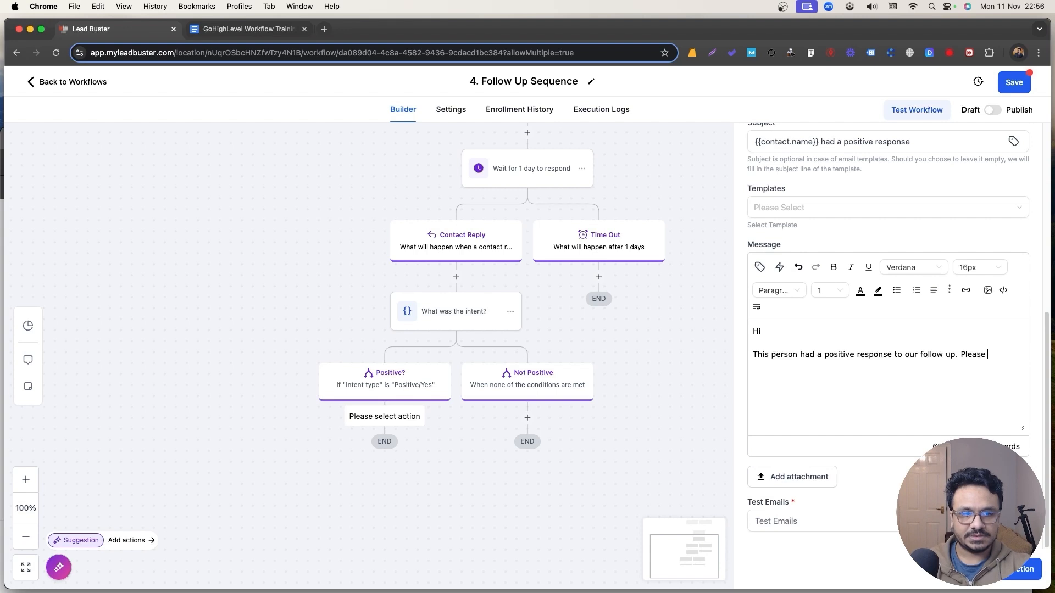
text( talk to him/her.)
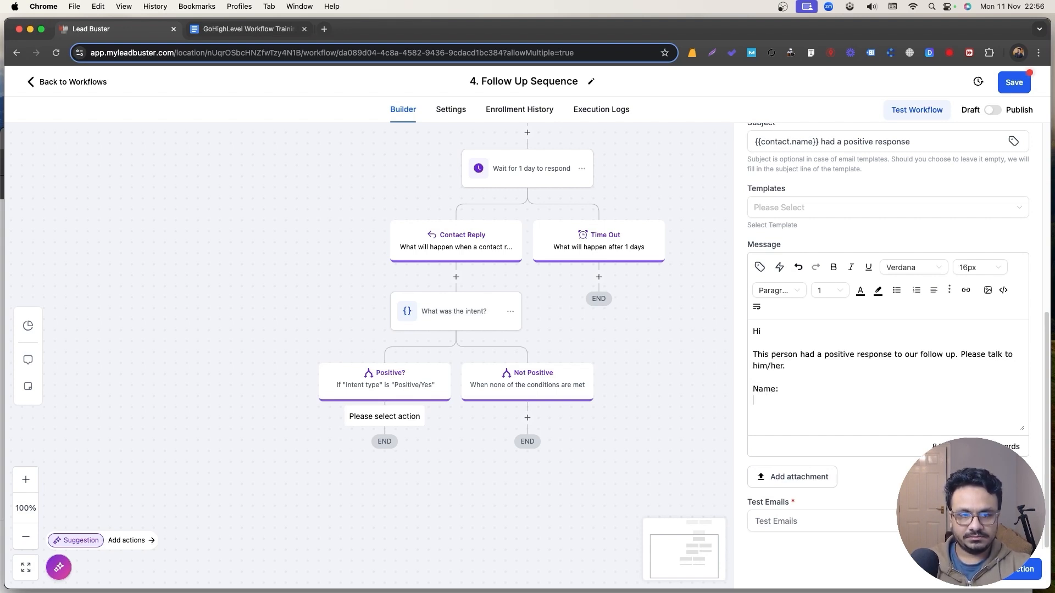
key(BackSpace)
key(BackSpace)
key(BackSpace)
text(mail:)
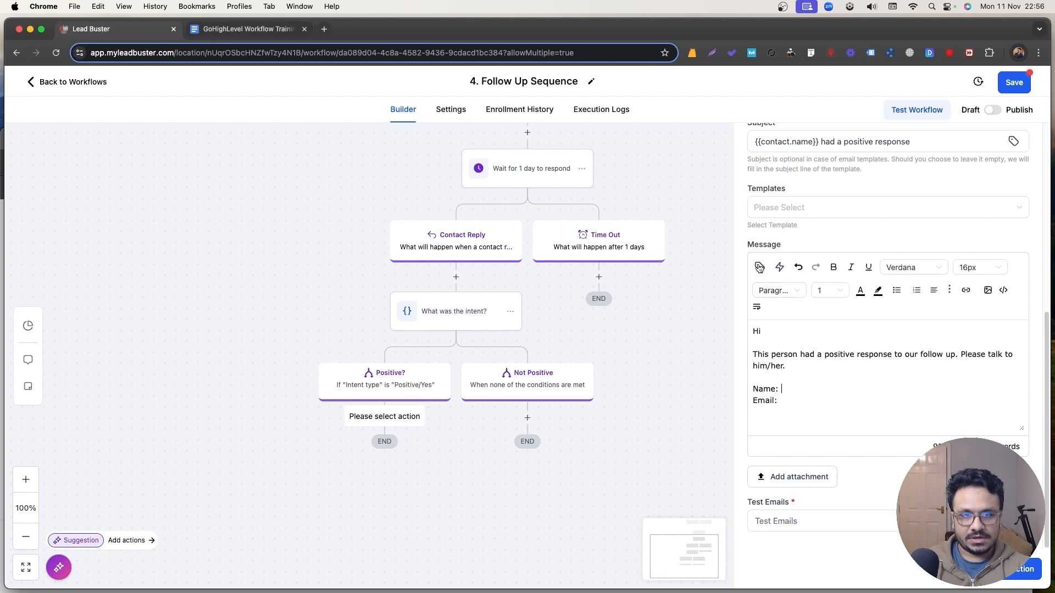
click(759, 267)
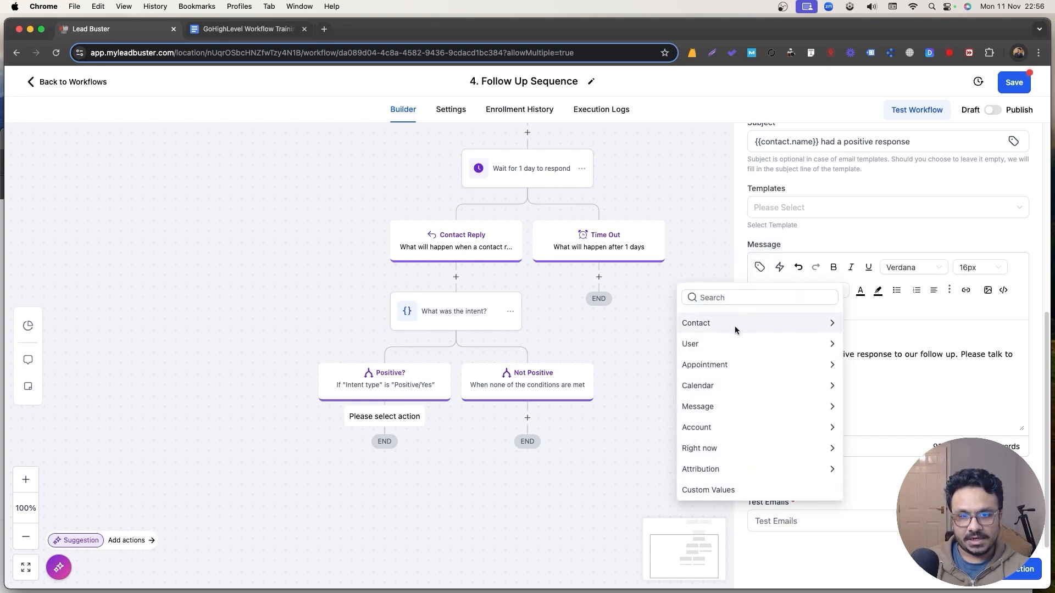
click(734, 326)
click(706, 344)
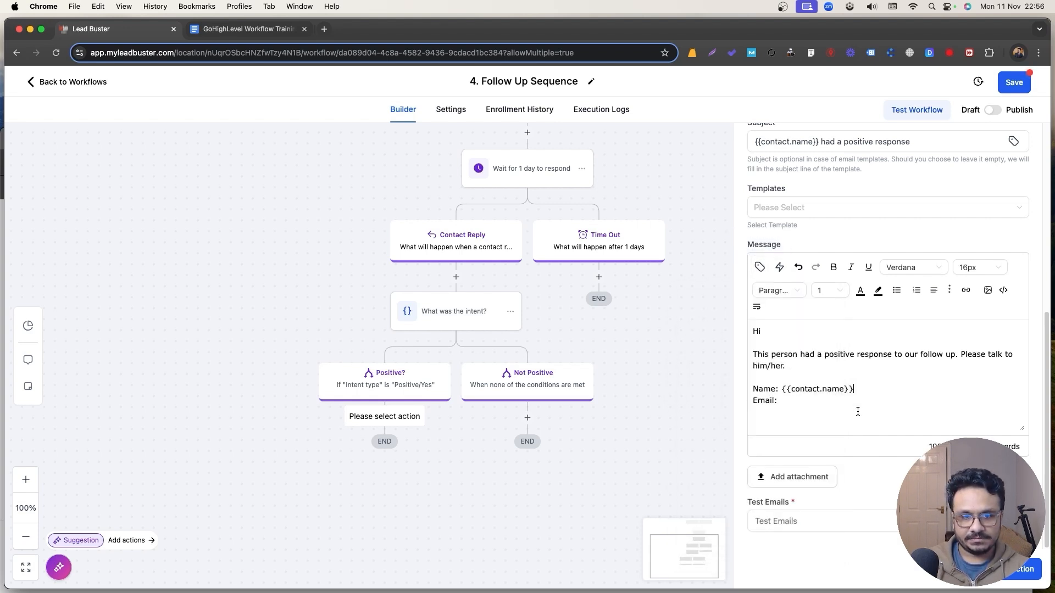
click(760, 267)
click(698, 403)
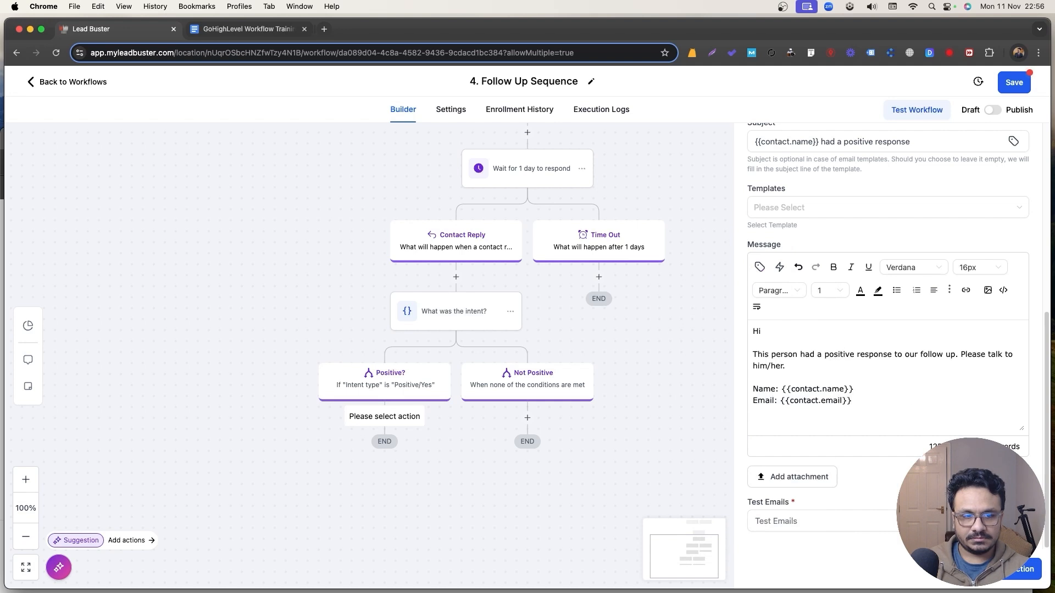
Send the notification to the Assigned User and save the action.
scroll(1044, 330, up, 4)
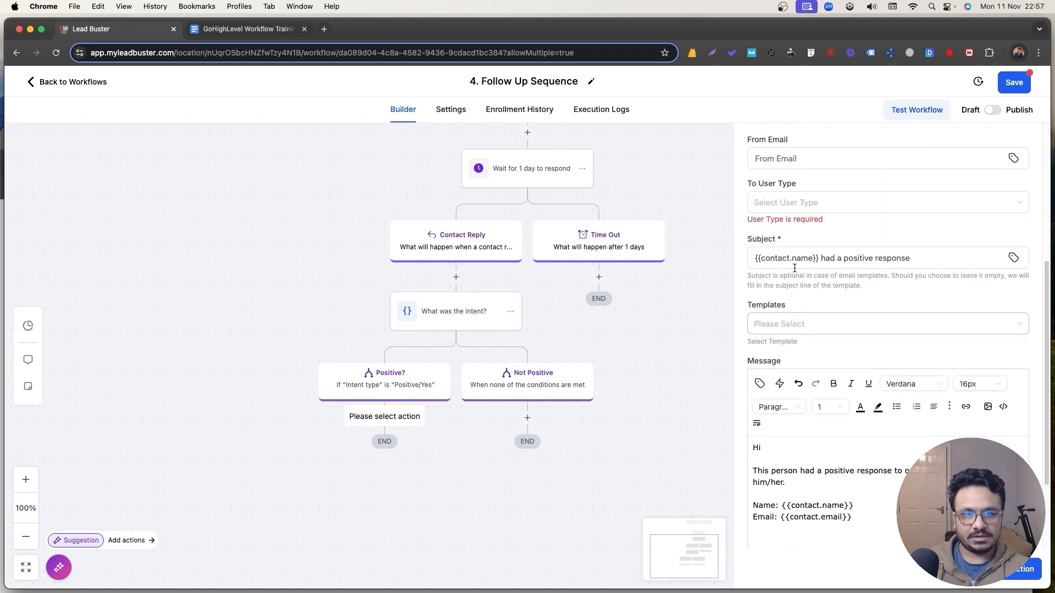
click(799, 207)
click(782, 250)
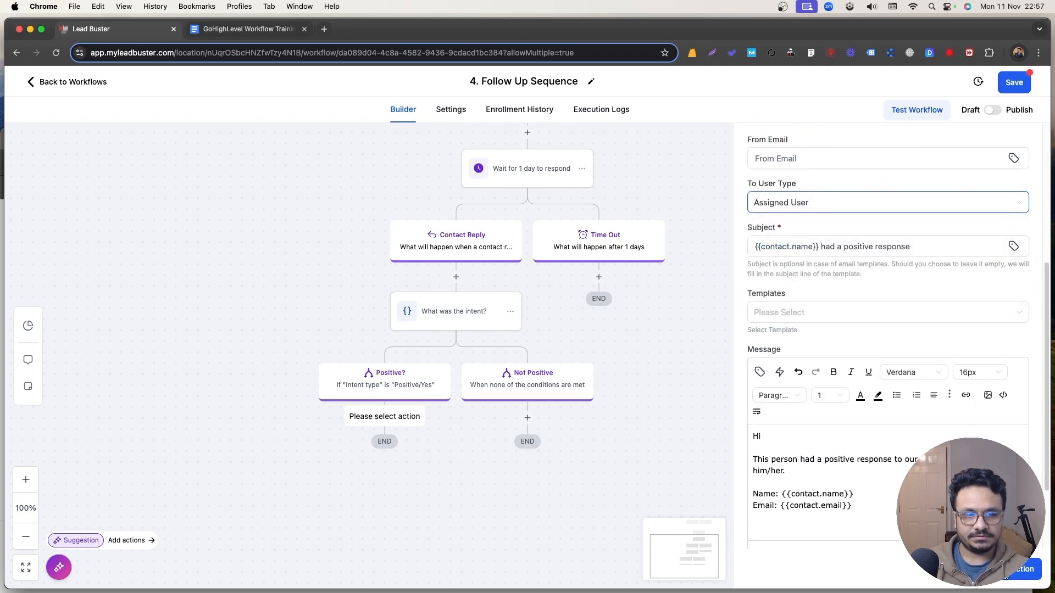
click(1007, 574)
scroll(584, 403, up, 5)
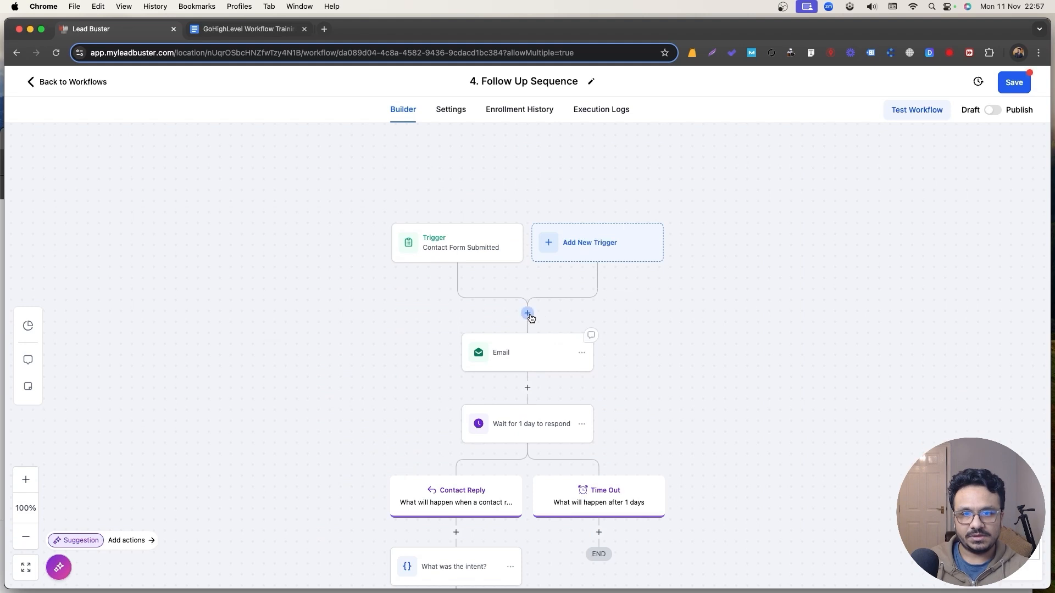
Insert an Assign to user step right after the trigger, choosing a user from the list.
click(528, 314)
text(ass)
click(786, 274)
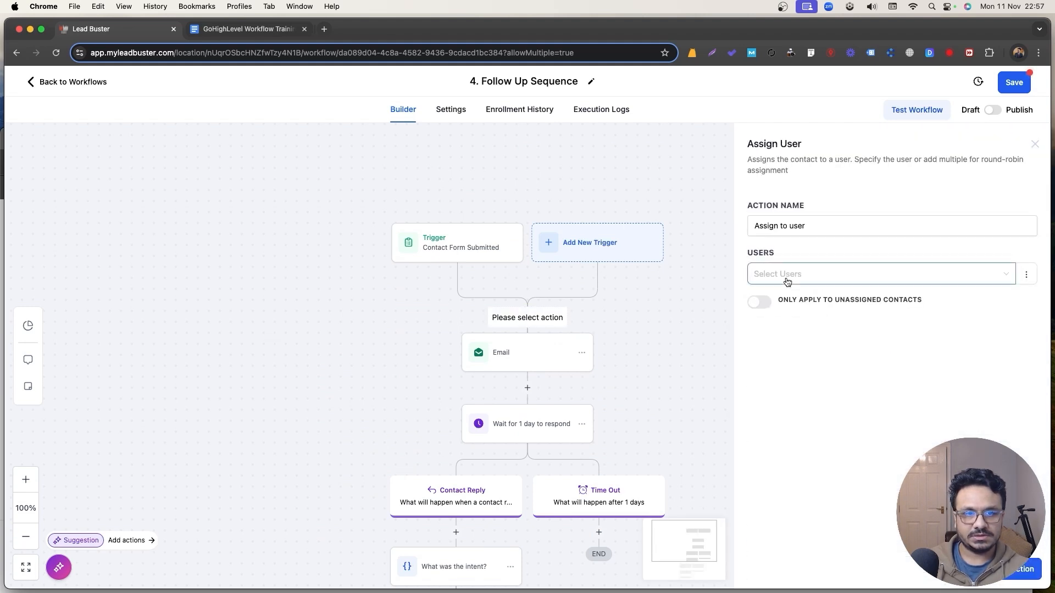
click(787, 281)
click(773, 304)
click(1021, 569)
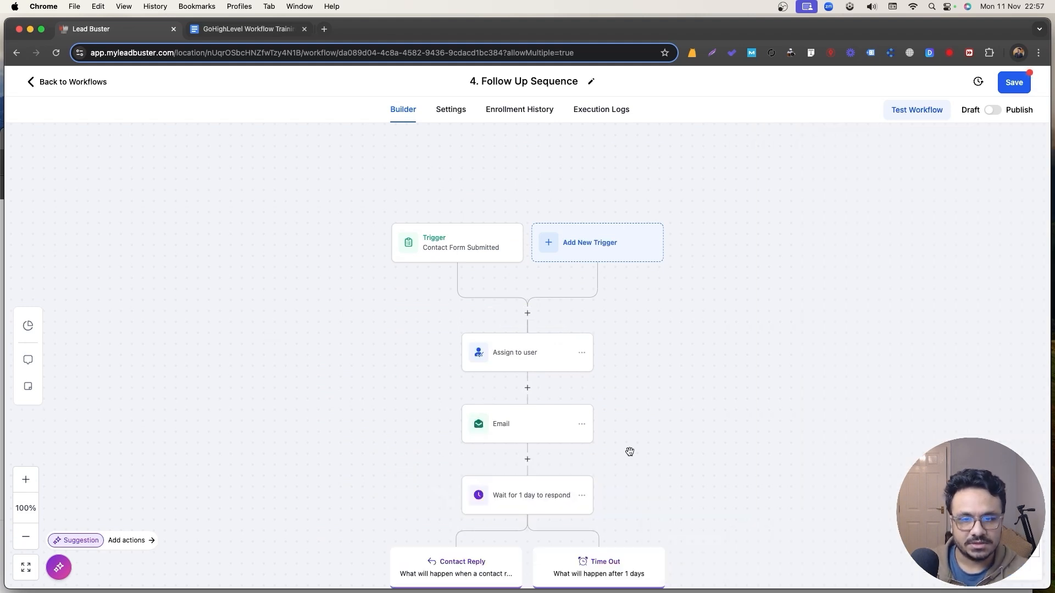
scroll(629, 452, down, 5)
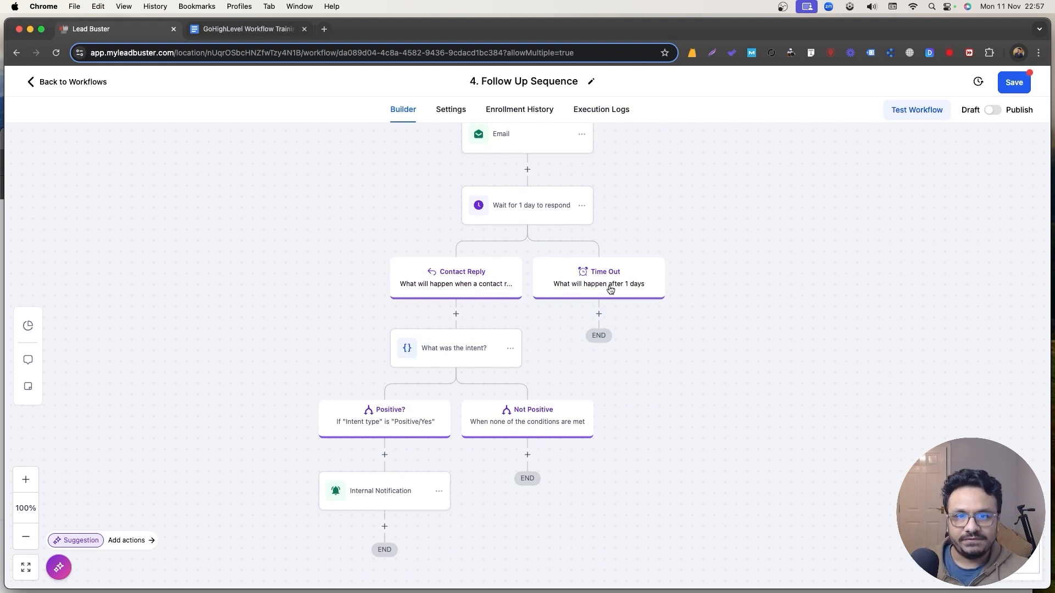
Copy all actions from the first Email onward and paste them under the Time Out branch.
click(599, 314)
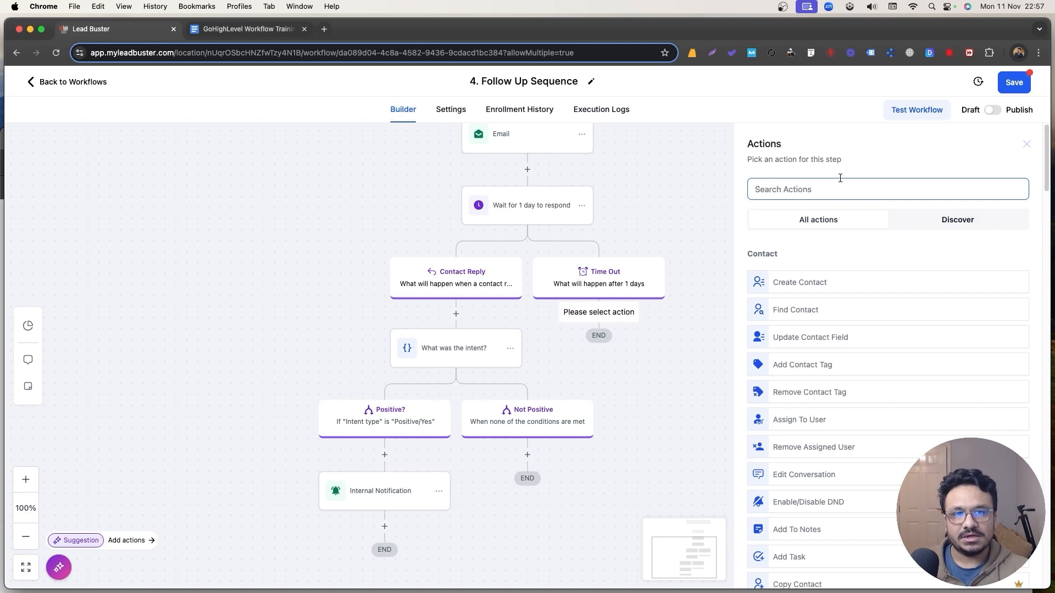
click(1026, 144)
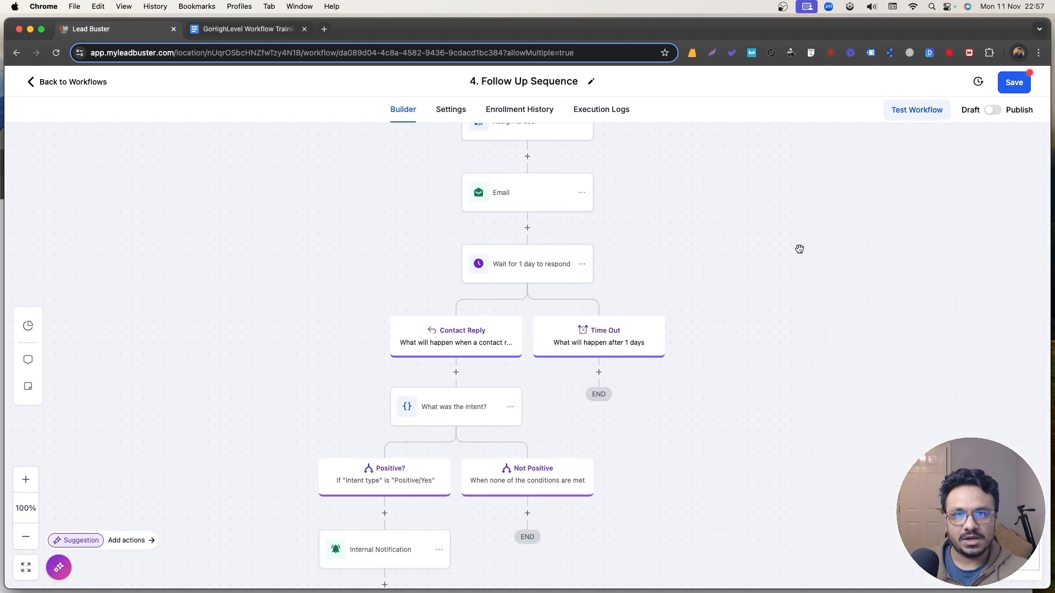
click(582, 193)
mouse_move(621, 235)
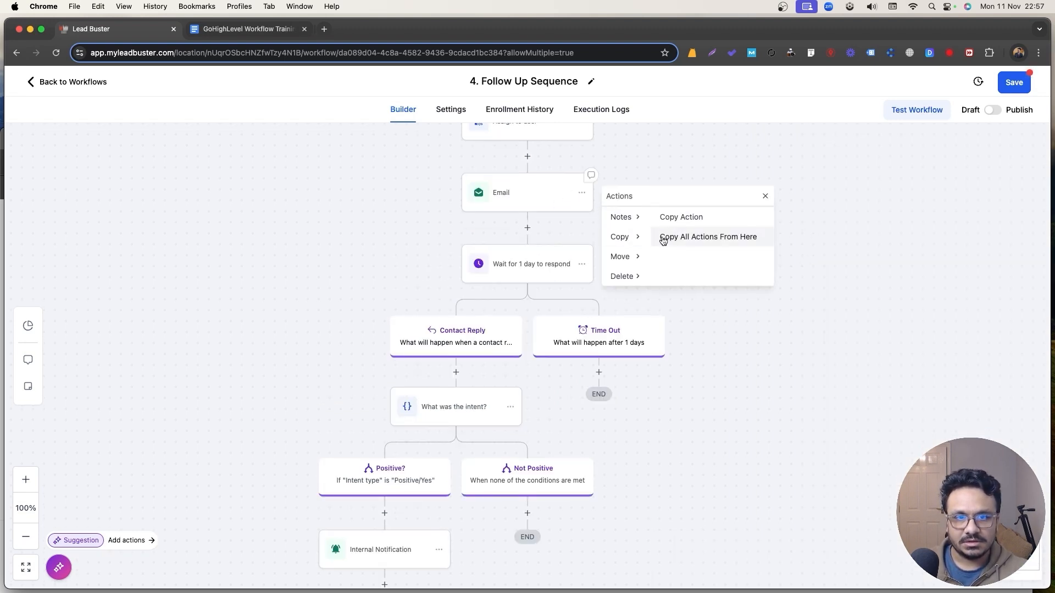
click(682, 237)
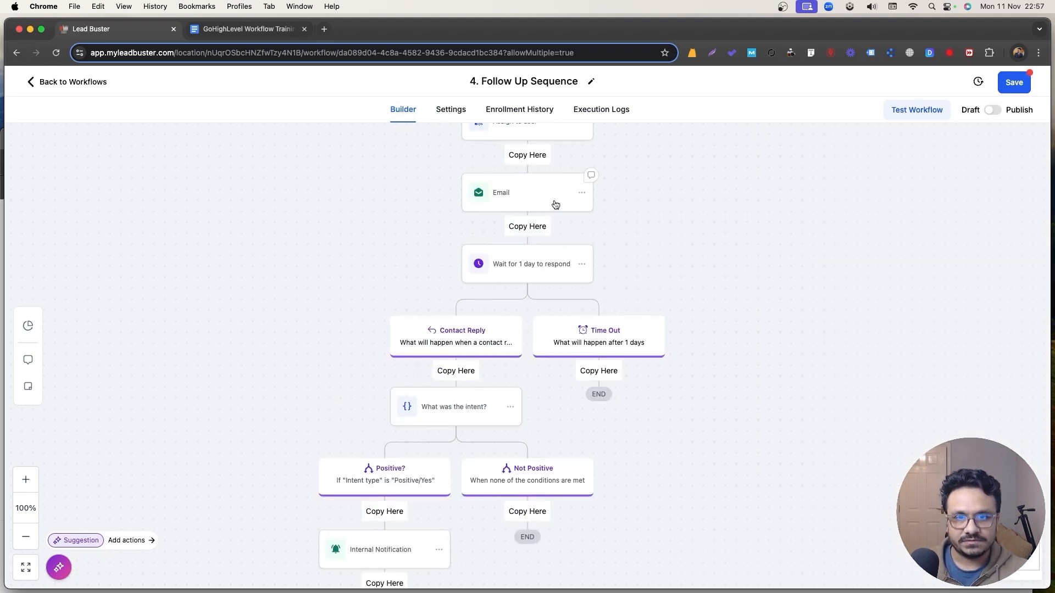
click(607, 372)
scroll(607, 372, down, 1)
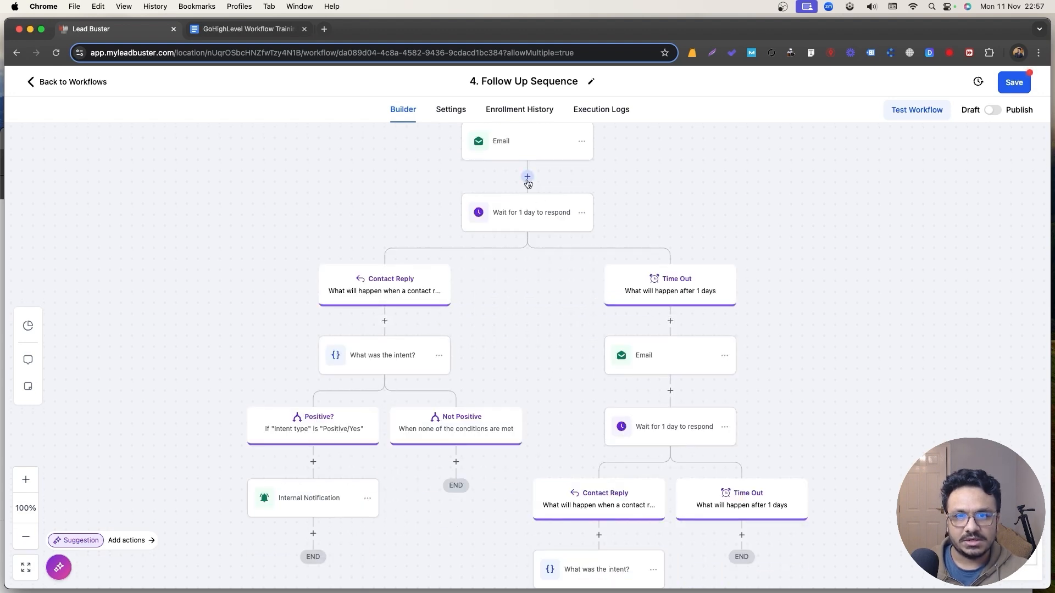
scroll(528, 184, up, 2)
scroll(621, 280, down, 1)
scroll(603, 289, down, 1)
scroll(592, 204, up, 2)
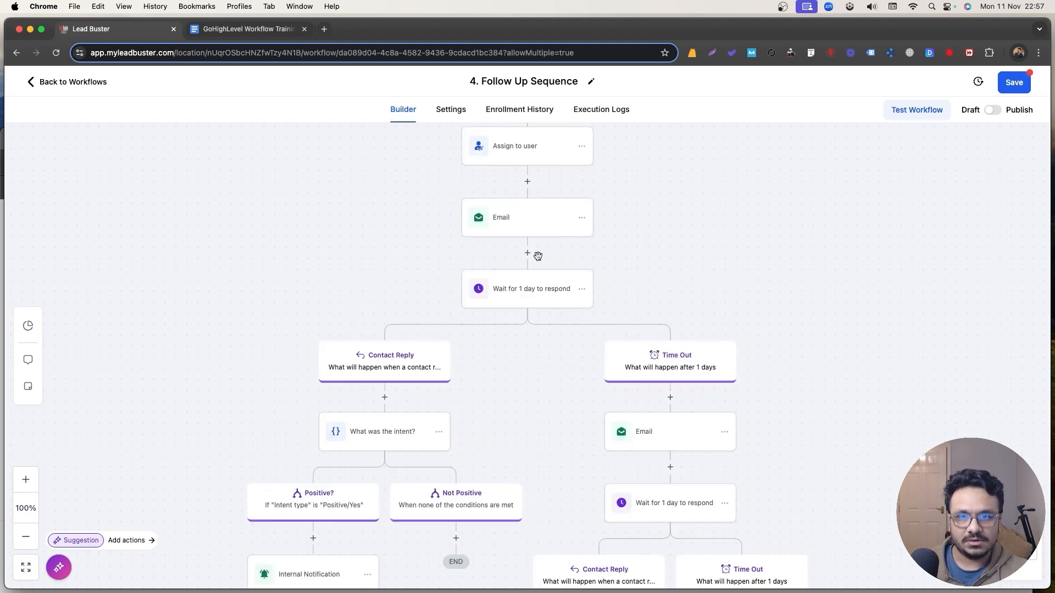
scroll(642, 356, down, 2)
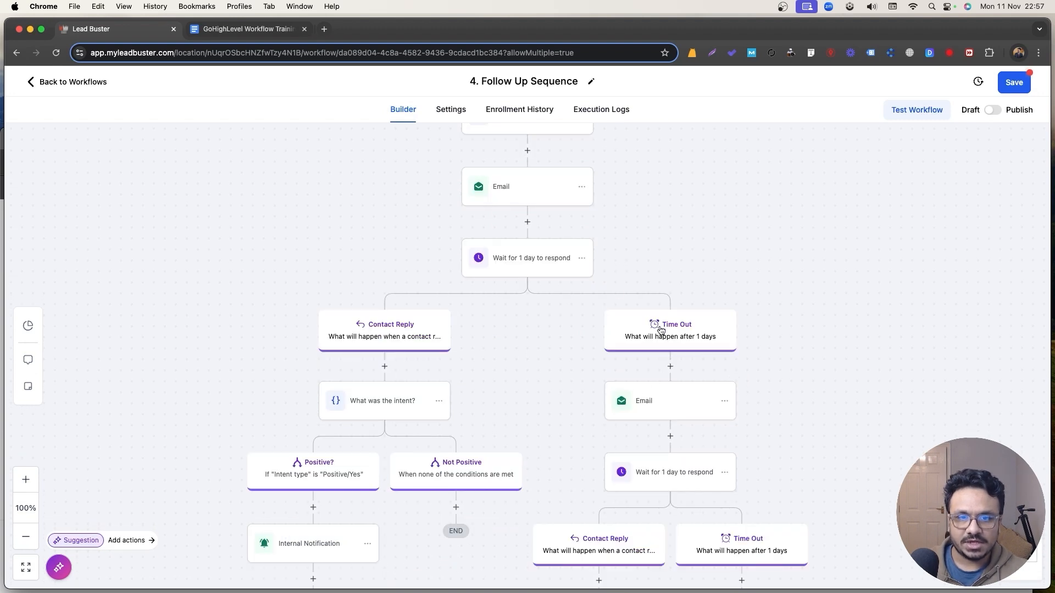
scroll(572, 264, down, 1)
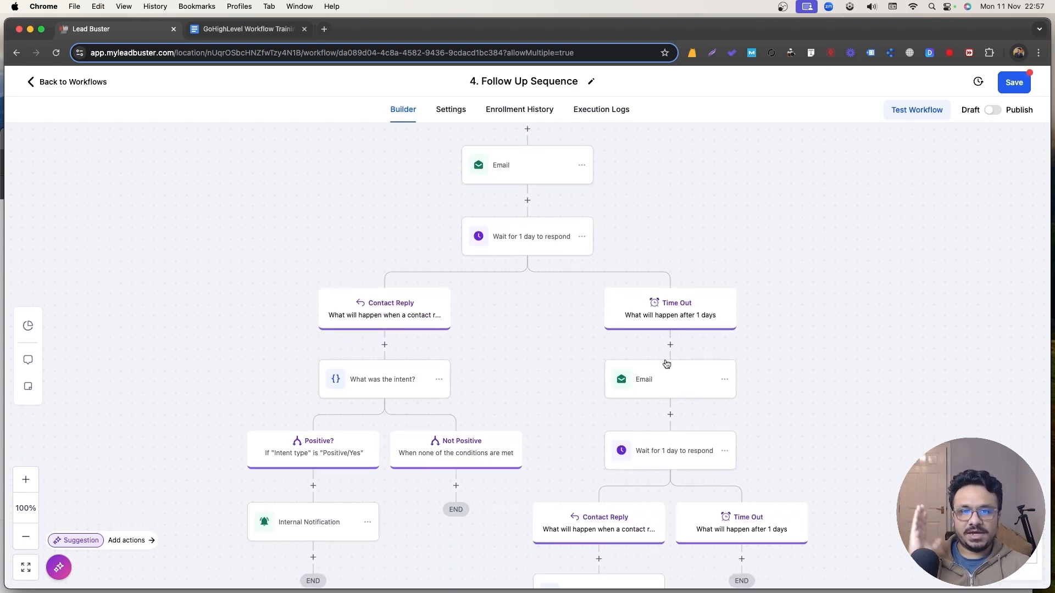
Rename the copied email to Email 2 with subject 'RE: Following up?' and save it.
click(632, 391)
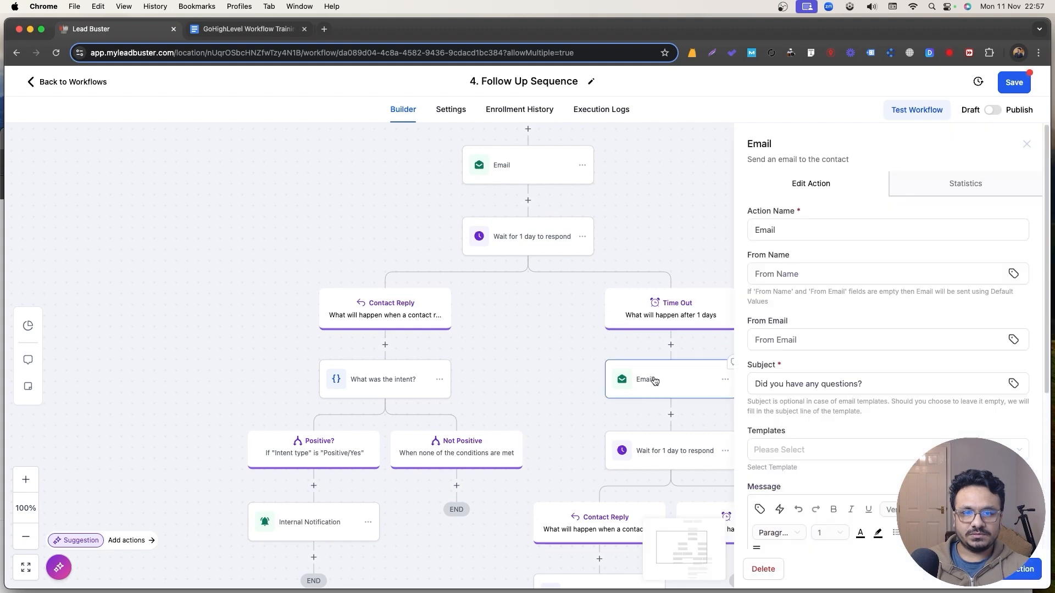
click(808, 230)
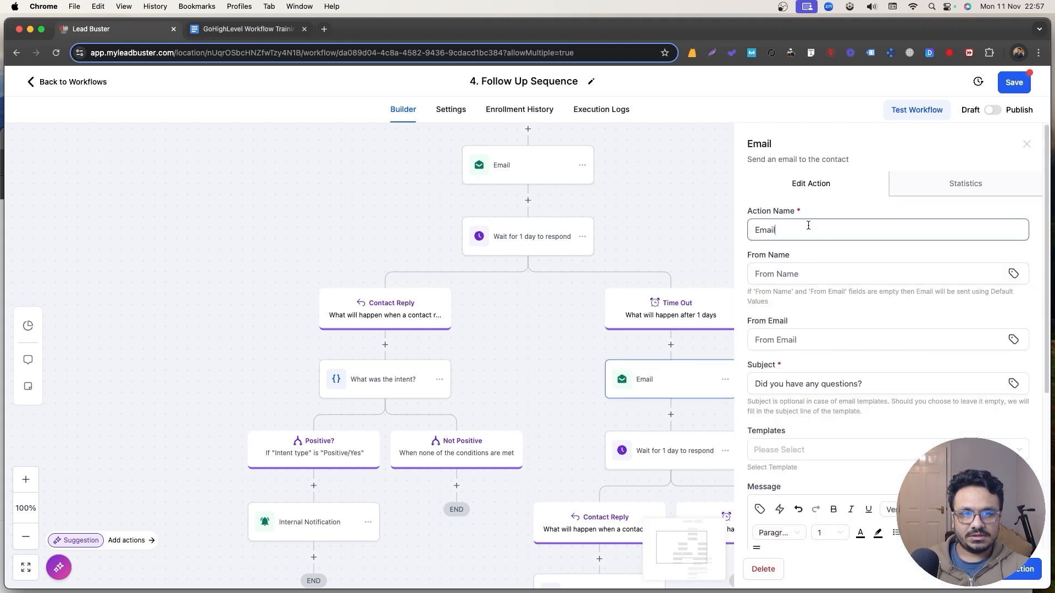
scroll(818, 308, down, 5)
triple_click(809, 140)
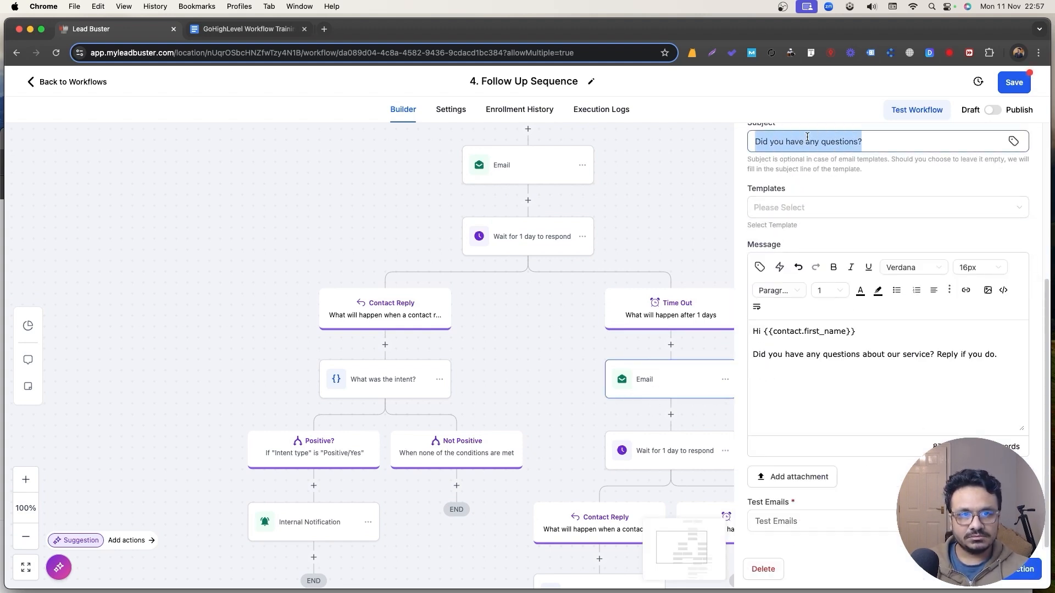
text(RE: Y)
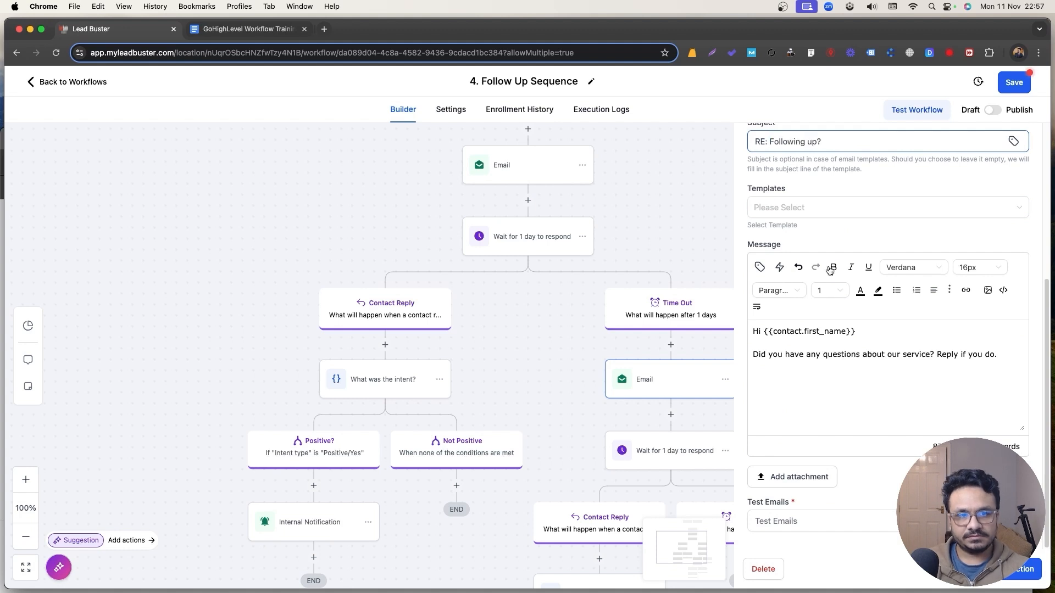
click(868, 341)
scroll(902, 349, up, 1)
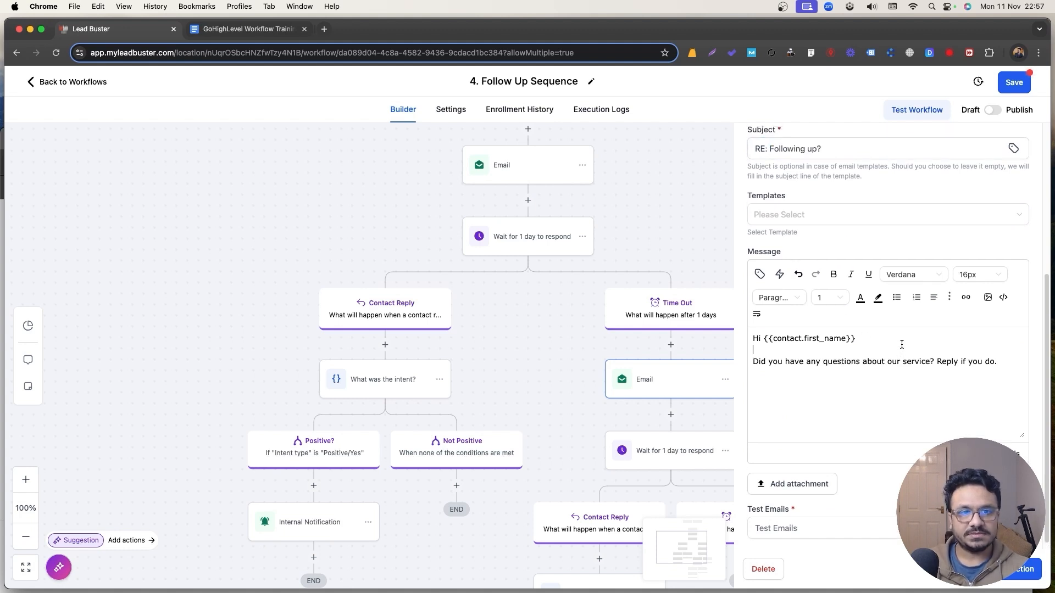
scroll(901, 344, up, 2)
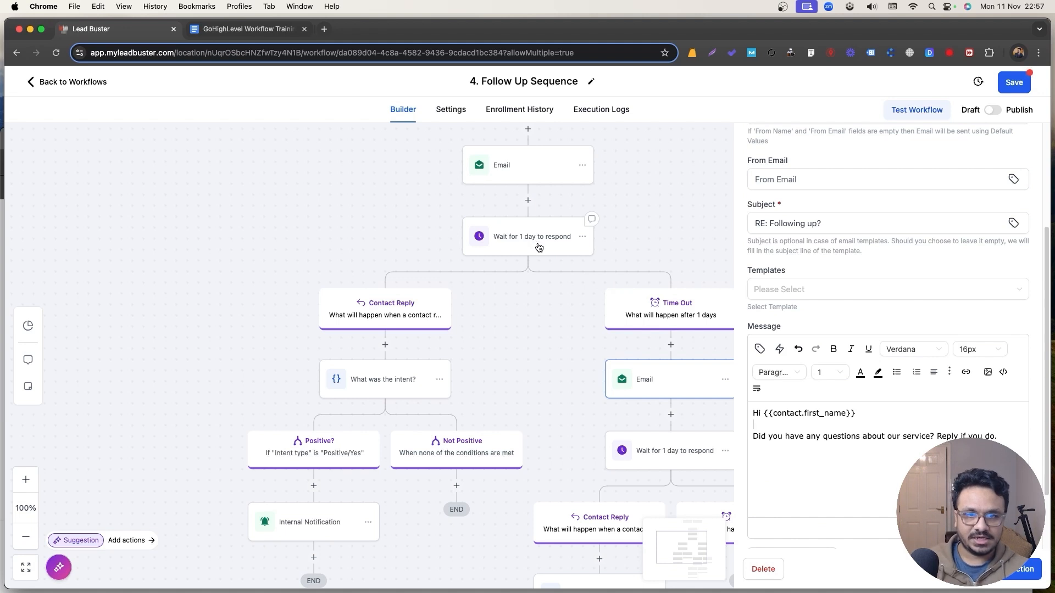
click(1012, 569)
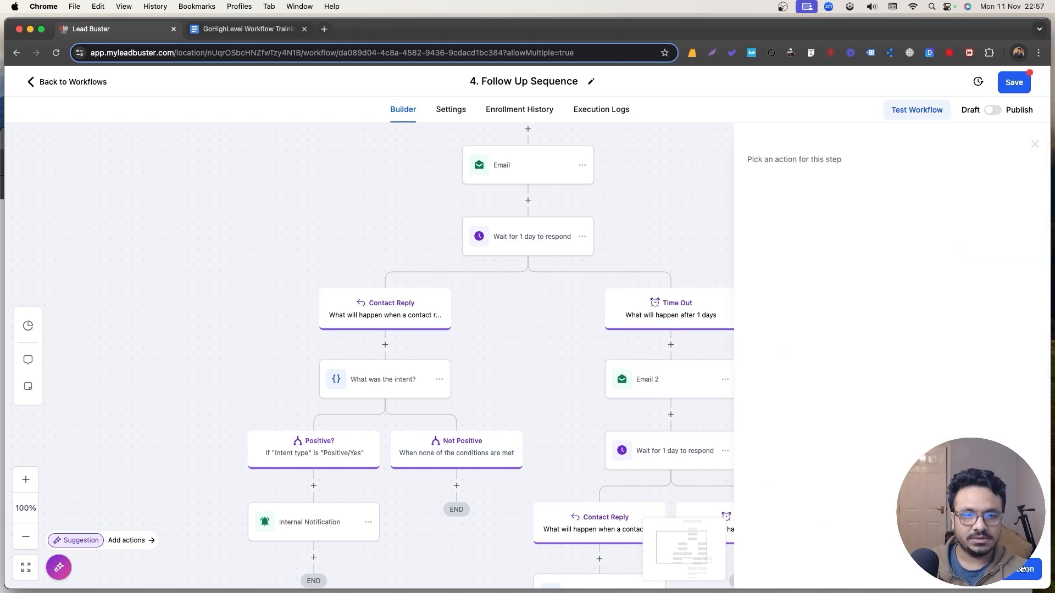
scroll(654, 413, down, 2)
Set the one-day wait step to watch for replies to Email 2 and save it.
click(665, 381)
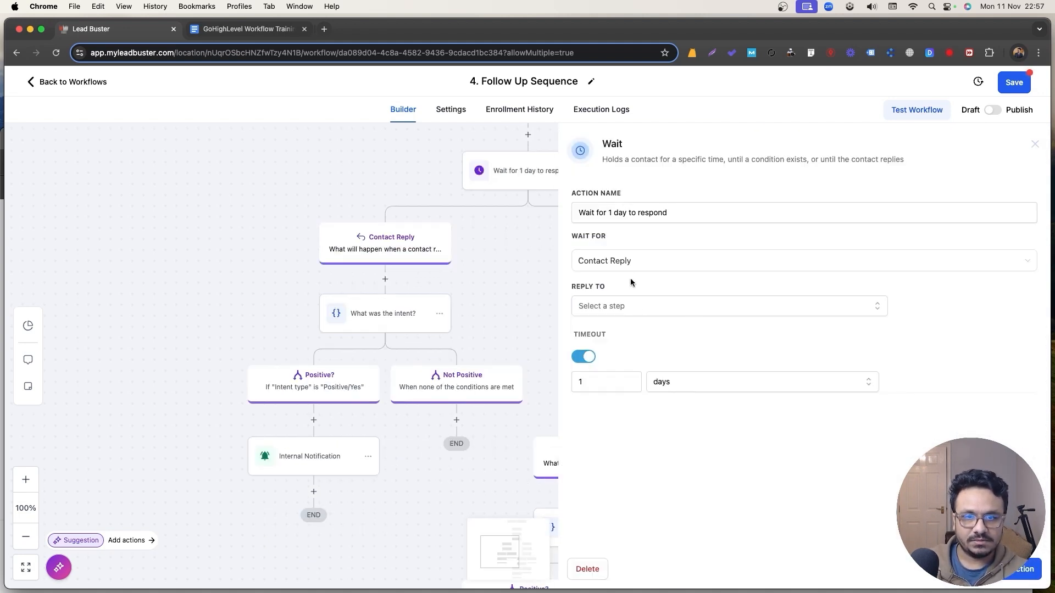
click(611, 310)
click(601, 371)
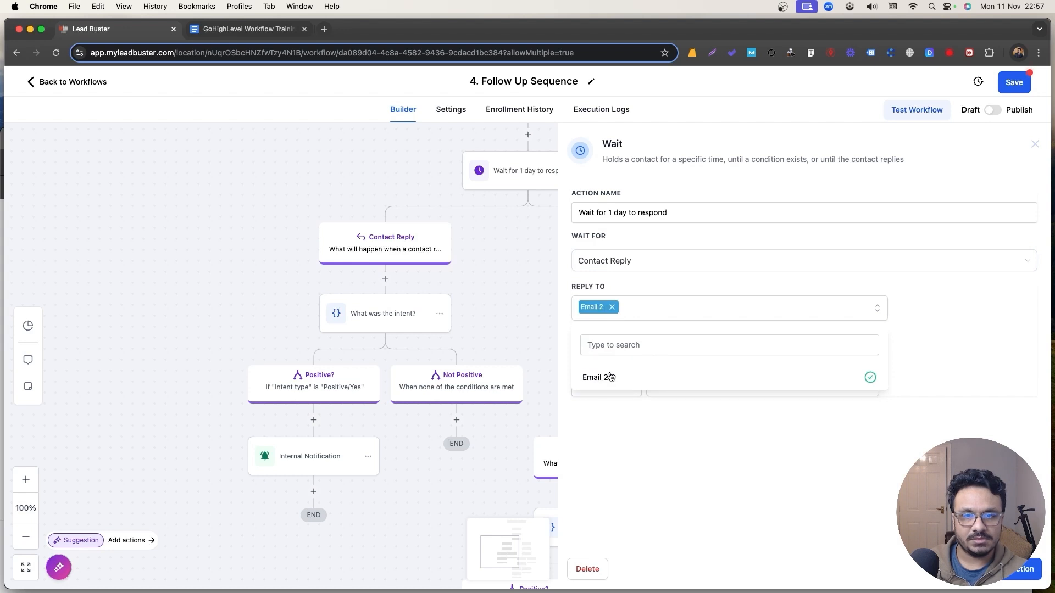
click(700, 408)
click(1012, 569)
scroll(576, 254, up, 5)
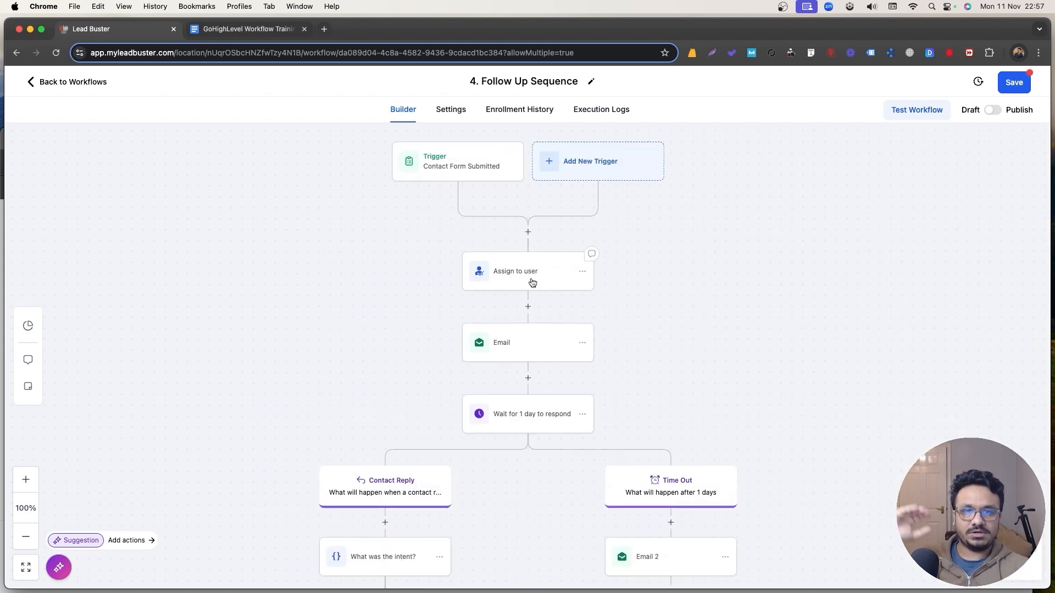
scroll(694, 407, down, 2)
scroll(657, 440, down, 1)
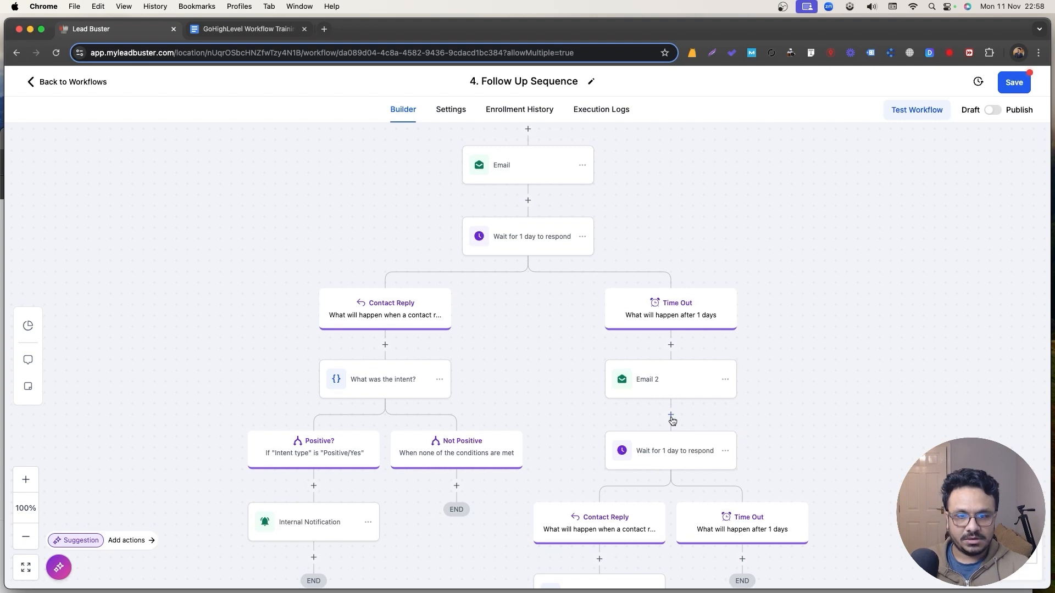
scroll(668, 419, down, 1)
scroll(589, 493, down, 3)
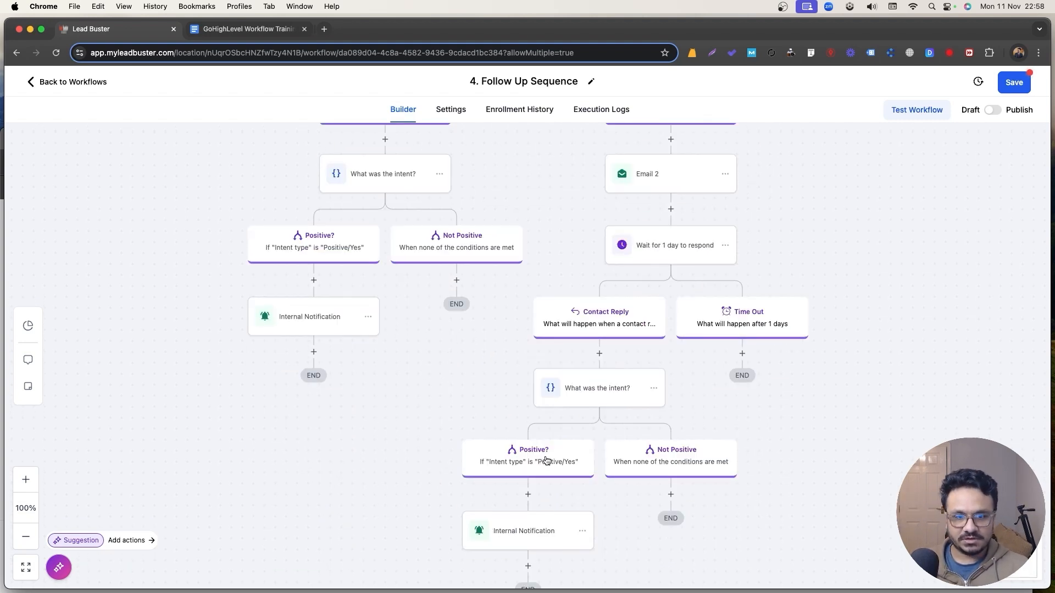
scroll(687, 219, up, 1)
scroll(652, 418, down, 2)
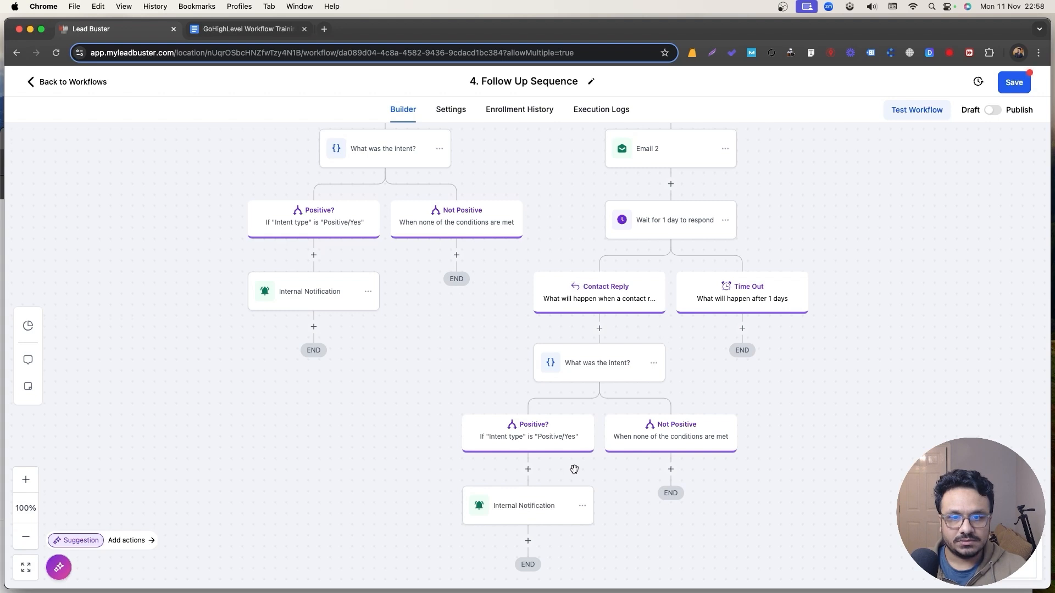
scroll(480, 360, up, 1)
Delete the duplicate Internal Notification step under the second Positive? branch.
scroll(517, 428, down, 1)
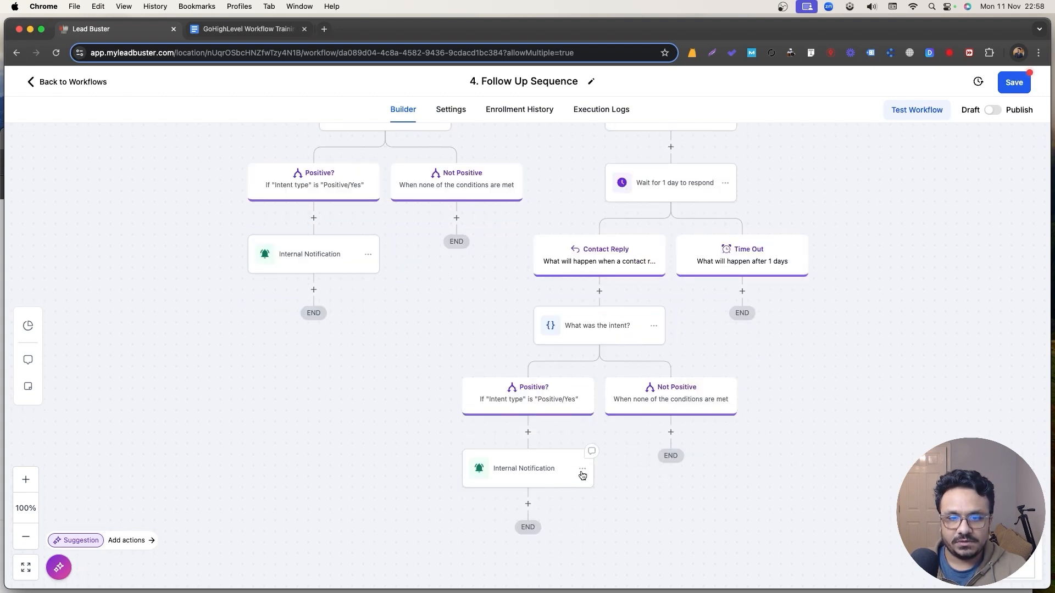
click(582, 468)
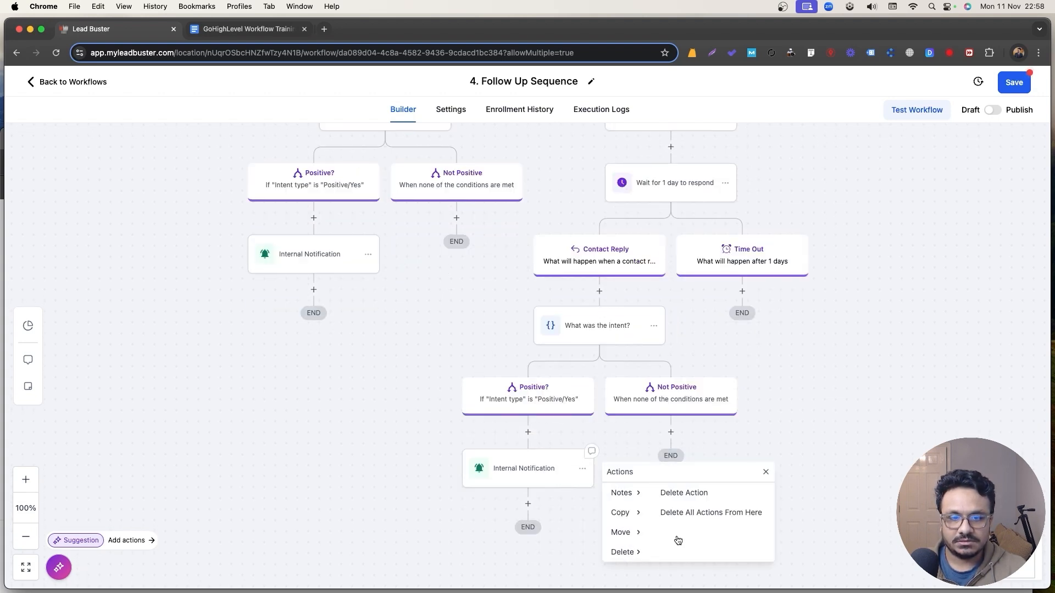
click(684, 493)
click(644, 360)
Add a Go To step under Positive? that points back to the original Internal Notification.
click(529, 432)
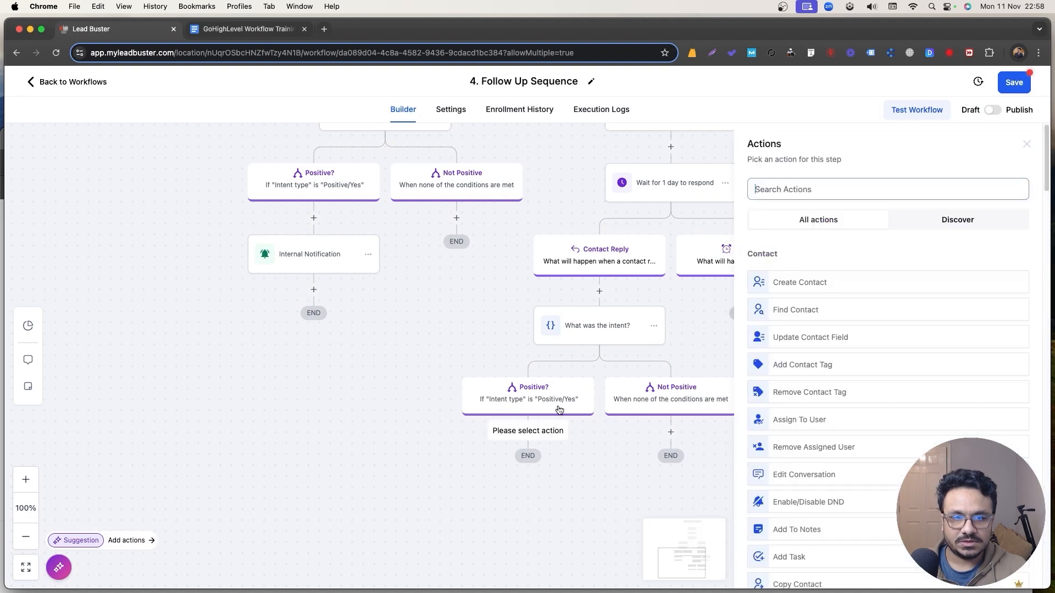
text(go to)
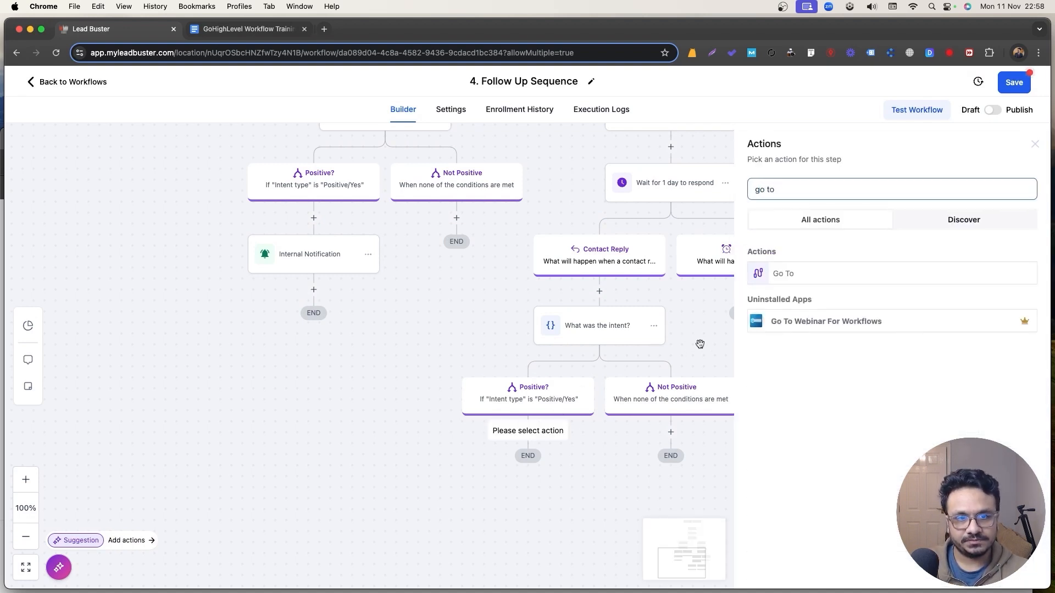
click(784, 271)
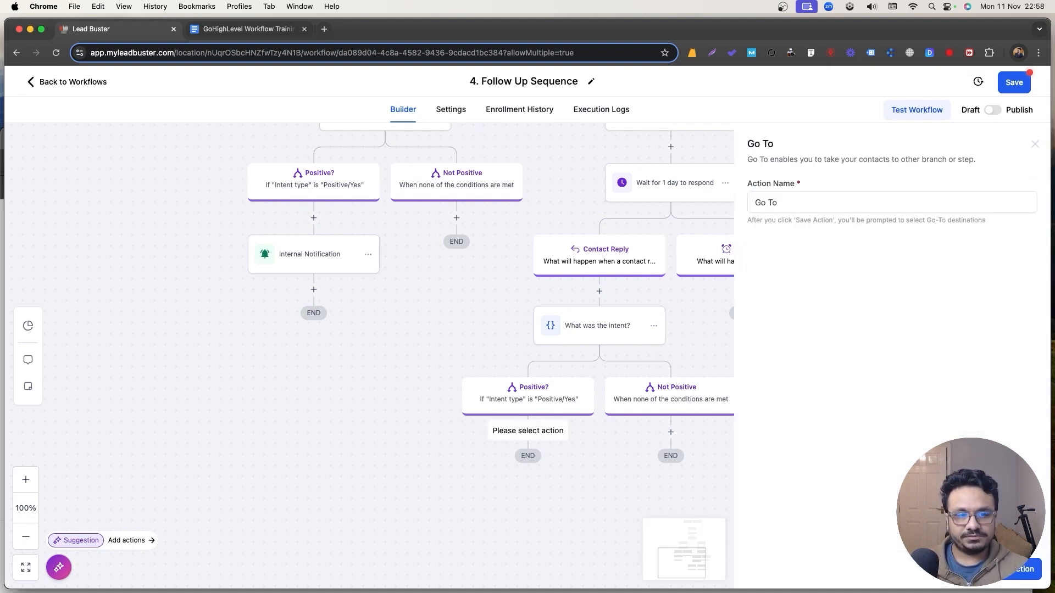
click(1022, 569)
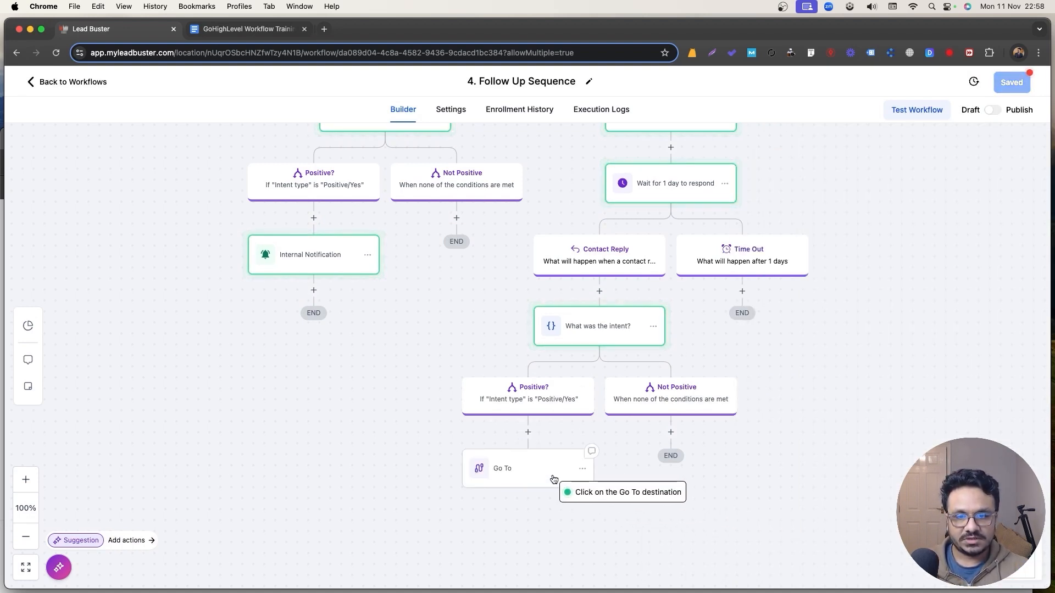
click(316, 238)
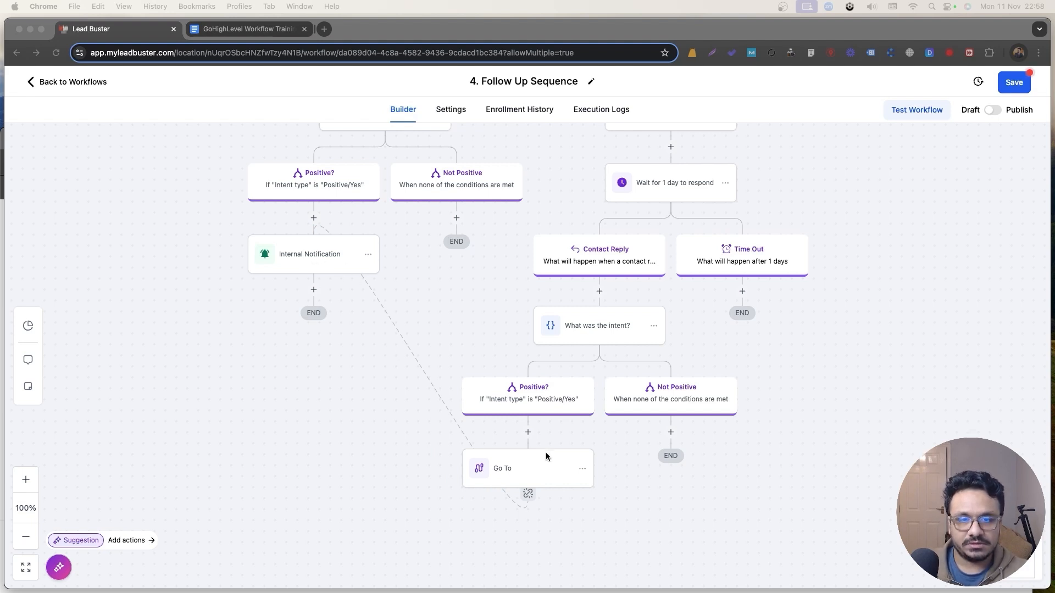
Copy all actions from Email 2 onward and paste them under the Time Out branch.
scroll(708, 291, up, 4)
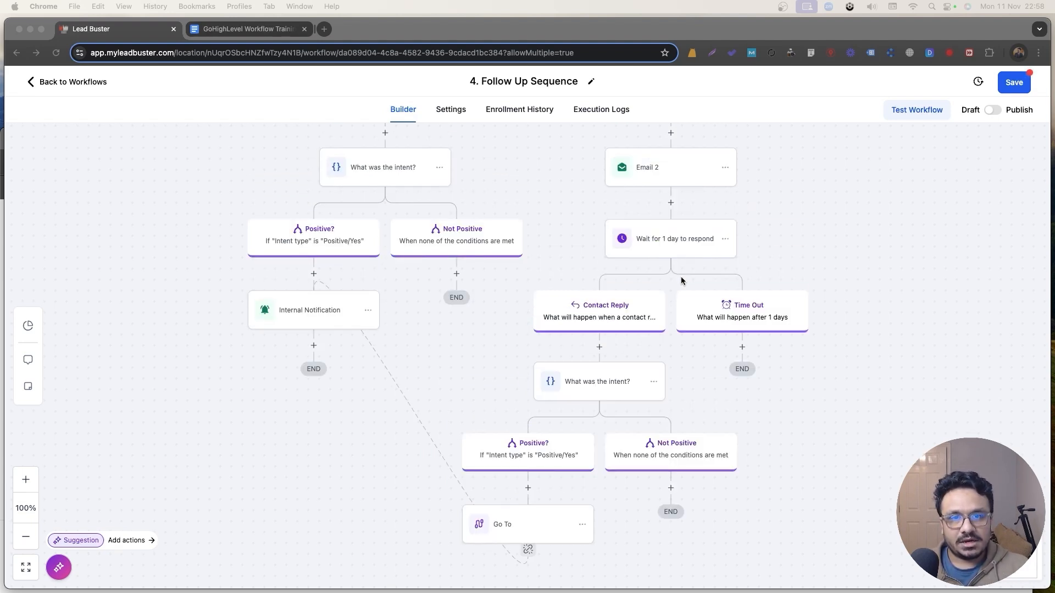
click(724, 210)
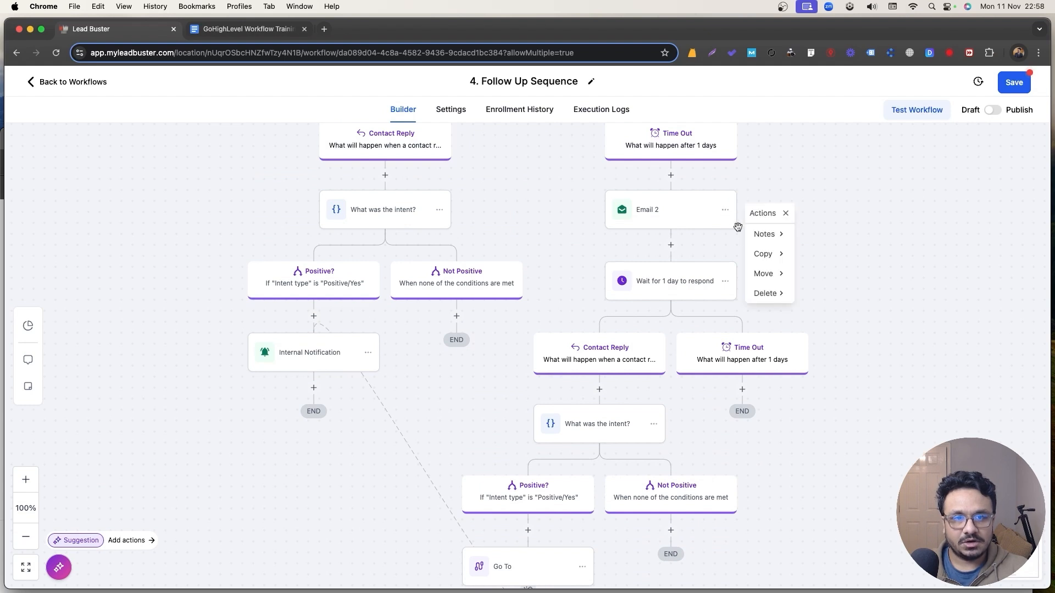
mouse_move(764, 254)
click(837, 253)
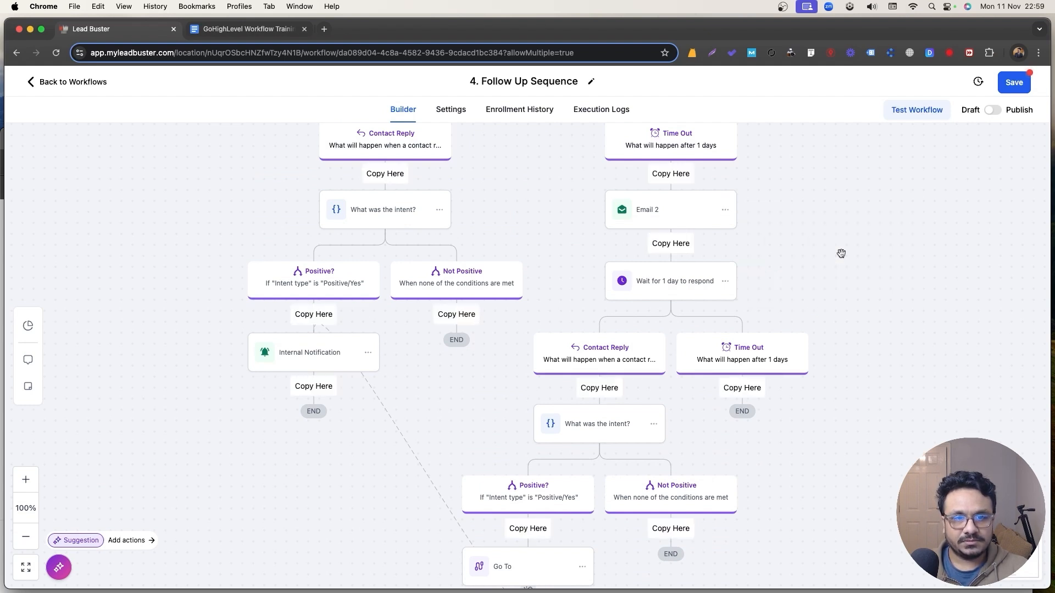
scroll(782, 381, down, 1)
click(751, 348)
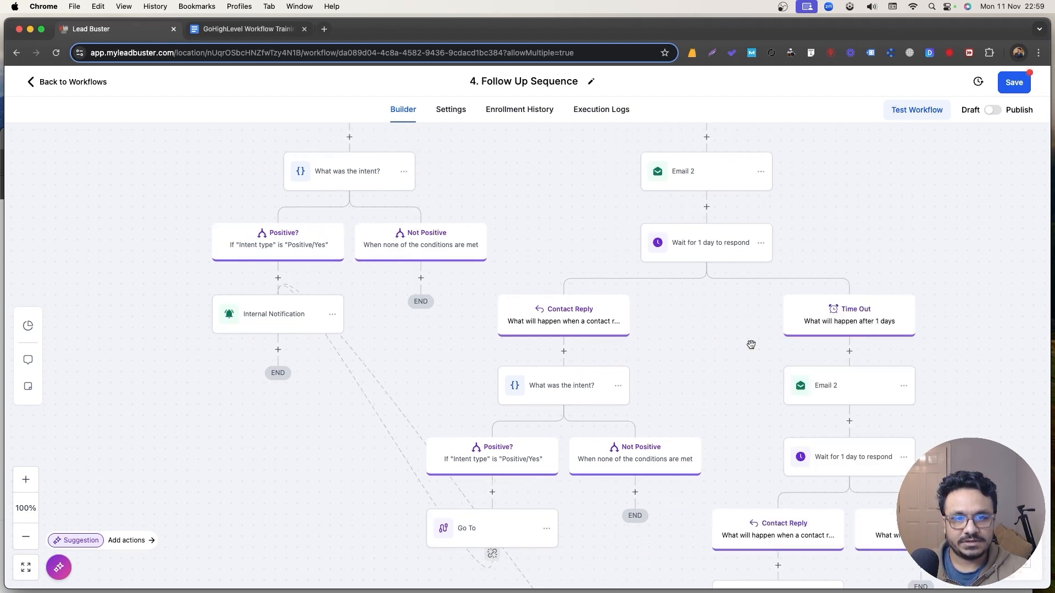
Rename the pasted email step to Email 3 and save it.
click(821, 384)
double_click(777, 231)
text(4)
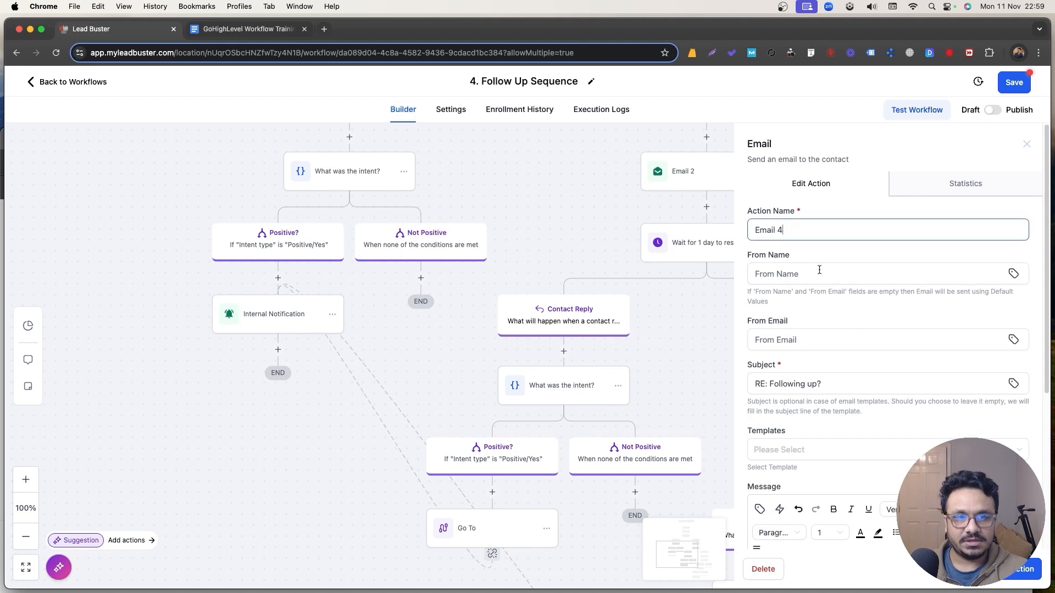
scroll(831, 311, down, 5)
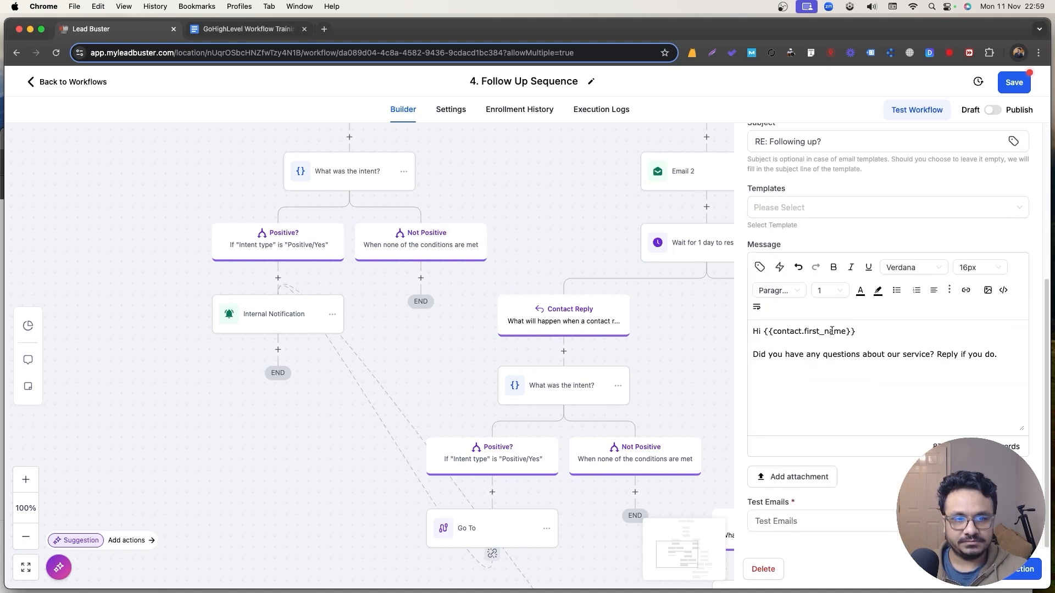
click(1015, 569)
Set the new wait step to watch for replies to Email 3 and save it.
scroll(720, 431, down, 2)
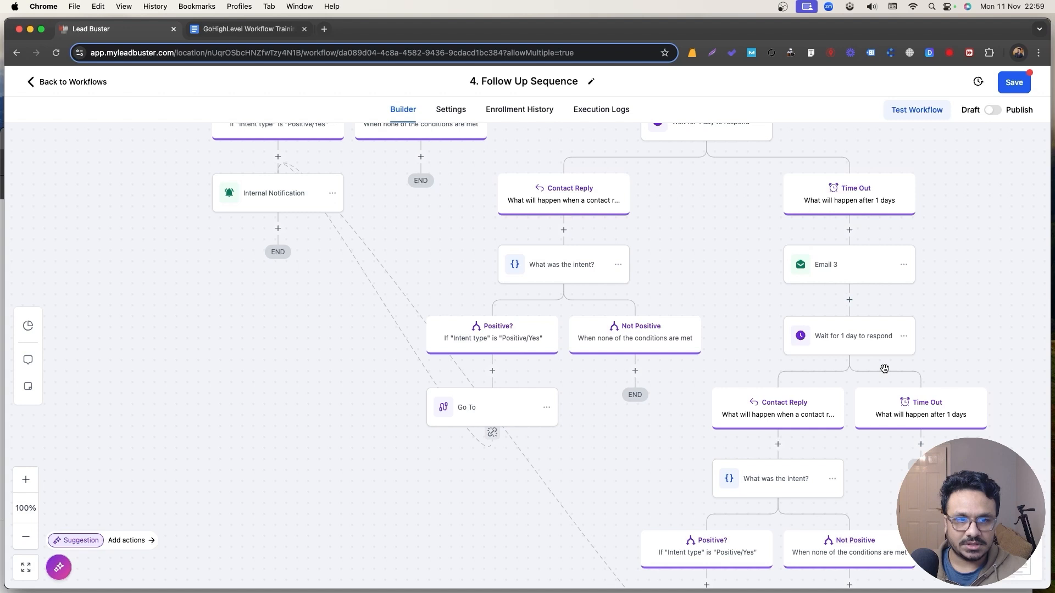
click(873, 336)
click(581, 308)
click(610, 370)
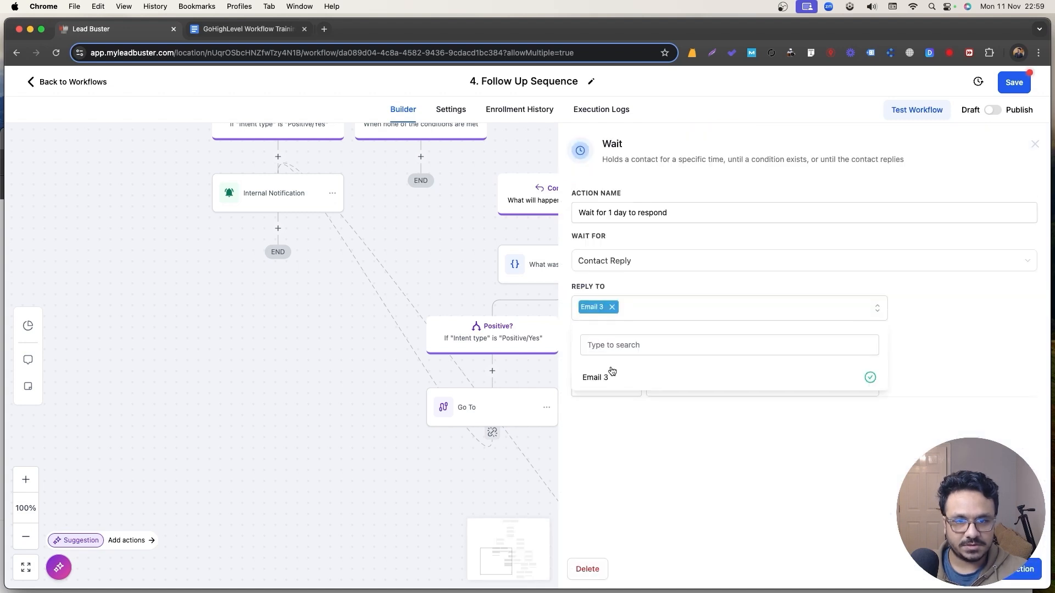
click(1014, 570)
scroll(715, 396, up, 5)
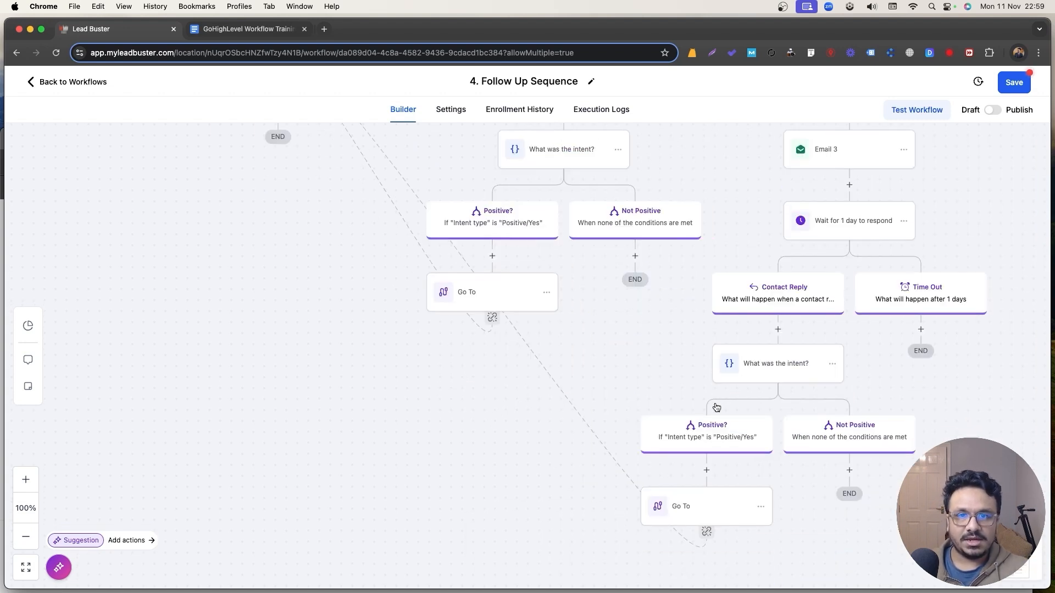
Switch the workflow from draft to published and save it.
click(992, 110)
click(1014, 82)
scroll(542, 371, up, 3)
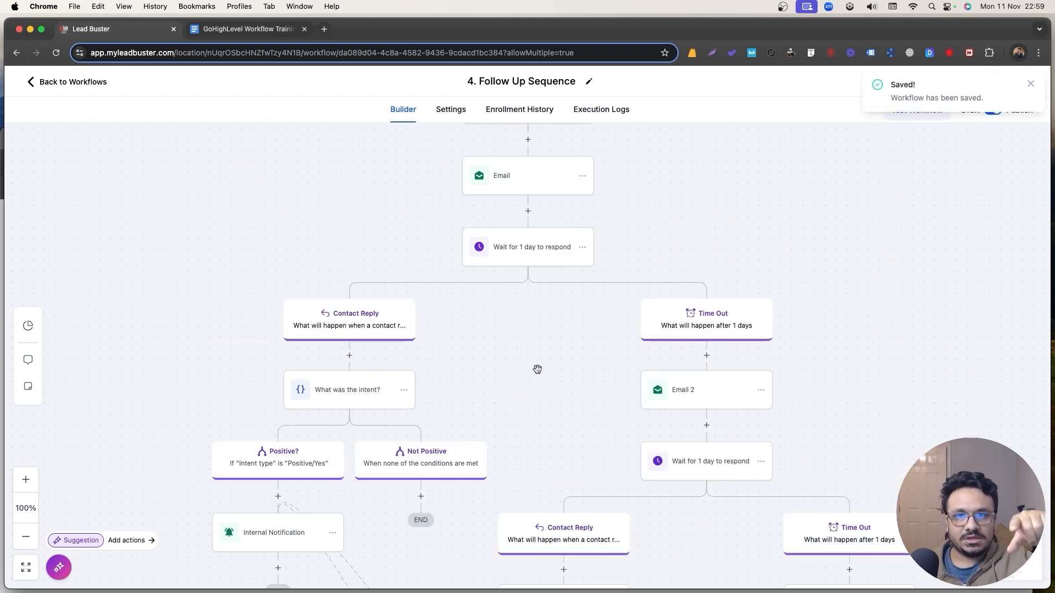
scroll(656, 358, down, 2)
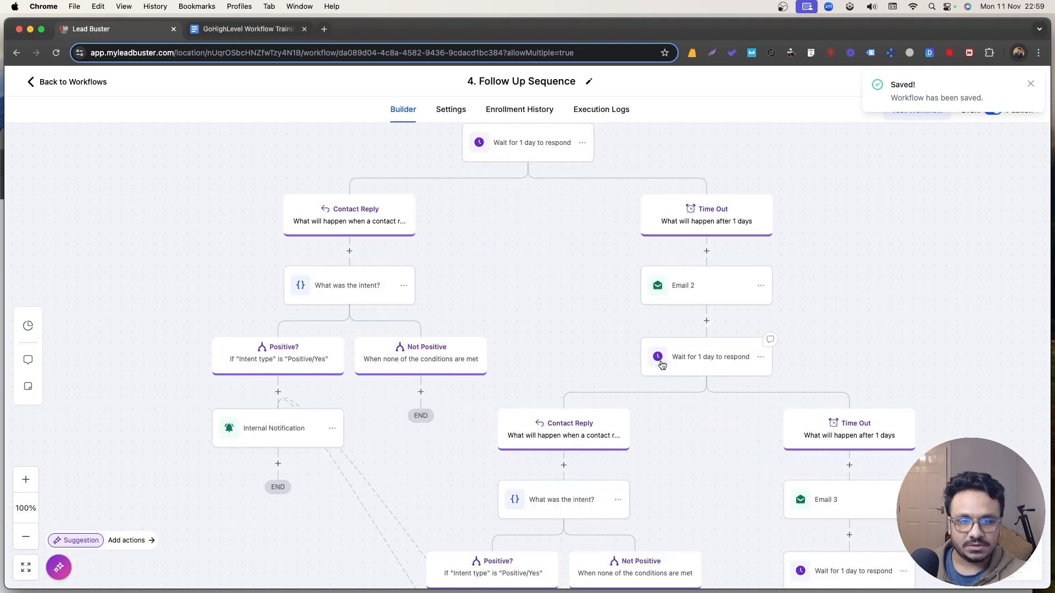
Change the second wait's timeout to 2 days and rename it '2 days'.
click(699, 360)
double_click(602, 384)
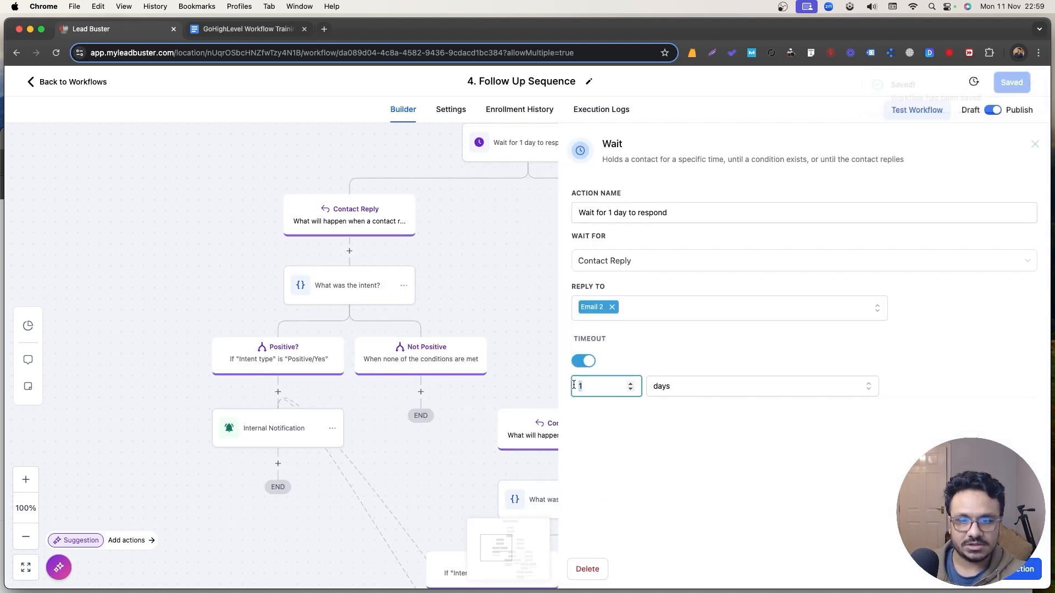
text(2)
click(611, 215)
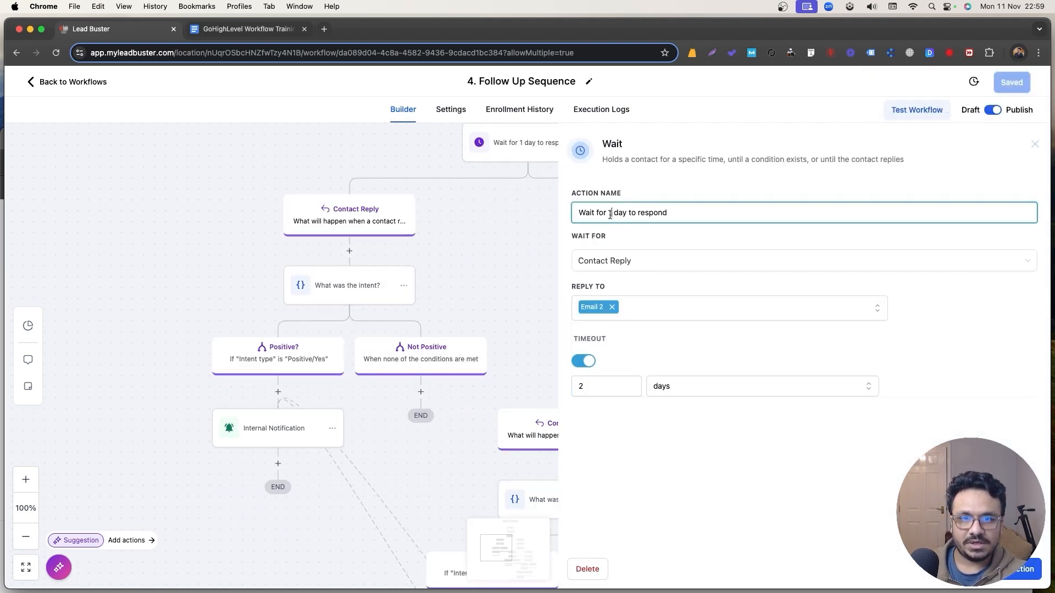
drag(611, 214, 627, 213)
text(2 days)
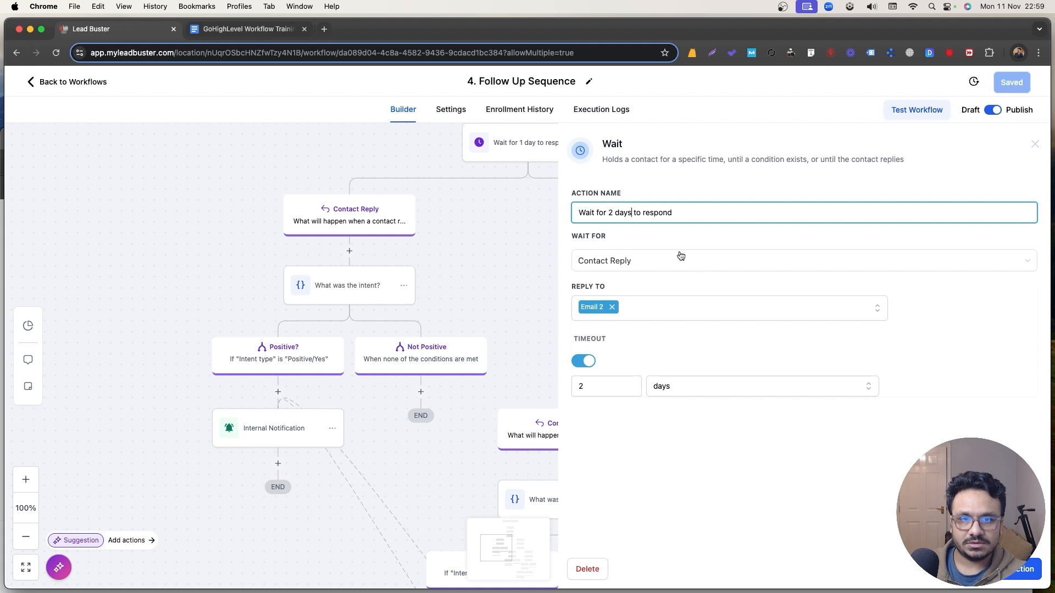
click(1020, 569)
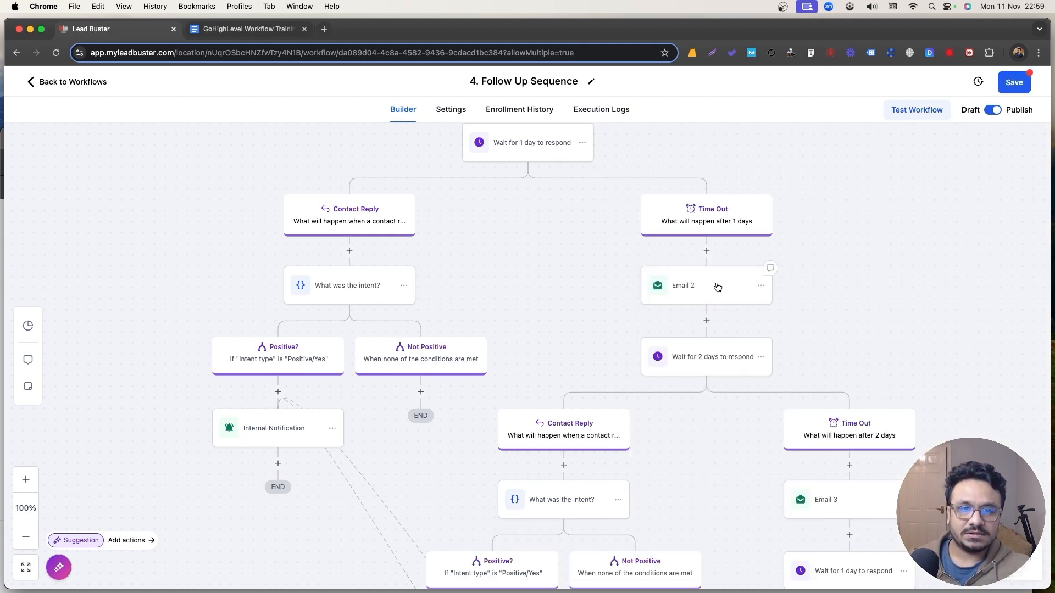
Change the third wait's timeout to 3 days and update its name to match.
scroll(704, 304, down, 3)
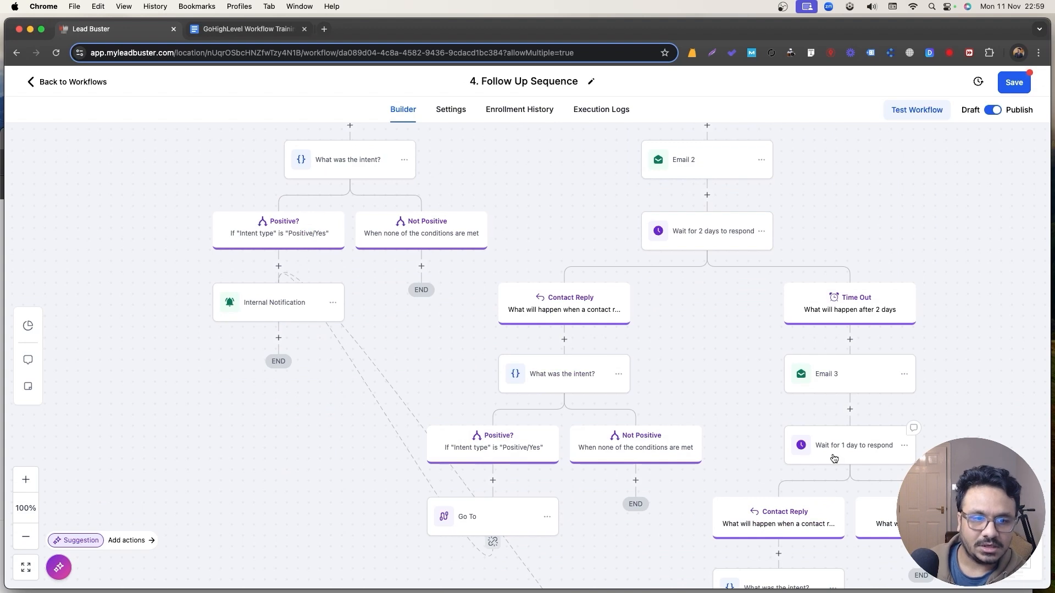
click(835, 458)
double_click(609, 212)
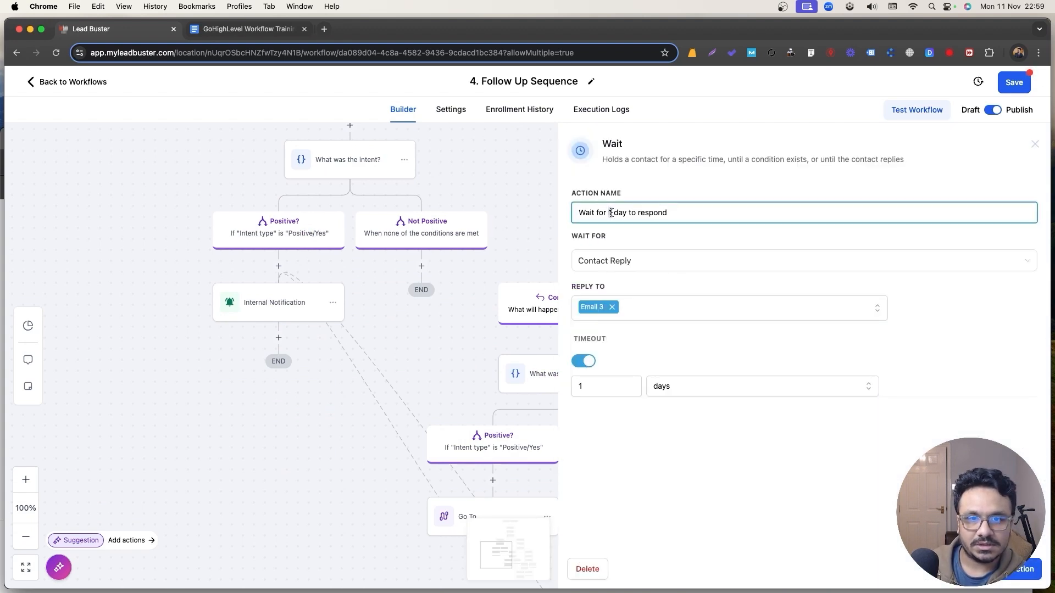
text(4)
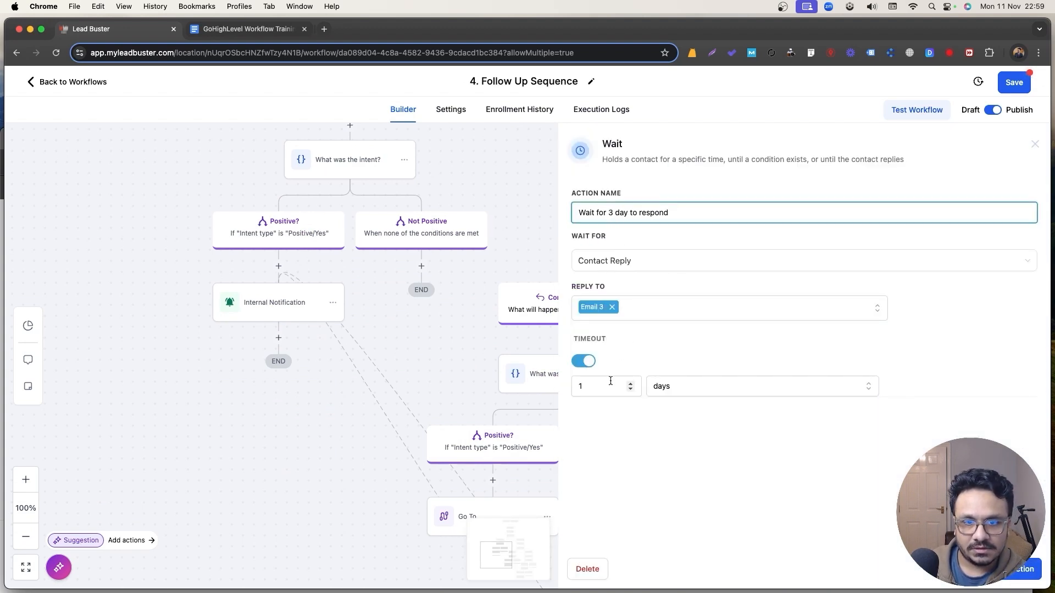
click(604, 385)
text(3)
click(1021, 569)
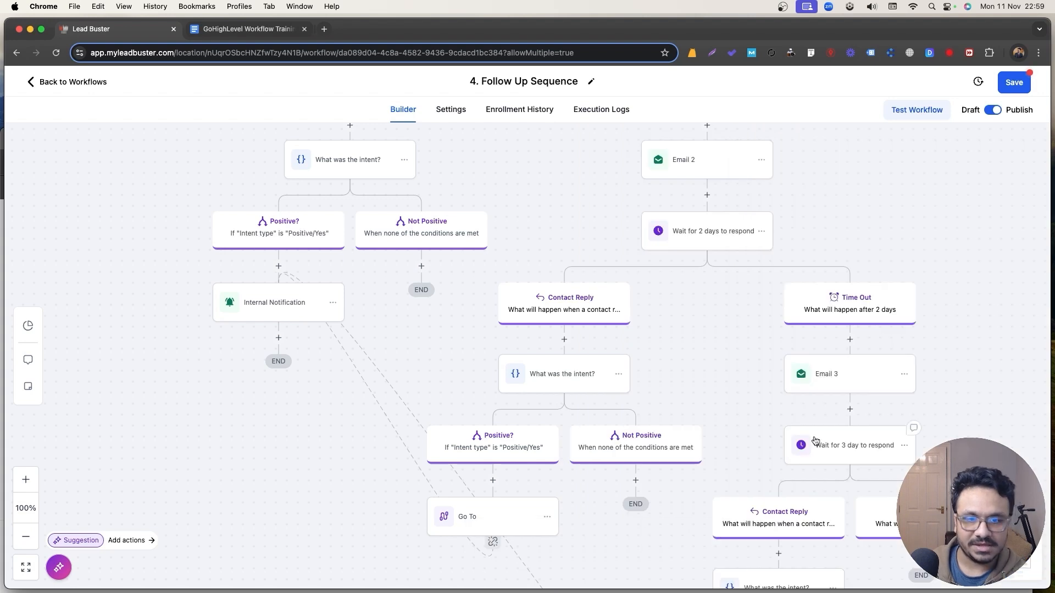
scroll(724, 391, down, 4)
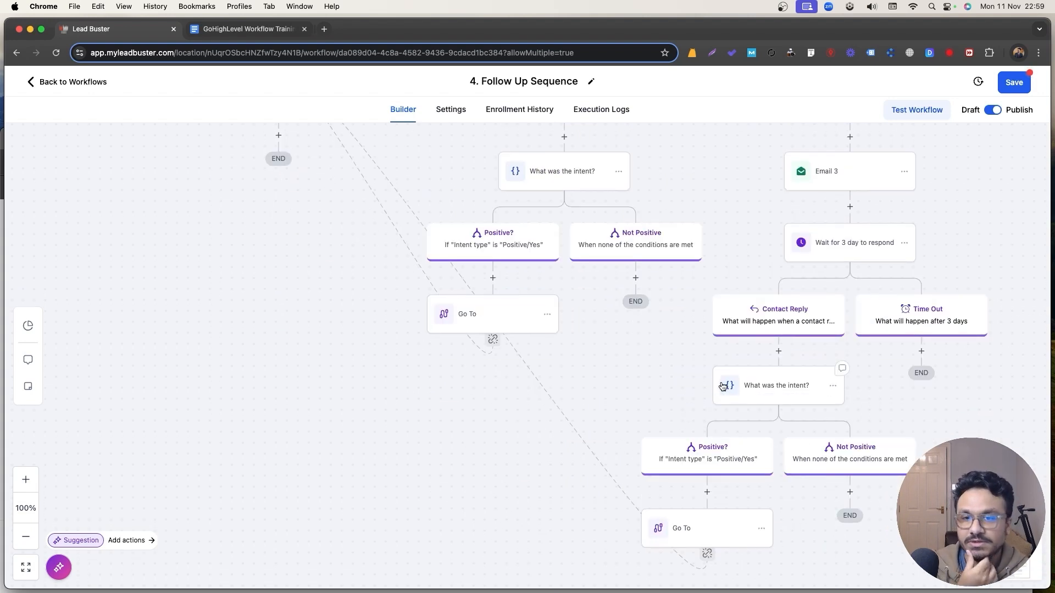
Save the workflow and go back to the Automation Workflows list.
click(1013, 82)
scroll(637, 277, up, 6)
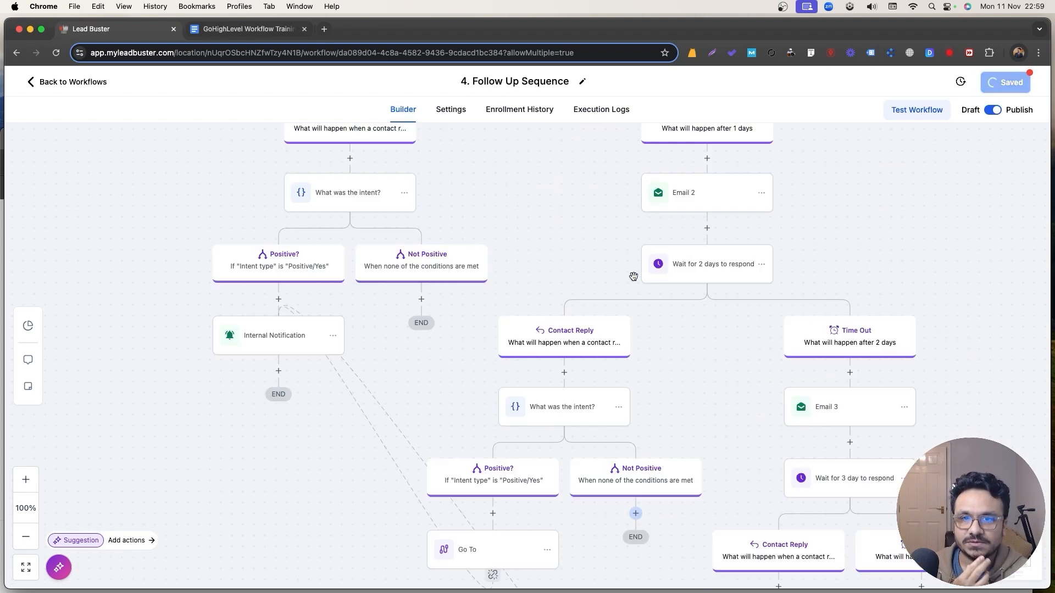
click(94, 85)
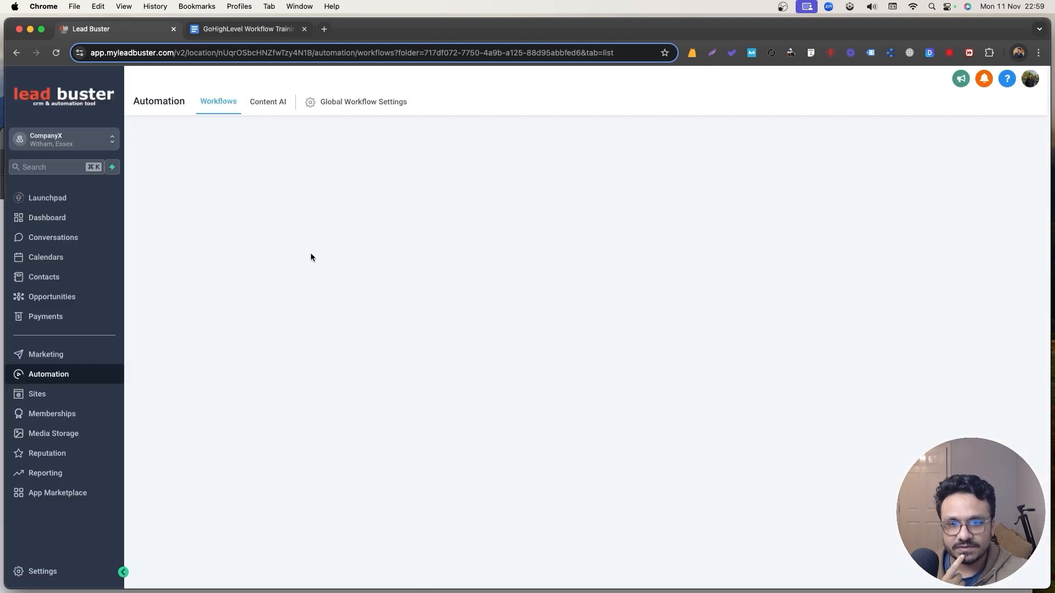
Create a new workflow from scratch named '5. Form Submit Automation'.
click(893, 144)
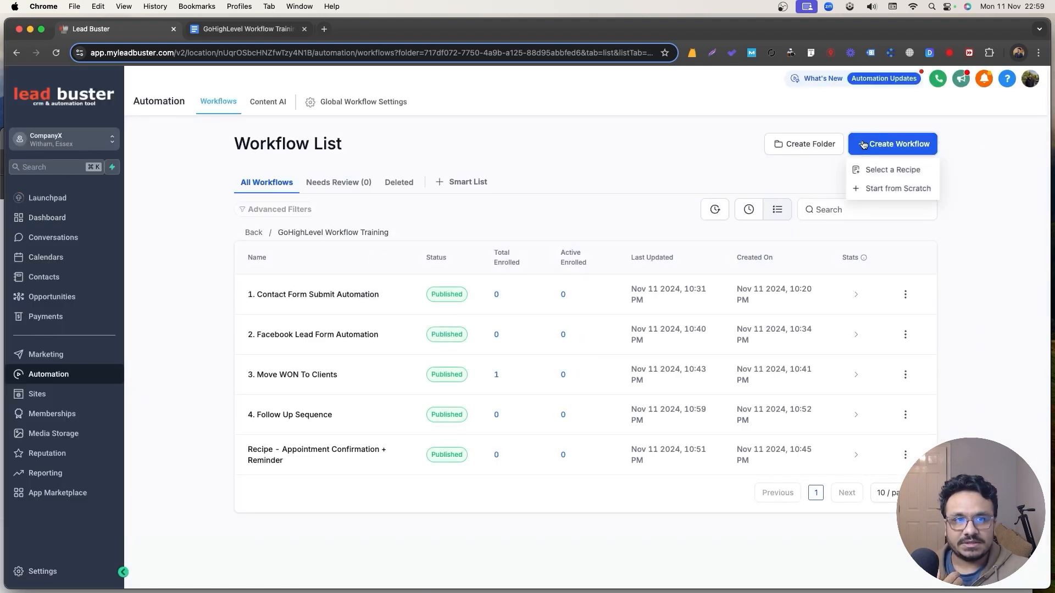
click(877, 187)
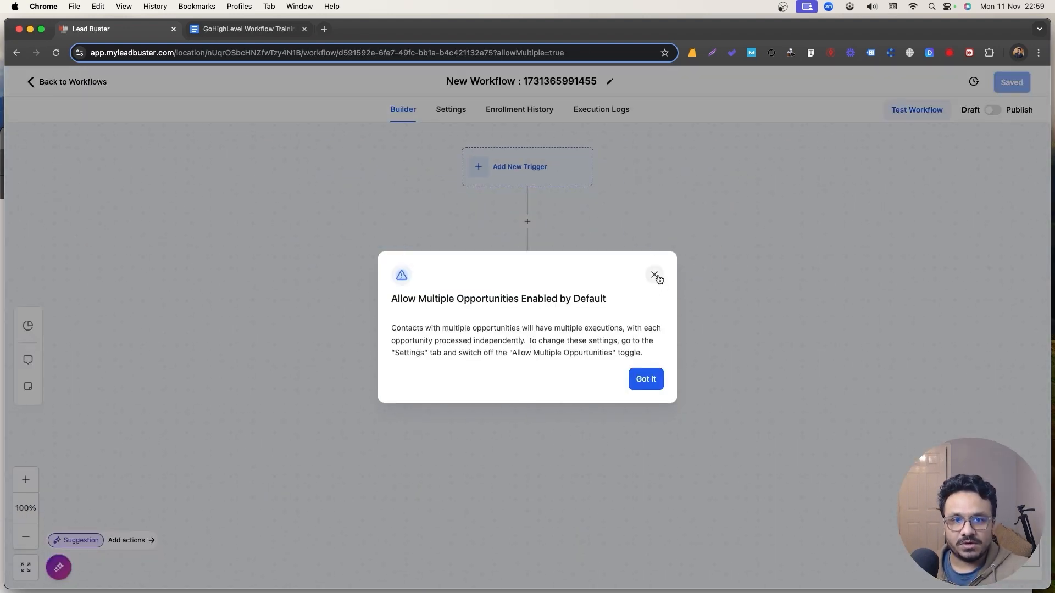
click(655, 275)
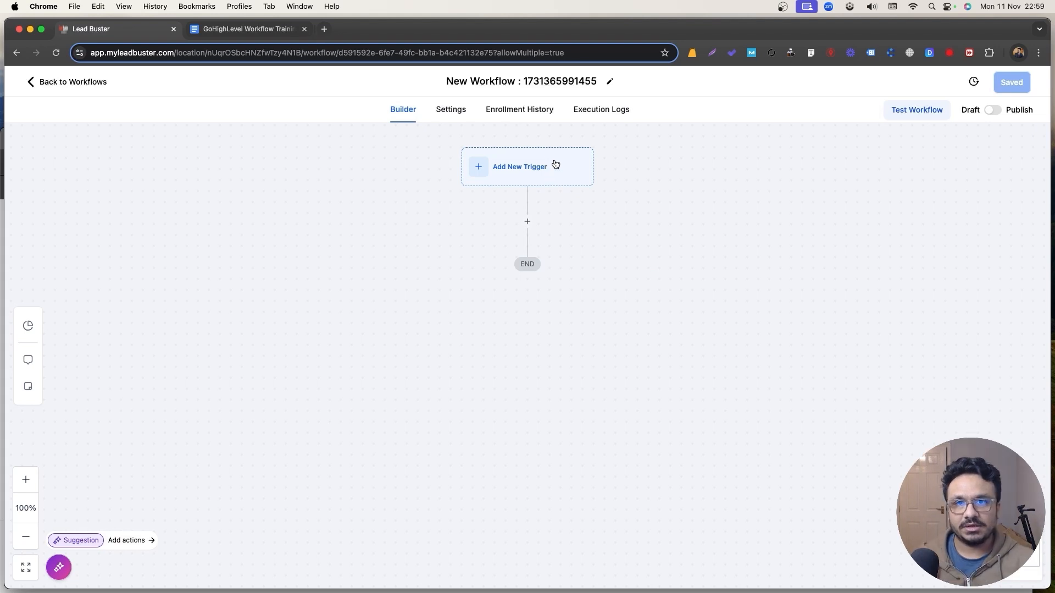
triple_click(541, 80)
text(5. Form)
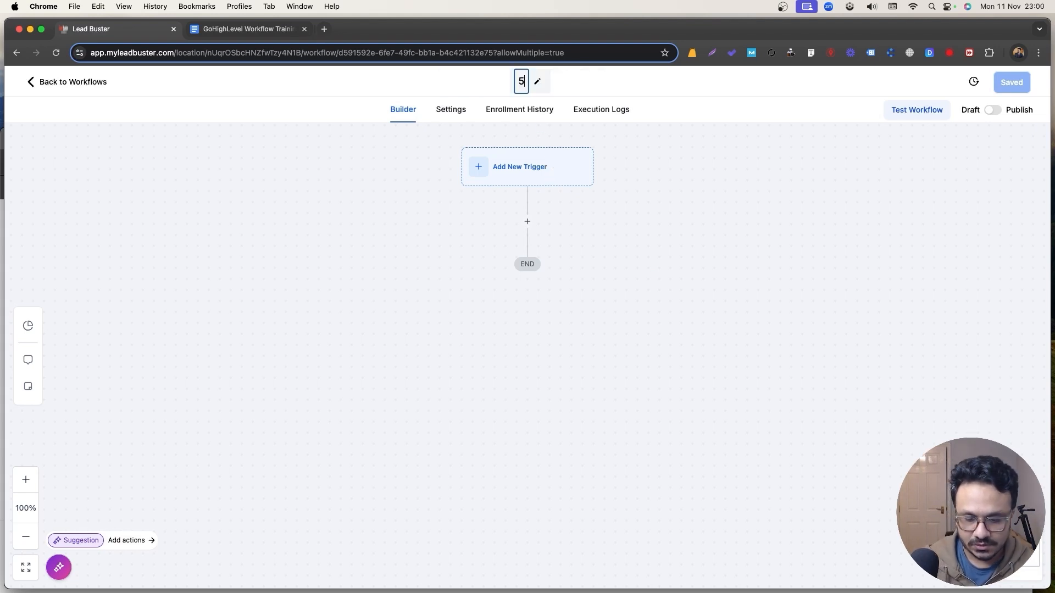
text( Submit Automation)
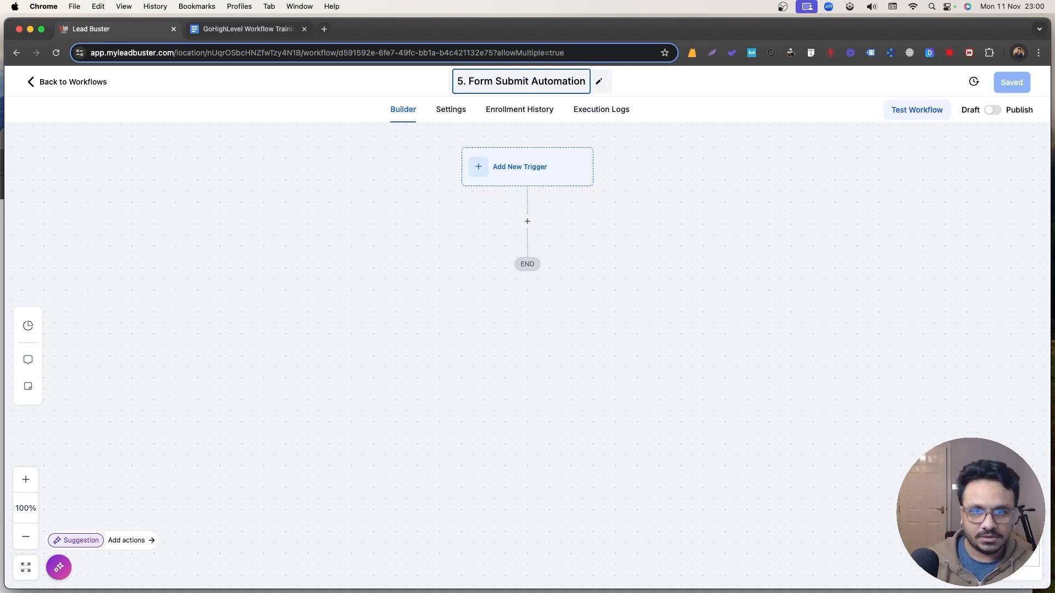
click(532, 176)
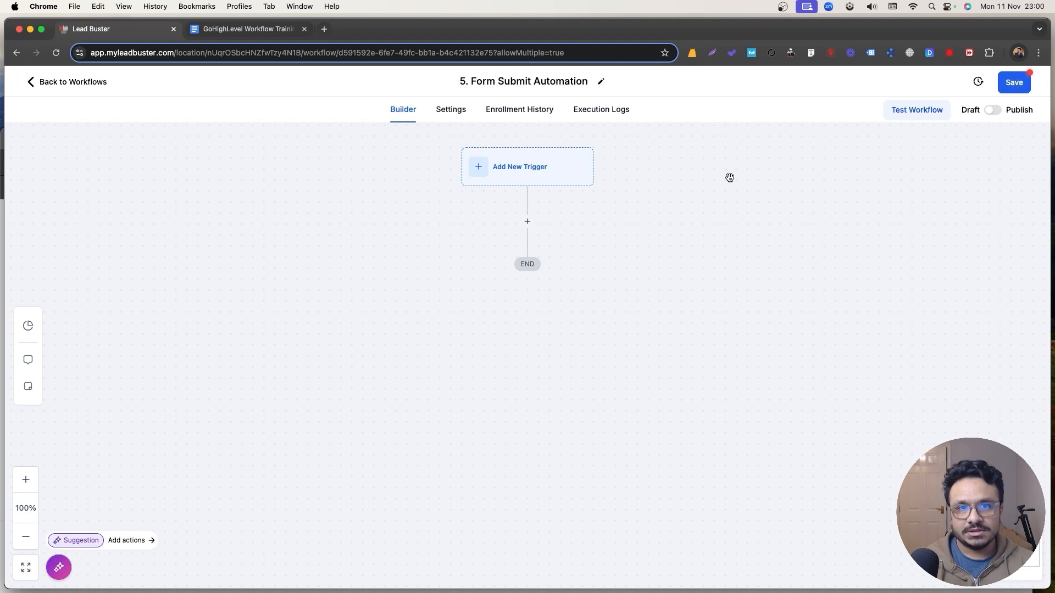
Add a Form Submitted trigger filtered to the Contact Form.
click(495, 183)
click(783, 200)
text(form)
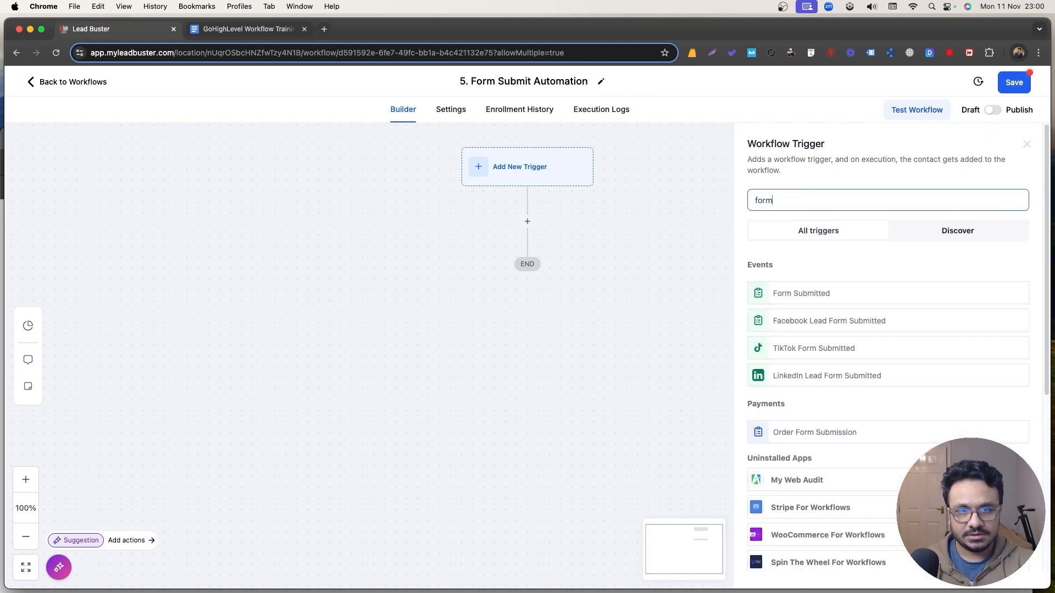
click(820, 282)
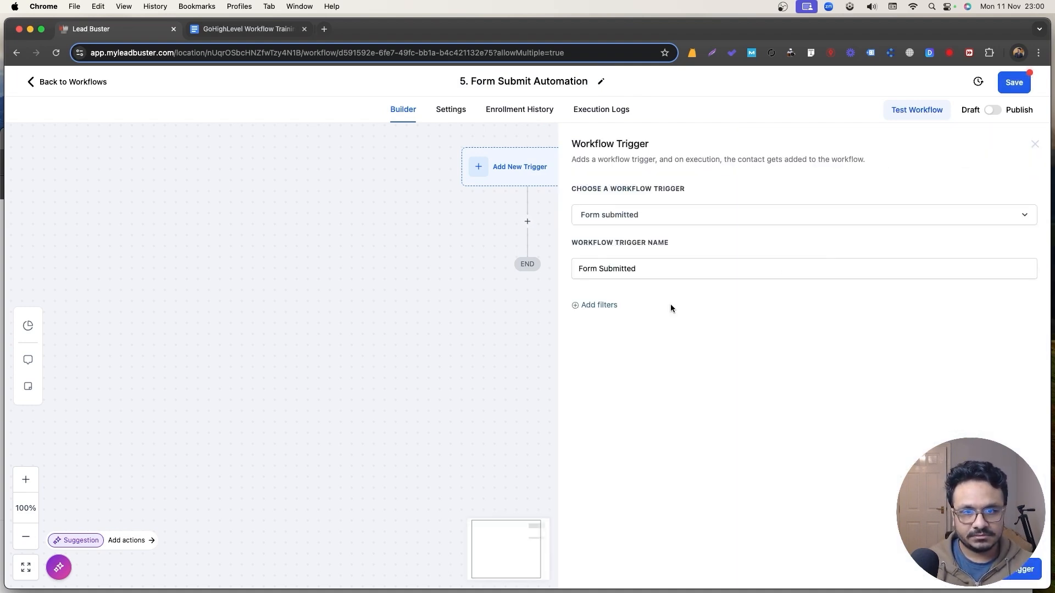
click(596, 308)
click(599, 318)
click(610, 393)
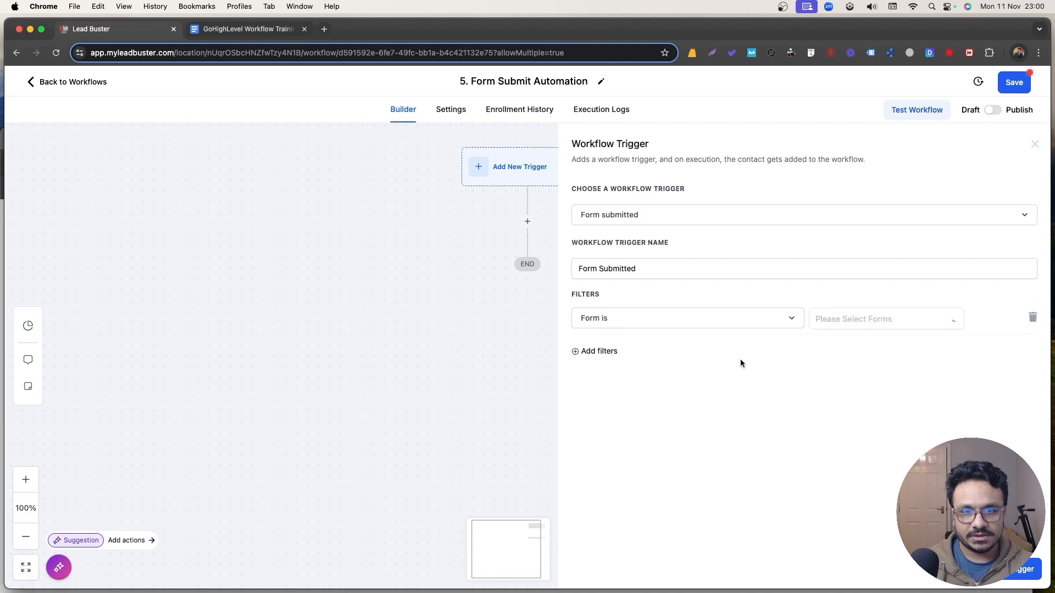
click(854, 319)
click(825, 343)
click(1023, 569)
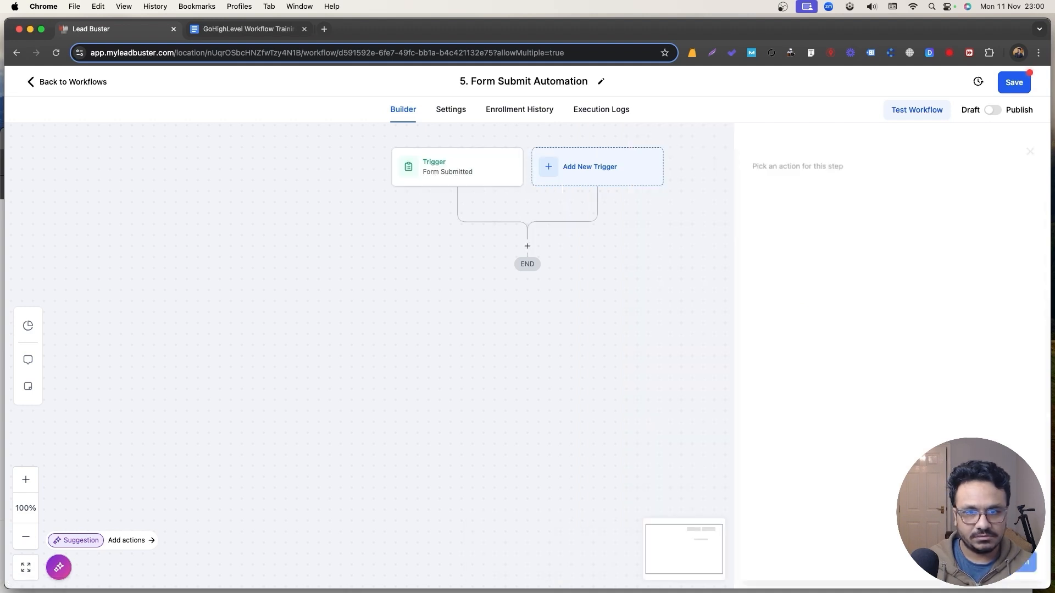
Add a second Form Submitted trigger filtered to the Webinar Form and save the workflow.
click(558, 168)
click(869, 200)
text(for)
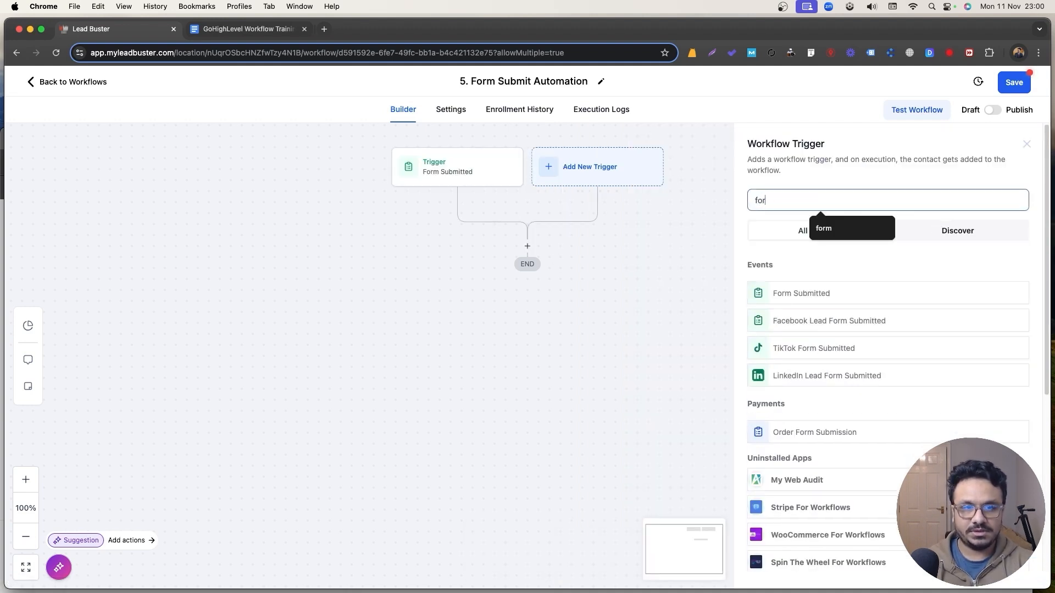
text(m)
click(816, 294)
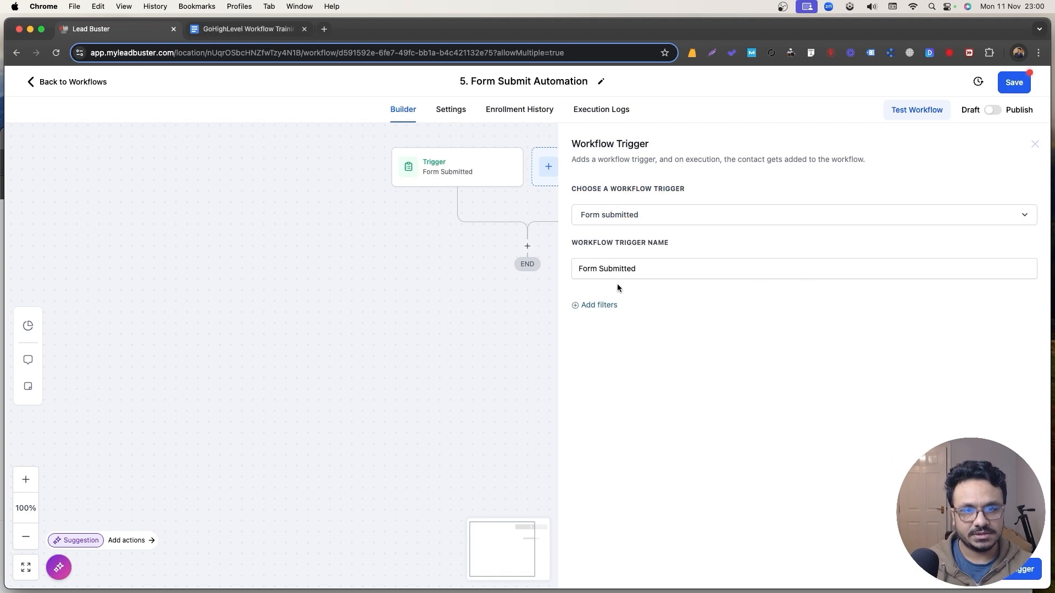
click(599, 305)
click(615, 317)
click(619, 399)
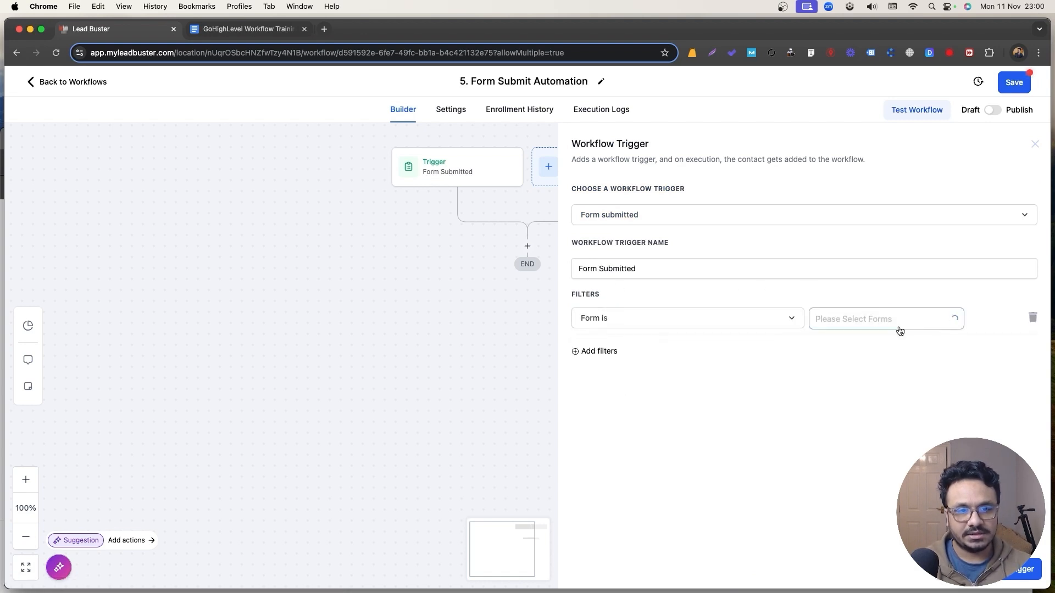
click(898, 324)
click(862, 363)
click(1014, 569)
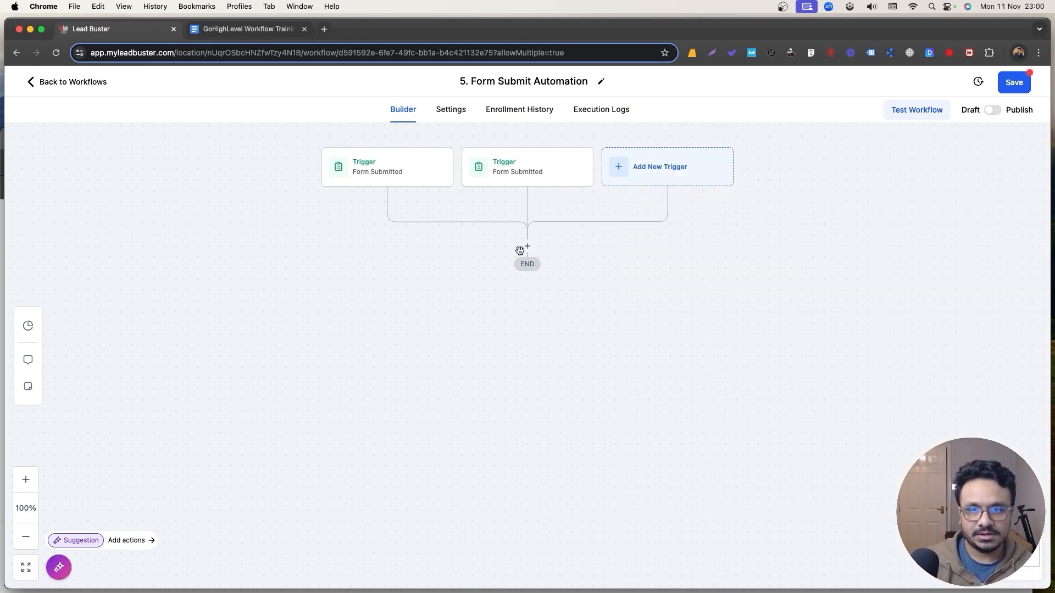
click(521, 249)
click(1029, 142)
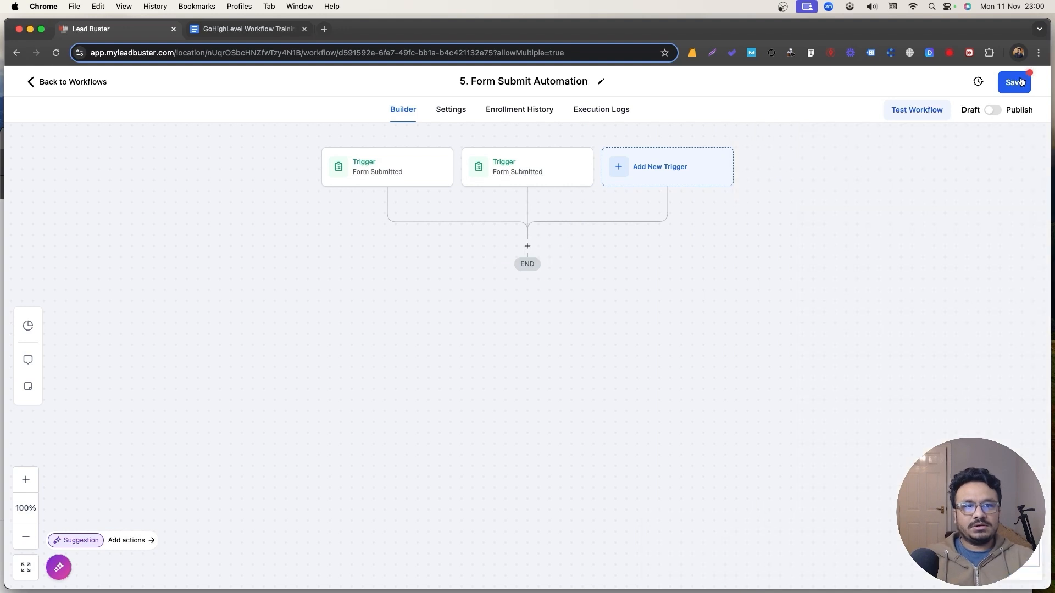
click(1019, 81)
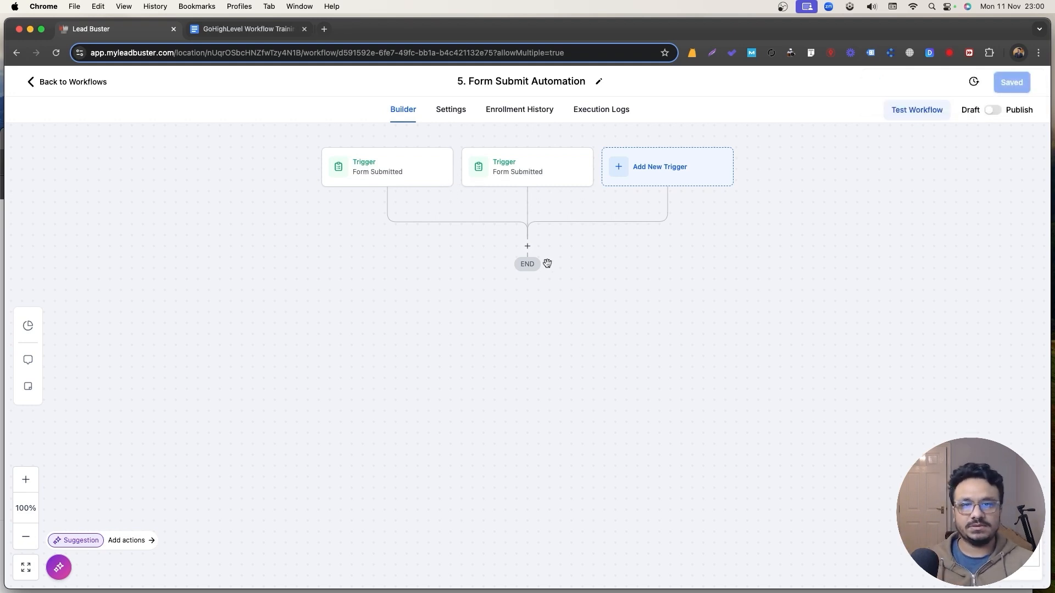
Add an If / Else step and rename its branches for the Contact and Webinar forms.
click(527, 247)
text(if)
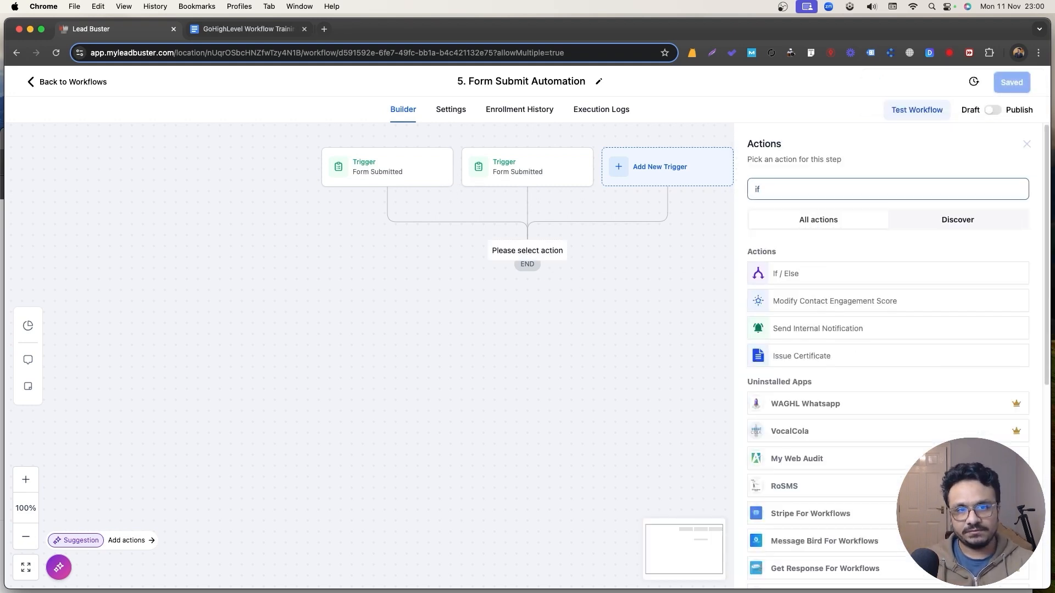
click(802, 273)
double_click(645, 345)
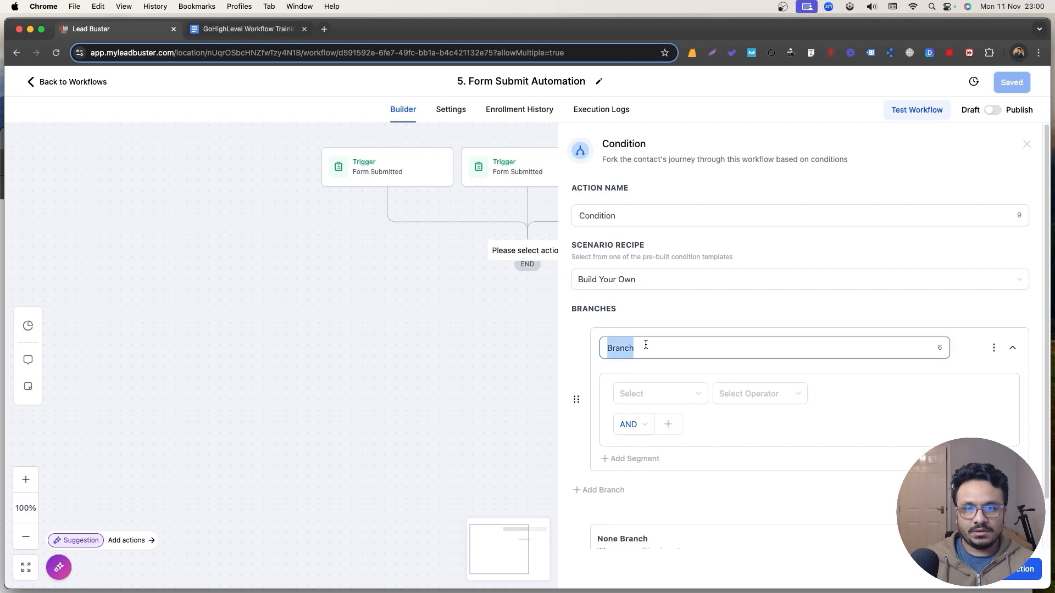
text(Contact Form)
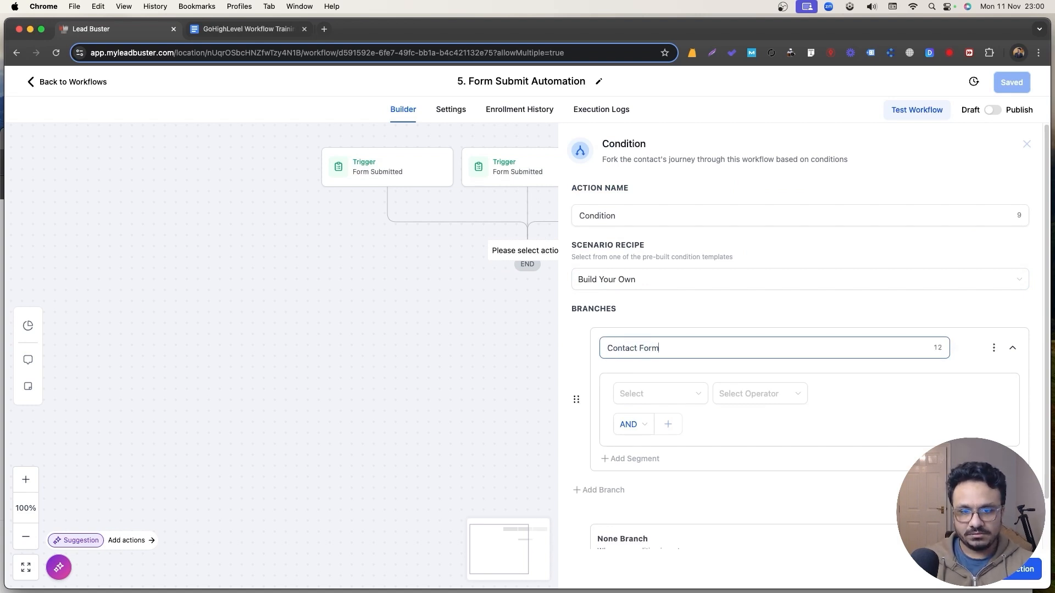
scroll(657, 410, down, 2)
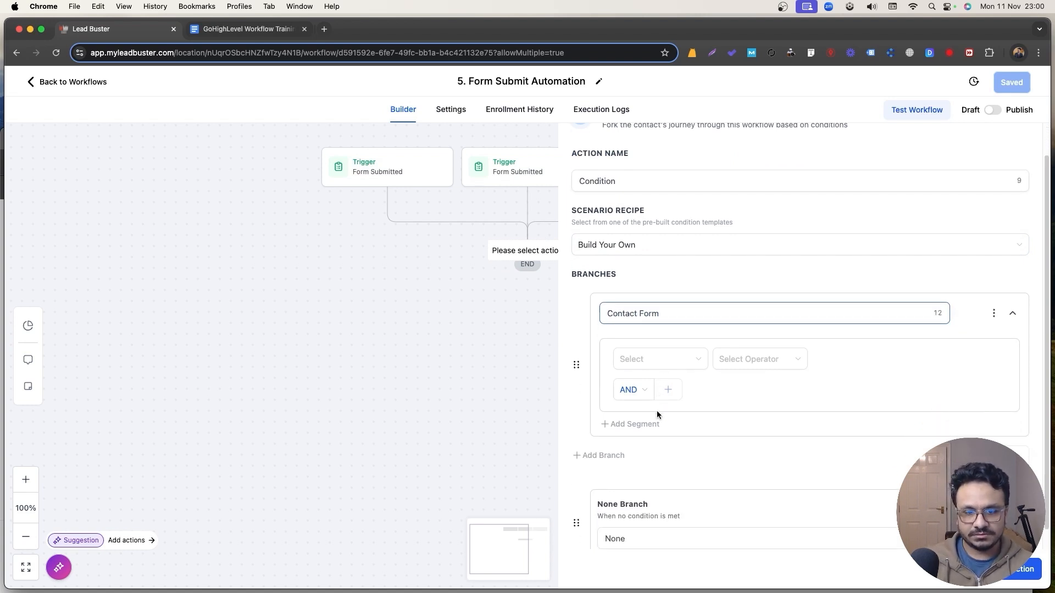
double_click(646, 518)
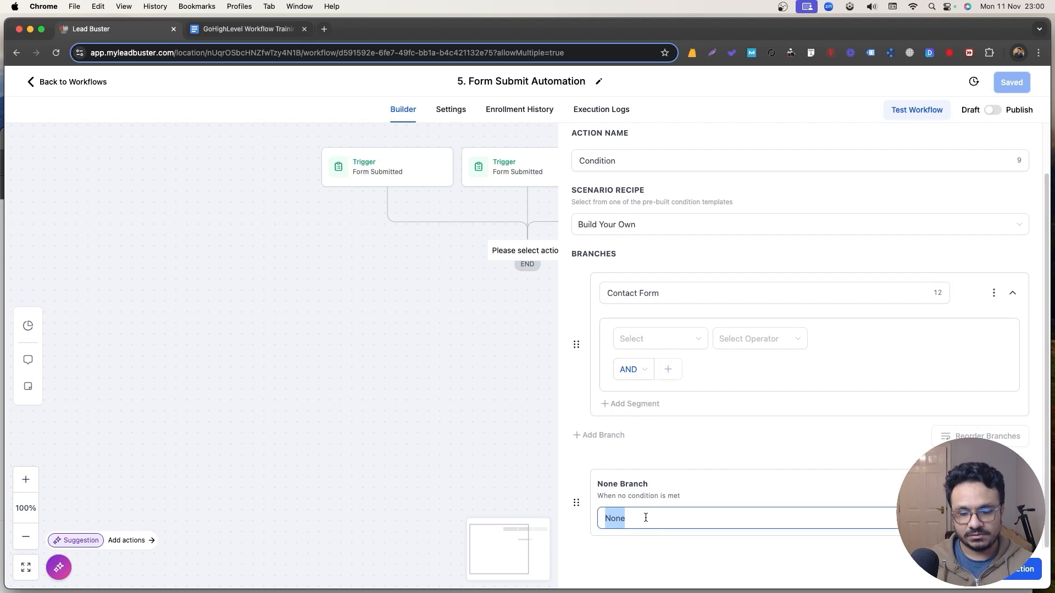
text(Webinar)
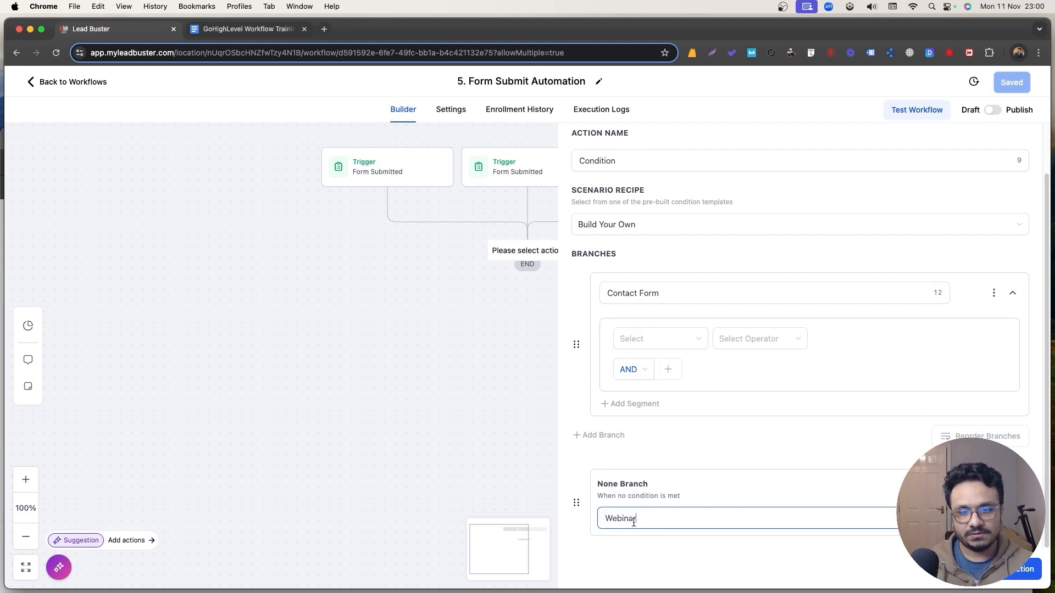
Set the branch condition to Workflow Trigger Is, then view the first trigger's settings.
click(648, 338)
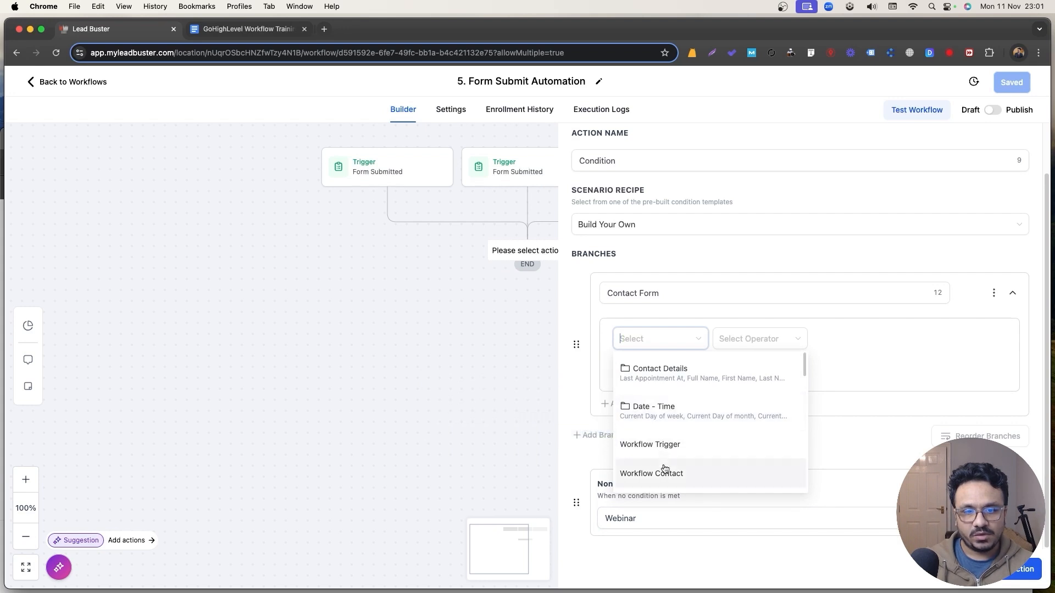
click(663, 443)
click(770, 337)
click(771, 365)
click(876, 338)
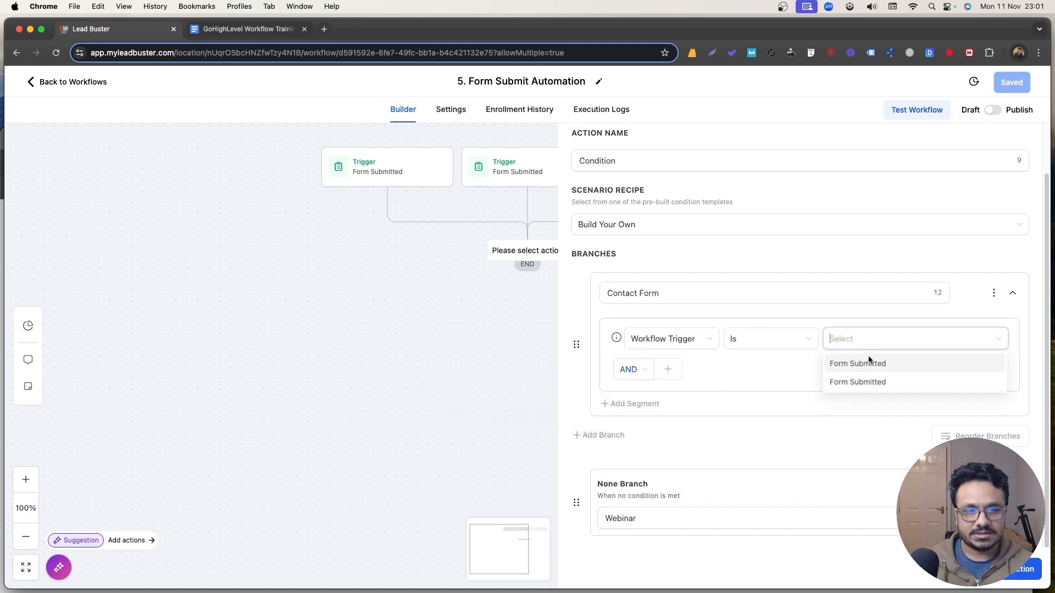
click(385, 169)
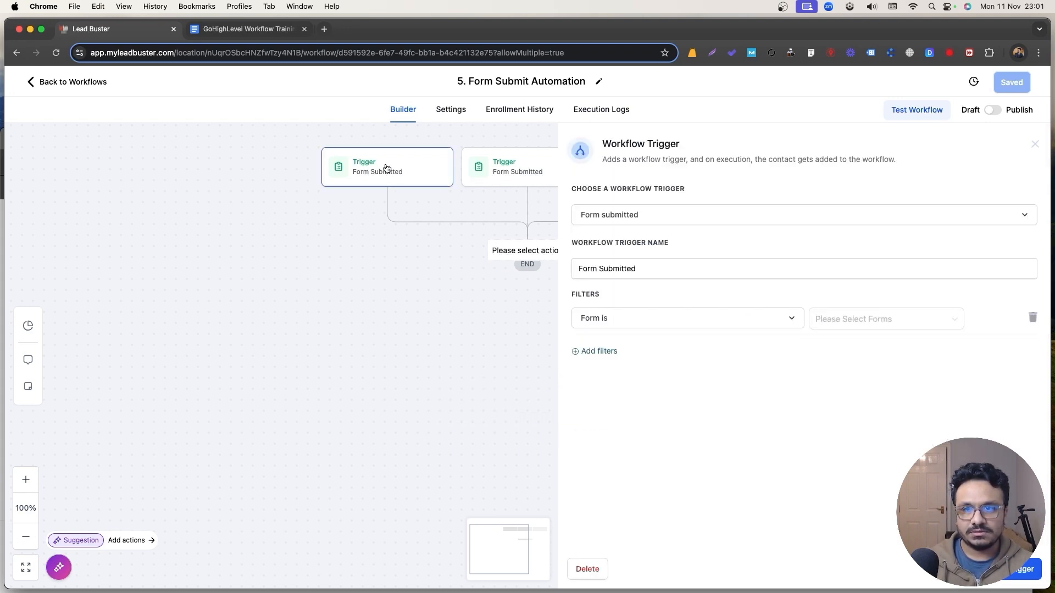
Rename the first trigger to Contact Form and save it.
click(657, 265)
key(super+a)
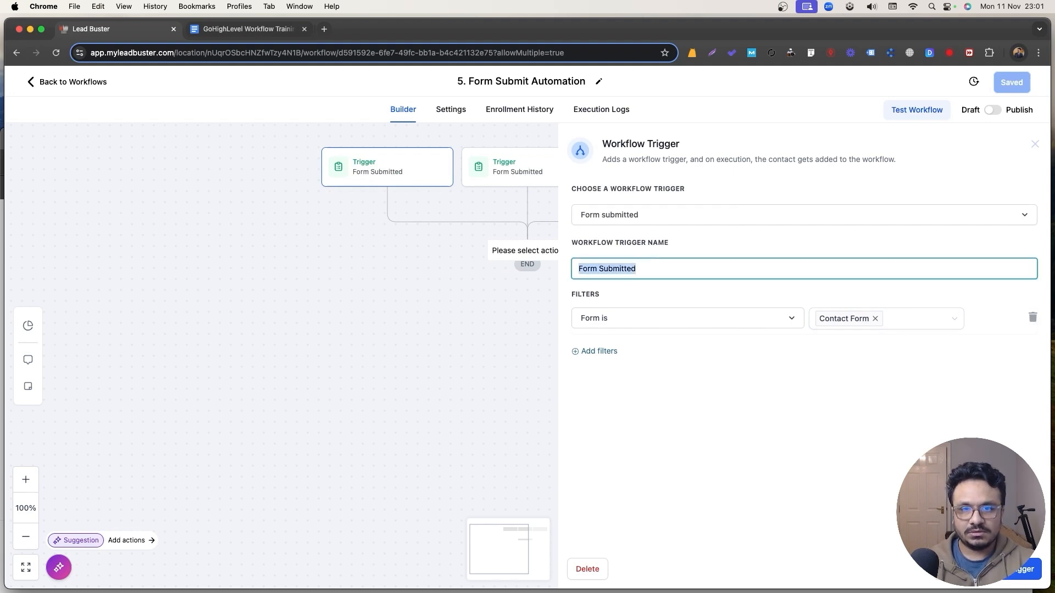
text(Contact Form)
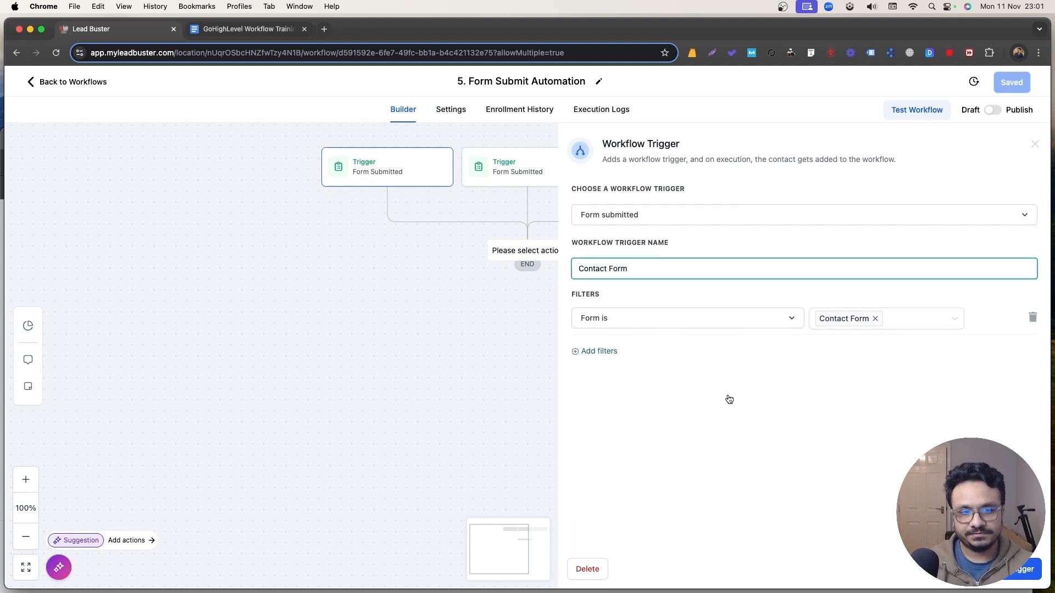
click(1015, 569)
Rename the second trigger to Webinar Form, save it, and bring up the actions list.
click(524, 165)
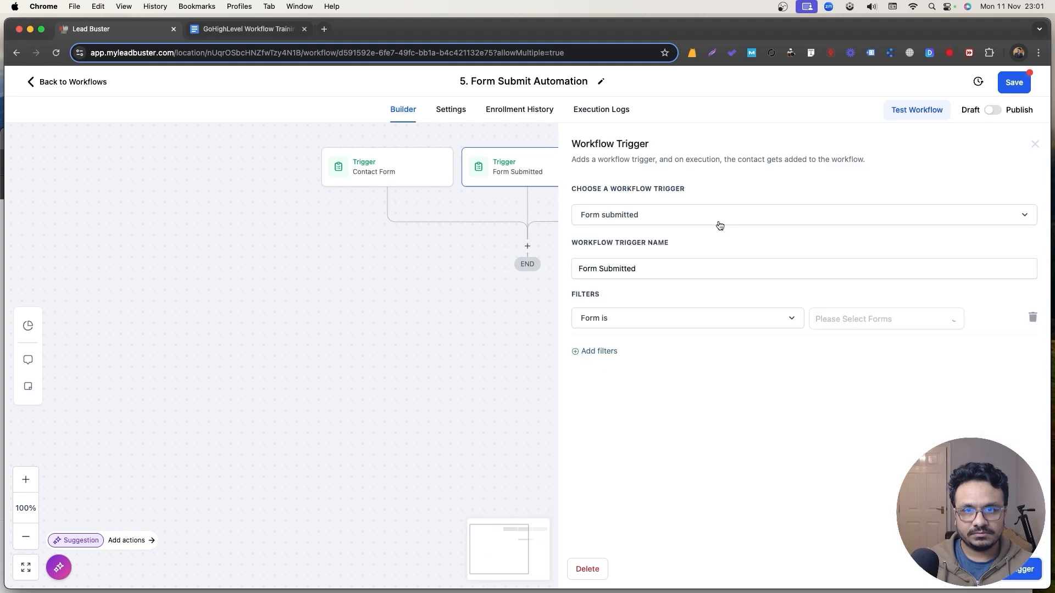
click(691, 267)
key(super+a)
text(Webinar Form)
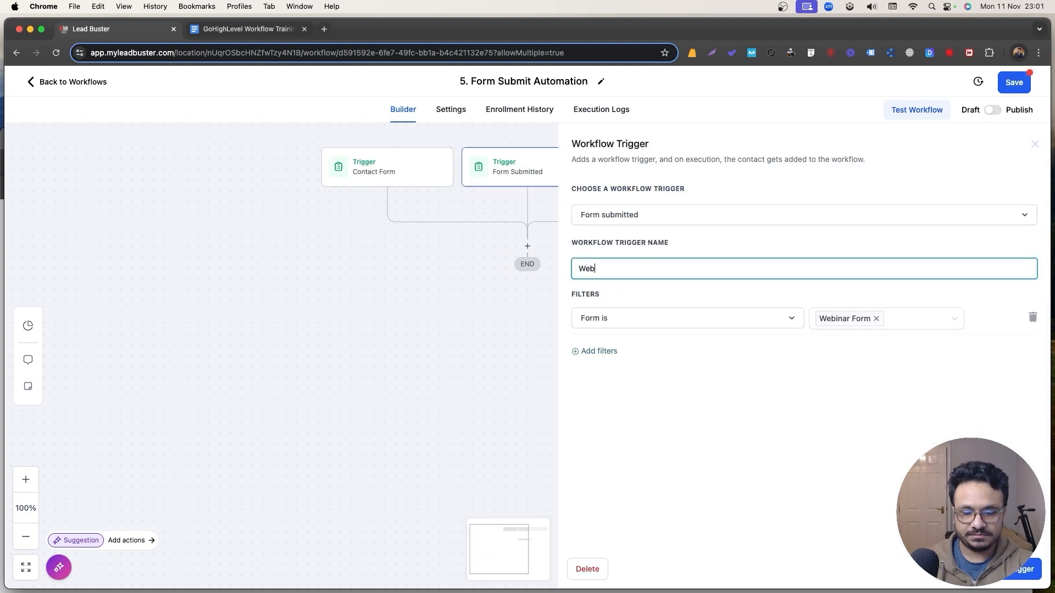
click(1020, 571)
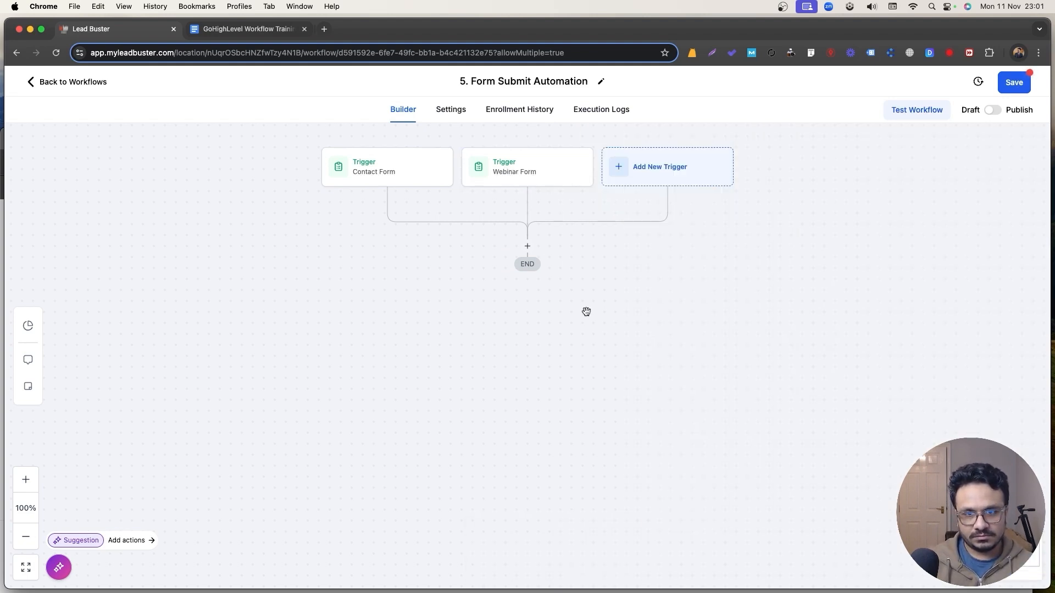
click(528, 246)
Add an If/Else condition step with branches named Contact Form and Webinar.
text(if)
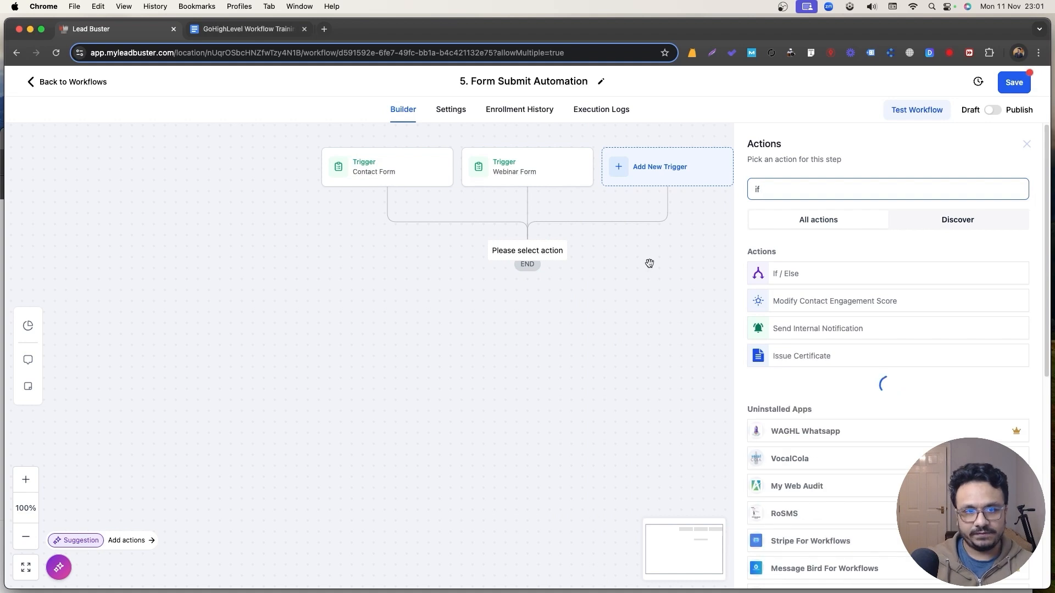
click(768, 269)
double_click(642, 350)
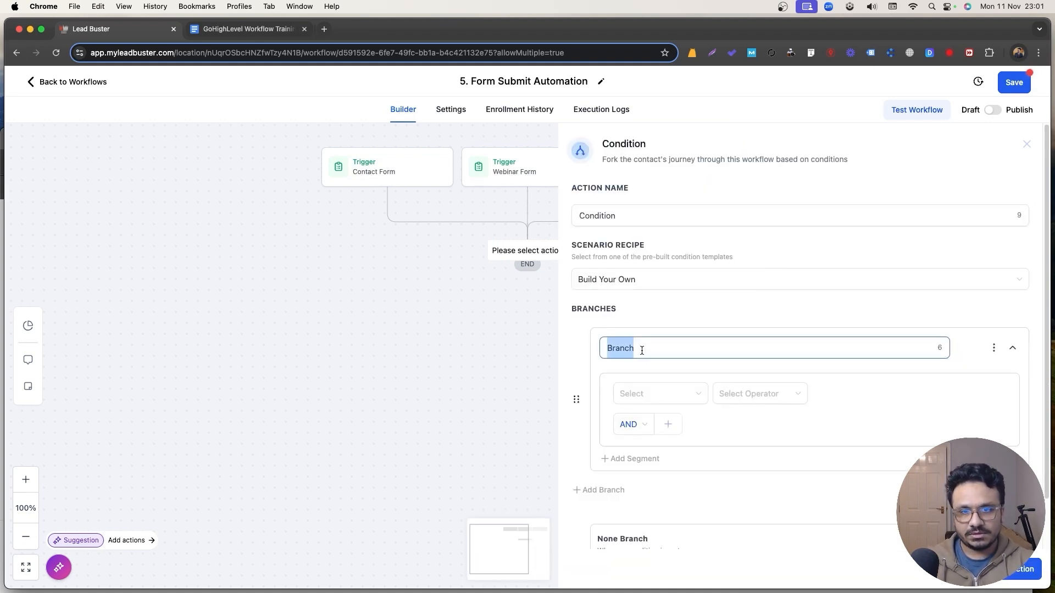
text(Contac)
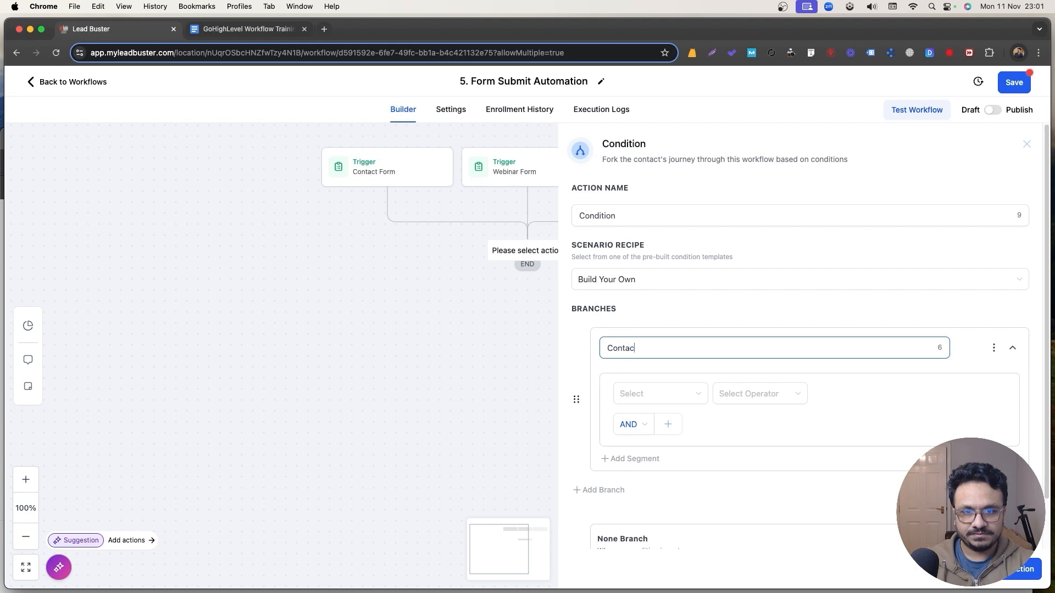
text(t Form)
scroll(705, 407, down, 2)
double_click(611, 518)
text(Webinar)
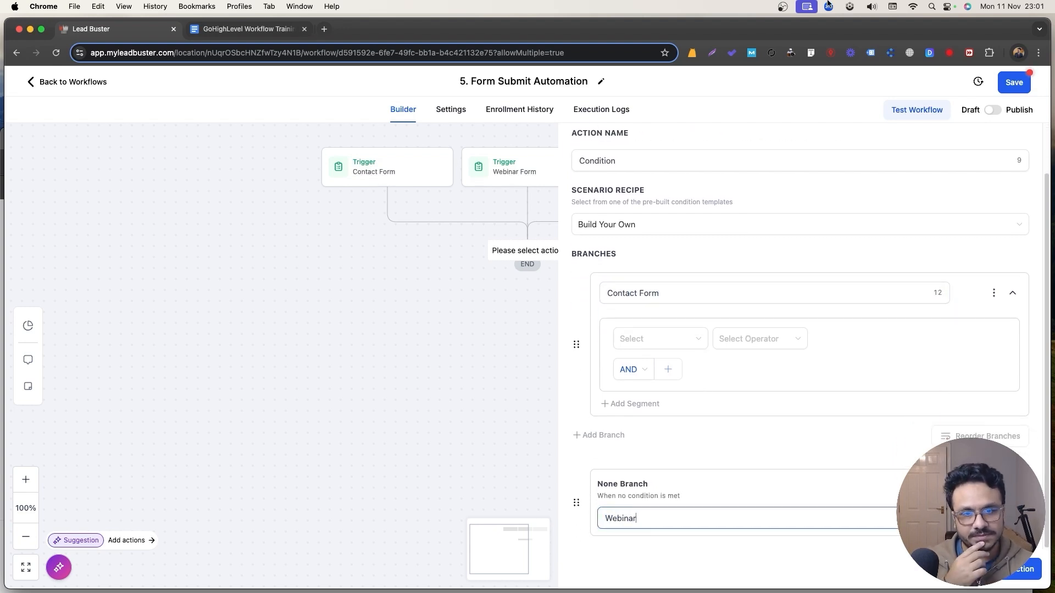
Set the branch condition to Workflow Trigger is Contact Form and save the step.
click(643, 339)
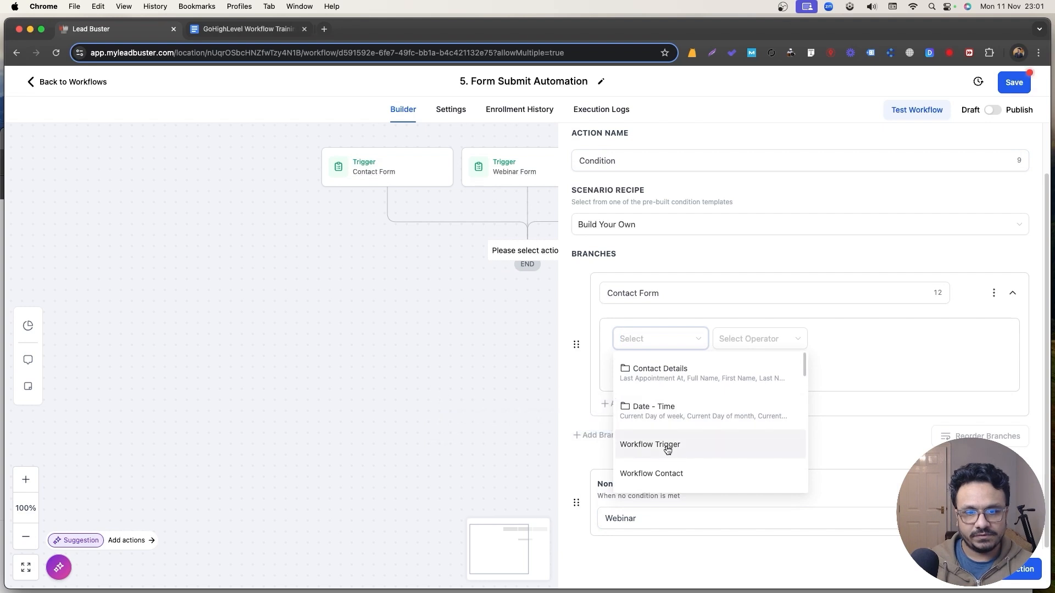
click(670, 445)
click(769, 340)
click(749, 365)
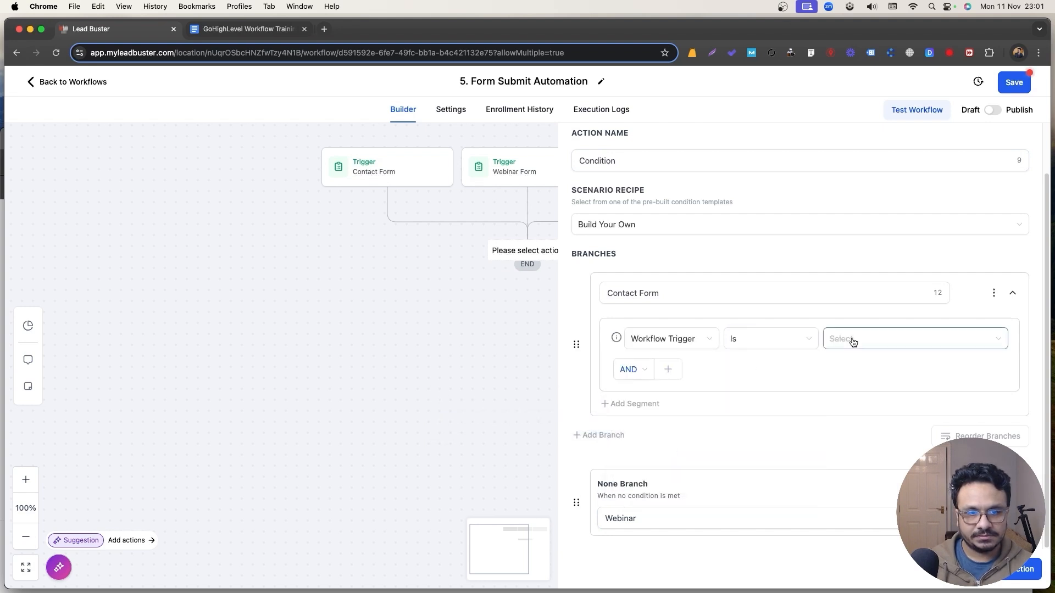
click(852, 342)
click(854, 363)
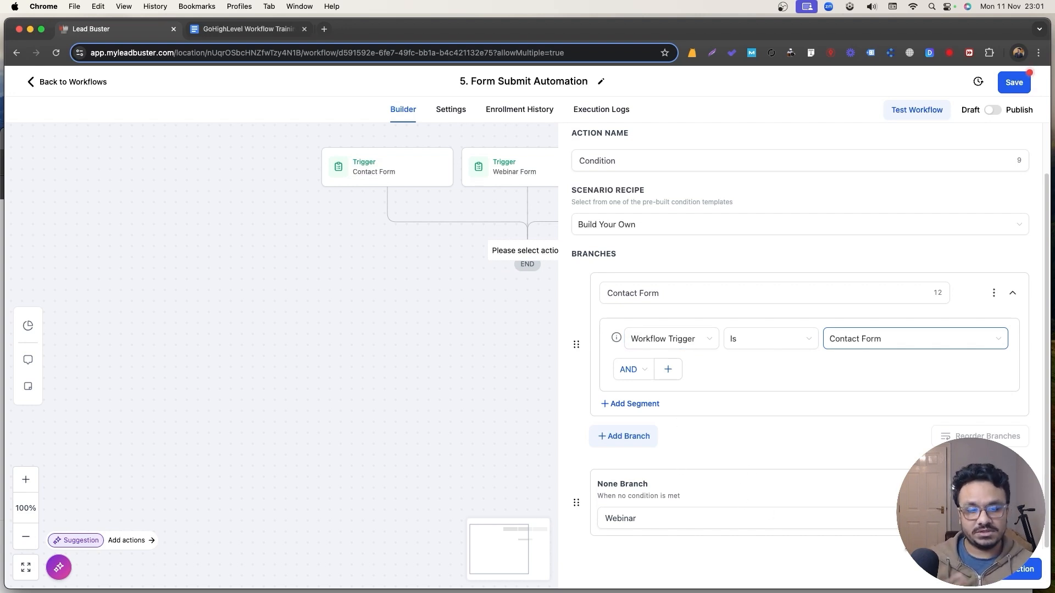
click(1023, 569)
Name the condition step 'What Trigger Was Executed?' and close its settings.
click(529, 290)
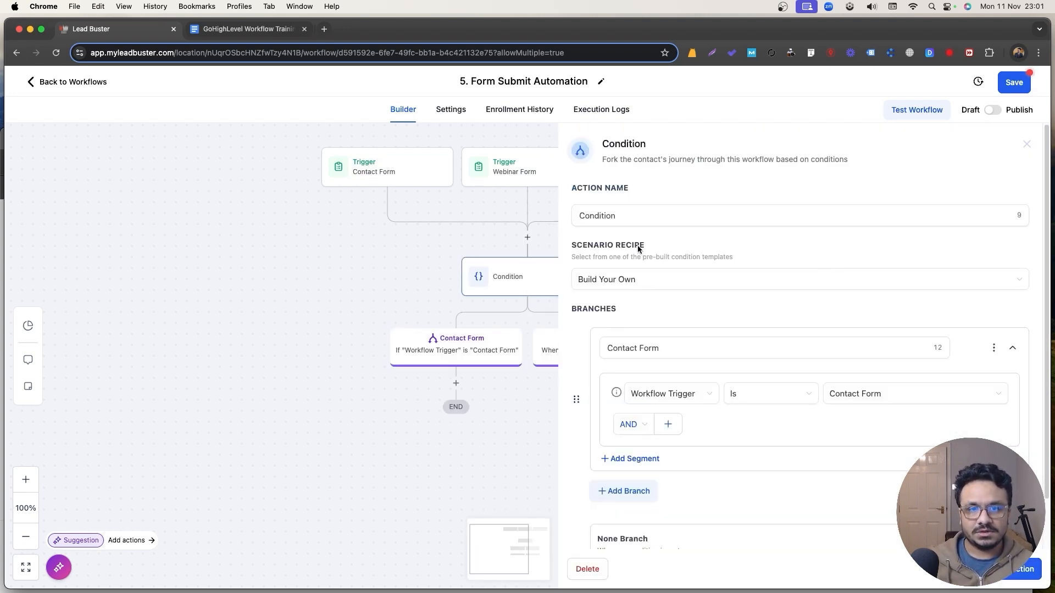
text(What )
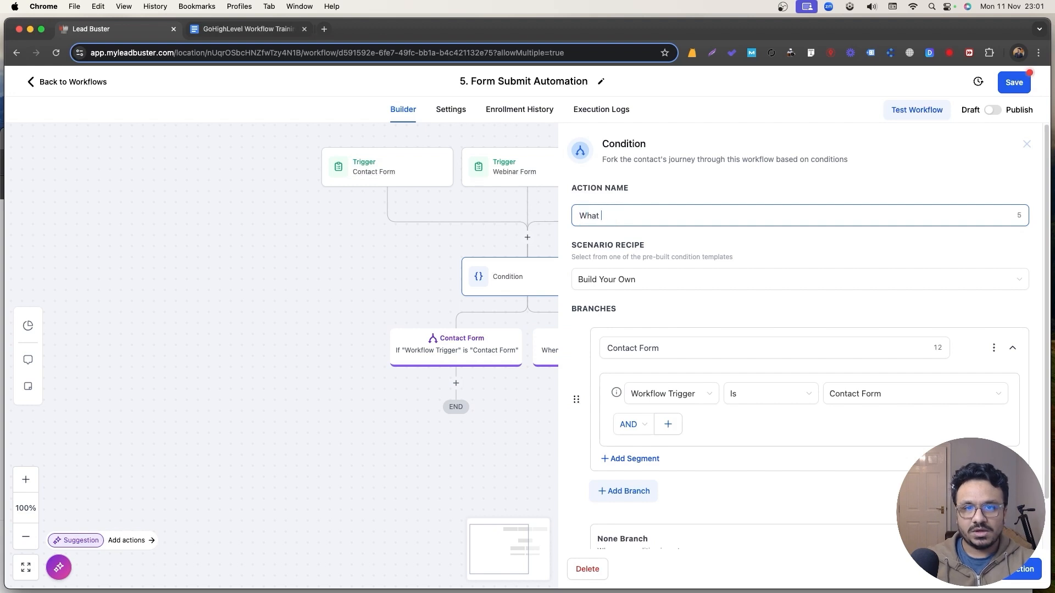
text(Trigger Was )
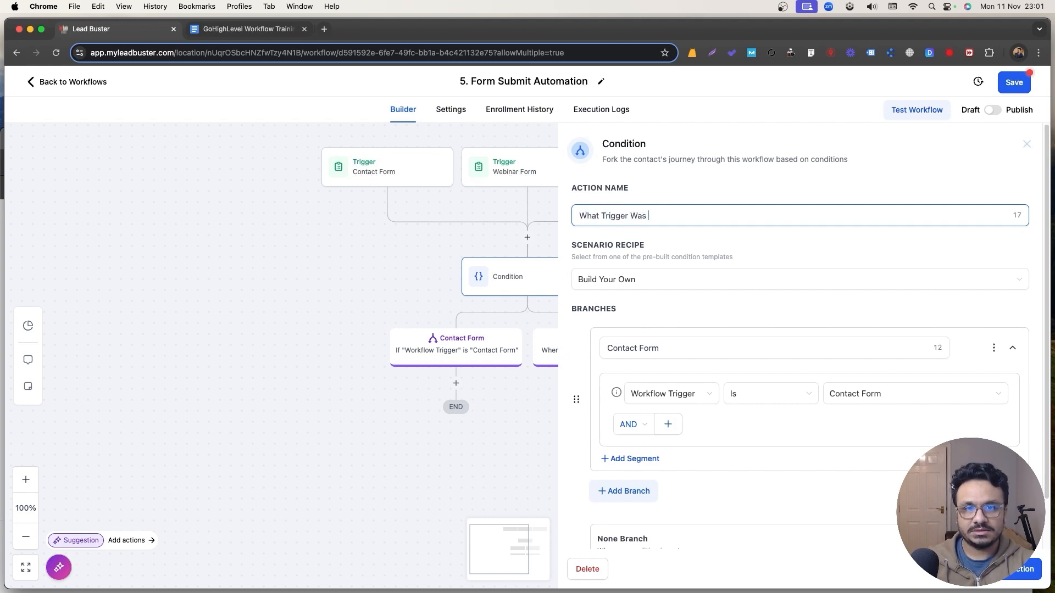
text(Subm)
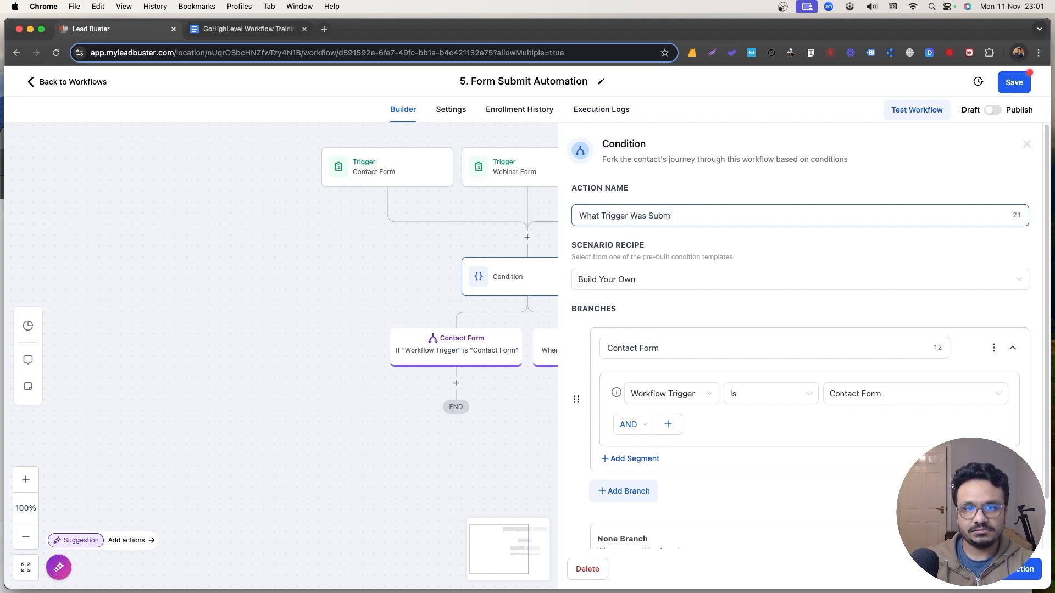
key(BackSpace)
key(BackSpace)
key(BackSpace)
key(BackSpace)
text(Executed?)
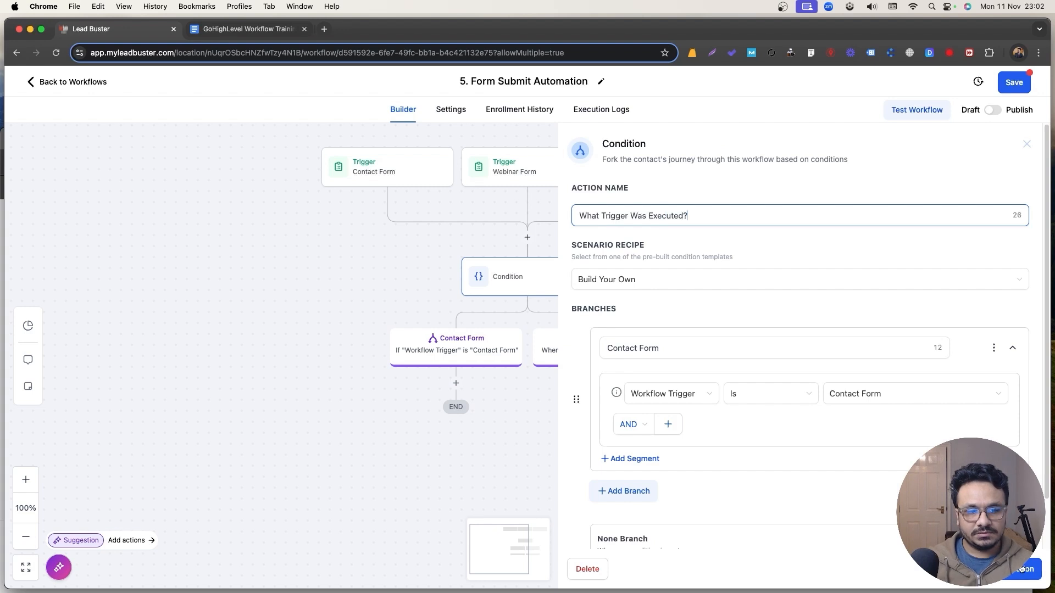
key(Return)
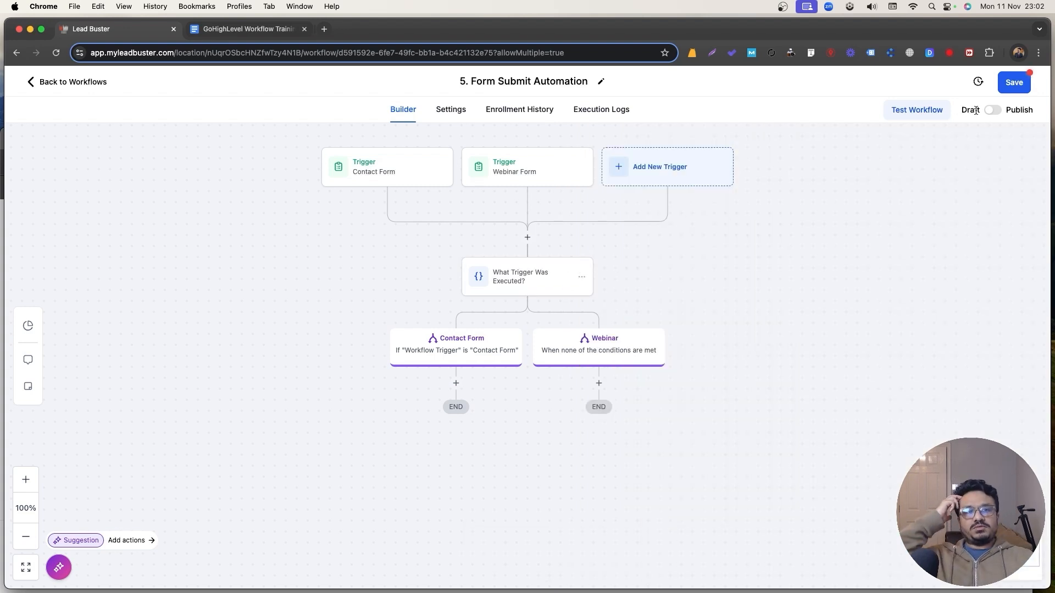
Save '5. Form Submit Automation', switch it from Draft to Published, and save again.
click(1013, 89)
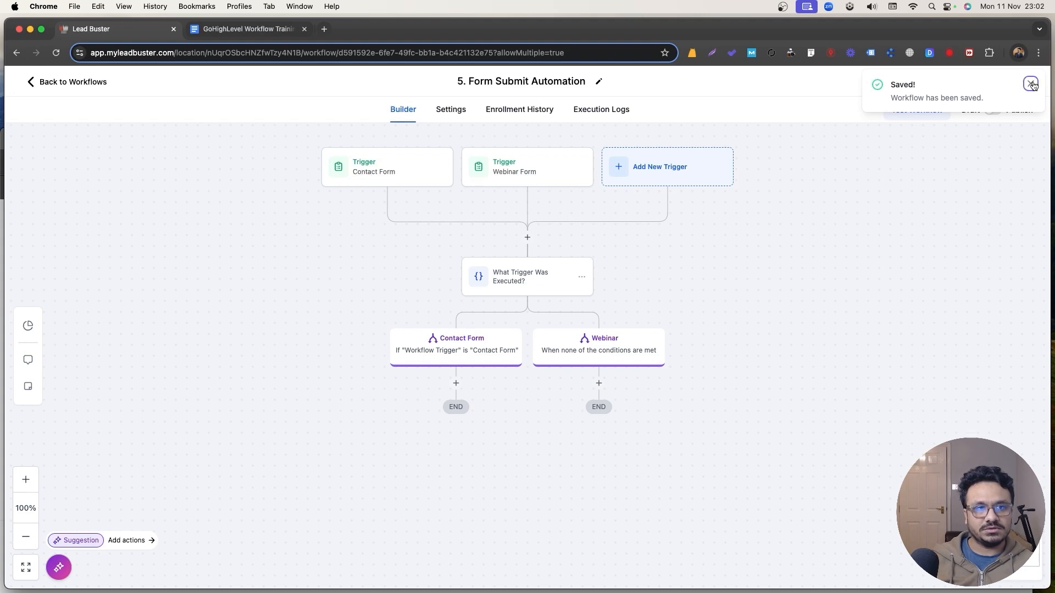
click(1027, 83)
click(993, 110)
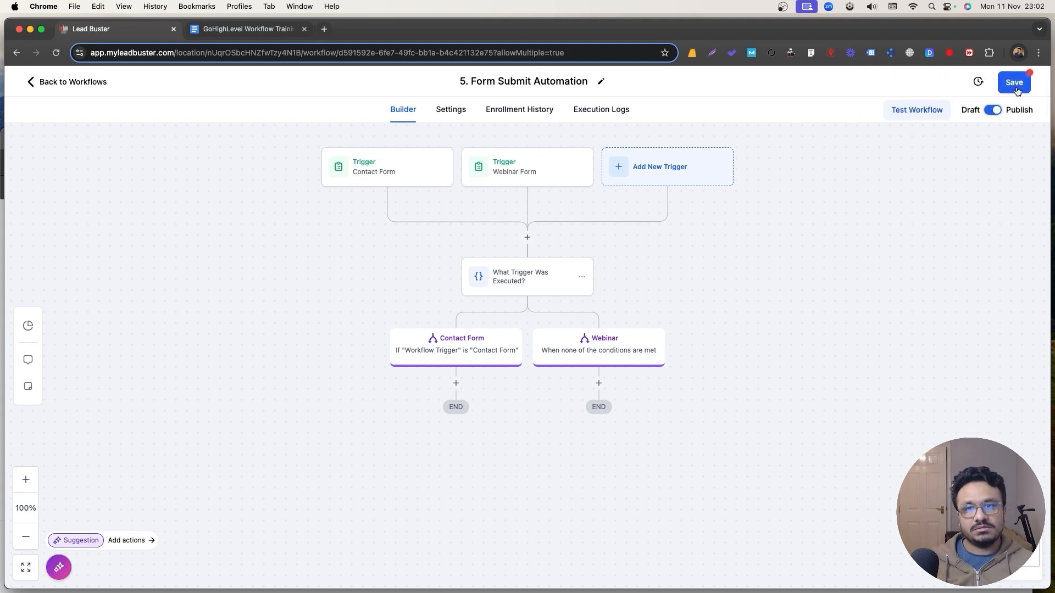
click(1016, 83)
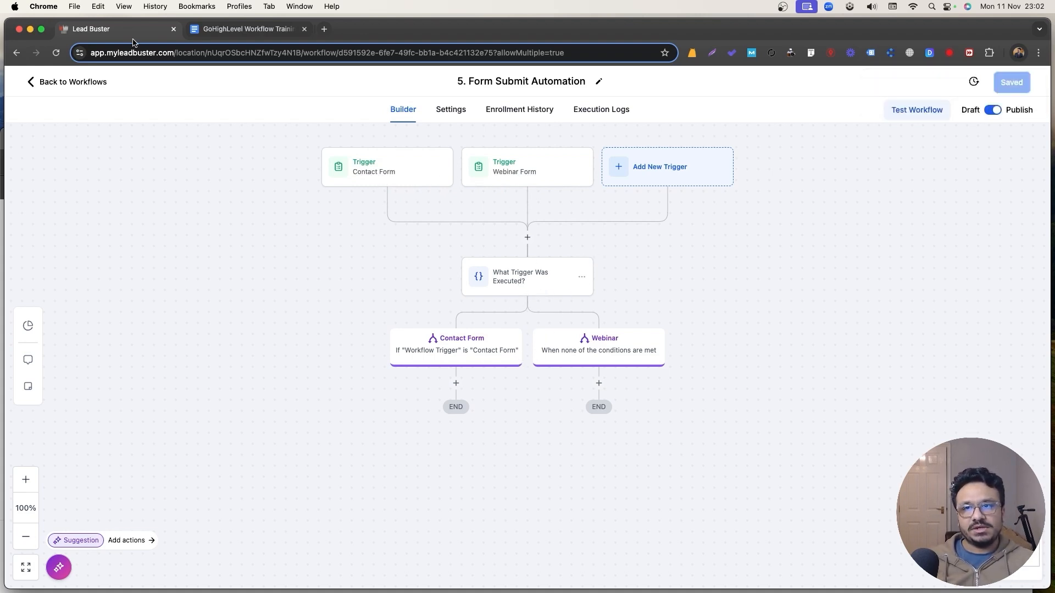
Highlight line 7 (if-else) in the training notes document, then return to Lead Buster.
click(218, 36)
scroll(383, 270, down, 3)
drag(432, 325, 303, 320)
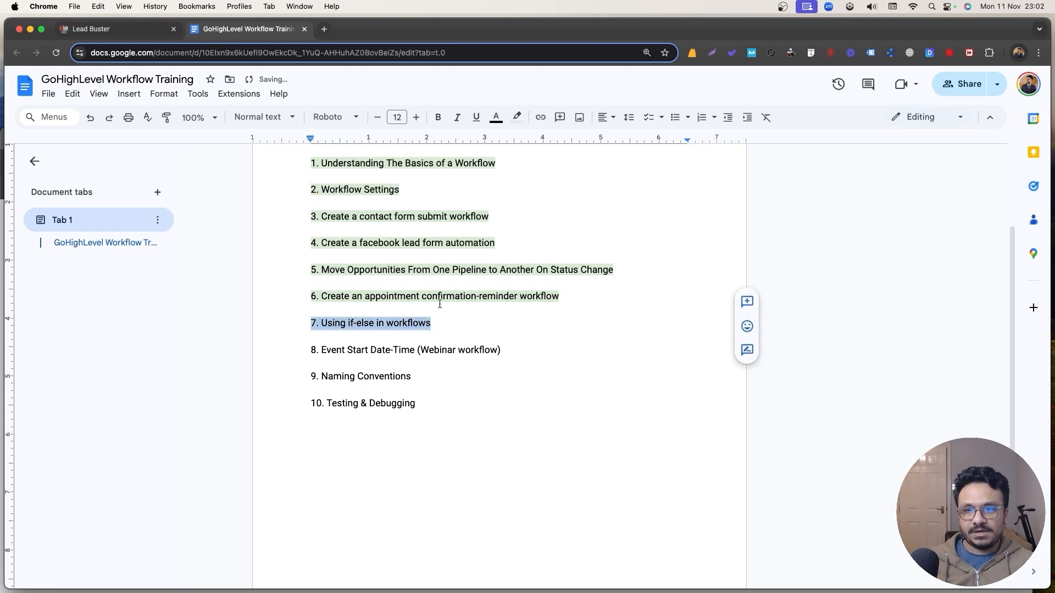
click(438, 310)
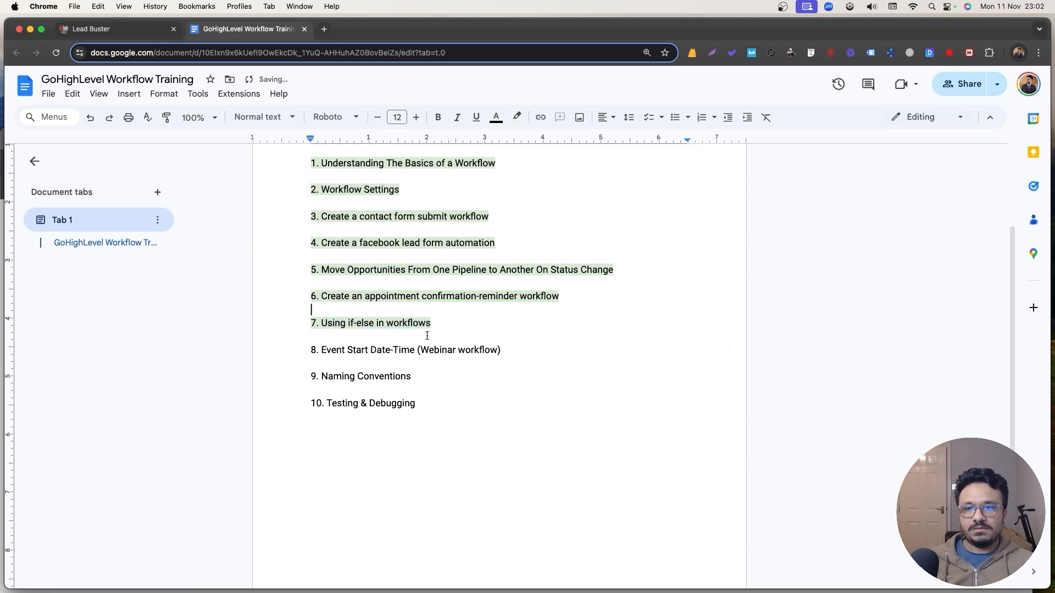
click(119, 30)
Create a blank workflow from scratch and start retitling it '6. Webinar Automation'.
click(68, 81)
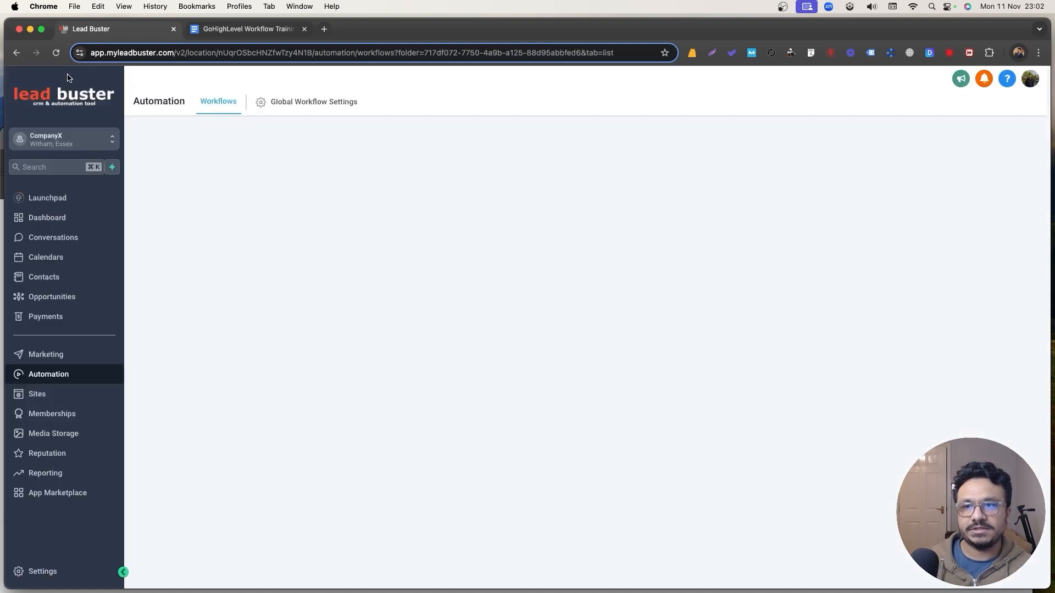
click(885, 147)
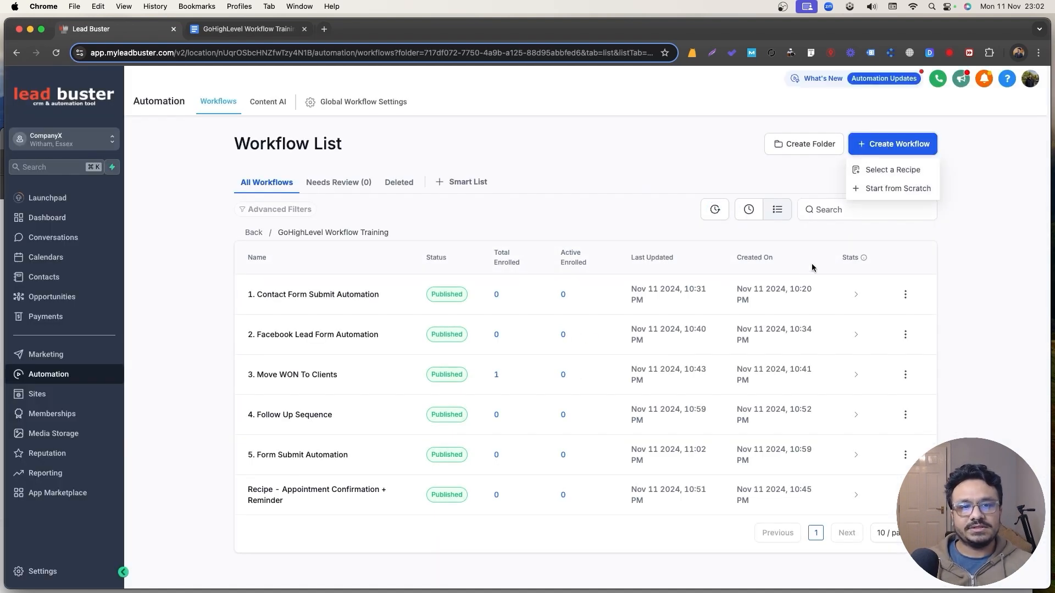
click(885, 189)
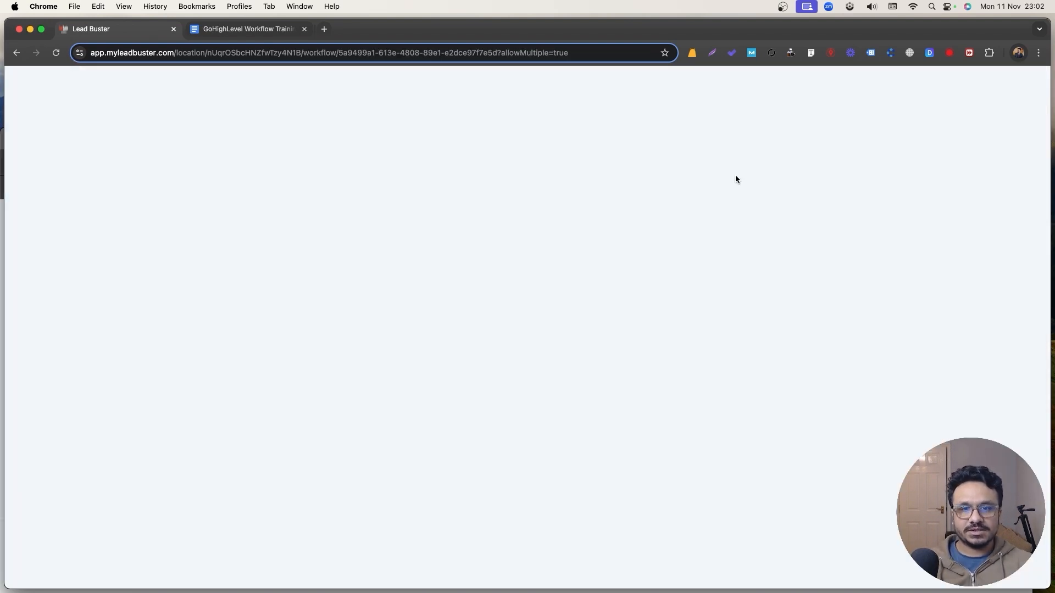
triple_click(495, 82)
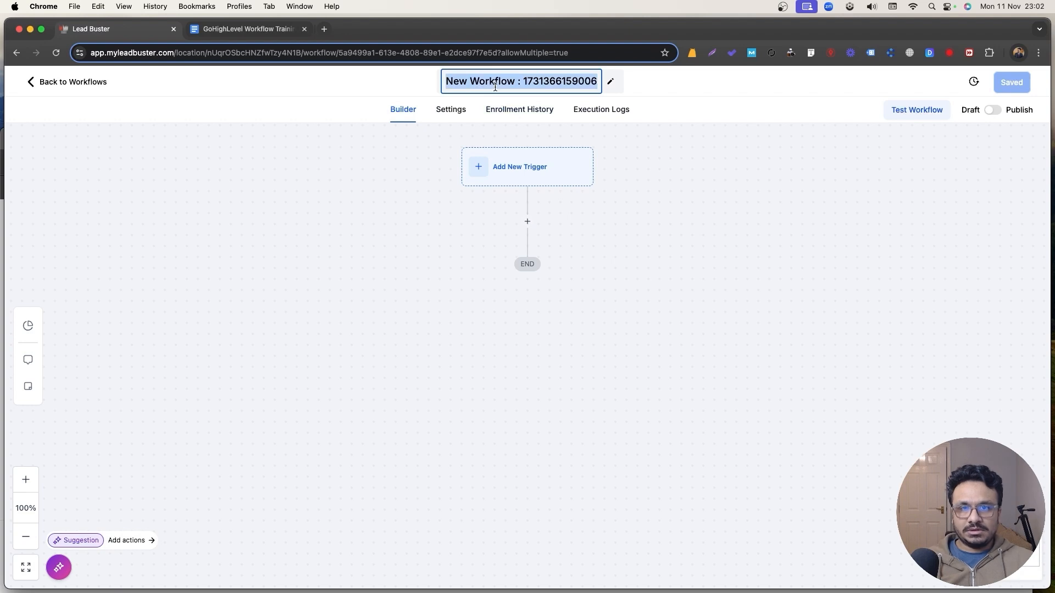
text(6. Webina)
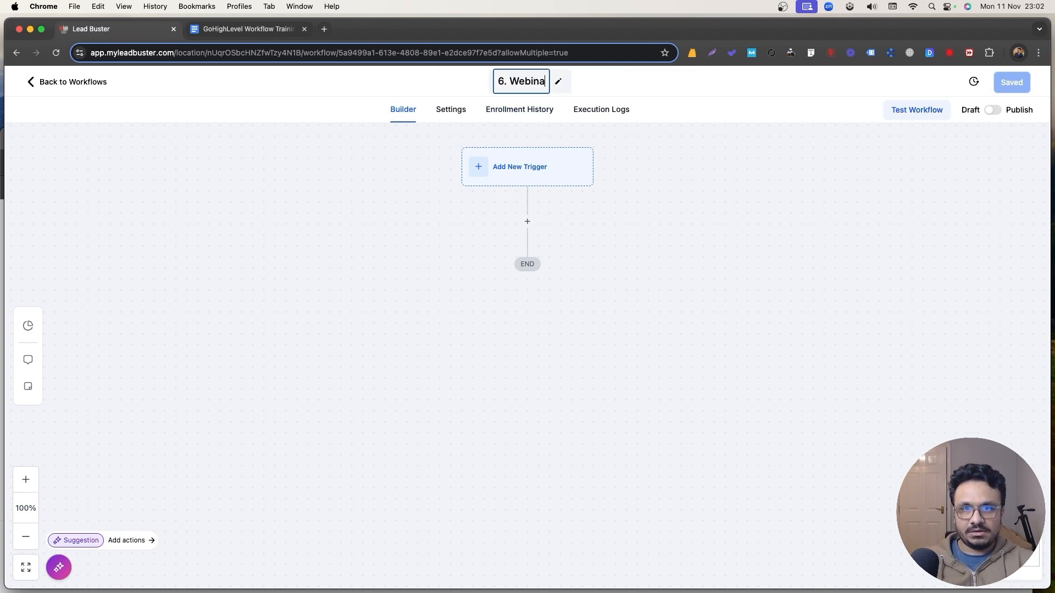
text(r Automation)
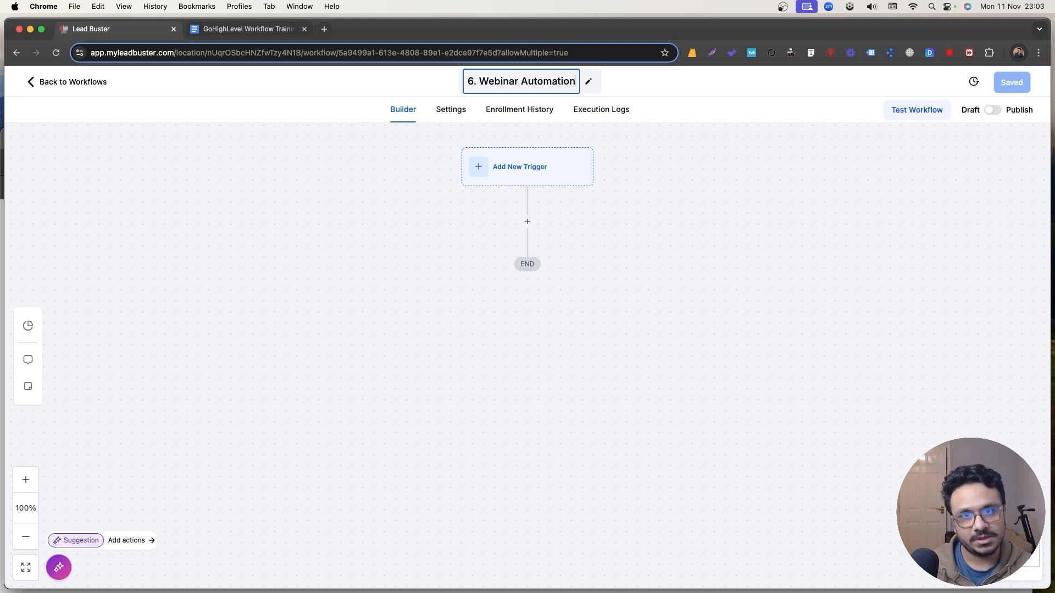
Confirm the '6. Webinar Automation' title and save the workflow.
click(512, 245)
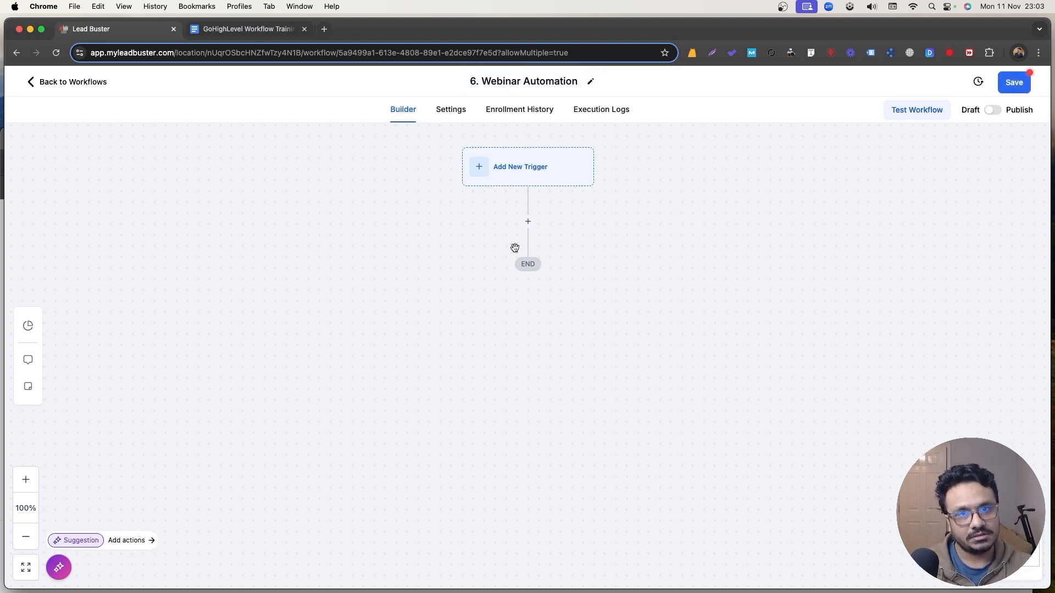
click(1013, 88)
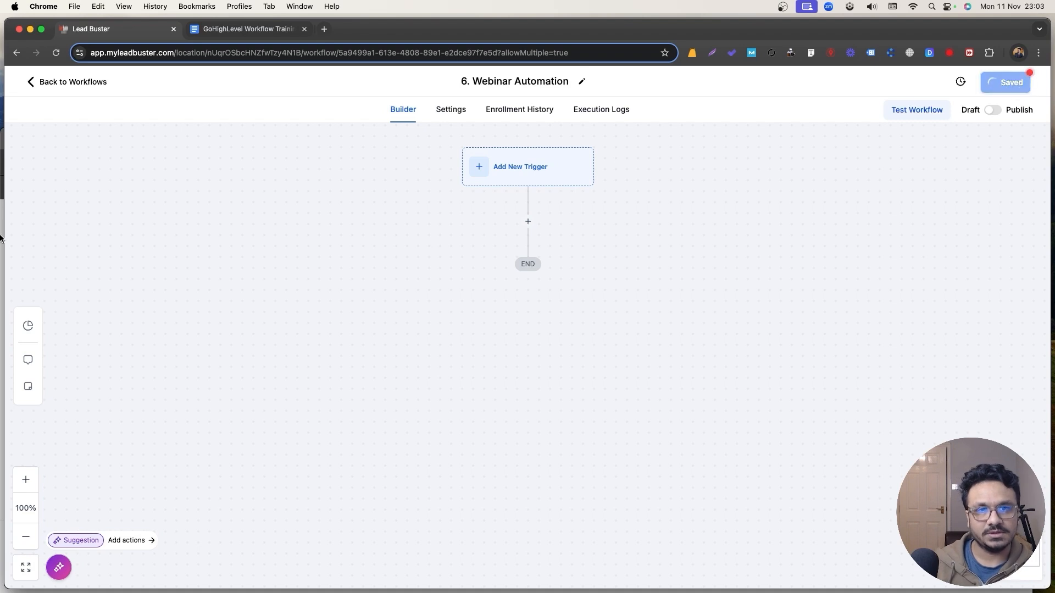
click(59, 82)
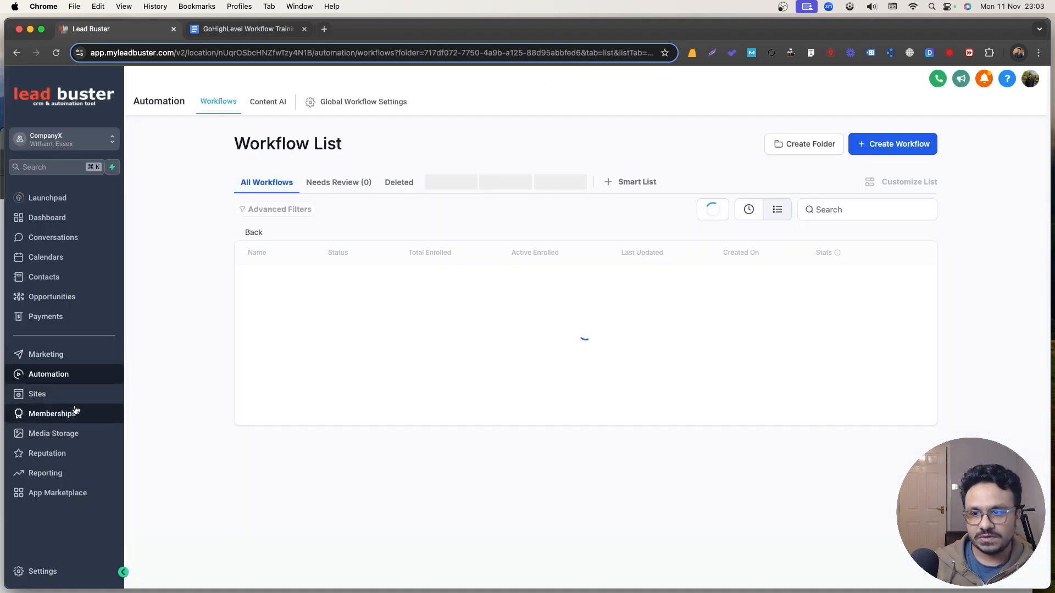
click(60, 394)
click(540, 101)
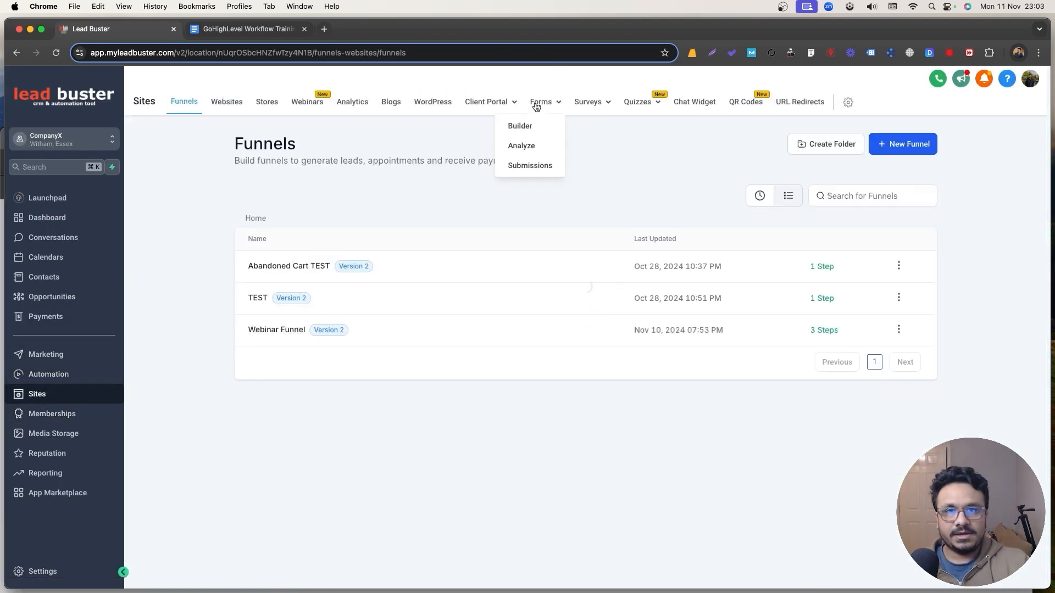
click(527, 128)
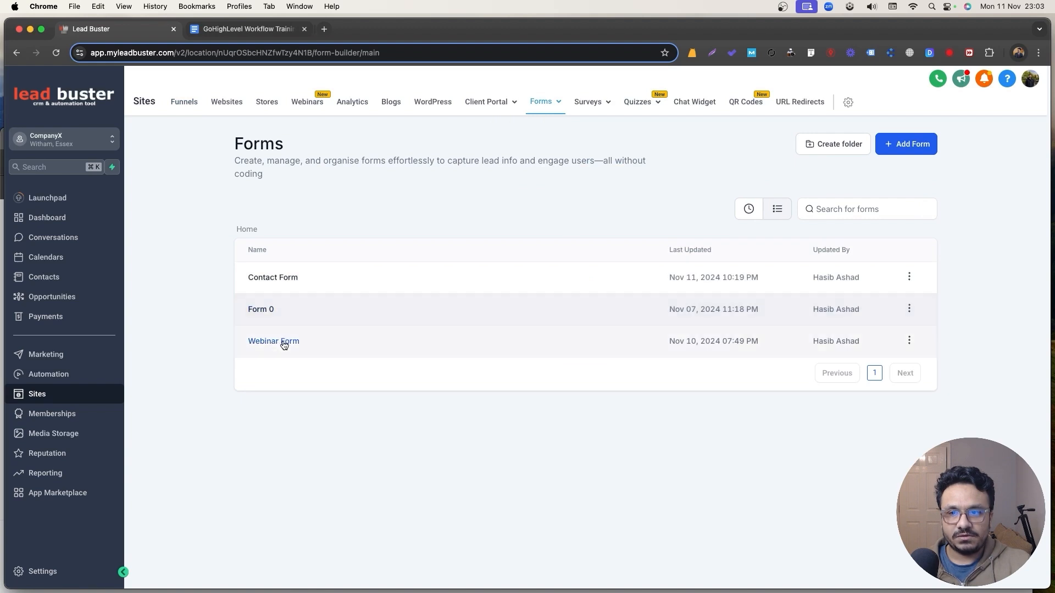
click(284, 343)
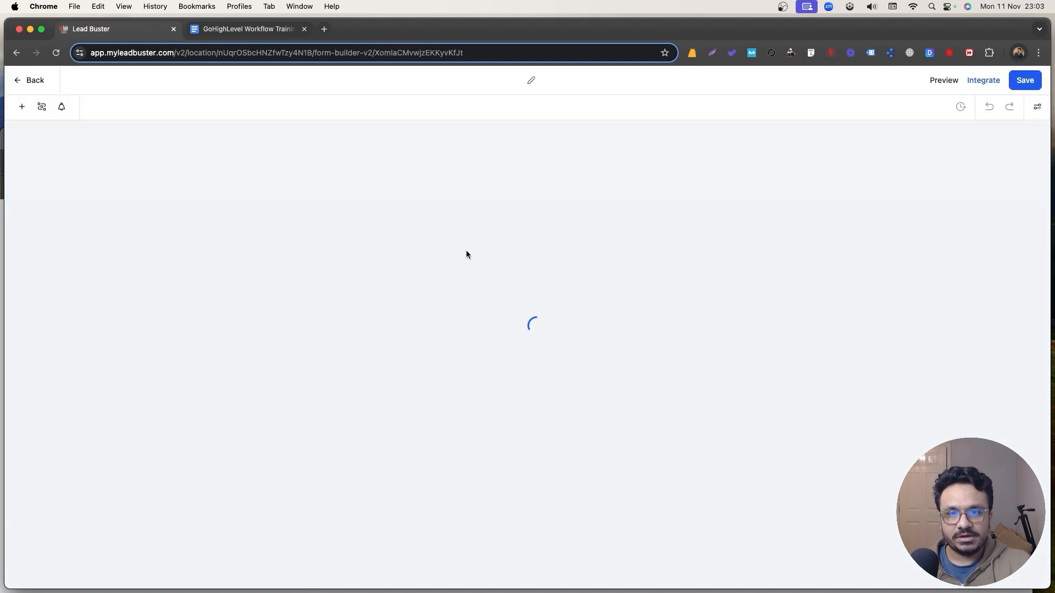
click(42, 83)
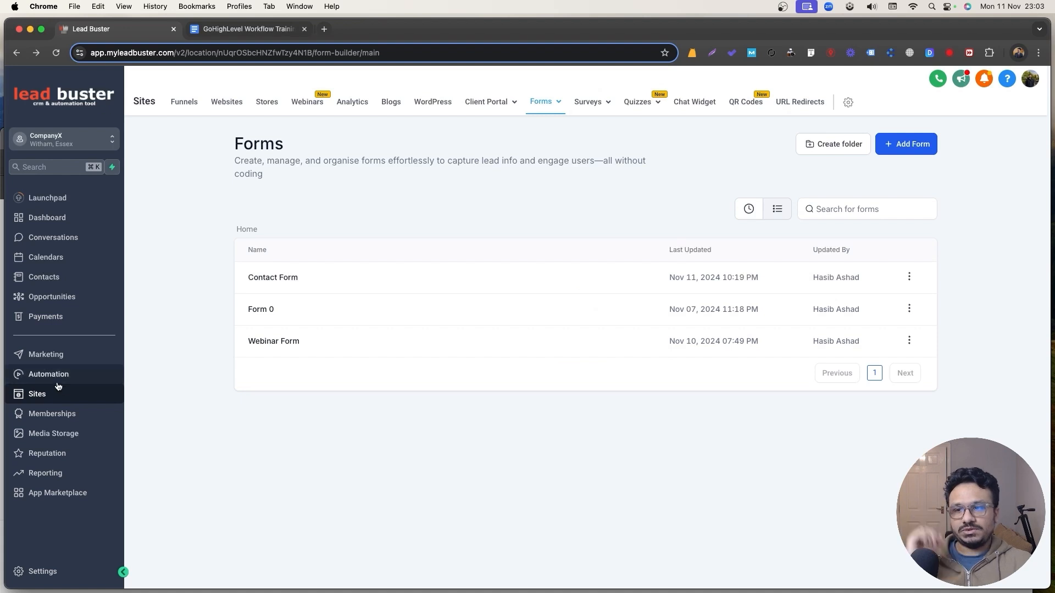
click(59, 385)
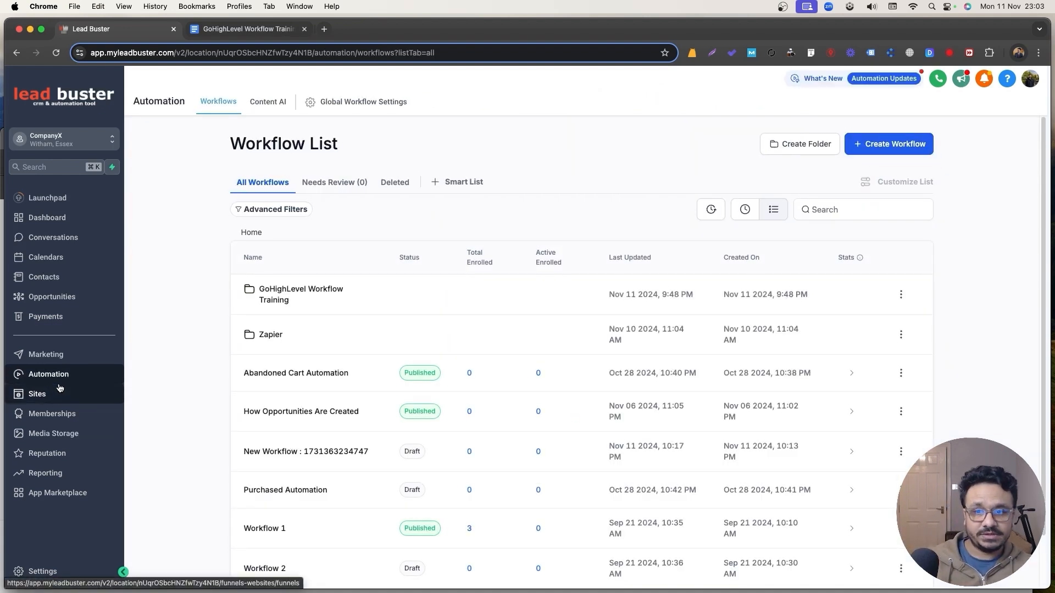
click(286, 297)
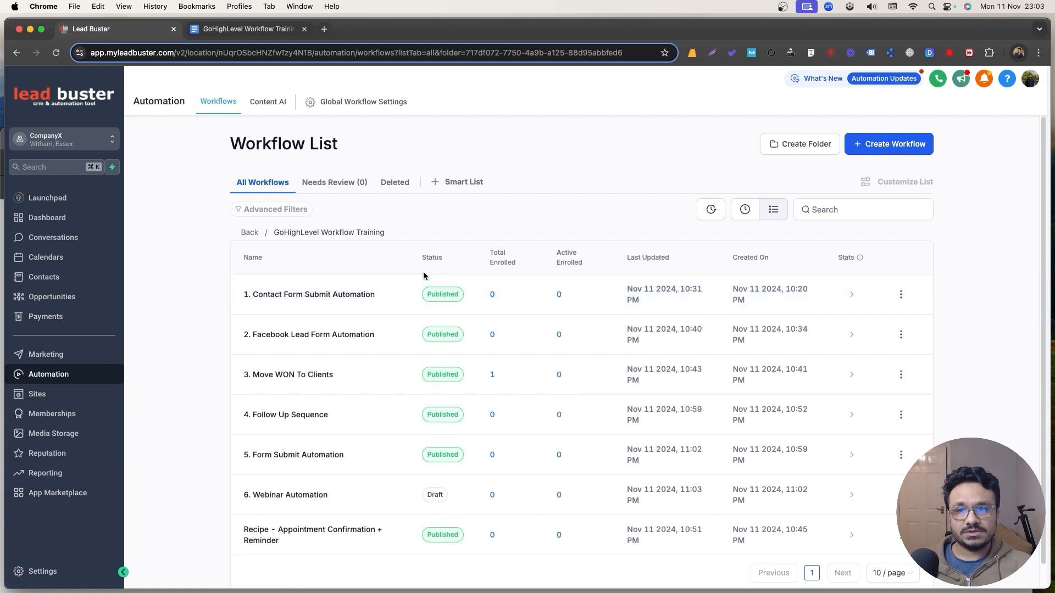
scroll(329, 462, down, 1)
click(307, 476)
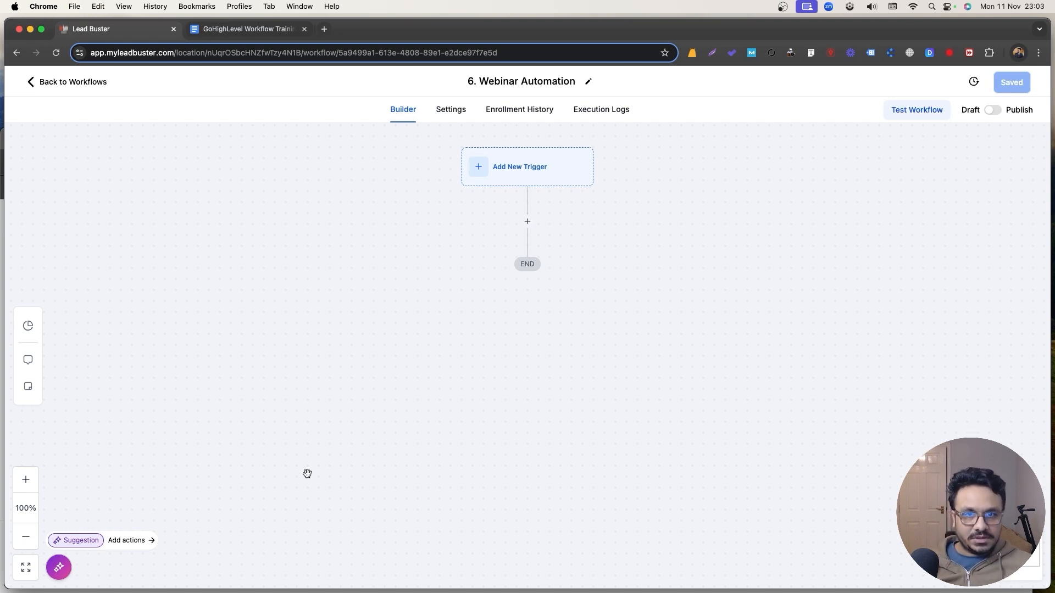
Add a Form Submitted trigger filtered so Form is Webinar Form.
click(505, 152)
text(form)
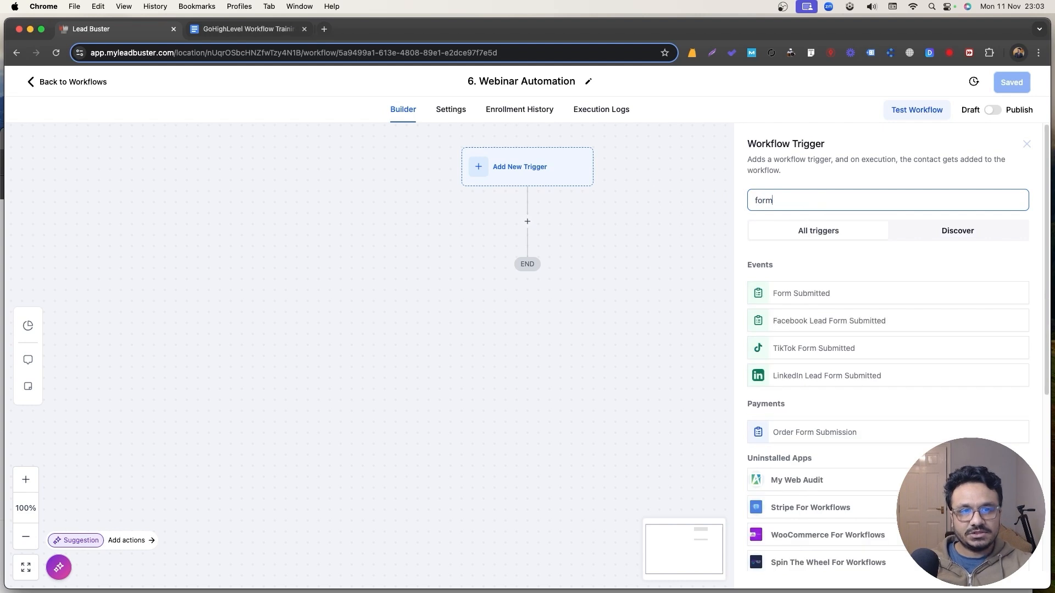
click(805, 281)
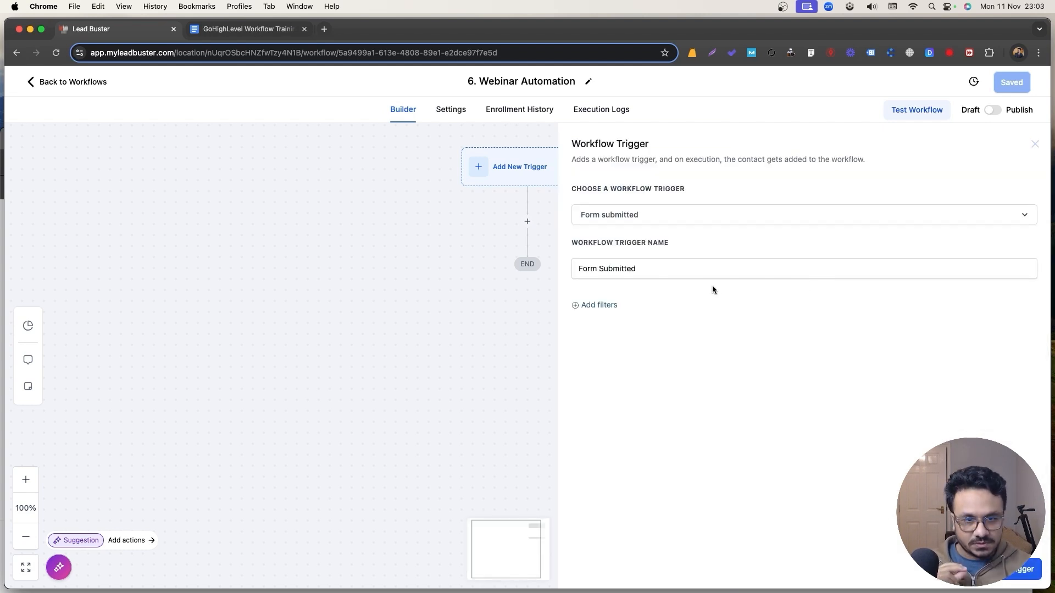
click(598, 305)
click(608, 323)
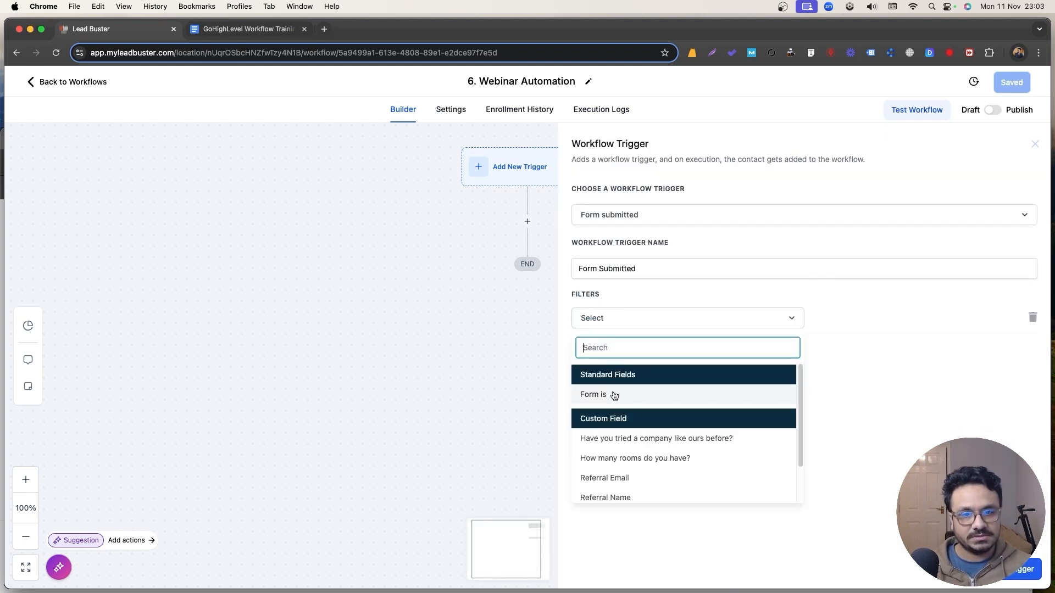
click(613, 396)
click(824, 319)
click(840, 364)
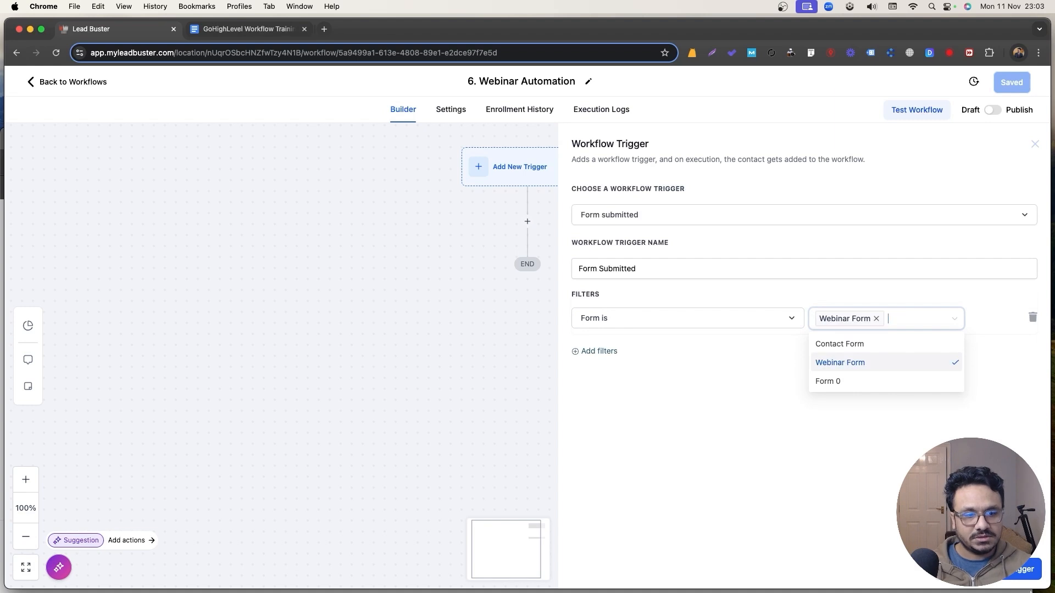
Rename the trigger 'Form Submitted - Webinar Form' and save it.
click(661, 275)
text(- Webinar Form)
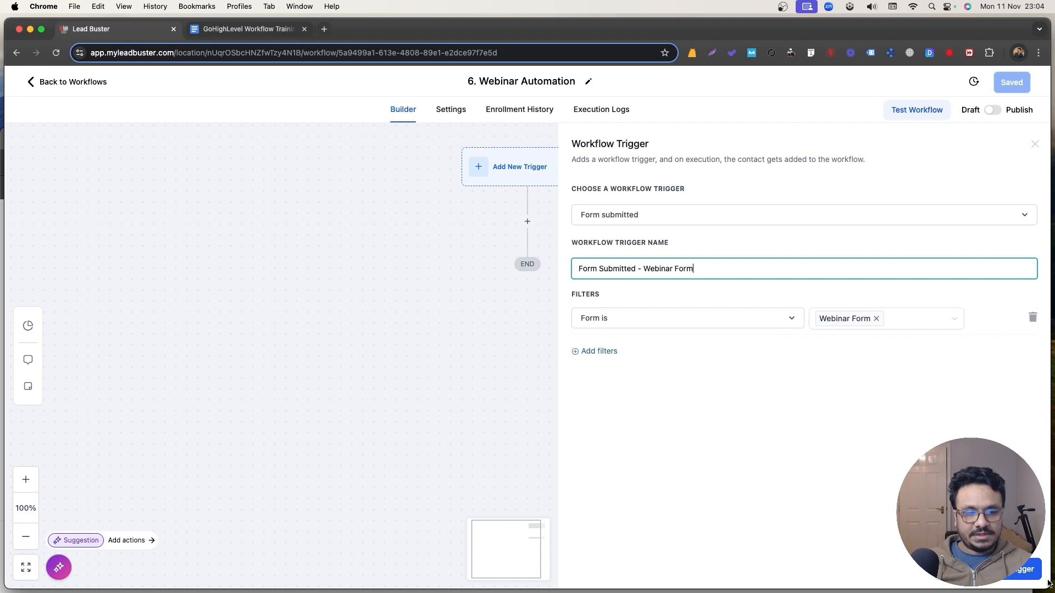
click(1038, 574)
click(531, 249)
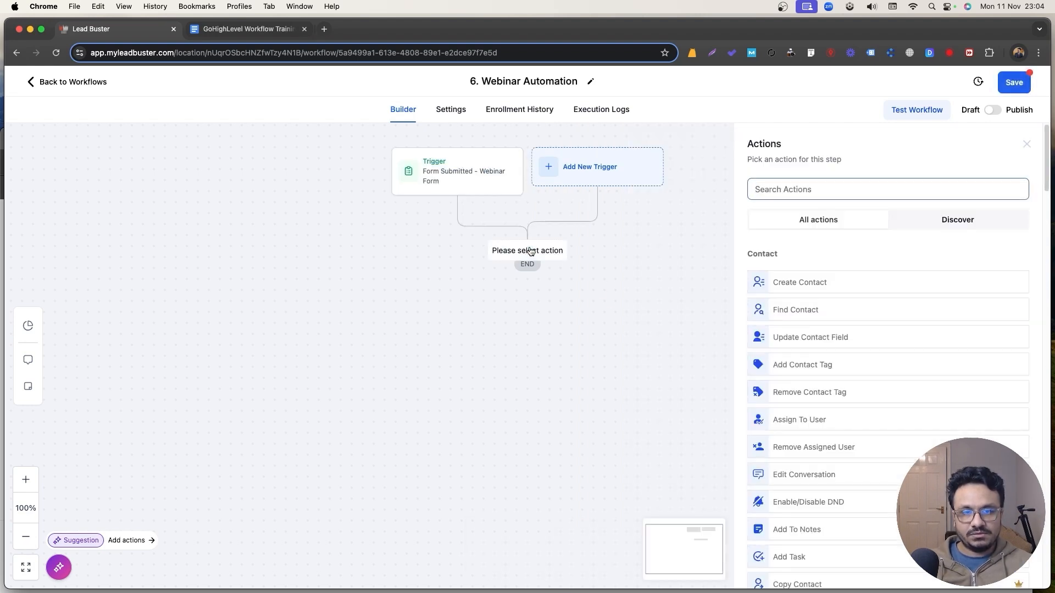
Add a Set Event Start Date step set to specific date 25 November, 10:00 AM.
text(even)
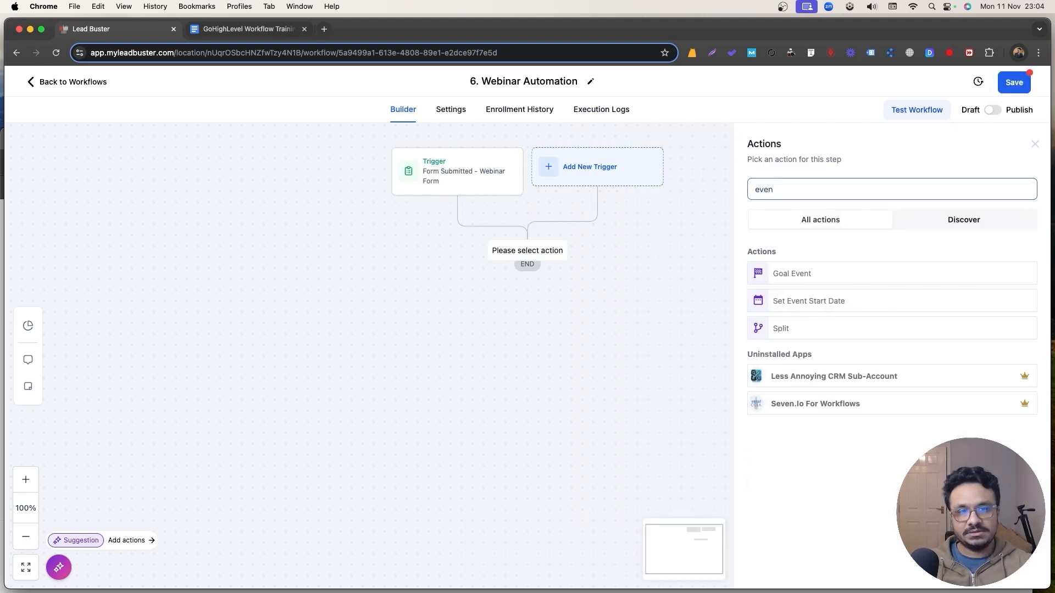
click(831, 309)
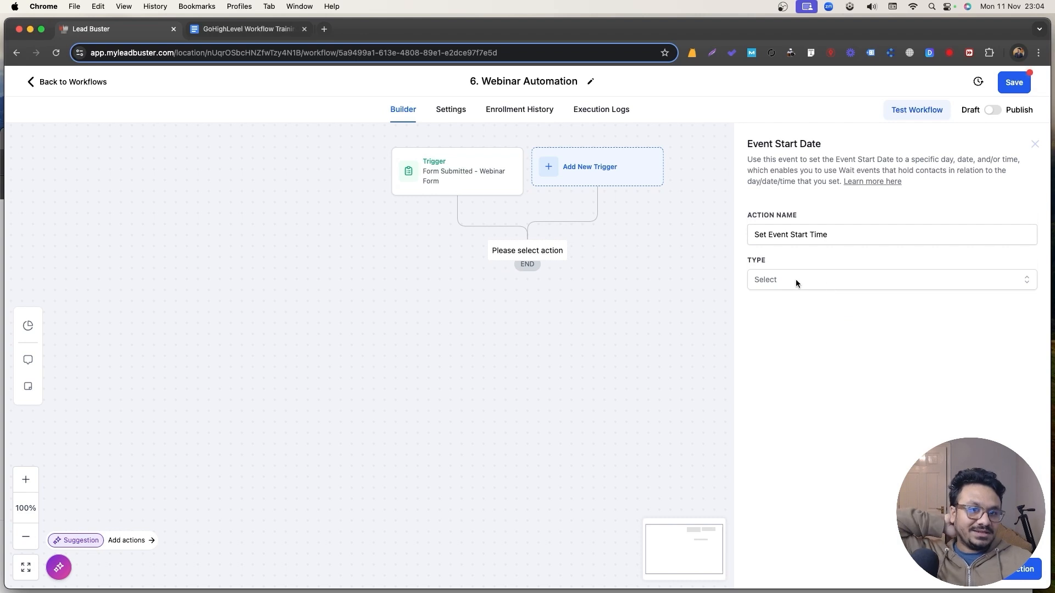
click(795, 280)
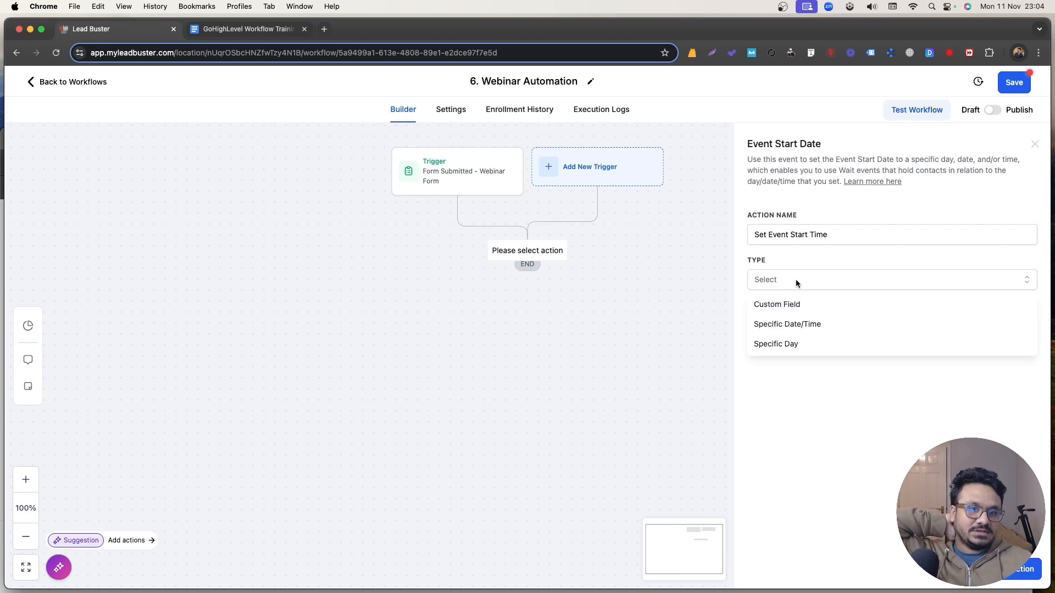
click(799, 325)
click(799, 324)
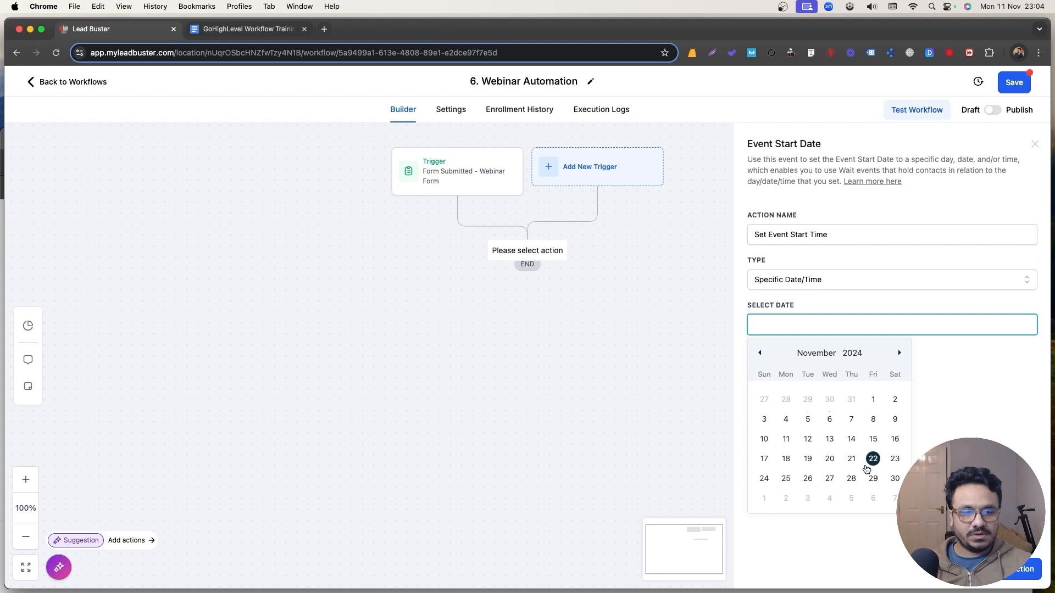
click(785, 479)
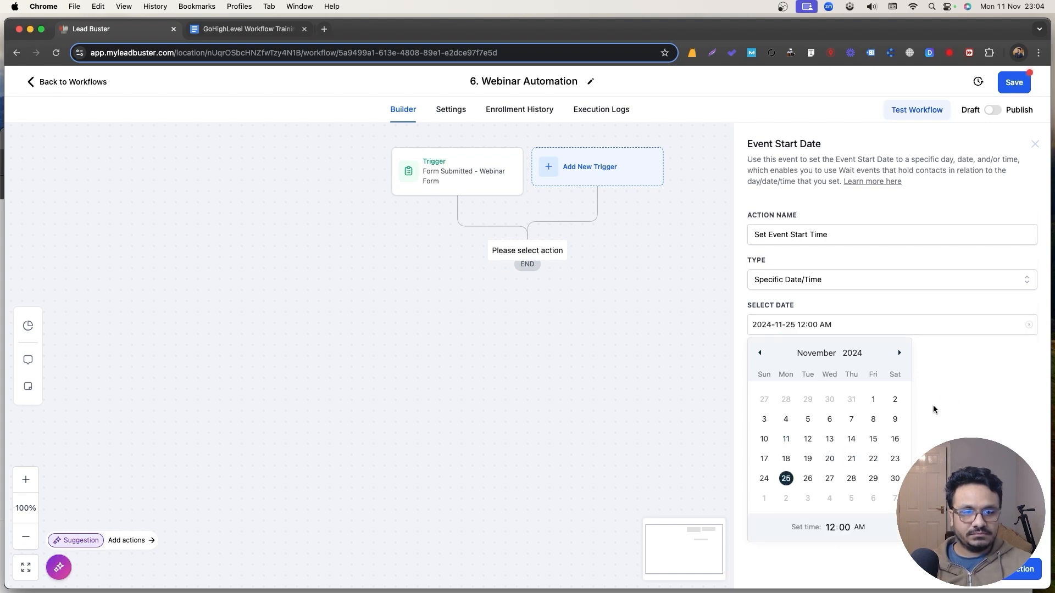
click(828, 527)
text(10)
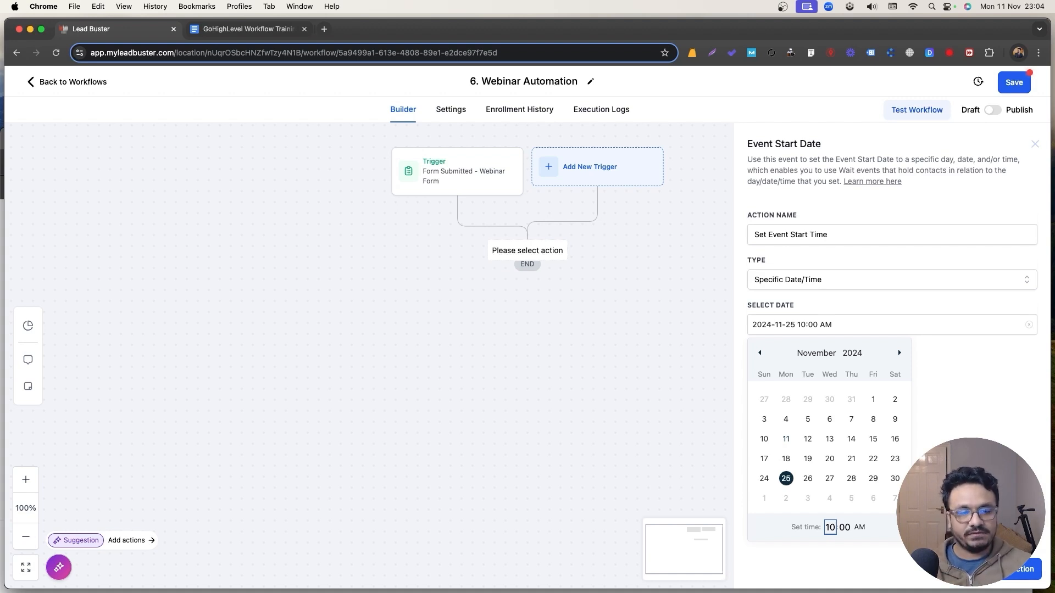
click(1014, 569)
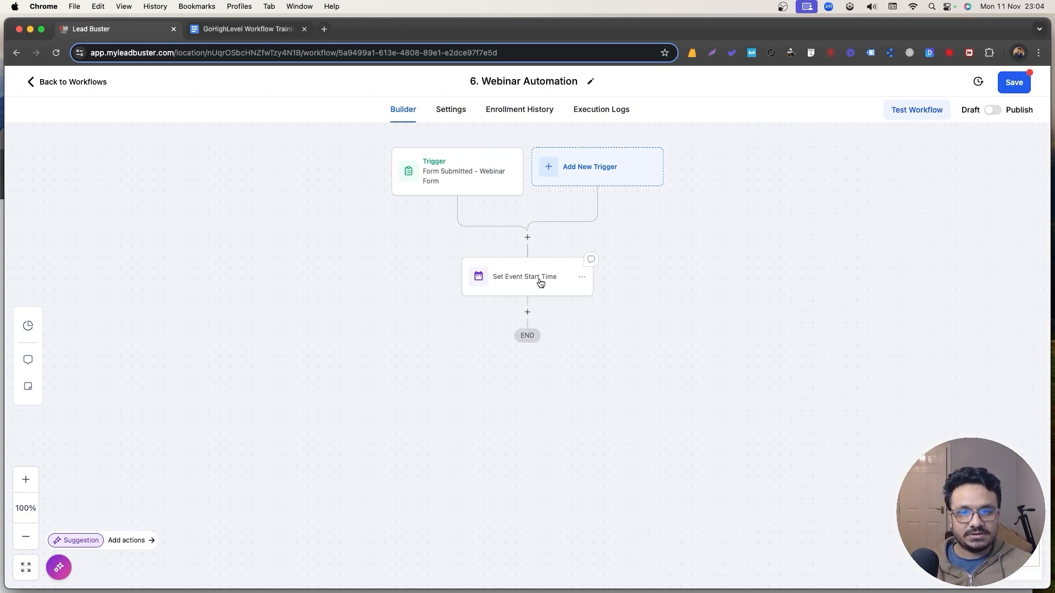
Rename the event step 'Set Event Start Time For The Webinar' and save it.
click(530, 283)
click(830, 237)
text(For)
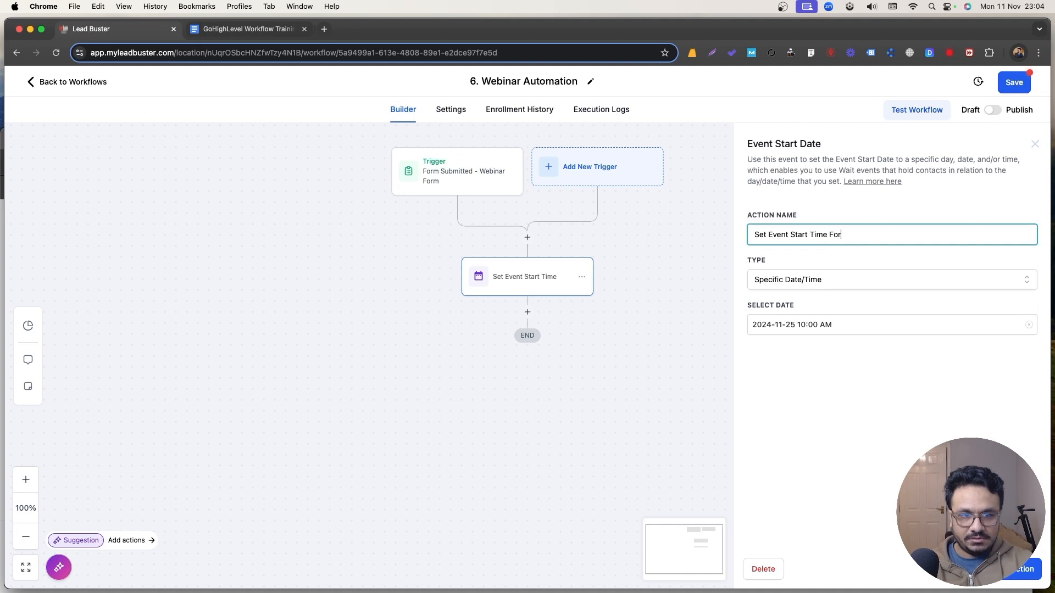
text( The Webinar)
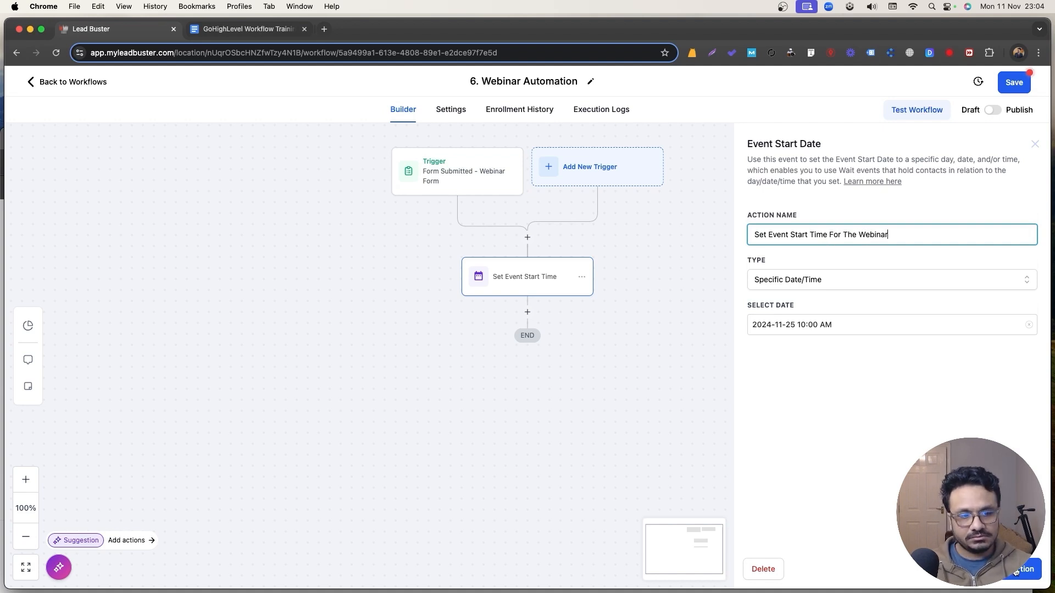
click(1016, 572)
click(523, 312)
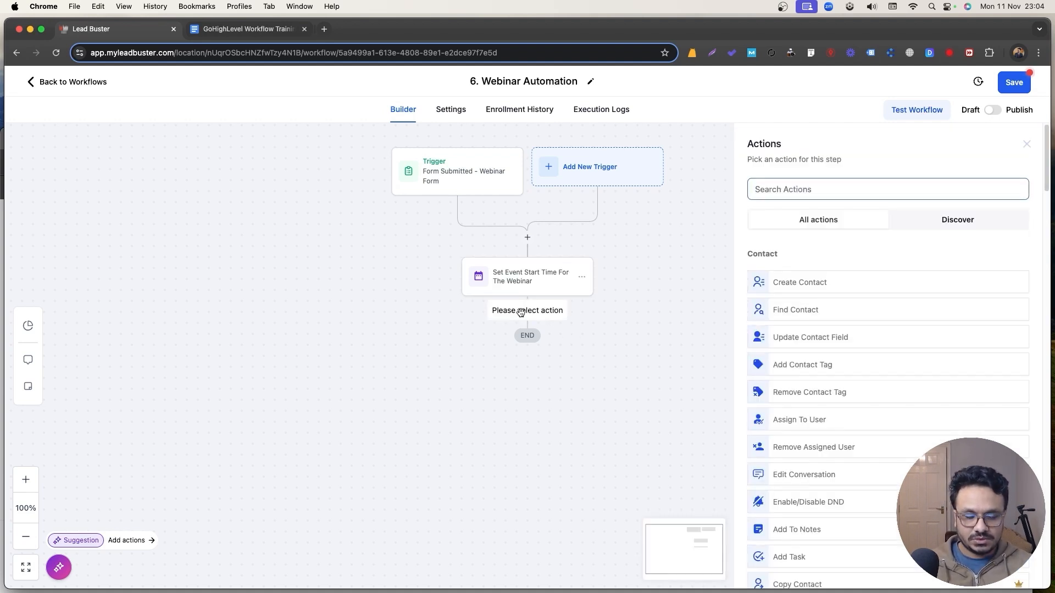
Insert a Send Email step before the event start with subject 'Thank you for registering'.
click(1026, 144)
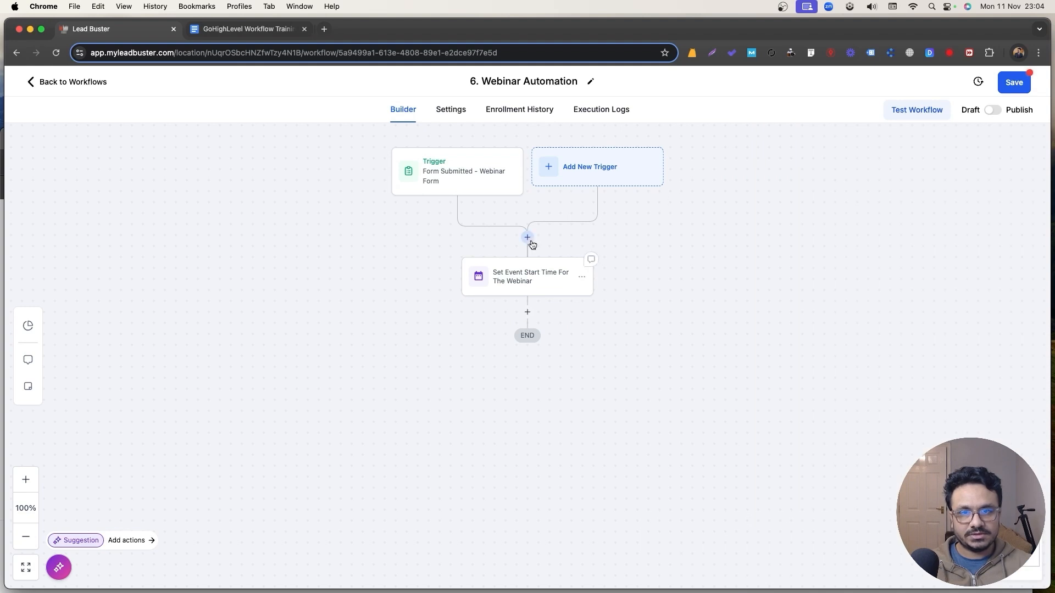
click(528, 238)
text(email)
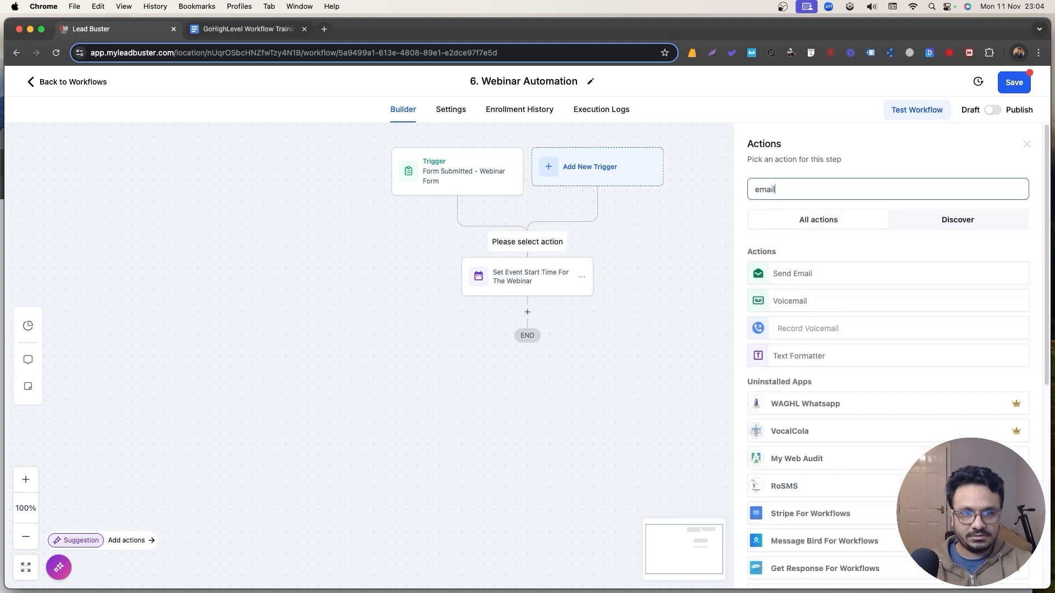
click(850, 275)
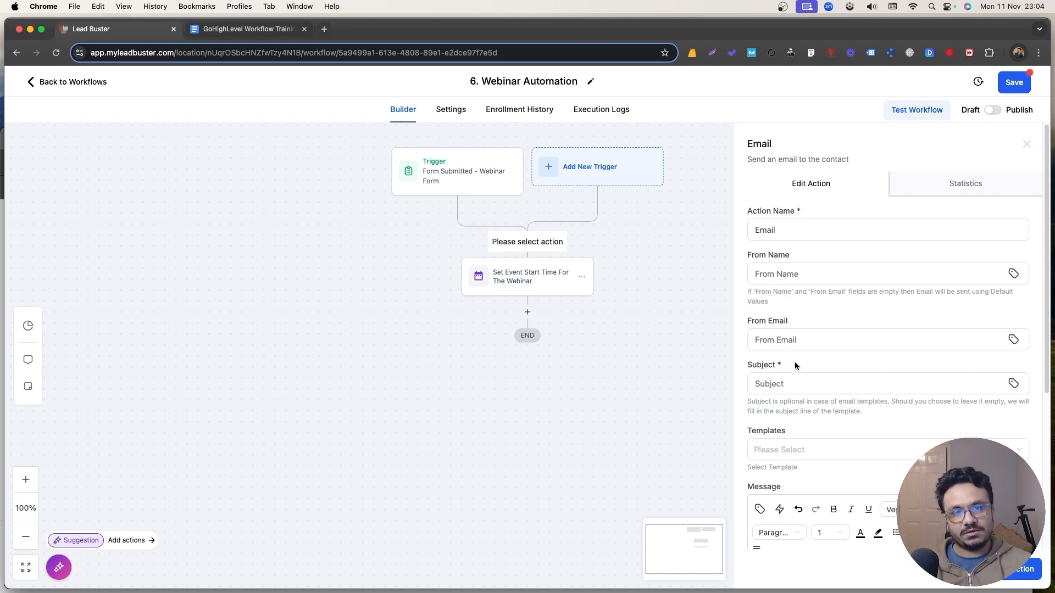
click(804, 384)
text(Thank you for re)
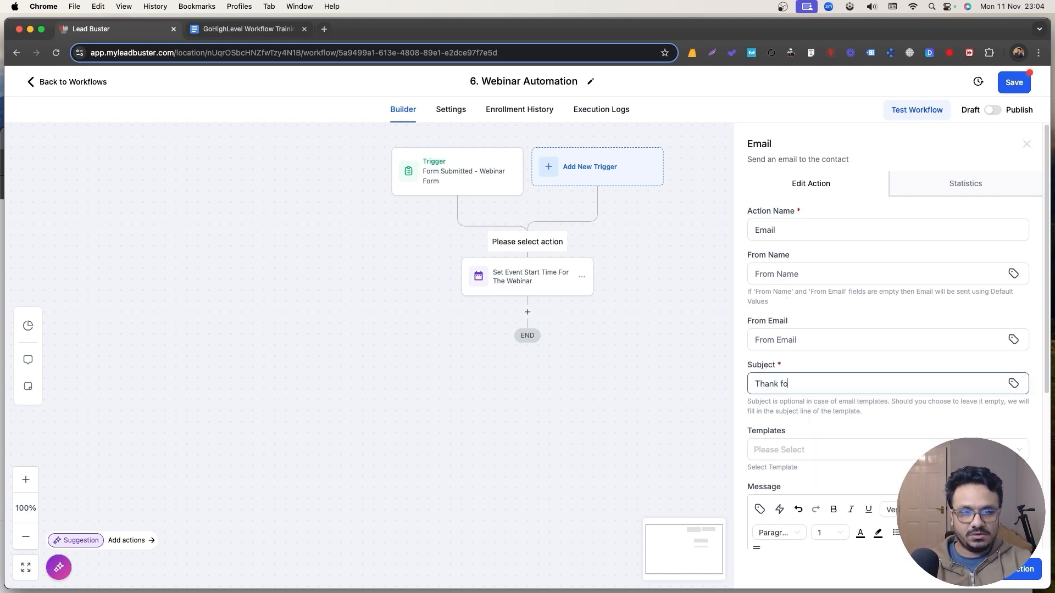
text(gistering)
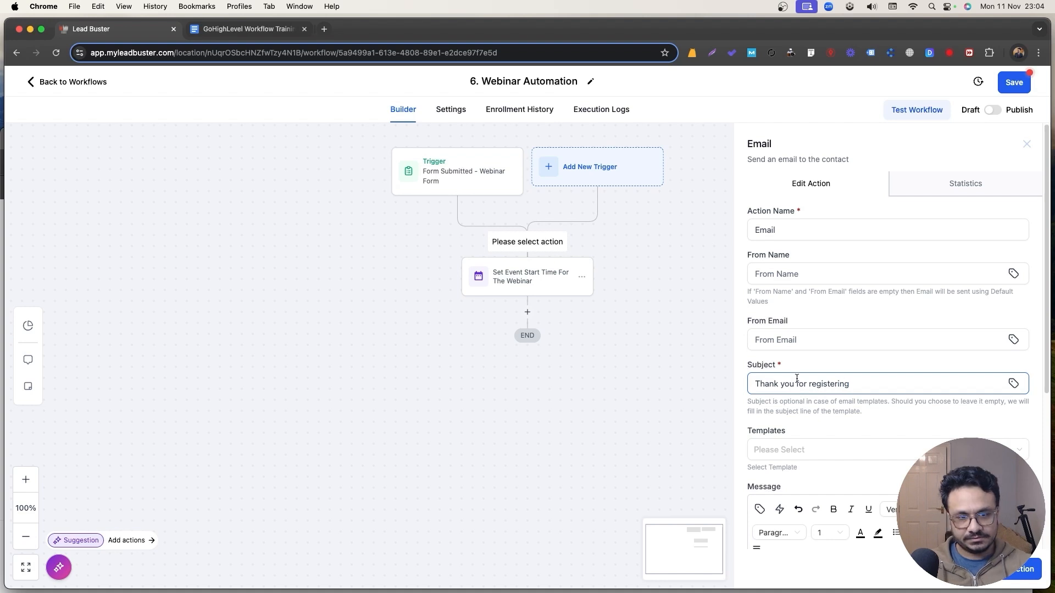
Write the body 'Hi {{contact.first_name}}', thanking them for registering for the webinar, and save.
scroll(797, 379, down, 5)
click(808, 390)
text(Hi)
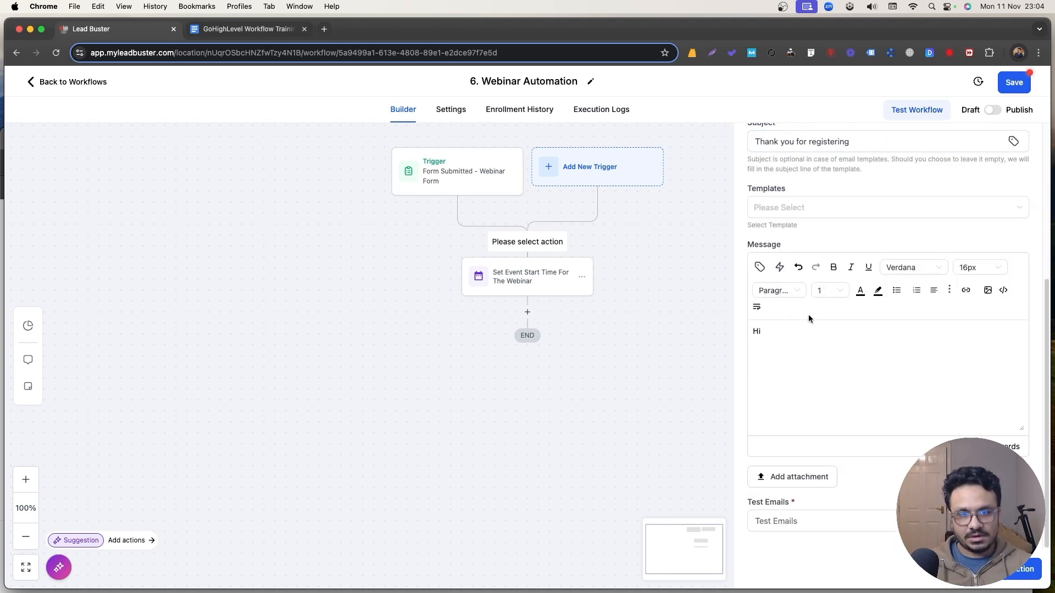
click(759, 267)
click(722, 325)
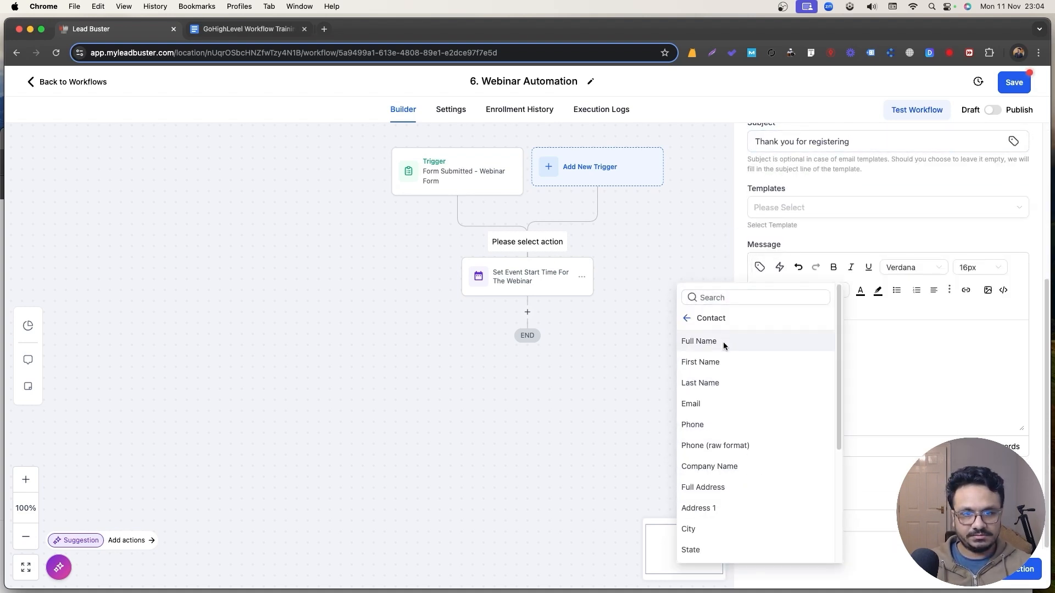
click(724, 357)
key(Return)
key(Return)
text(Thanks f)
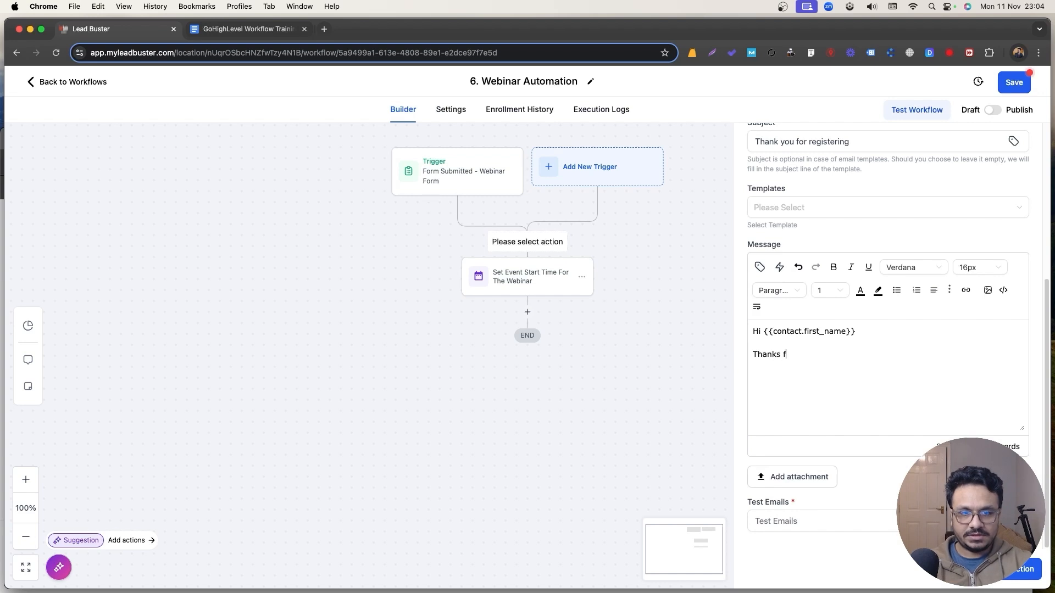
text(or registering )
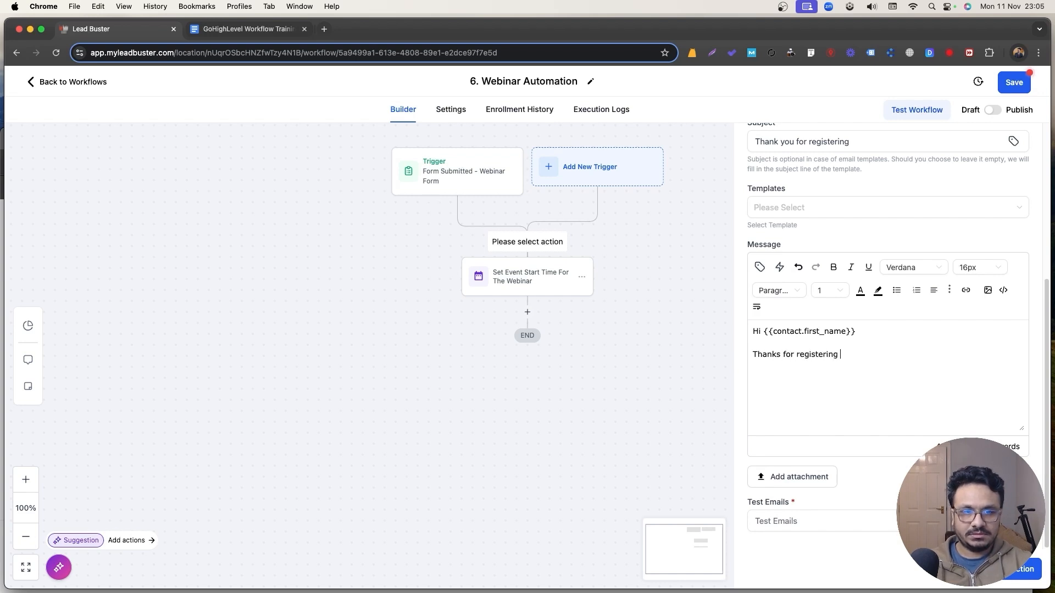
text(in our wbeianr)
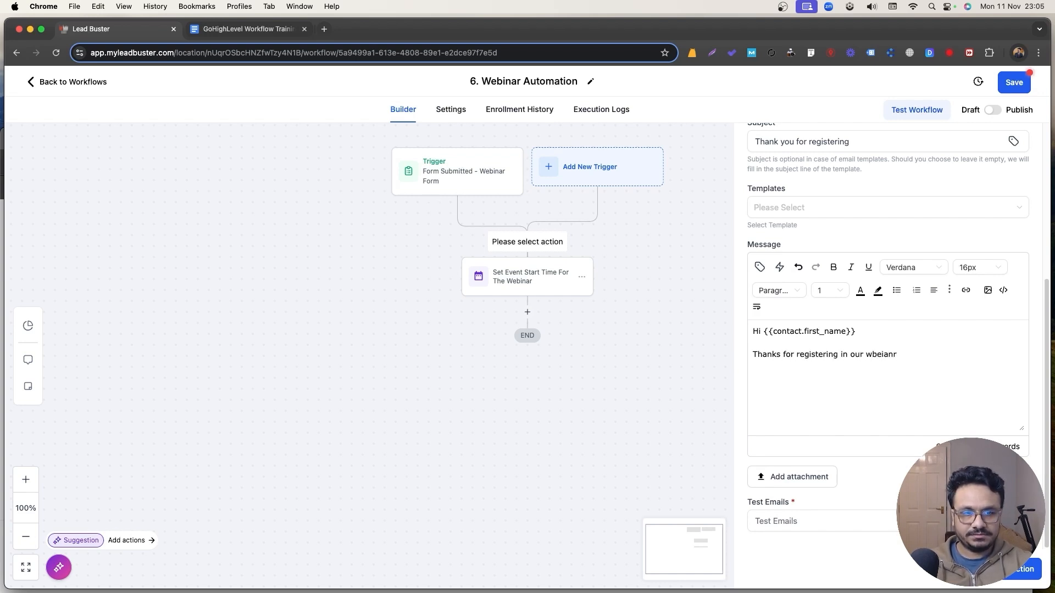
click(1011, 570)
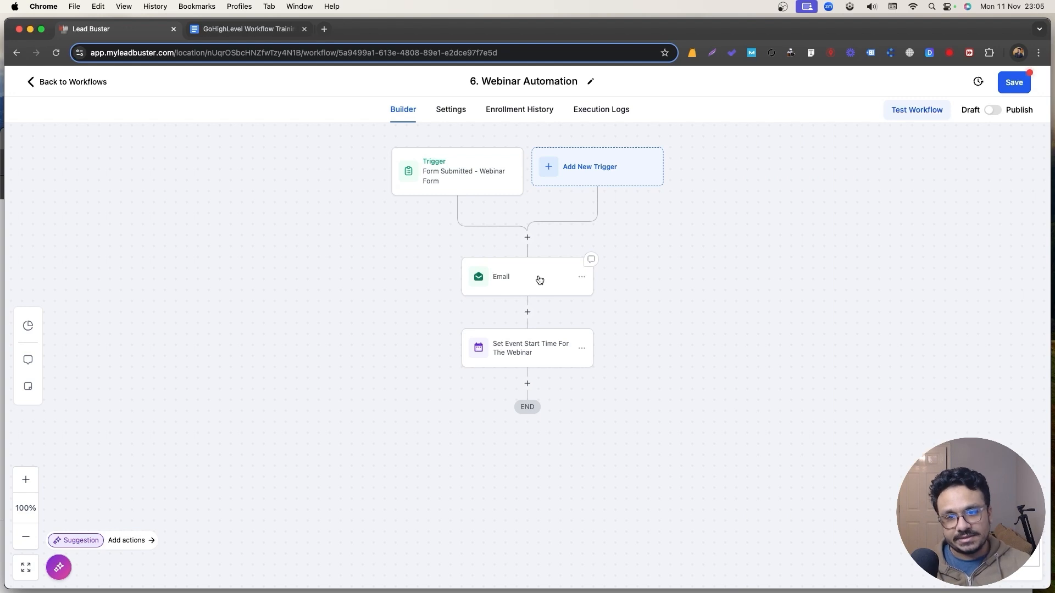
Add a Wait step after the event start, waiting until 1 day before the event time.
click(526, 351)
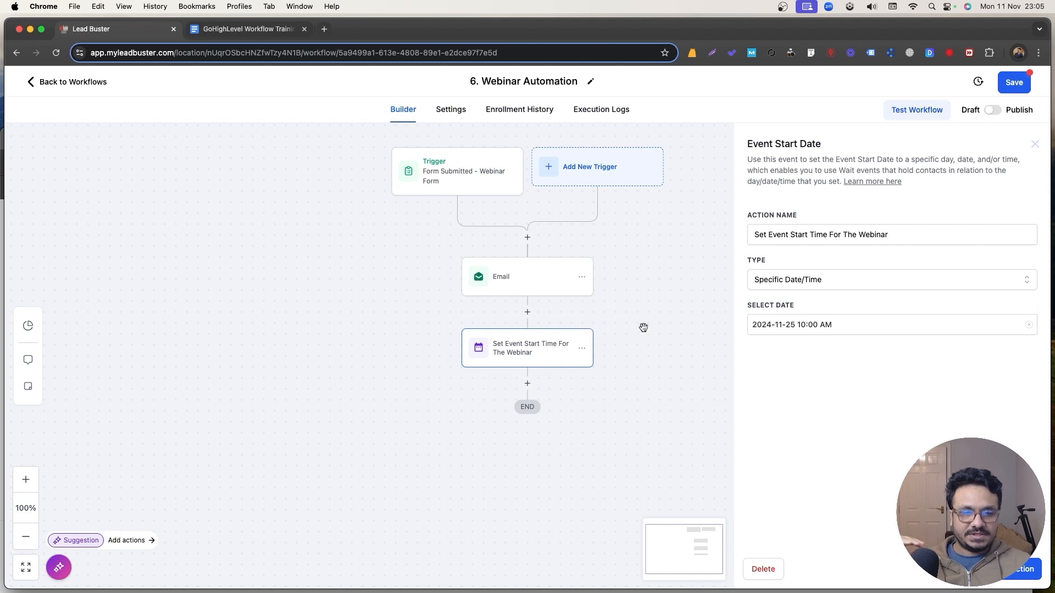
click(1034, 144)
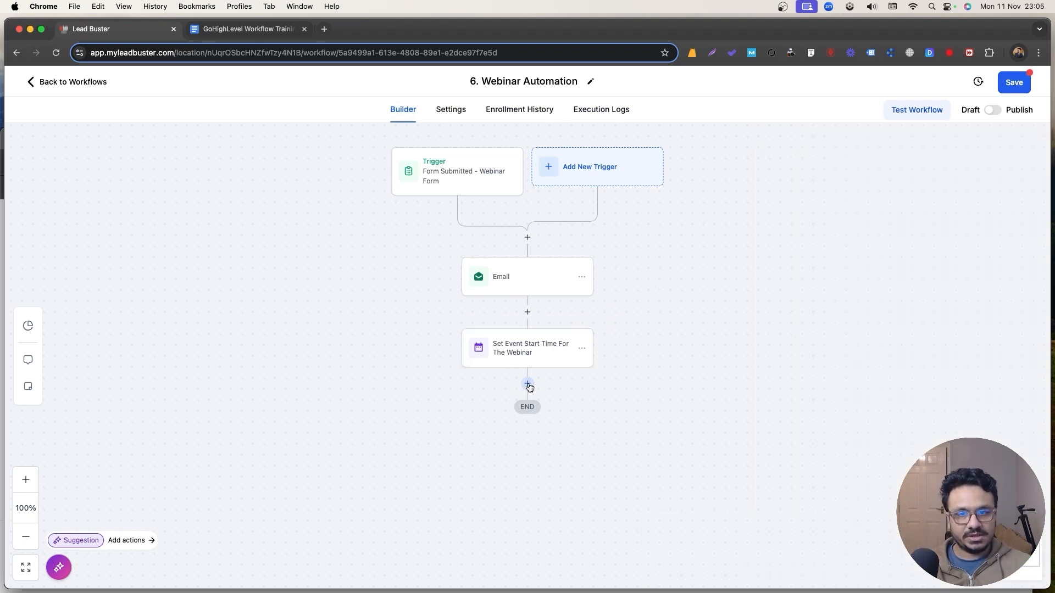
click(528, 384)
text(wait)
click(780, 273)
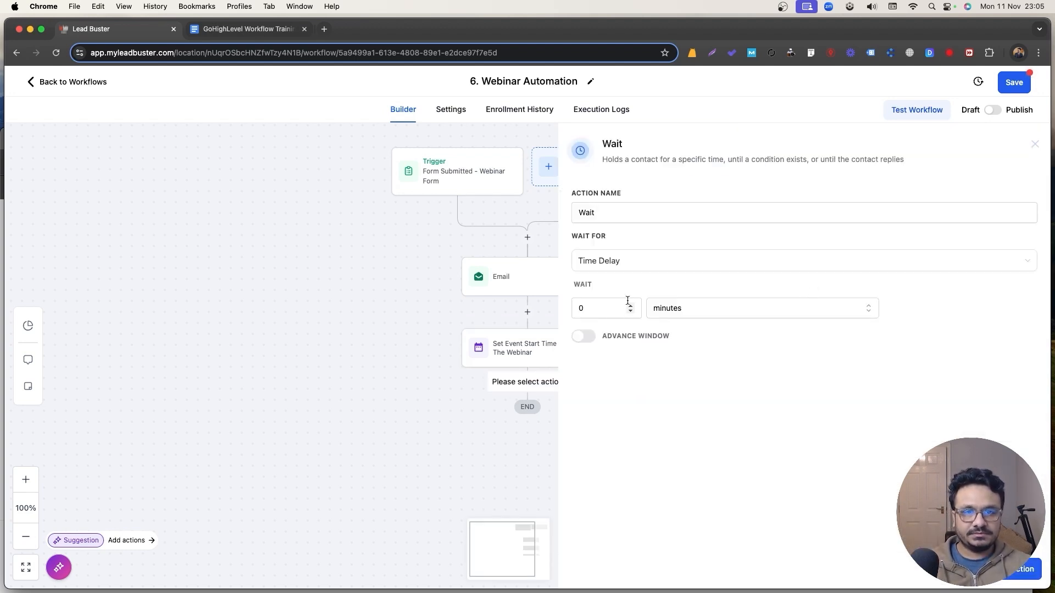
click(624, 273)
click(616, 339)
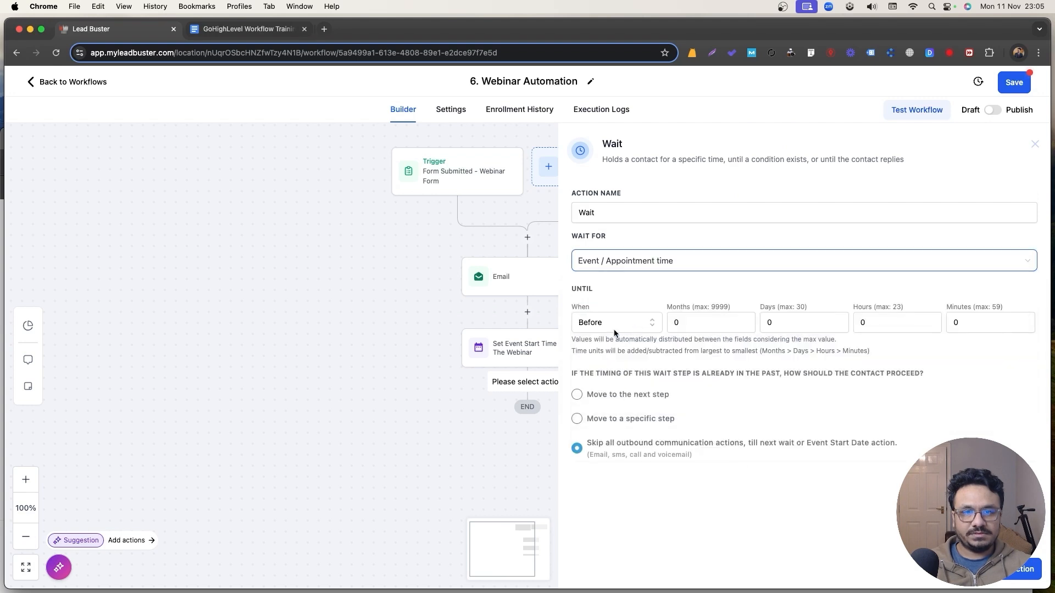
click(837, 320)
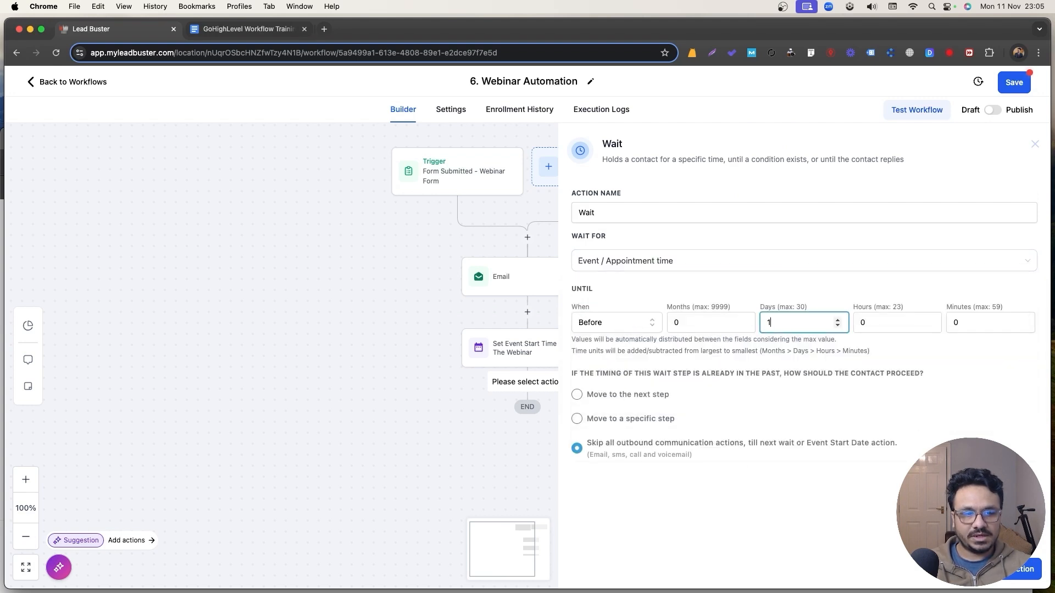
click(1022, 569)
Rename the wait step 'Wait 24 hour before the webinar'.
click(517, 412)
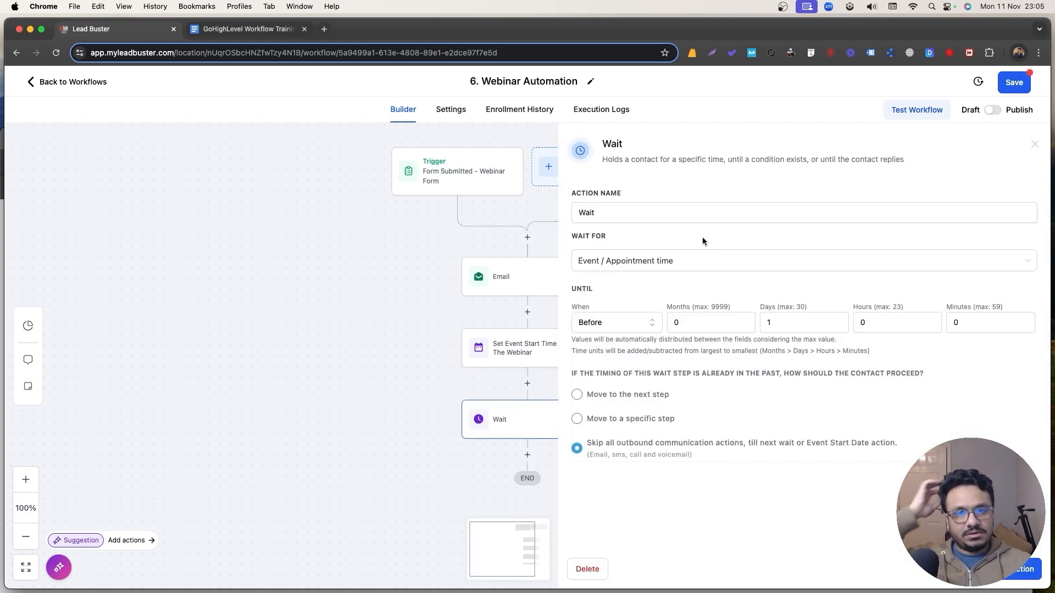
click(666, 216)
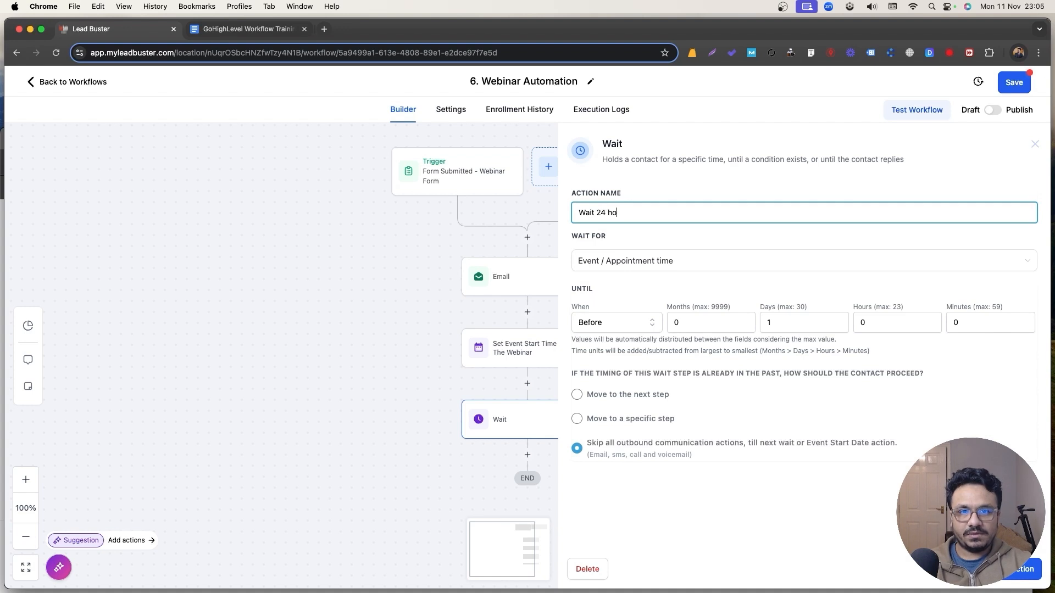
text(24 hour before the)
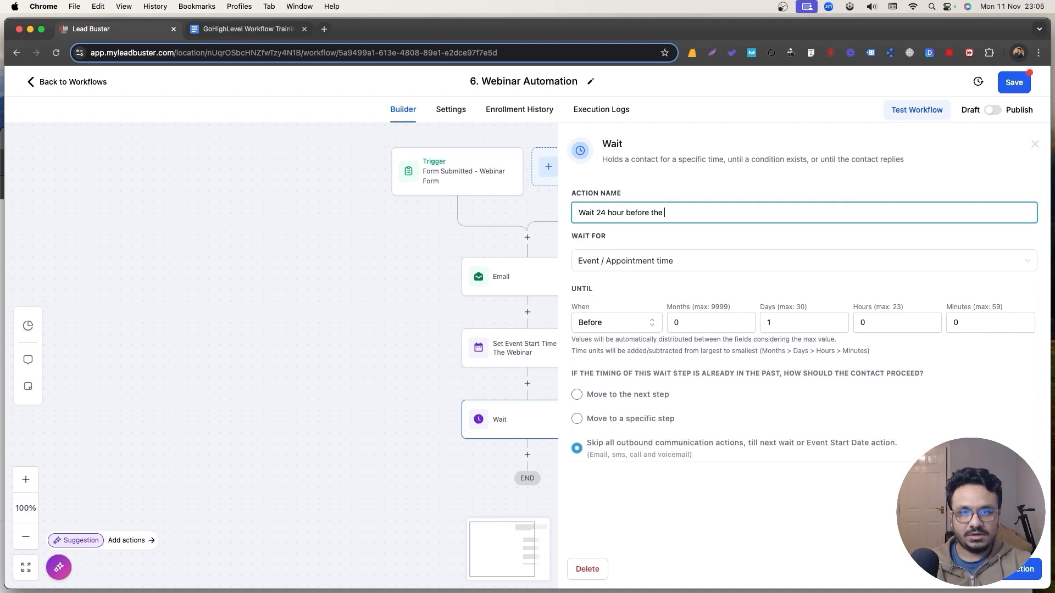
text( webinar)
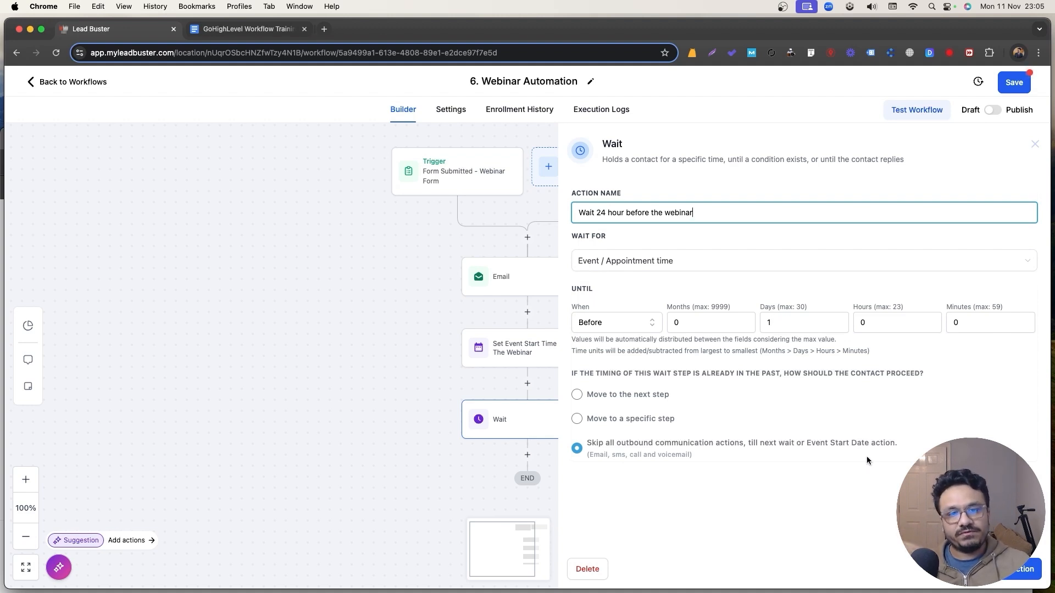
Save the wait step and paste a copy of the Email step after it.
click(1027, 567)
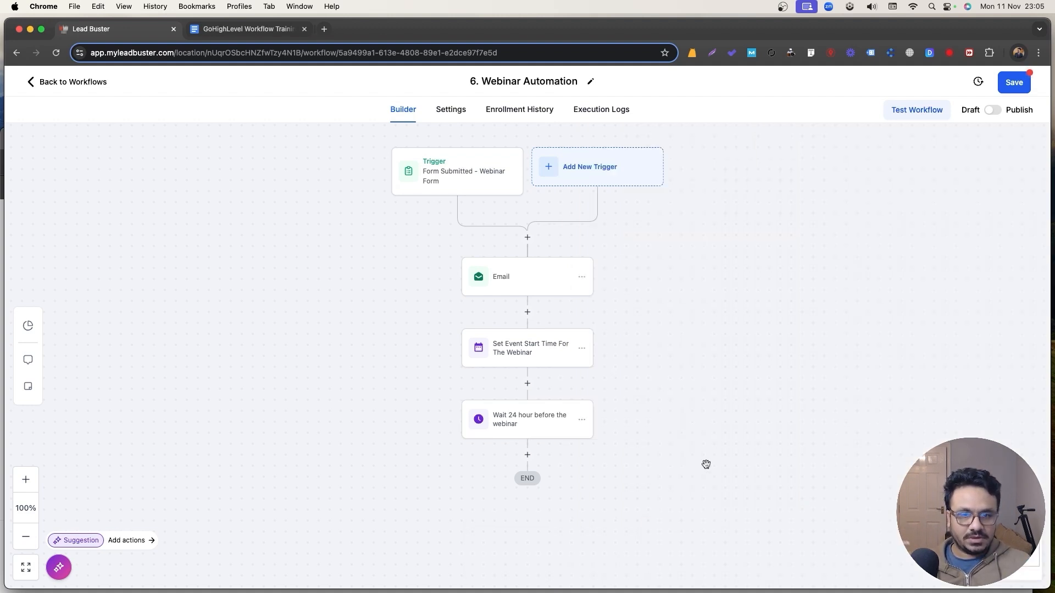
click(581, 277)
click(622, 322)
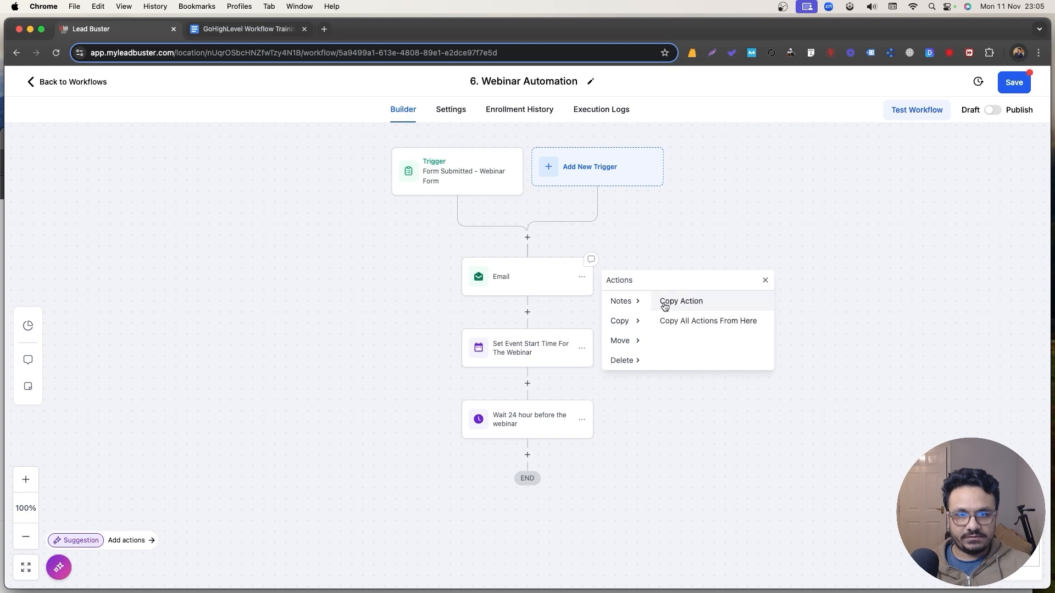
click(667, 302)
click(535, 449)
Name the copy 'Email Reminder' with body 'Just a reminder for our webinar tomorrow at November 25, 10 AM.'.
click(537, 488)
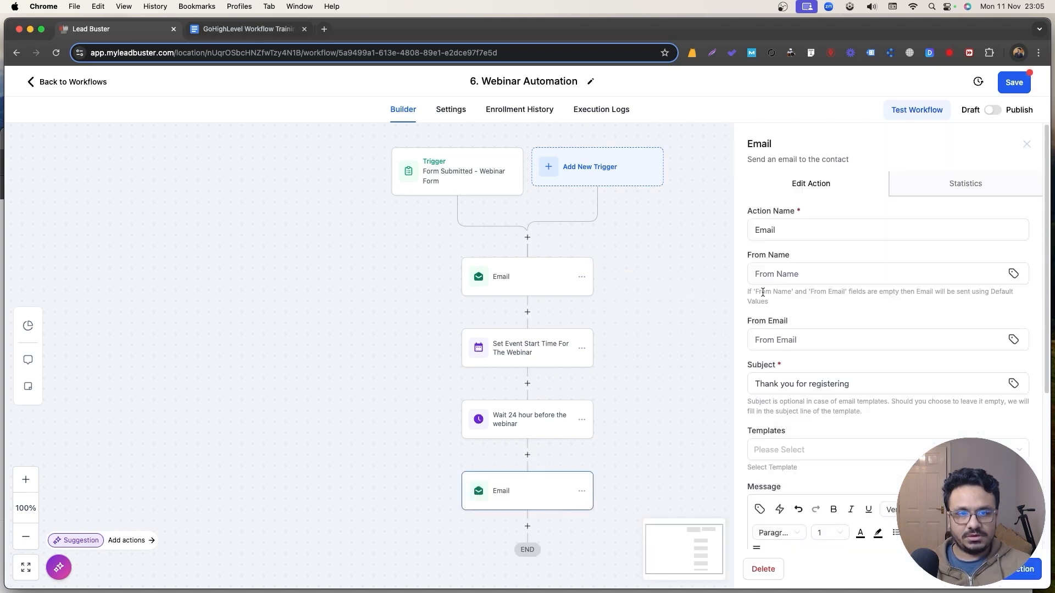
click(805, 231)
text(Reminder)
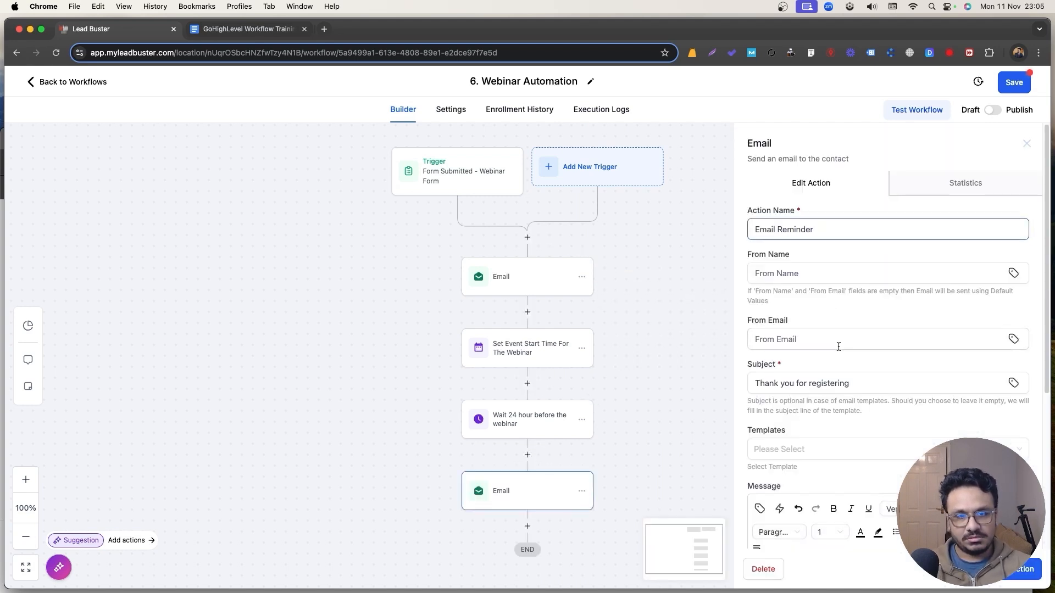
scroll(820, 466, down, 3)
drag(899, 473, 750, 474)
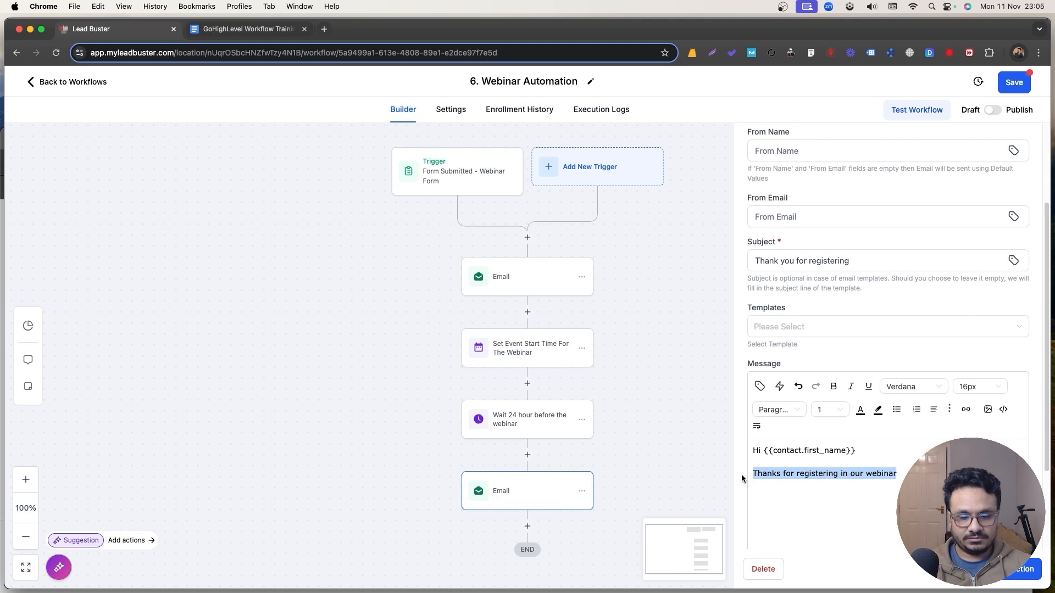
text(Just a reminder)
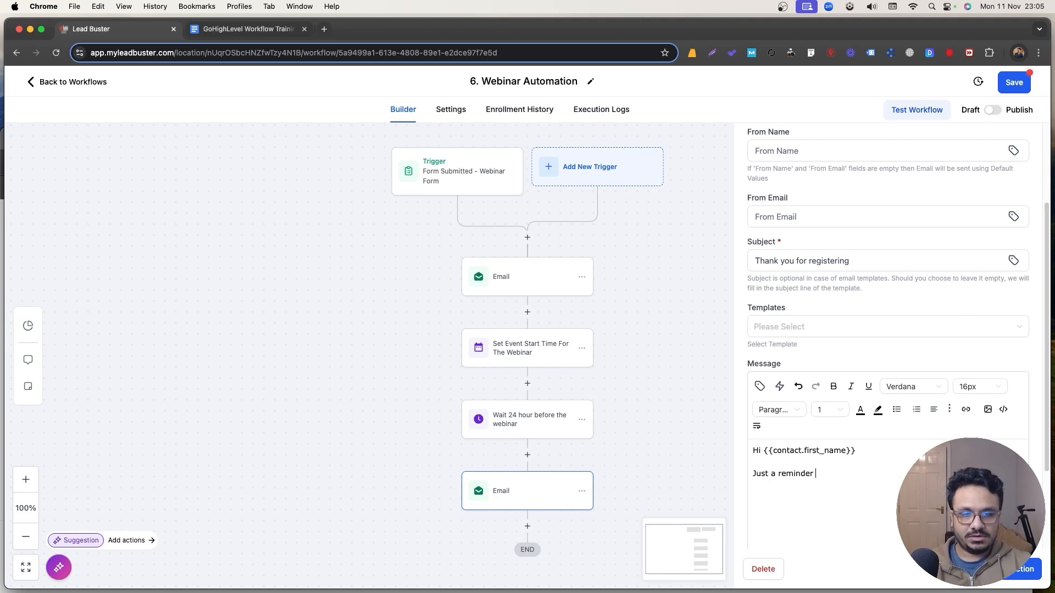
text( for our webinar tomorro)
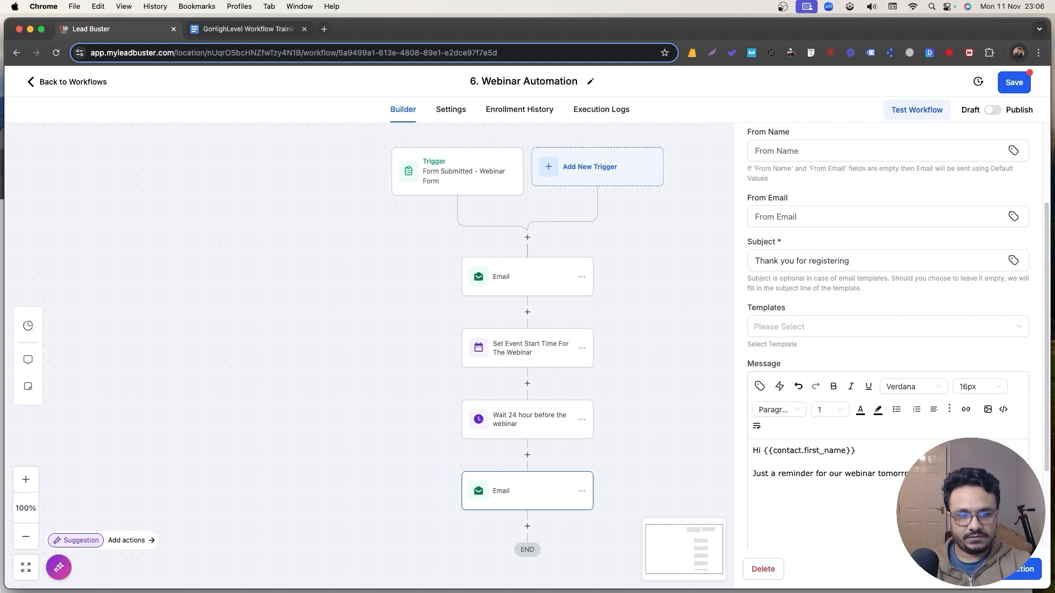
scroll(654, 448, down, 3)
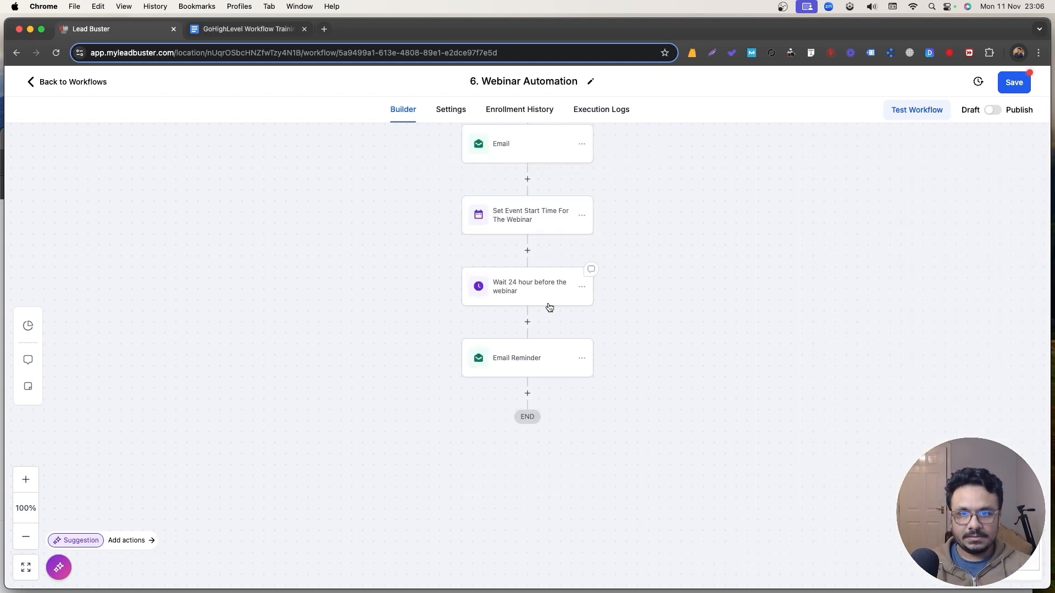
Copy the 24-hour wait step and paste it below the Email Reminder.
click(582, 286)
mouse_move(620, 331)
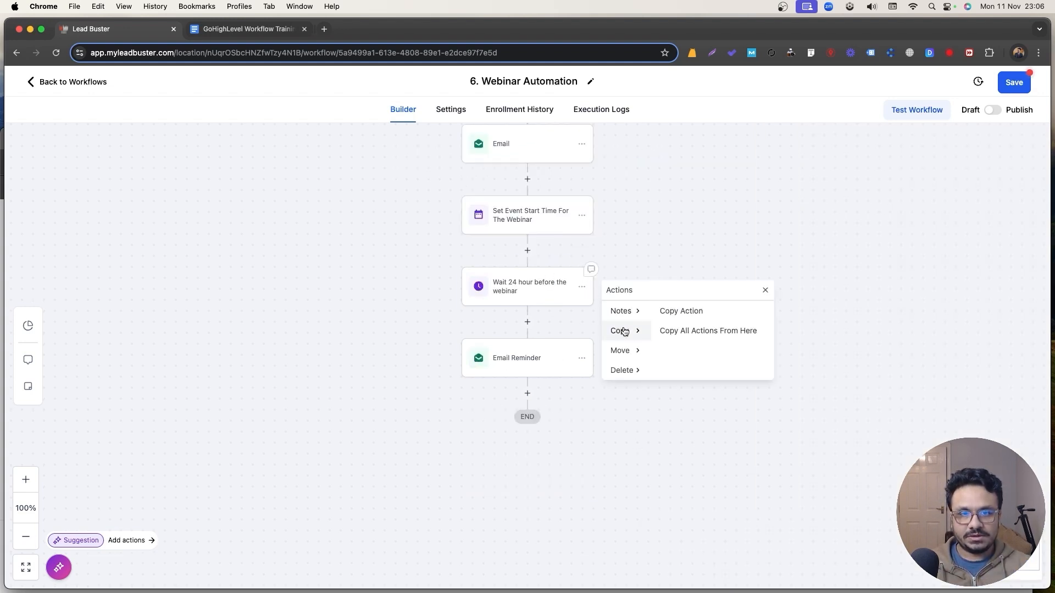
click(683, 311)
click(537, 392)
click(541, 428)
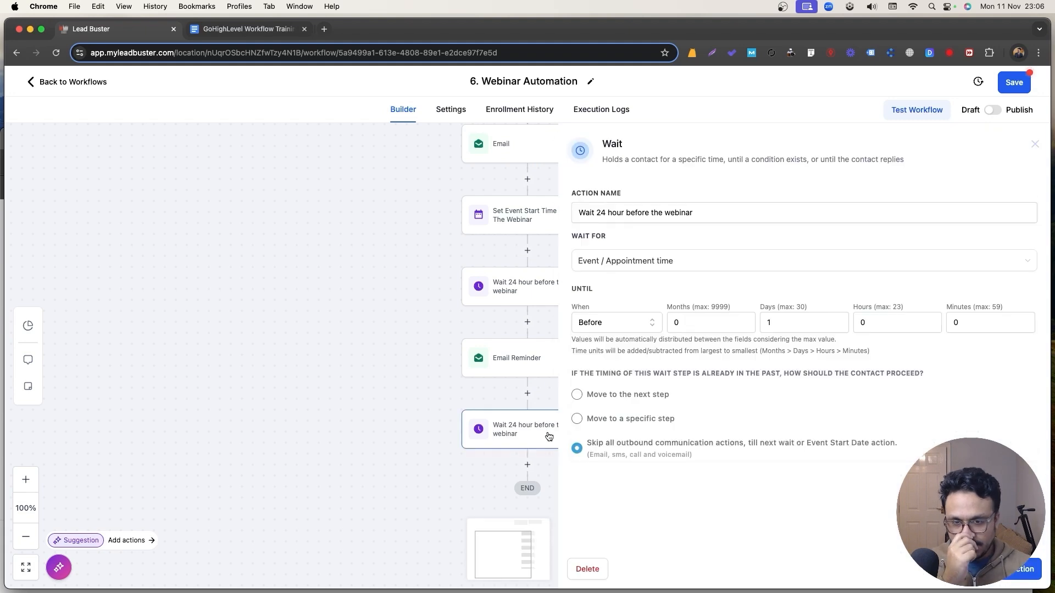
Rename the copied wait 'Wait 1 hour before the webinar' and set its days to 0.
click(599, 213)
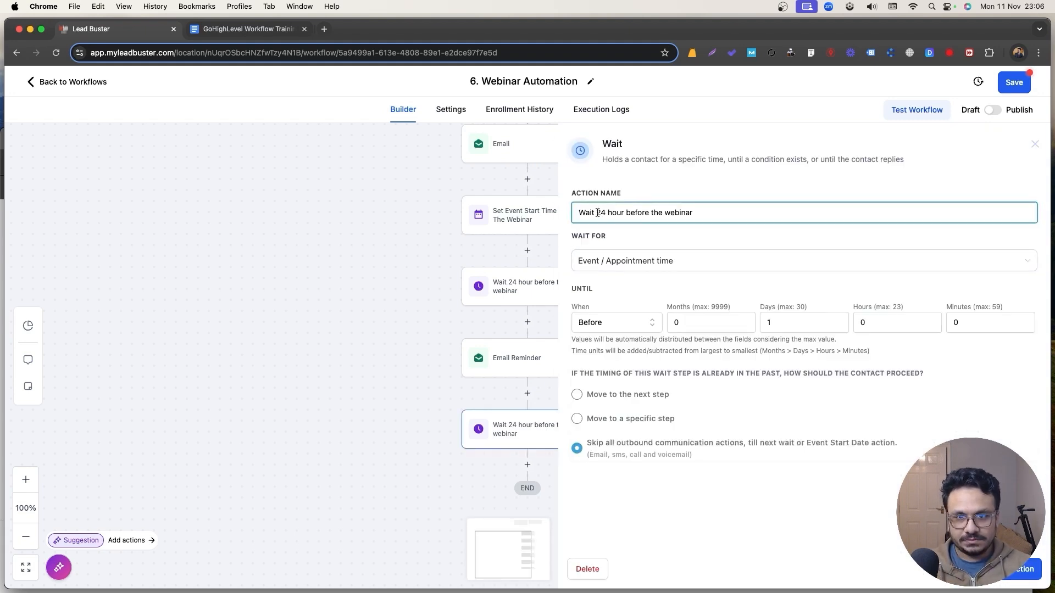
double_click(599, 213)
text(1)
double_click(776, 323)
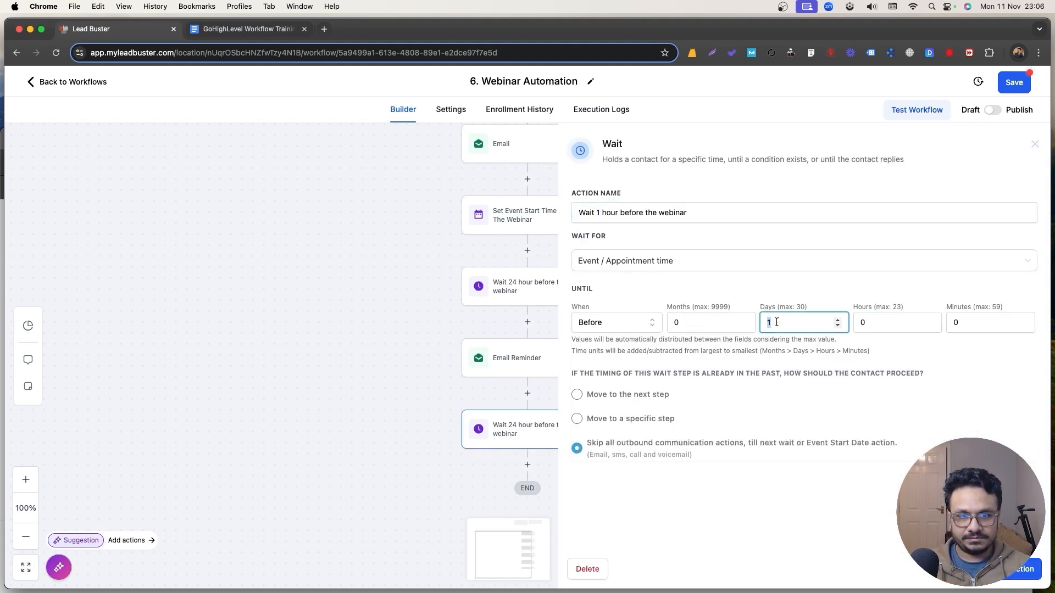
text(0)
key(Tab)
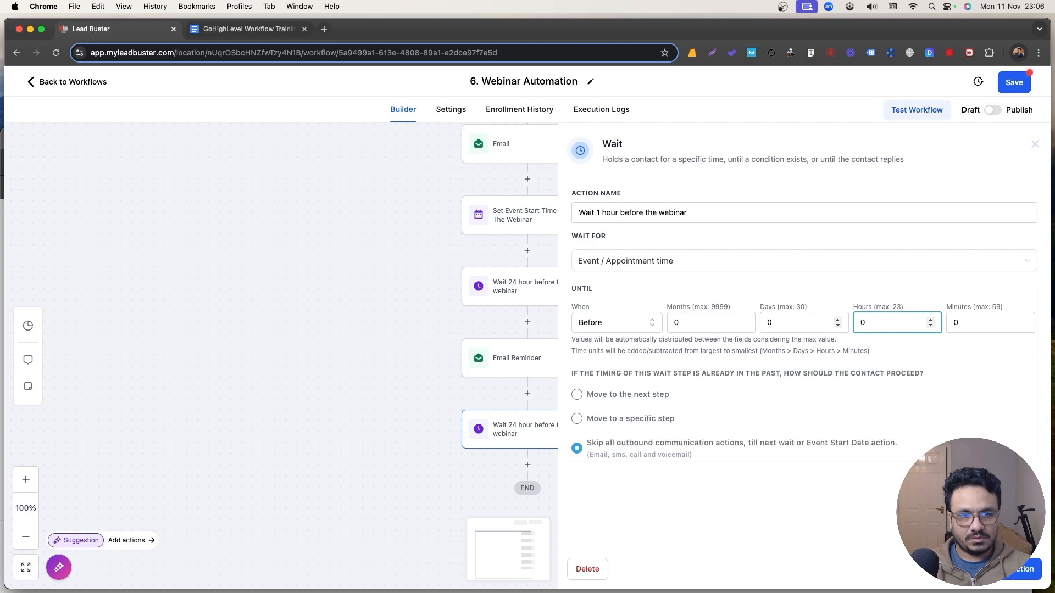
key(Escape)
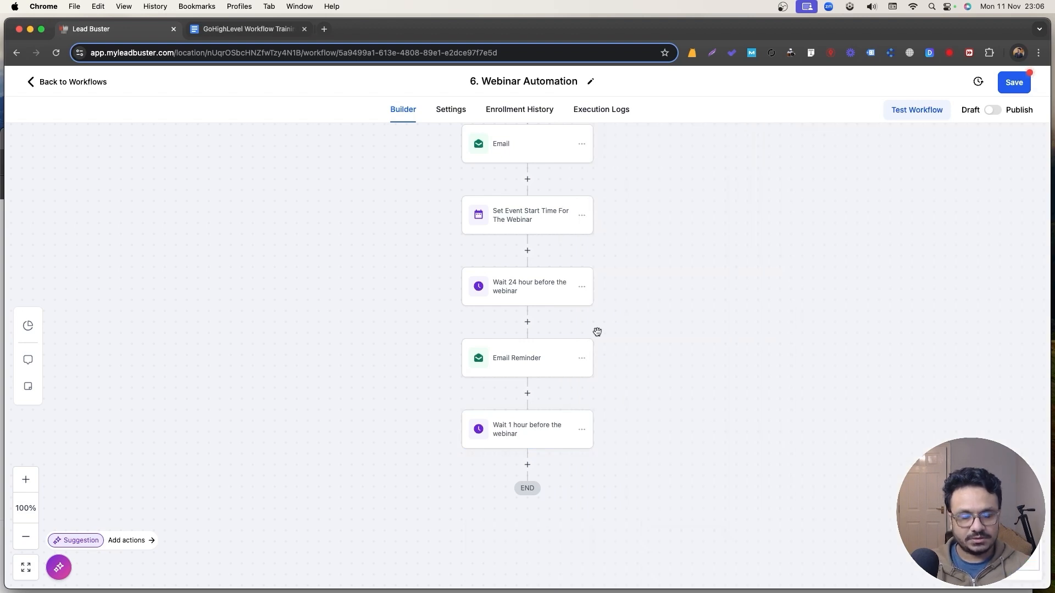
Copy the Email Reminder step and paste it below the 1-hour wait.
click(581, 350)
mouse_move(629, 392)
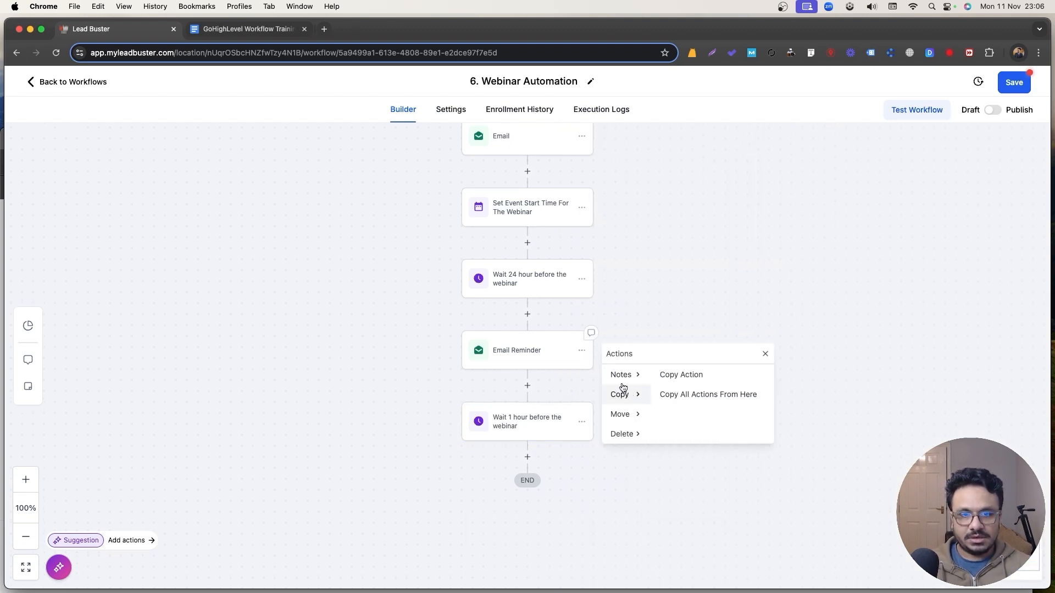
click(677, 372)
click(532, 455)
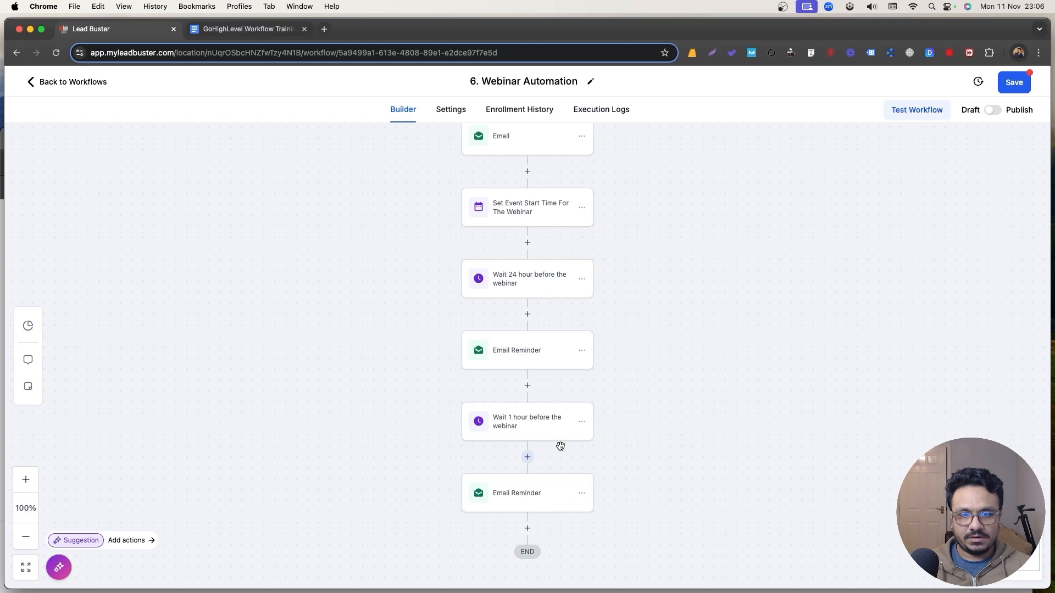
Set the copied reminder's subject to 'Webinar Starts In 1 hour' and its body wording to 'in an hour'.
click(551, 493)
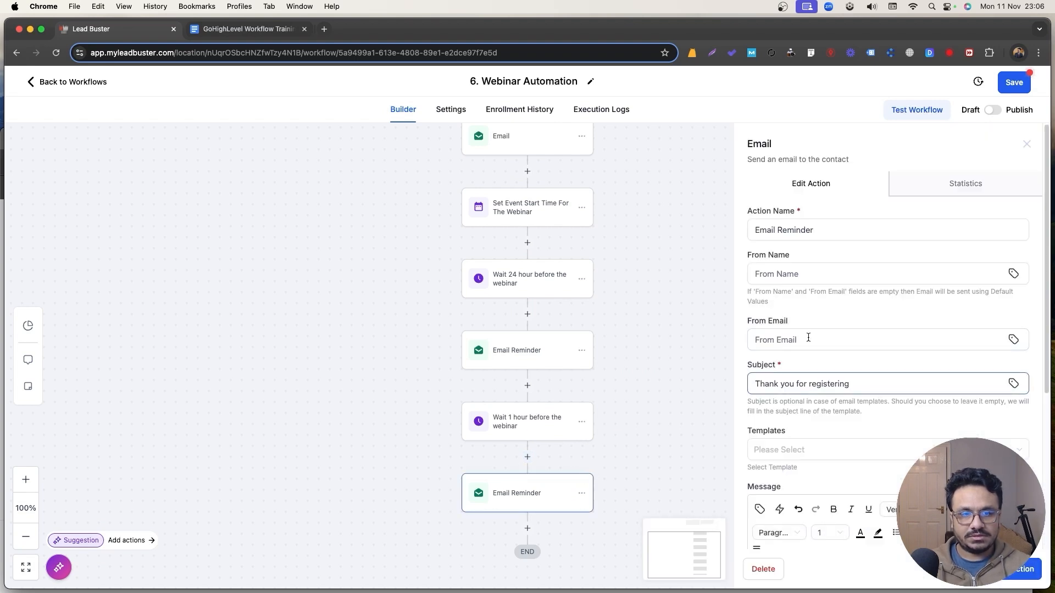
drag(851, 383, 746, 375)
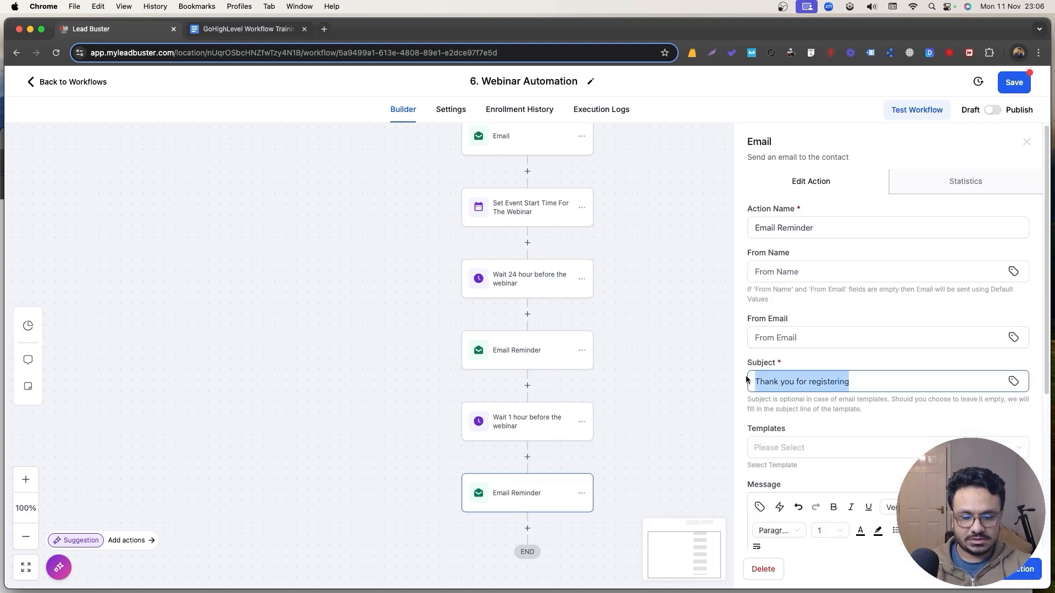
text(Webina)
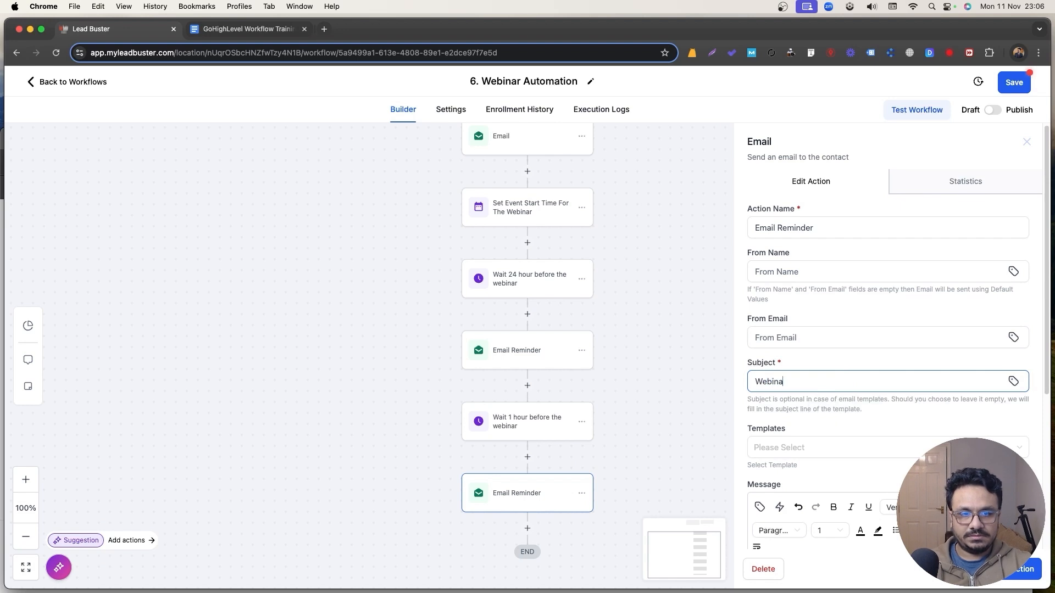
text(r Starts In)
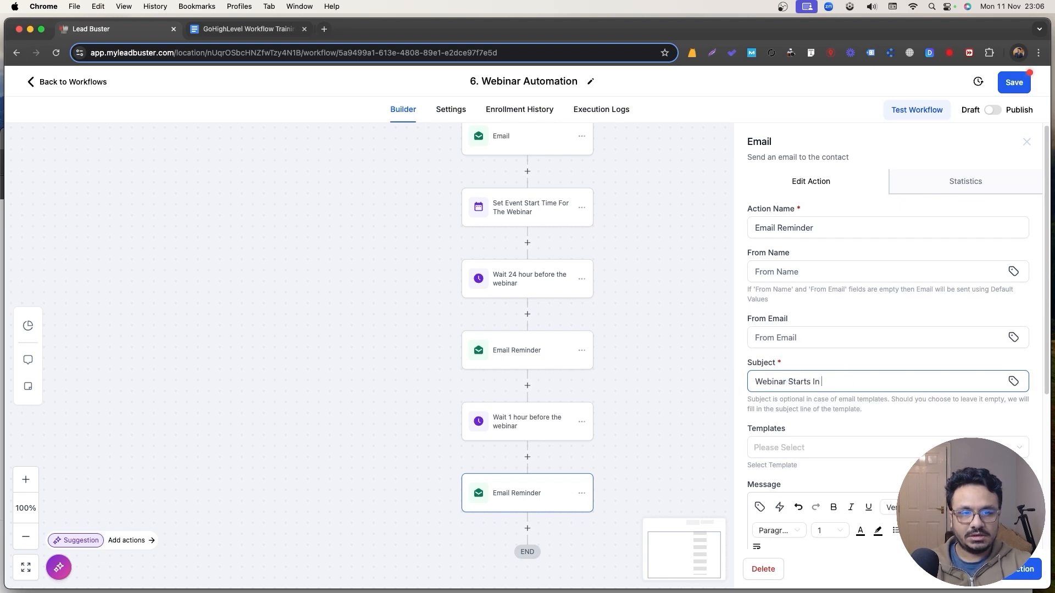
text( 1 hour)
scroll(804, 387, down, 5)
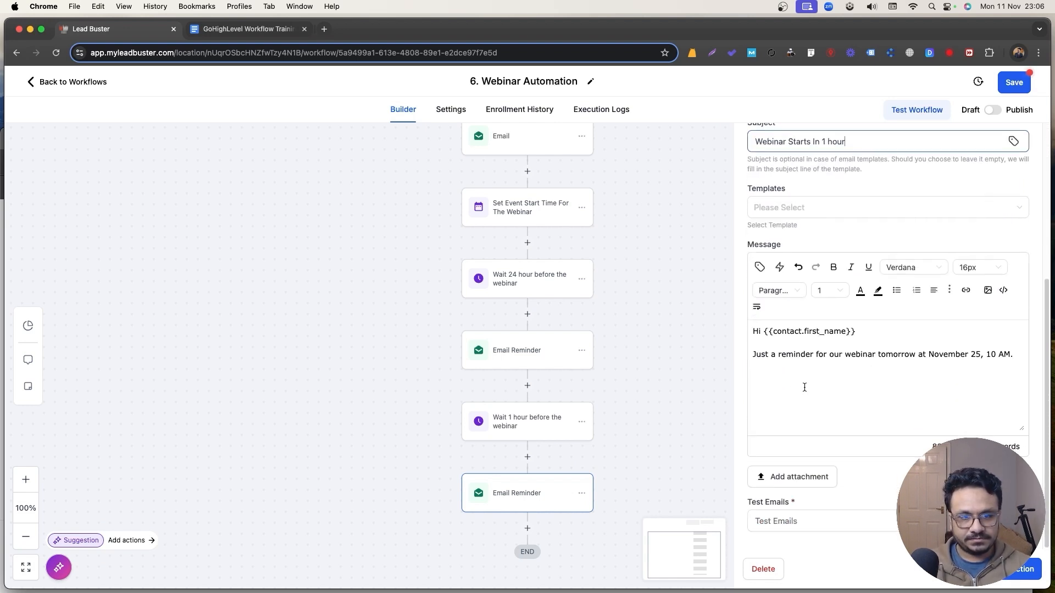
double_click(881, 356)
text(in an)
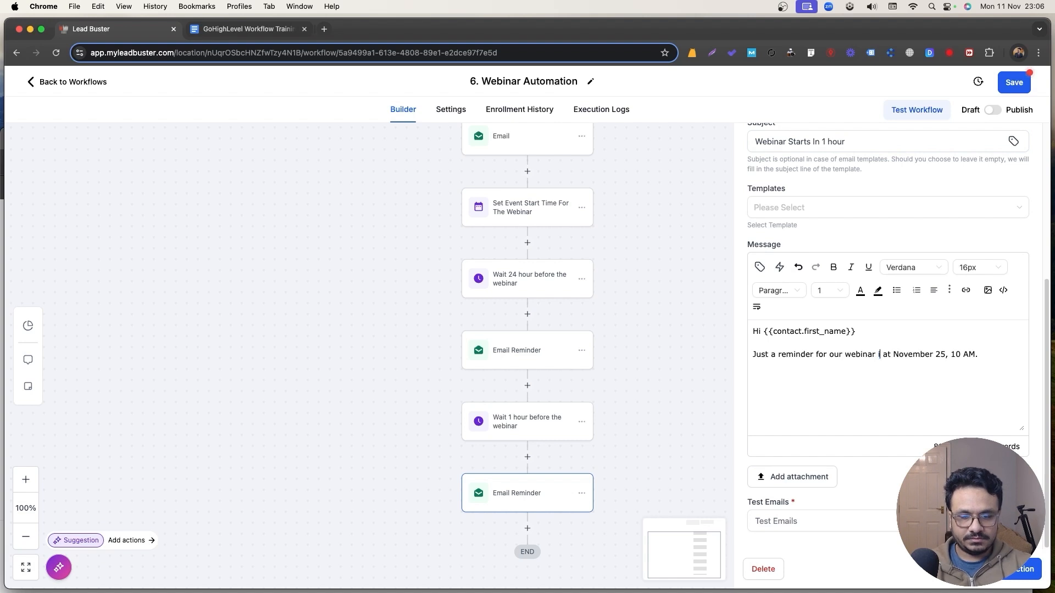
text( hour)
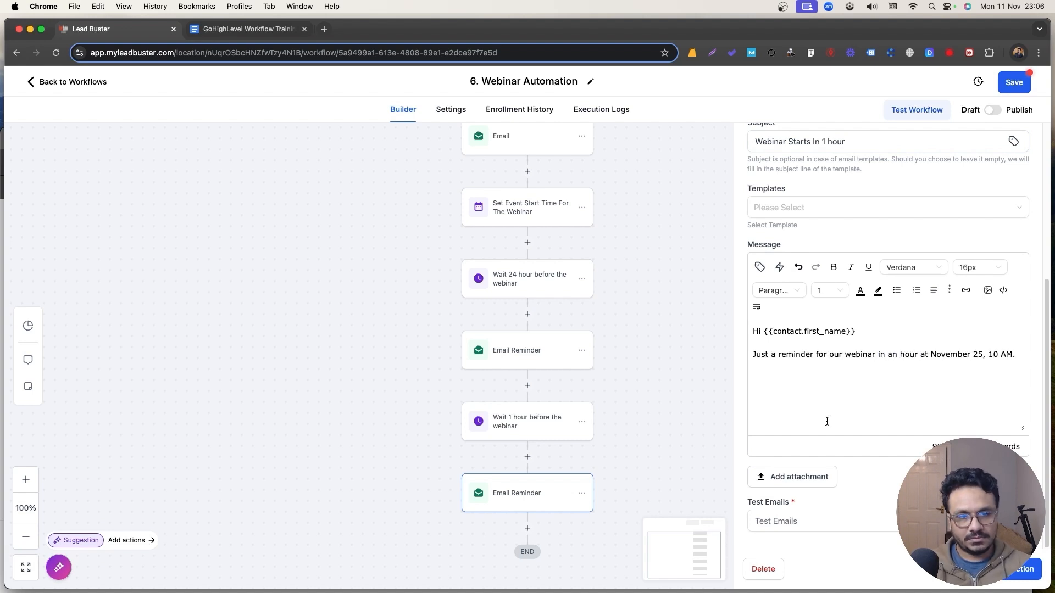
click(1013, 577)
Change the first Email Reminder's subject to 'Webinar takes place tomorrow'.
click(516, 350)
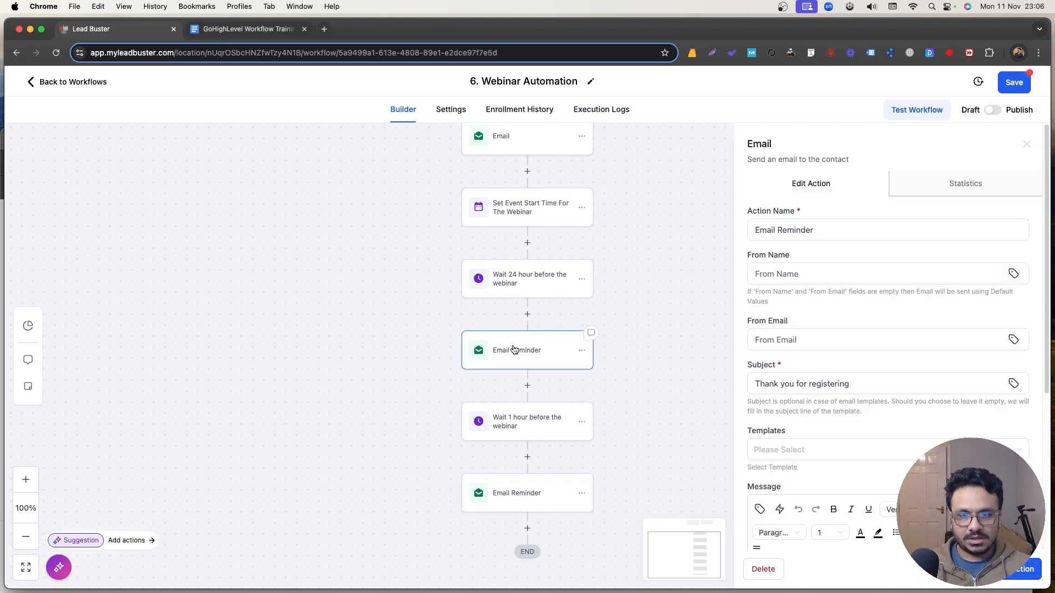
drag(850, 384, 754, 383)
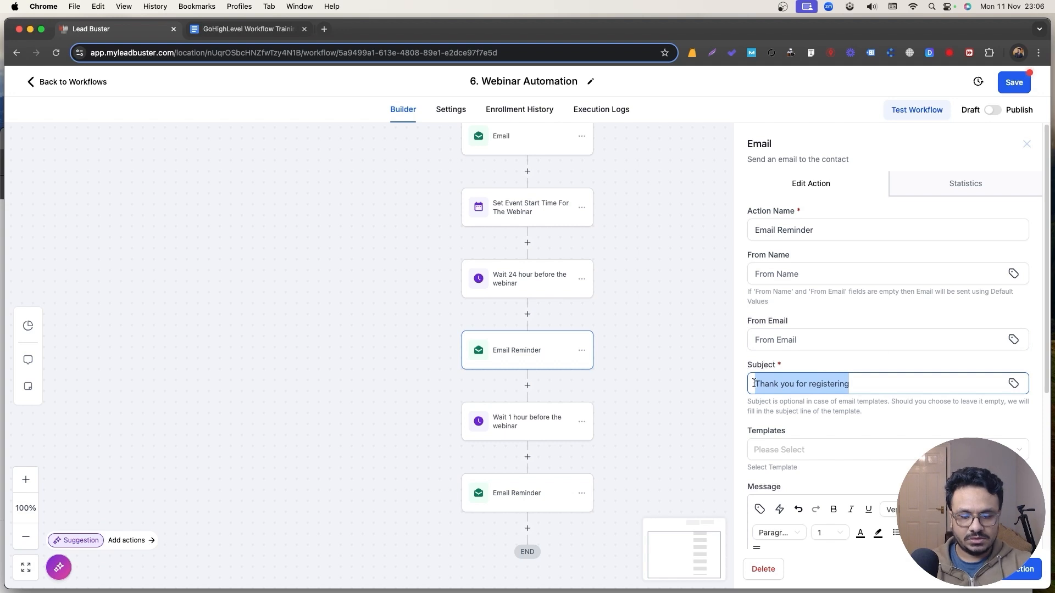
text(Webinar takes pla)
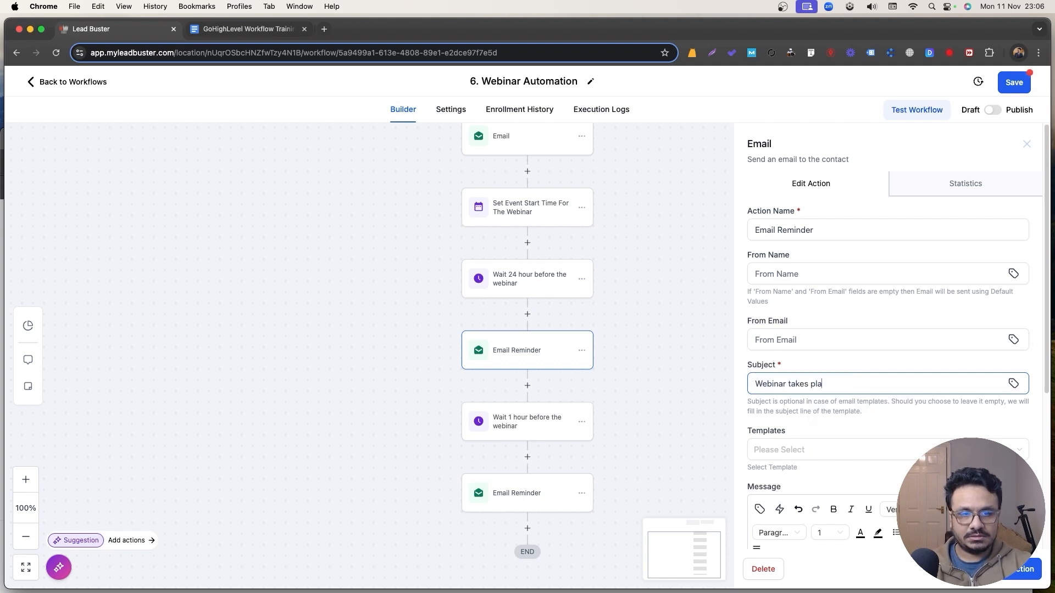
text(ce tomorrow)
scroll(887, 329, down, 3)
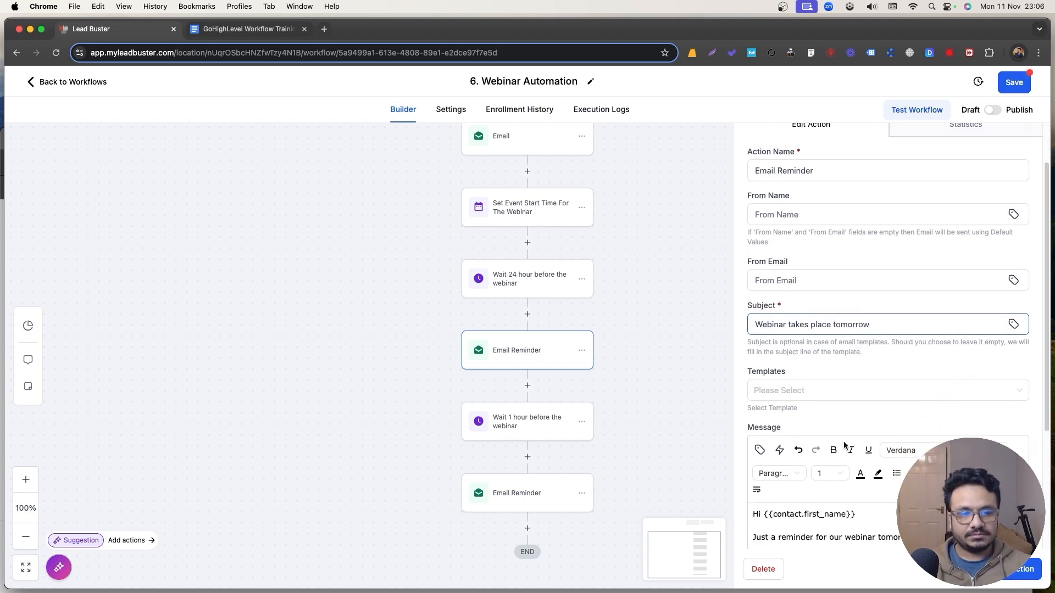
click(690, 376)
scroll(934, 170, up, 2)
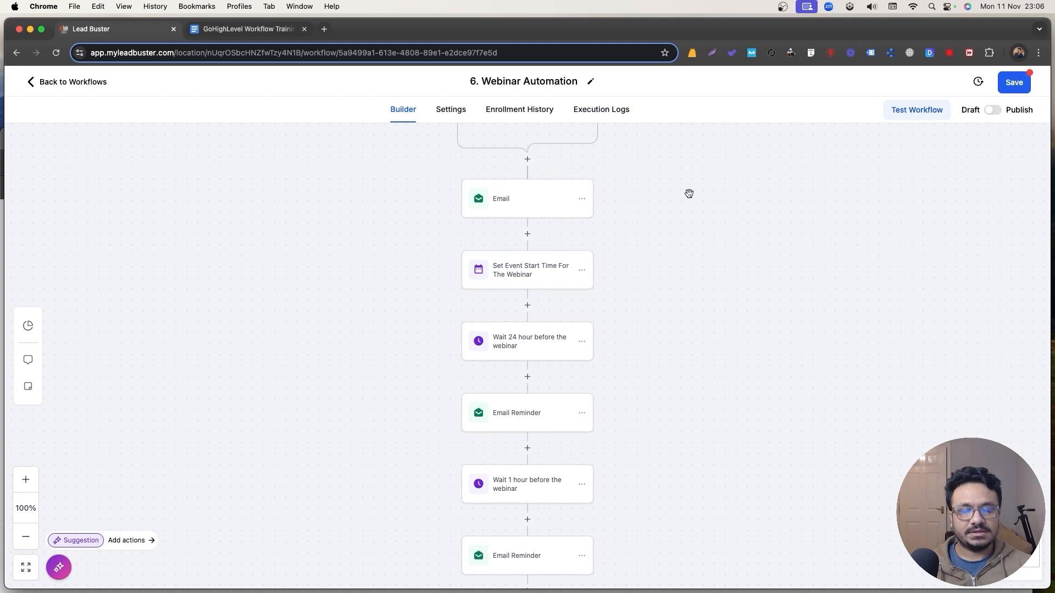
Switch '6. Webinar Automation' from Draft to Publish, save it, and dismiss the 'Saved!' notice.
scroll(492, 247, up, 3)
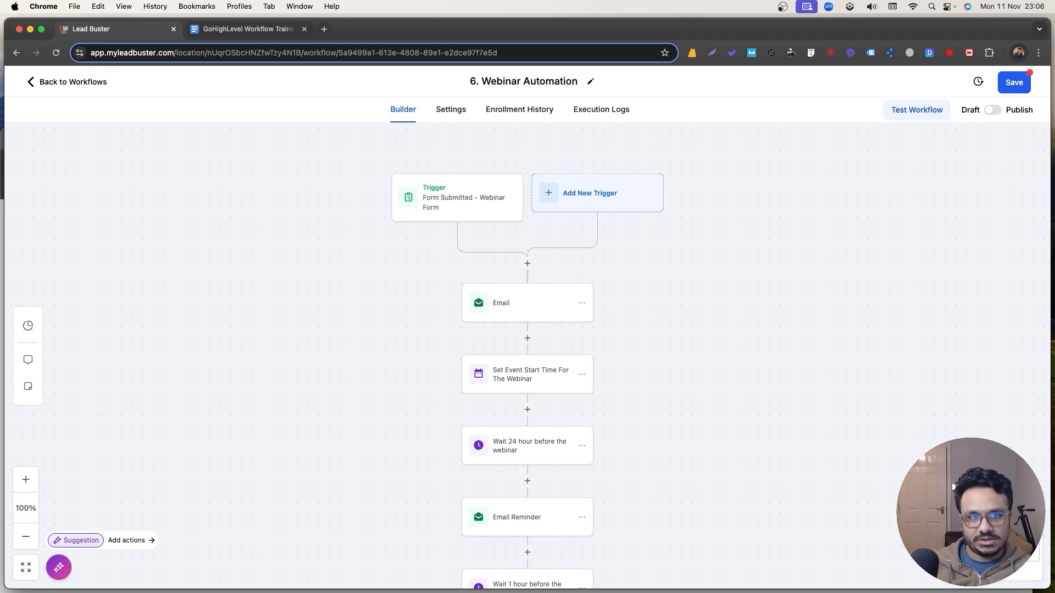
click(993, 111)
click(1012, 84)
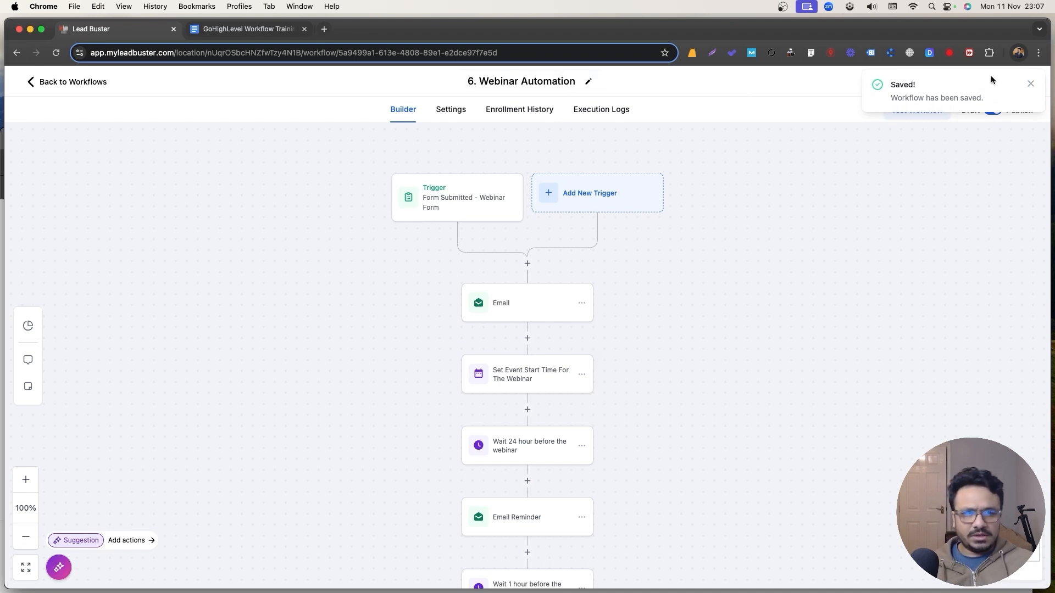
click(1031, 83)
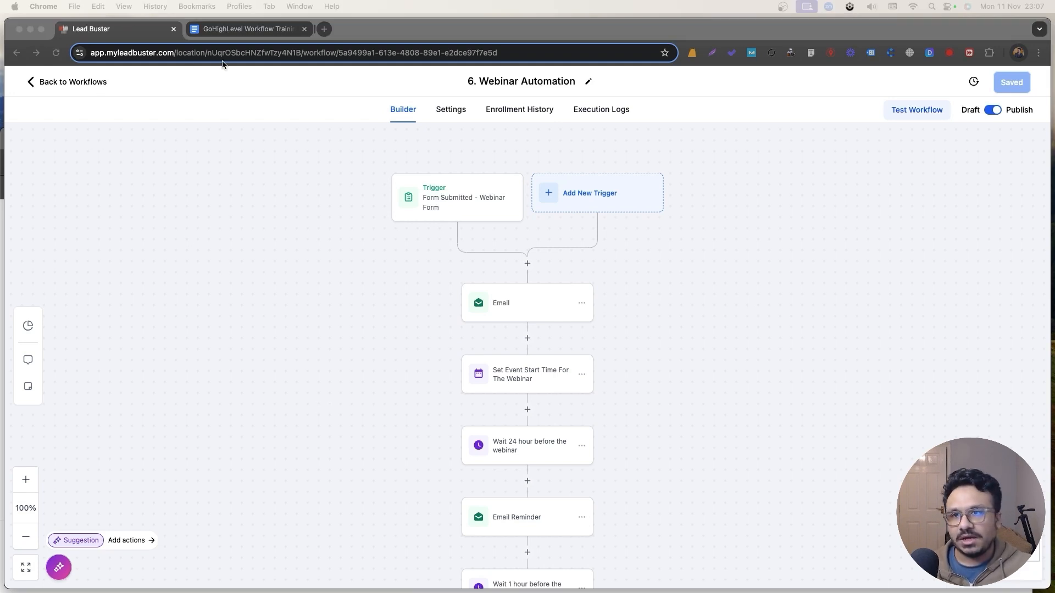
Highlight topic 8, Event Start Date-Time, in green in the training outline, then go back to Workflows.
click(245, 30)
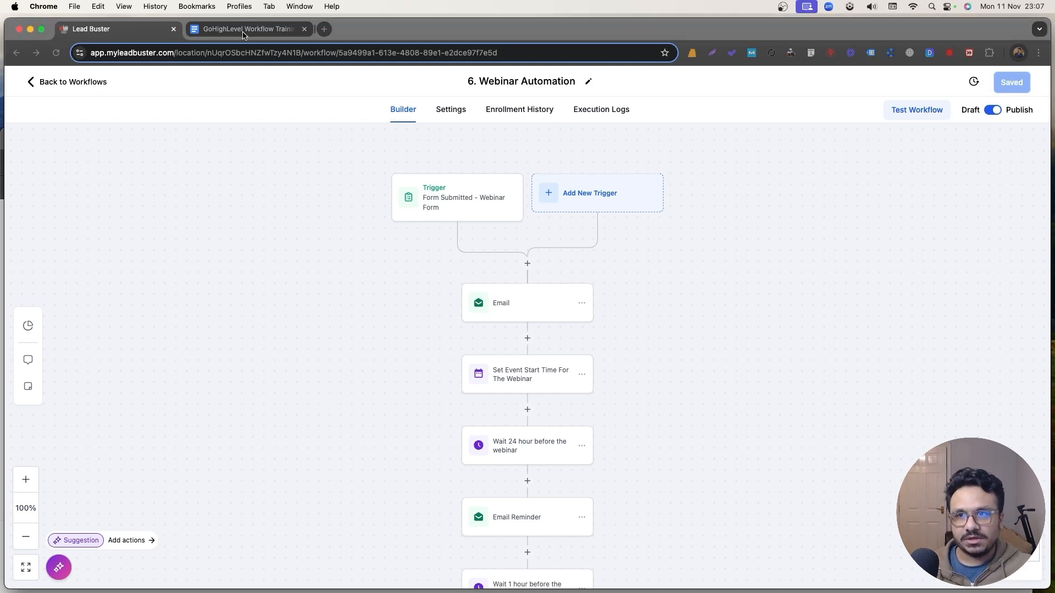
drag(311, 351, 513, 355)
click(425, 379)
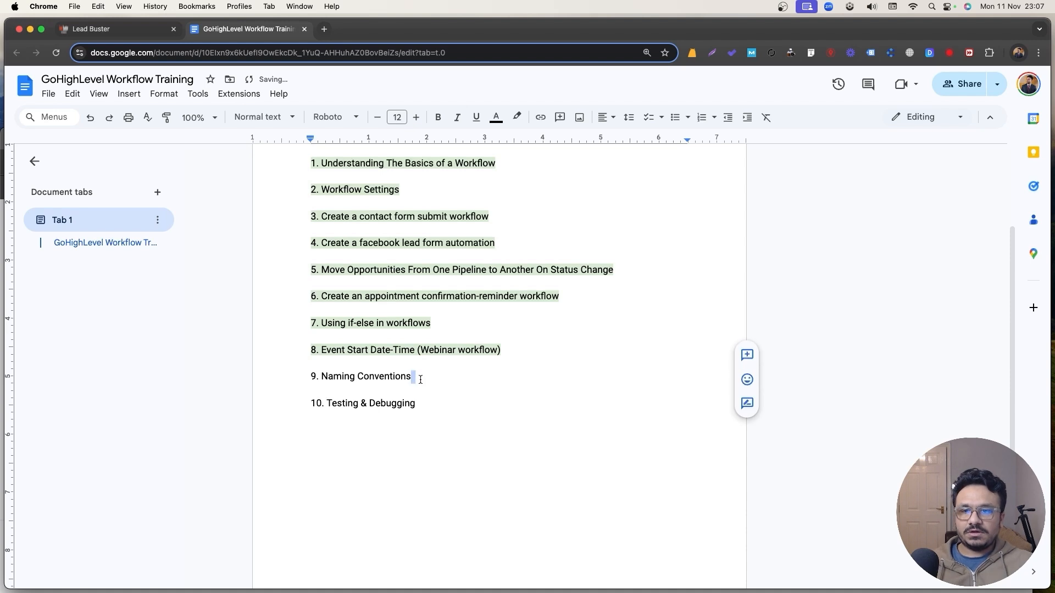
click(398, 377)
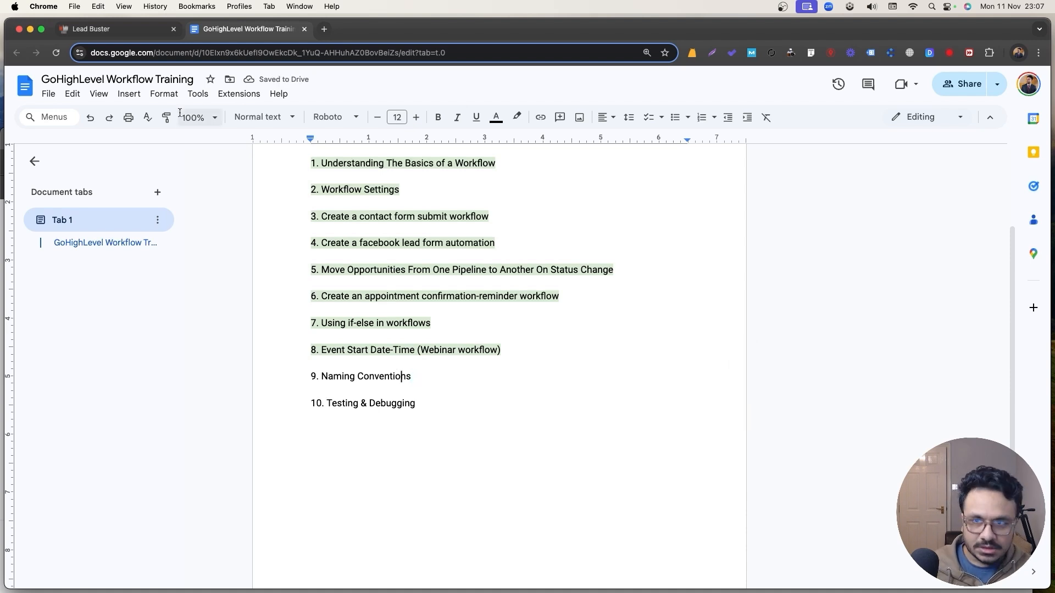
click(141, 30)
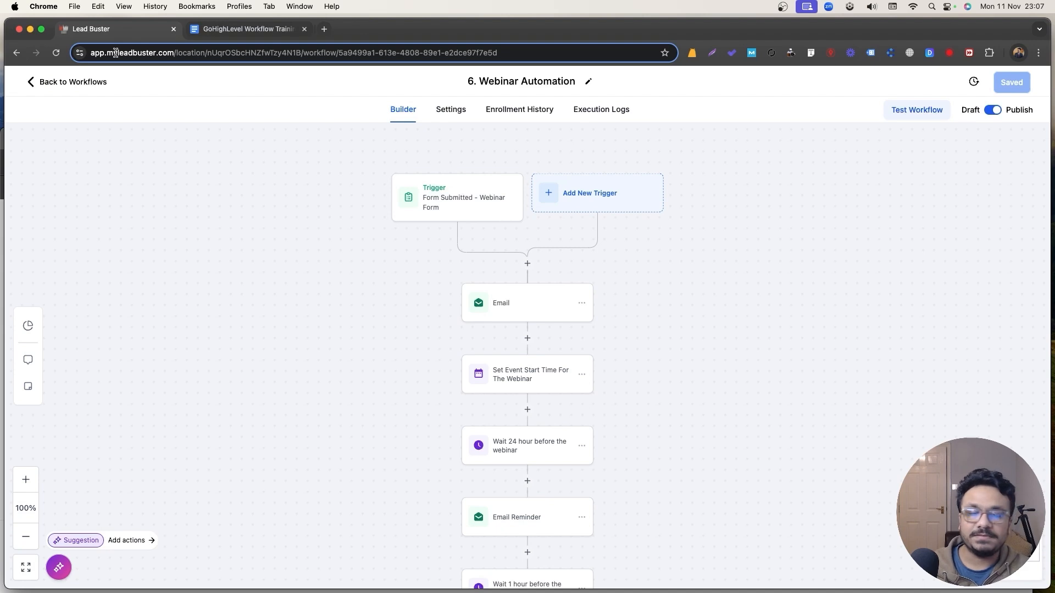
click(93, 82)
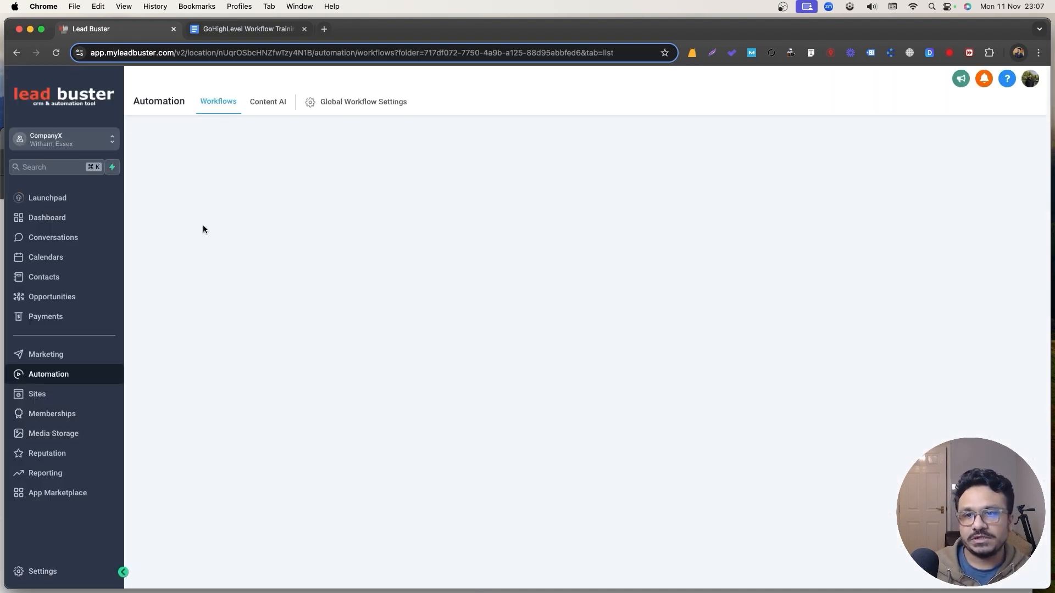
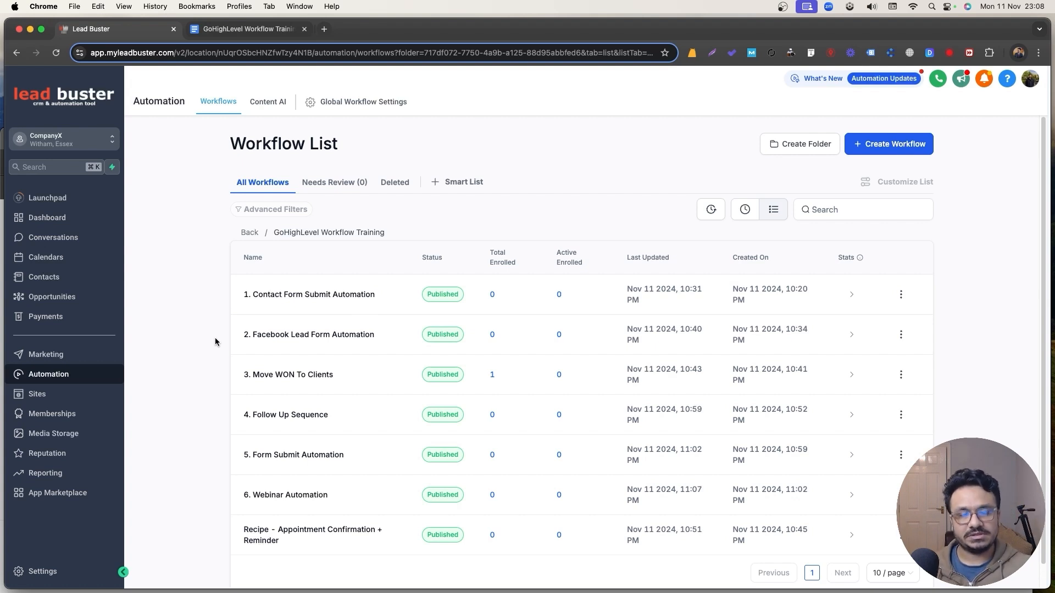
Show the Leads pipeline on the Opportunities board and scroll across its stages to Purchased.
click(87, 296)
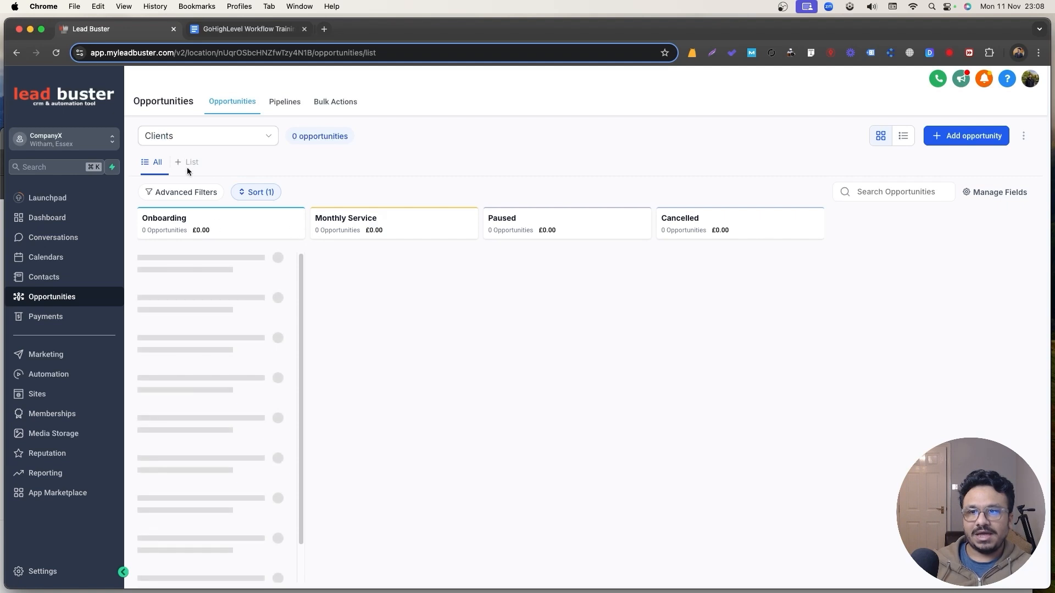
click(193, 146)
click(200, 182)
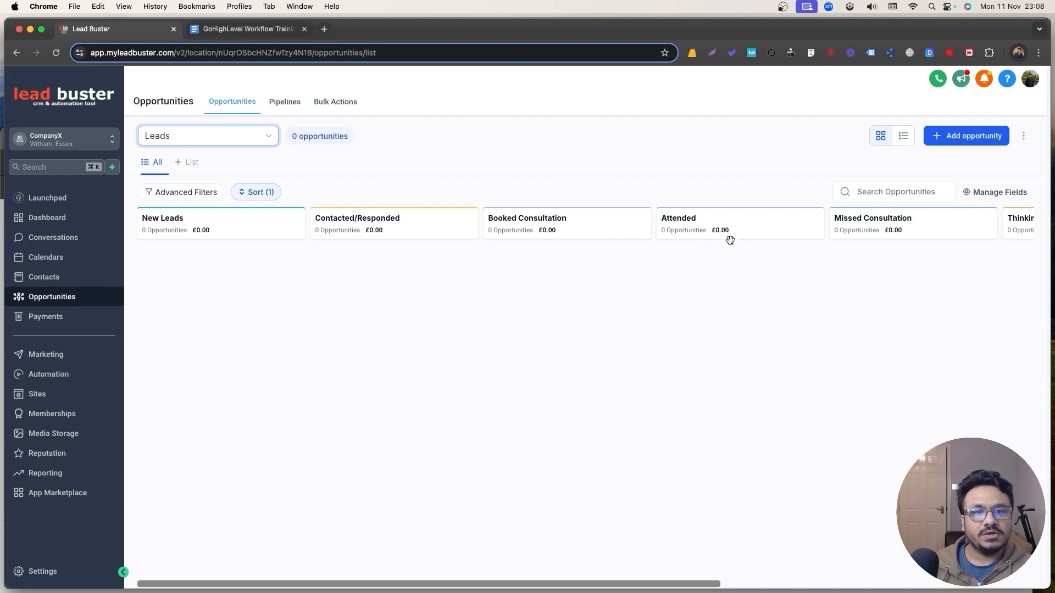
drag(697, 584, 858, 579)
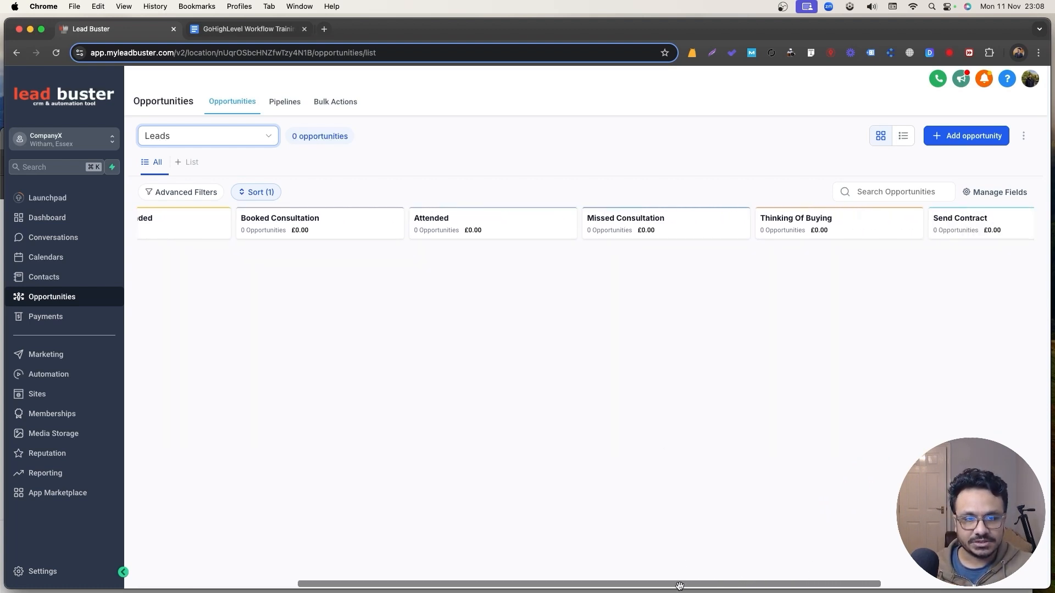
drag(683, 582, 71, 377)
Create the workflow folder '1. New Lead Automation'.
click(71, 378)
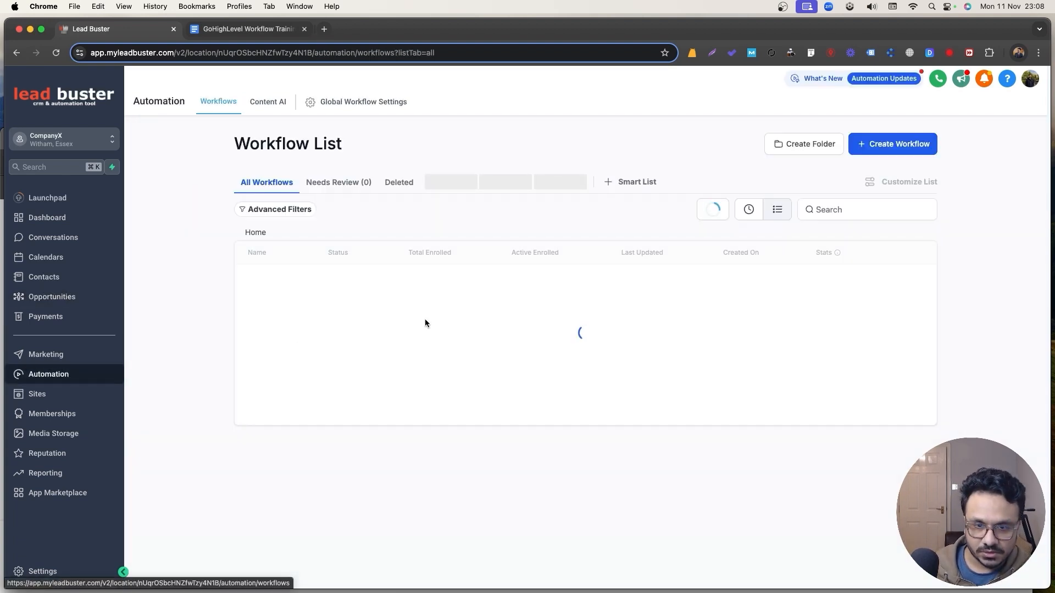
click(824, 144)
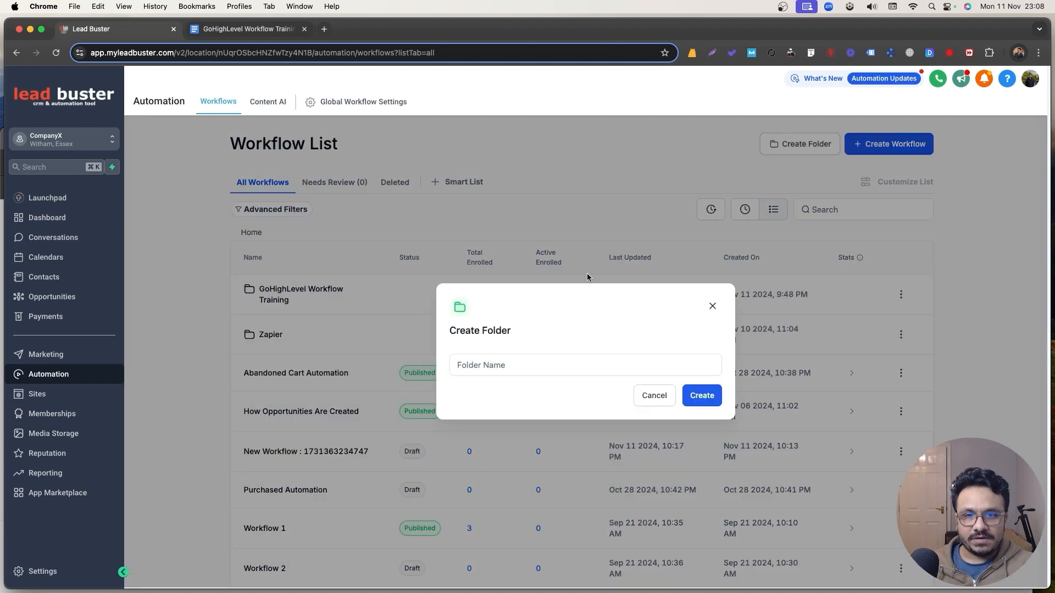
click(533, 364)
text(1. Ne)
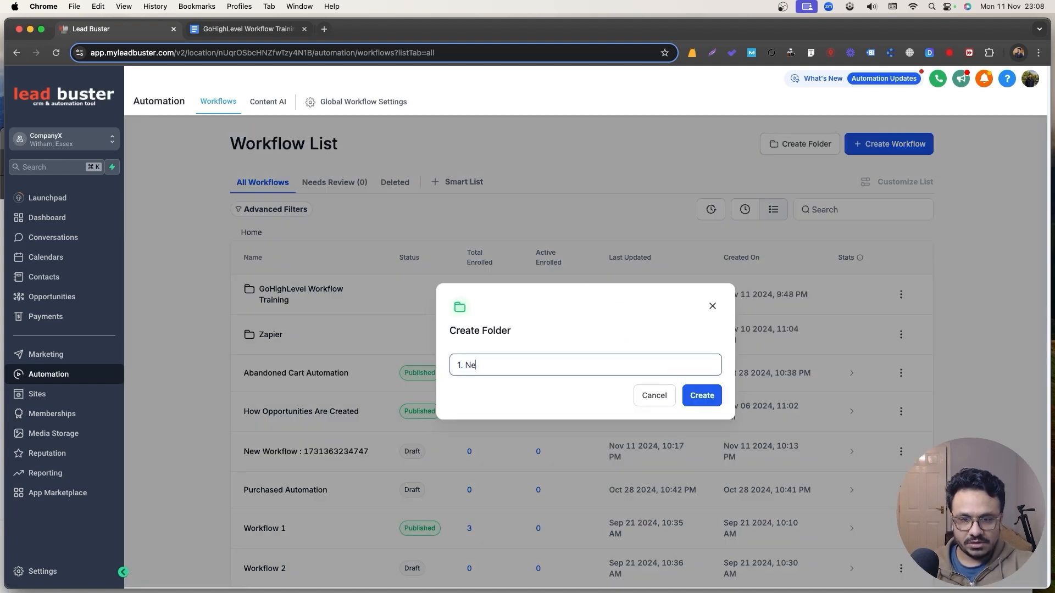
text(w Lead Automation)
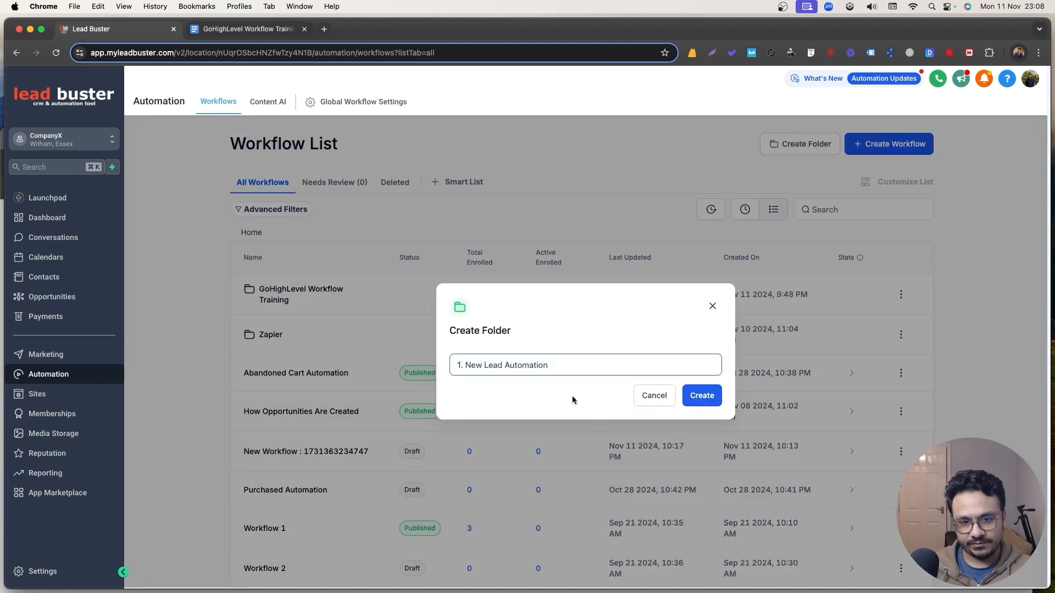
key(Return)
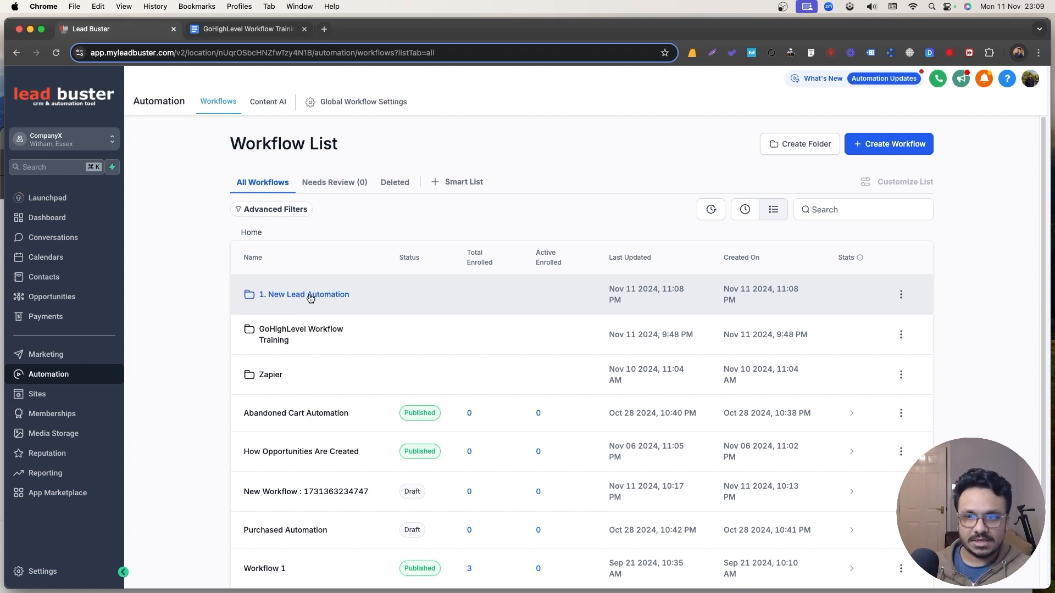
Add a folder named '2. Appointment Automation' and open it.
click(798, 150)
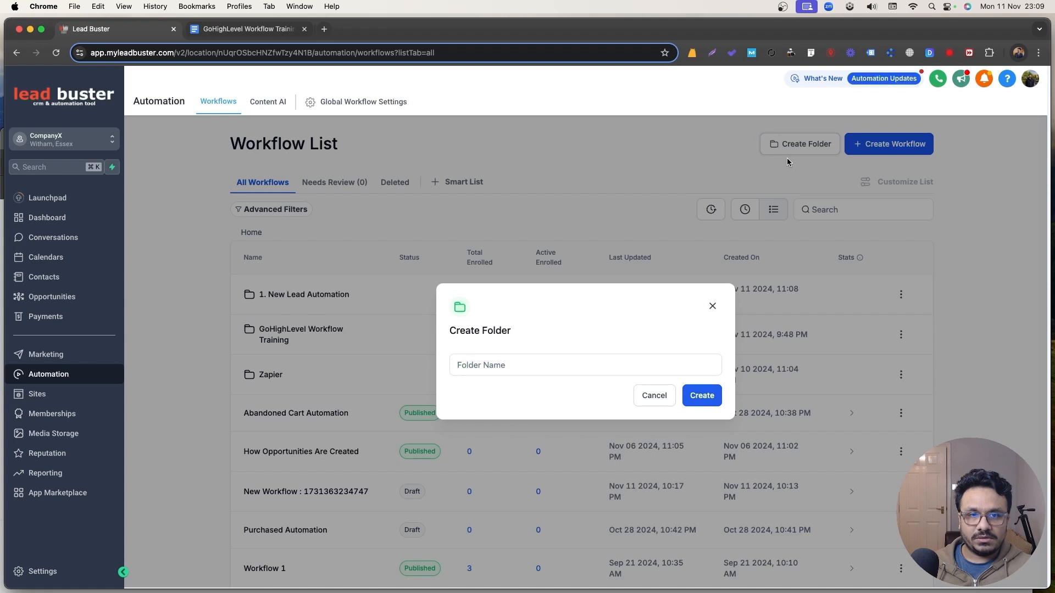
click(597, 355)
text(2. Appointment Auto)
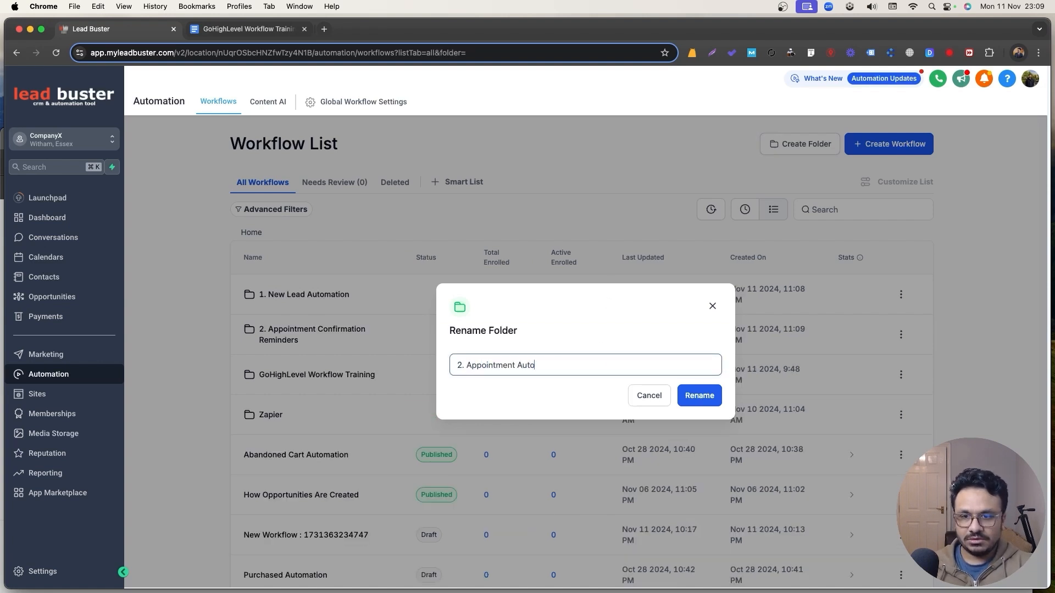
text(mation)
click(700, 396)
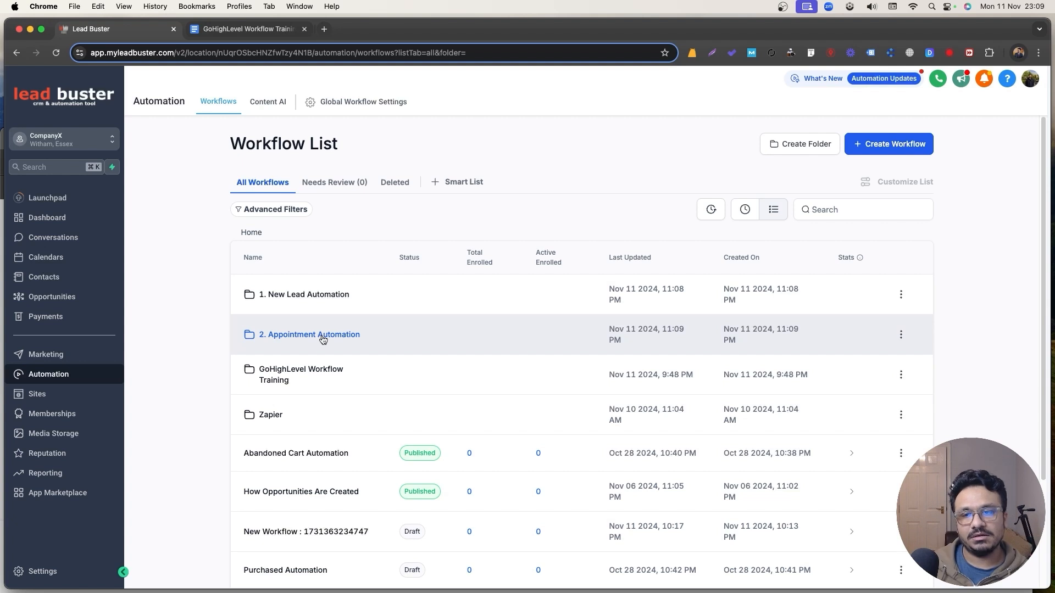
click(323, 336)
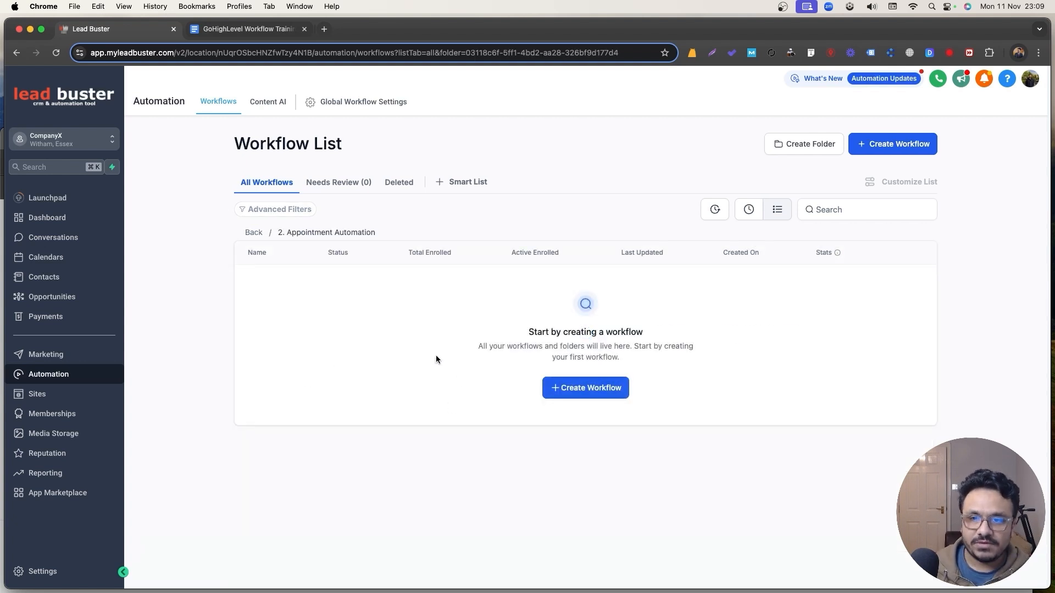
From the top-level list, create folder '3. Post Appointment - Sign Up Follow ups'.
click(258, 232)
click(822, 144)
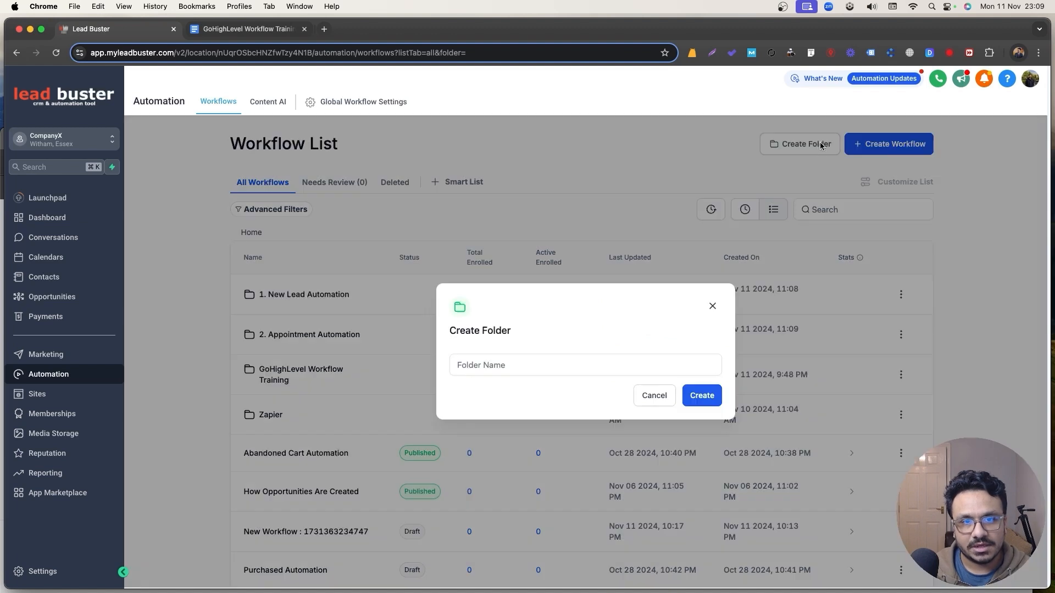
click(603, 364)
text(3. A)
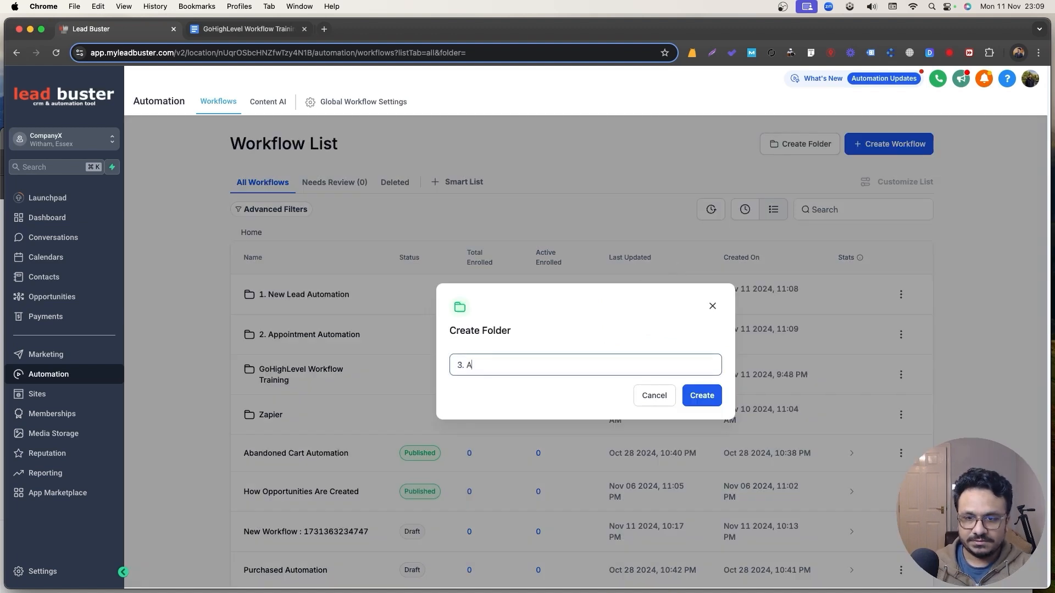
key(BackSpace)
text(Post Appointment - Sign U)
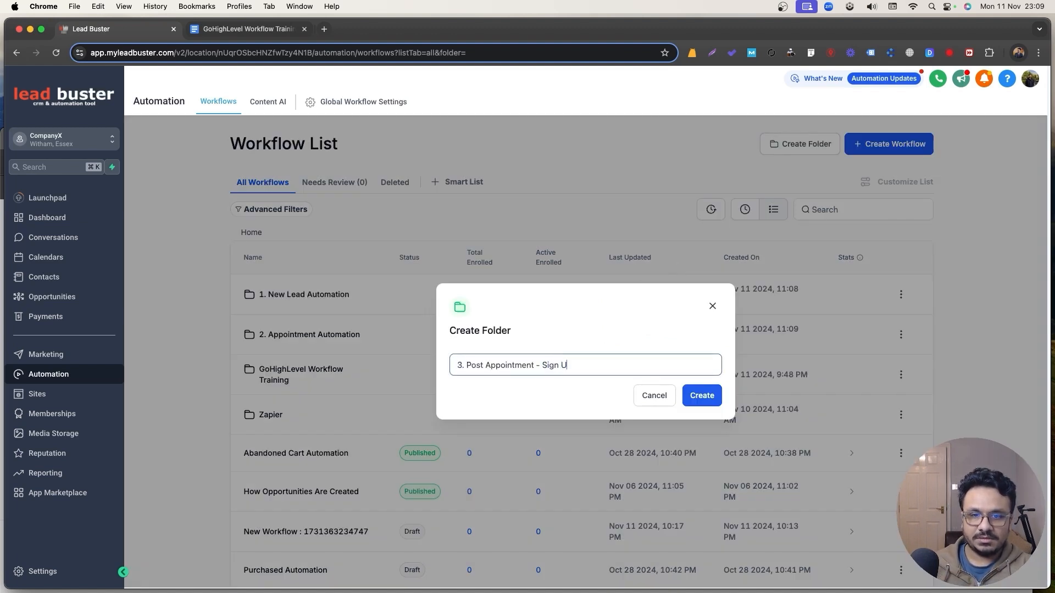
text(p Follow ups)
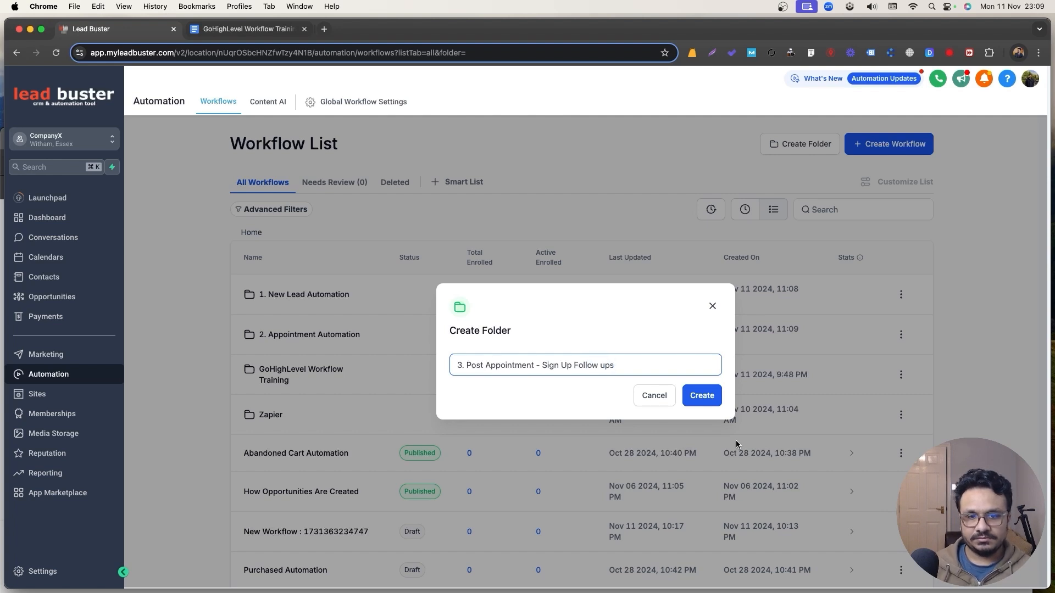
click(697, 391)
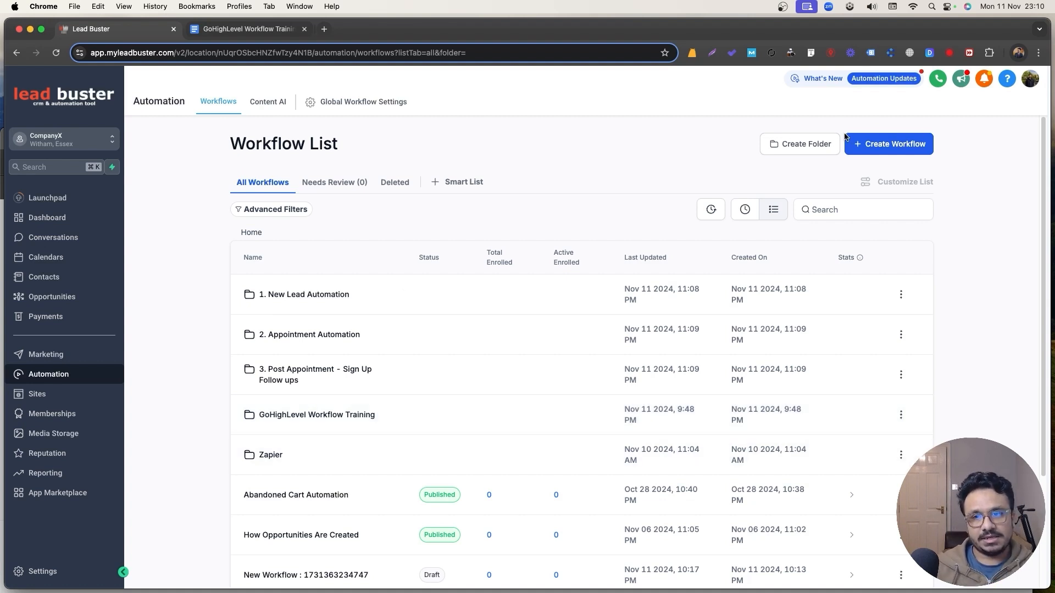
Create folder '4. Client/Customer Automation'.
click(820, 146)
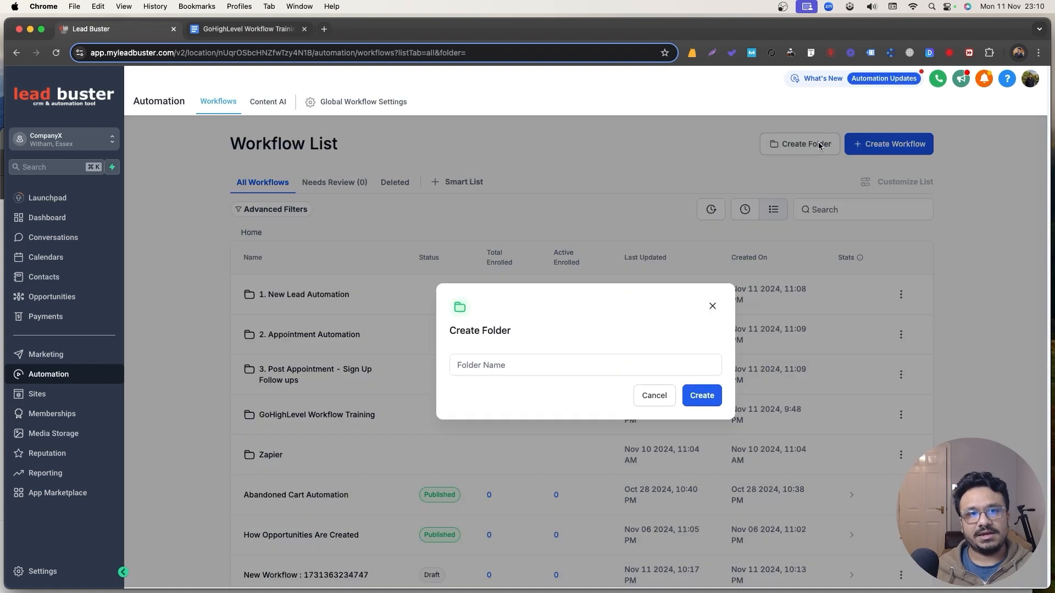
click(574, 367)
text(4. )
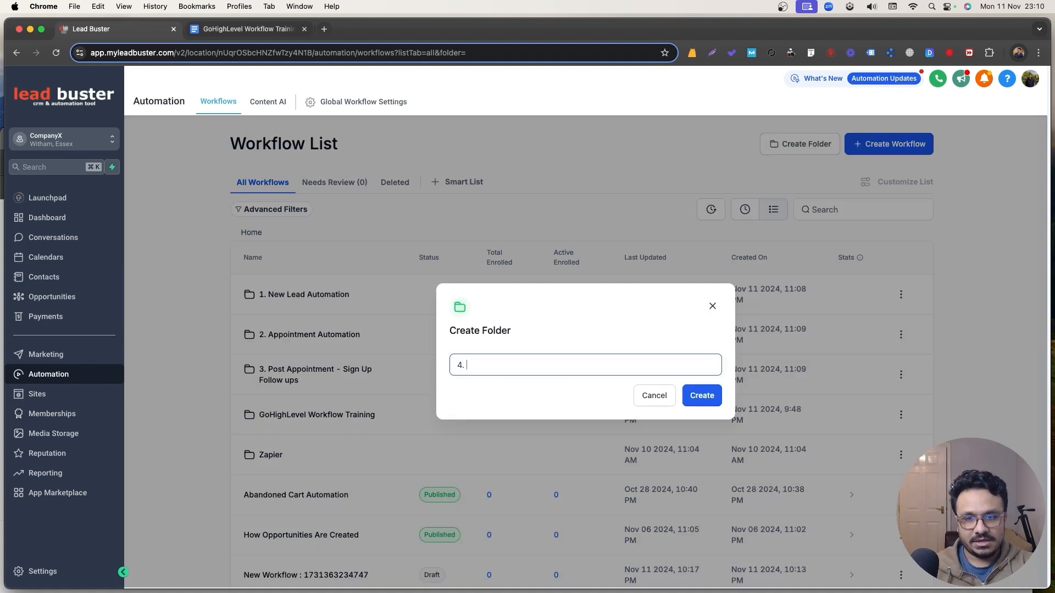
text(Client/Cuso)
text(Automation)
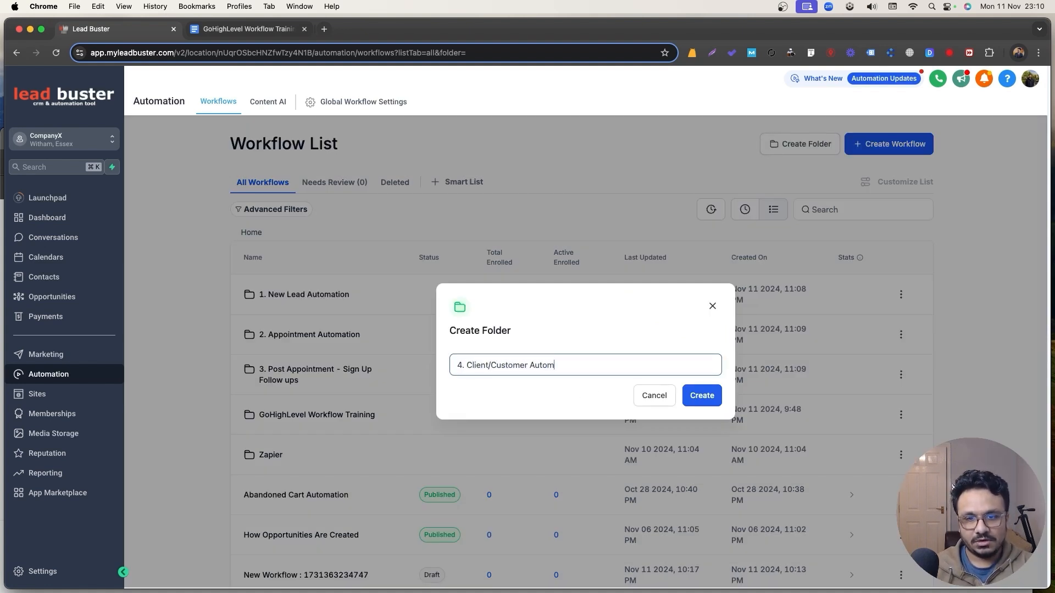
click(695, 395)
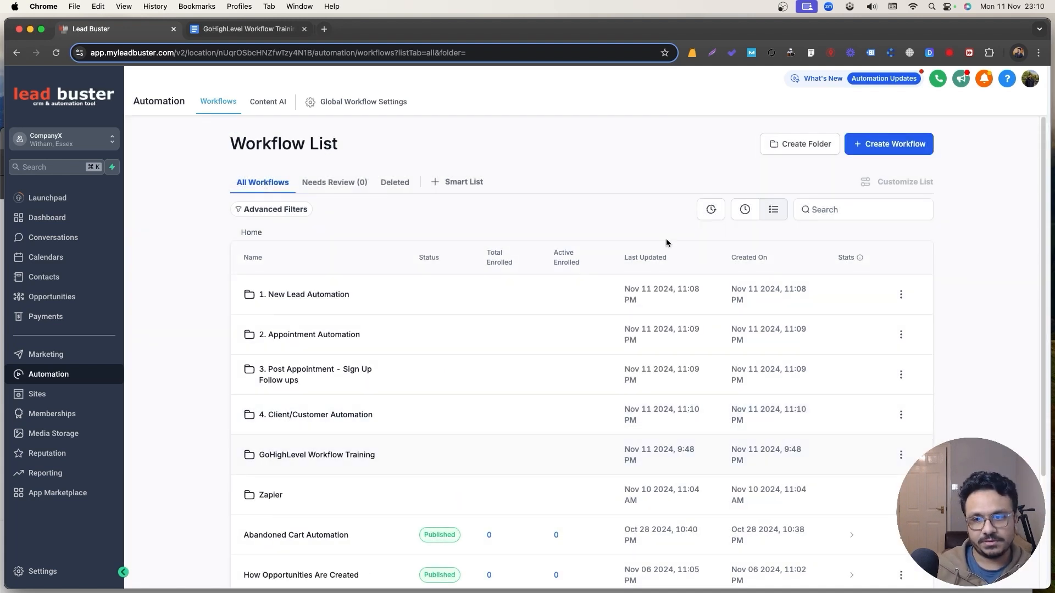
Create folder '5. Google Review Request Automation'.
click(805, 147)
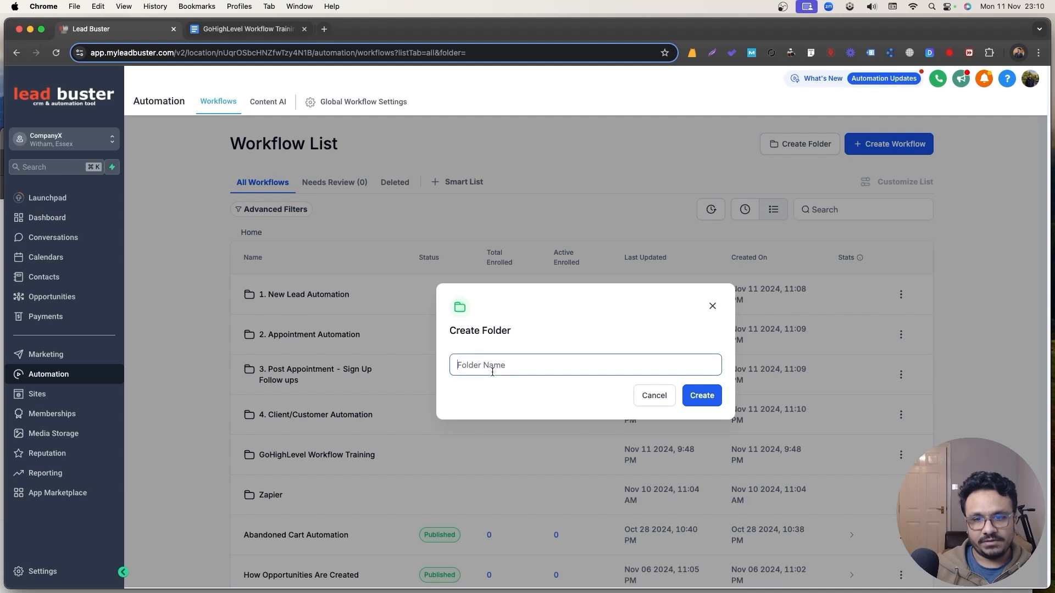
text(5. Google R)
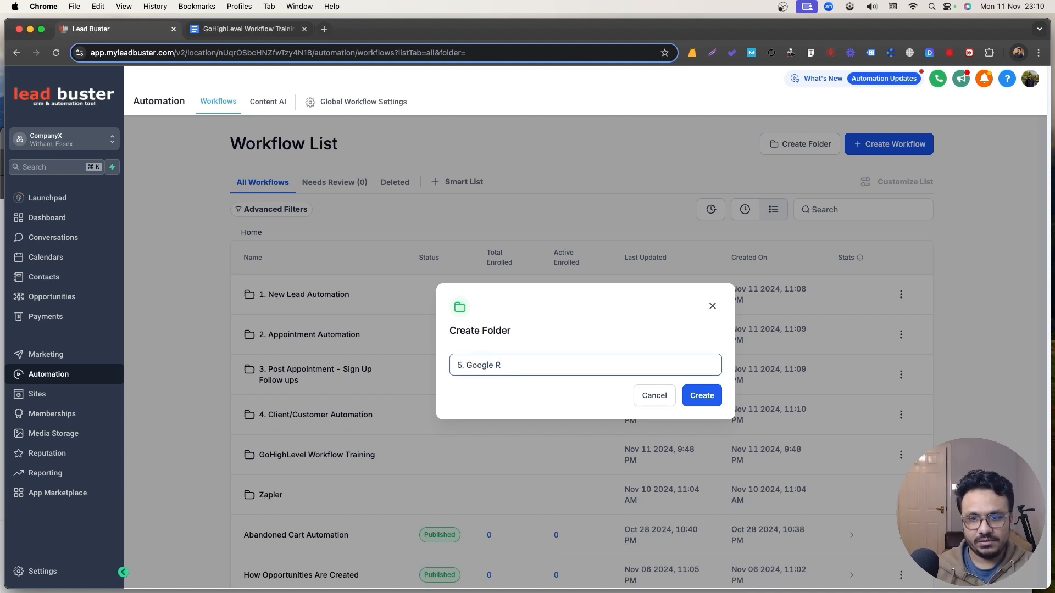
text(eview Request Autmo)
key(BackSpace)
key(BackSpace)
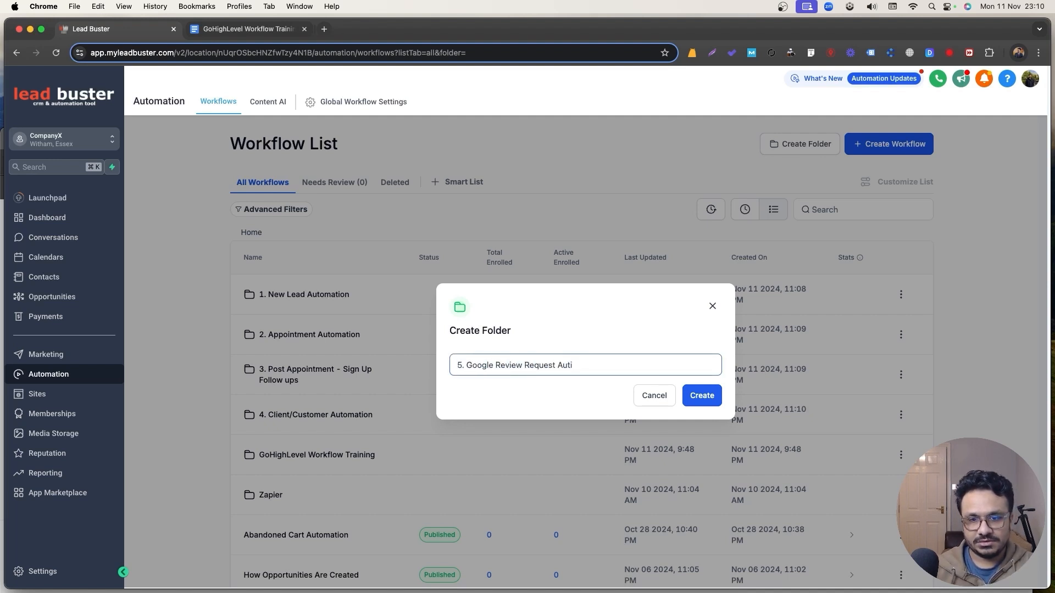
text(omation)
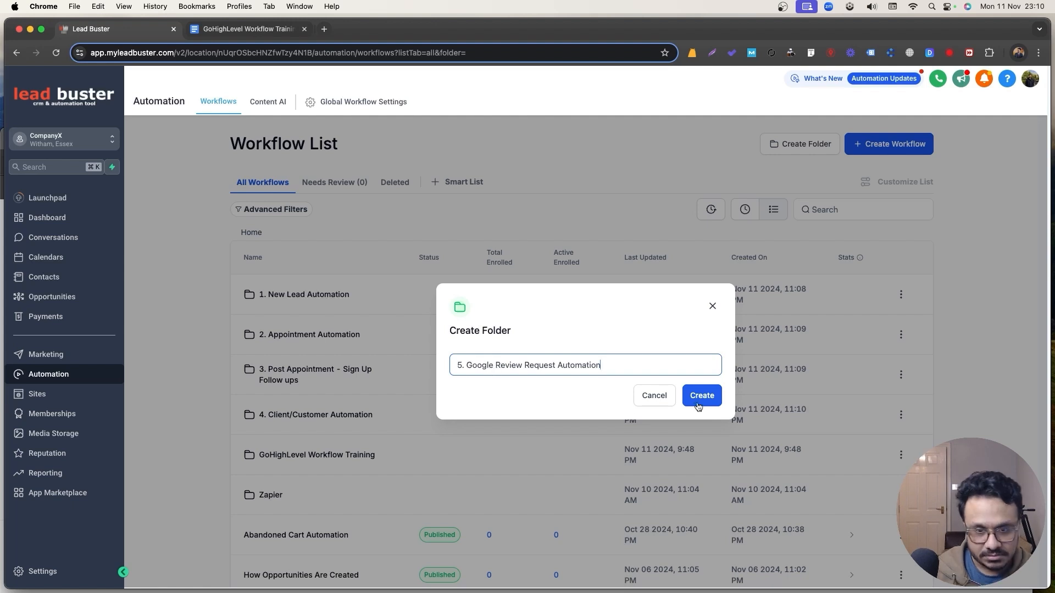
click(701, 397)
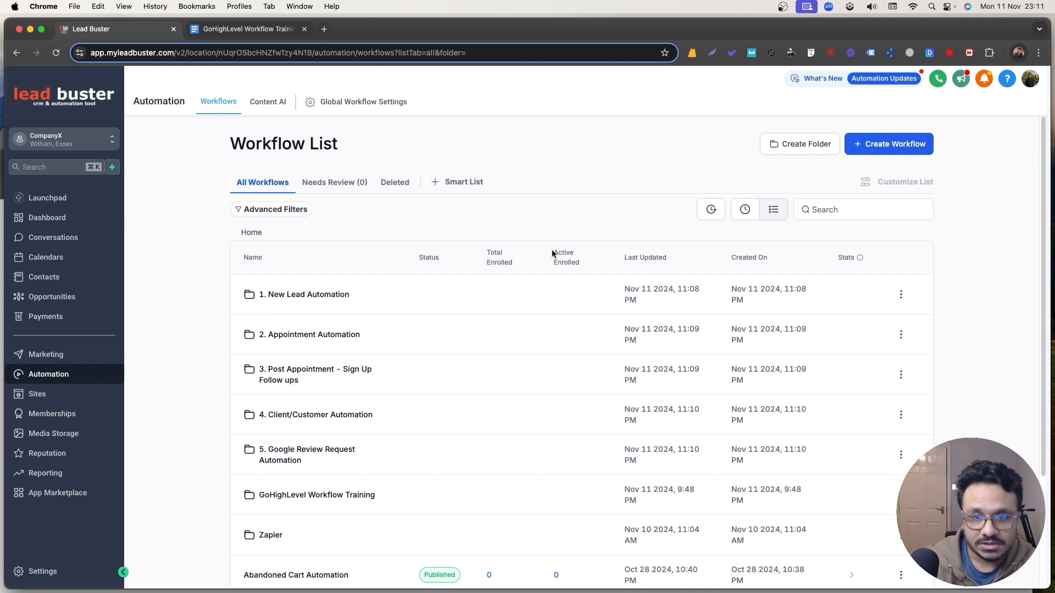
Give the '9. Naming Conventions' line a light green highlight in the training outline.
click(247, 29)
drag(412, 378, 309, 379)
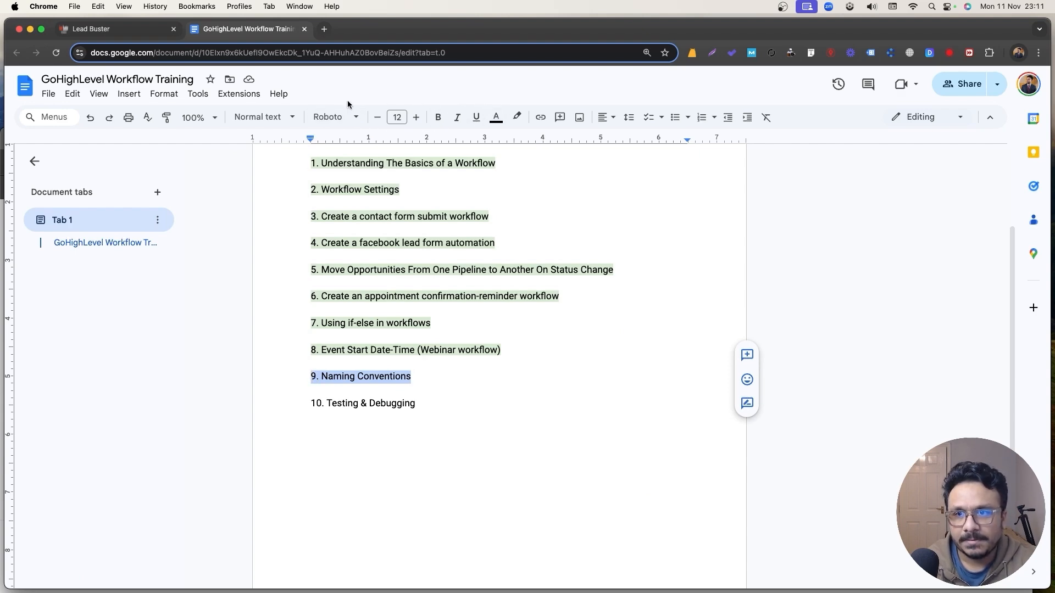
click(515, 118)
click(574, 192)
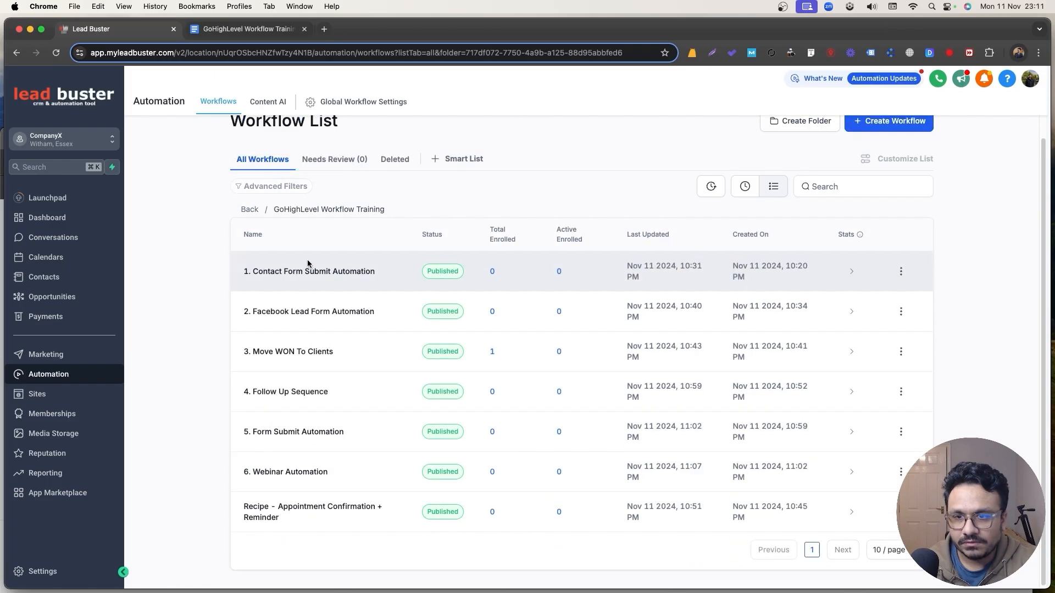
Open '1. Contact Form Submit Automation' from the Workflows list.
click(311, 272)
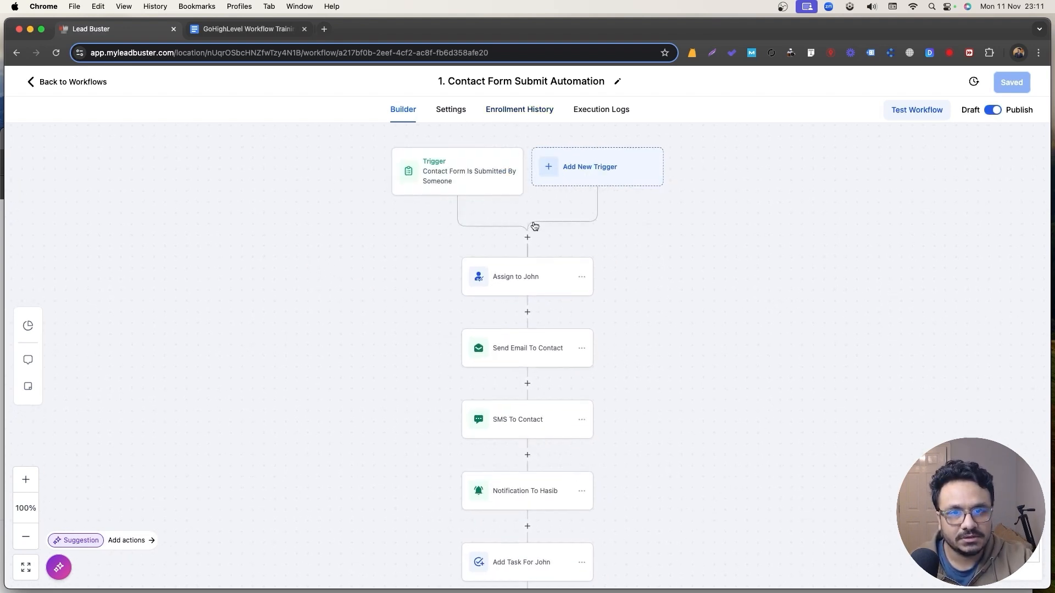
Review each step's delivery stats in Stats View, then check the Enrollment History tab.
click(28, 326)
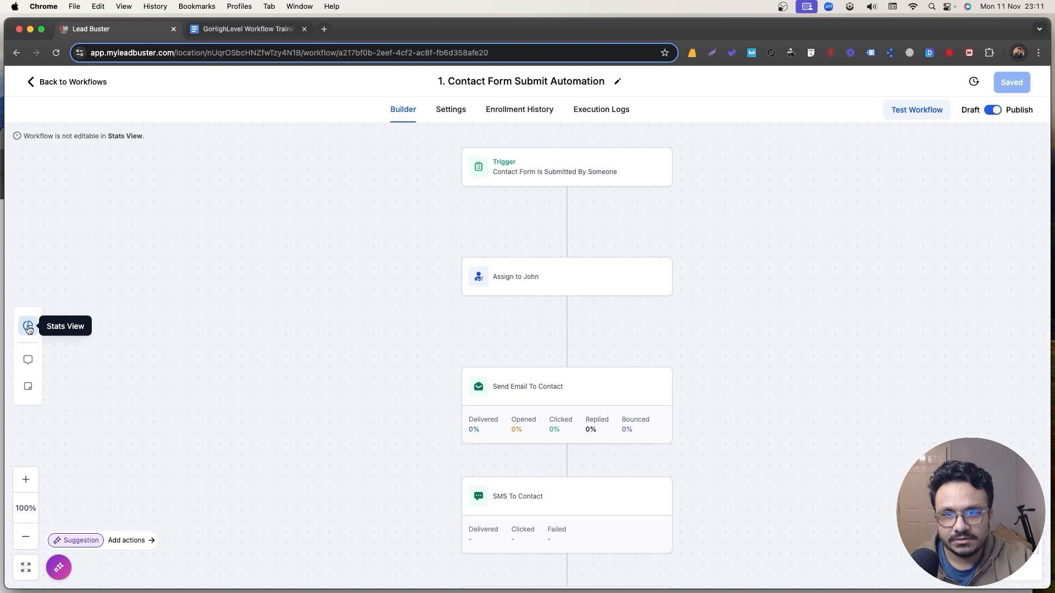
scroll(483, 419, down, 2)
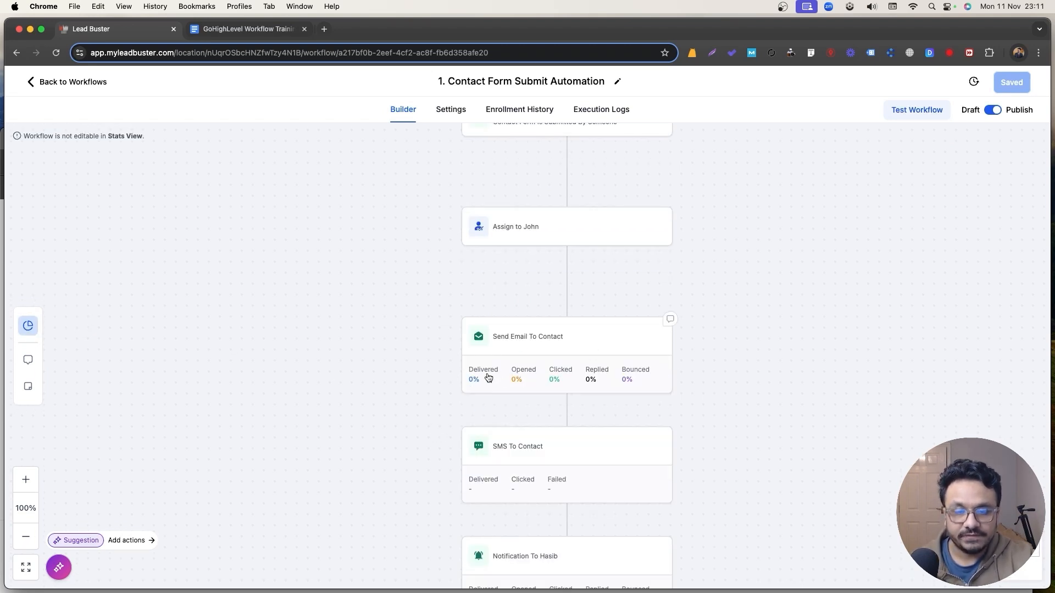
scroll(632, 395, down, 5)
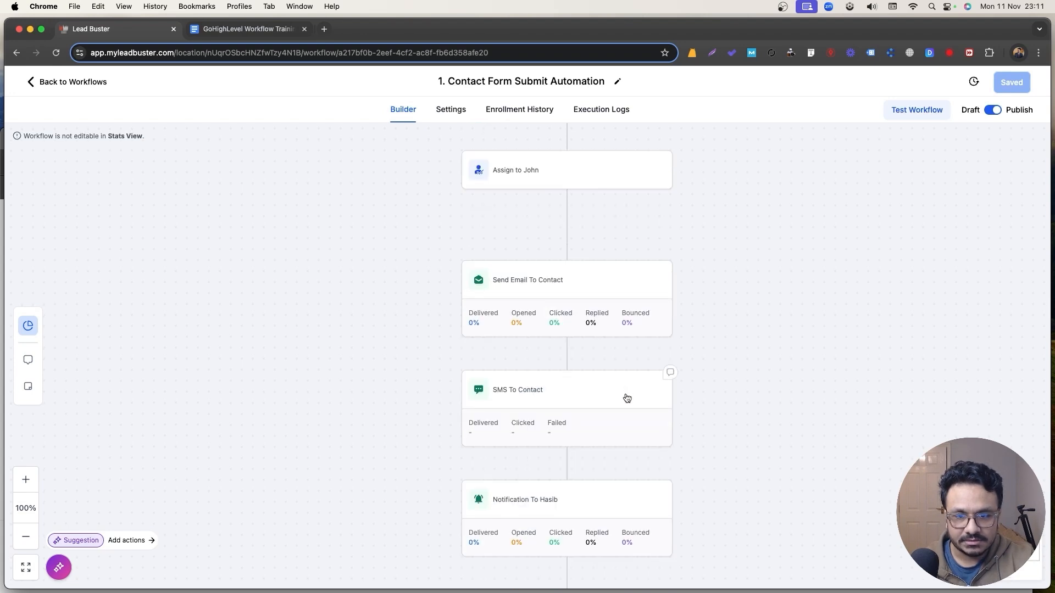
scroll(510, 363, down, 15)
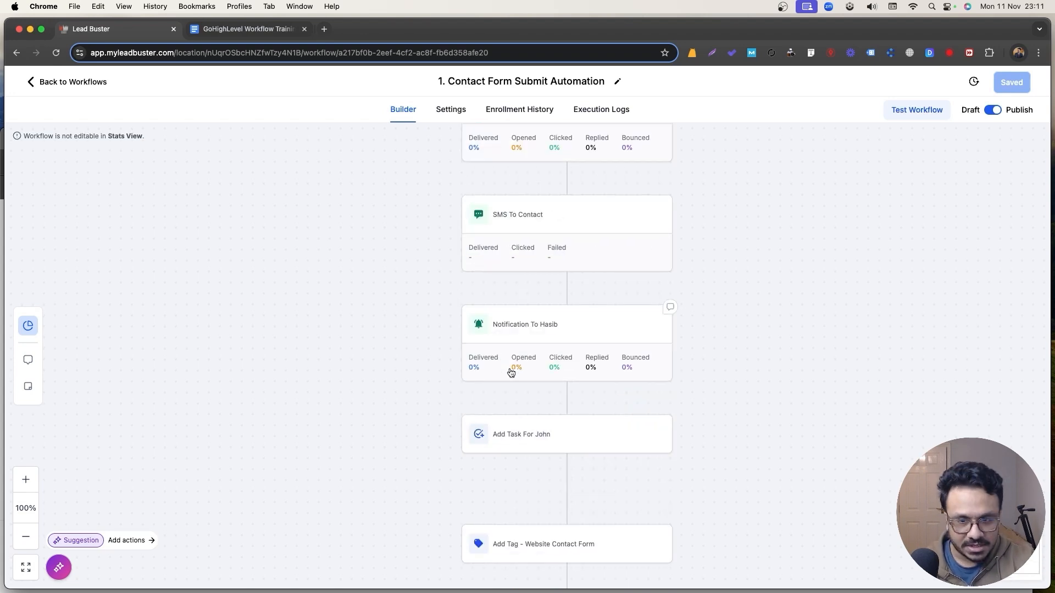
scroll(510, 368, up, 18)
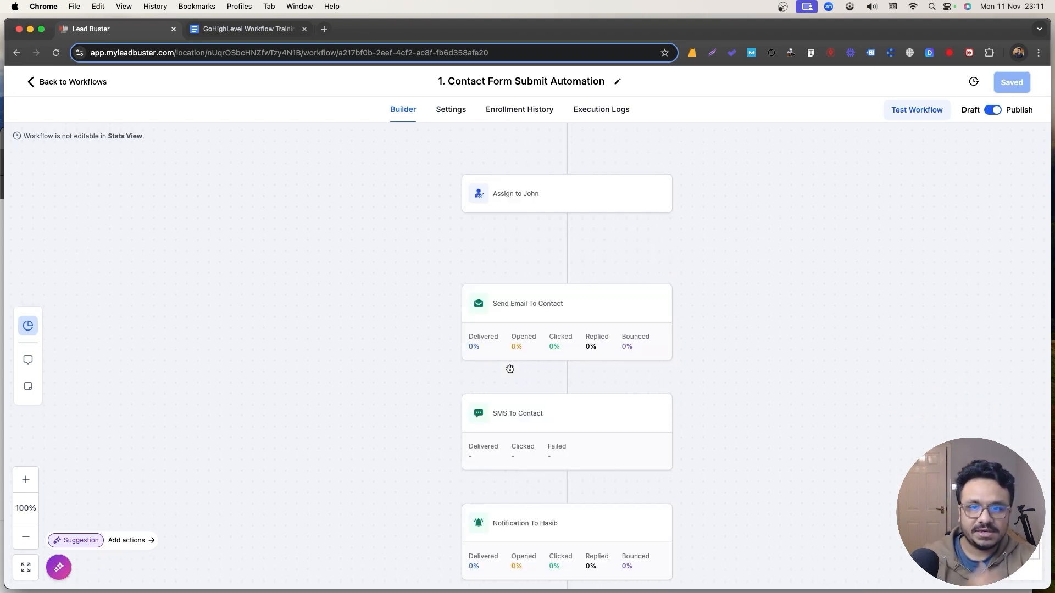
scroll(510, 369, up, 4)
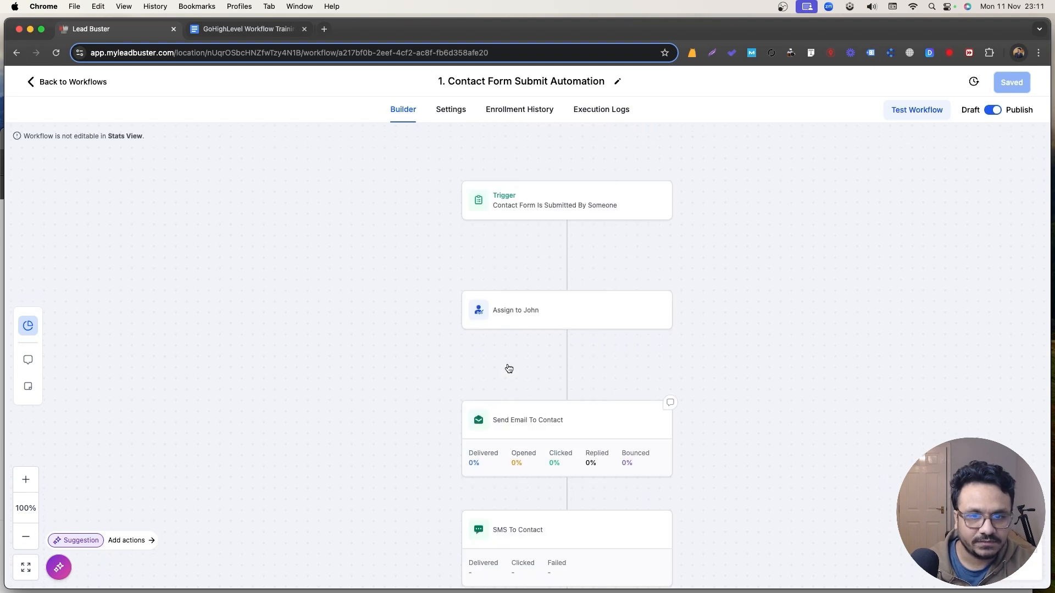
scroll(509, 368, down, 2)
scroll(541, 369, up, 2)
click(28, 326)
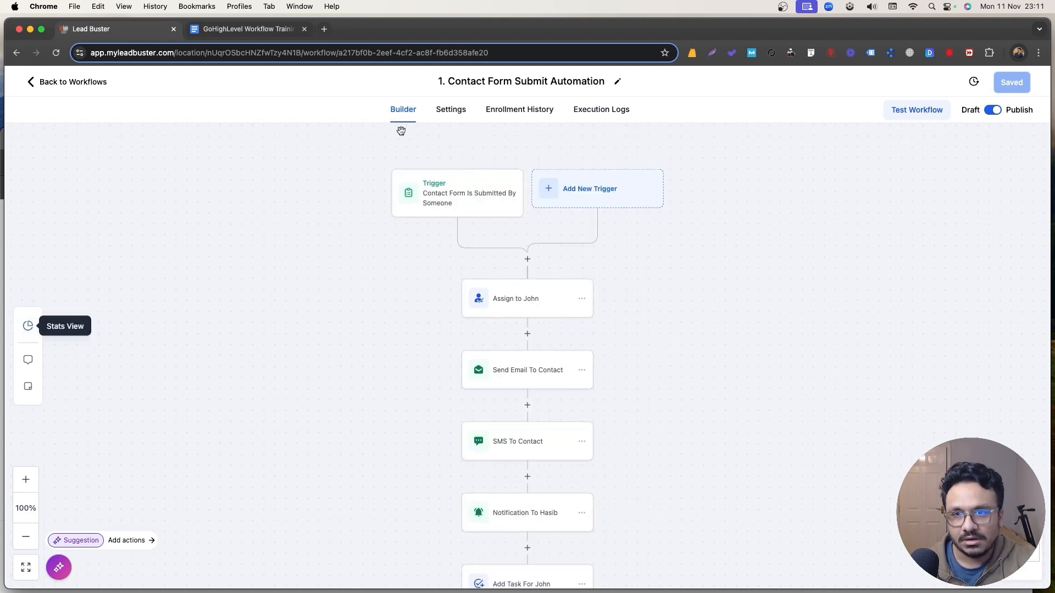
click(517, 112)
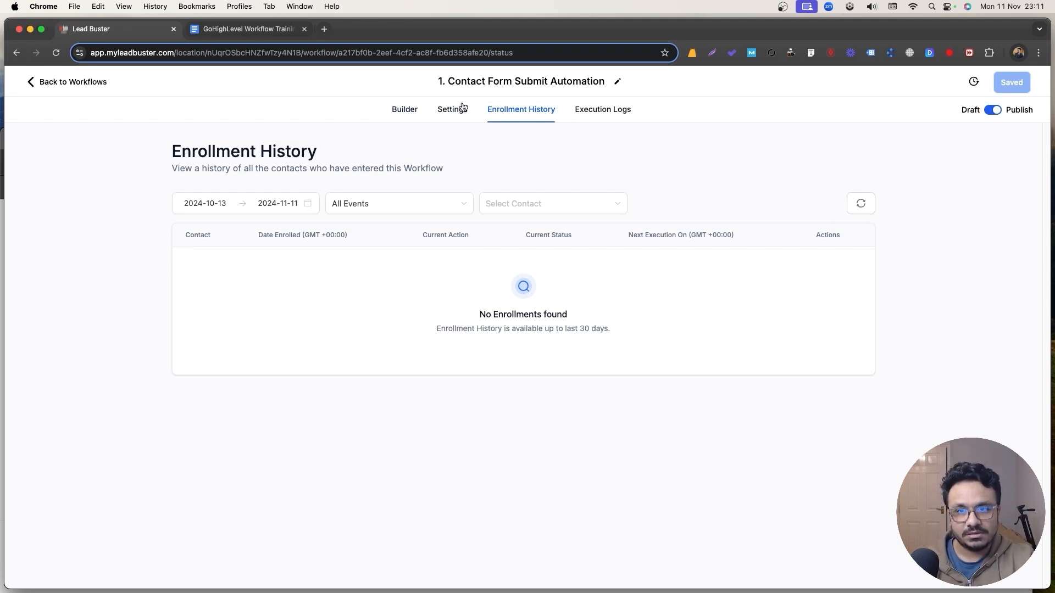
Compare the Builder, Enrollment History and Execution Logs tabs, then refresh the empty execution logs.
click(410, 110)
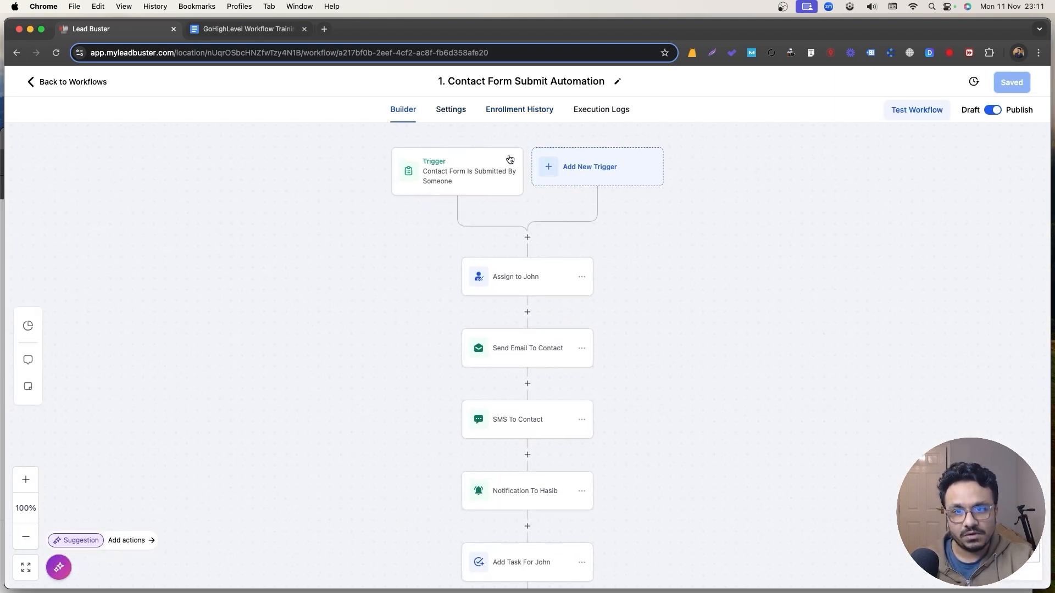
click(504, 116)
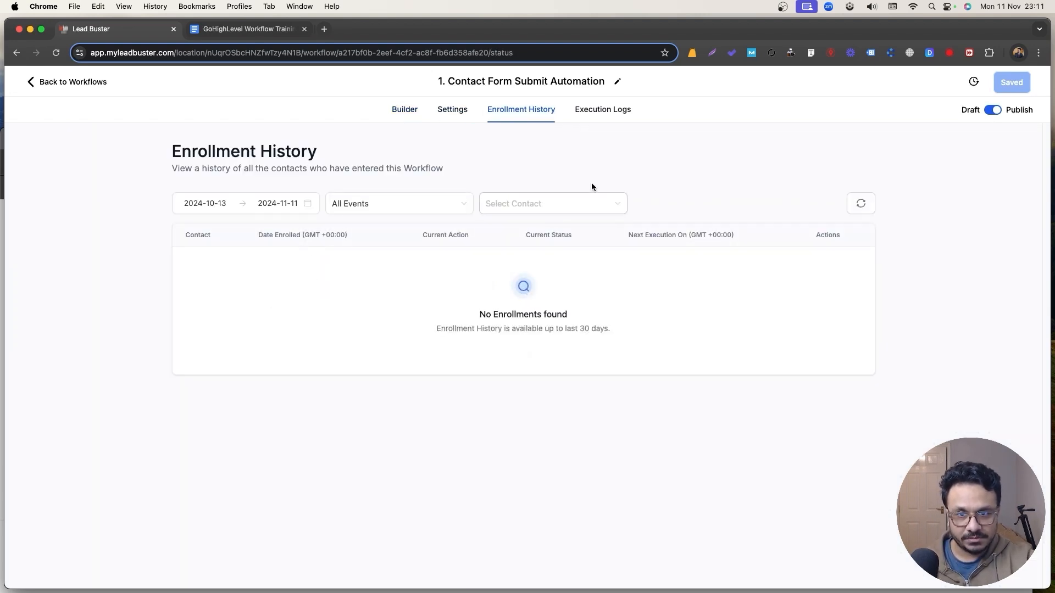
click(602, 109)
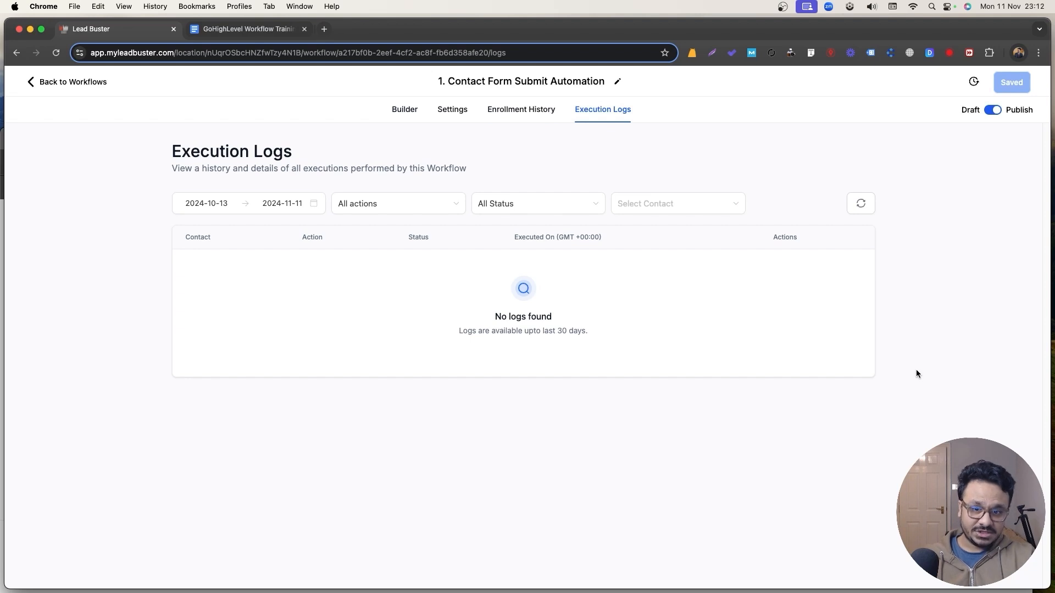
click(405, 110)
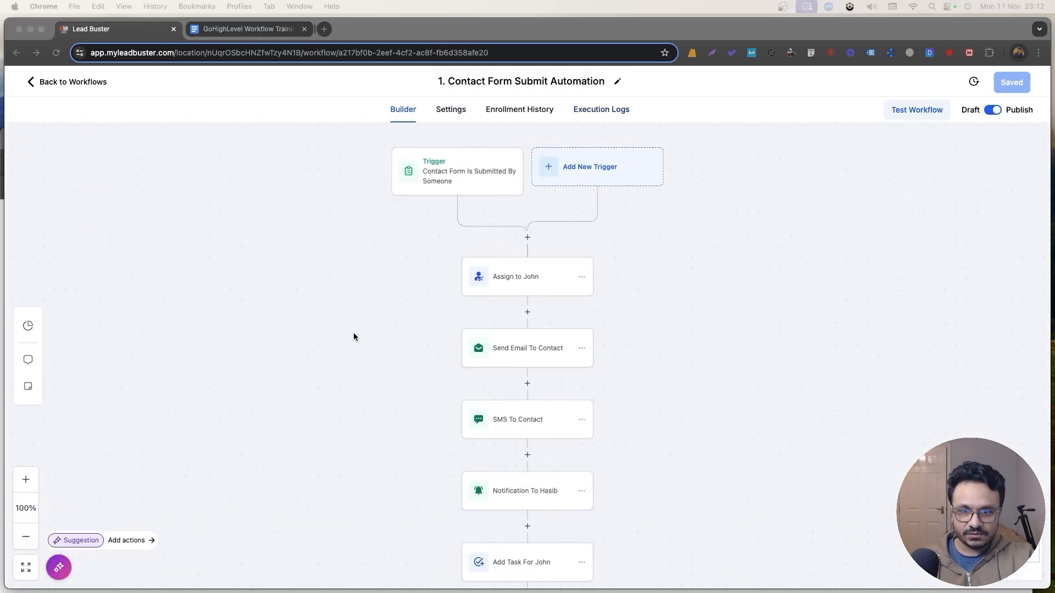
scroll(387, 327, down, 5)
scroll(390, 338, up, 5)
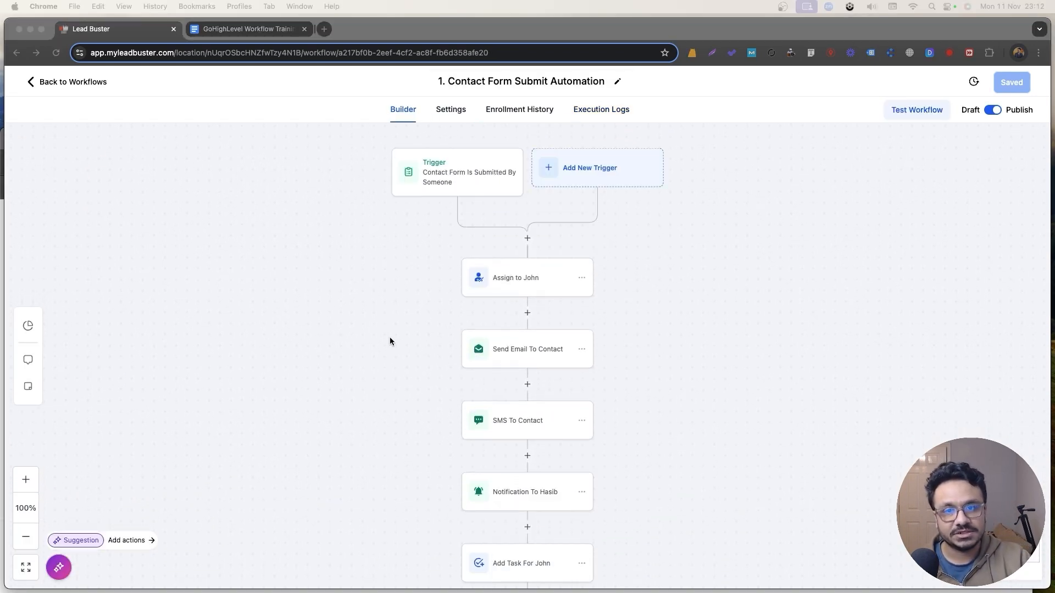
scroll(384, 331, up, 1)
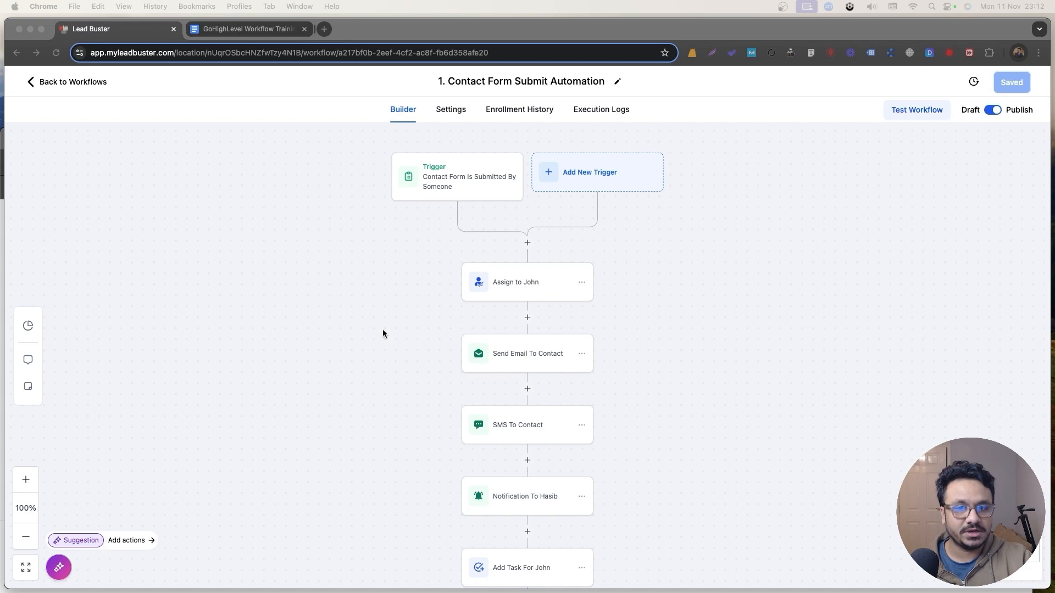
click(599, 110)
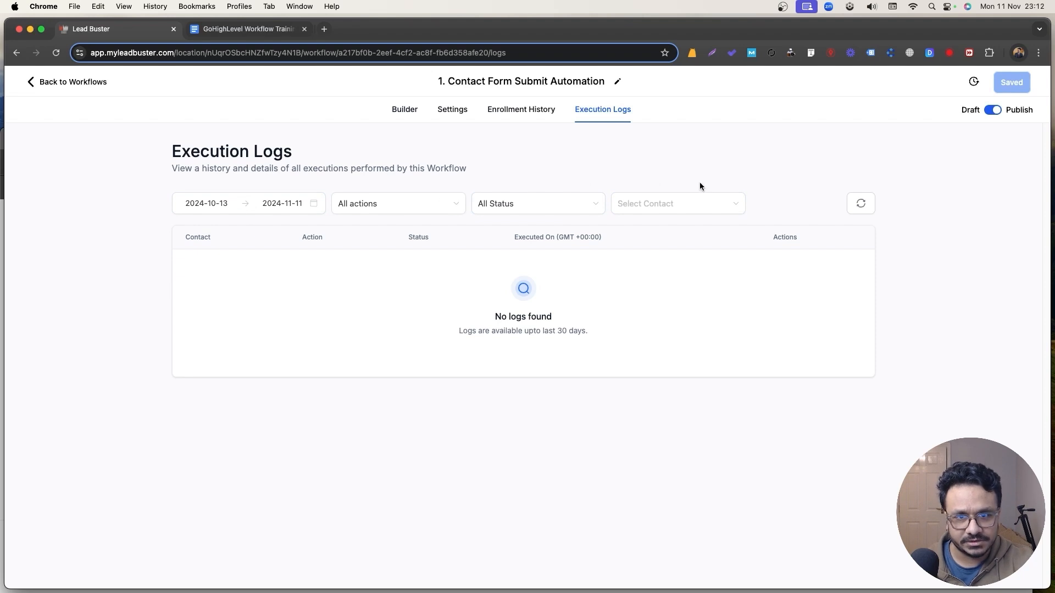
click(860, 204)
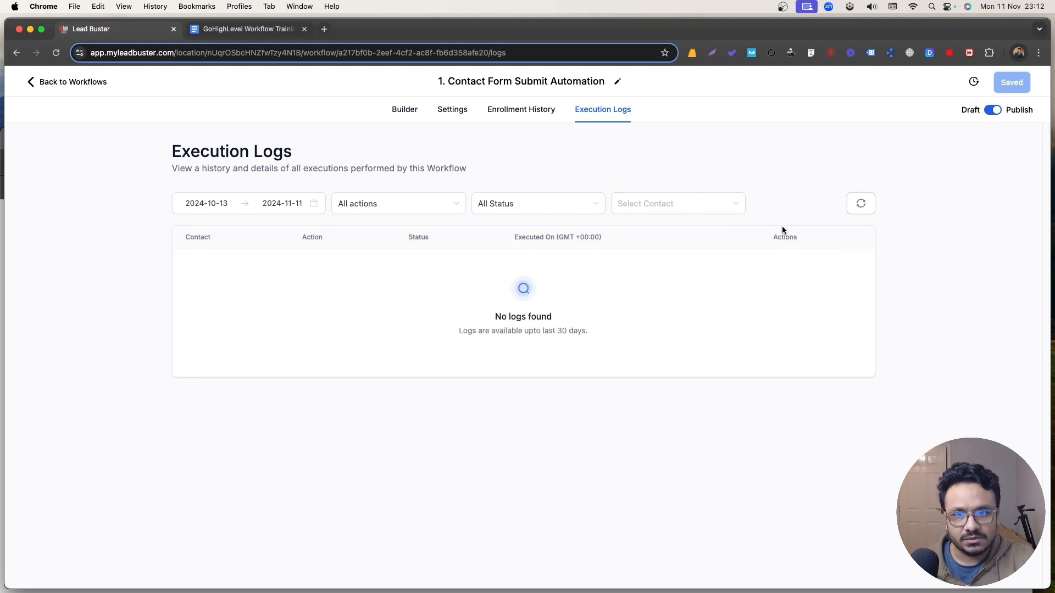
Open '3. Move WON To Clients', check its execution logs and enrollments, then return to its builder.
click(43, 82)
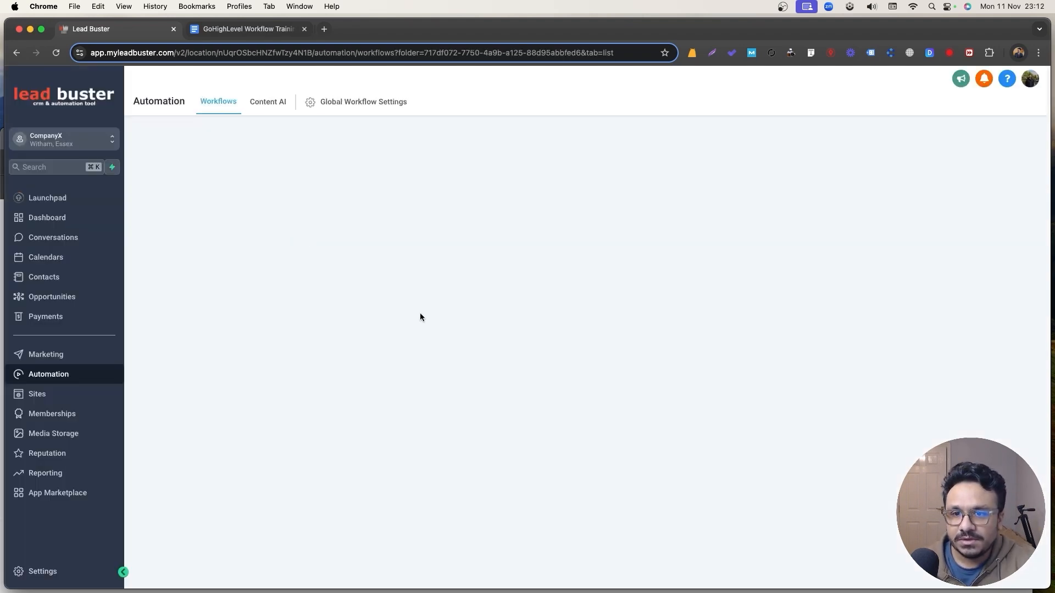
click(308, 381)
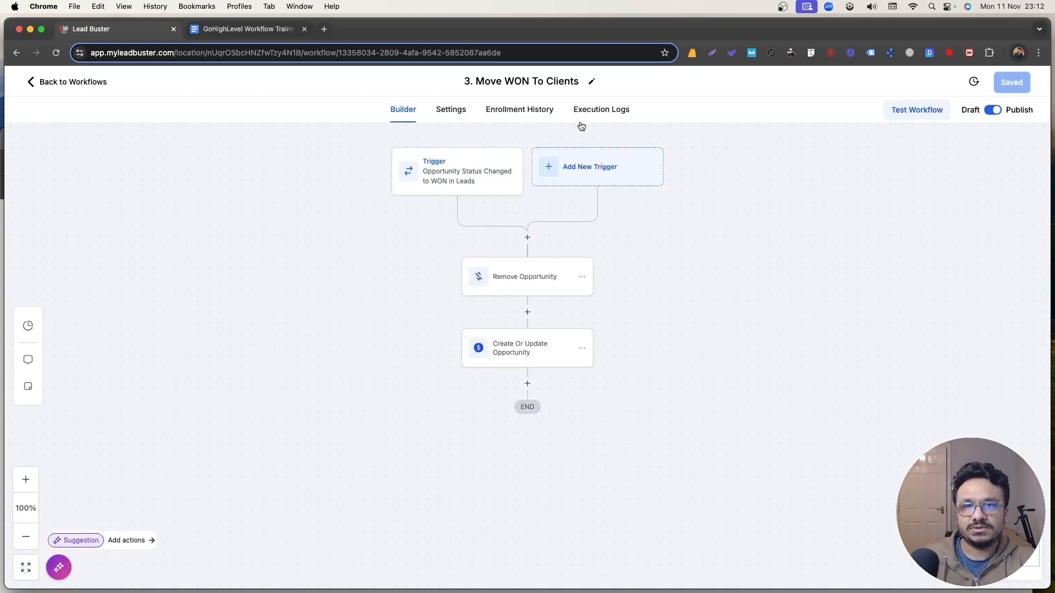
click(581, 117)
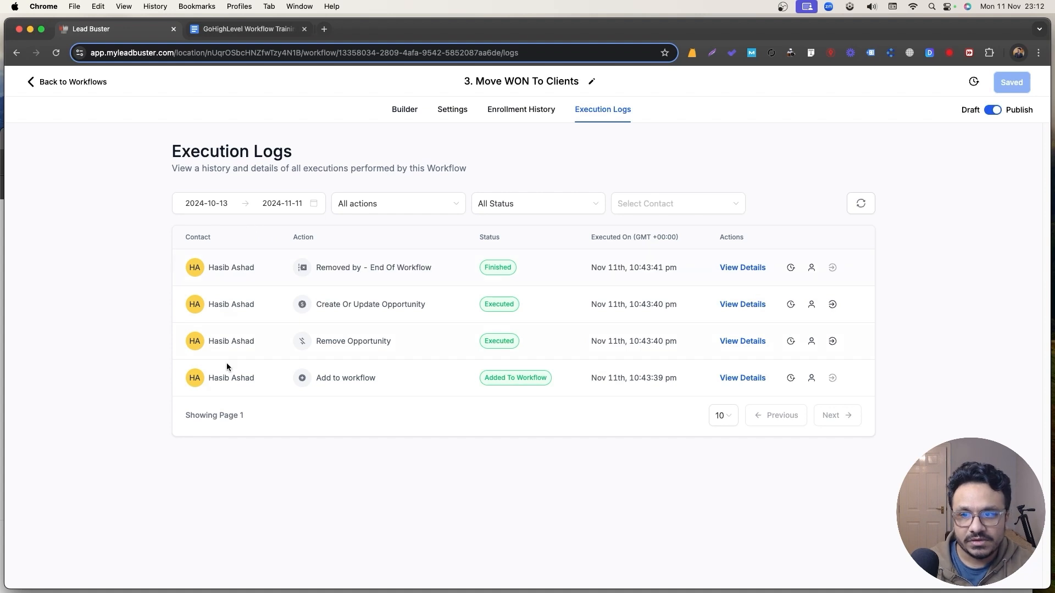
click(509, 116)
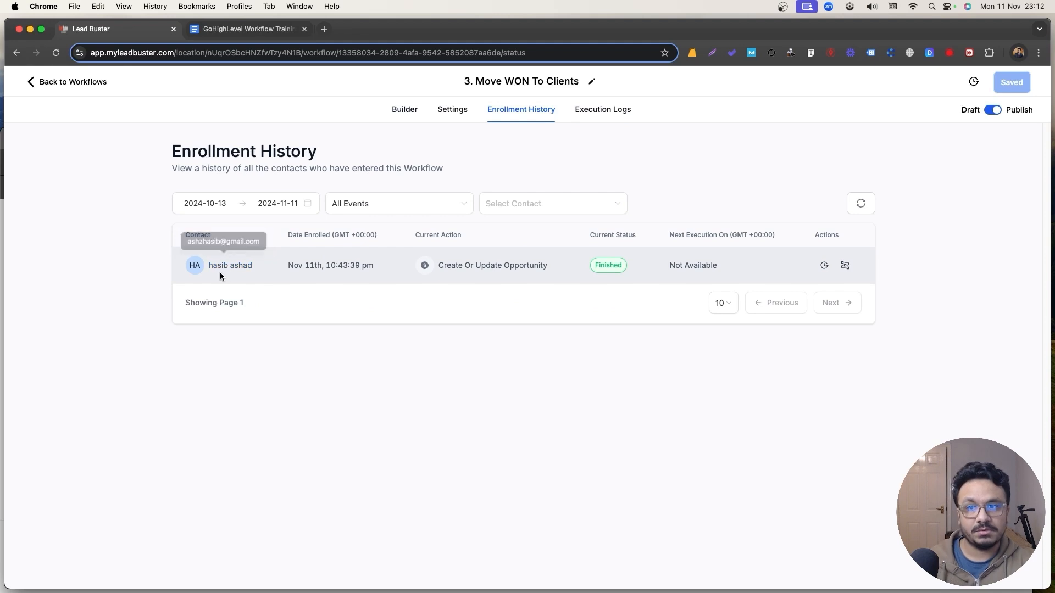
click(407, 110)
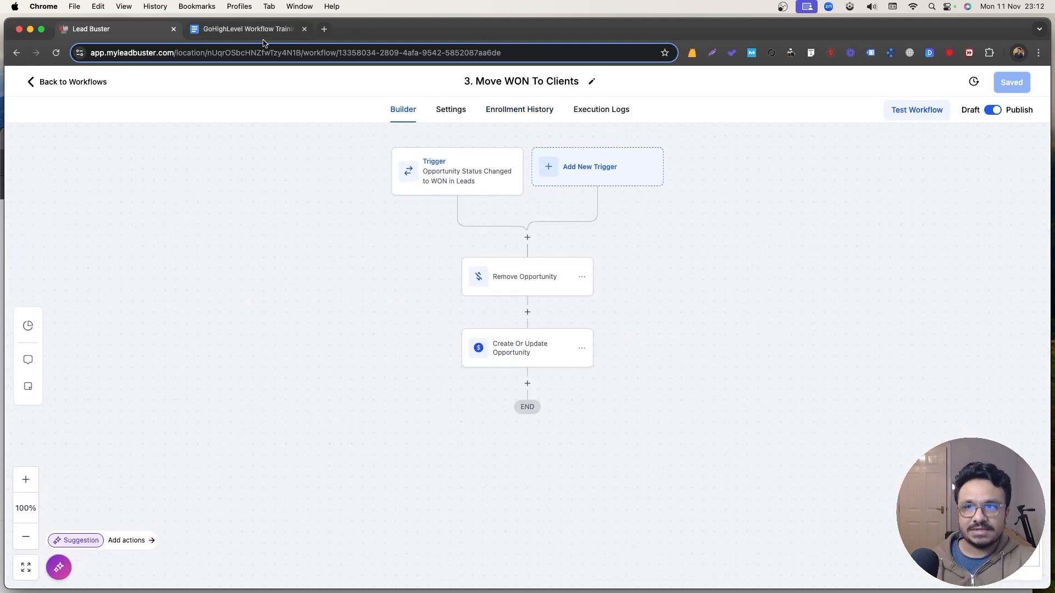
Highlight '10. Testing & Debugging' in light green so topics 1–10 all match.
click(242, 31)
click(429, 409)
drag(429, 409, 287, 406)
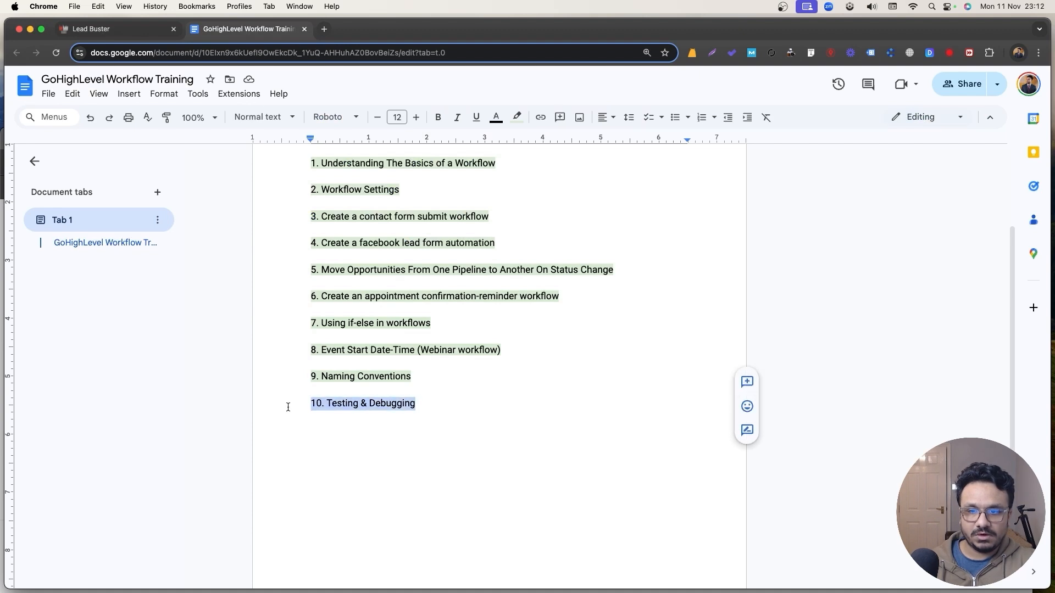
click(517, 117)
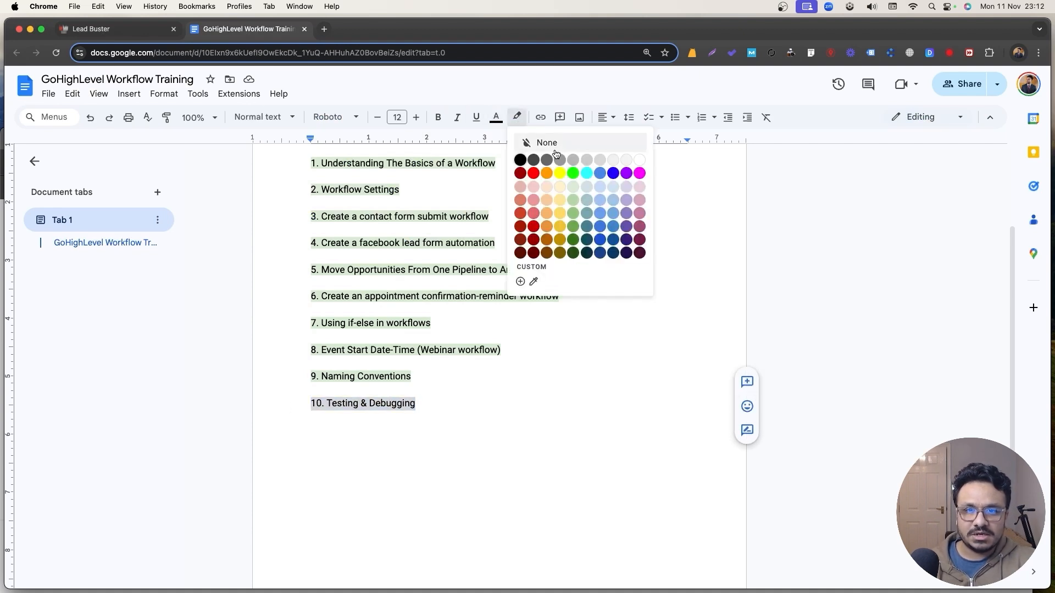
click(574, 187)
click(451, 247)
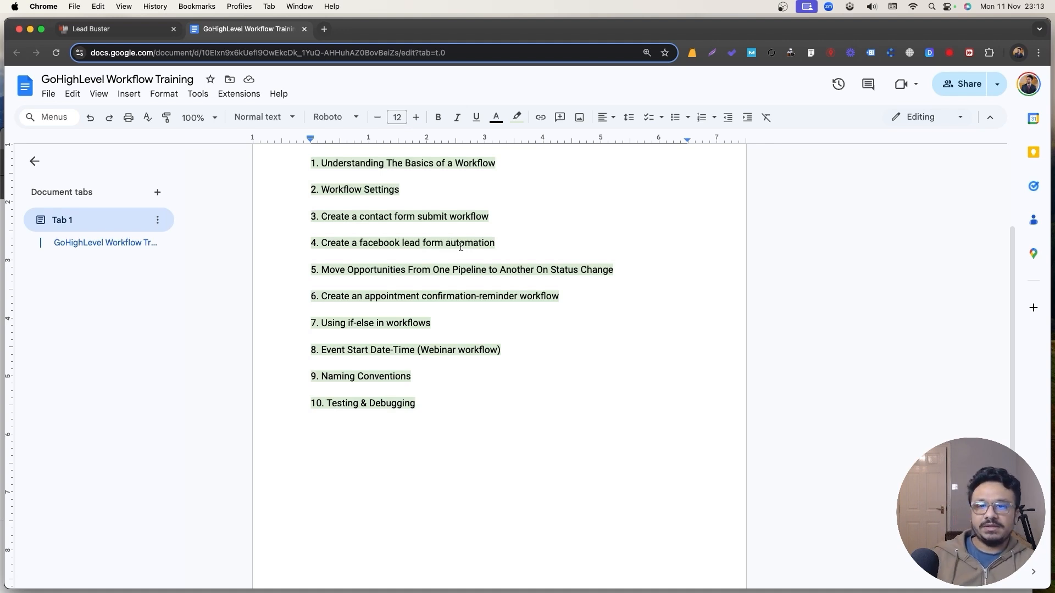
scroll(460, 247, up, 3)
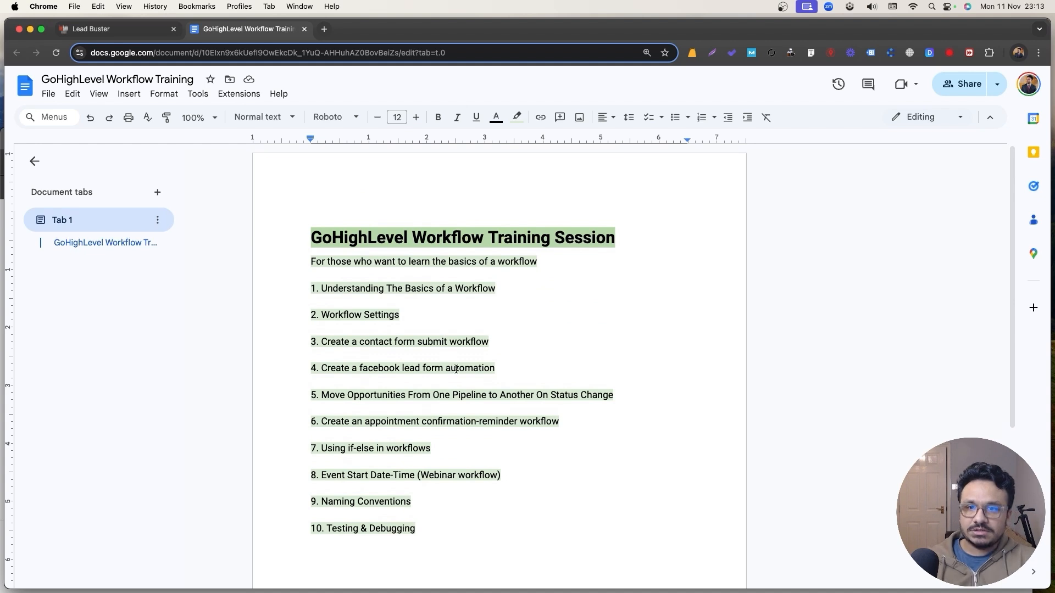